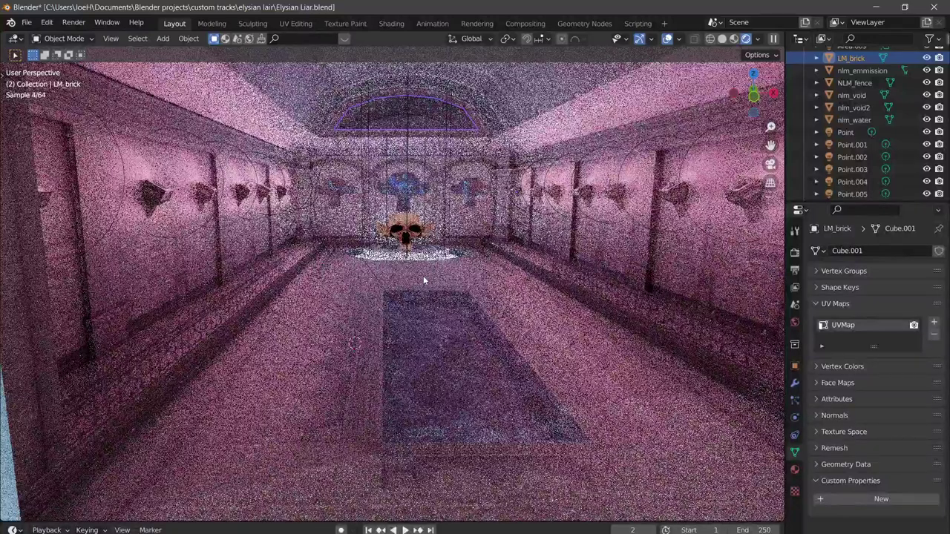
Set the render engine to Eevee and switch the viewport to solid shading
click(794, 253)
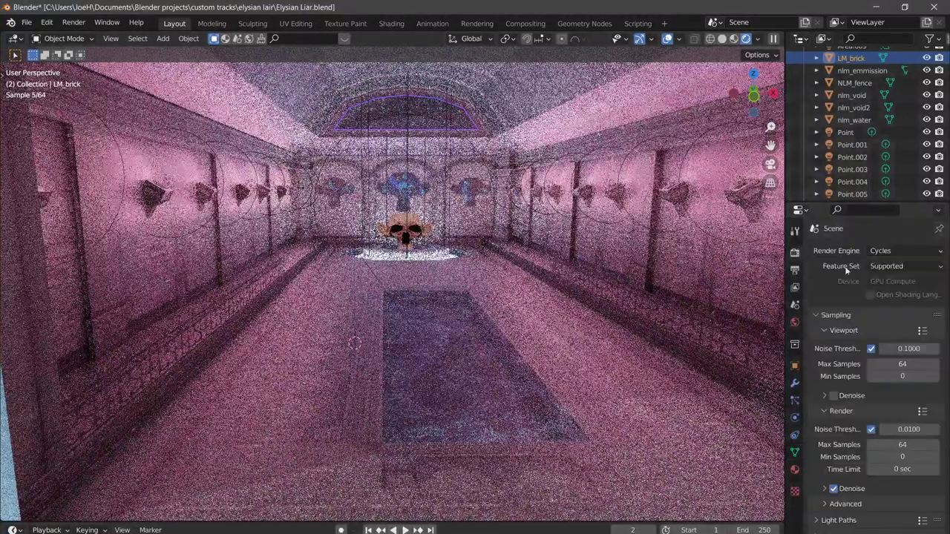
click(900, 250)
click(889, 266)
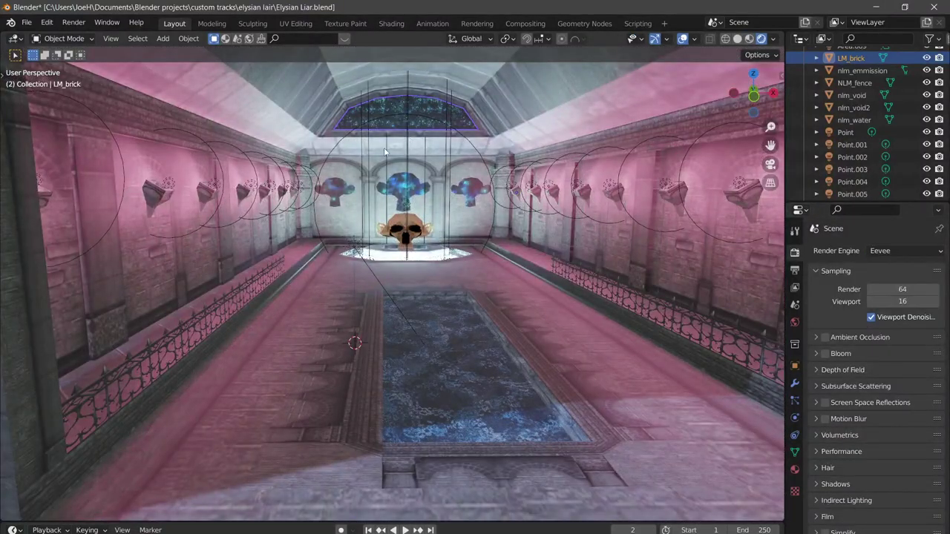
click(737, 39)
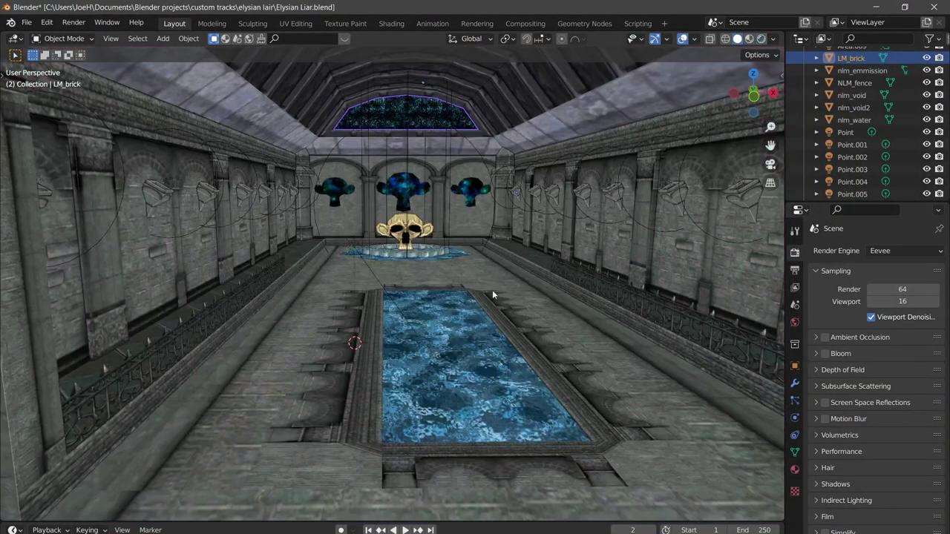
Inspect the hall's textured walls, fence, fountain and pool by flying through the whole room
middle_drag(445, 282, 405, 267)
key(w)
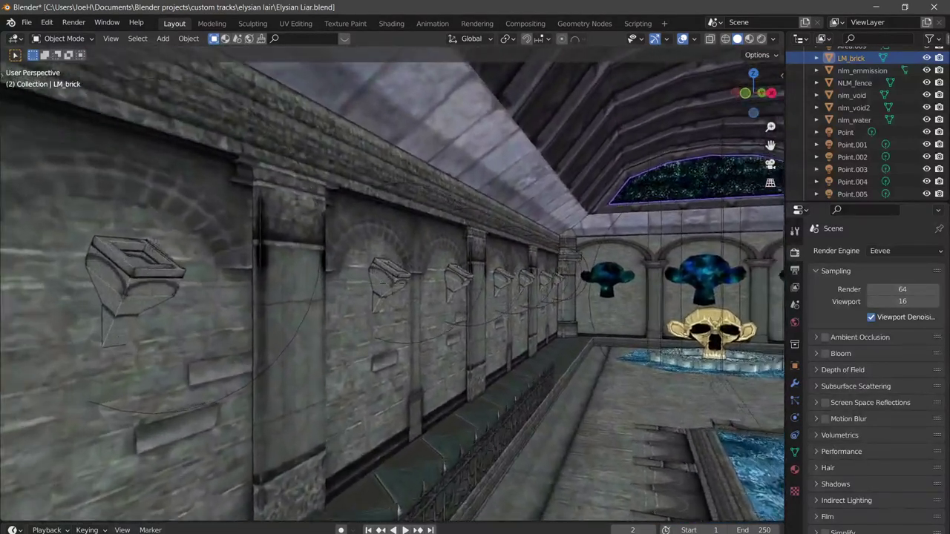
key(w)
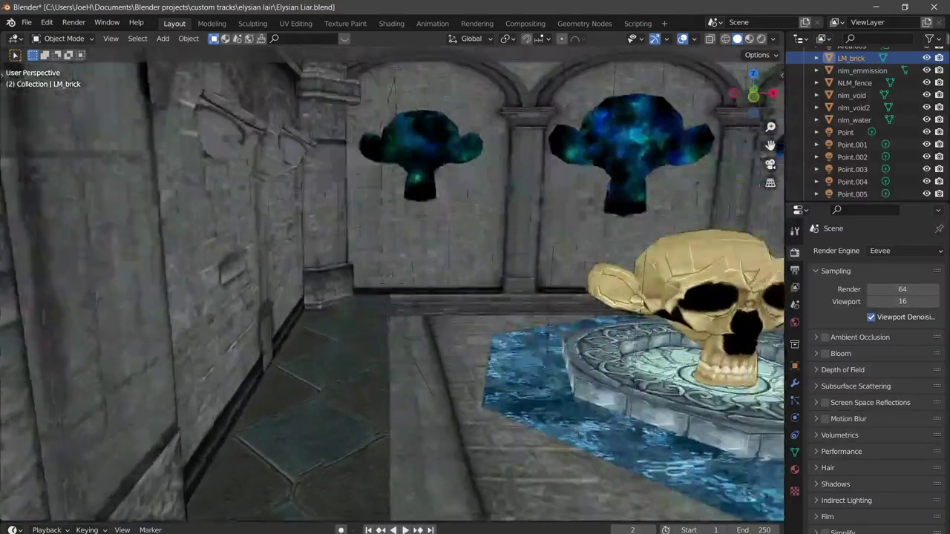
key(w)
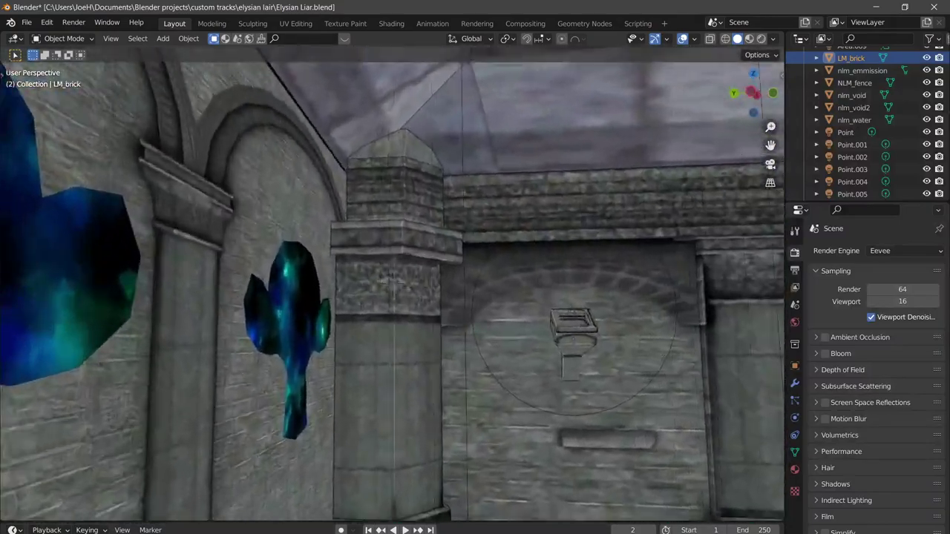
key(w)
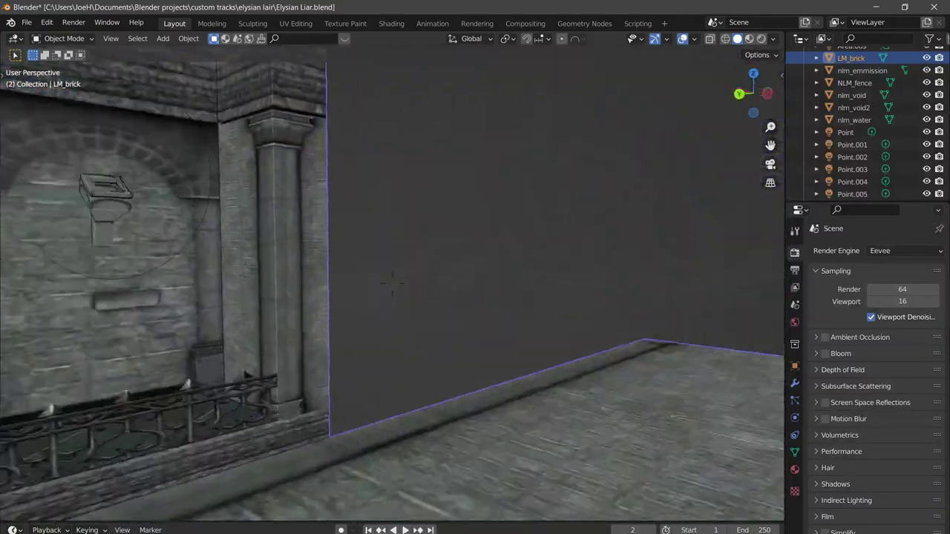
key(s)
key(s)
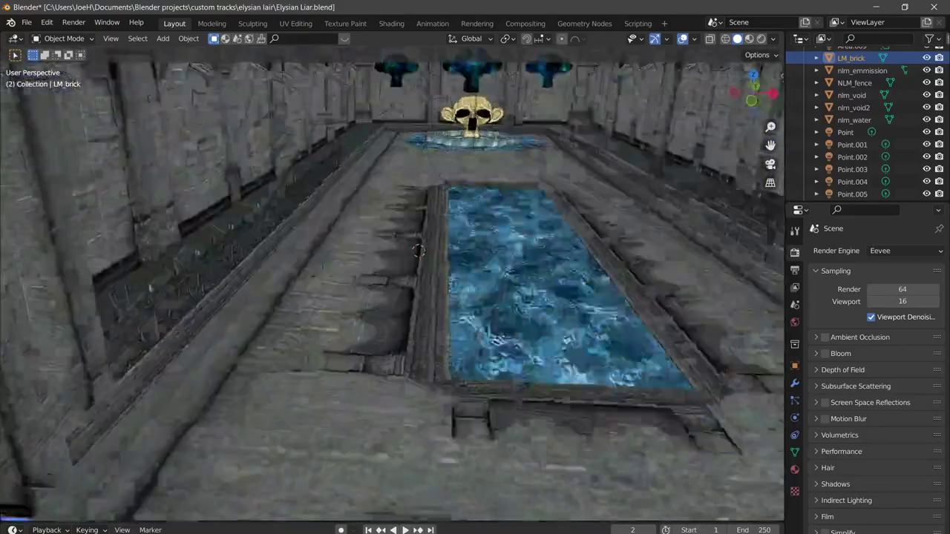
key(w)
key(w)
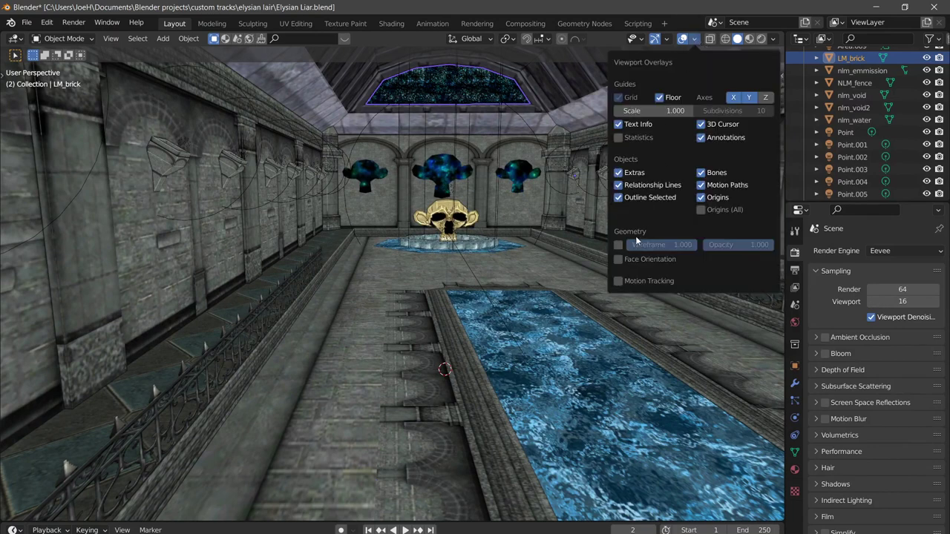
Check the normals of the walls, floor and fence with the Face Orientation overlay, hiding the overlay again at the end
click(622, 259)
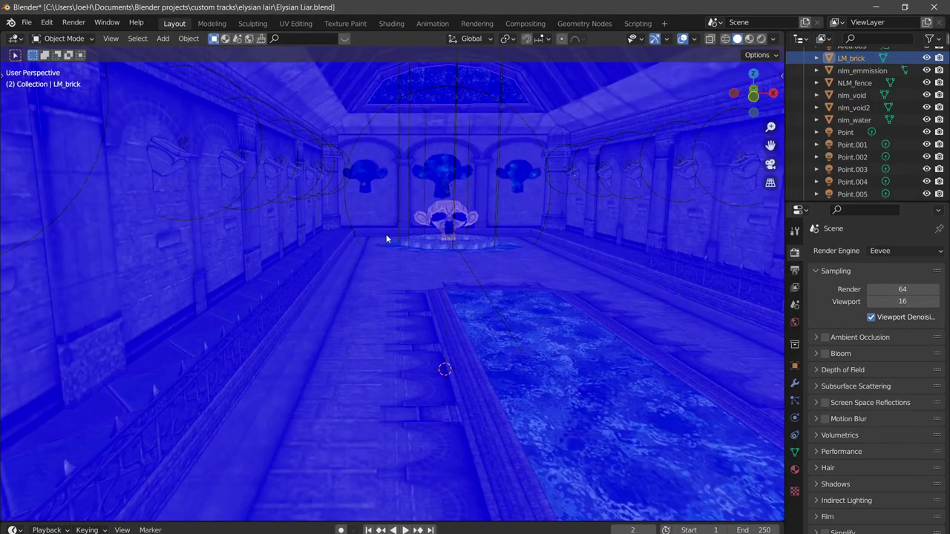
key(s)
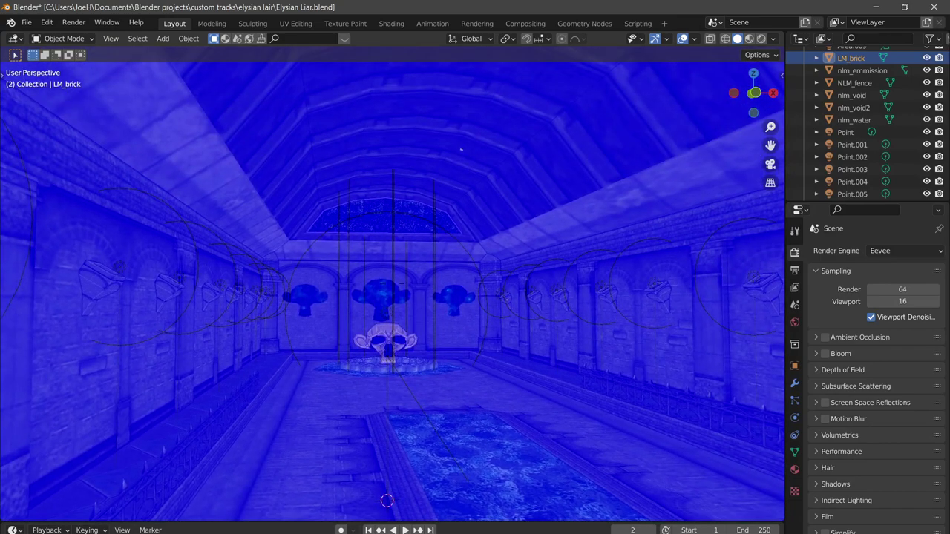
key(a)
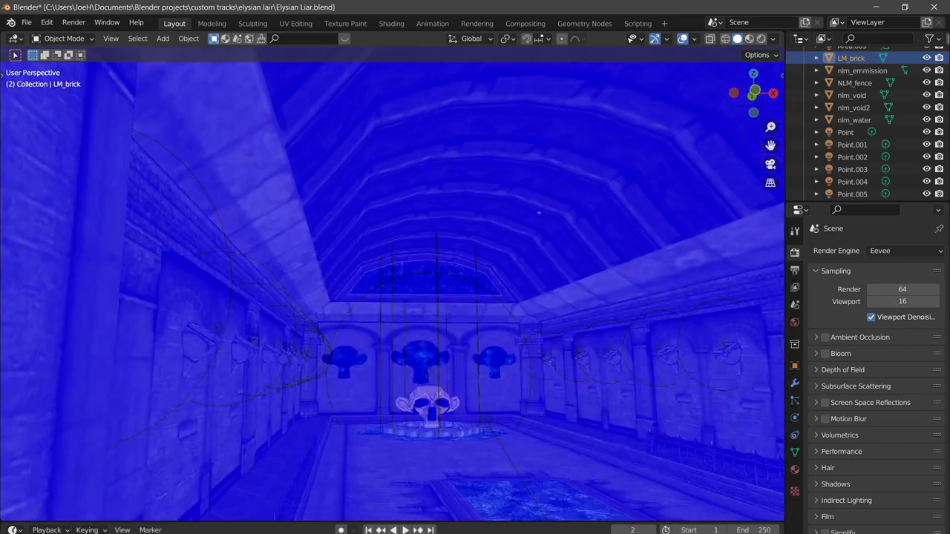
key(a)
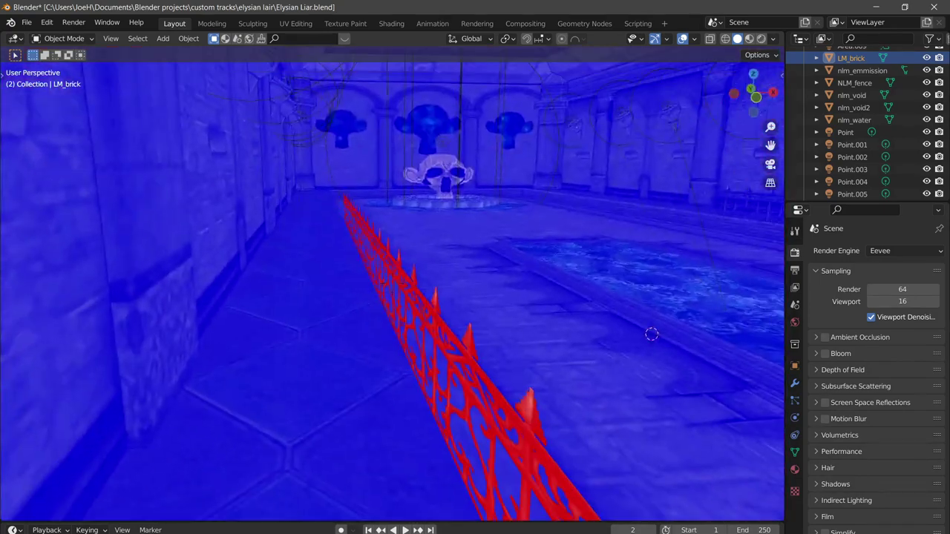
key(s)
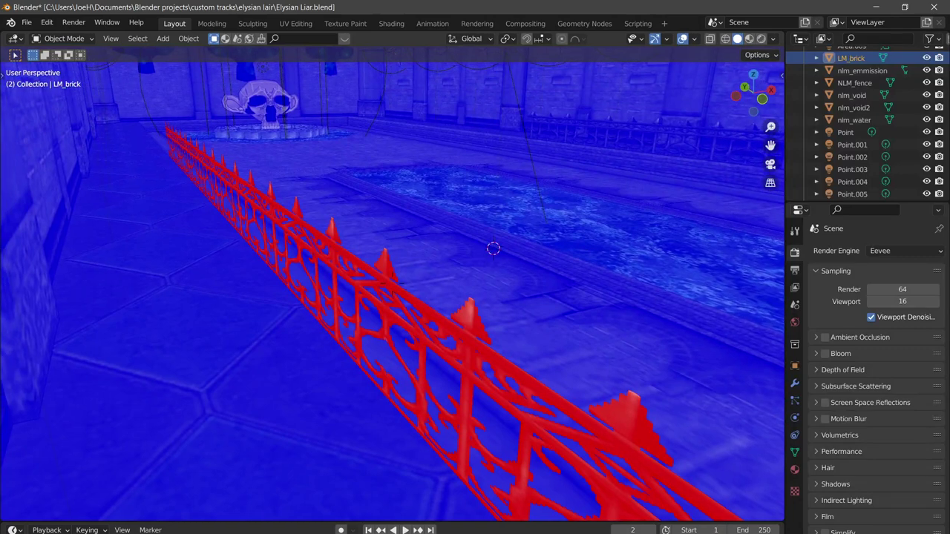
key(d)
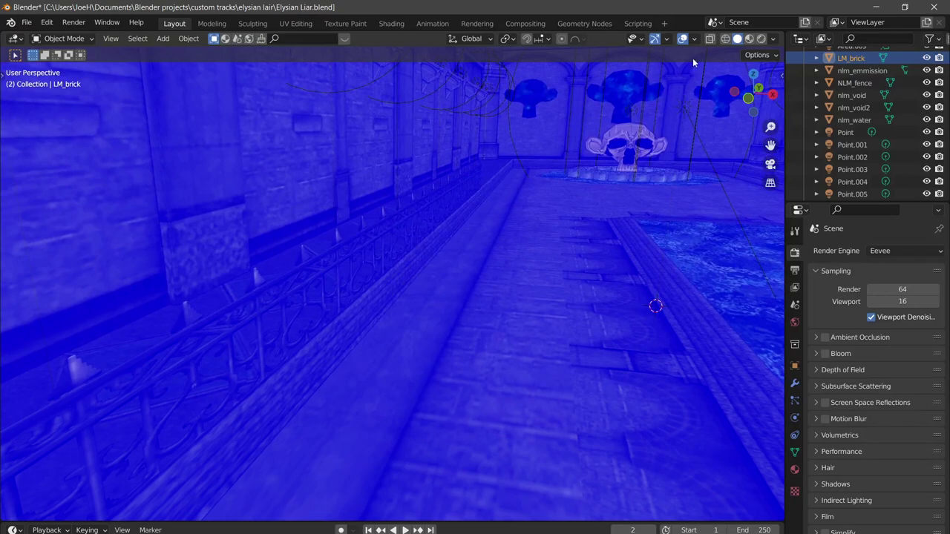
click(694, 39)
click(620, 259)
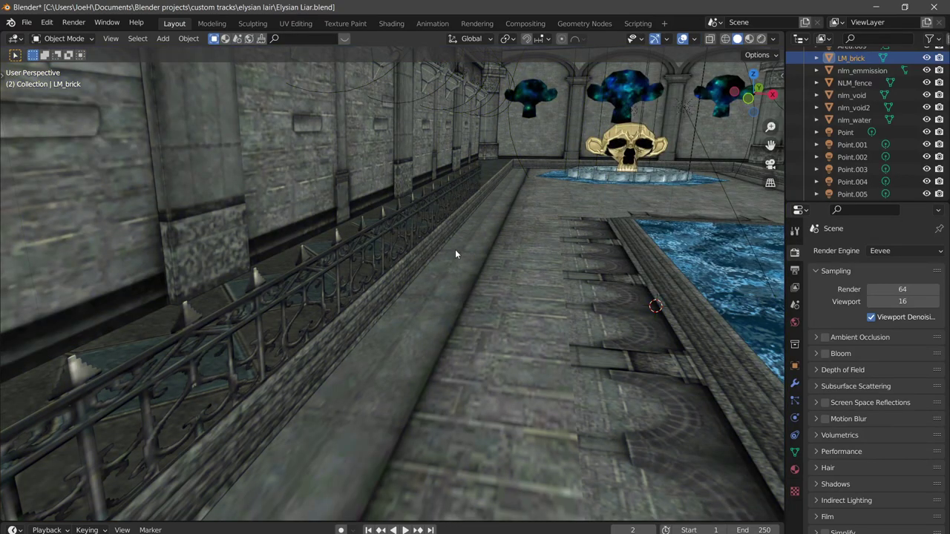
Examine the pool from above and from below its water surface
shift+middle_drag(551, 256, 421, 241)
key(shift+grave)
key(w)
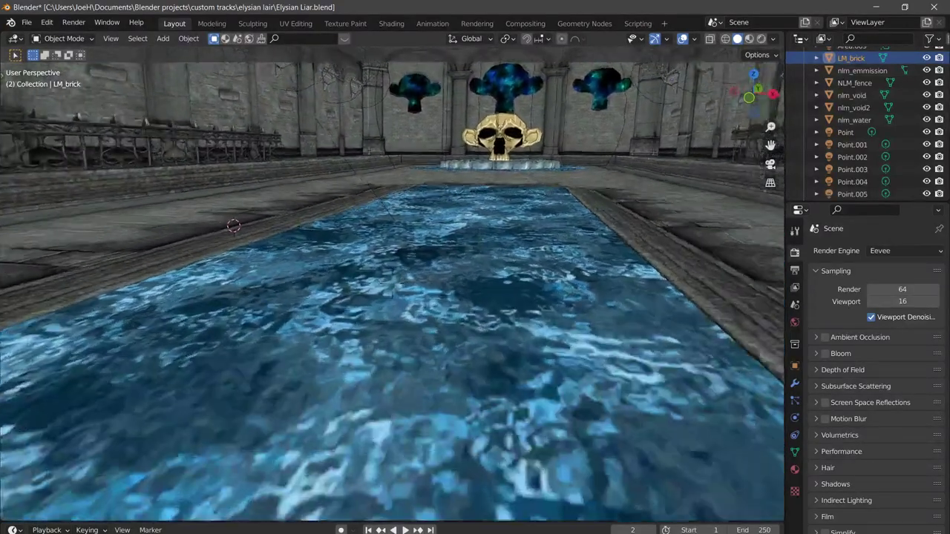
key(q)
key(q)
key(s)
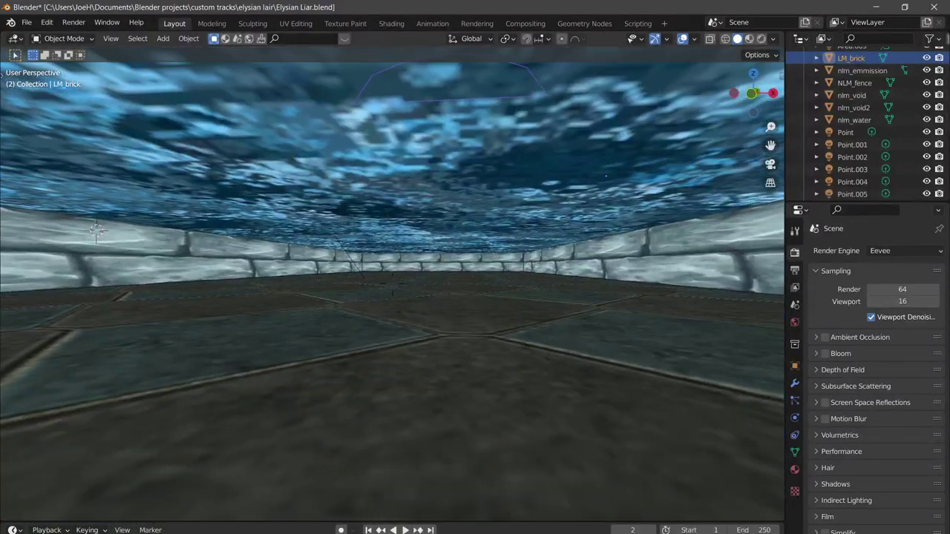
key(e)
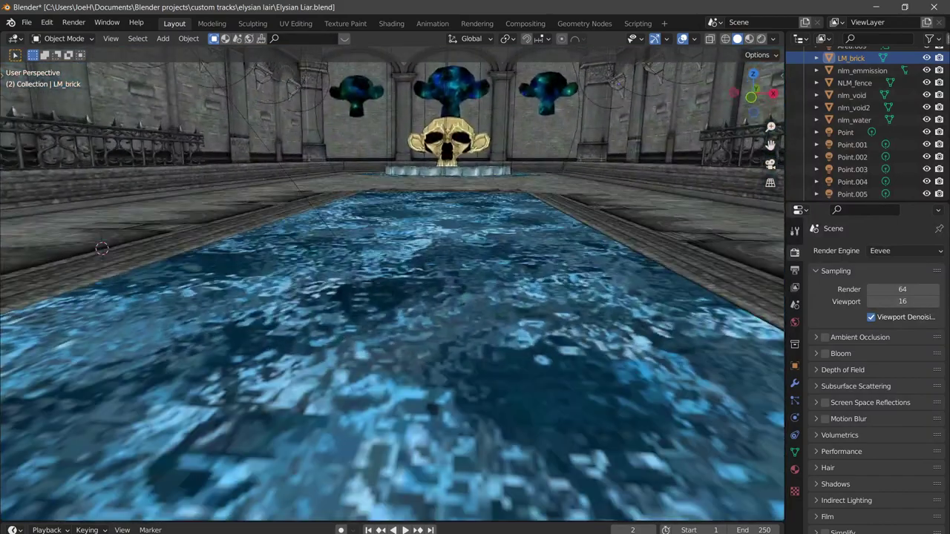
key(s)
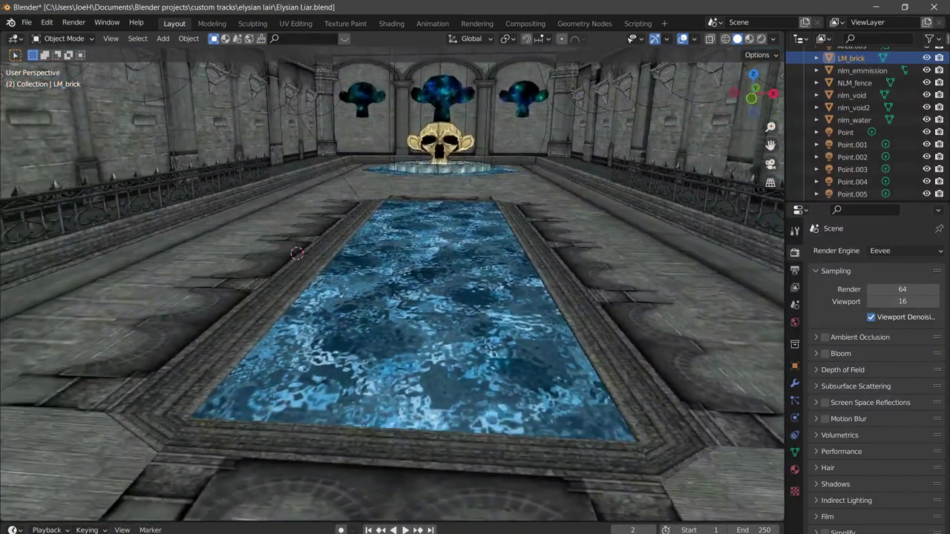
key(w)
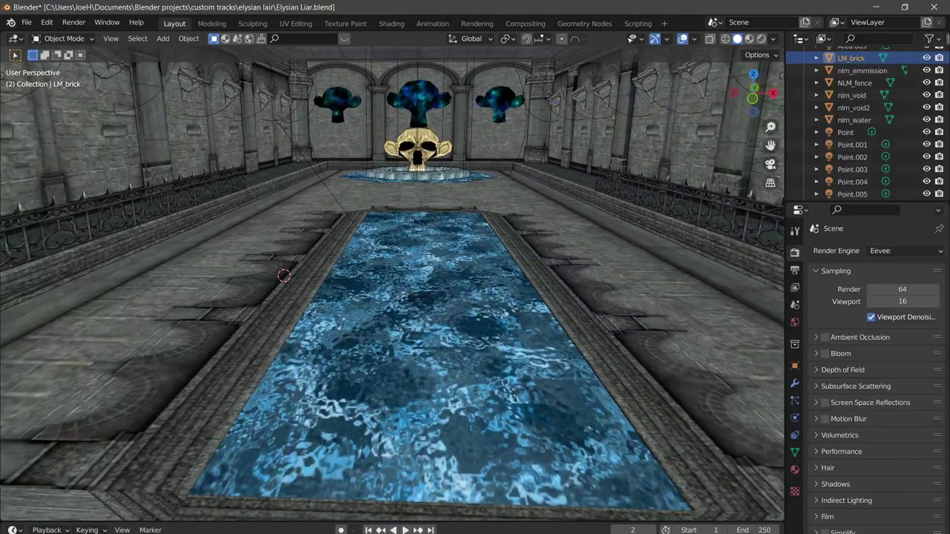
click(388, 308)
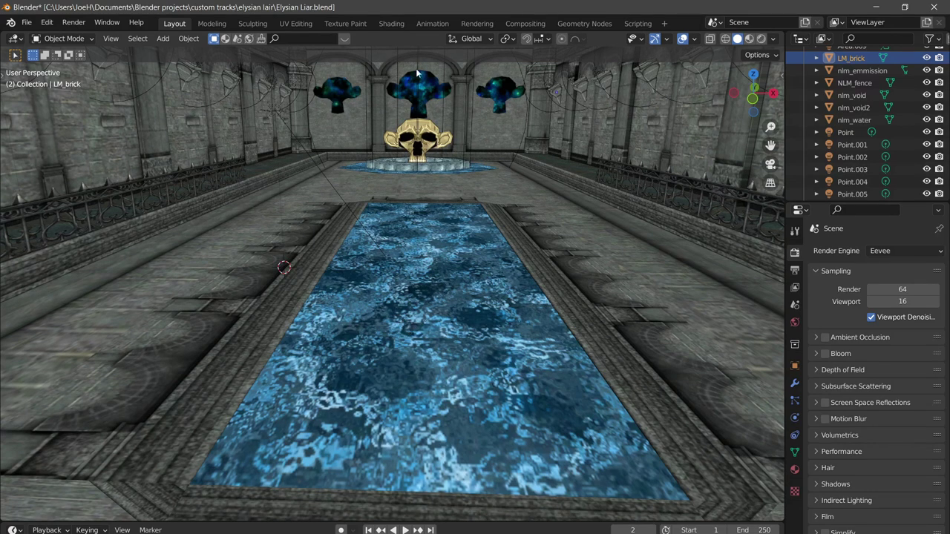
Switch to the Shading workspace with the pool in view
click(401, 24)
shift+middle_drag(505, 343, 496, 310)
key(Tab)
key(Tab)
click(470, 331)
key(g)
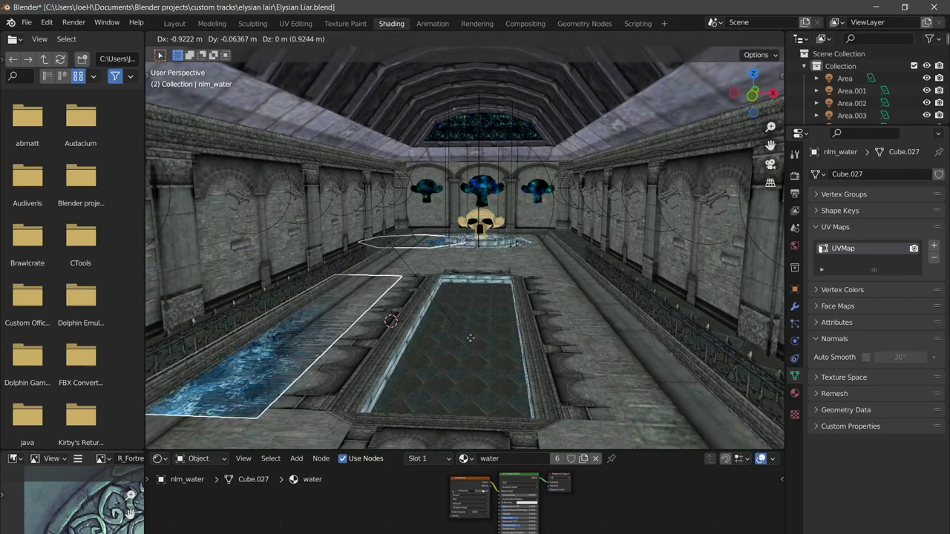
right_click(487, 331)
click(550, 329)
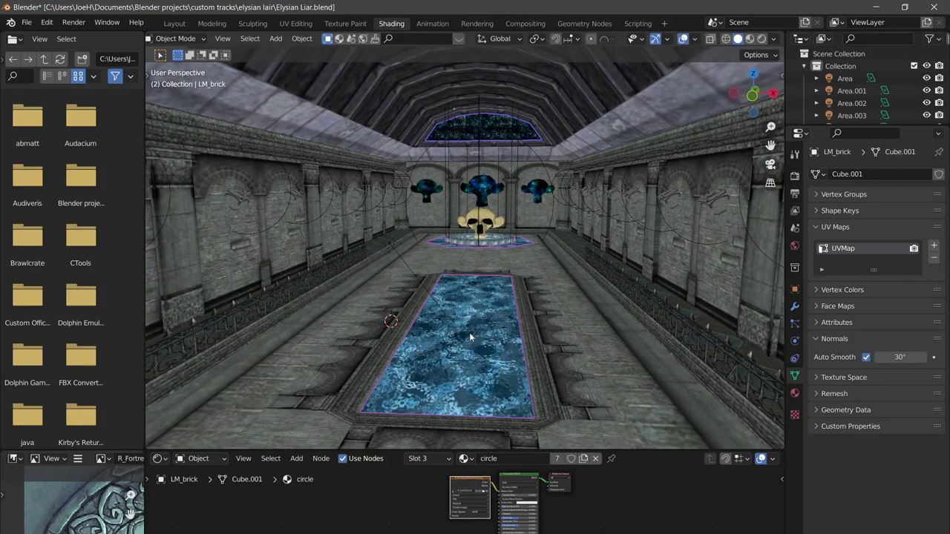
click(550, 332)
key(g)
key(Escape)
Select the pool's large water face on the LM_brick mesh in Edit Mode and return to Object Mode
click(548, 329)
key(Tab)
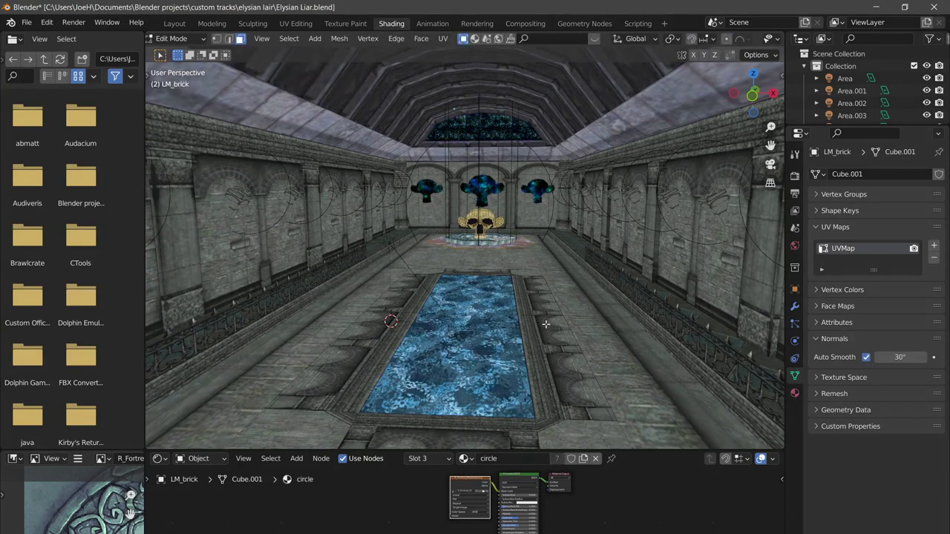
click(481, 326)
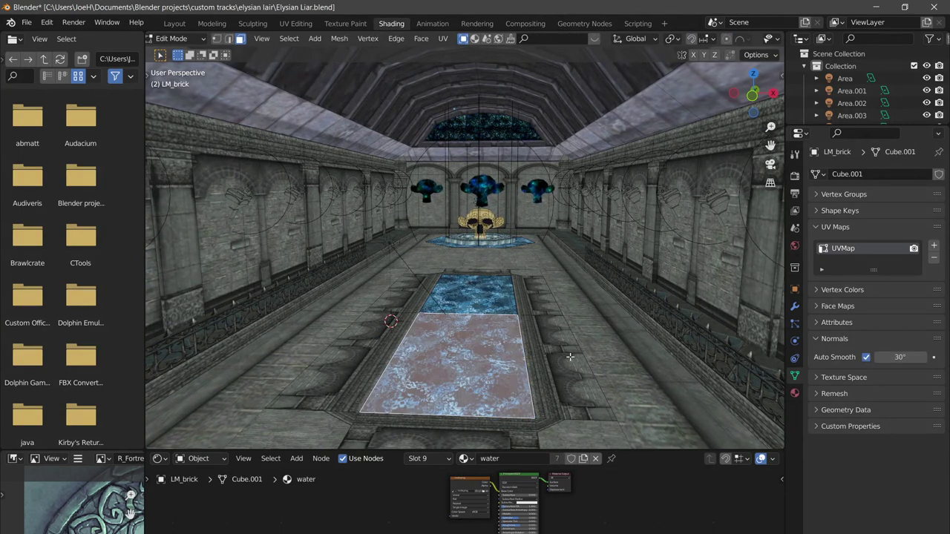
key(Tab)
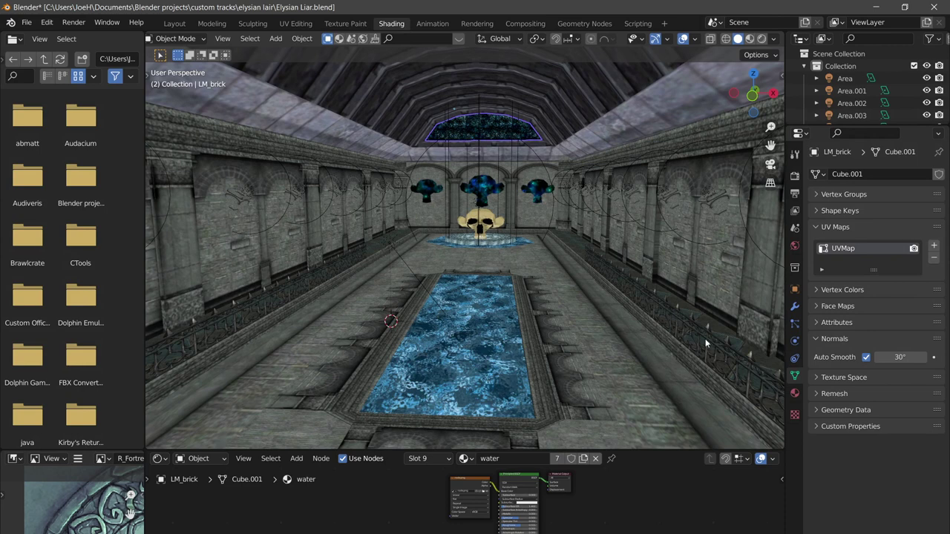
Review LM_brick's material slots, including circle, side_walls, water and Material.002
click(794, 393)
scroll(850, 194, up, 4)
scroll(848, 193, down, 4)
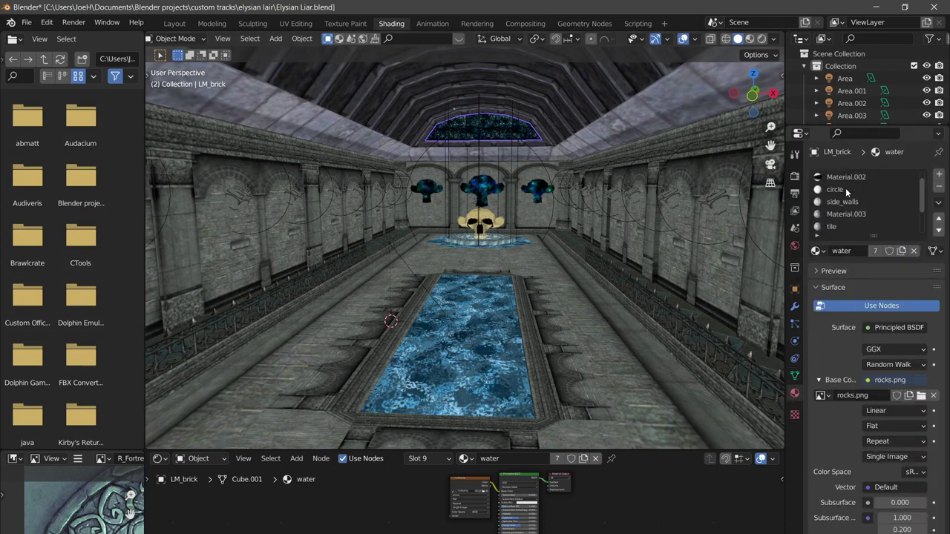
scroll(839, 207, up, 4)
click(856, 192)
click(853, 203)
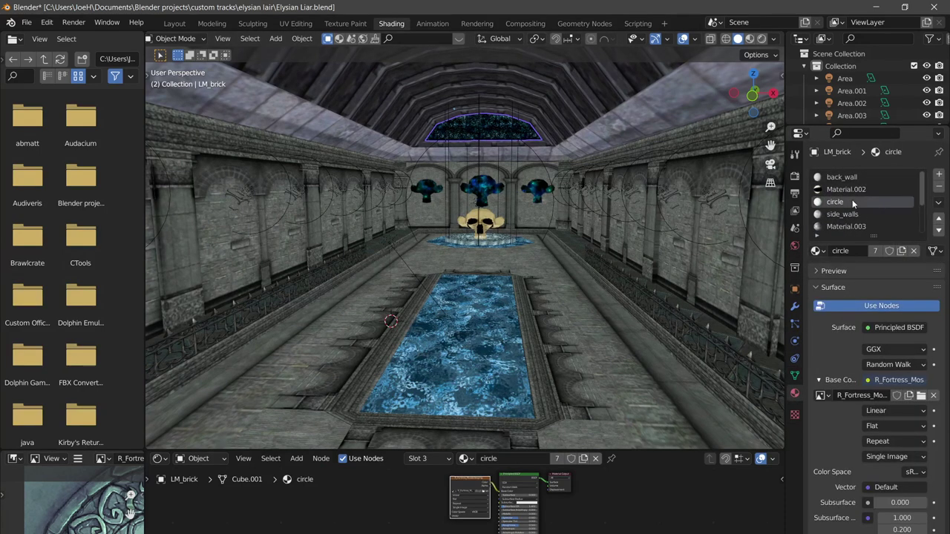
click(854, 214)
scroll(858, 221, down, 4)
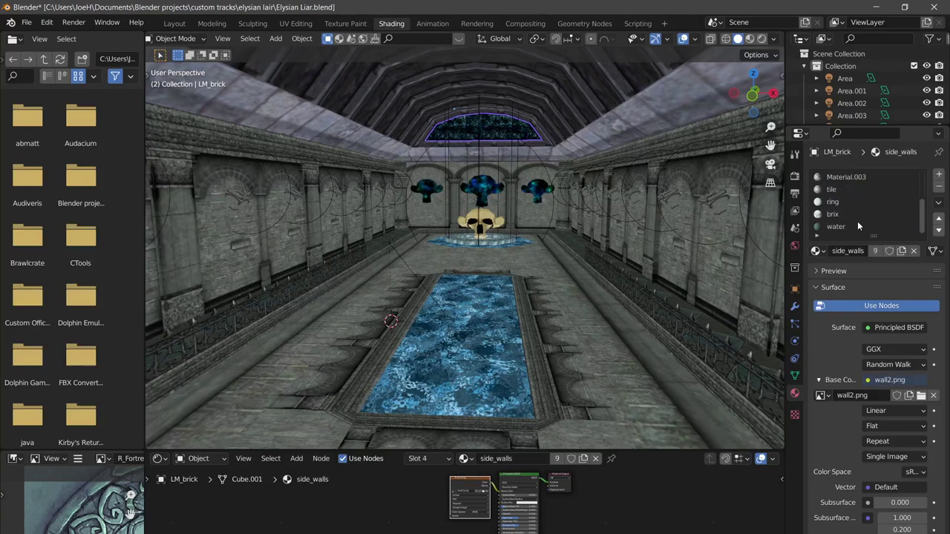
click(853, 227)
scroll(852, 194, up, 3)
scroll(853, 193, up, 1)
click(853, 191)
Make the water material active by picking the pool's large water face in Edit Mode, returning to Object Mode
key(Tab)
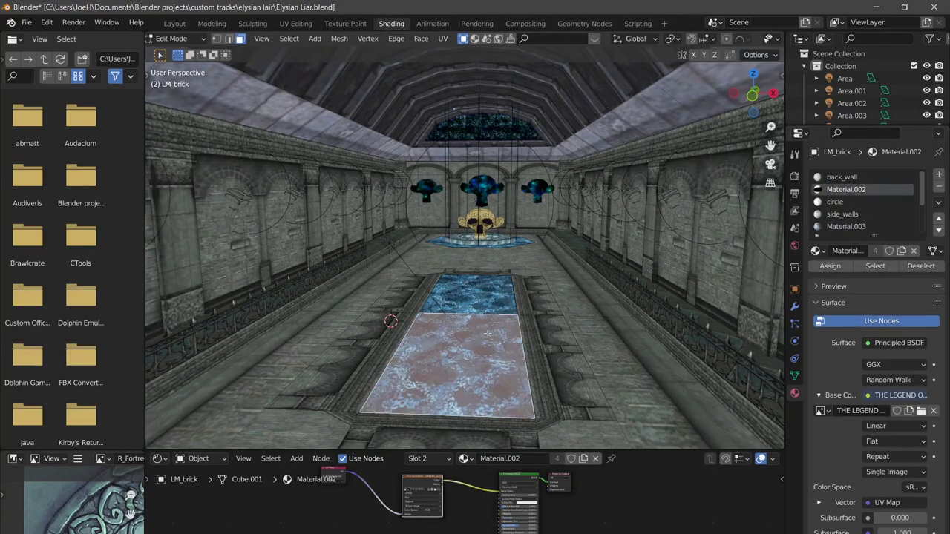
click(558, 290)
click(487, 363)
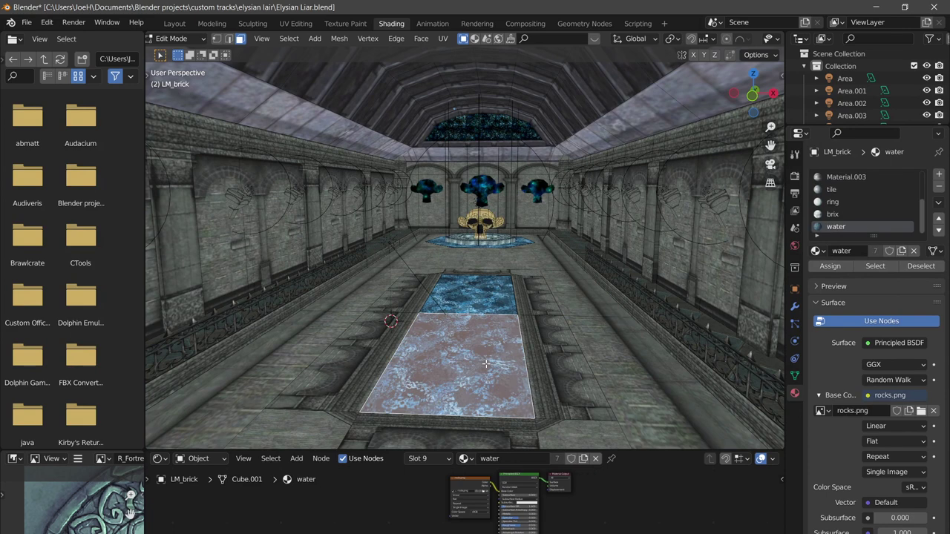
key(Tab)
Enlarge the shader node area and frame the water material's rocks.png, Principled BSDF and Material Output nodes
scroll(410, 492, up, 4)
scroll(407, 496, up, 4)
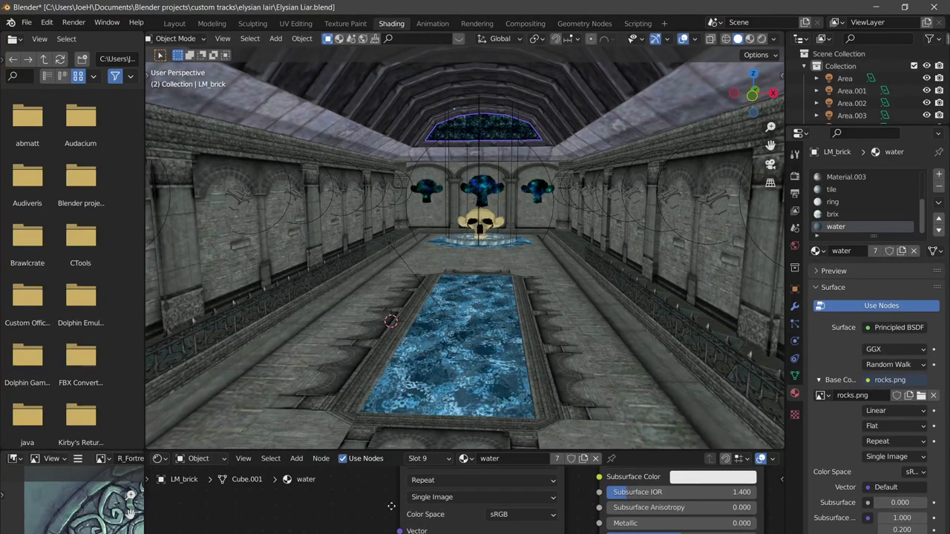
drag(382, 451, 383, 353)
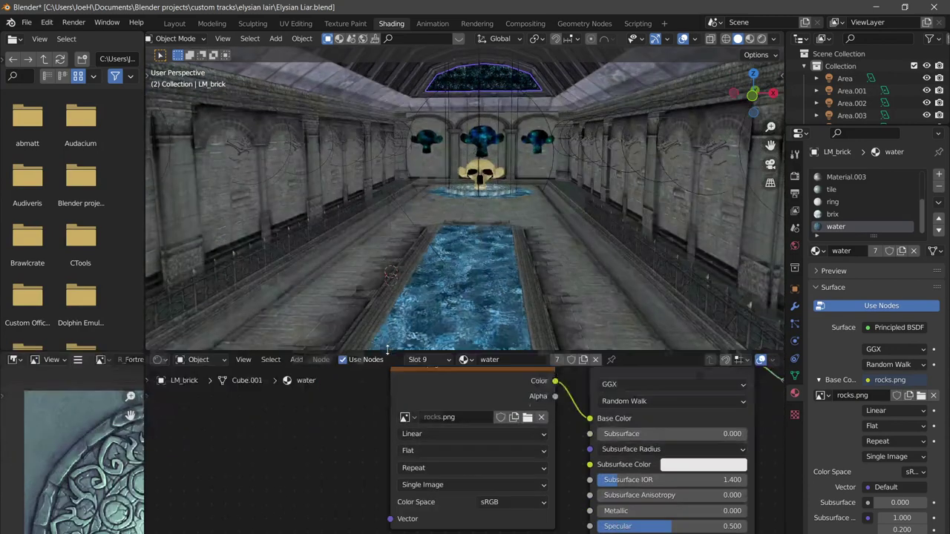
scroll(329, 468, down, 3)
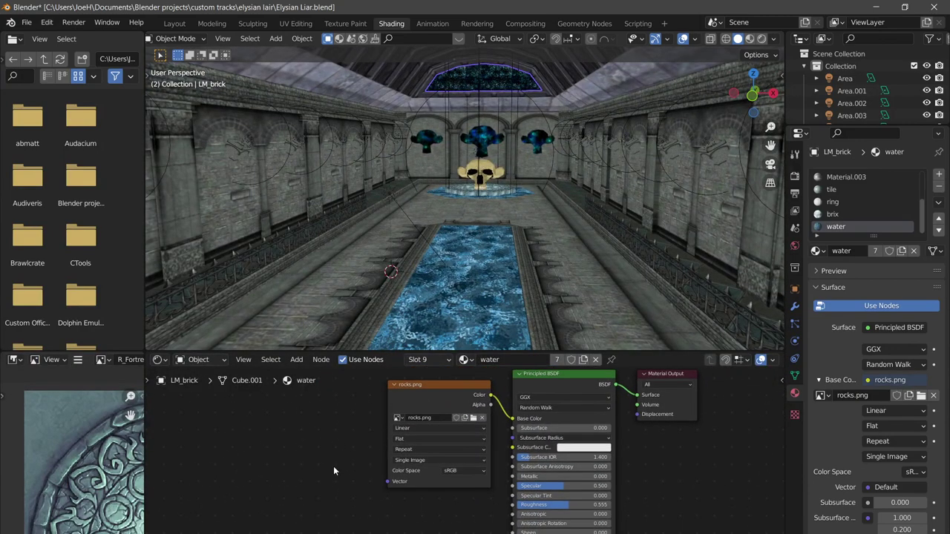
Examine the water material's Principled BSDF settings down to Emission Strength and Alpha, comparing them with the brix material's
middle_drag(334, 471, 320, 470)
middle_drag(385, 495, 393, 498)
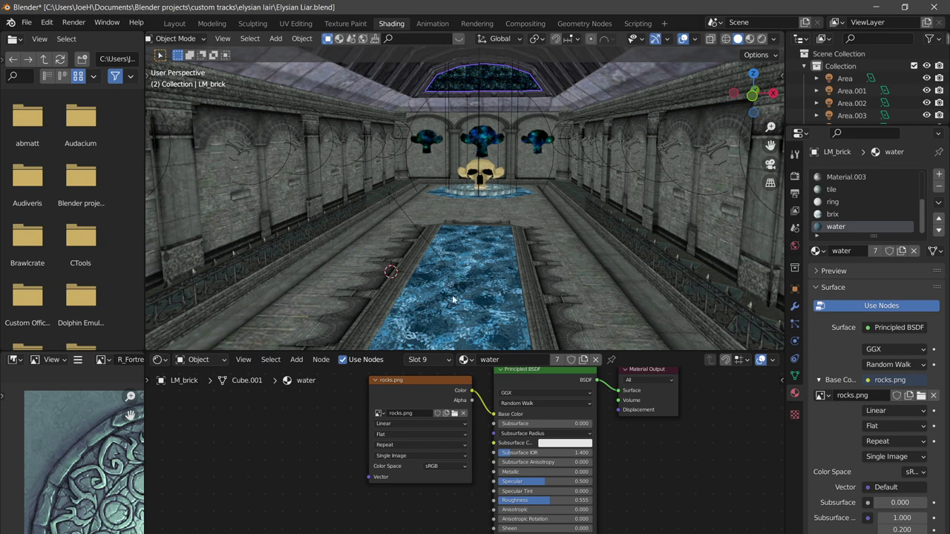
middle_drag(451, 522, 418, 407)
scroll(416, 426, down, 6)
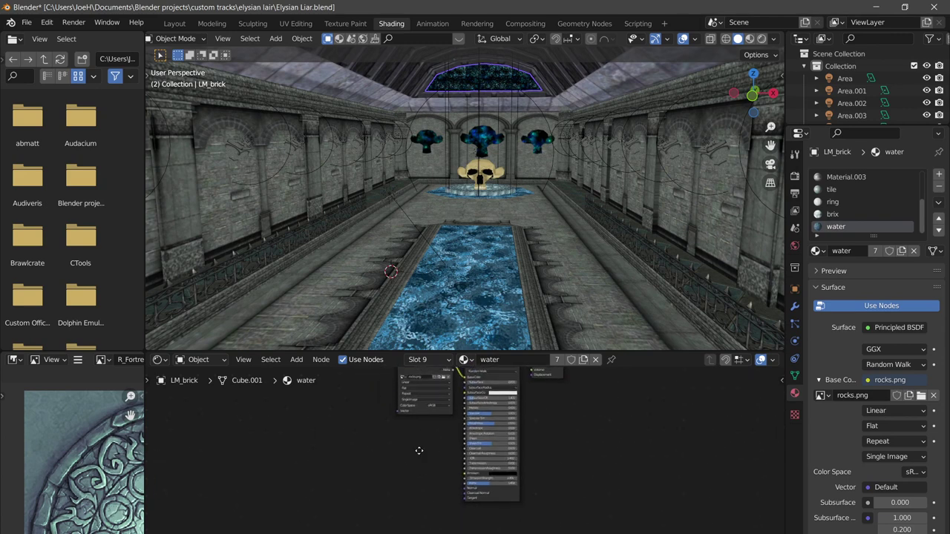
scroll(479, 505, up, 2)
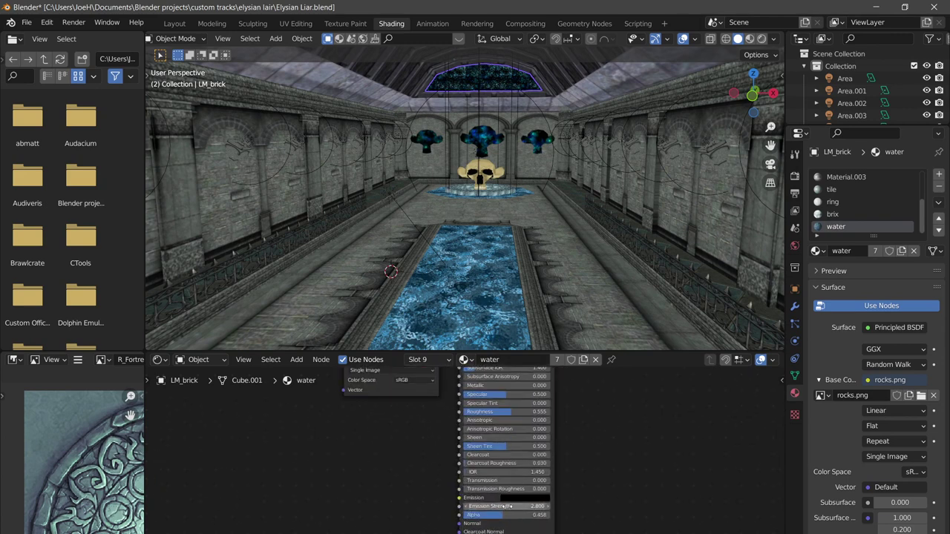
scroll(587, 513, up, 4)
middle_drag(552, 397, 541, 377)
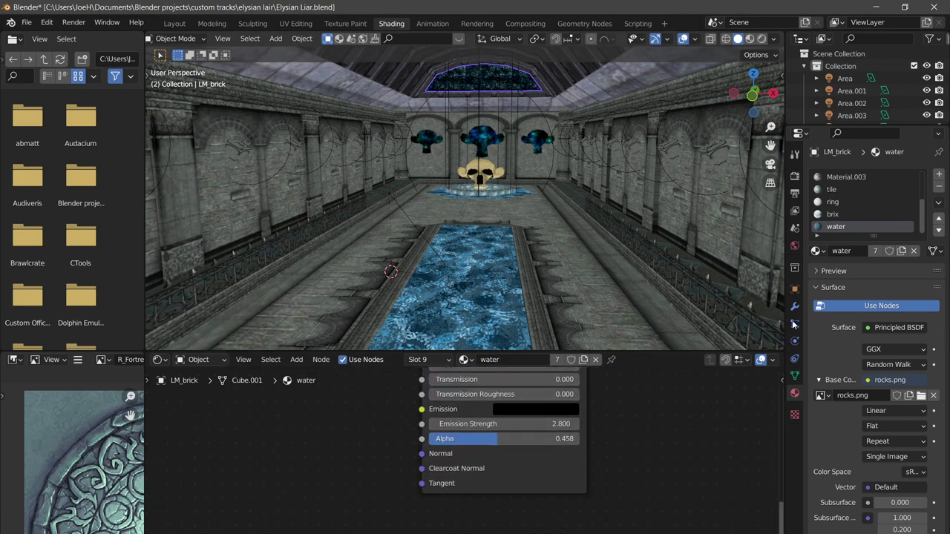
click(841, 216)
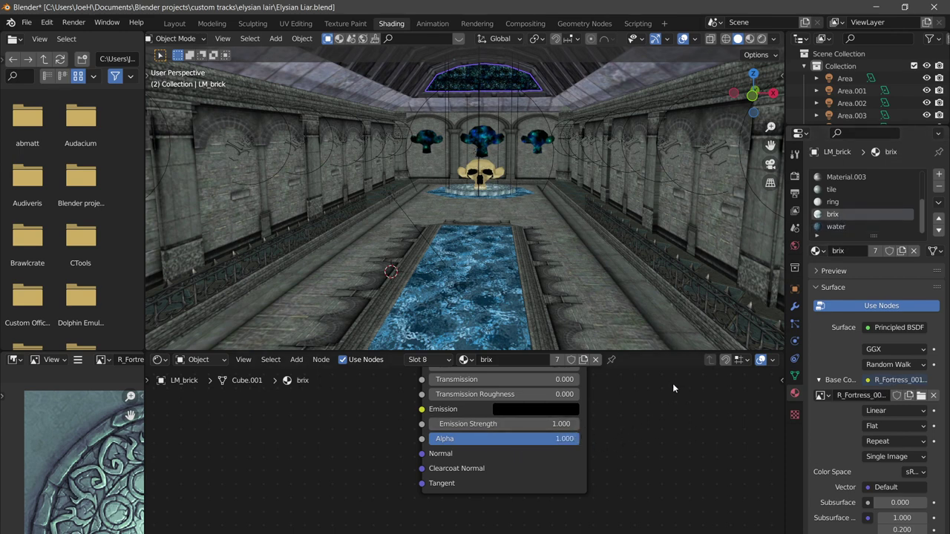
click(860, 227)
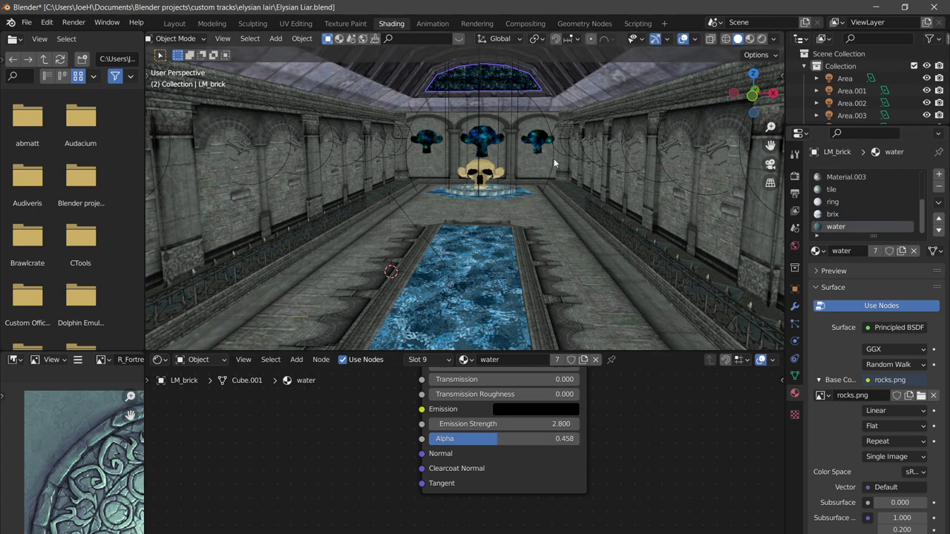
Check the viewport's shading color options and view the pool and hall in Material Preview shading
click(773, 39)
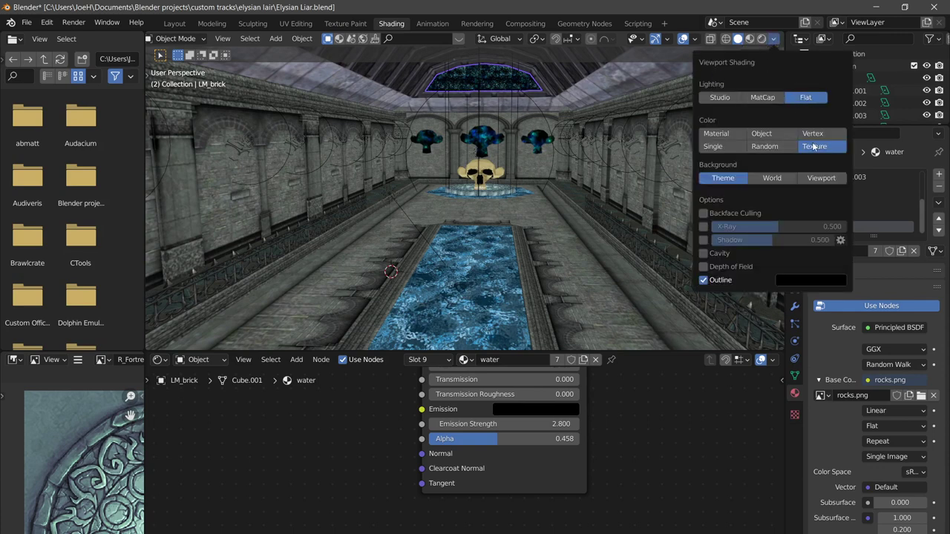
click(749, 39)
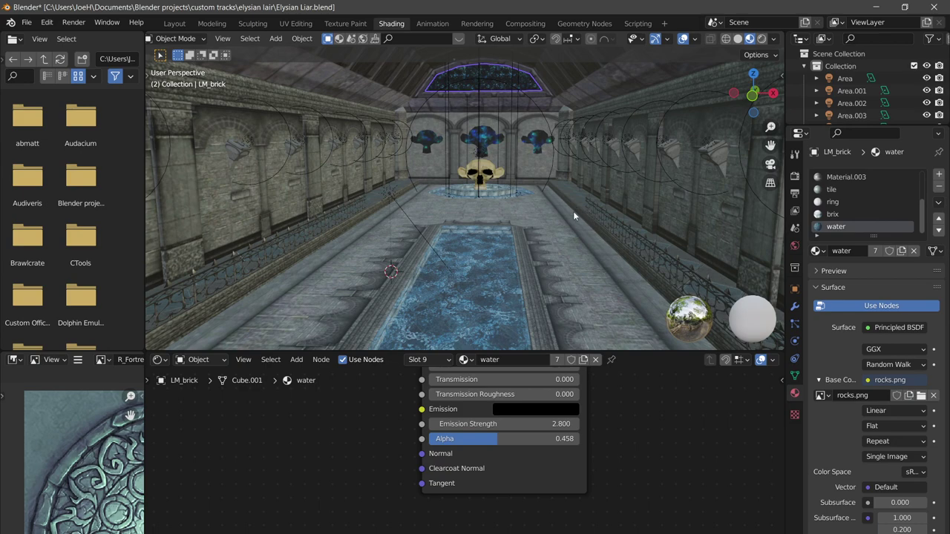
scroll(353, 241, up, 3)
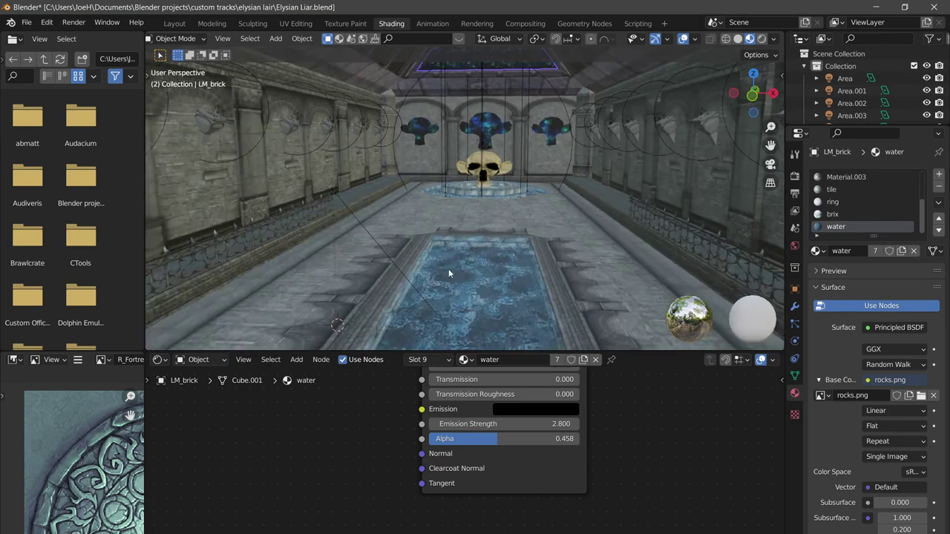
mouse_move(448, 273)
middle_down()
mouse_move(452, 246)
mouse_move(476, 260)
mouse_move(455, 263)
middle_up()
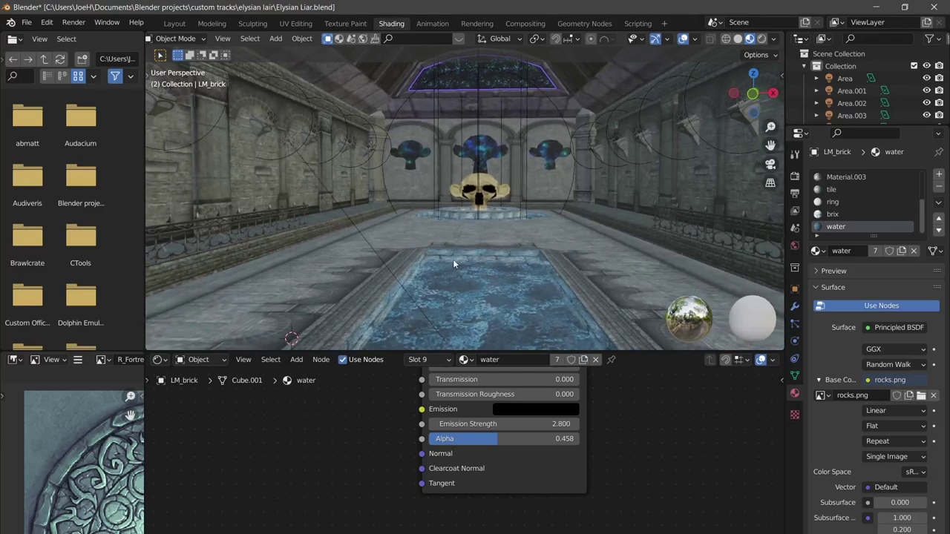
Display the hall in Rendered viewport shading and choose Eevee as the render engine
click(761, 38)
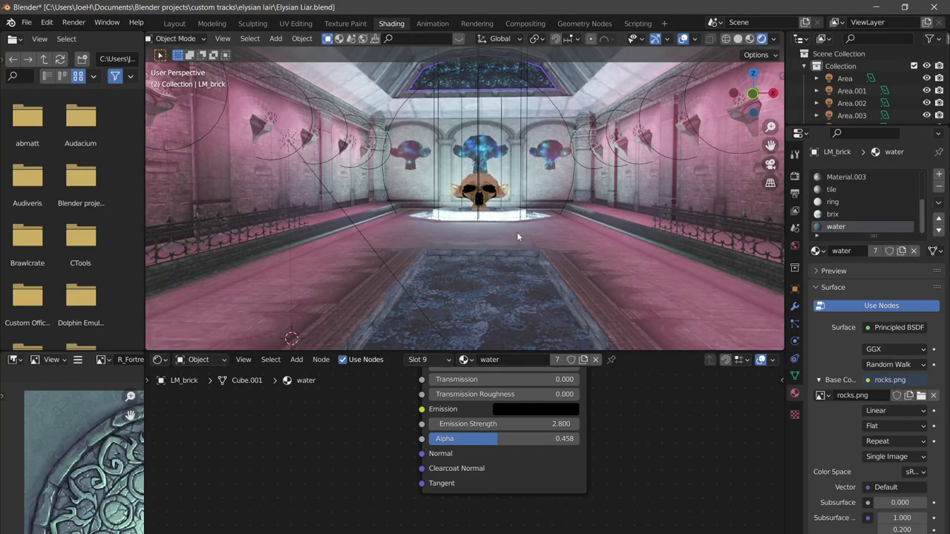
click(795, 176)
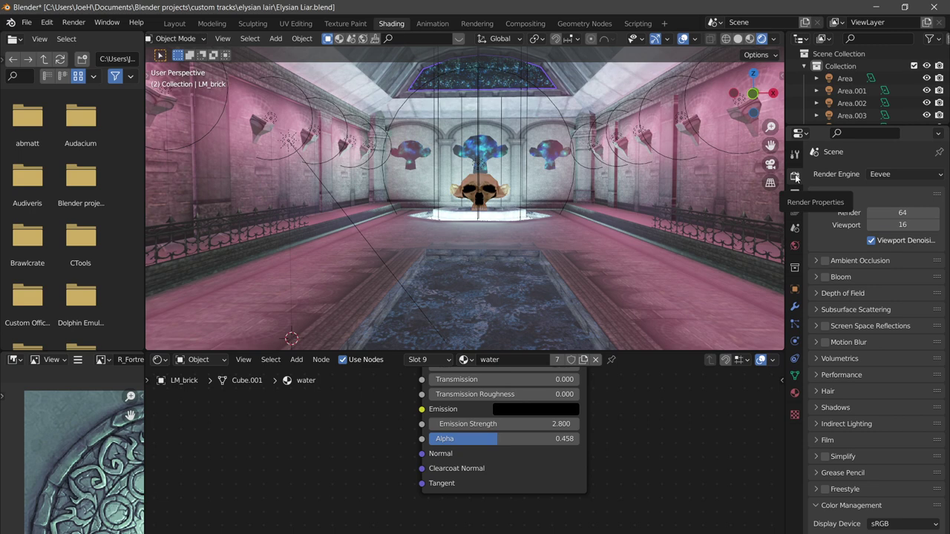
click(878, 175)
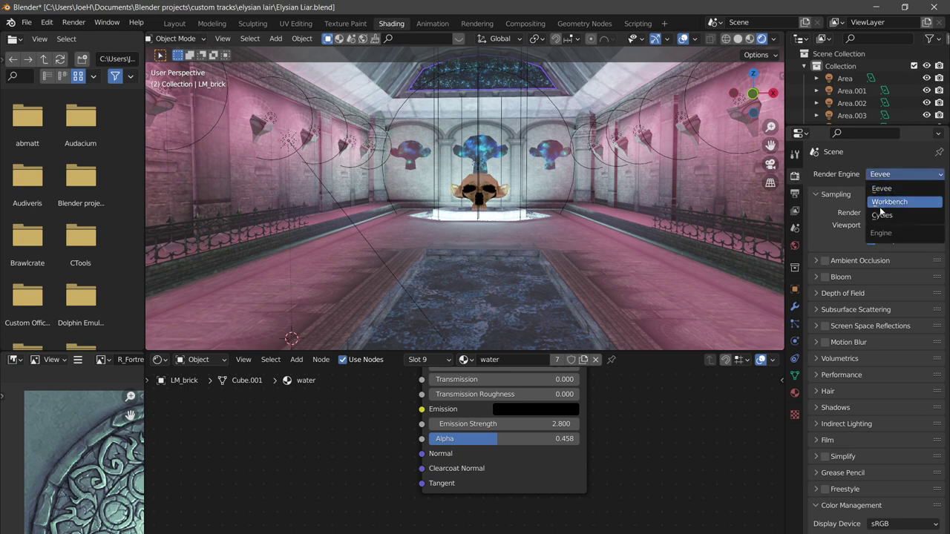
click(881, 189)
Lower the water material's Principled BSDF Alpha slightly to 0.447
scroll(502, 206, down, 5)
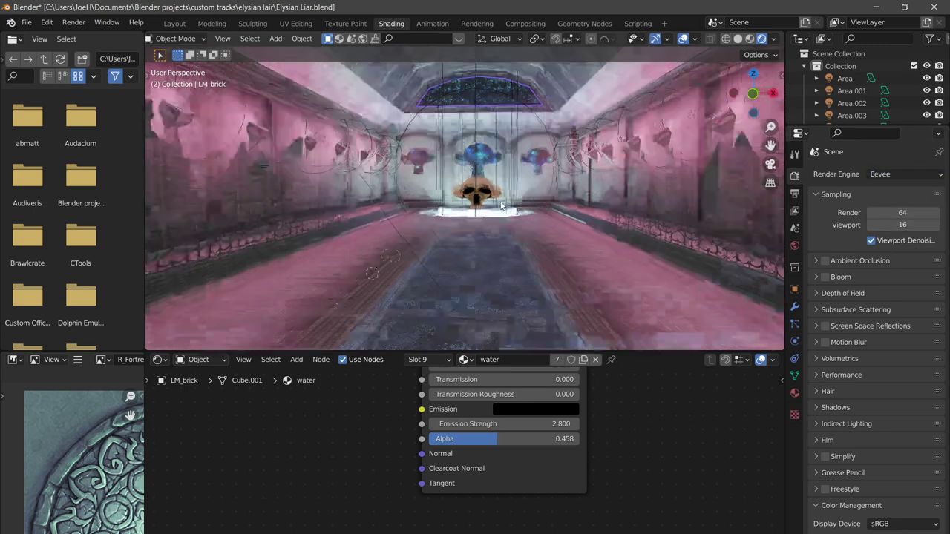
scroll(504, 282, up, 2)
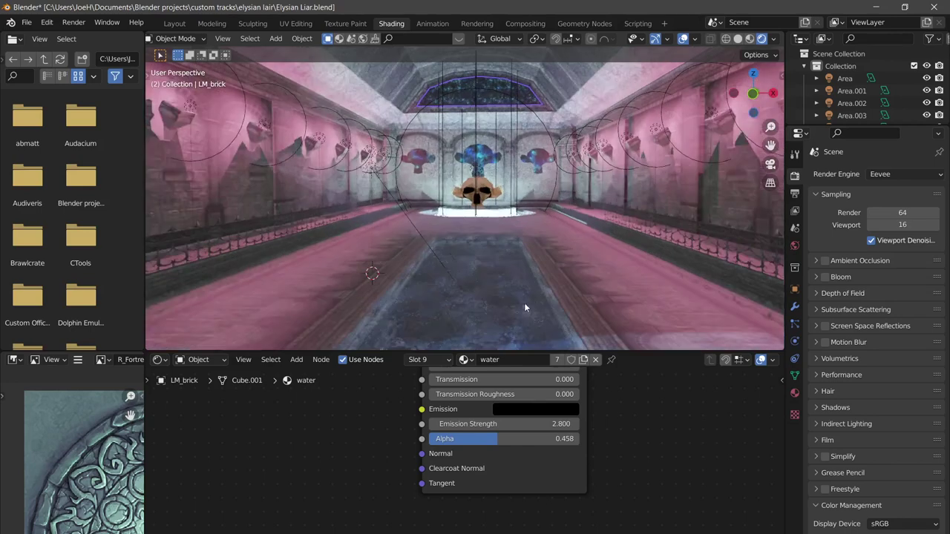
mouse_move(499, 439)
mouse_down()
mouse_move(580, 438)
mouse_move(428, 438)
mouse_move(493, 439)
mouse_up()
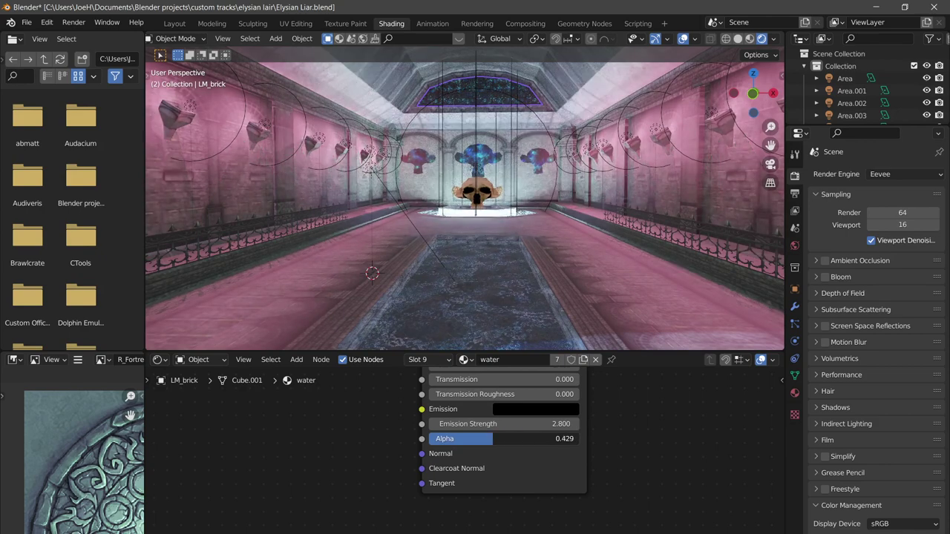
Select the NLM_fence railing, pick one of its faces in Edit Mode and return to Object Mode with the railing in close view
click(268, 227)
key(Tab)
click(271, 228)
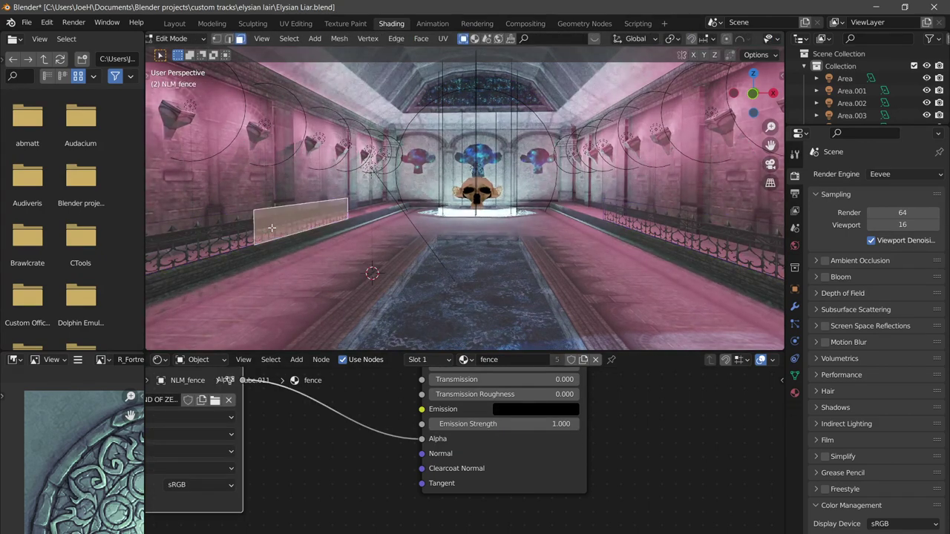
shift+middle_drag(271, 229, 340, 223)
key(Tab)
scroll(450, 232, up, 1)
middle_drag(434, 233, 441, 285)
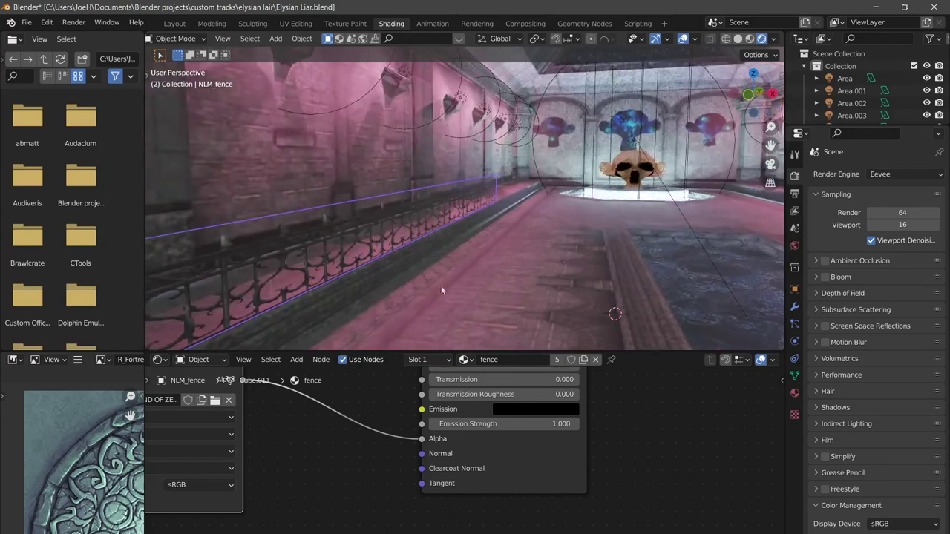
Examine the fence texture's Alpha link to the Principled BSDF and the railing's transparency from near and far
scroll(326, 433, down, 1)
middle_drag(326, 433, 411, 500)
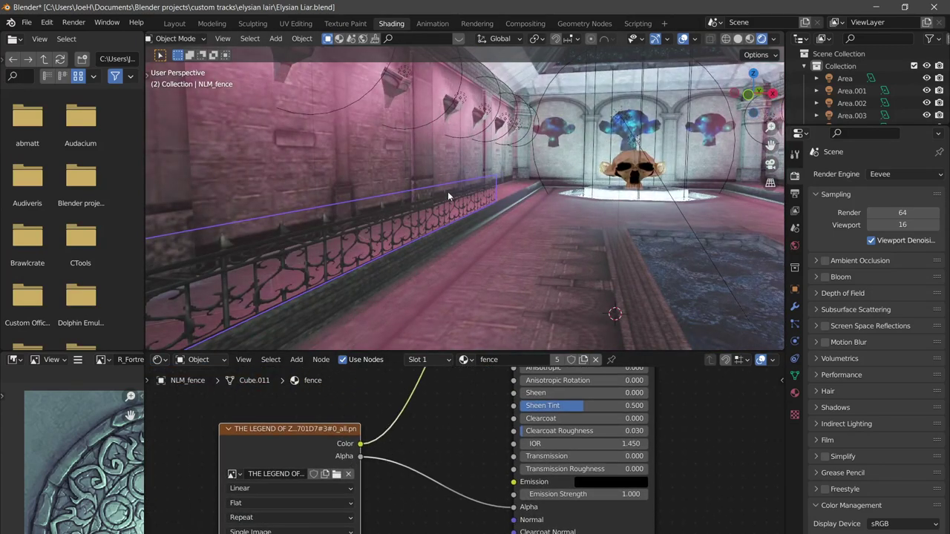
middle_drag(471, 215, 533, 220)
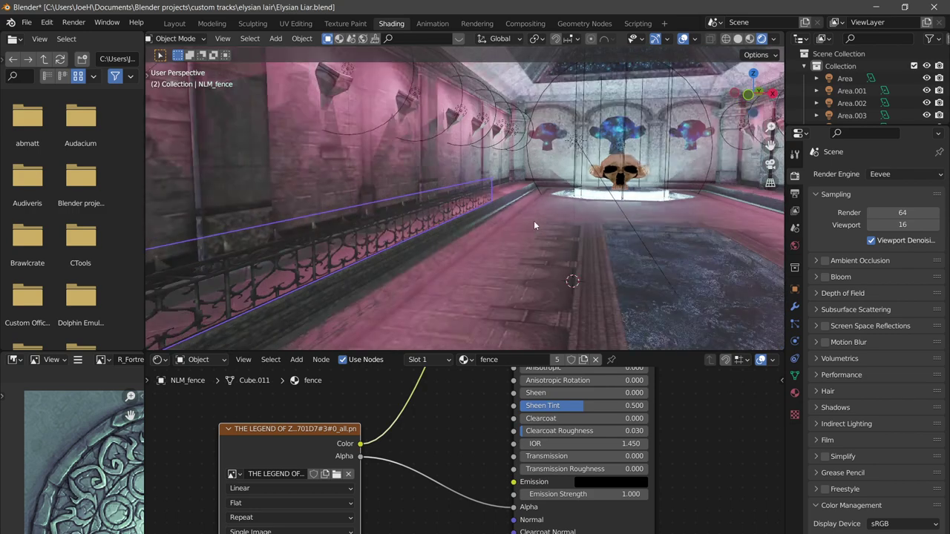
scroll(519, 220, down, 4)
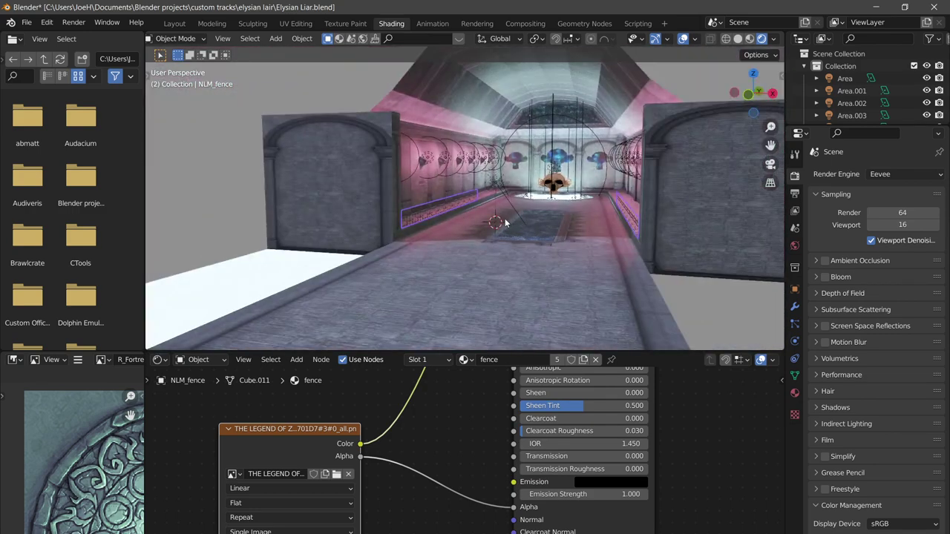
scroll(512, 214, up, 5)
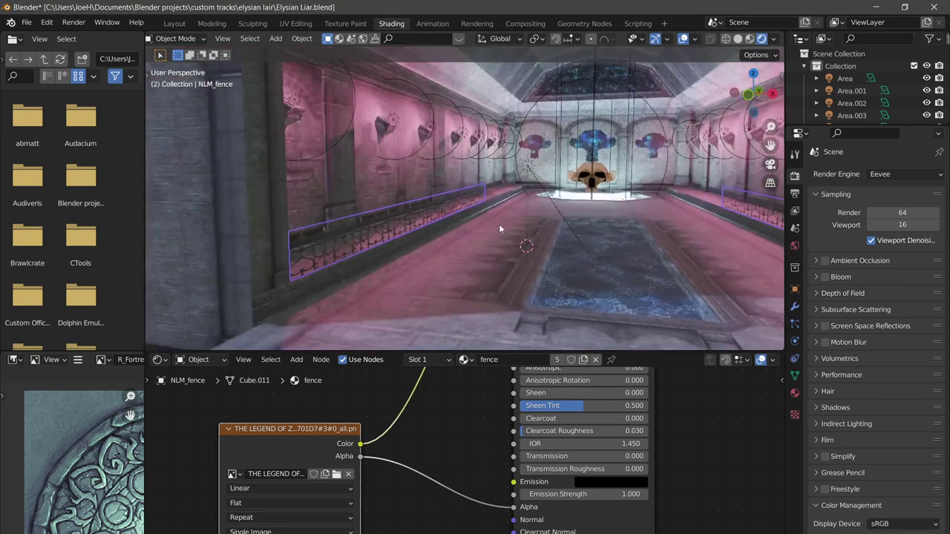
scroll(499, 233, up, 2)
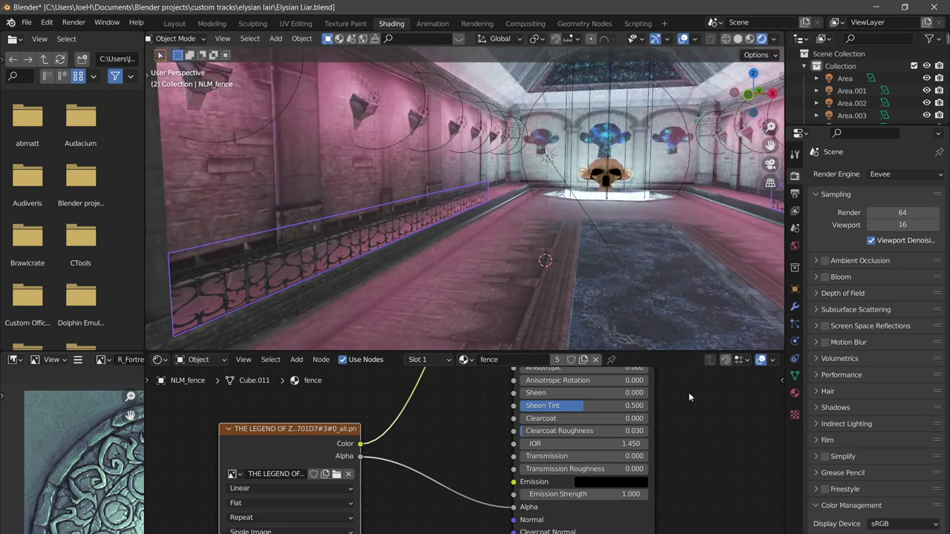
Review the fence material's Blend Mode, Shadow Mode and Clip Threshold settings against the rendered railing
click(794, 394)
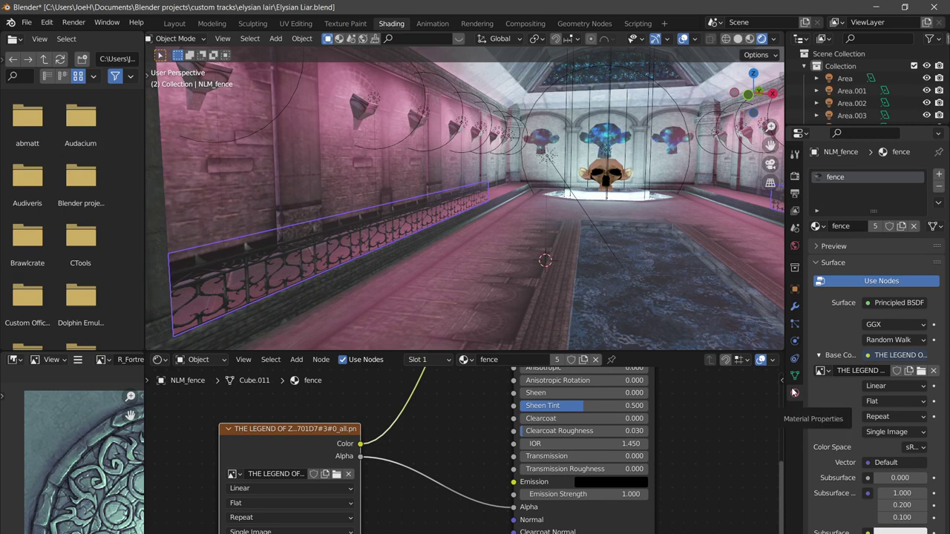
scroll(832, 397, down, 10)
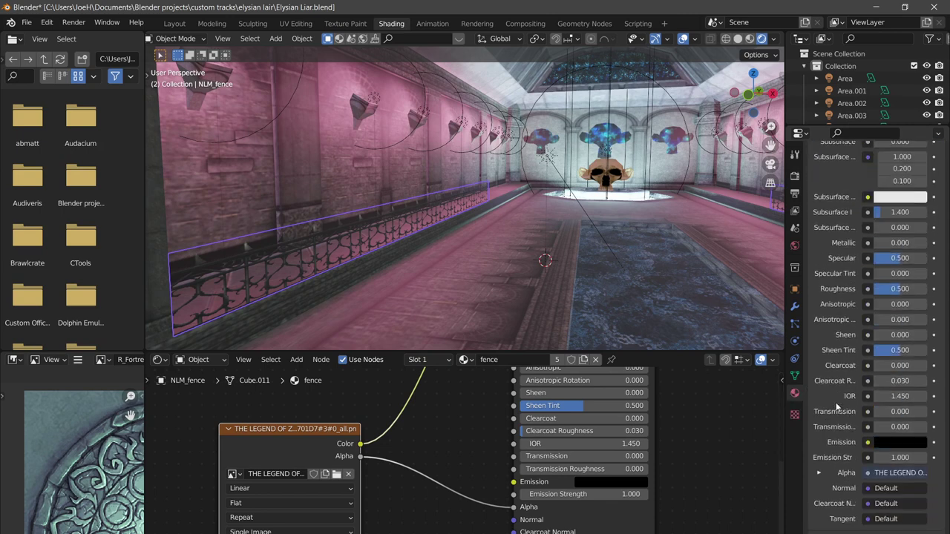
scroll(836, 406, down, 8)
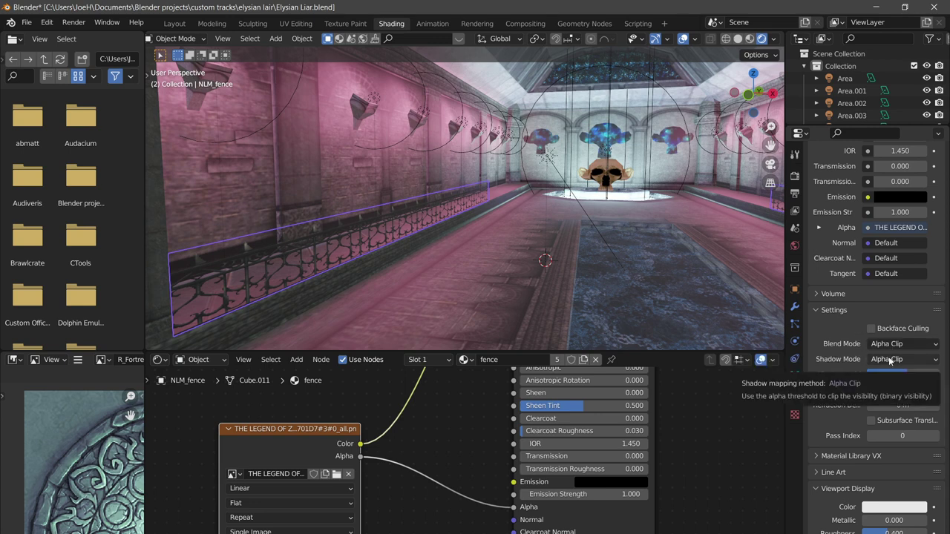
scroll(365, 234, up, 3)
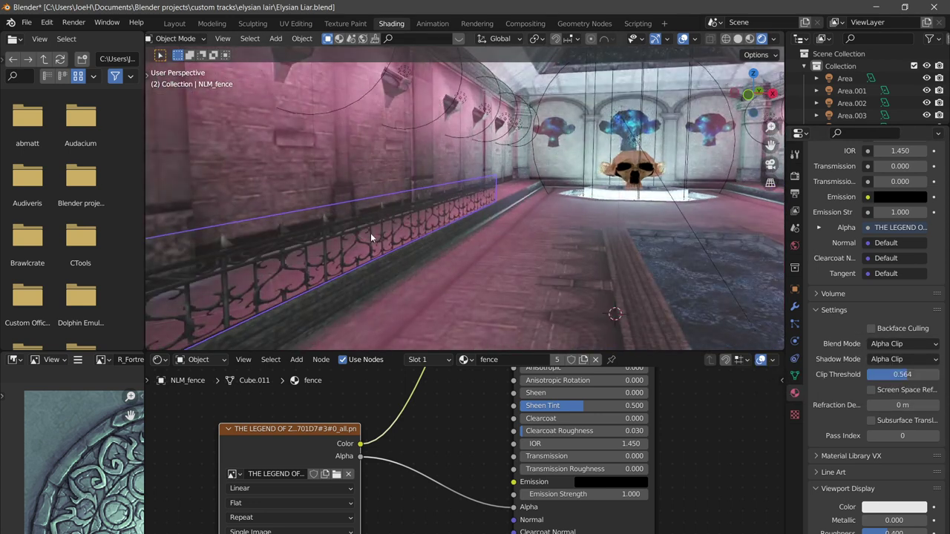
Select the LM_brick mesh to bring up the water material's settings, with the pool in view
click(683, 268)
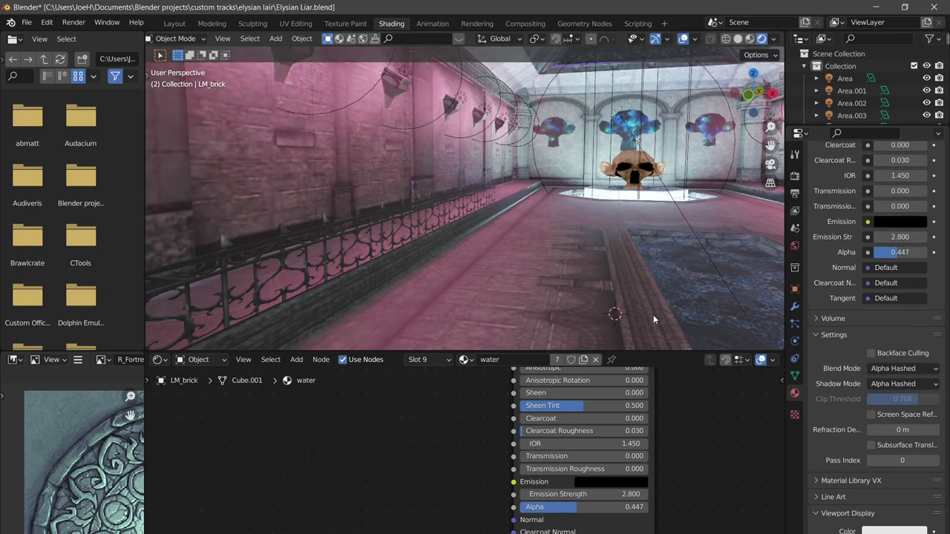
shift+middle_drag(638, 278, 479, 223)
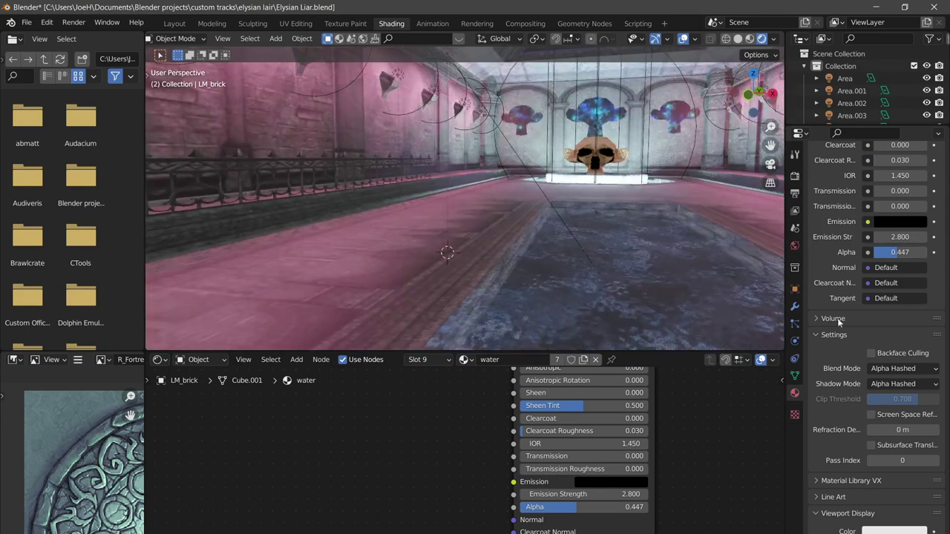
Try Alpha Blend as the water material's Blend Mode and restore Alpha Hashed
click(888, 369)
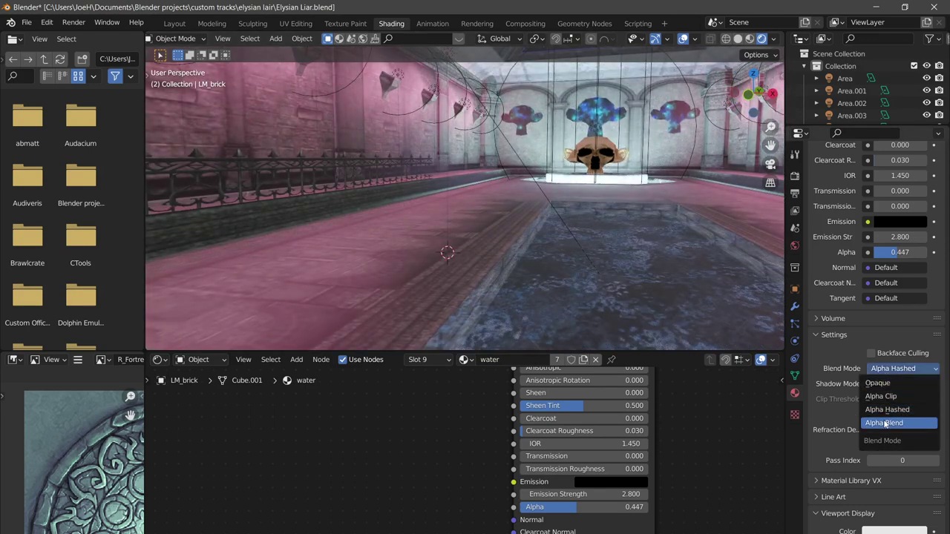
click(884, 423)
middle_drag(576, 292, 514, 273)
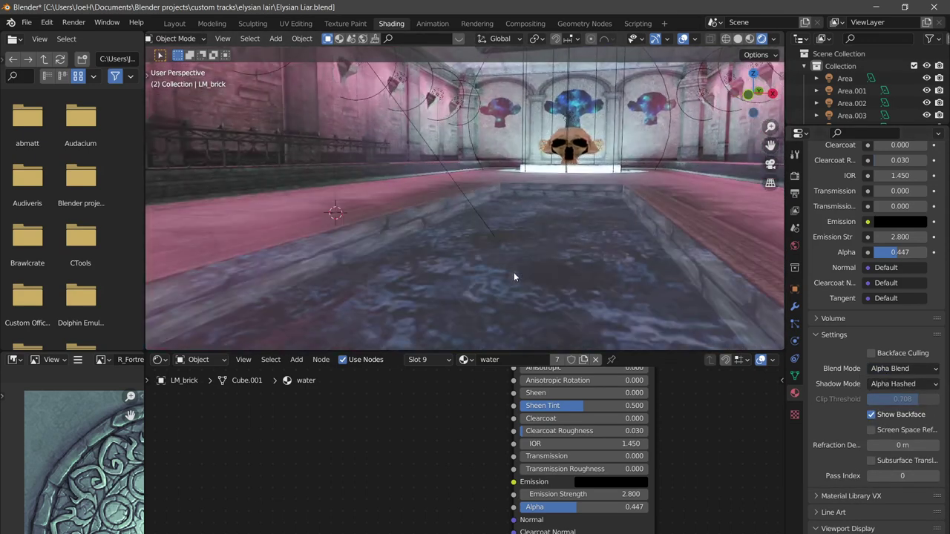
click(894, 369)
click(891, 406)
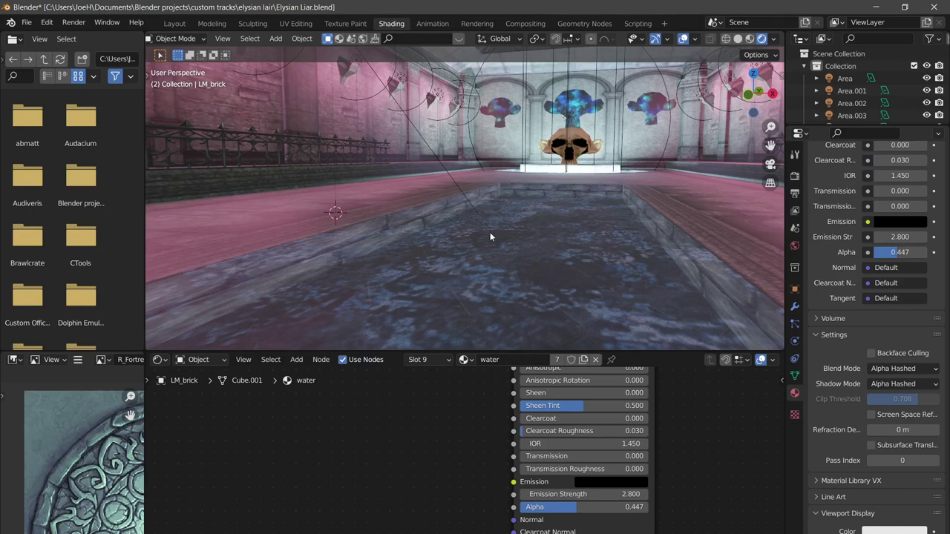
Examine the rendered pool water from above the floor and from outside the hall's open end
middle_drag(489, 233, 506, 230)
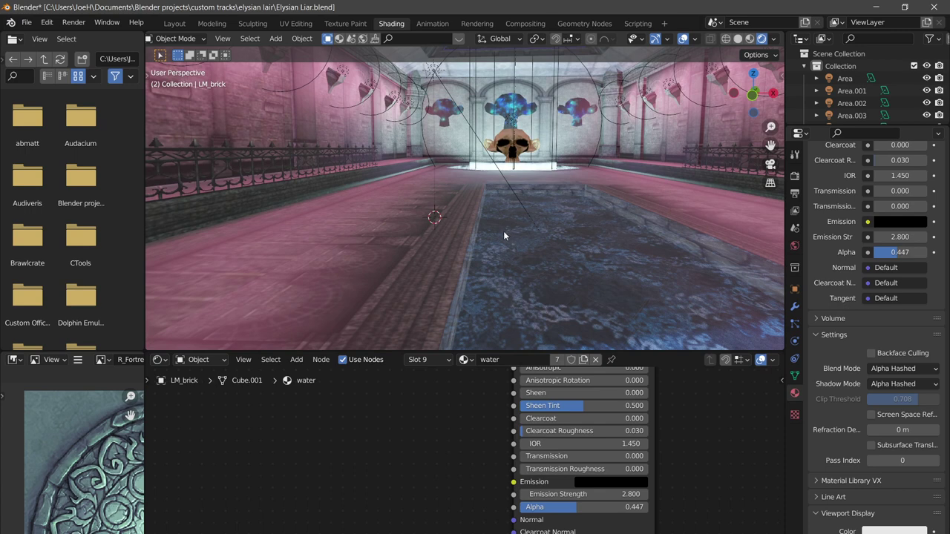
scroll(498, 229, down, 2)
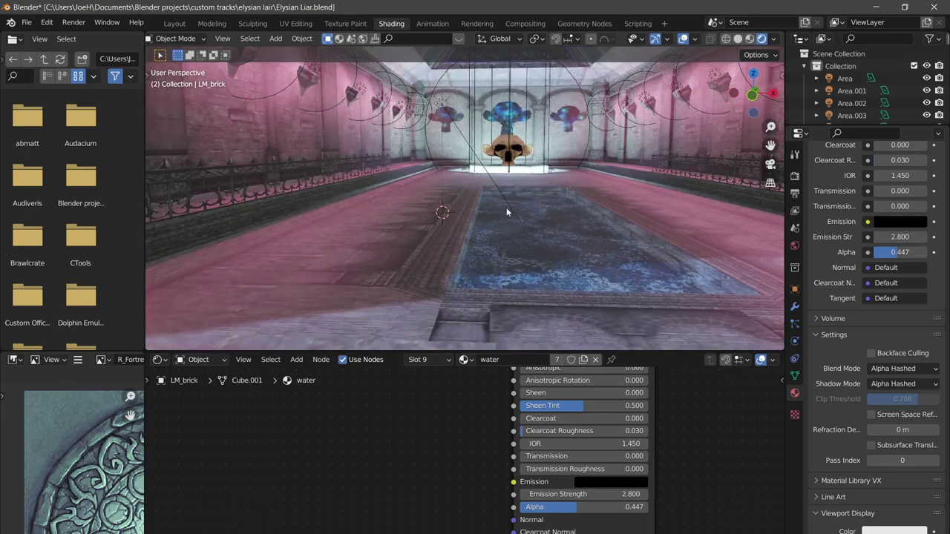
middle_drag(507, 209, 501, 259)
scroll(500, 238, down, 4)
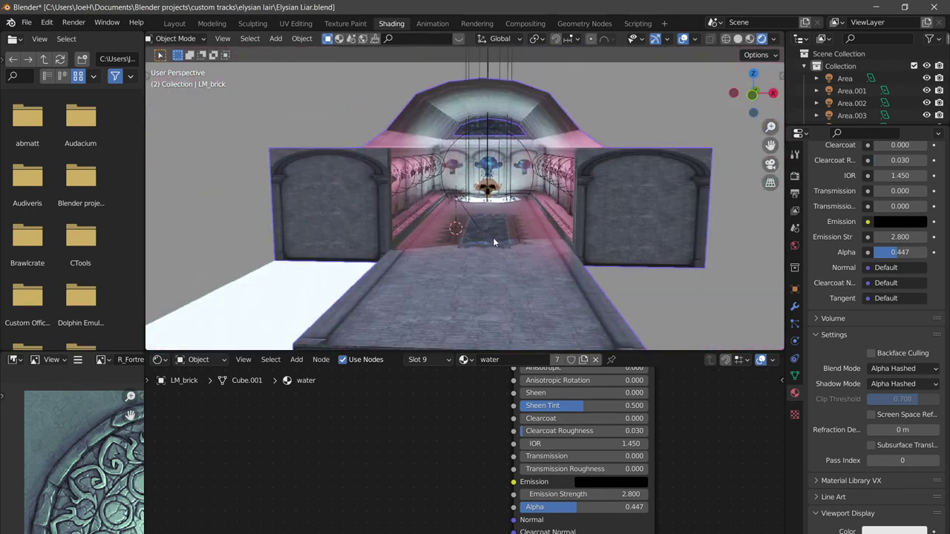
Try Cycles as the render engine to preview the hall and restore Eevee
click(795, 176)
click(888, 175)
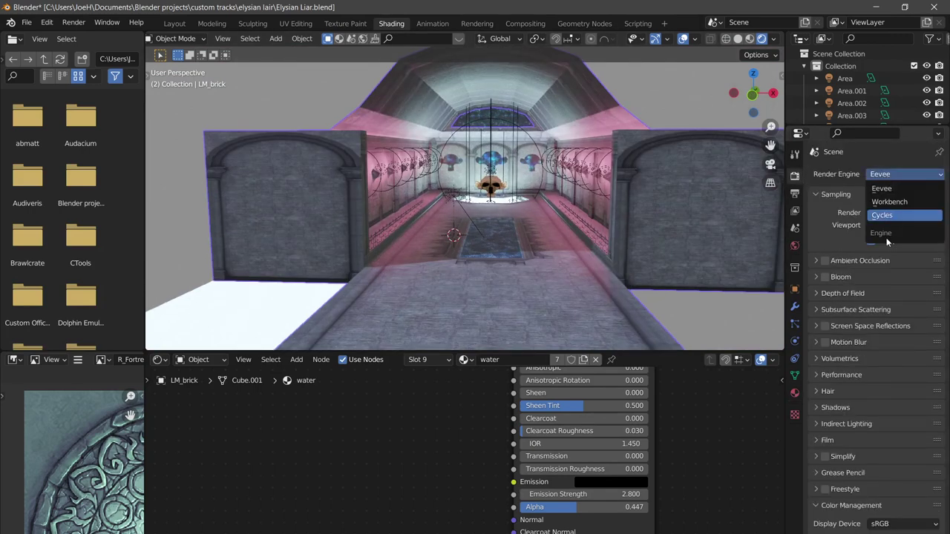
click(882, 215)
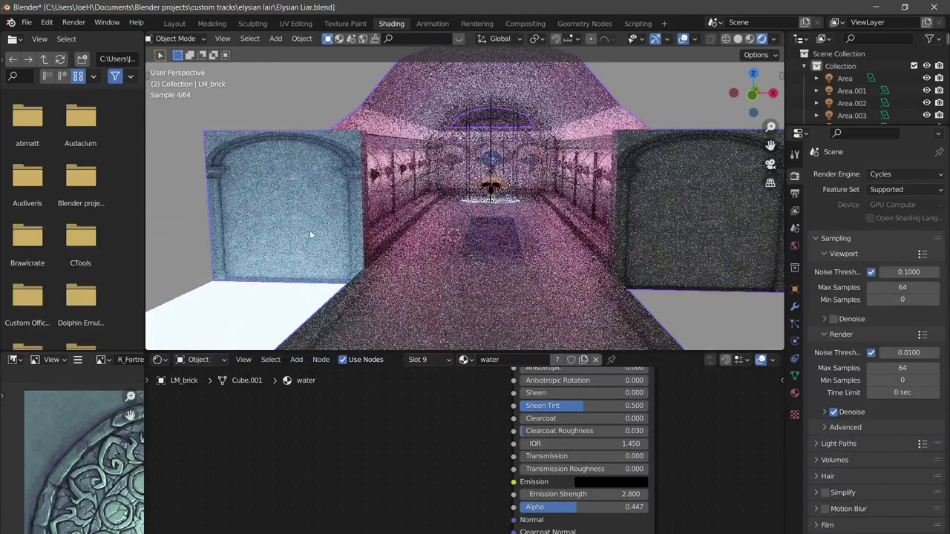
click(890, 175)
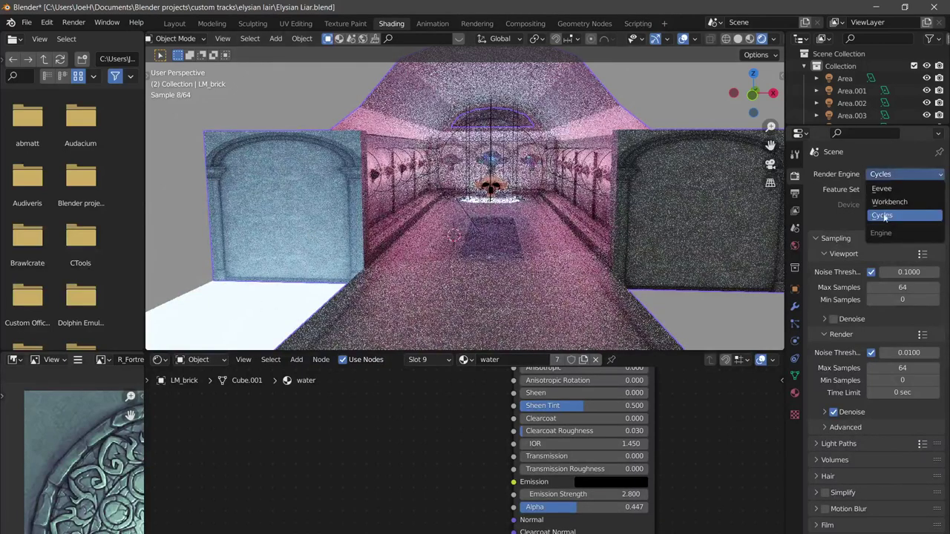
click(880, 187)
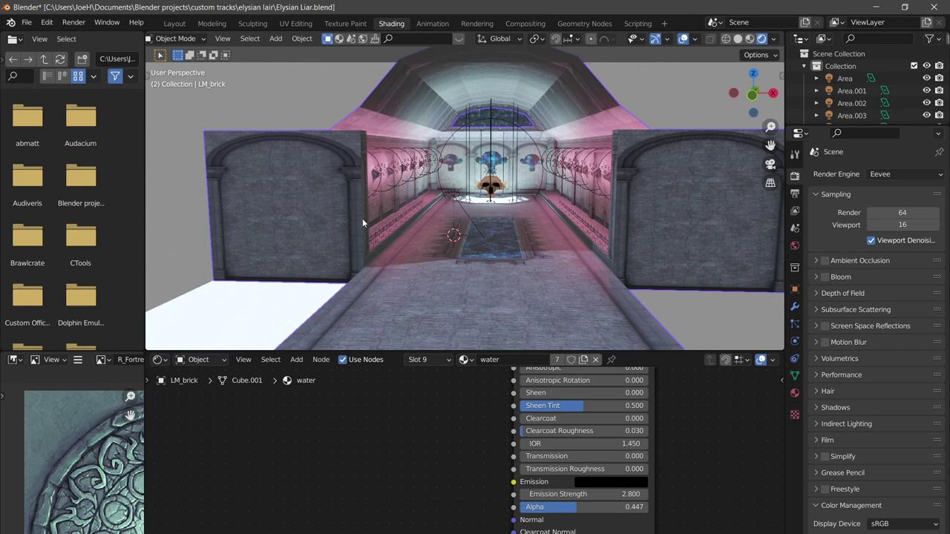
Preview the hall in Cycles and check the emission settings of the glowing plane beside the entrance before selecting LM_brick again
click(891, 176)
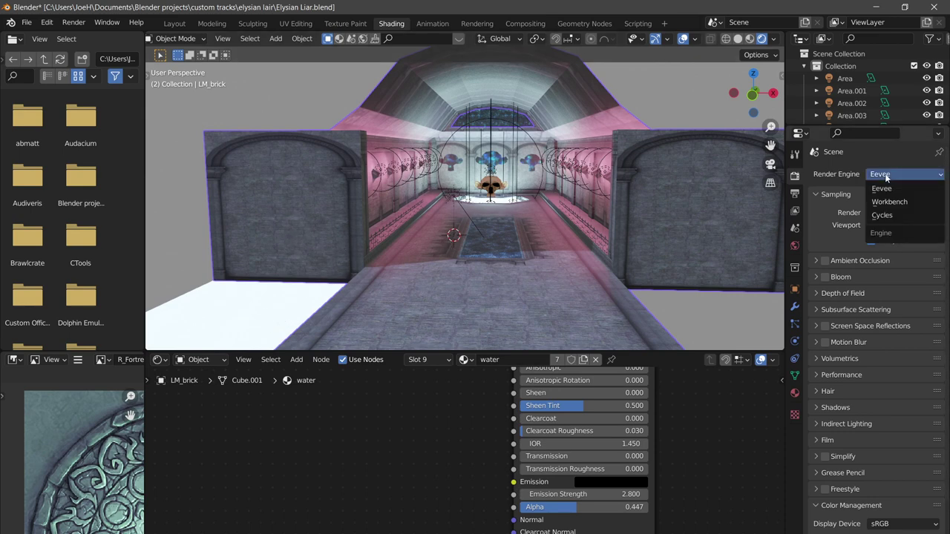
click(880, 215)
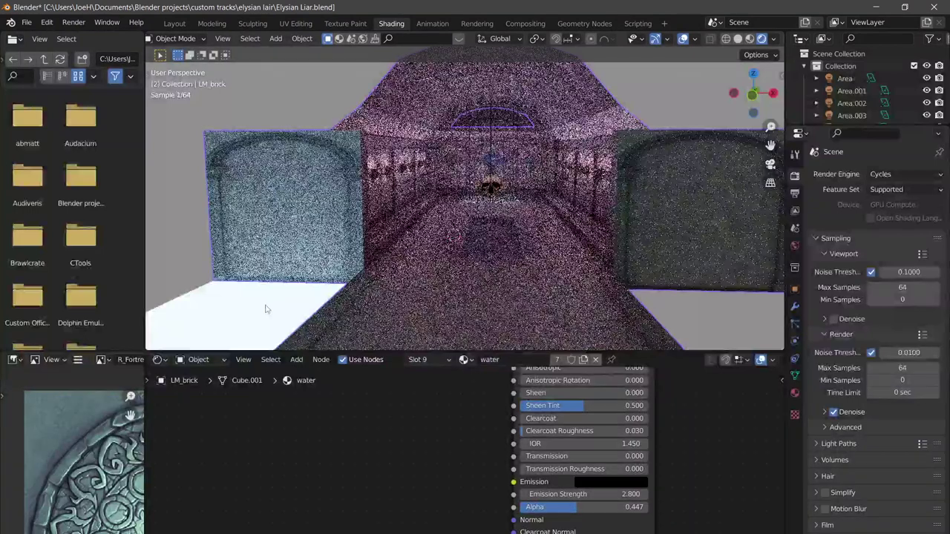
click(265, 311)
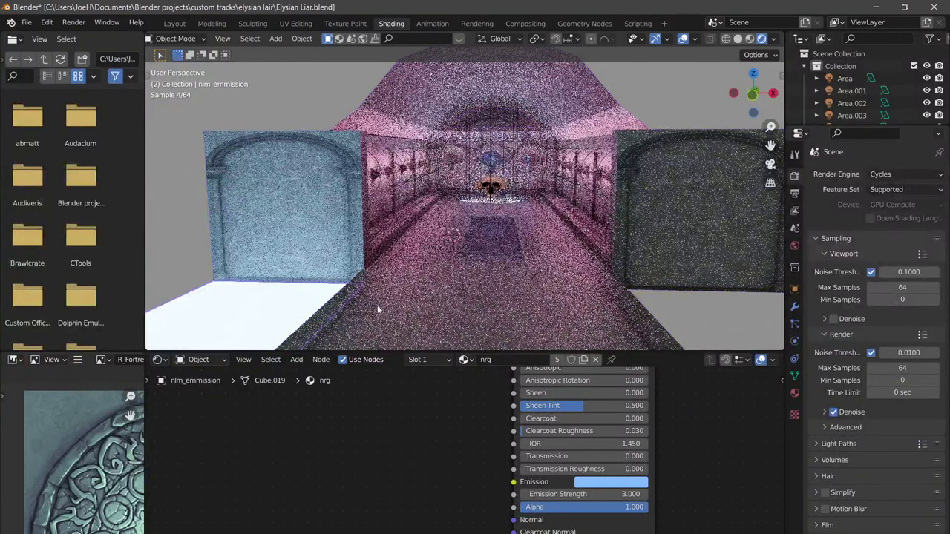
click(589, 485)
click(457, 289)
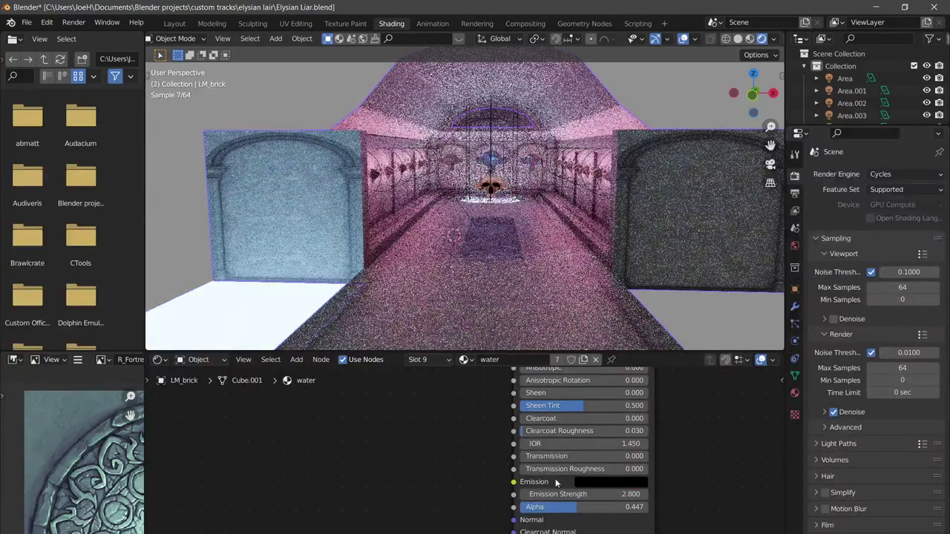
Bring up the side_walls material by picking a side wall face of LM_brick and switch the render engine back to Eevee
key(Tab)
click(405, 184)
key(Tab)
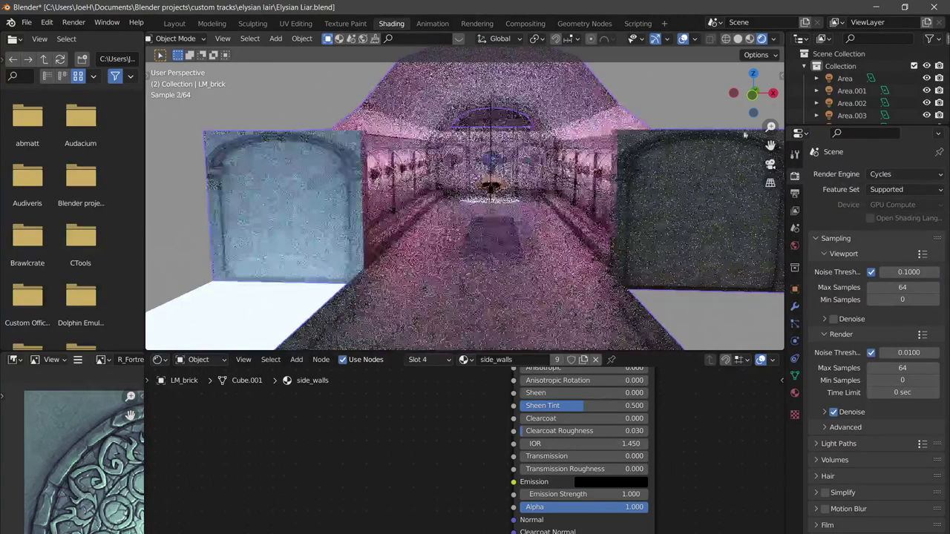
click(883, 173)
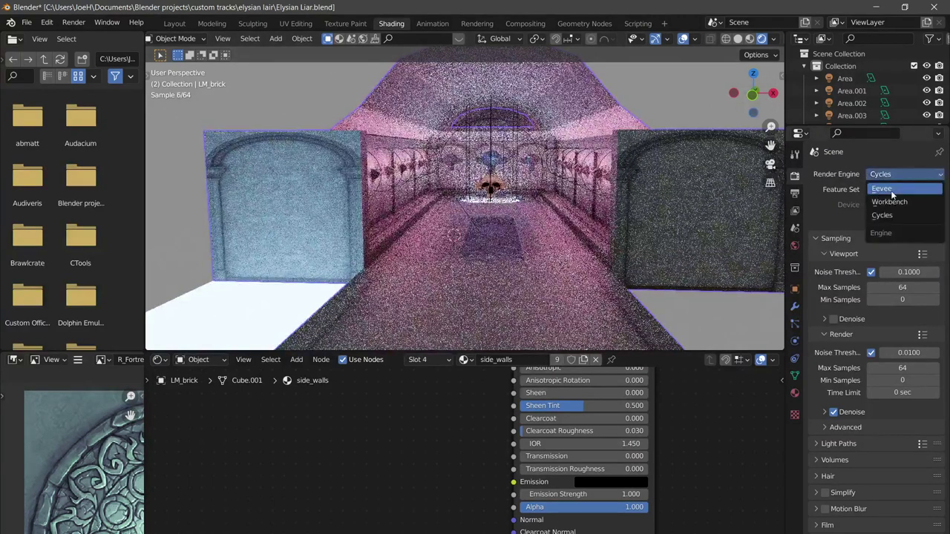
click(890, 190)
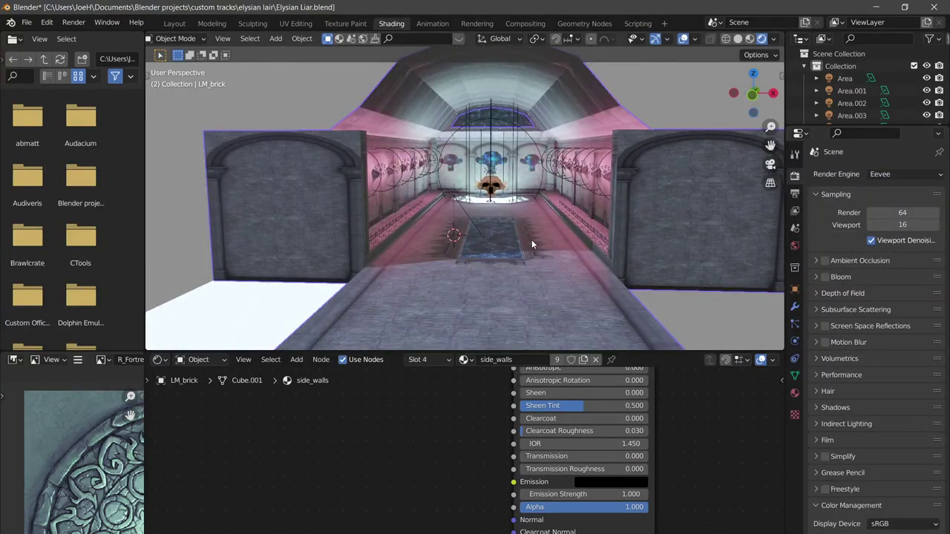
Try rotating the Sun light above the pool freely to preview its effect on the hall's lighting
key(shift+grave)
key(w)
key(w)
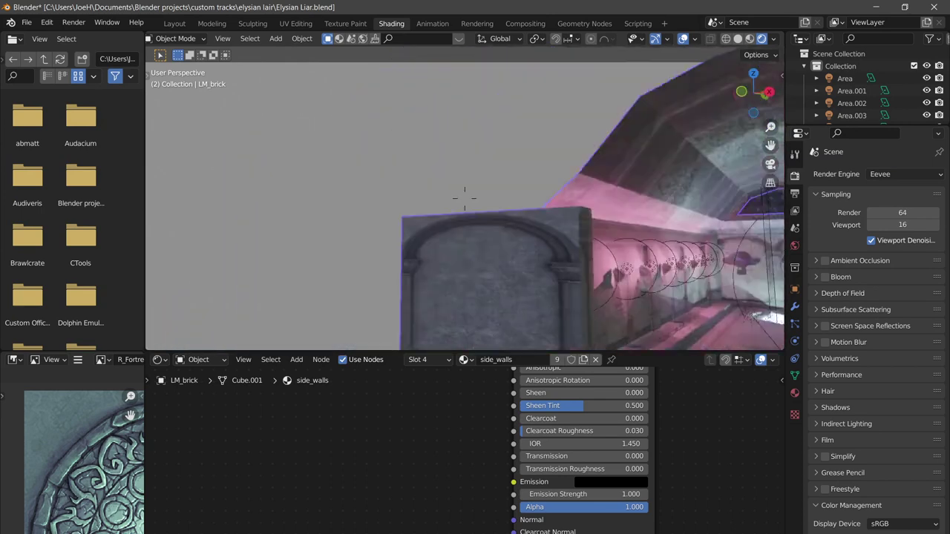
key(s)
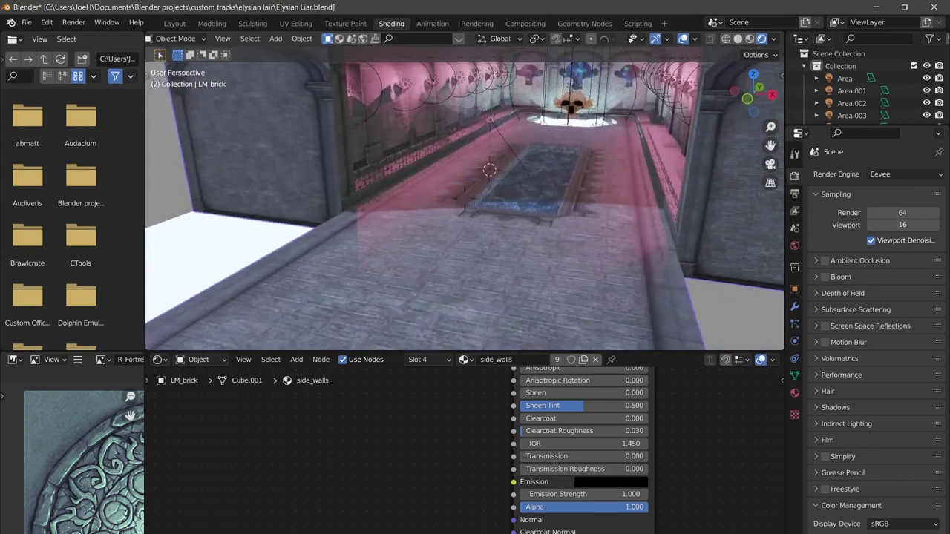
key(w)
key(w)
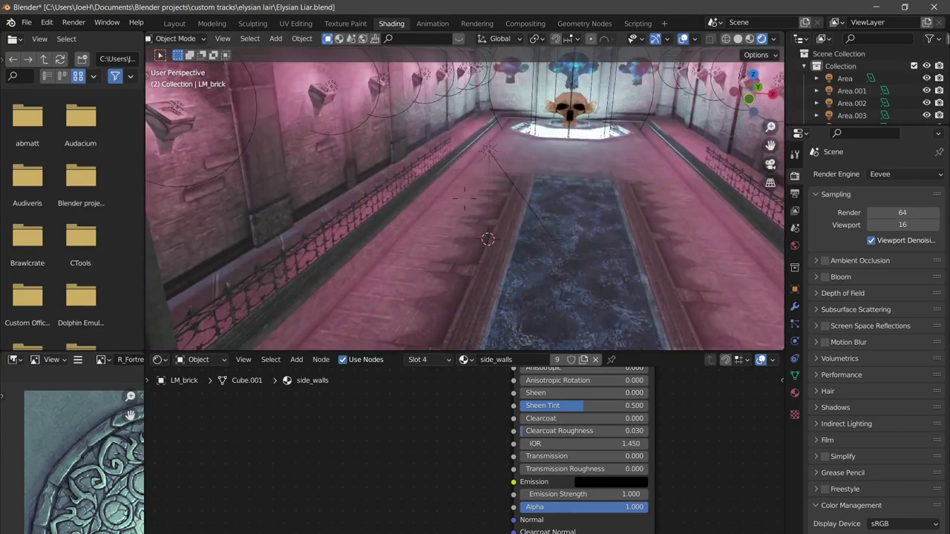
key(s)
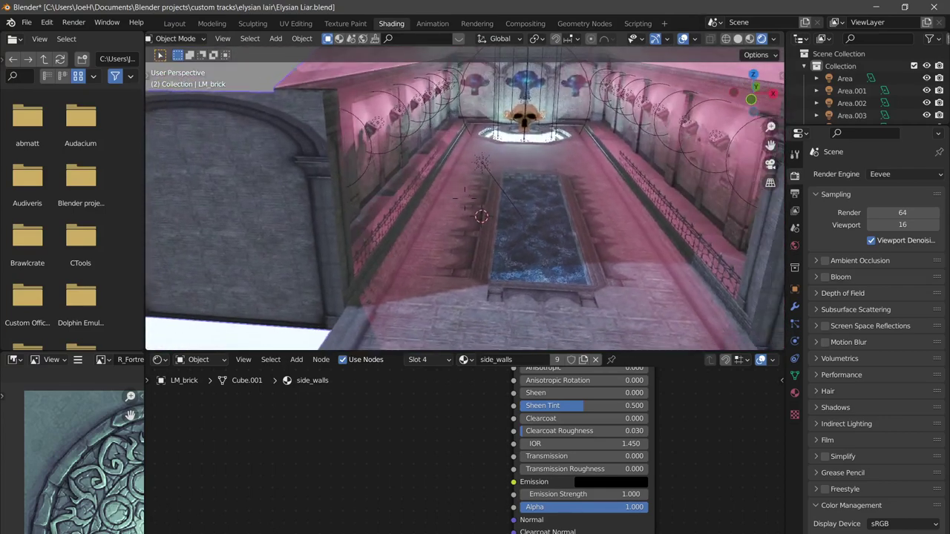
click(473, 175)
click(476, 172)
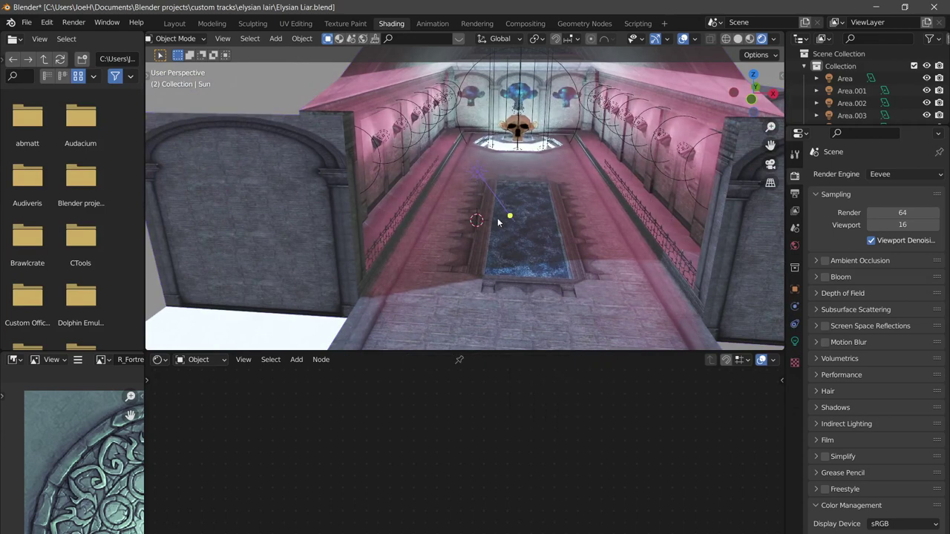
key(r)
key(r)
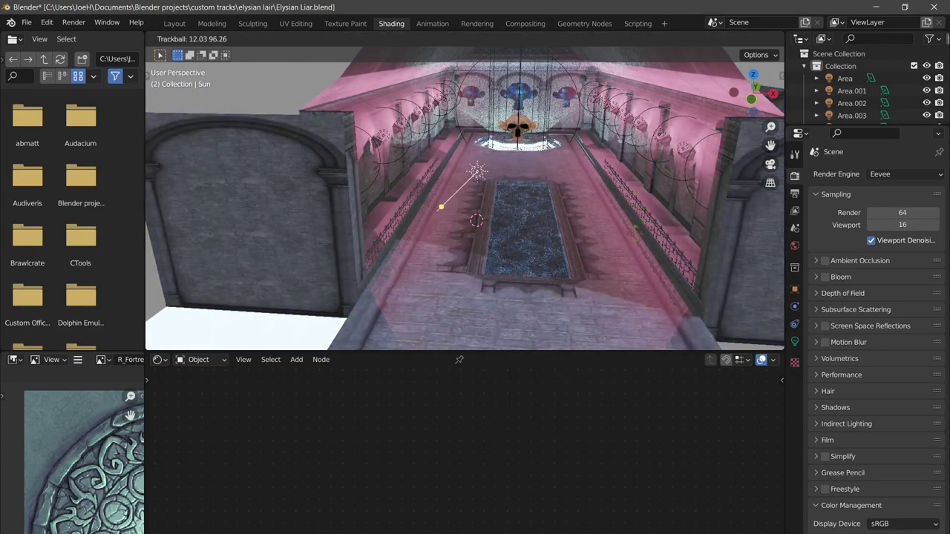
click(485, 202)
Compare the light settings of a pink point light on the side wall with those of the Sun light
middle_drag(483, 236, 385, 162)
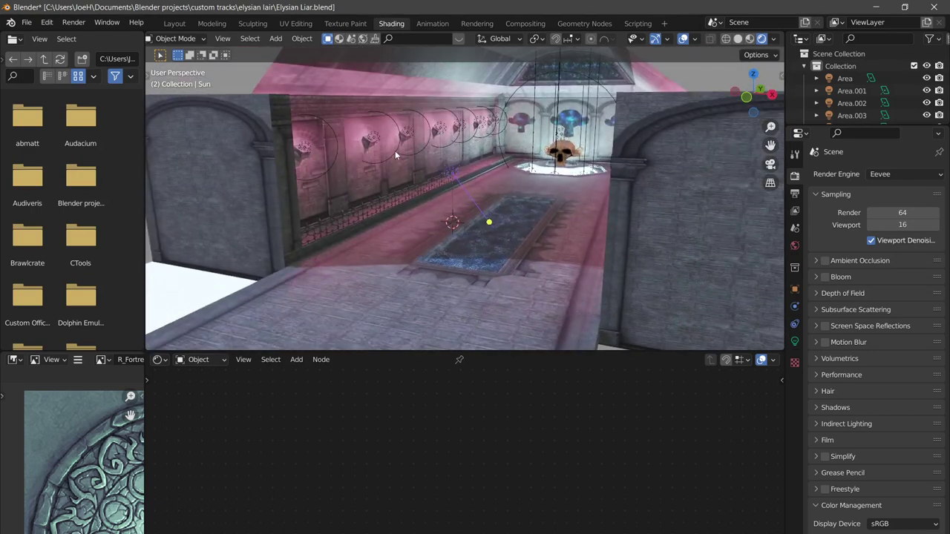
click(394, 151)
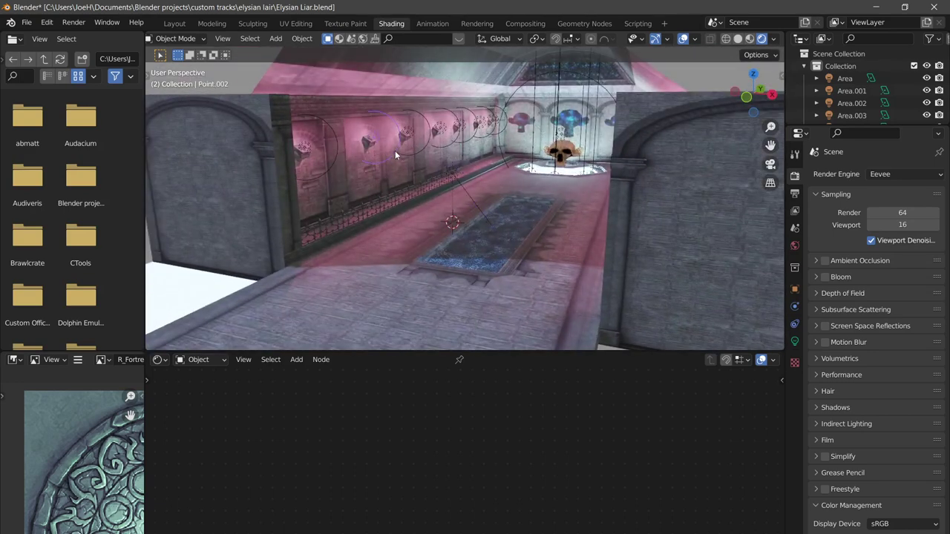
click(795, 341)
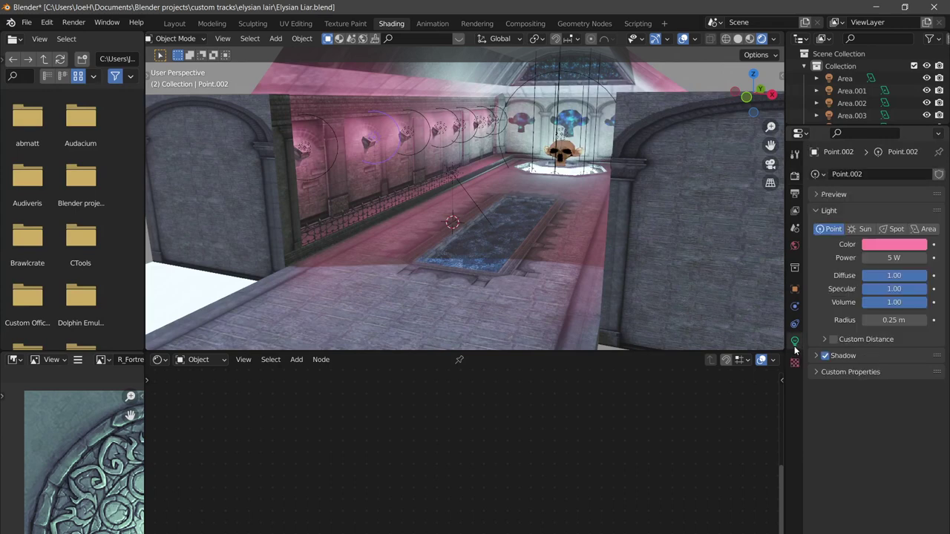
click(452, 172)
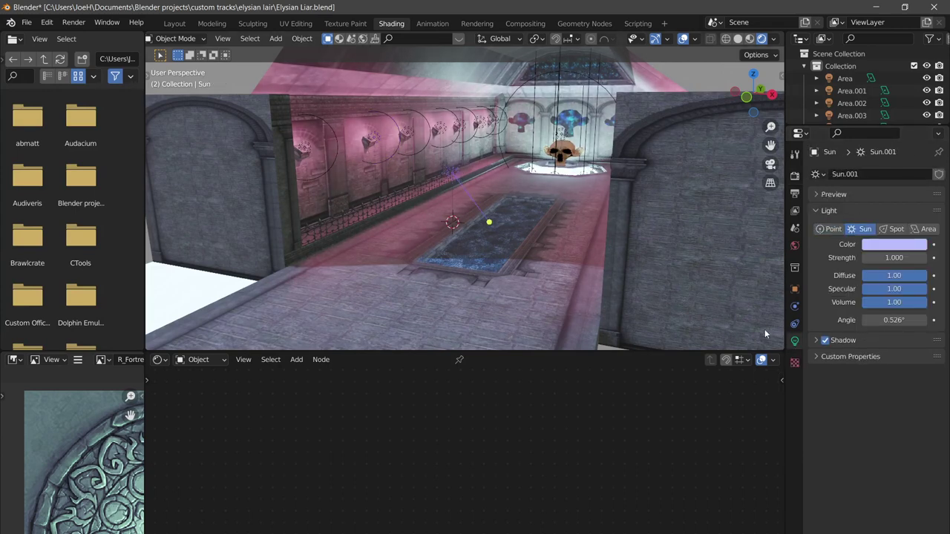
click(396, 154)
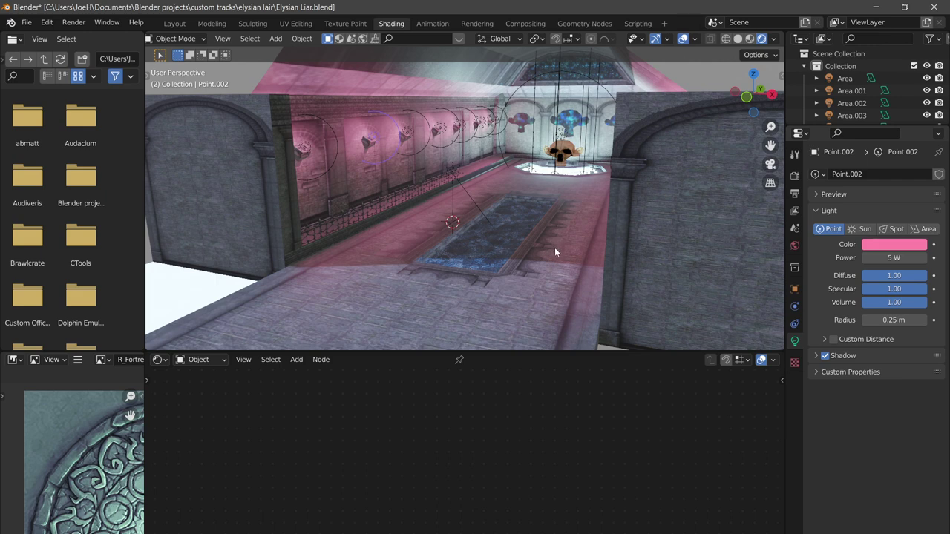
Try a radius of 0.54 m on the pink side-wall point light and set it back to 0.25 m
key(shift+grave)
key(e)
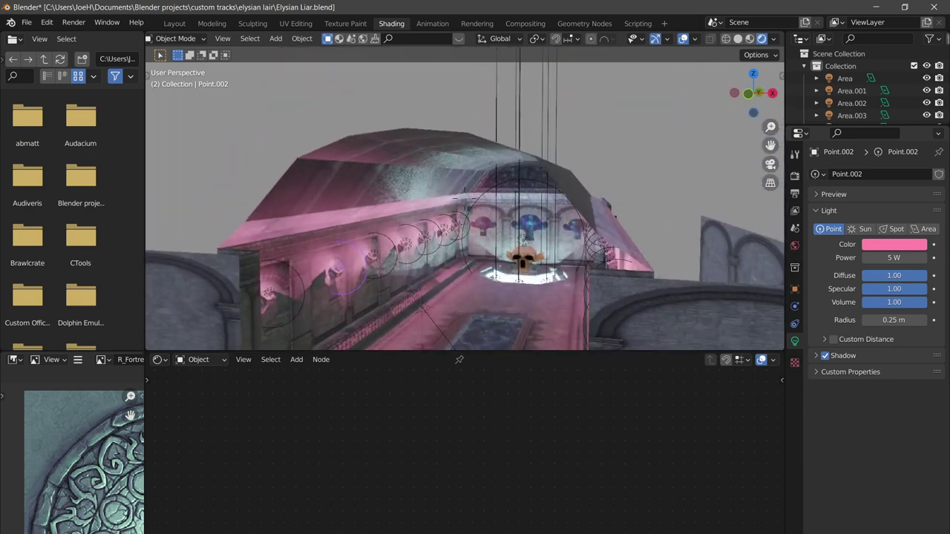
key(a)
key(w)
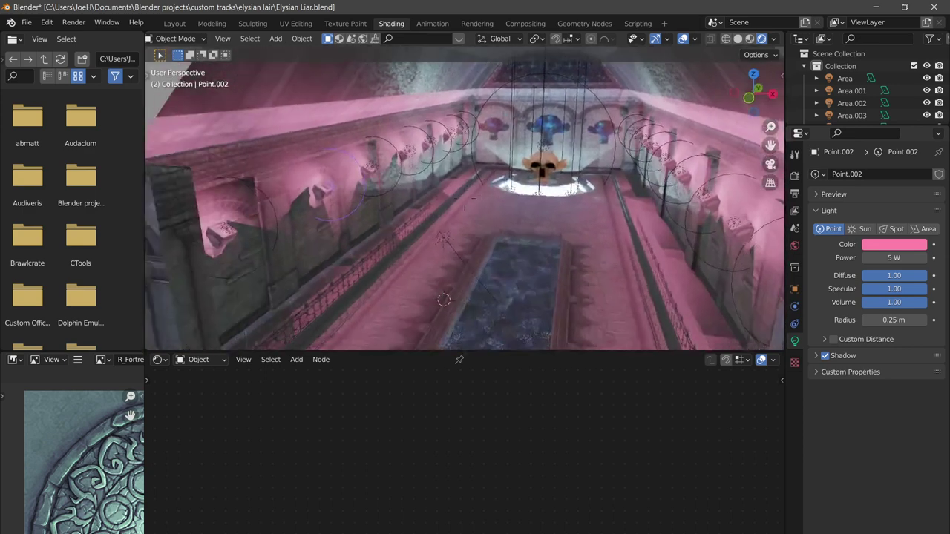
click(464, 198)
key(s)
right_click(448, 159)
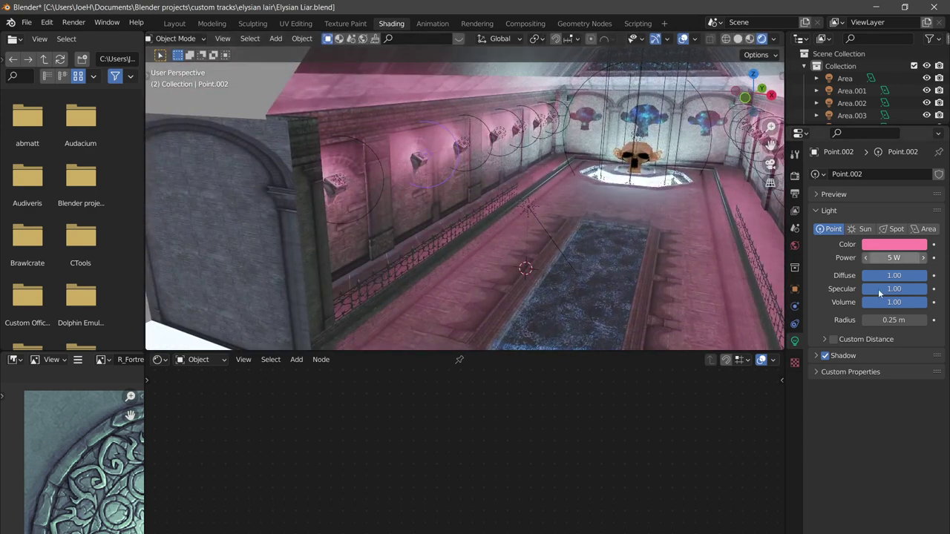
drag(890, 320, 911, 319)
click(903, 321)
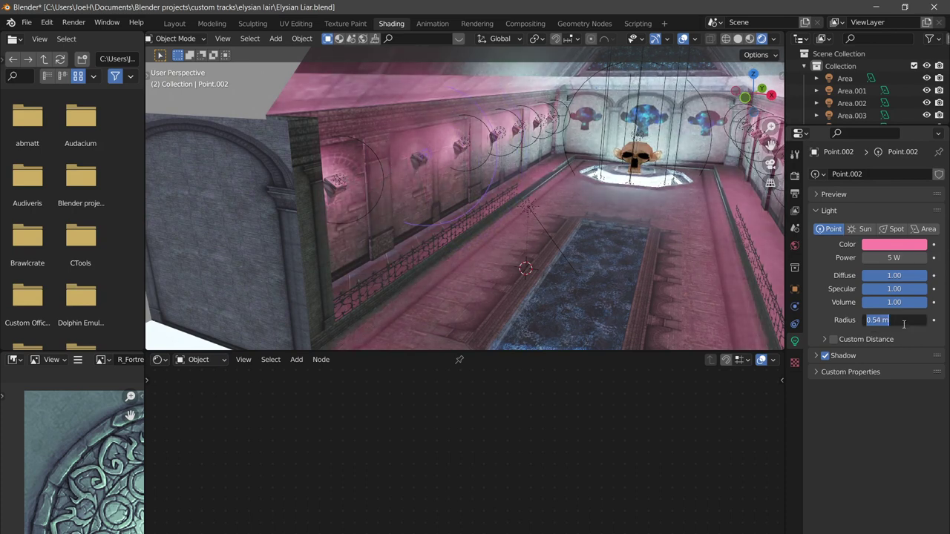
text(0.25)
key(Return)
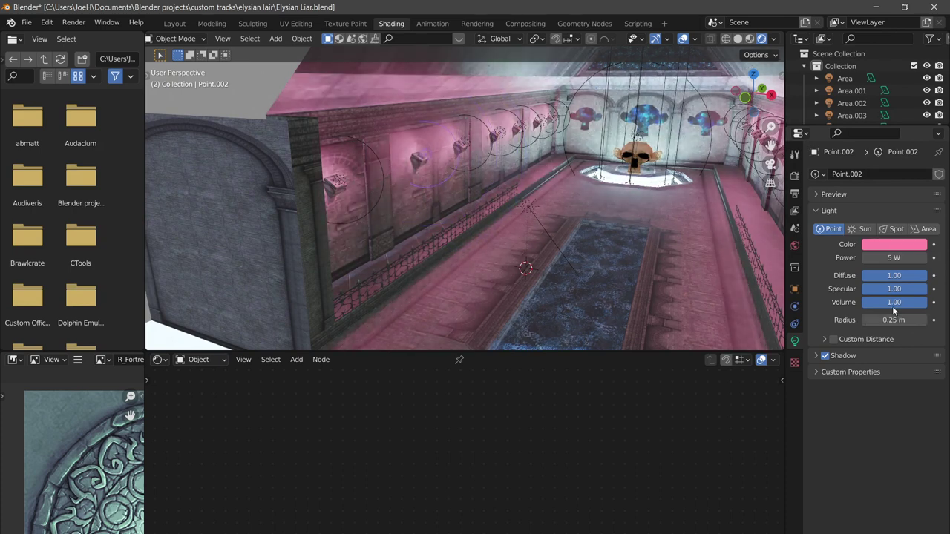
Examine the rendered lighting on the glowing fountain base, the skull and the back wall, and from the hall's centre line
key(shift+grave)
key(w)
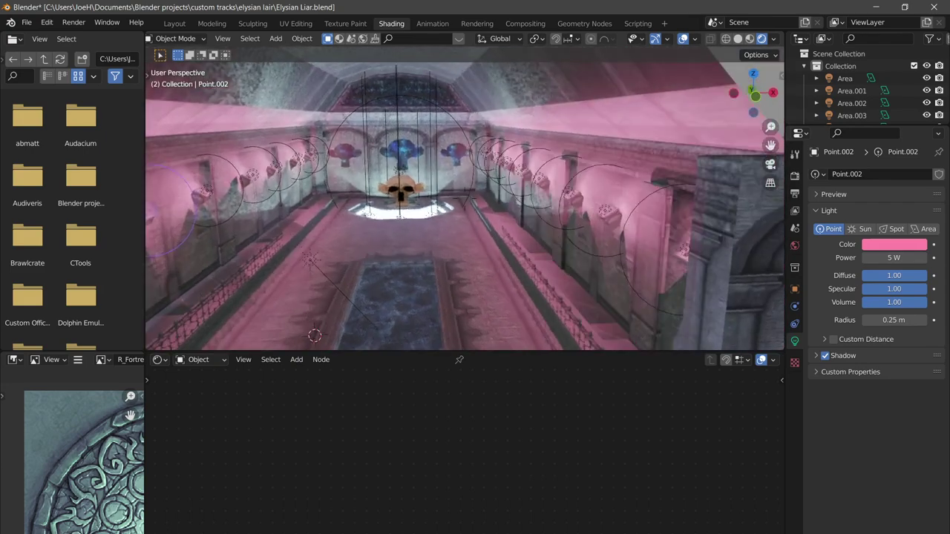
key(w)
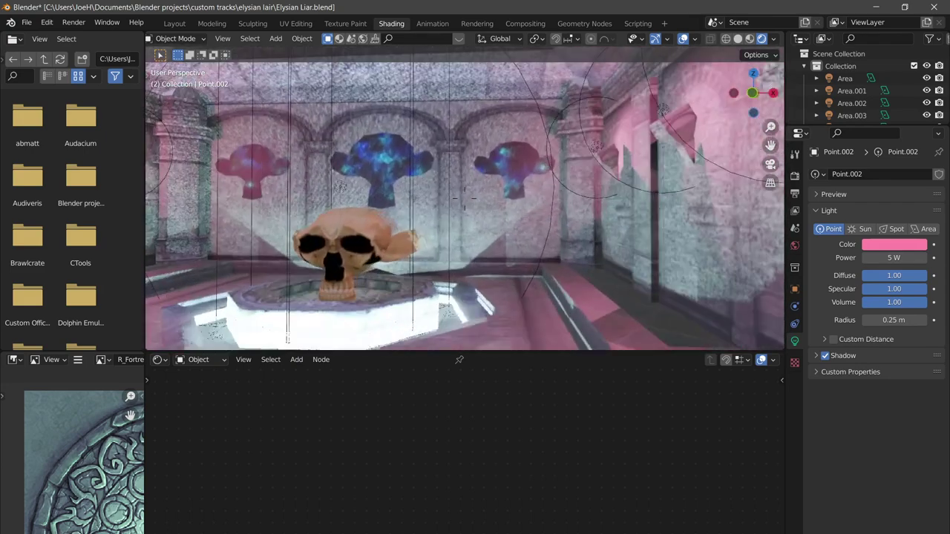
key(w)
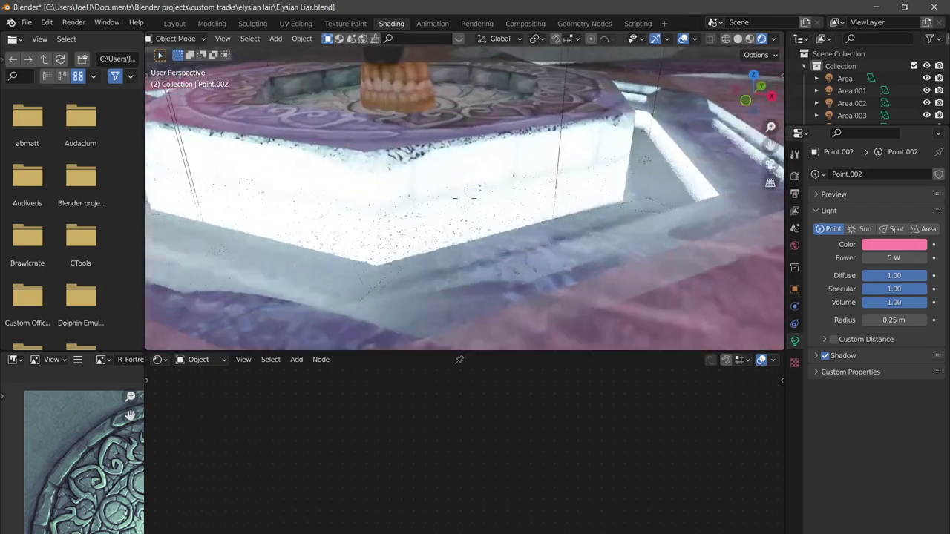
key(s)
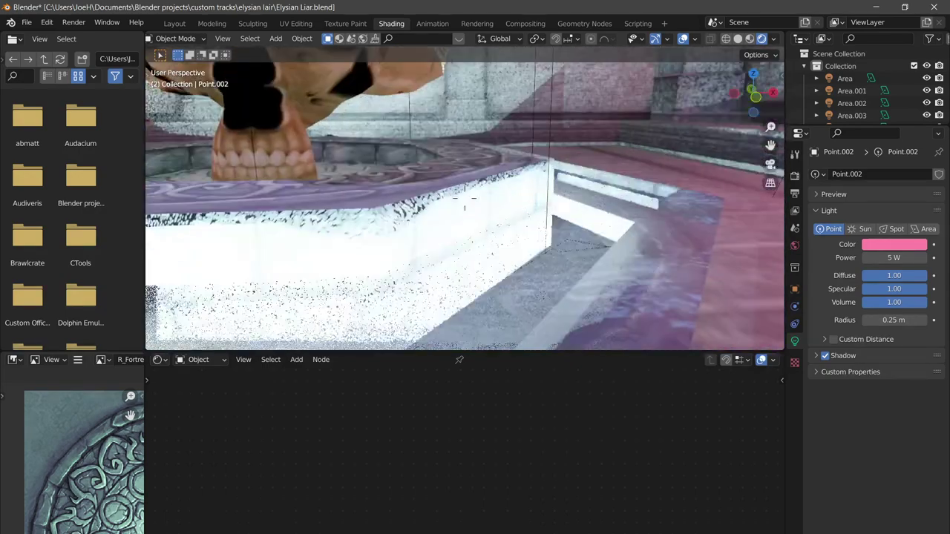
key(s)
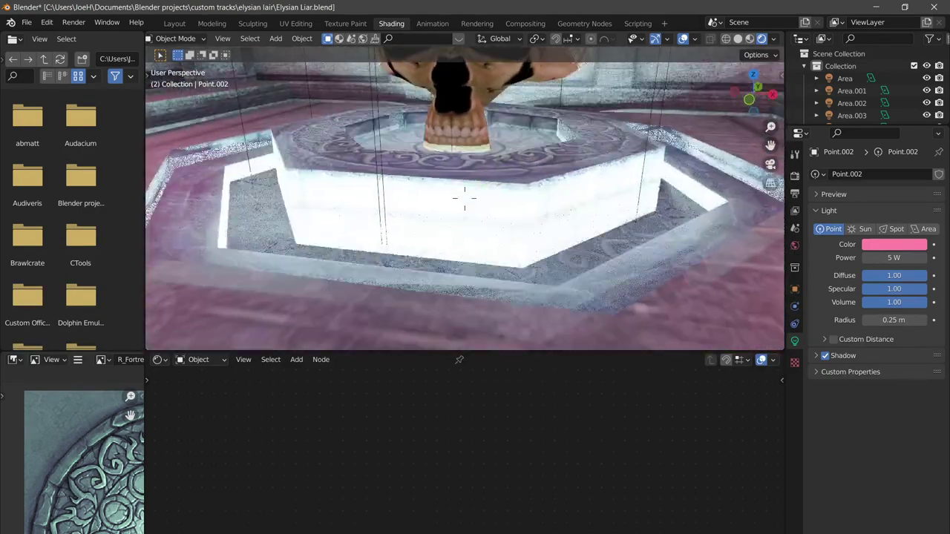
click(465, 197)
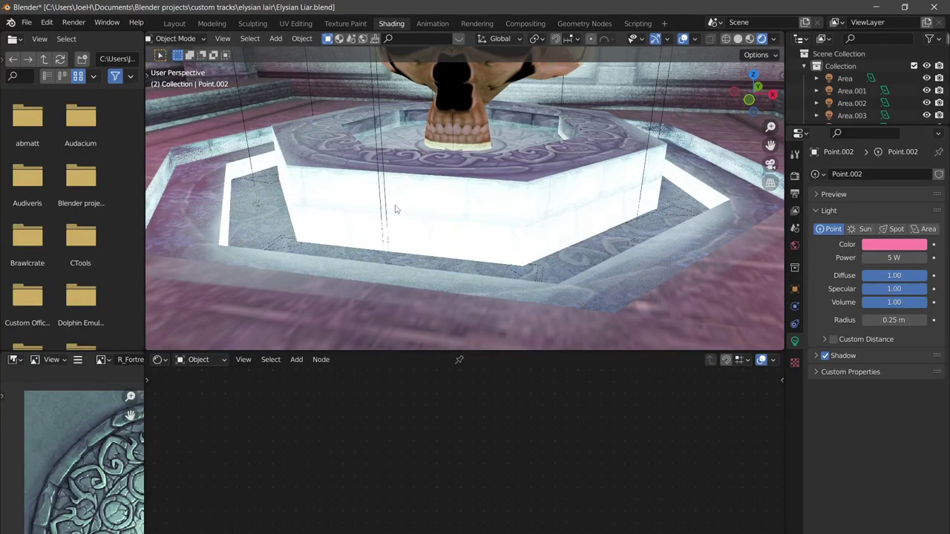
key(shift+grave)
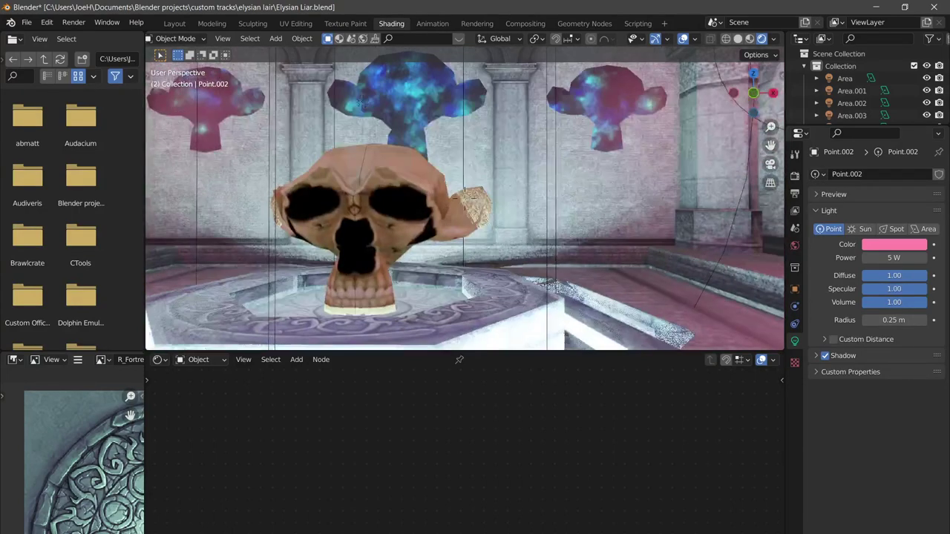
key(s)
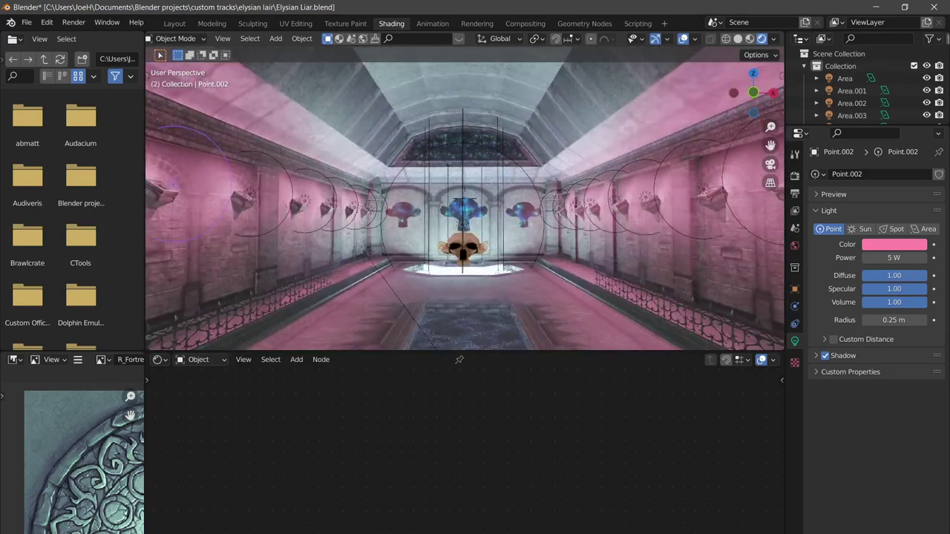
Set the scene's color management exposure to 1 in the render settings
key(s)
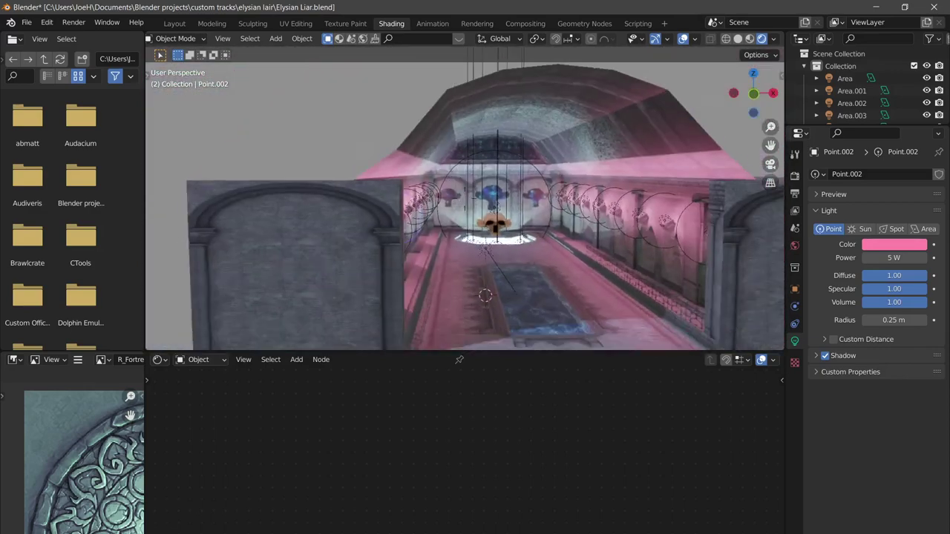
click(465, 199)
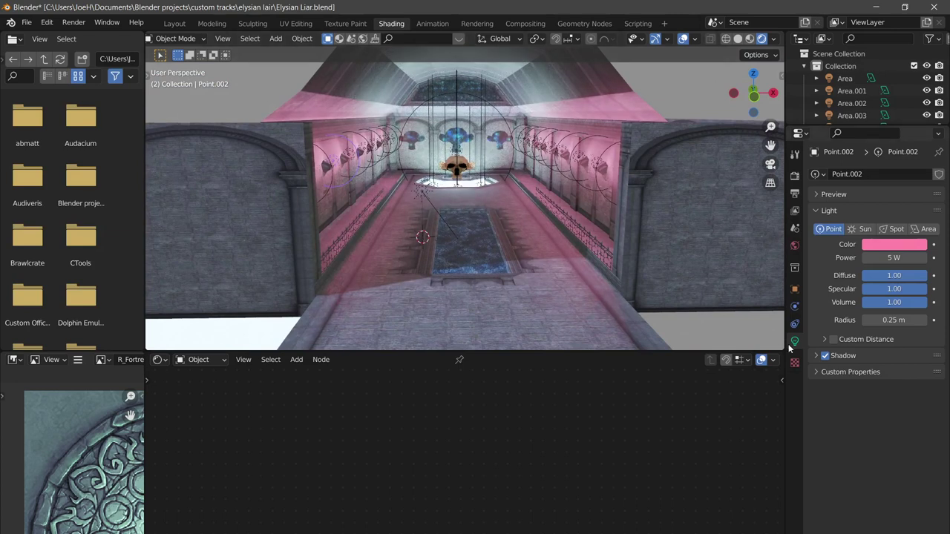
click(794, 176)
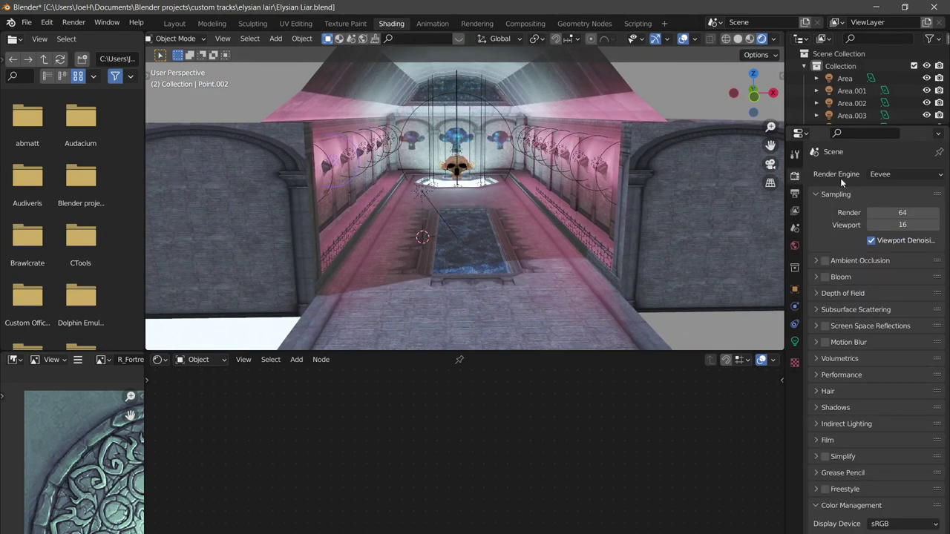
click(889, 174)
click(889, 173)
scroll(838, 298, down, 2)
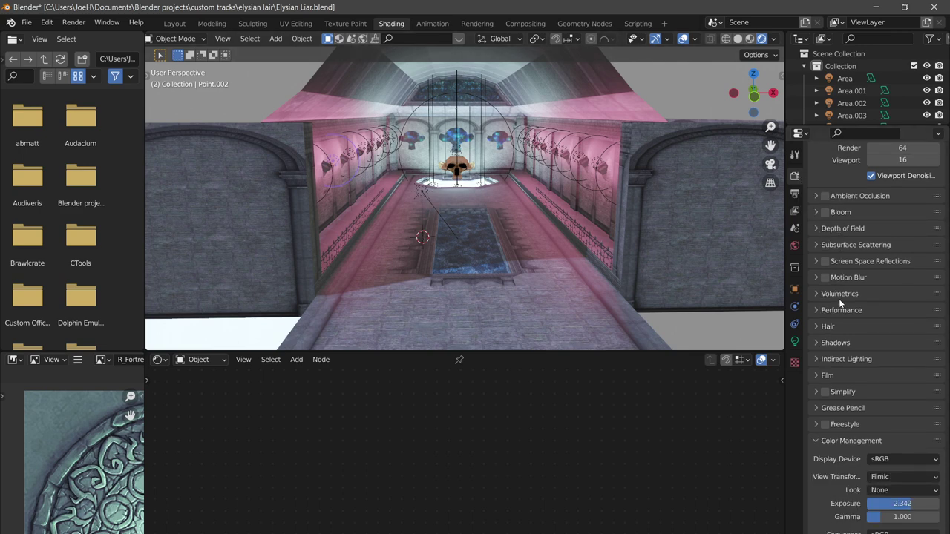
double_click(900, 503)
text(1)
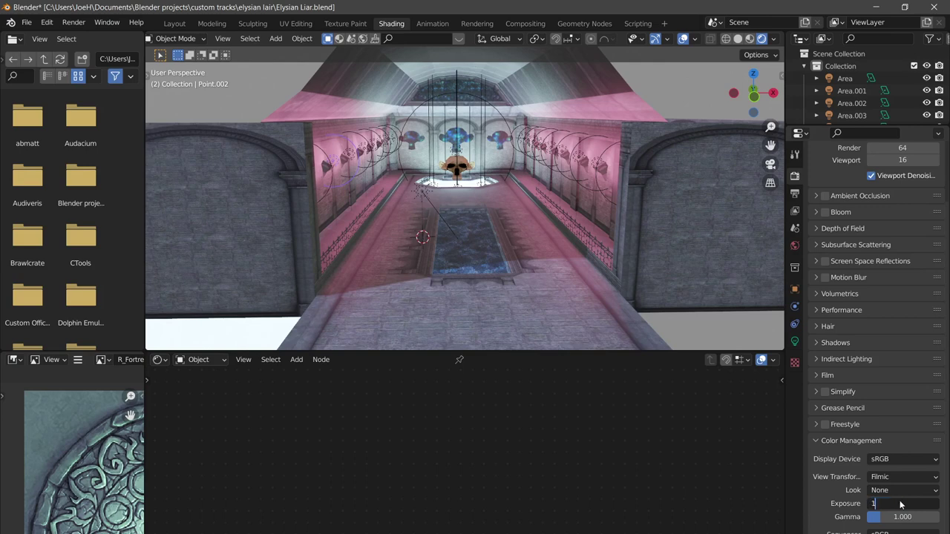
key(Return)
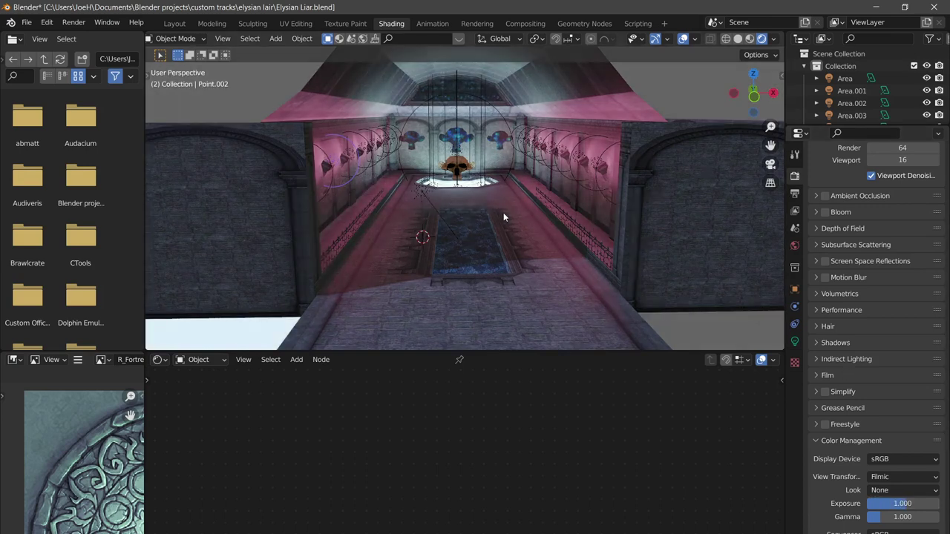
Change the color management view transform to False Color
middle_drag(516, 227, 512, 231)
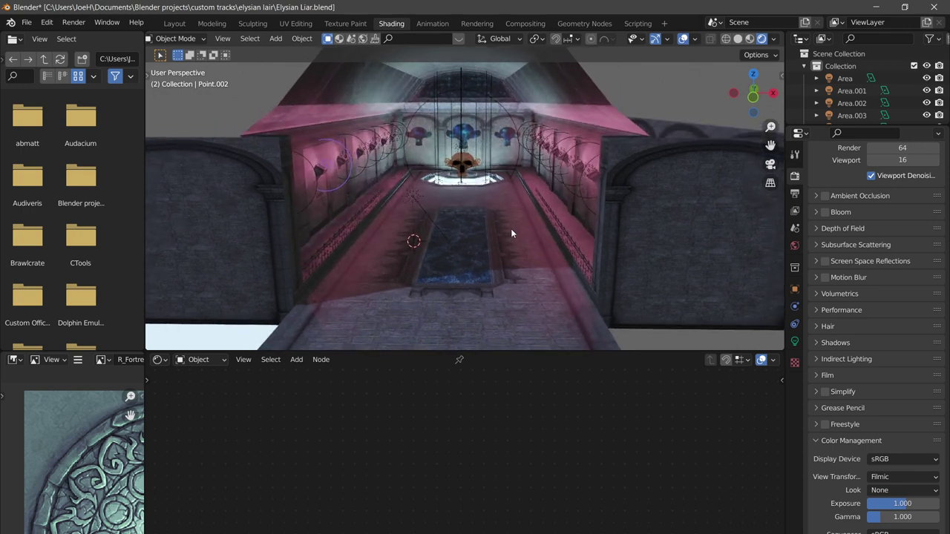
click(890, 478)
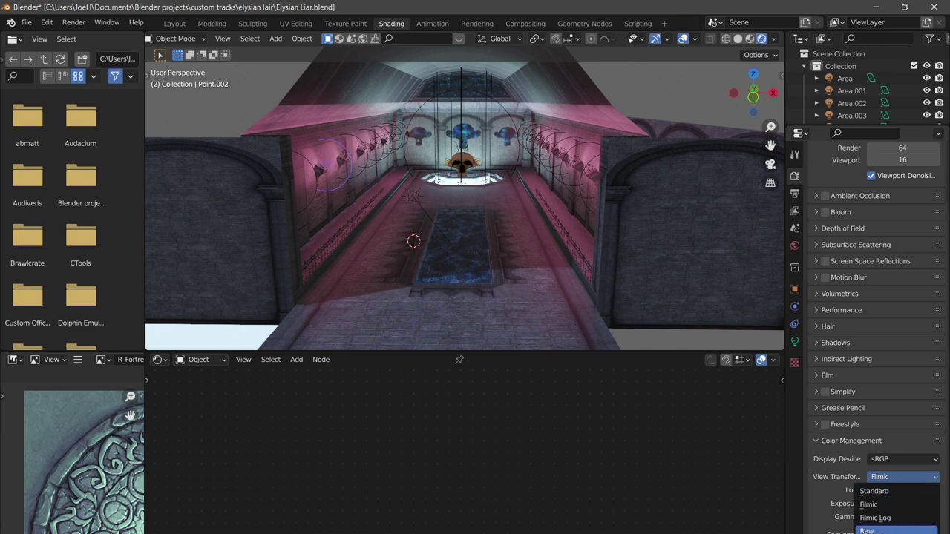
click(878, 533)
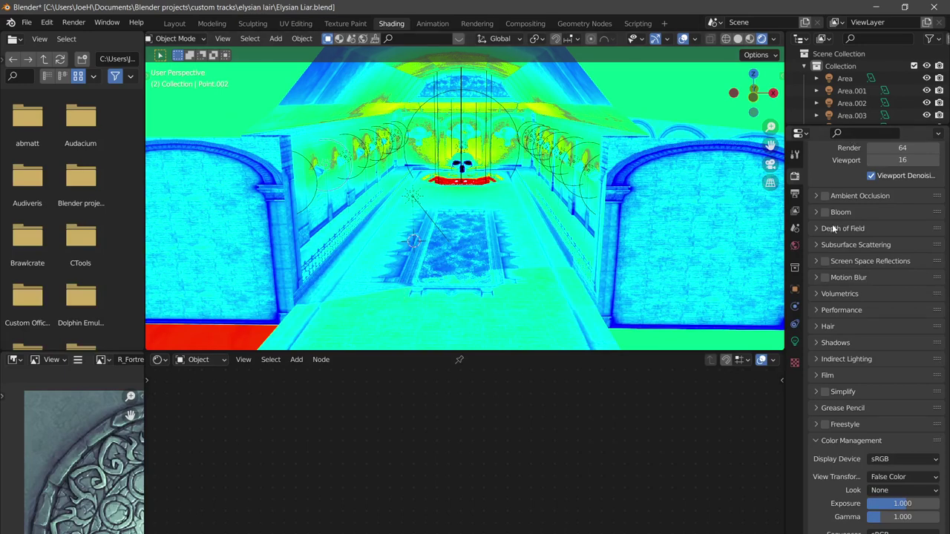
Preview the false-color hall with the Cycles render engine and switch back to Eevee
scroll(832, 224, up, 3)
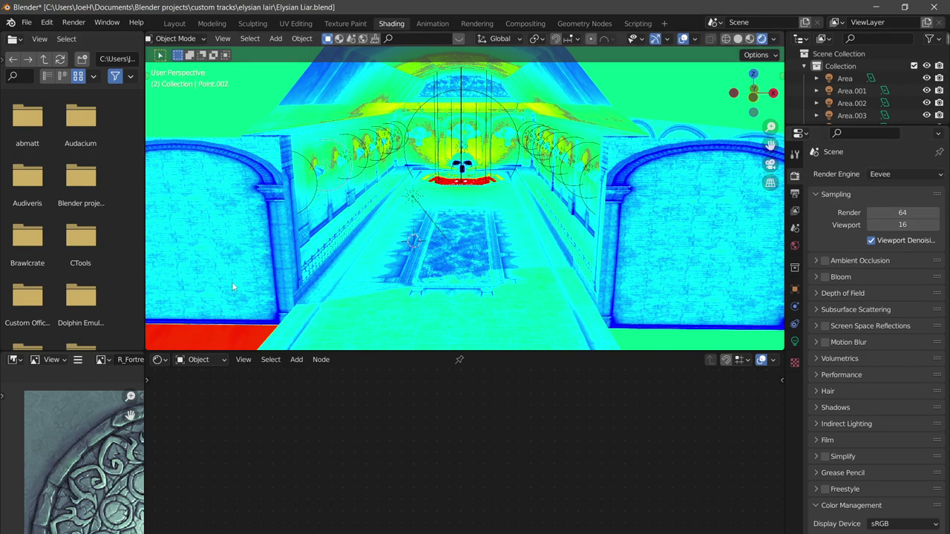
click(894, 176)
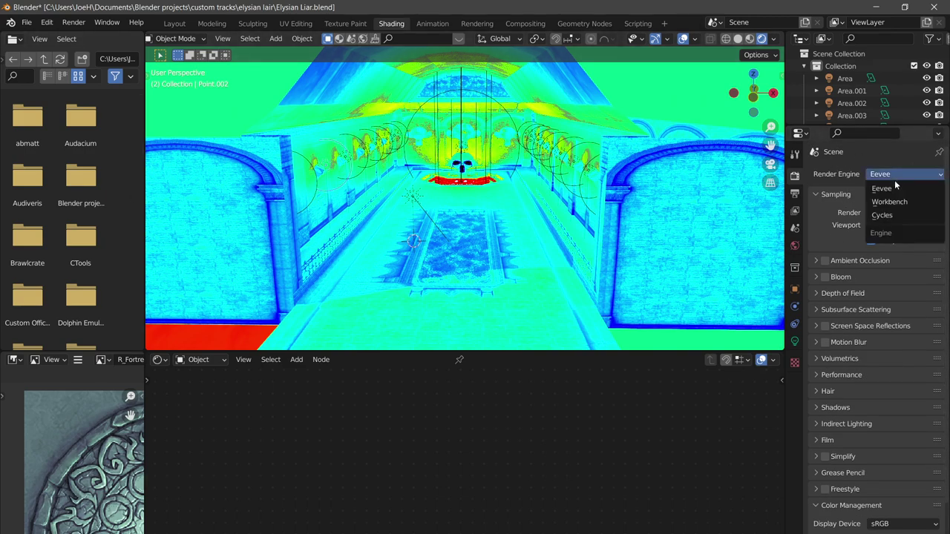
click(894, 215)
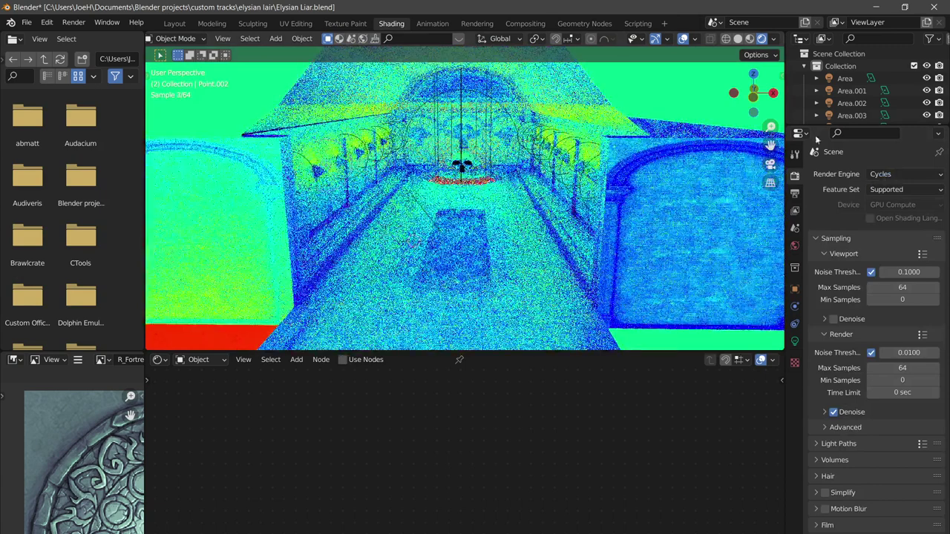
click(901, 174)
click(890, 189)
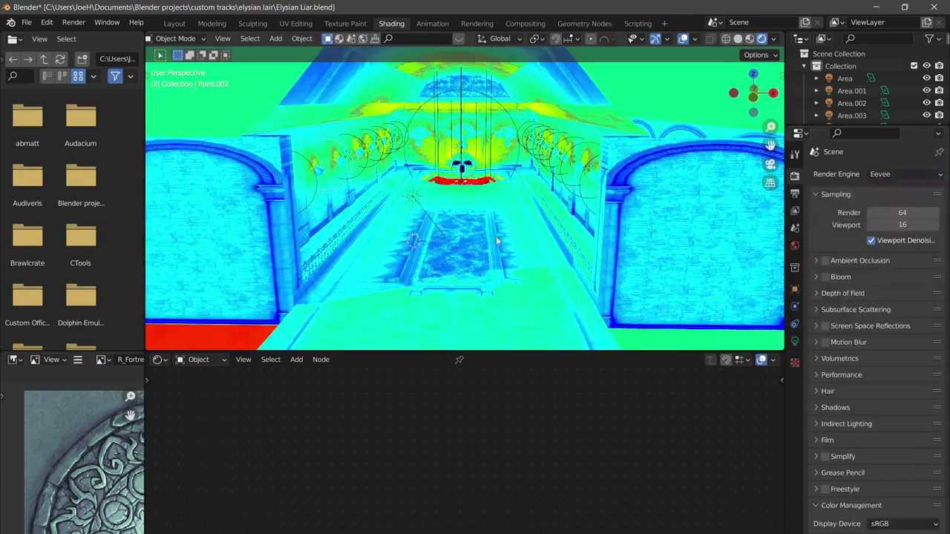
Select the Sun light above the pool and set the color management exposure to 2.4
click(409, 197)
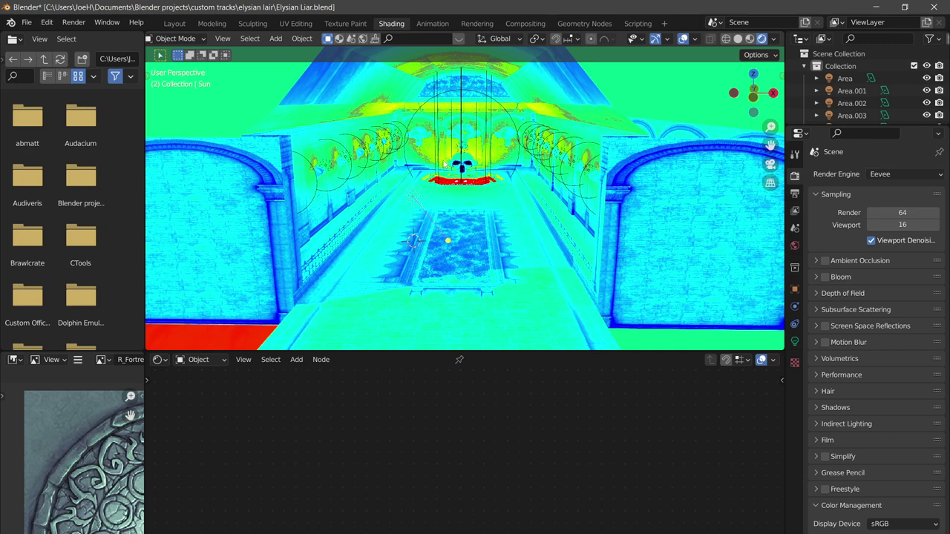
scroll(889, 517, down, 2)
click(897, 502)
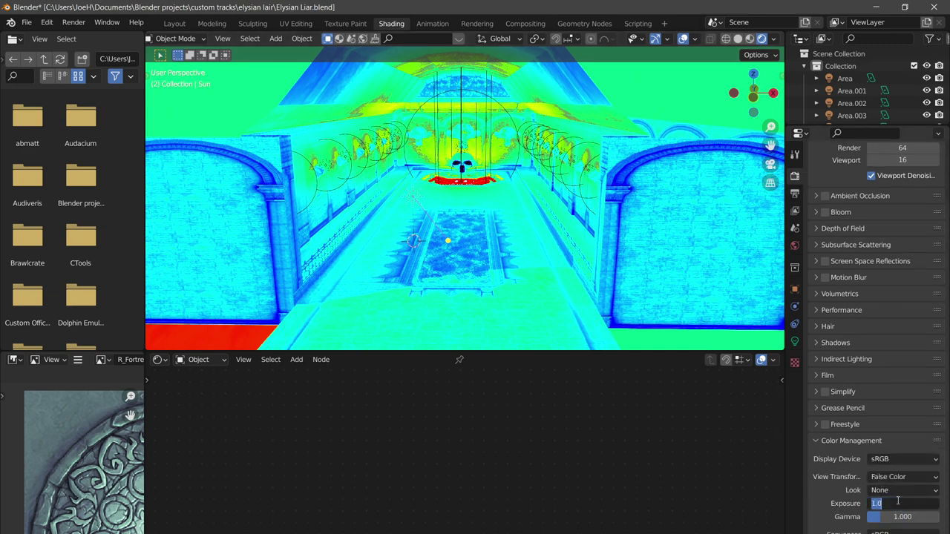
text(2.4)
key(Return)
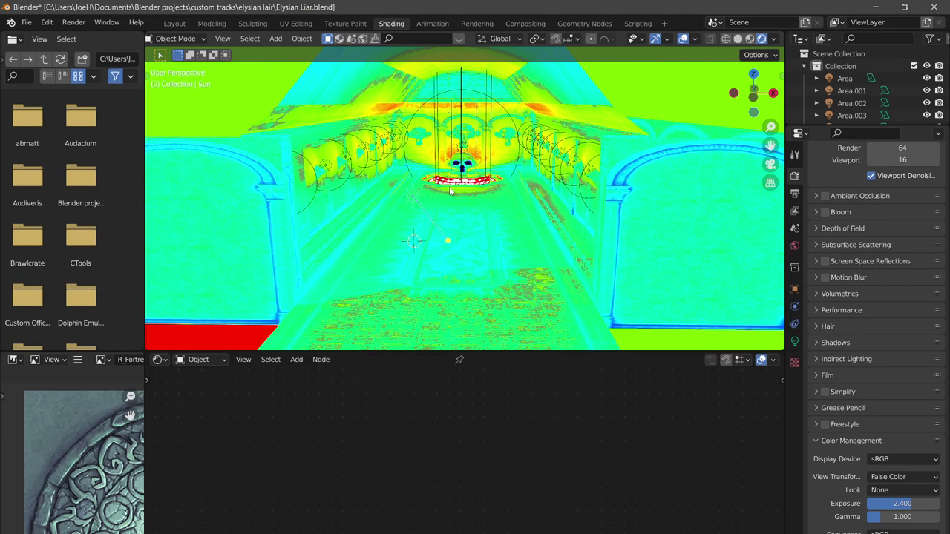
Show the hall in solid shading, reveal more of the object list, and switch to the Layout workspace
click(739, 40)
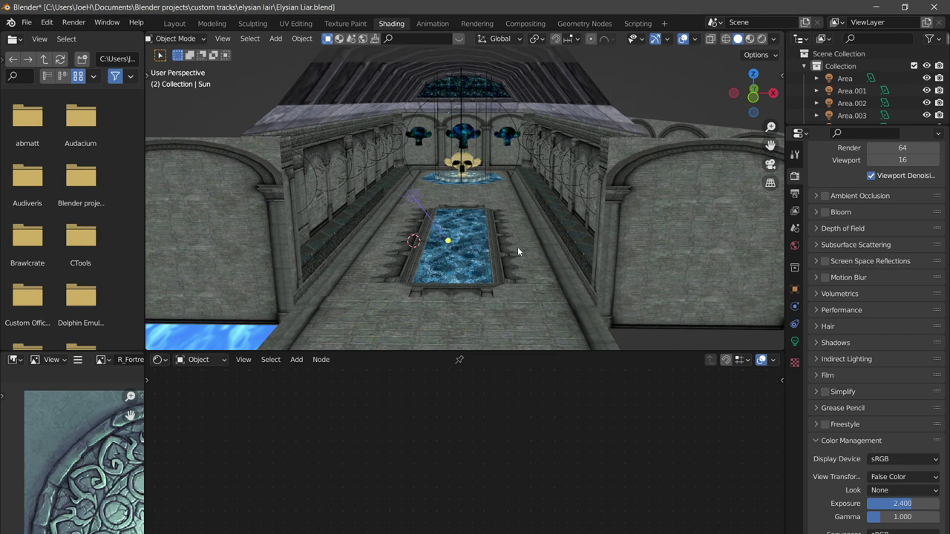
scroll(842, 96, down, 5)
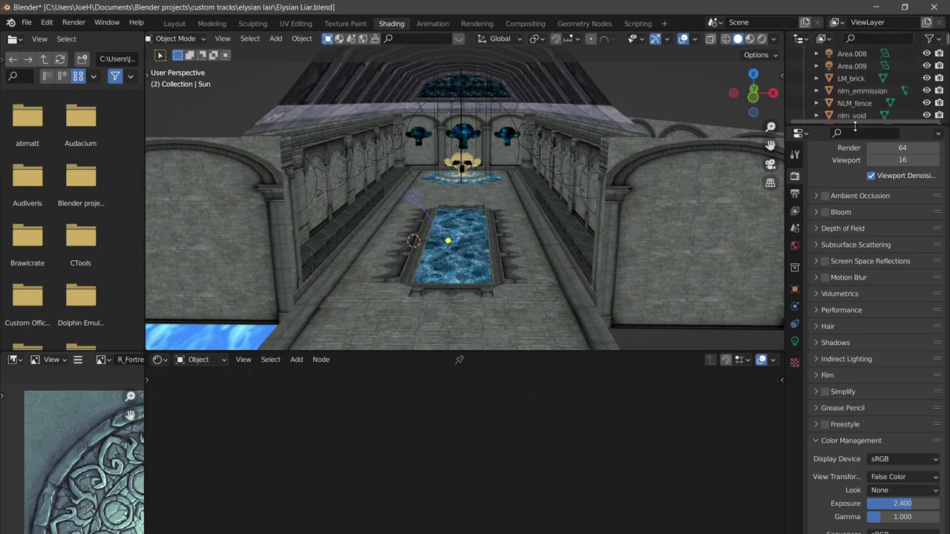
drag(855, 125, 855, 374)
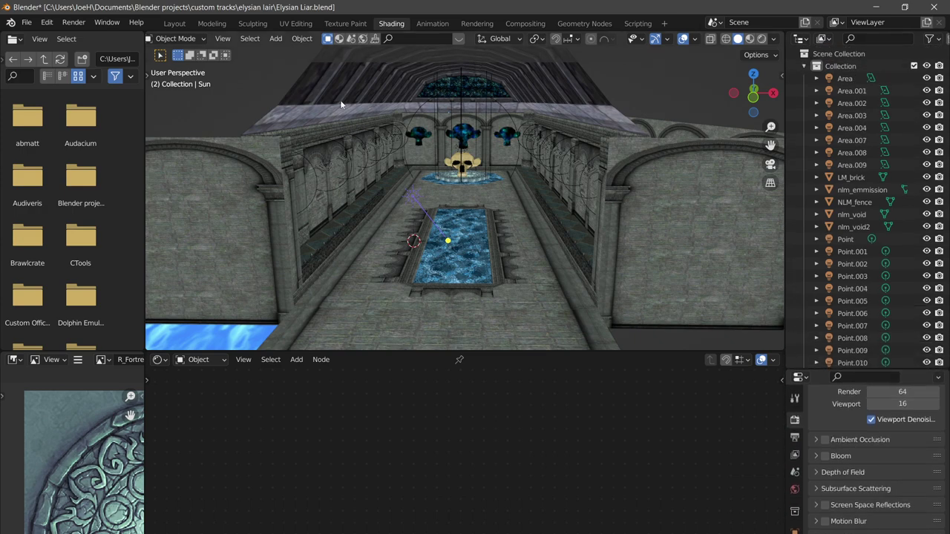
click(175, 23)
scroll(490, 241, down, 6)
scroll(482, 239, up, 5)
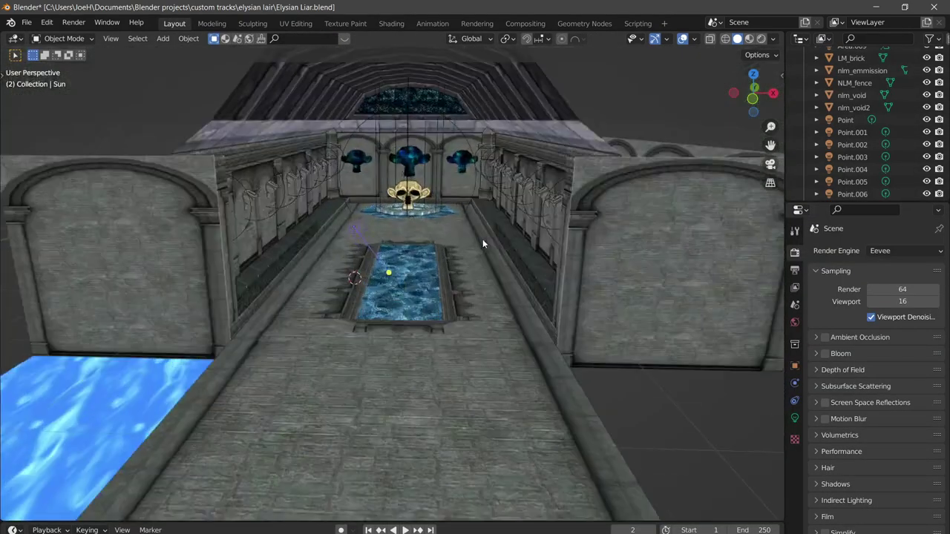
scroll(483, 239, down, 2)
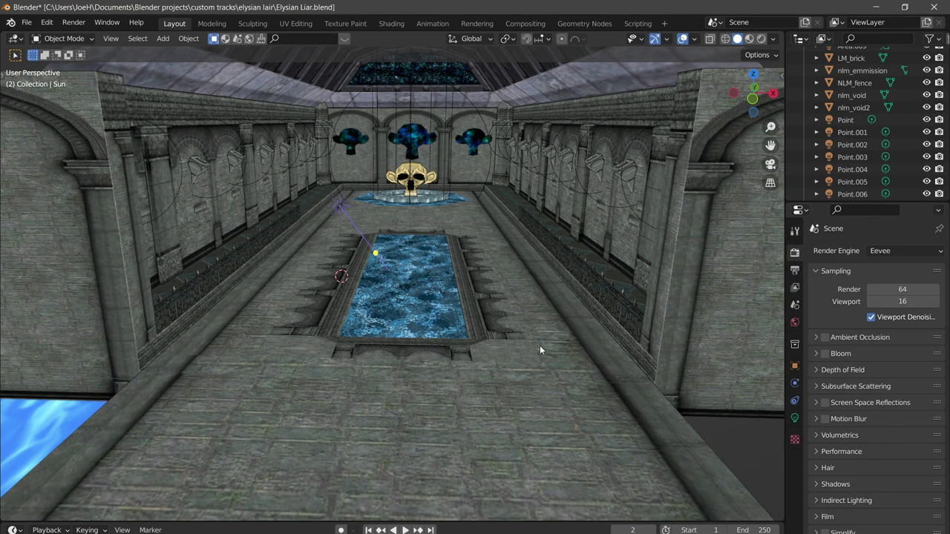
Select the LM_brick hall mesh and all its faces, and bring up the Separate options in Edit Mode
key(a)
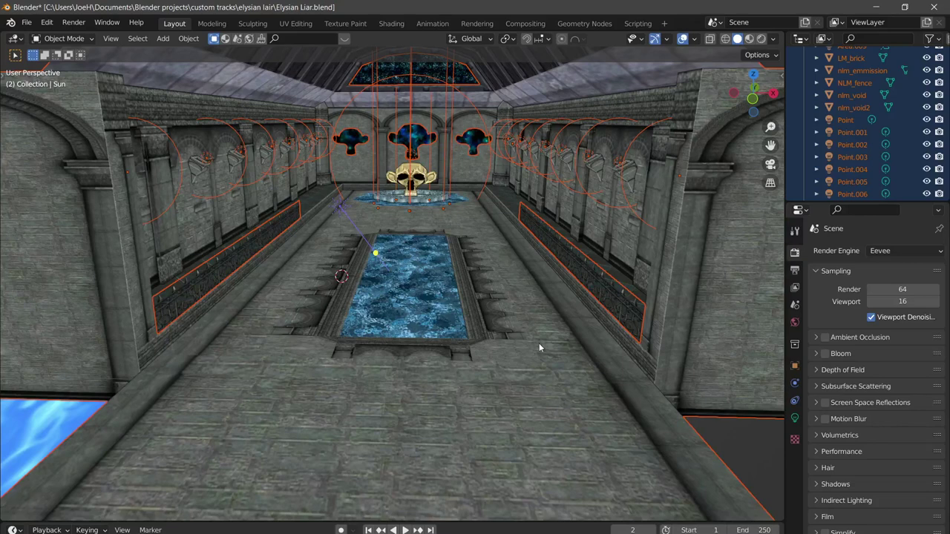
click(529, 314)
key(Tab)
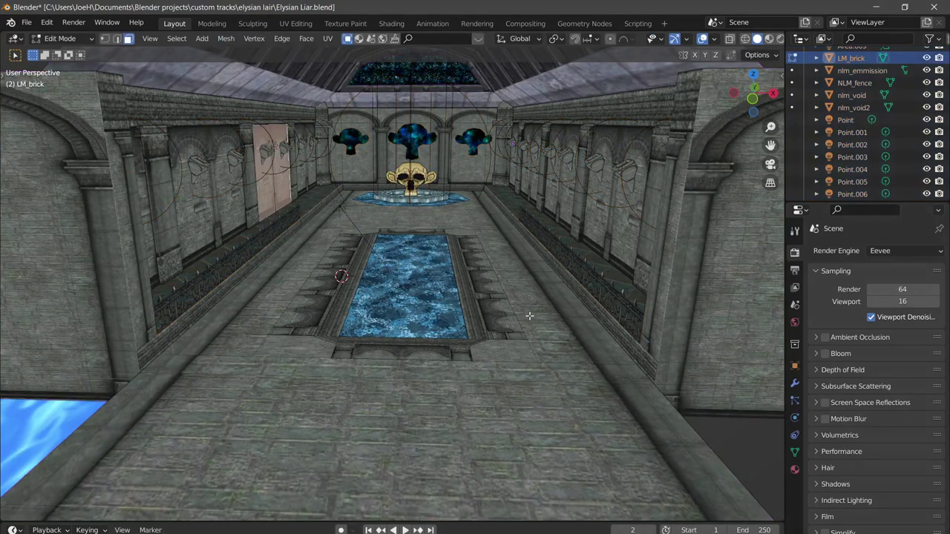
key(p)
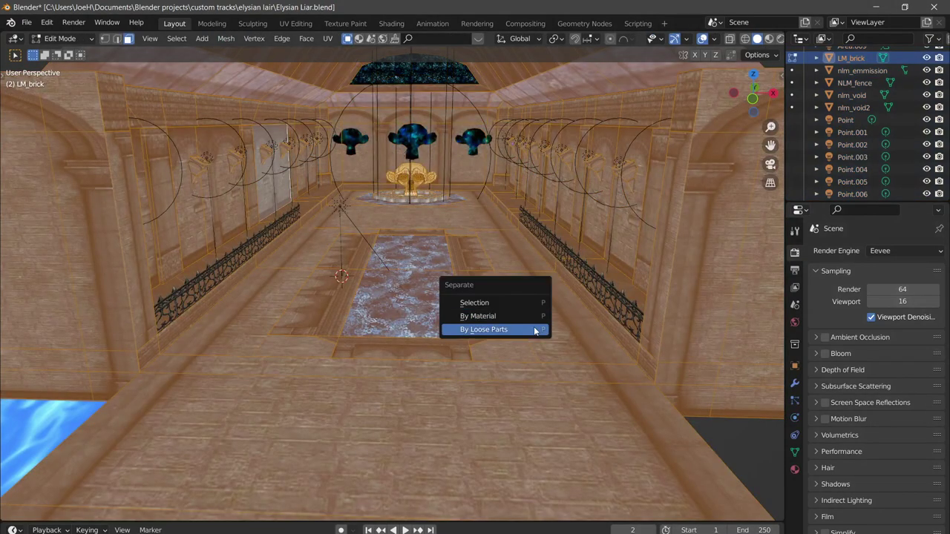
click(515, 305)
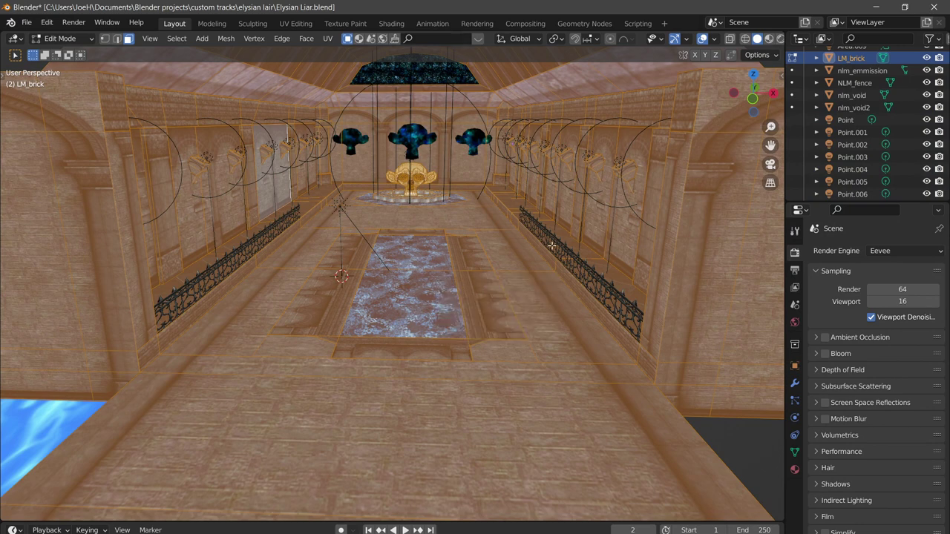
key(Tab)
Examine the list of materials assigned to the LM_brick object
scroll(890, 100, up, 5)
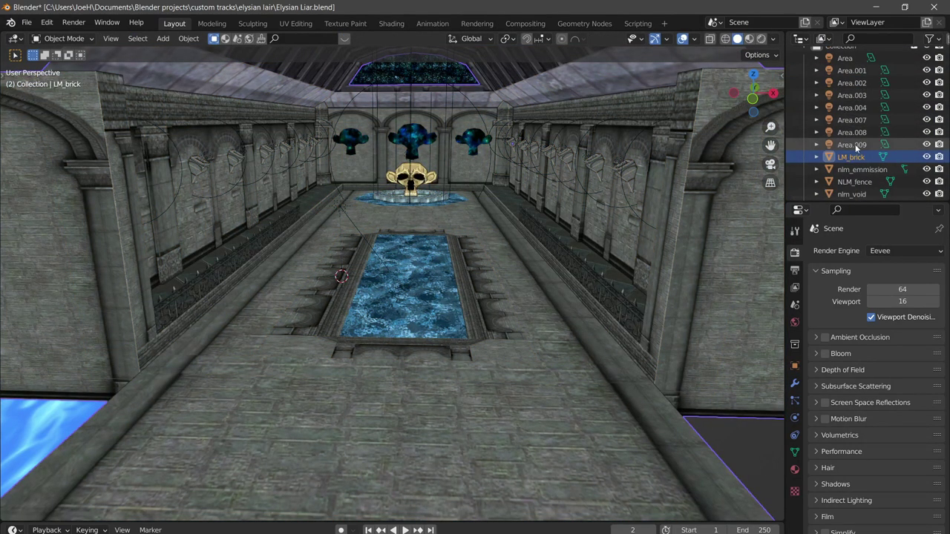
scroll(890, 100, down, 1)
click(795, 469)
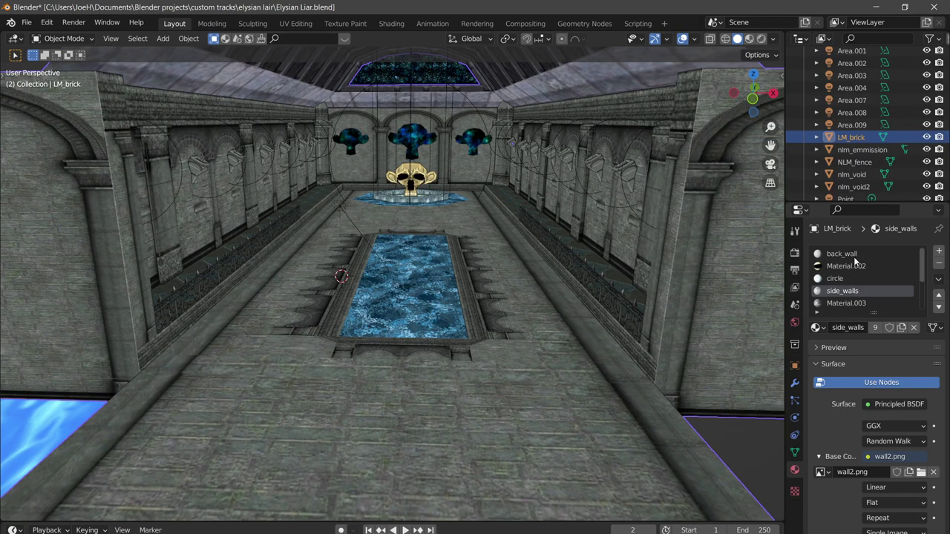
scroll(854, 267, down, 4)
scroll(854, 282, up, 4)
Separate the whole LM_brick mesh into individual objects by material
key(Tab)
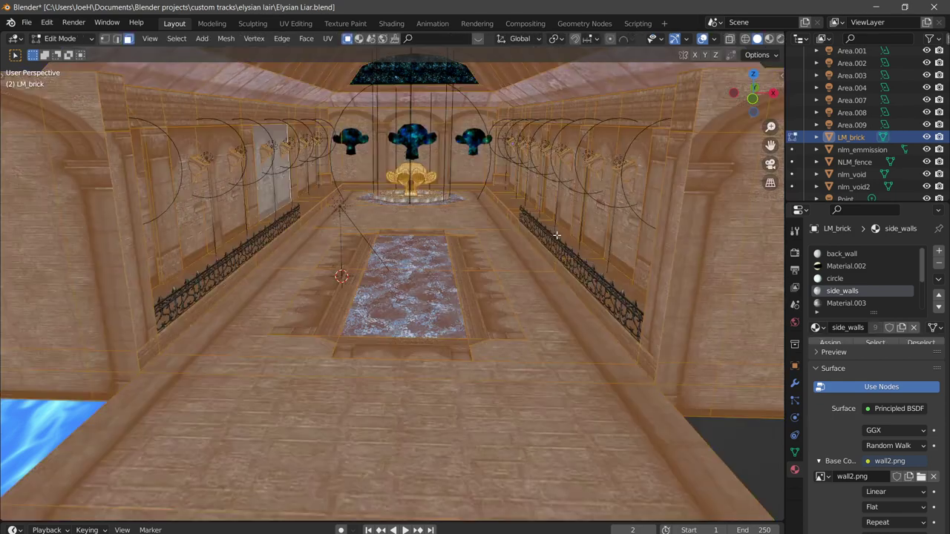
key(p)
click(541, 239)
key(Tab)
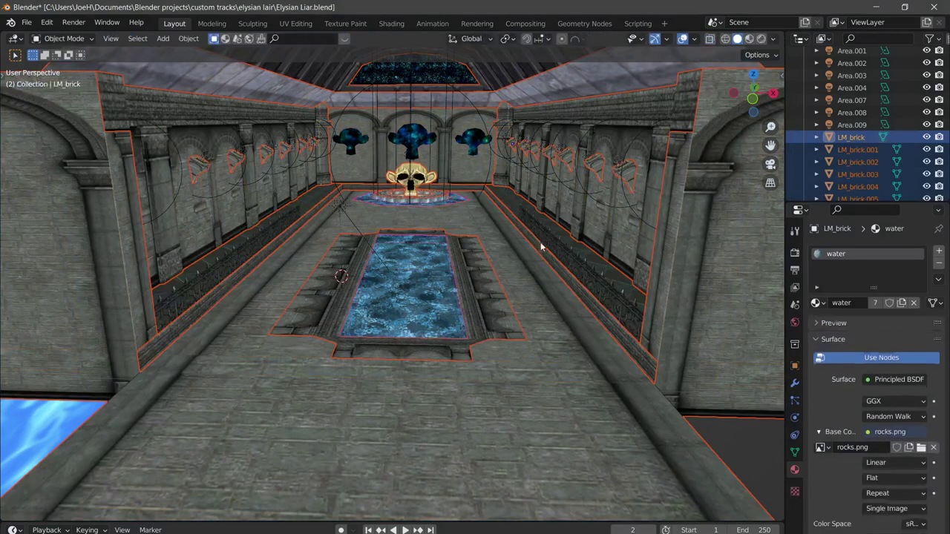
Select the separated object with the water material and rename it NLM_water
click(861, 138)
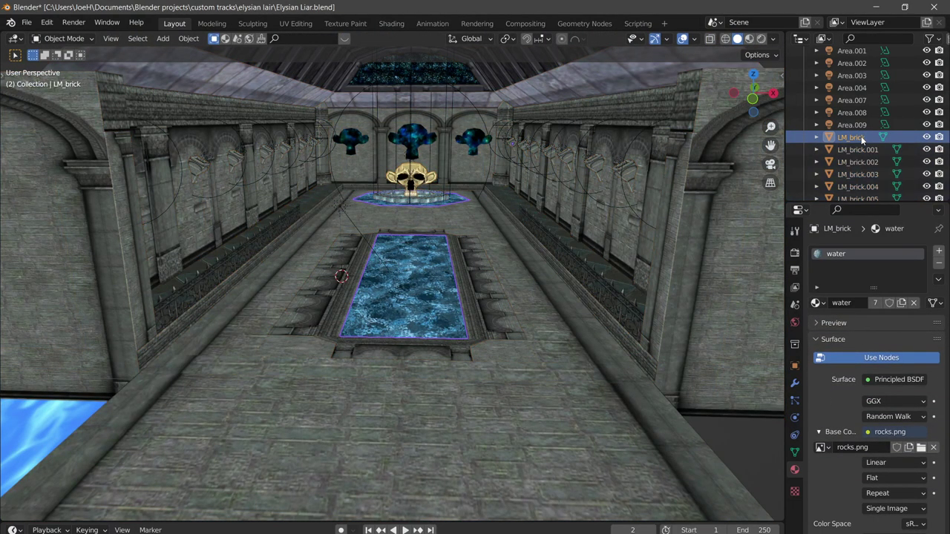
key(g)
key(Escape)
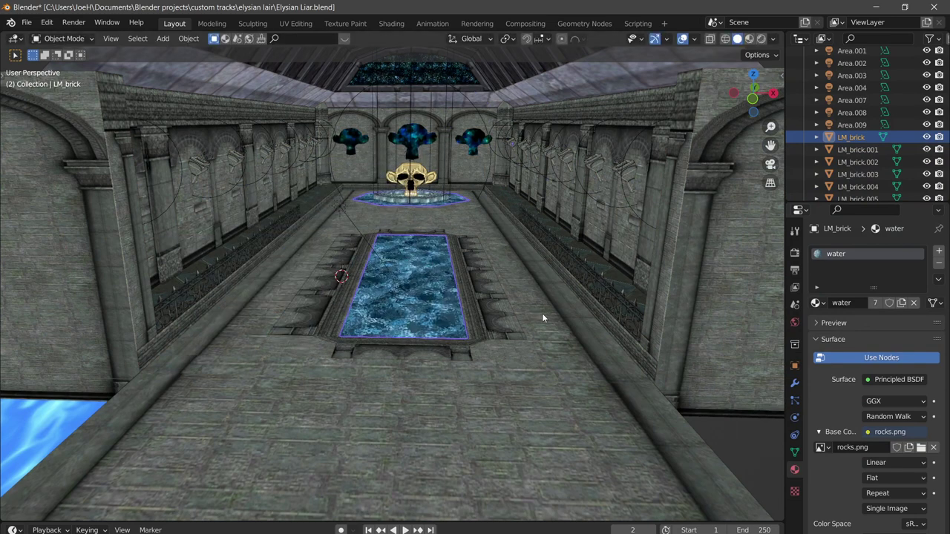
double_click(849, 139)
scroll(853, 135, down, 1)
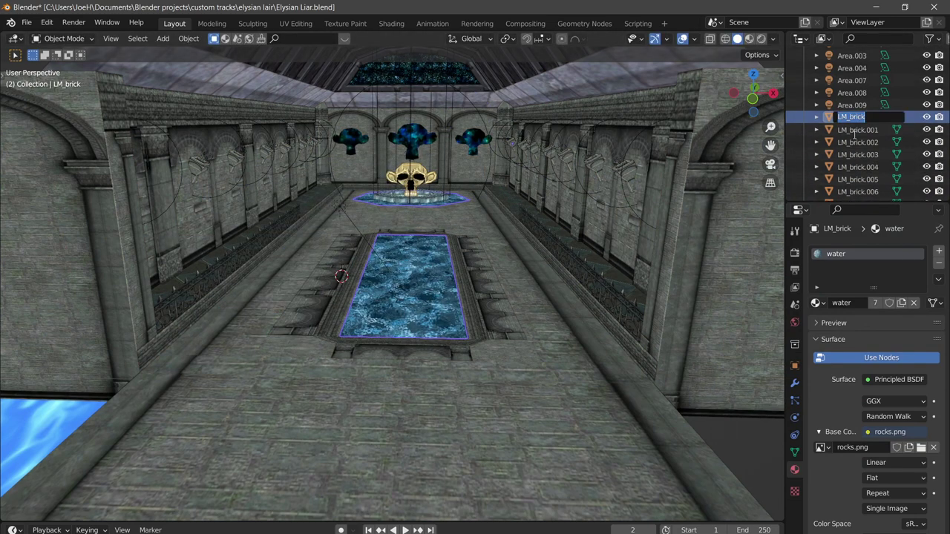
text(NLM_water)
key(Return)
Select the LM_brick.001 part and test-move it to identify its geometry, cancelling the move
click(857, 119)
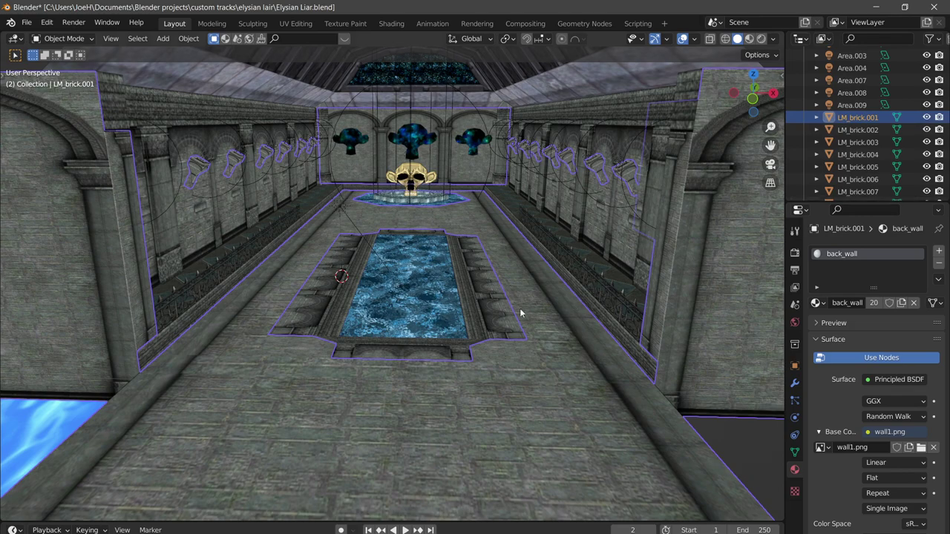
key(g)
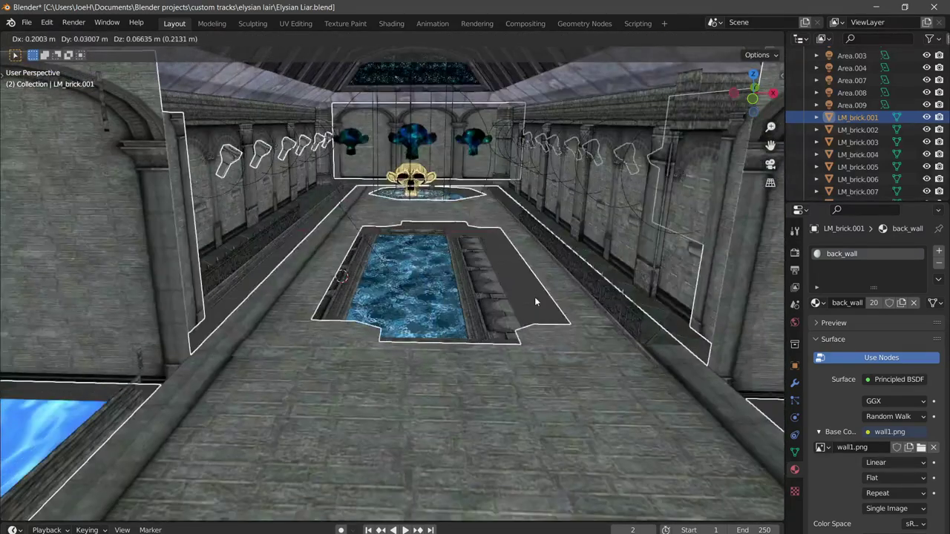
right_click(535, 301)
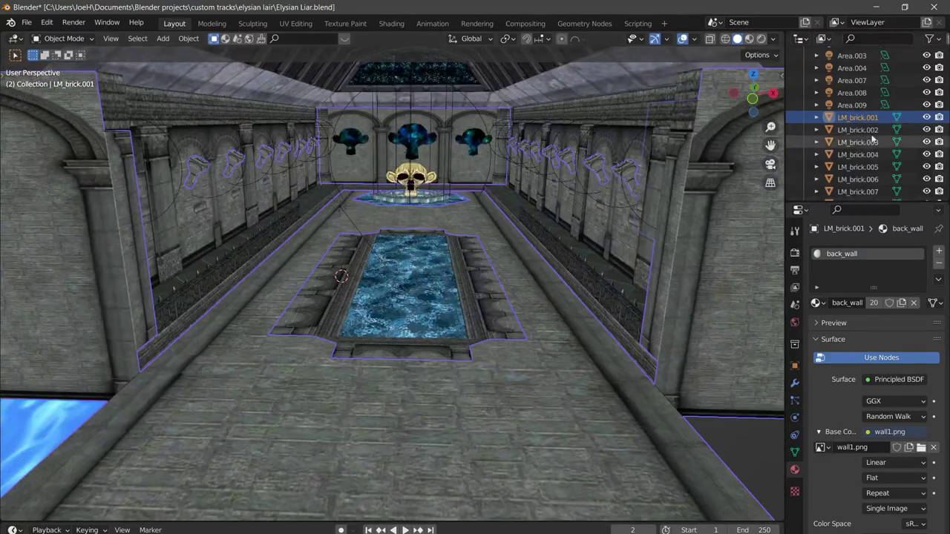
Identify the geometry of LM_brick.002, LM_brick.003 and LM_brick.004 by test-moving each part and cancelling the move
click(876, 130)
key(g)
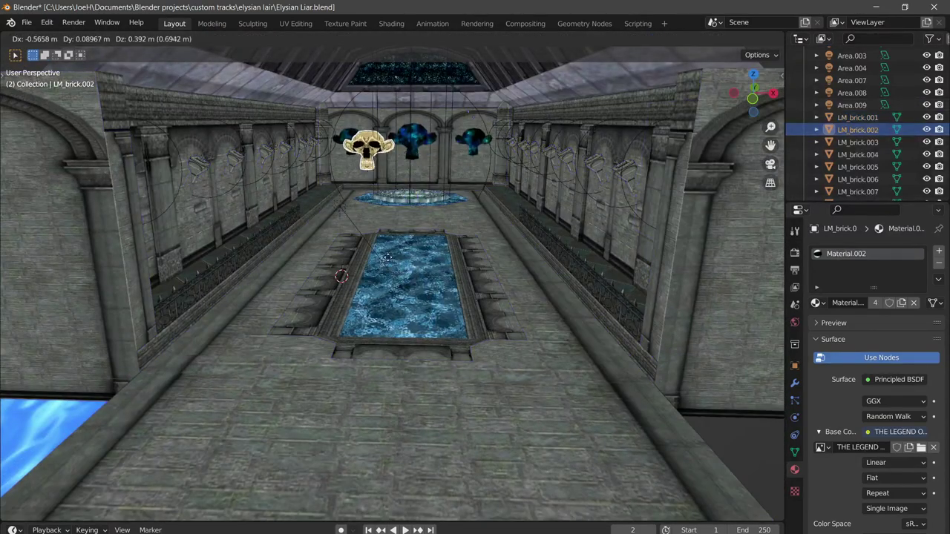
key(Escape)
click(861, 142)
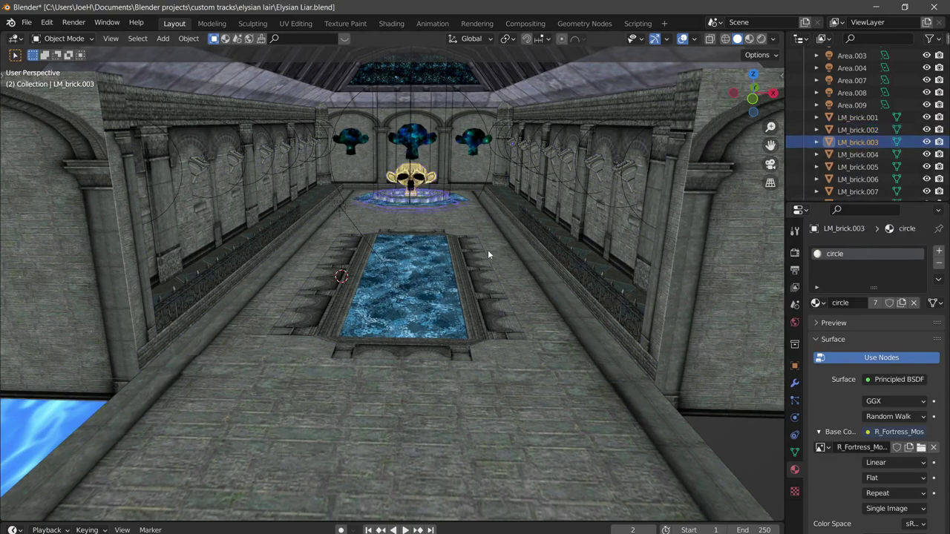
key(g)
key(Escape)
click(859, 155)
key(g)
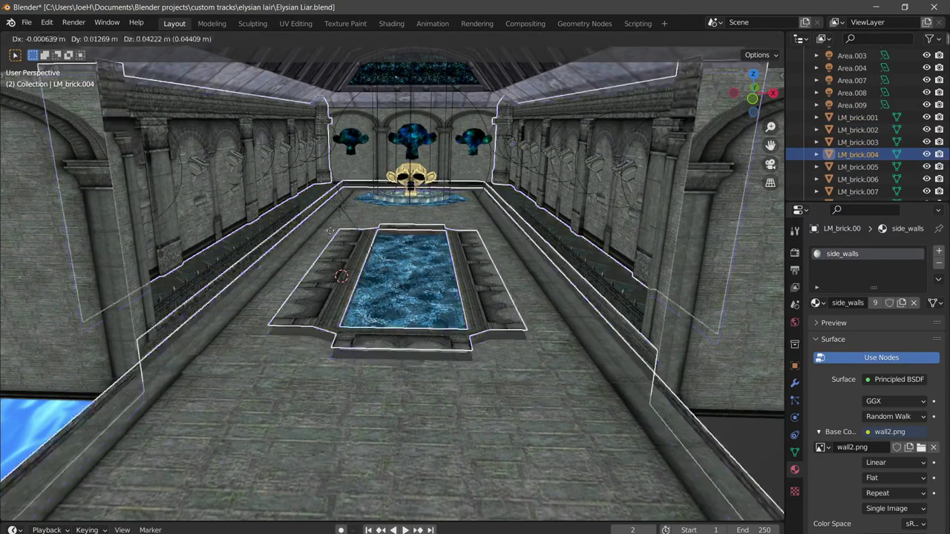
key(Escape)
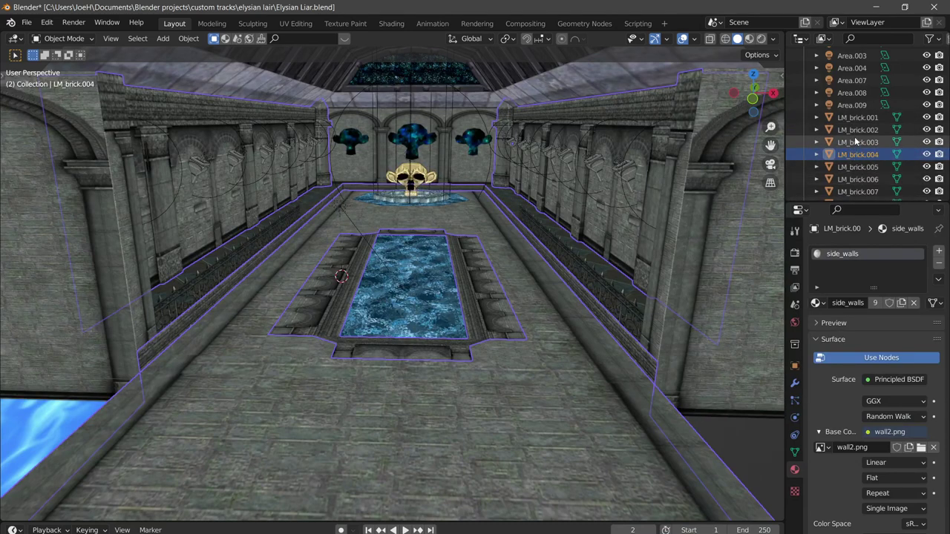
Inspect LM_brick.005 through LM_brick.008 one by one, using cancelled test moves to identify their geometry
scroll(855, 149, down, 2)
click(857, 147)
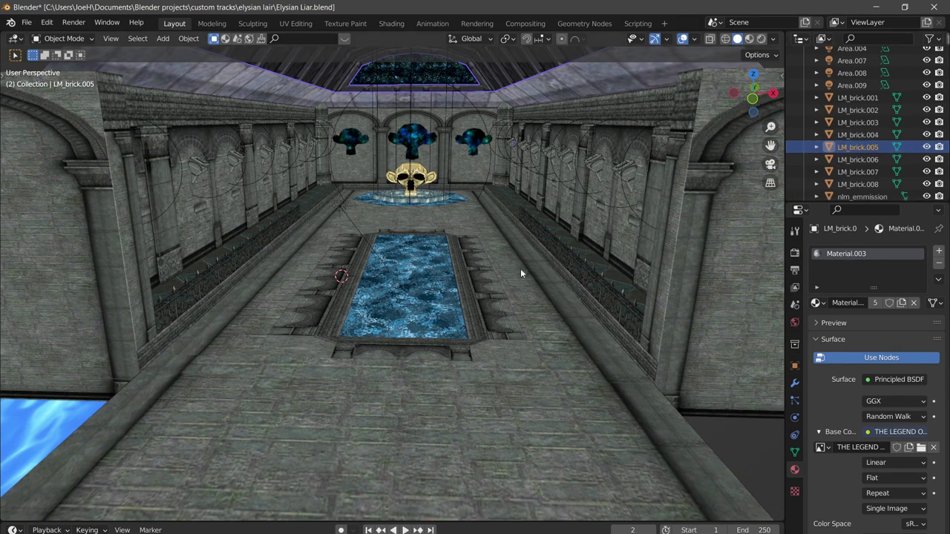
key(g)
key(Escape)
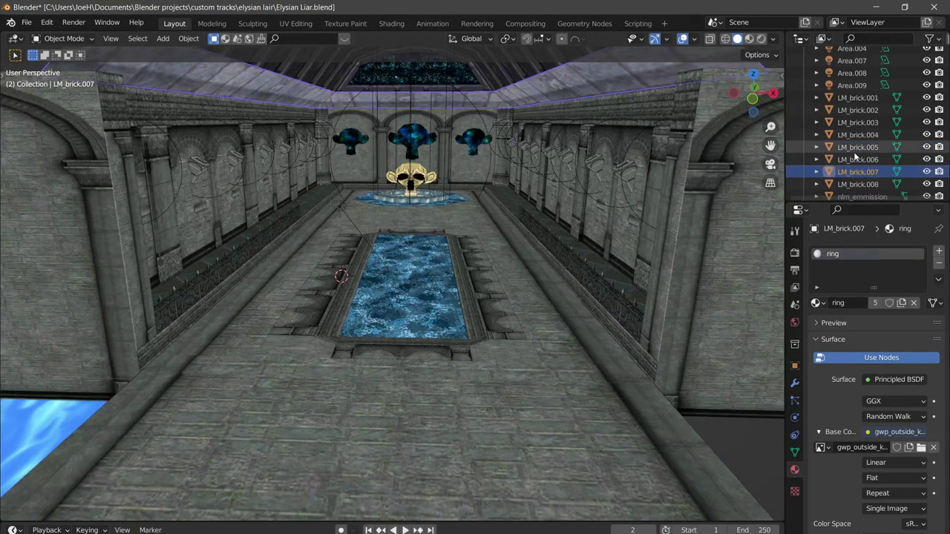
click(857, 159)
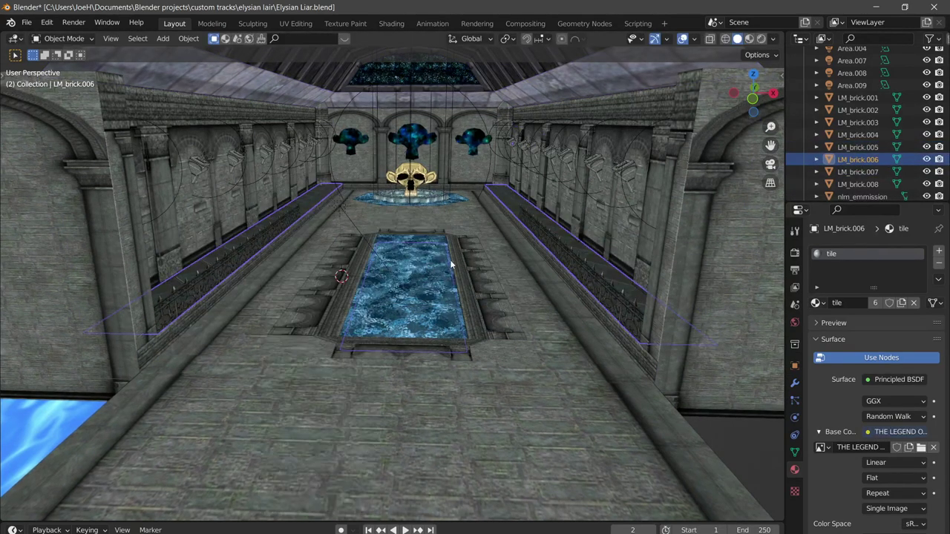
click(857, 172)
key(g)
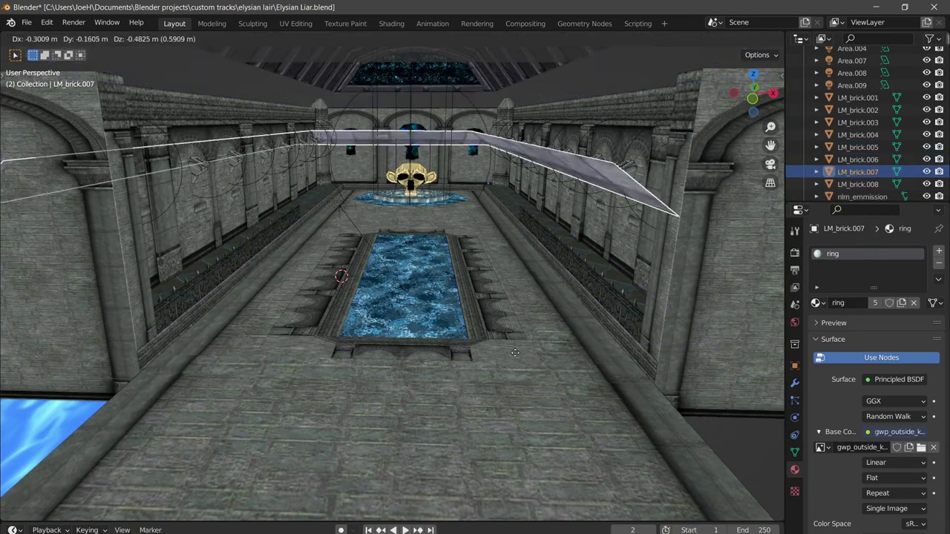
key(Escape)
click(857, 184)
key(g)
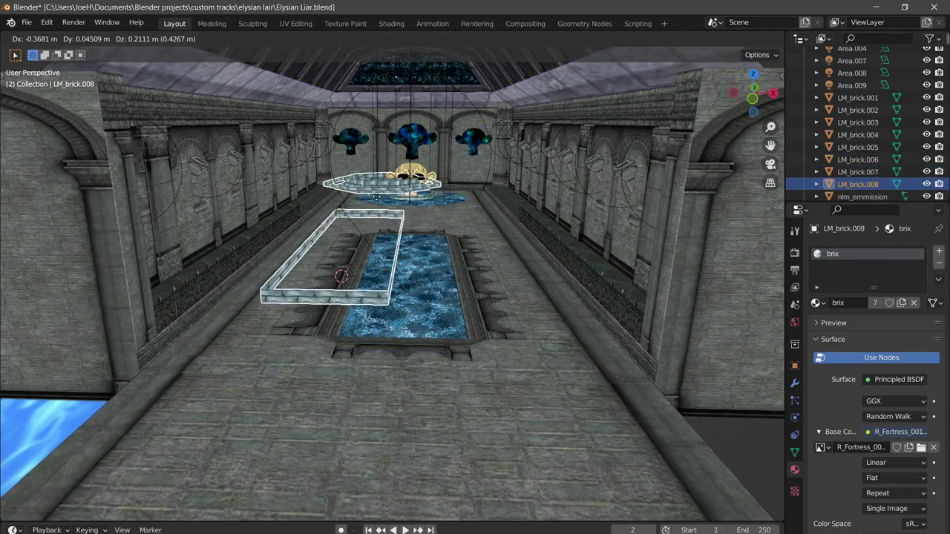
key(Escape)
Identify the nlm_emmission and NLM_fence objects with test moves, cancelling each one
scroll(860, 148, down, 3)
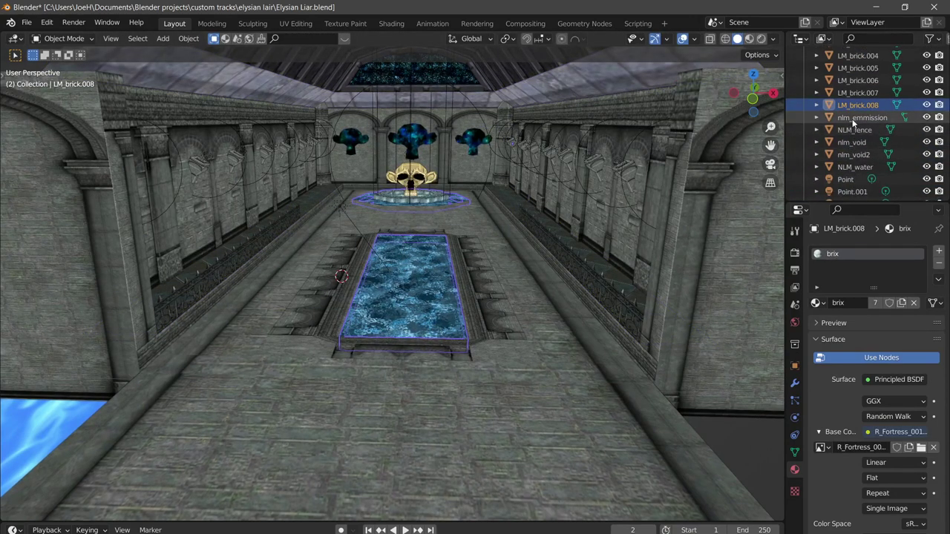
click(861, 118)
key(g)
key(Escape)
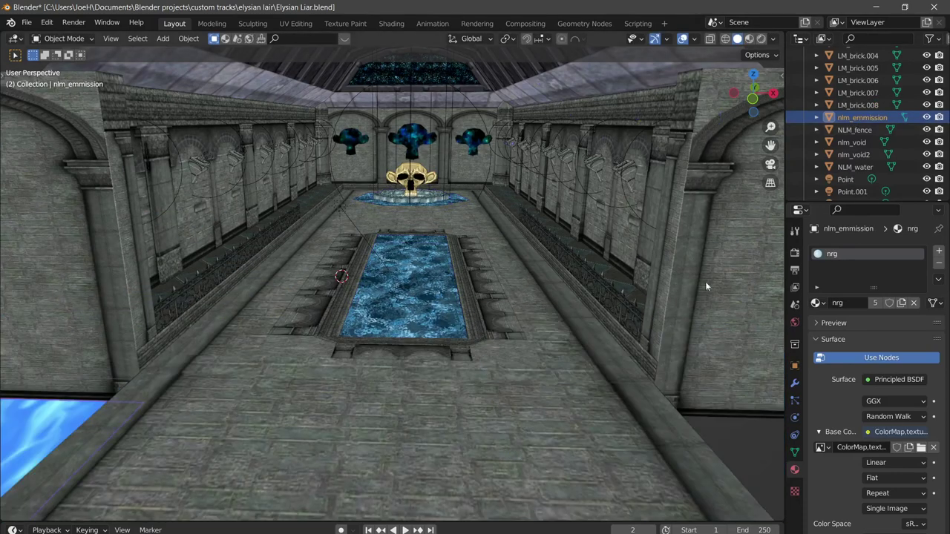
click(855, 131)
key(g)
key(Escape)
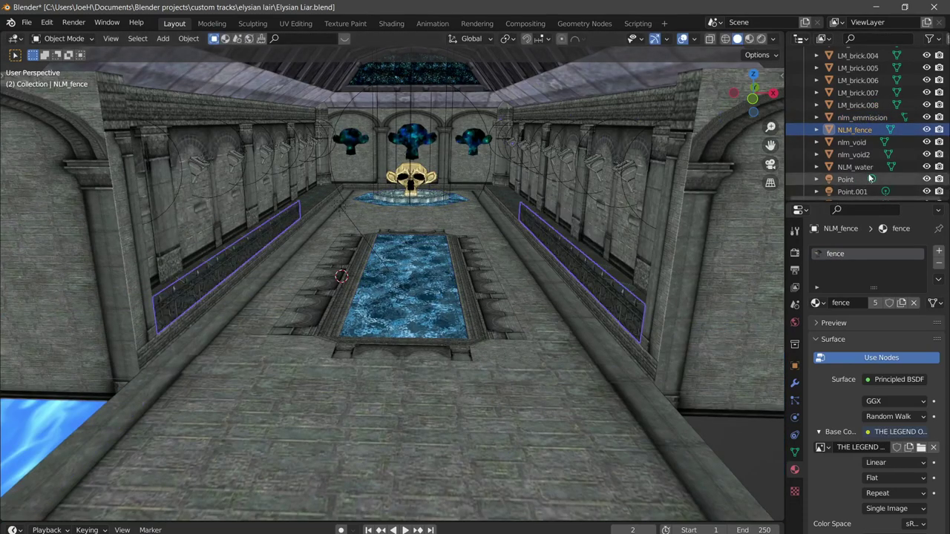
Identify the nlm_void, nlm_void2 and NLM_water objects with test moves, cancelling each one
click(865, 142)
key(g)
key(Escape)
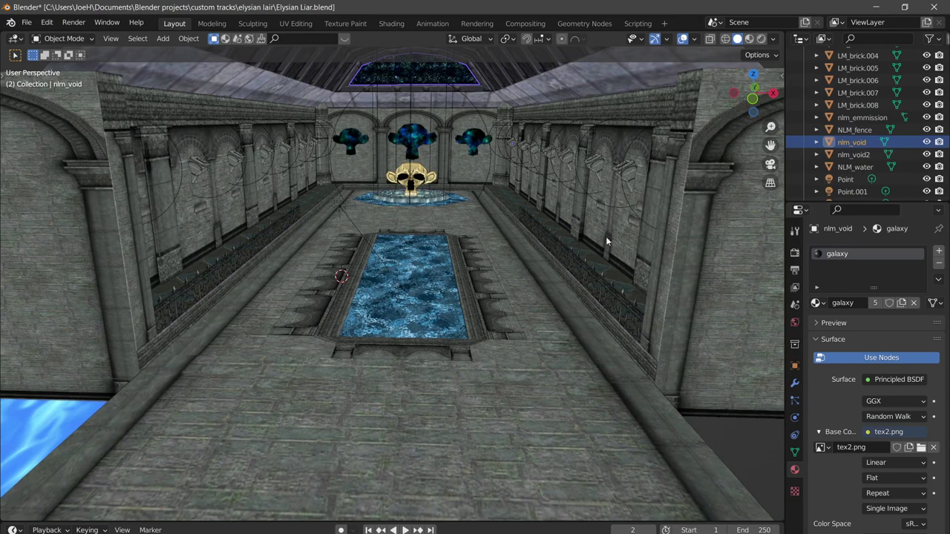
click(877, 156)
key(g)
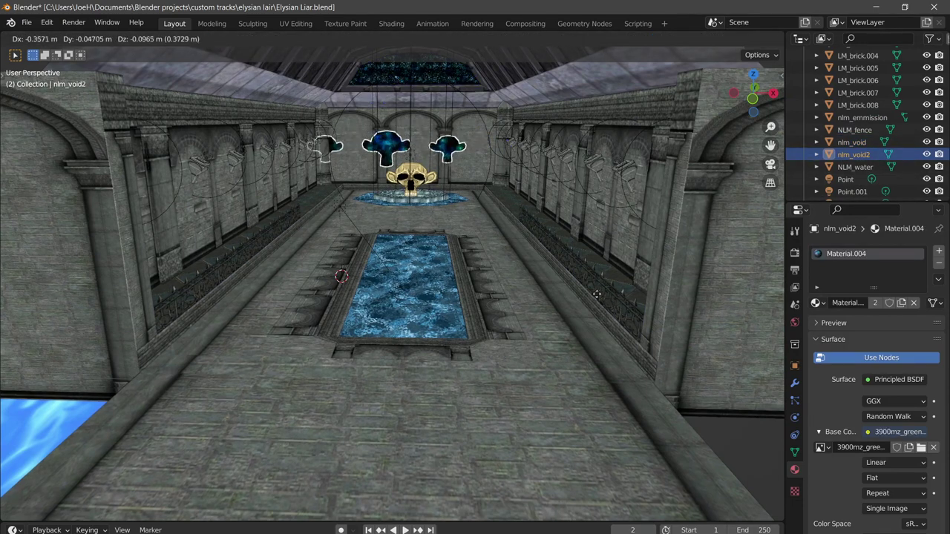
key(Escape)
click(855, 167)
key(g)
key(Escape)
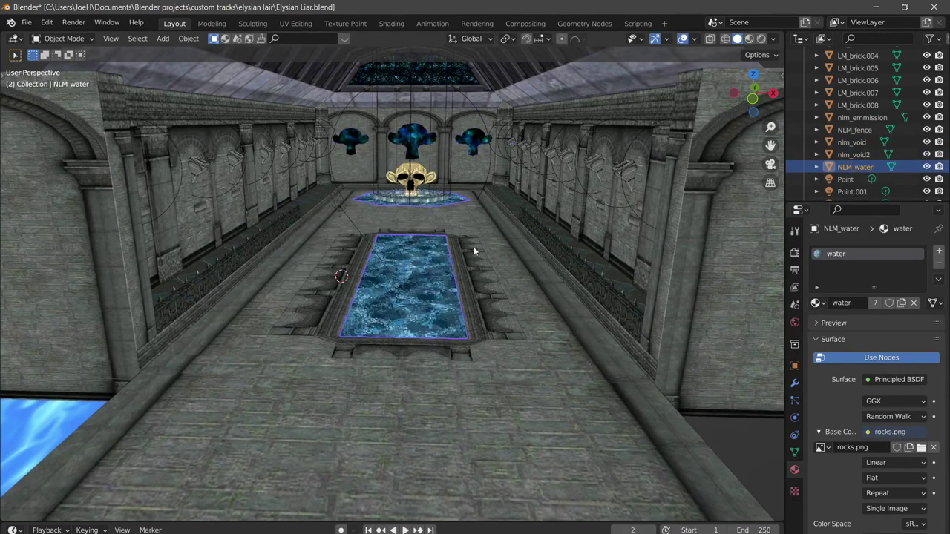
Select LM_brick.001 through LM_brick.008, with LM_brick.008 as the active object, and join them into one object
scroll(853, 148, up, 1)
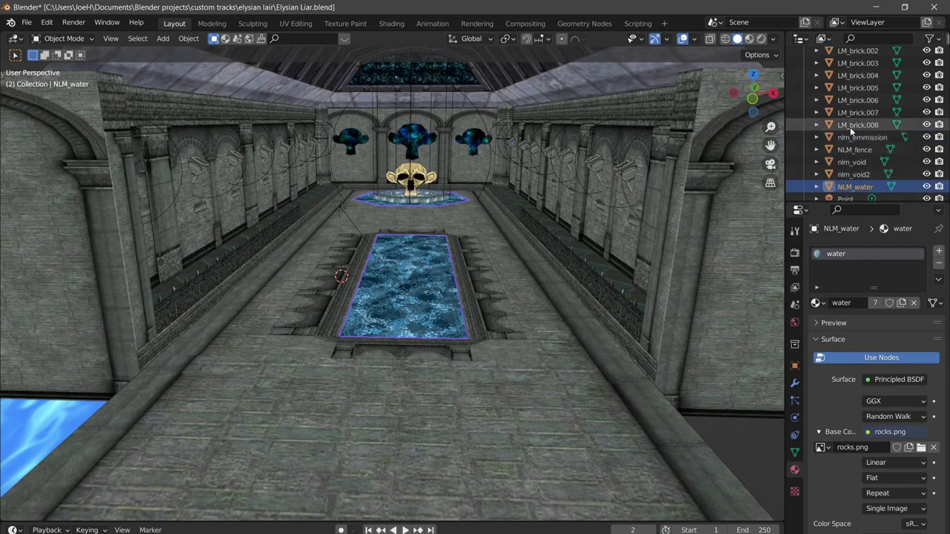
click(853, 124)
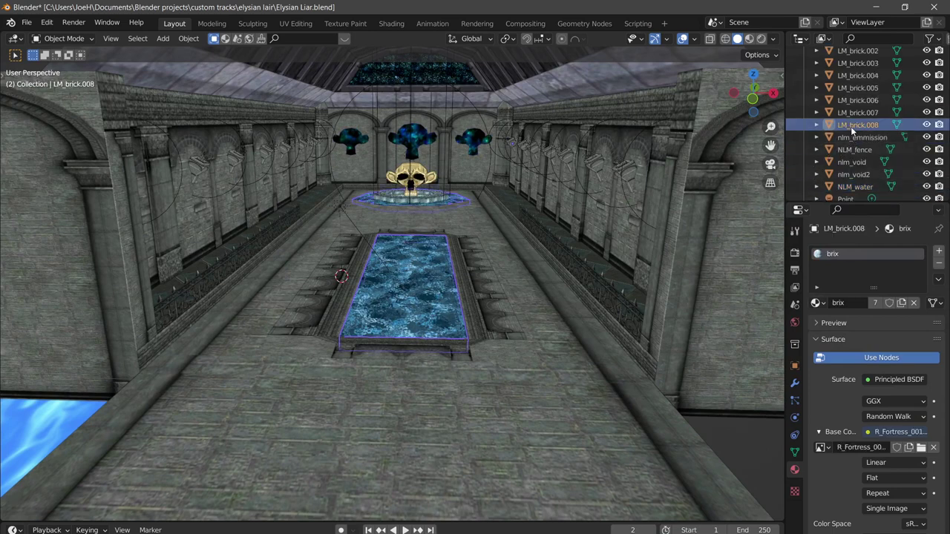
scroll(853, 141, up, 5)
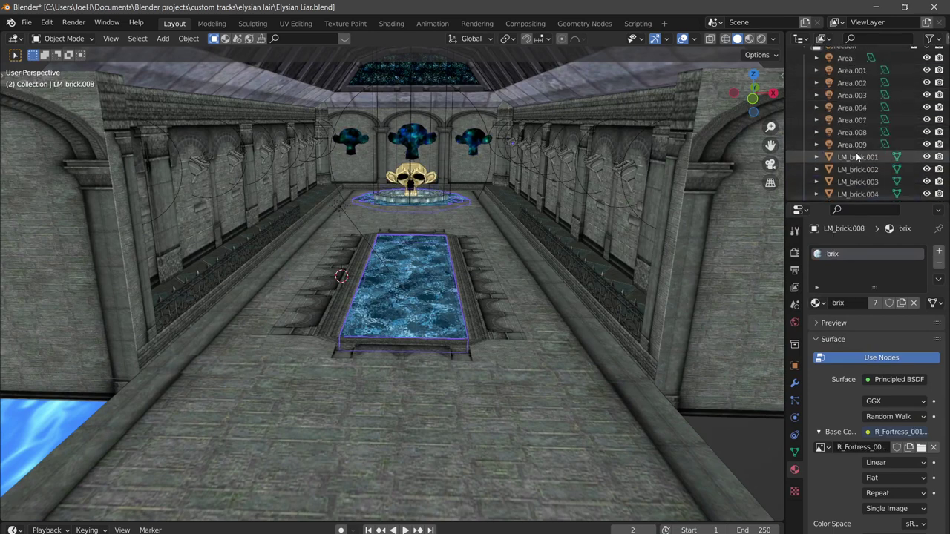
shift+click(857, 156)
scroll(859, 159, down, 3)
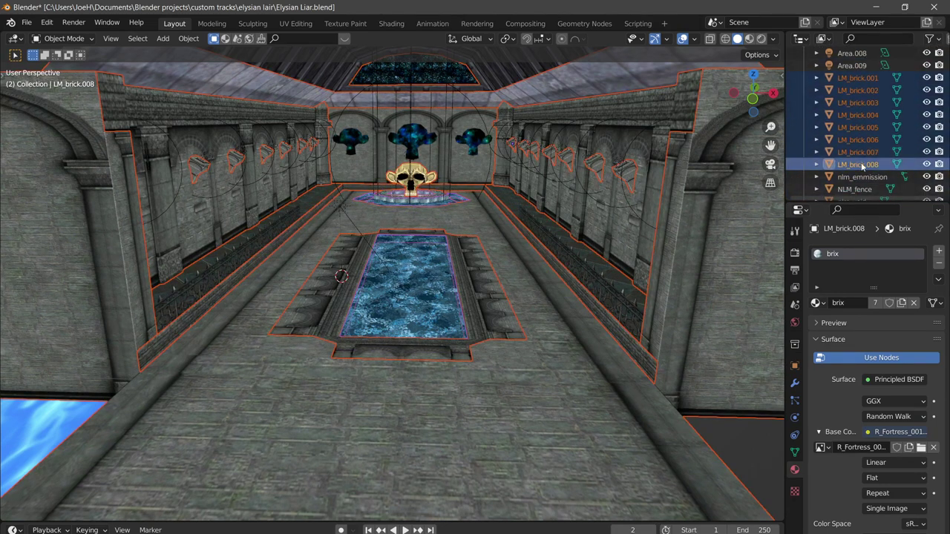
click(859, 165)
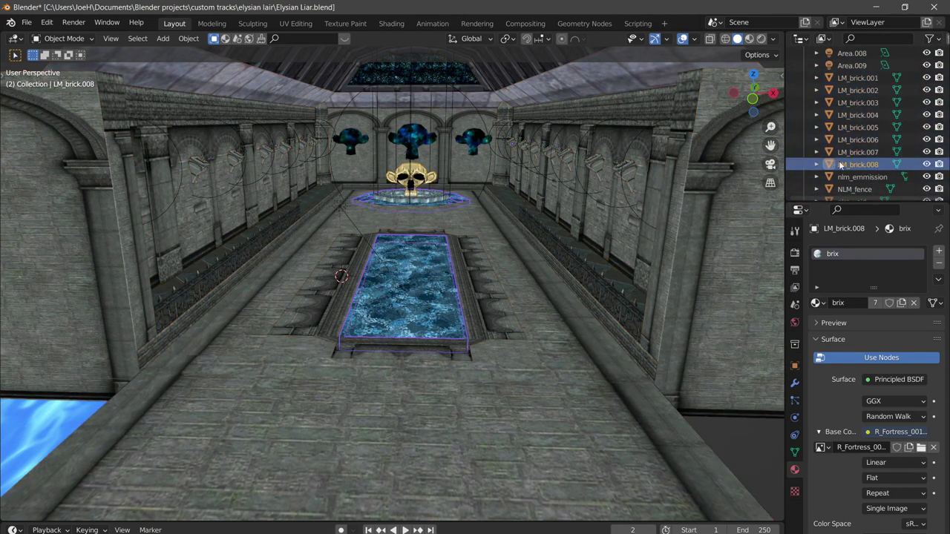
shift+click(857, 78)
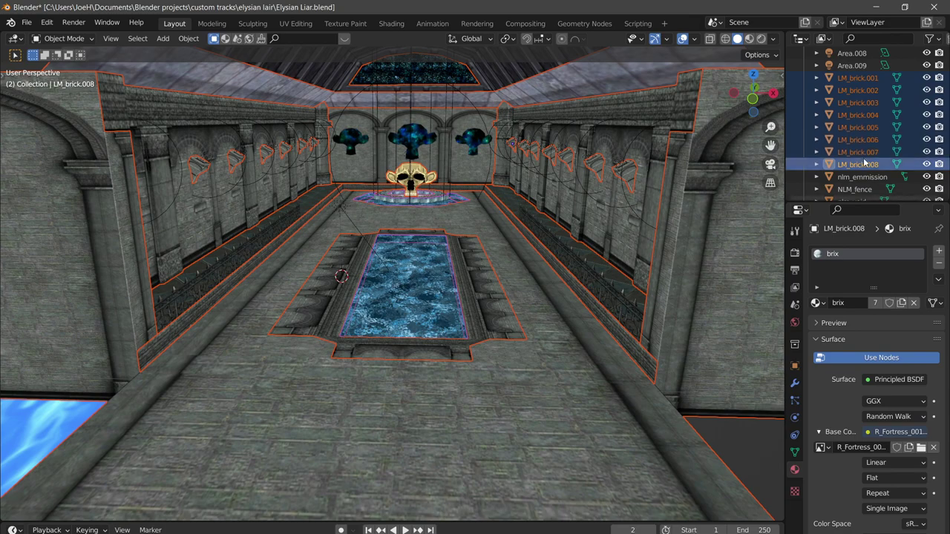
click(863, 163)
shift+click(847, 81)
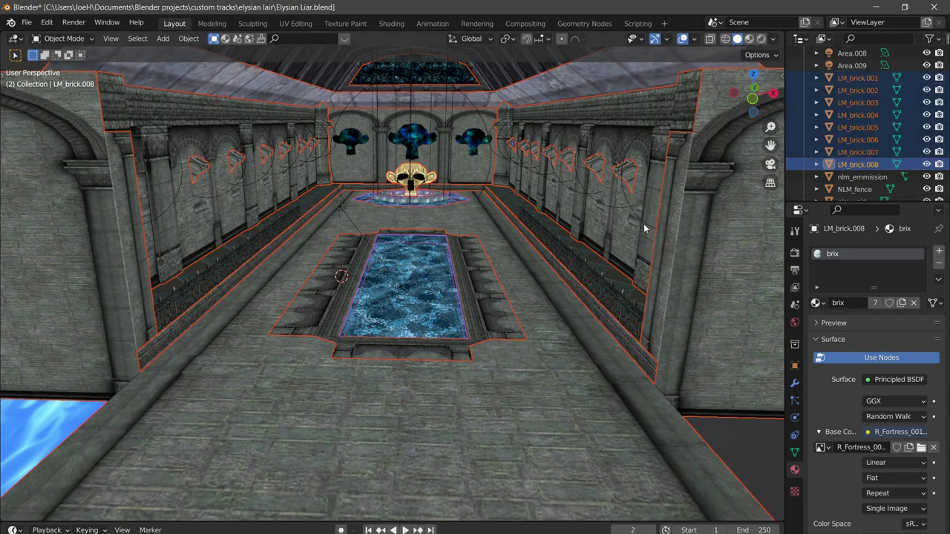
key(ctrl+j)
Check the joined LM_brick.008 object with a cancelled test move and review its material list
key(g)
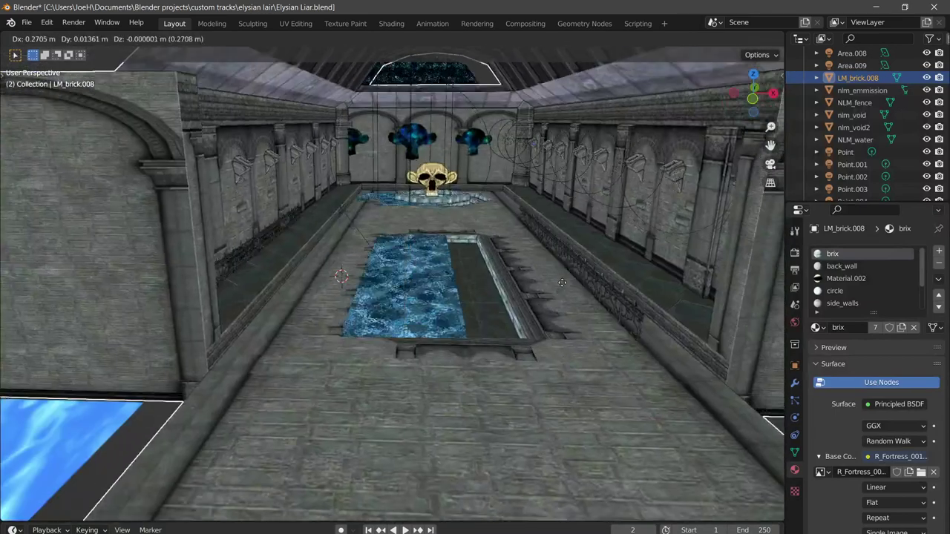
right_click(565, 287)
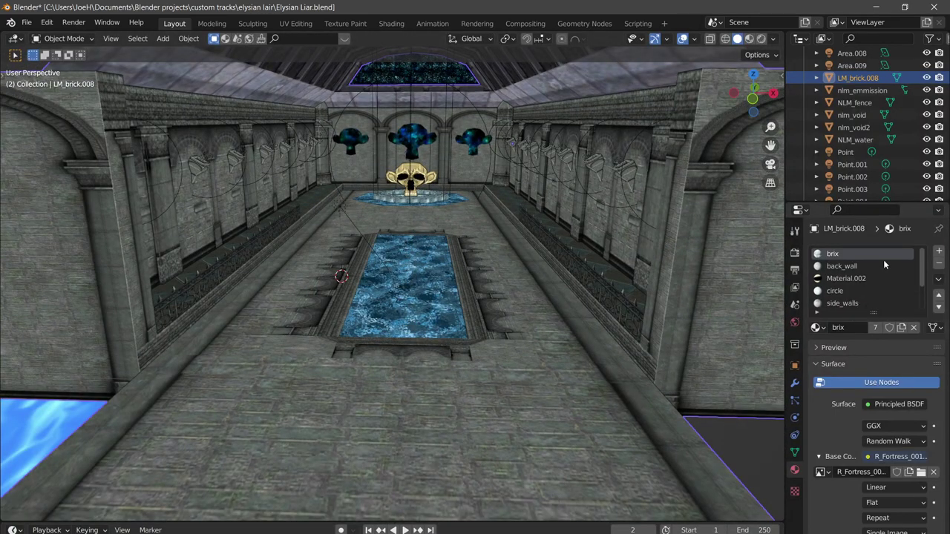
scroll(882, 282, down, 3)
scroll(879, 292, up, 3)
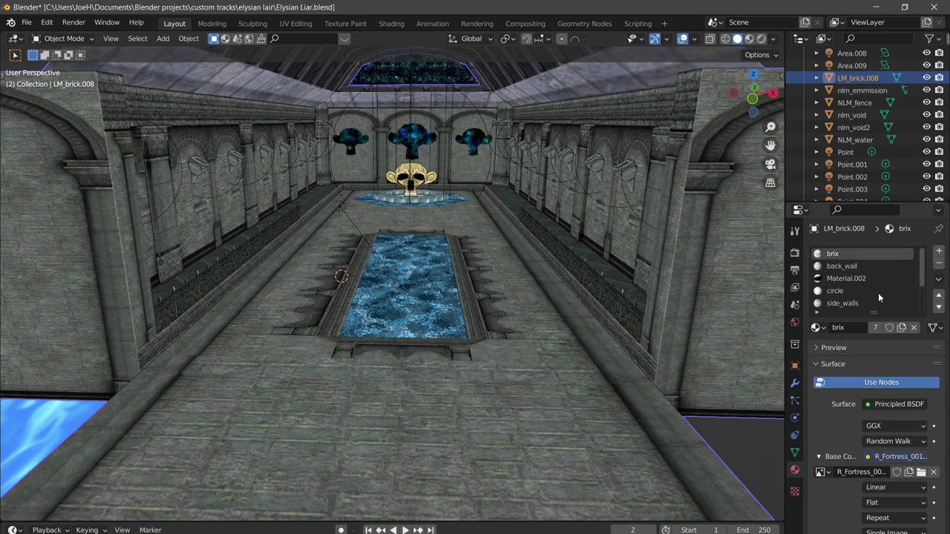
Add a second UV map to LM_brick.008 and open the mesh in Edit Mode in the UV Editing workspace
click(794, 452)
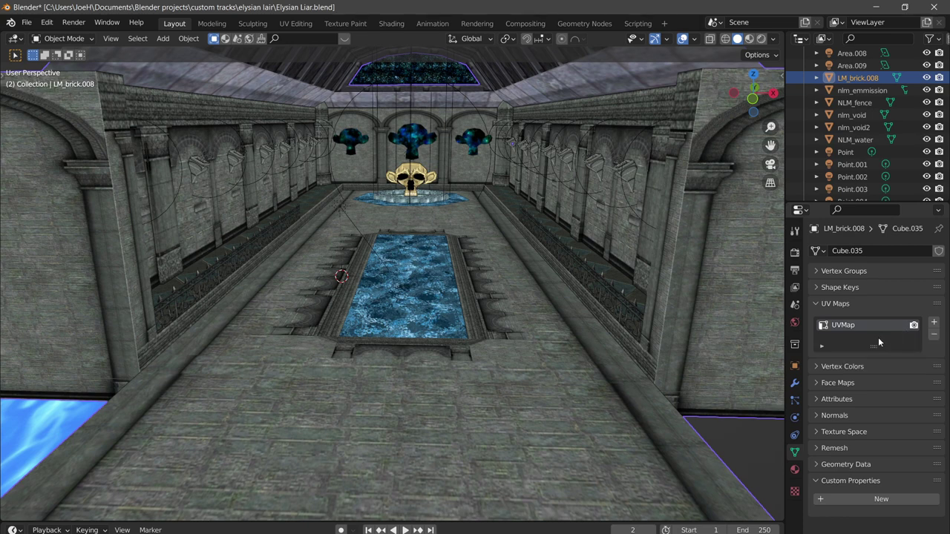
click(934, 322)
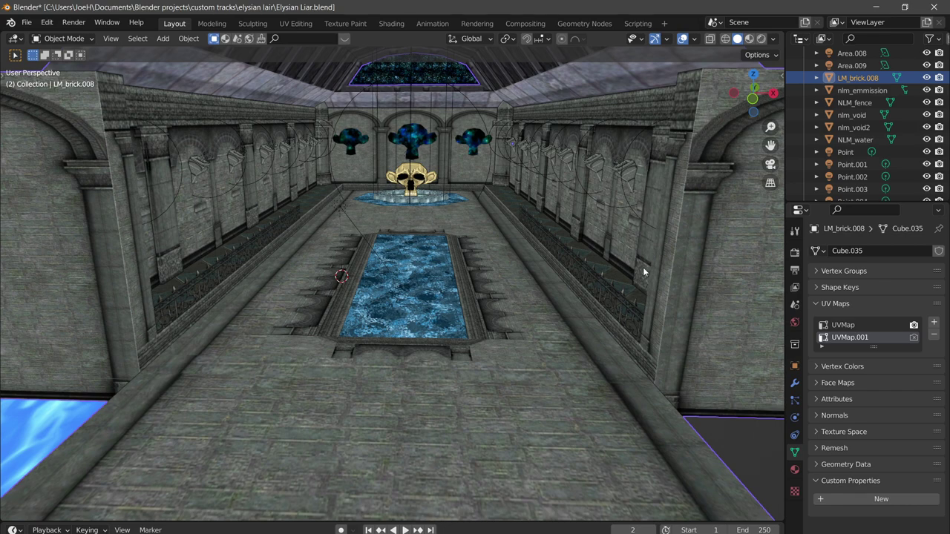
key(Tab)
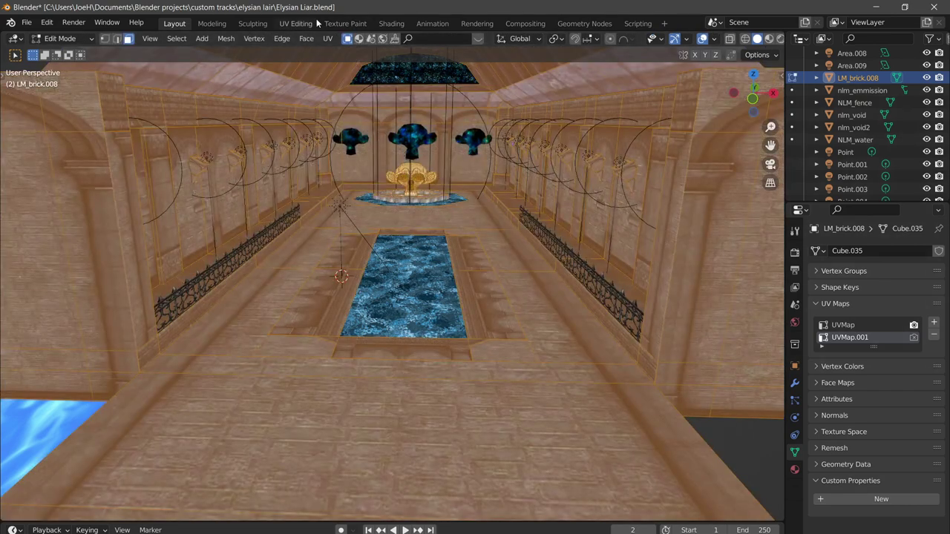
click(305, 23)
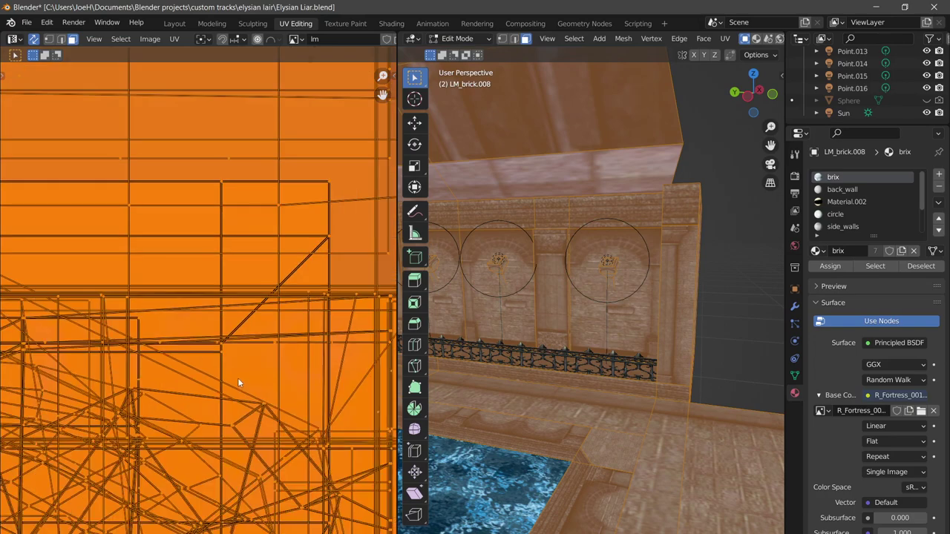
scroll(230, 371, down, 8)
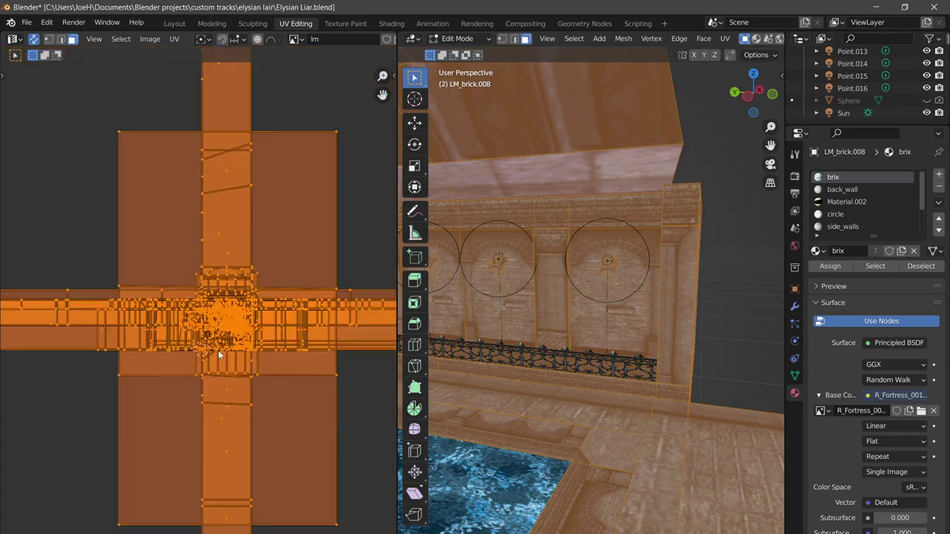
click(795, 375)
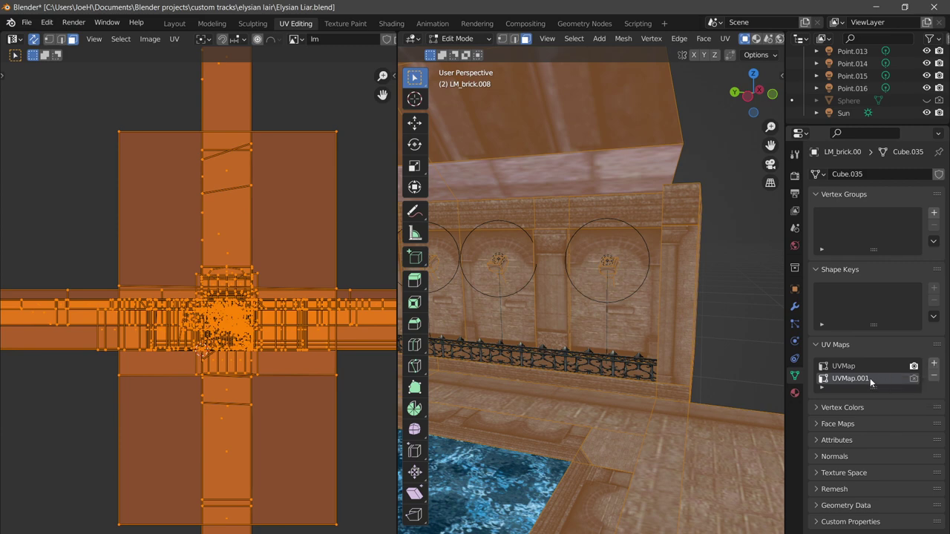
scroll(315, 319, down, 1)
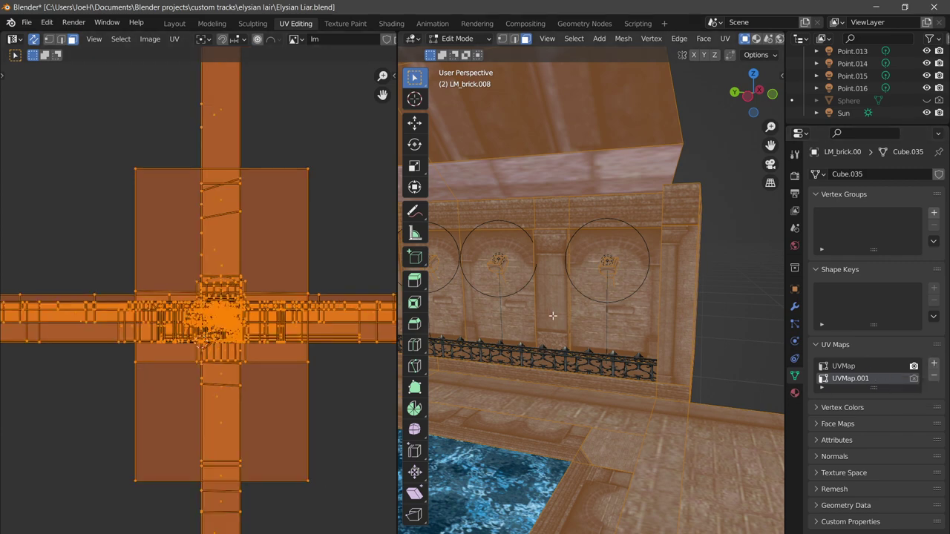
Unwrap the whole LM_brick.008 mesh onto the UVMap.001 layer
middle_drag(558, 324, 613, 327)
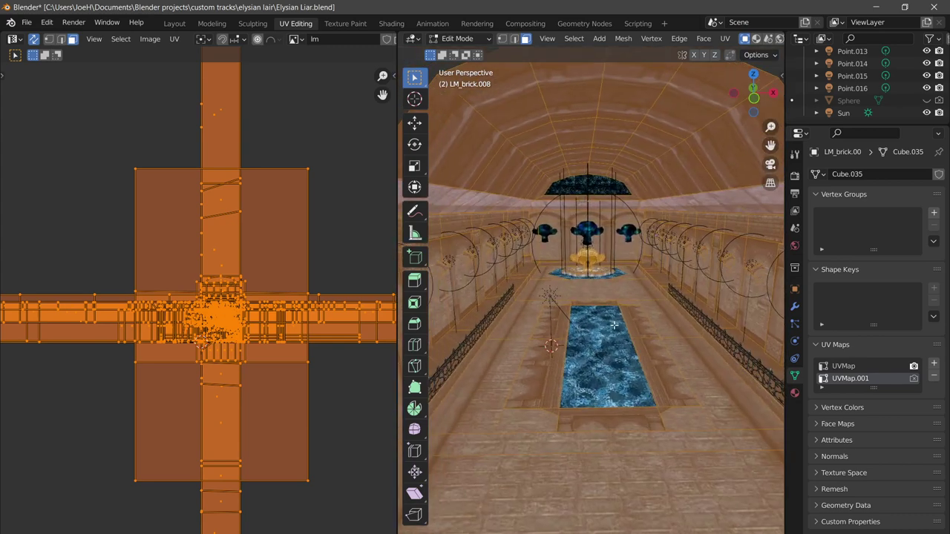
key(u)
click(613, 329)
scroll(247, 318, up, 8)
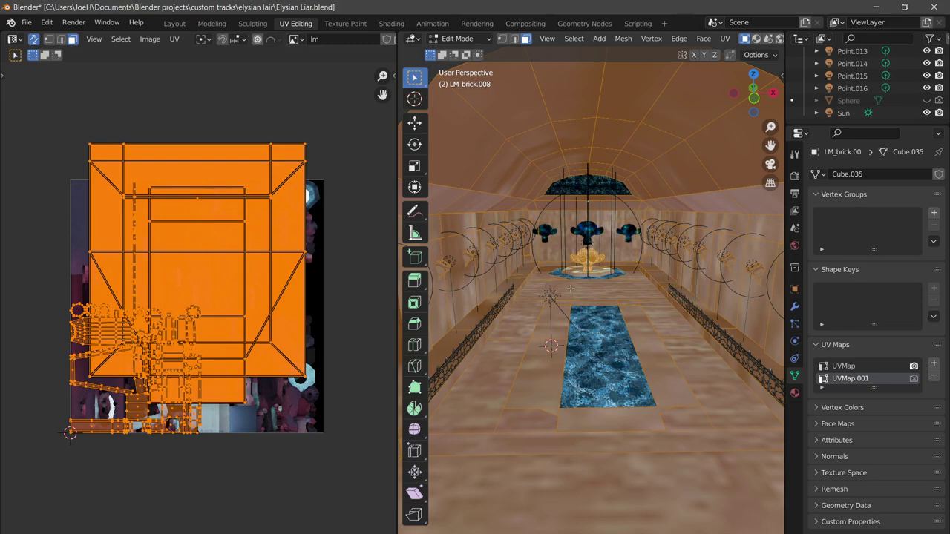
Try a cube projection of the whole LM_brick.008 mesh and test scaling and moving the resulting UV islands
key(u)
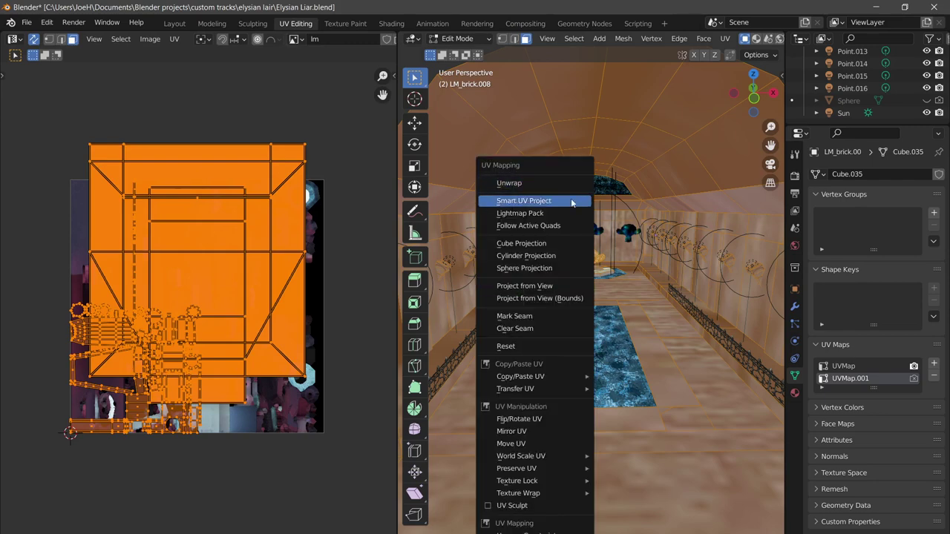
key(u)
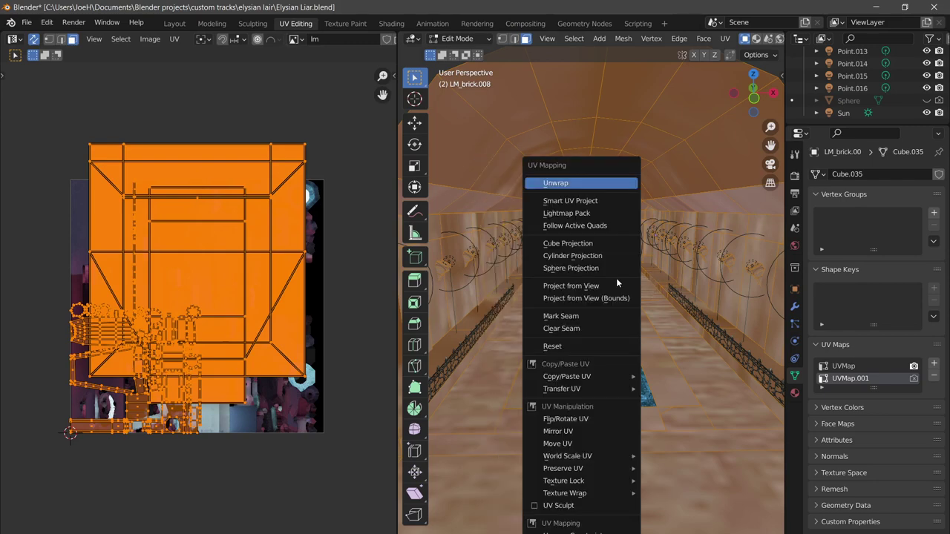
click(617, 282)
key(s)
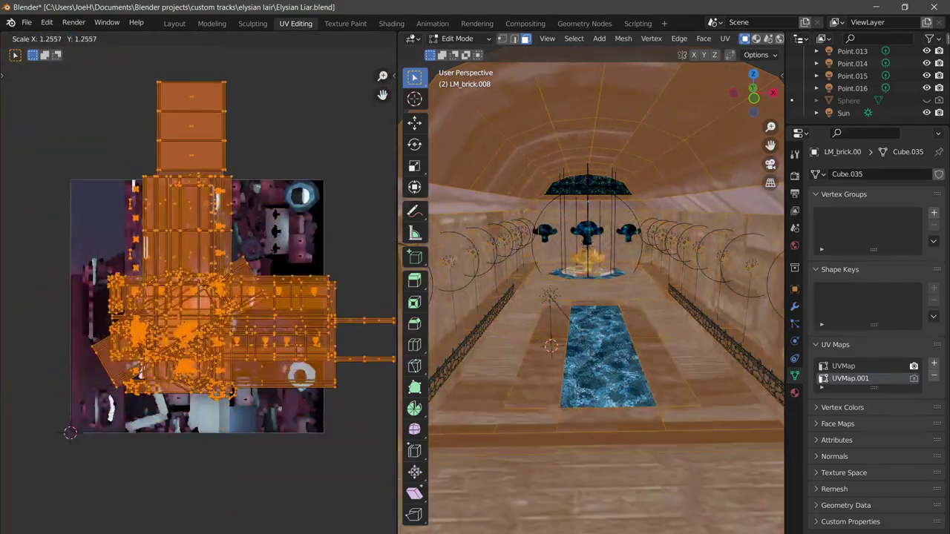
right_click(208, 247)
key(g)
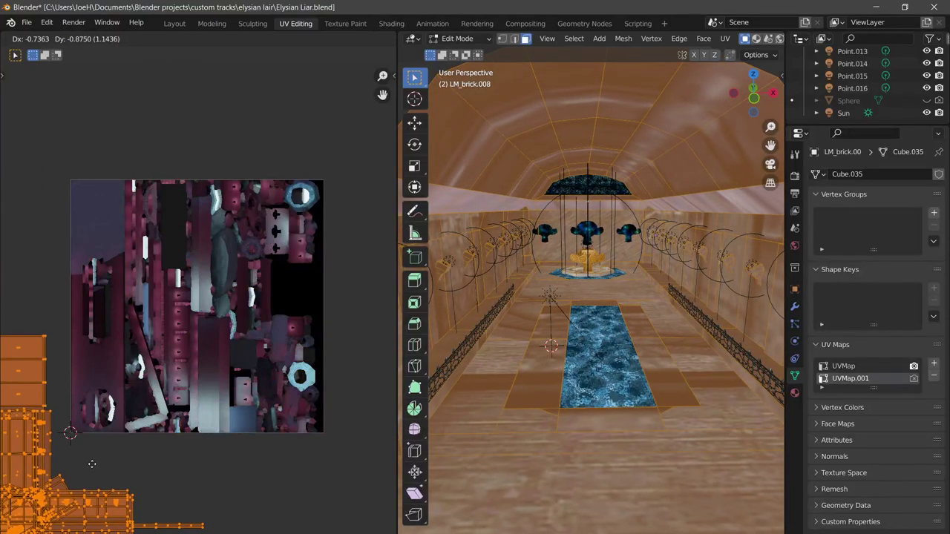
click(216, 318)
Select a dense cluster of UV faces and examine how the projected islands overlap on the lightmap image
scroll(216, 318, up, 8)
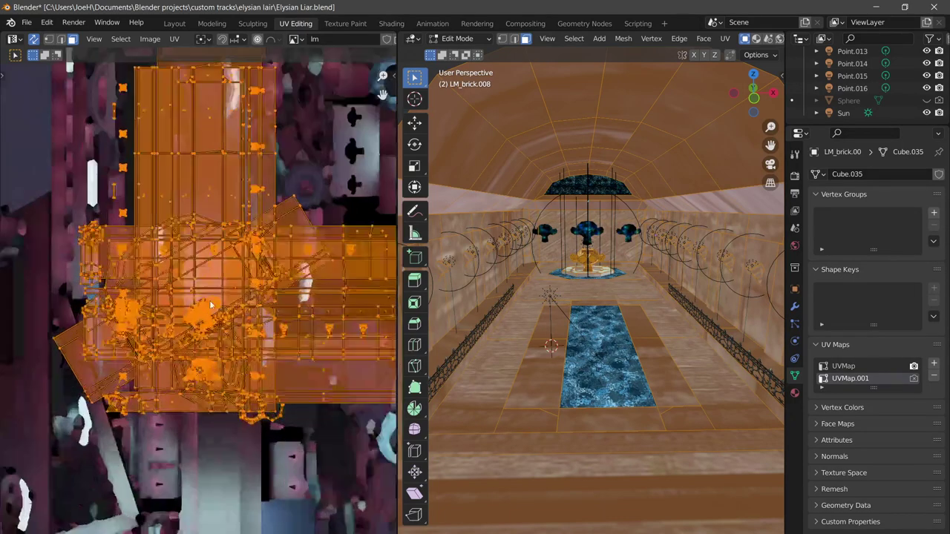
click(217, 319)
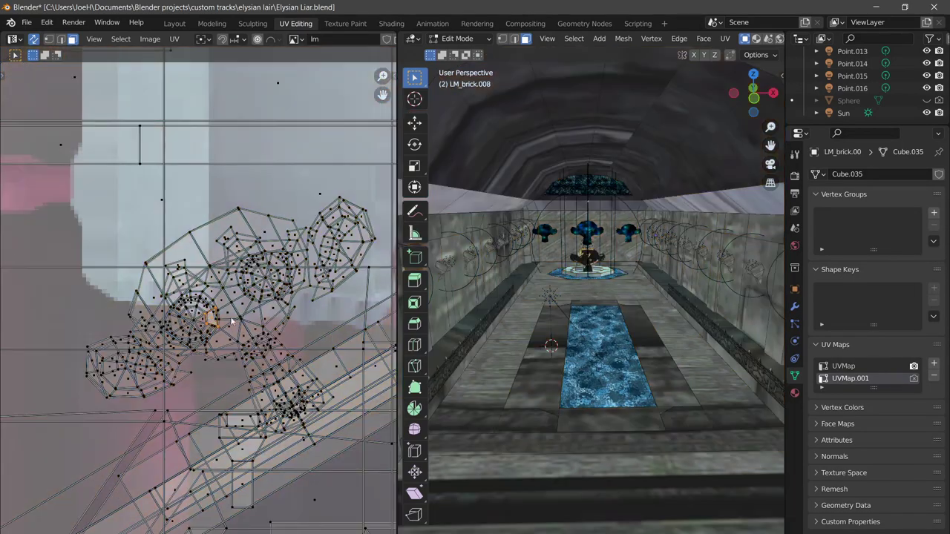
key(g)
right_click(246, 336)
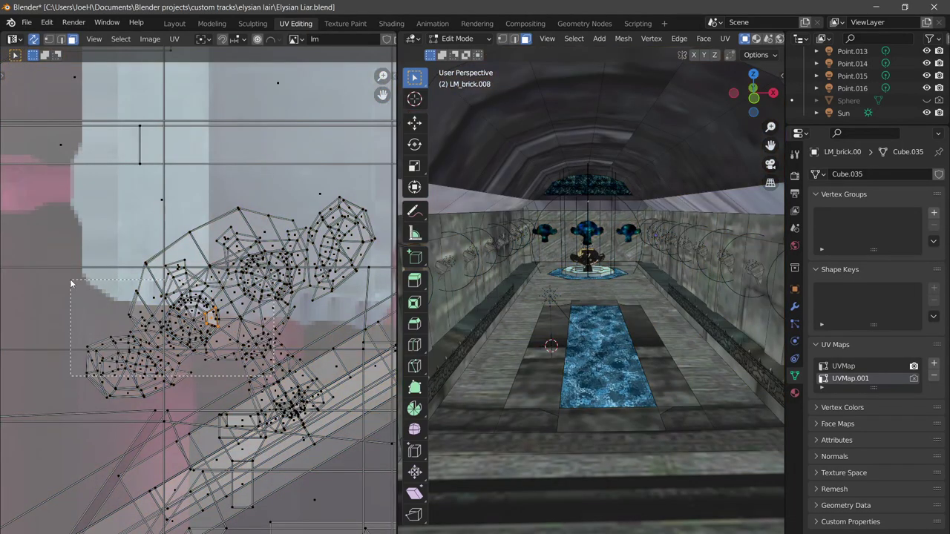
key(ctrl+l)
scroll(200, 321, up, 3)
scroll(143, 283, down, 8)
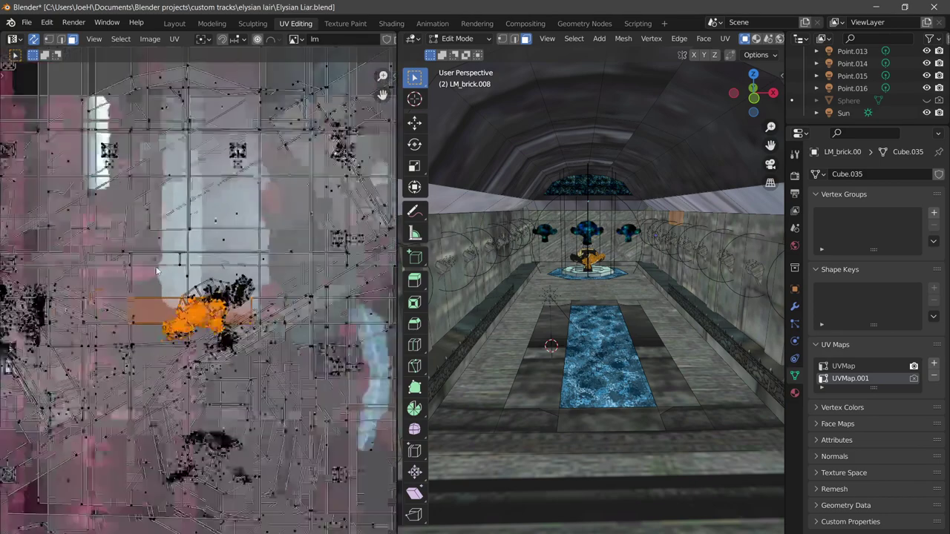
scroll(206, 316, up, 5)
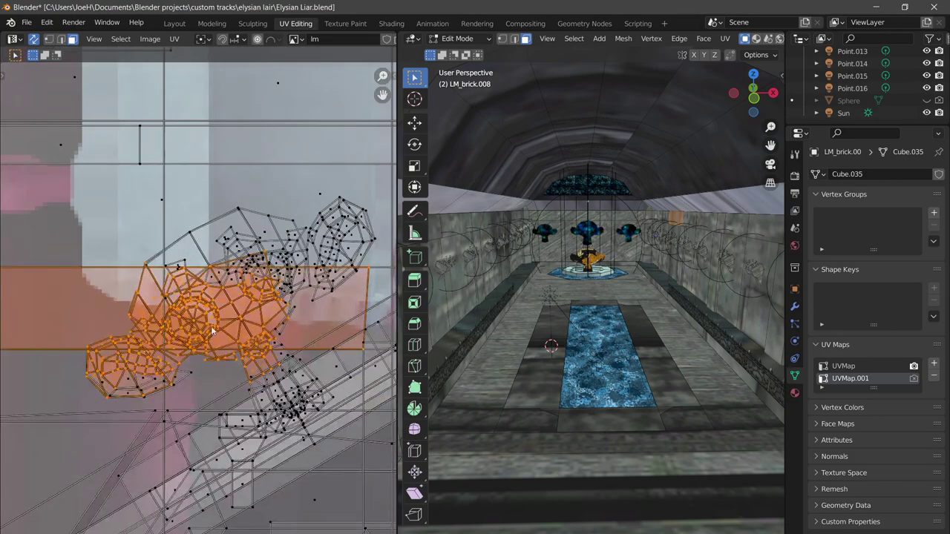
scroll(201, 307, up, 6)
scroll(201, 306, down, 2)
middle_drag(209, 300, 222, 348)
scroll(222, 349, up, 1)
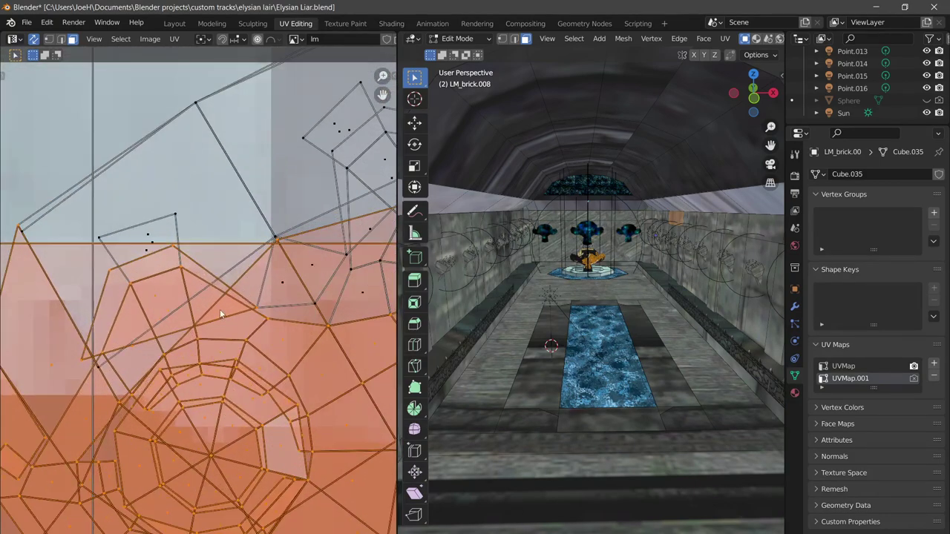
scroll(219, 310, down, 3)
View the bare lm image in Object Mode and return to editing the mesh's UVs
key(Tab)
scroll(215, 307, up, 6)
scroll(216, 306, down, 3)
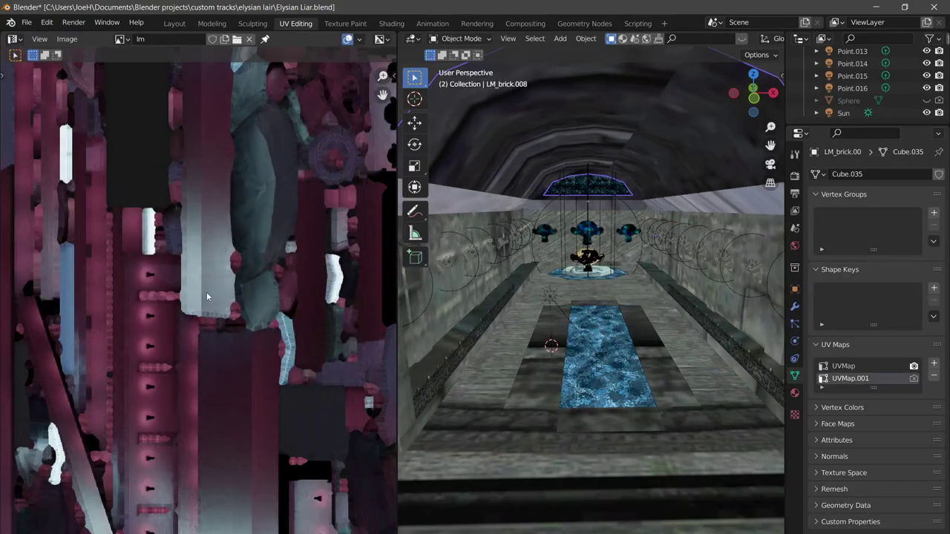
key(Tab)
scroll(238, 349, up, 4)
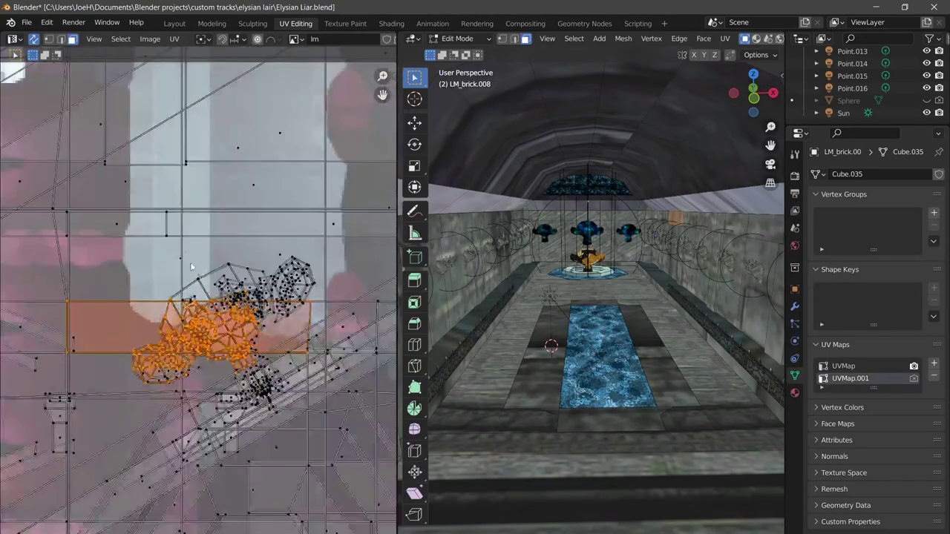
Select another dense cluster of UV faces in the projected layout and examine its overlaps
middle_drag(213, 371, 279, 286)
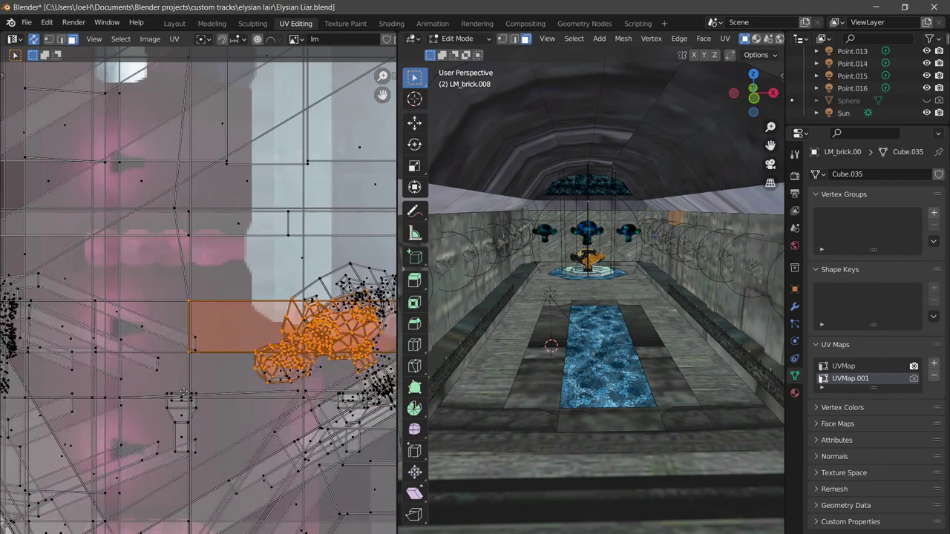
middle_drag(183, 391, 324, 392)
drag(189, 378, 65, 245)
middle_drag(63, 260, 100, 264)
scroll(111, 278, up, 5)
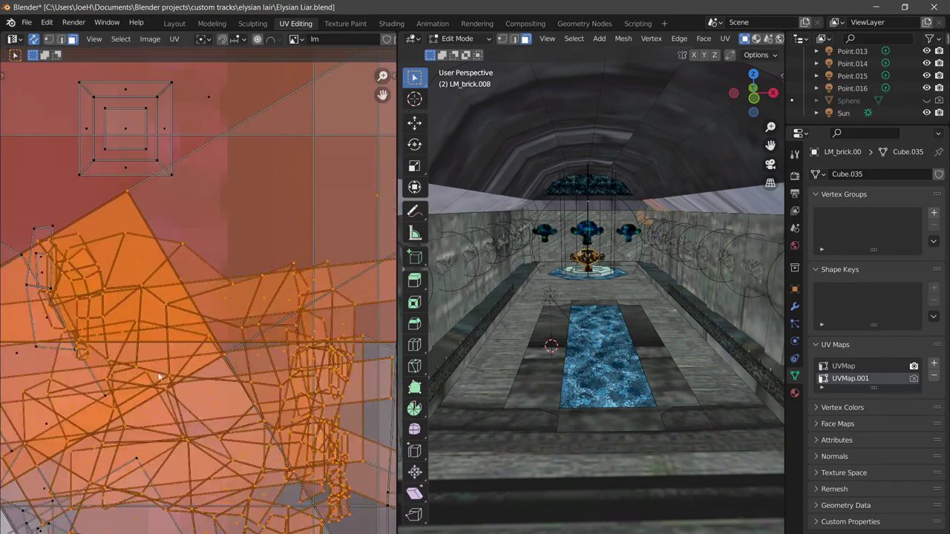
scroll(158, 377, down, 8)
scroll(170, 266, up, 6)
Select the whole mesh, unwrap it again on UVMap.001 and show the UV-Packer settings
key(a)
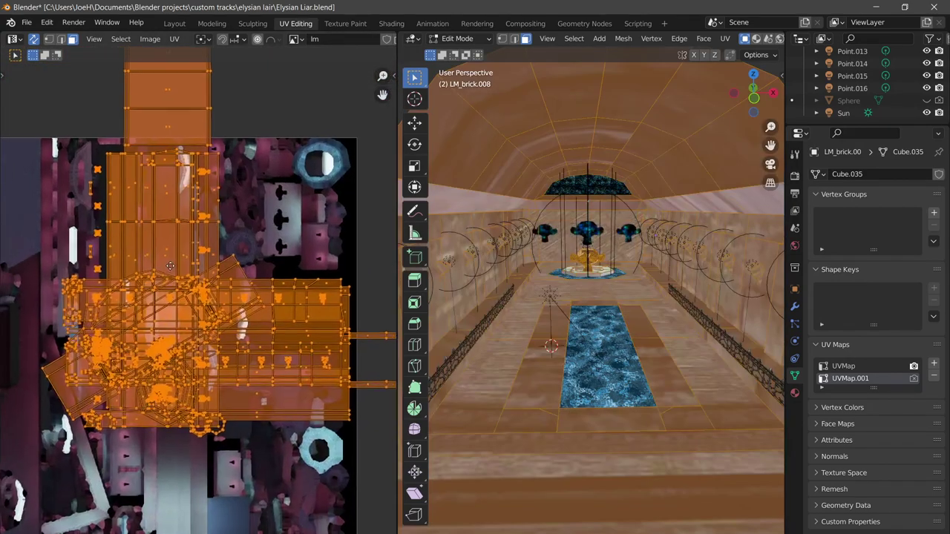
middle_drag(169, 266, 182, 266)
key(u)
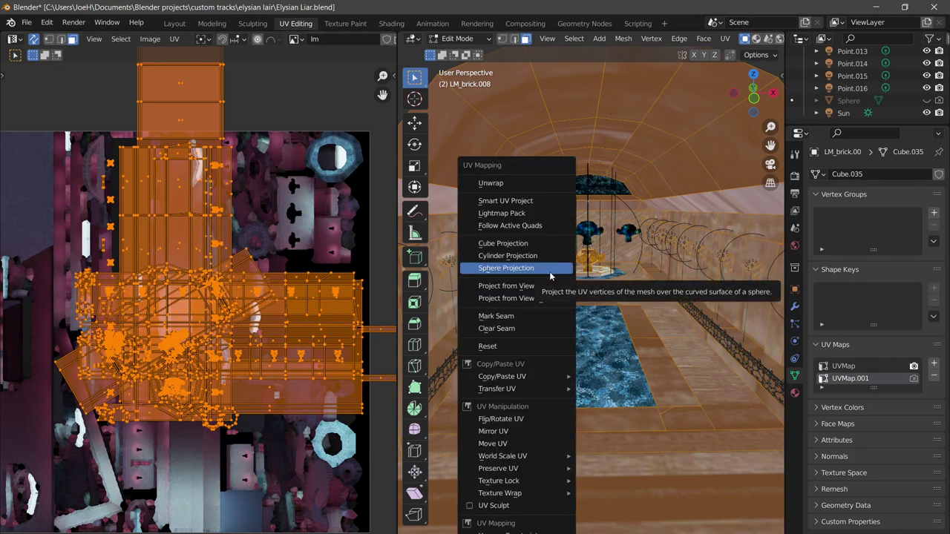
scroll(138, 288, down, 2)
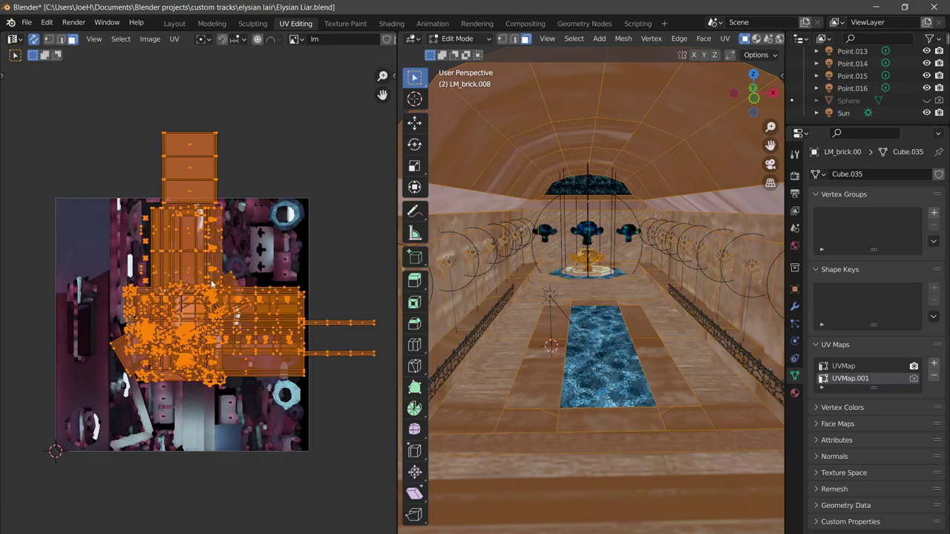
key(u)
click(537, 288)
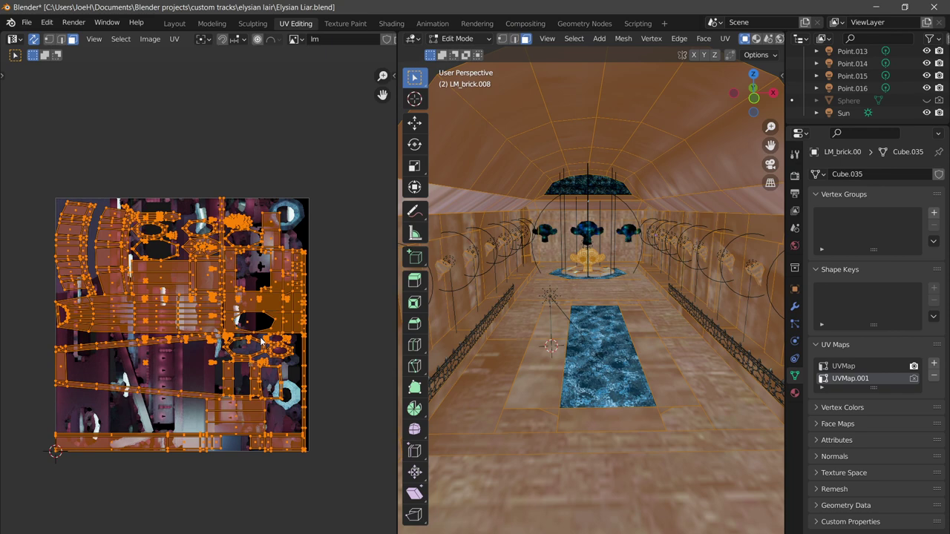
scroll(262, 340, up, 3)
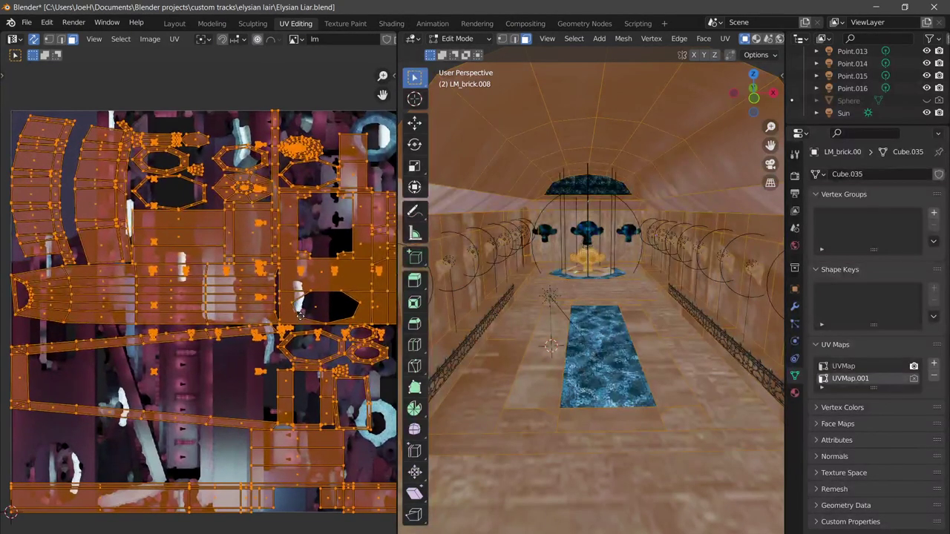
scroll(300, 314, down, 3)
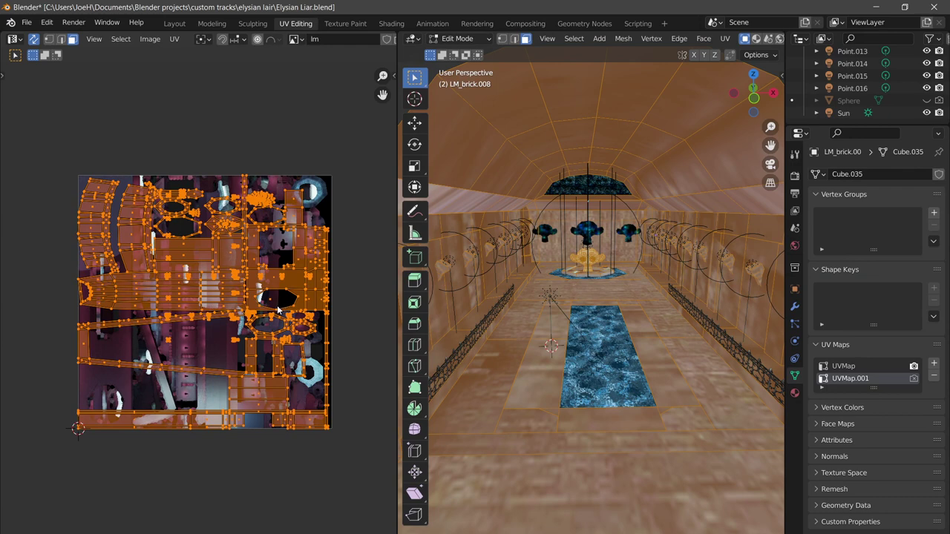
key(n)
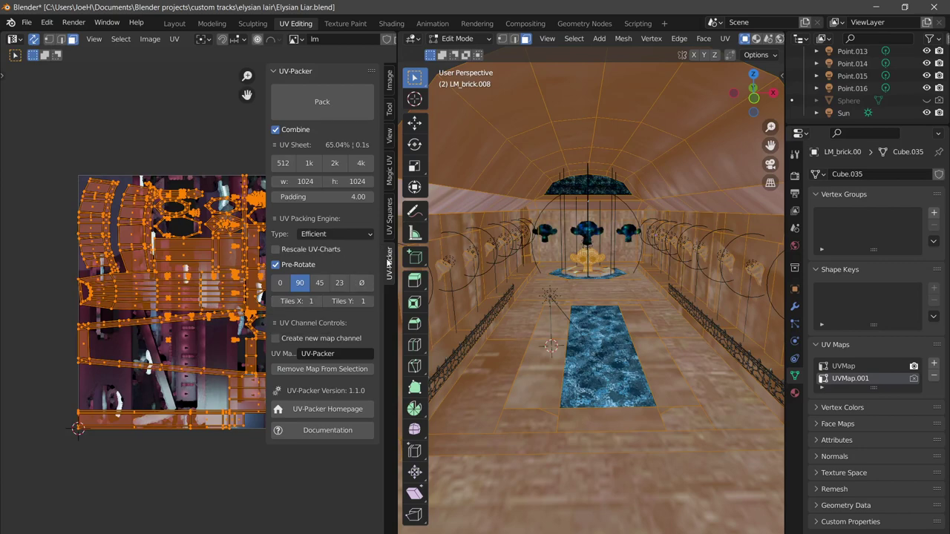
Clear the selection and select the hall's floor faces from the entrance to the fountain with circle select
key(alt+a)
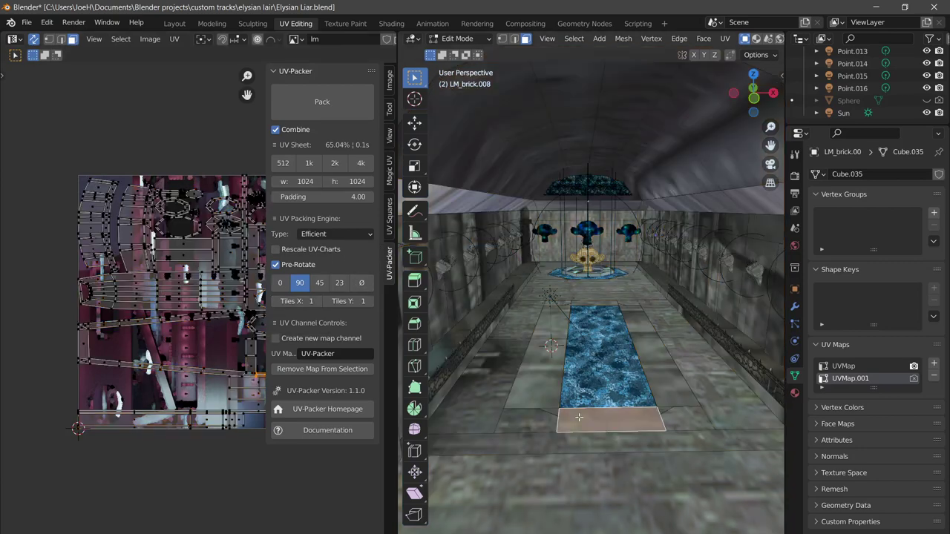
scroll(559, 401, down, 4)
click(530, 407)
click(563, 448)
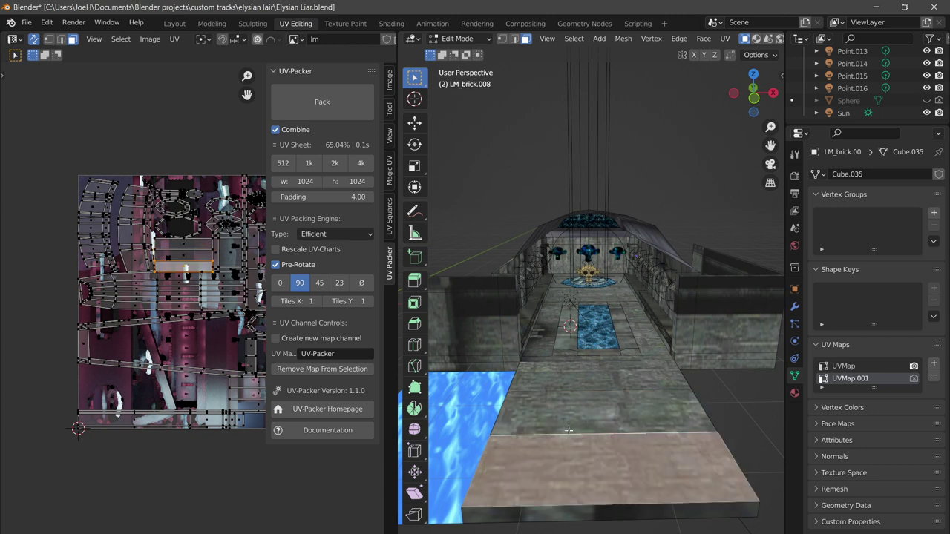
key(c)
mouse_move(570, 406)
mouse_down()
mouse_move(542, 358)
mouse_move(568, 326)
mouse_move(605, 338)
mouse_move(601, 304)
mouse_move(588, 289)
mouse_move(568, 297)
mouse_move(560, 327)
mouse_move(603, 285)
mouse_move(568, 293)
mouse_move(565, 250)
mouse_up()
right_click(567, 251)
Switch to the top orthographic view and project the selected floor faces' UVs from that view
middle_drag(585, 273, 588, 309)
click(752, 79)
click(754, 78)
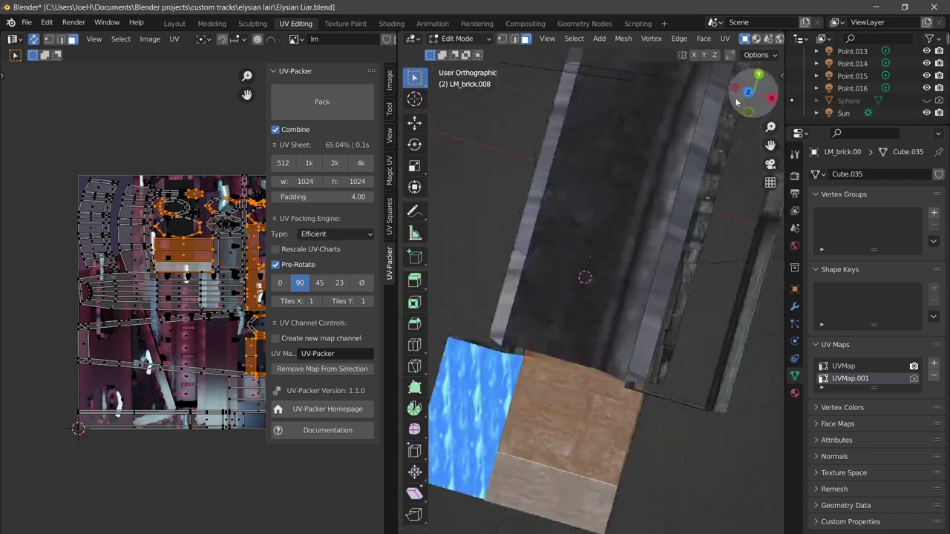
key(u)
click(631, 225)
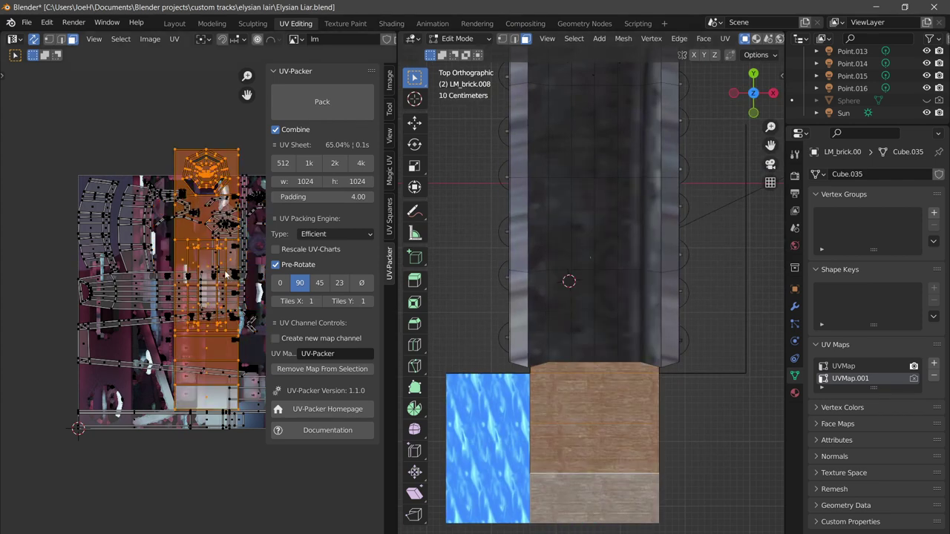
Examine the floor projection's UVs around the fountain and test scaling the projected islands
key(s)
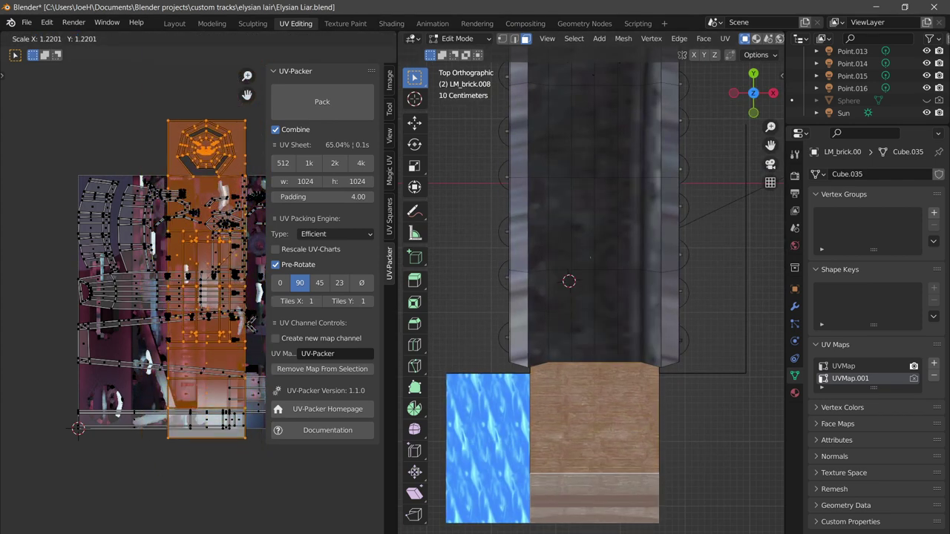
right_click(271, 232)
middle_drag(226, 198, 210, 312)
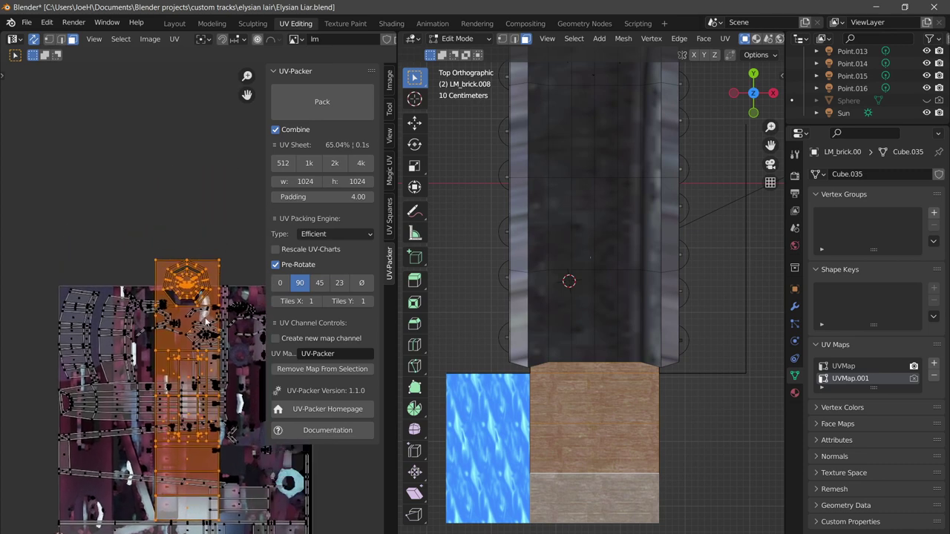
scroll(210, 313, up, 7)
scroll(197, 232, down, 1)
middle_drag(188, 228, 242, 312)
scroll(200, 326, up, 3)
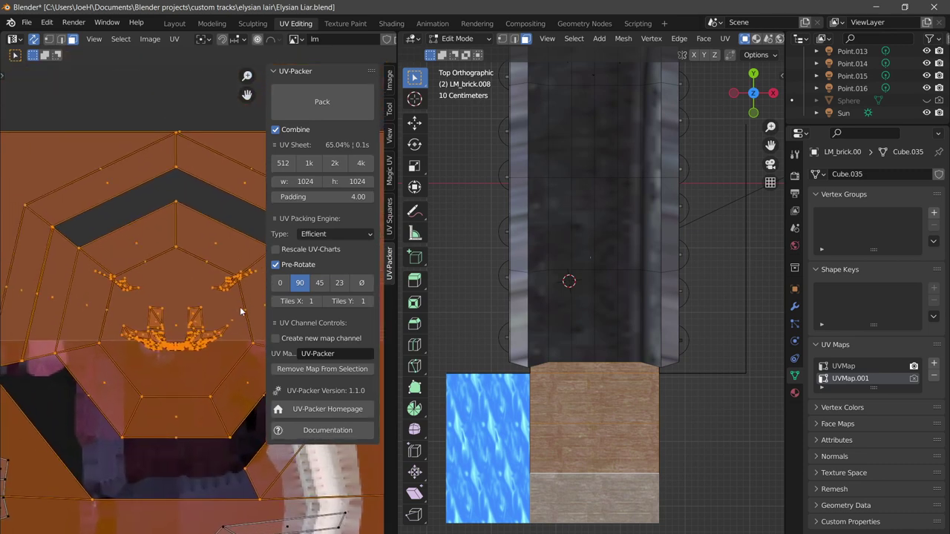
scroll(234, 319, down, 3)
scroll(214, 346, down, 5)
middle_drag(213, 345, 205, 222)
key(s)
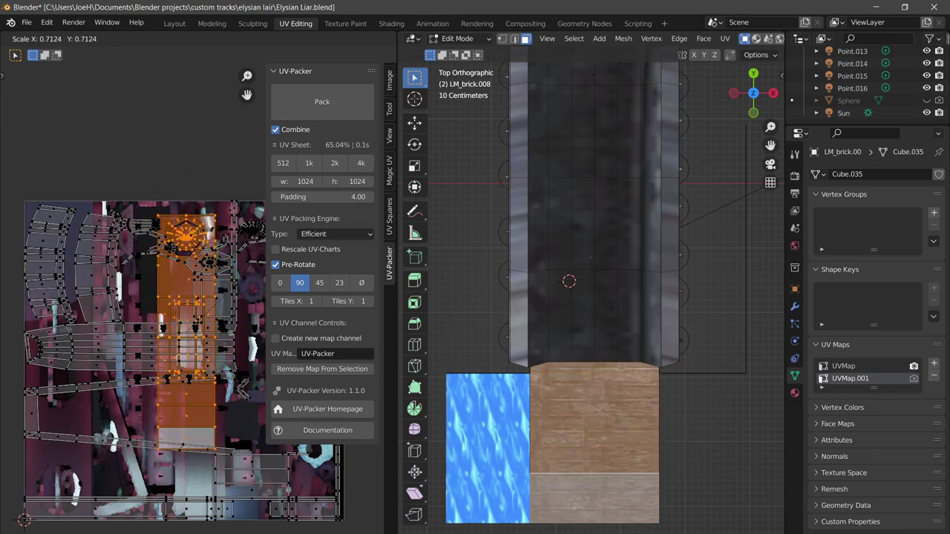
right_click(238, 288)
Undo the floor's top-view projection and test moving the selected floor UV islands
middle_drag(595, 342, 630, 277)
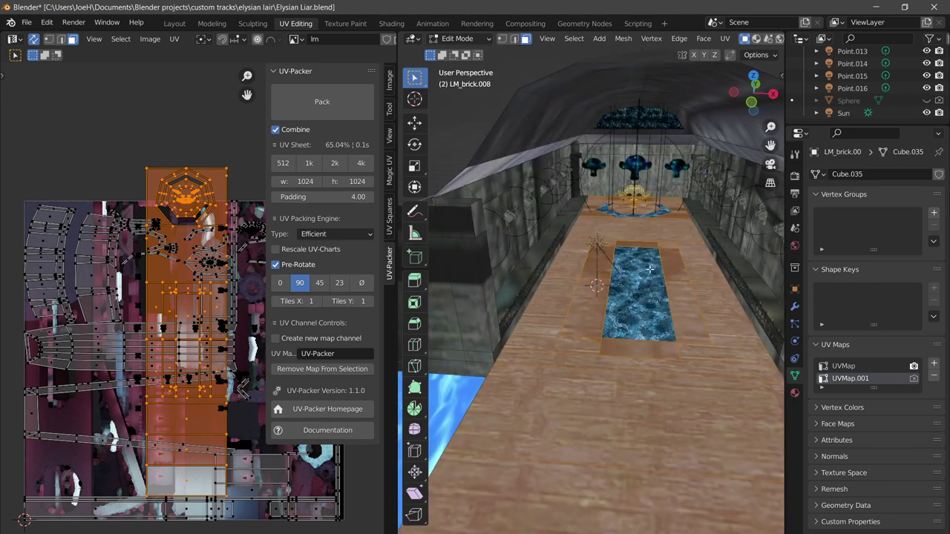
click(624, 293)
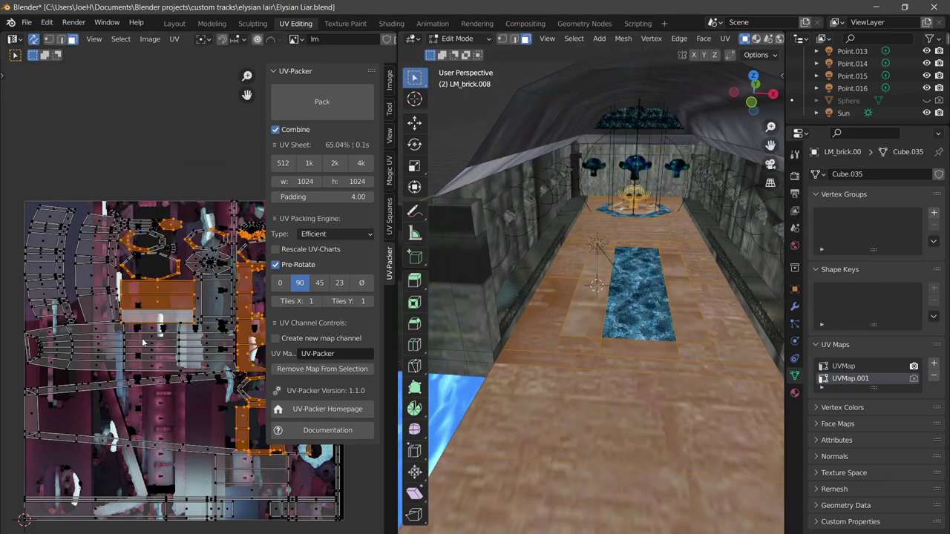
ctrl+scroll(143, 342, right, 3)
key(g)
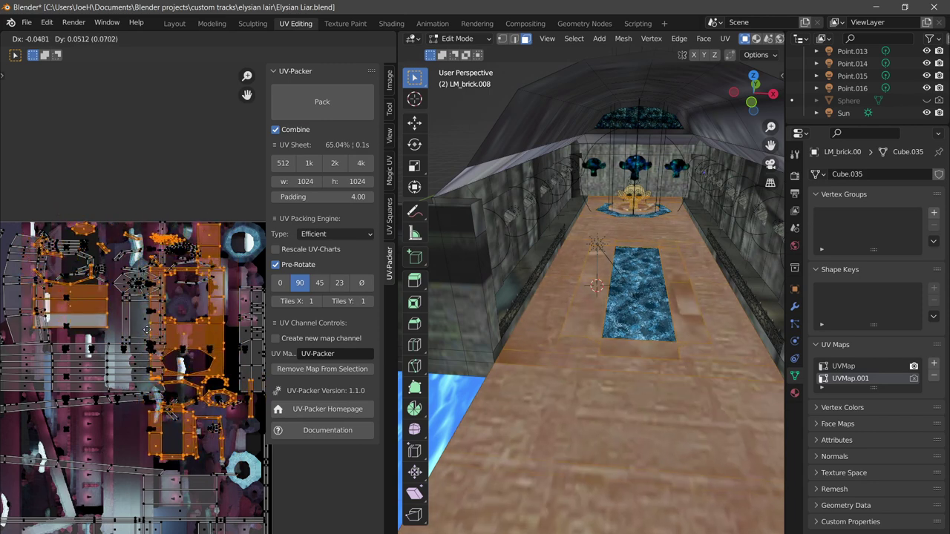
click(185, 345)
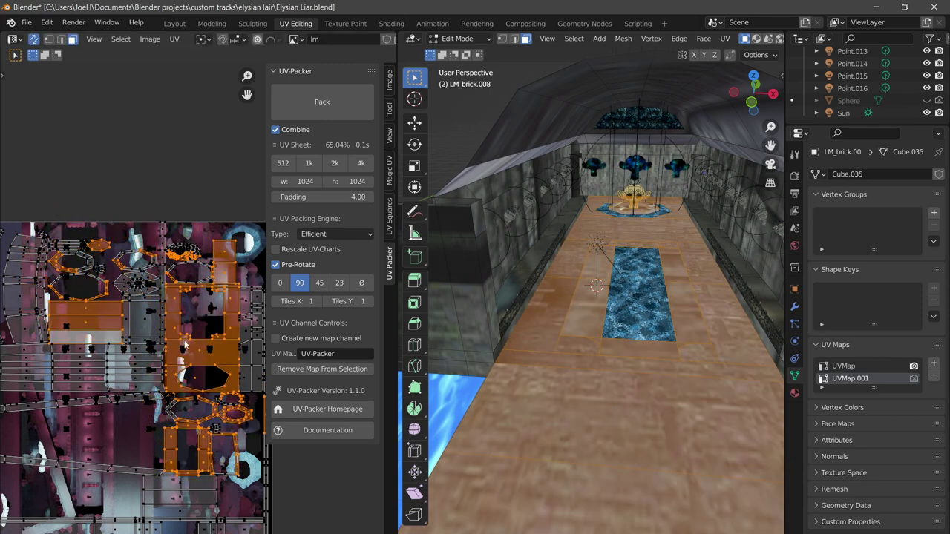
Select the three large floor faces at the hall's entrance to examine where they lie in the UV layout
middle_drag(461, 364, 468, 387)
scroll(591, 424, down, 2)
click(585, 454)
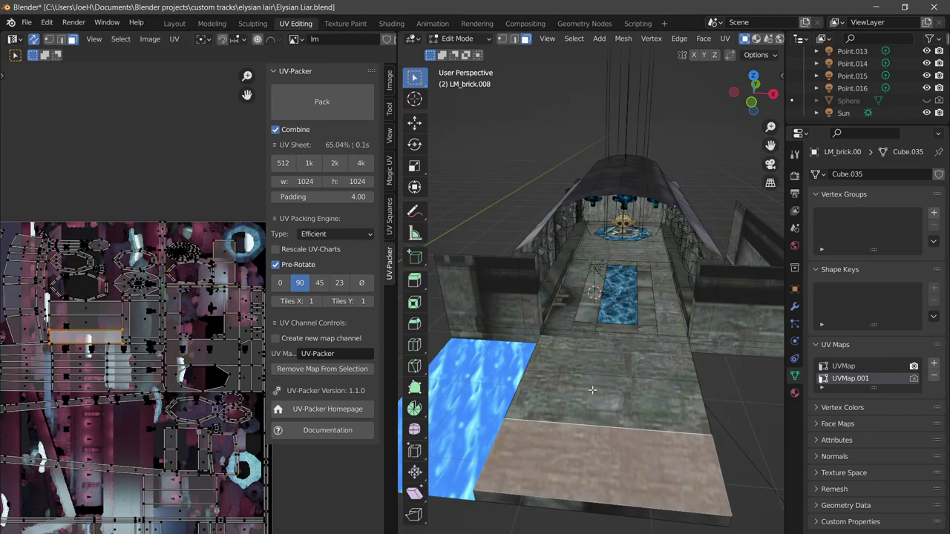
shift+click(589, 405)
shift+click(596, 351)
scroll(523, 327, up, 5)
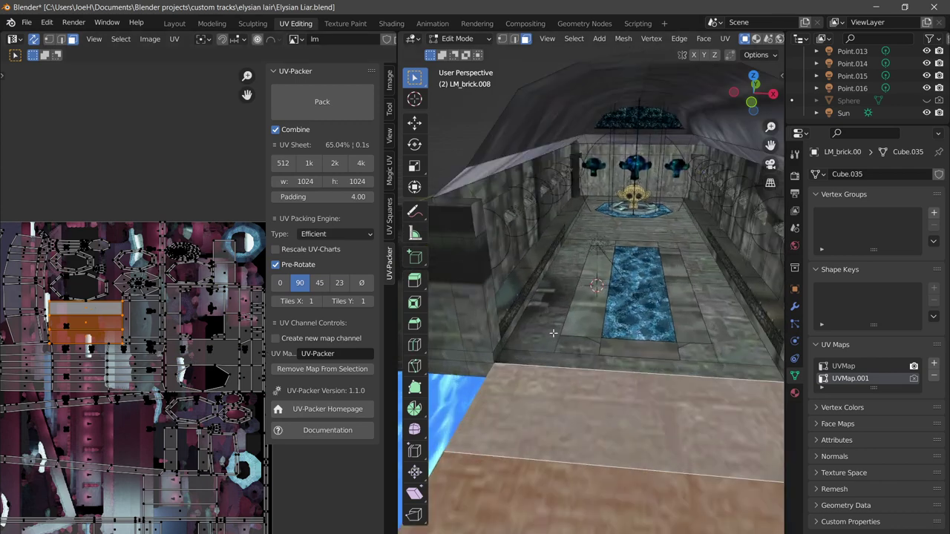
Add the narrow threshold strip and the floor faces around the pool's near end to the selection to compare their UVs
click(583, 385)
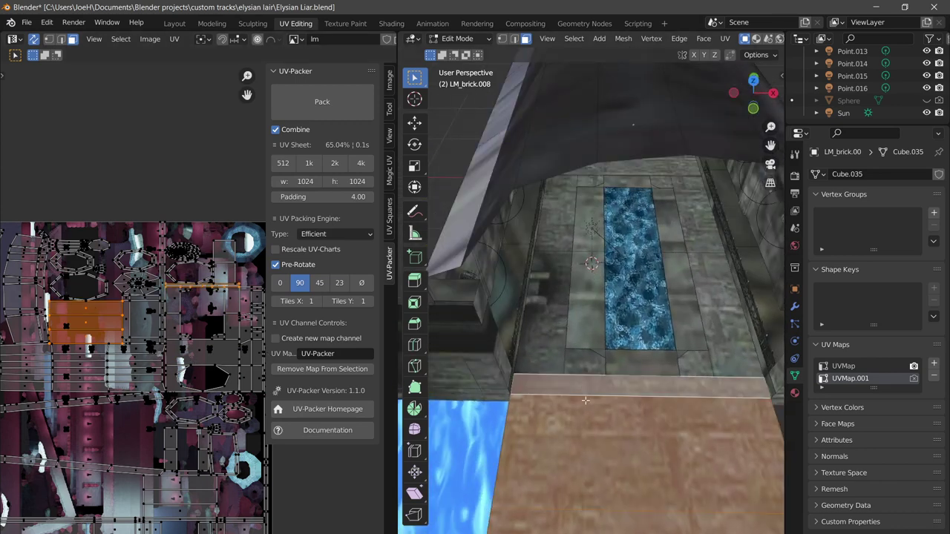
shift+click(585, 372)
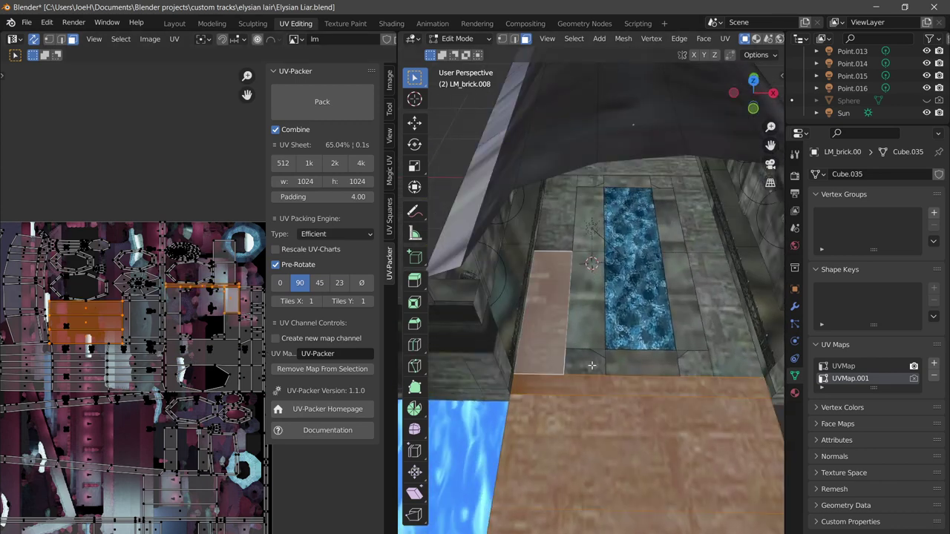
shift+click(638, 365)
shift+click(730, 365)
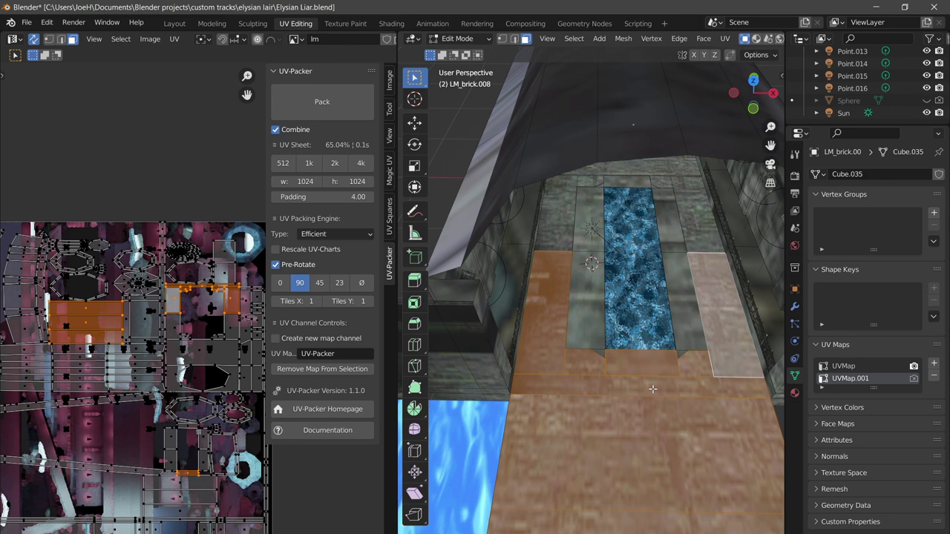
Clear the selection and compare the UV placement of two adjoining entrance floor faces one at a time
key(alt+a)
click(652, 423)
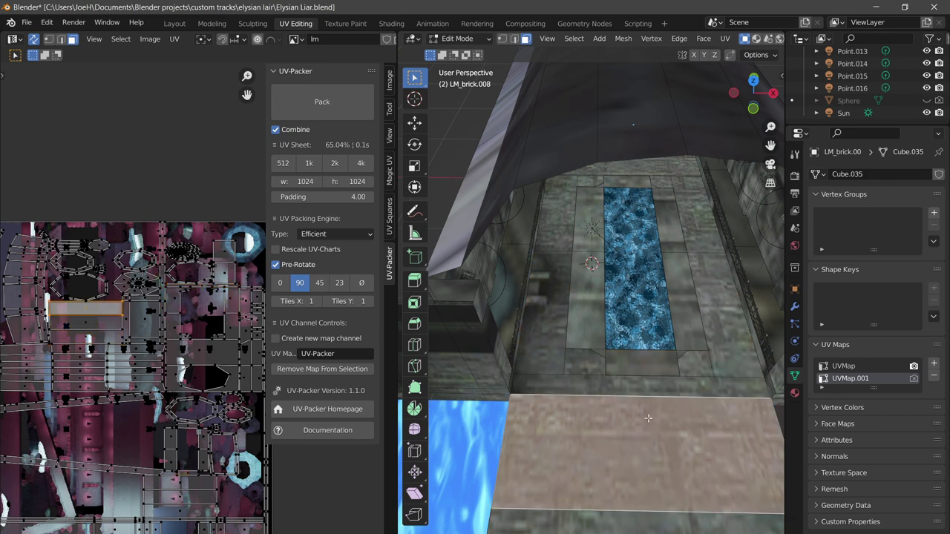
scroll(648, 418, down, 3)
click(617, 481)
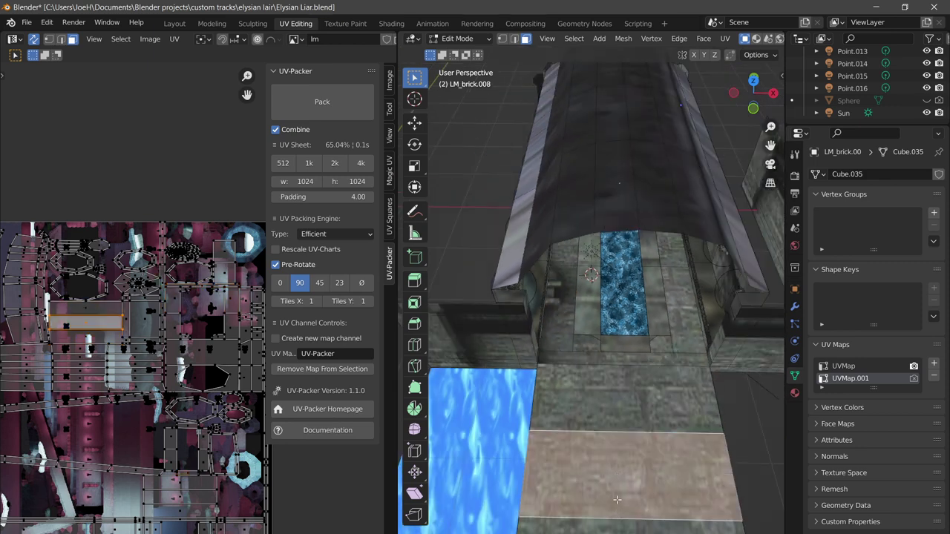
click(633, 420)
scroll(629, 410, up, 1)
middle_drag(629, 409, 628, 369)
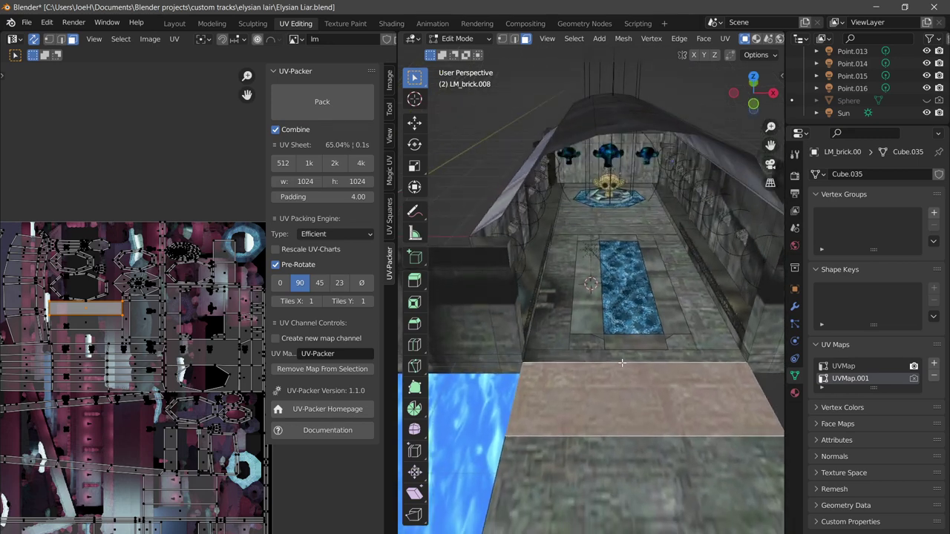
Select every face of the hall mesh so that all its UV islands are selected for packing
scroll(112, 300, down, 8)
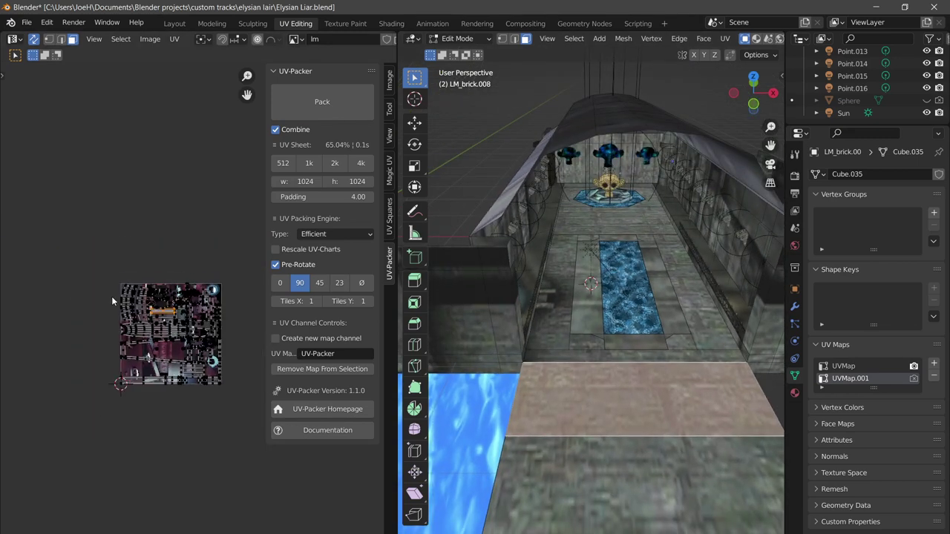
key(a)
scroll(127, 309, up, 3)
key(n)
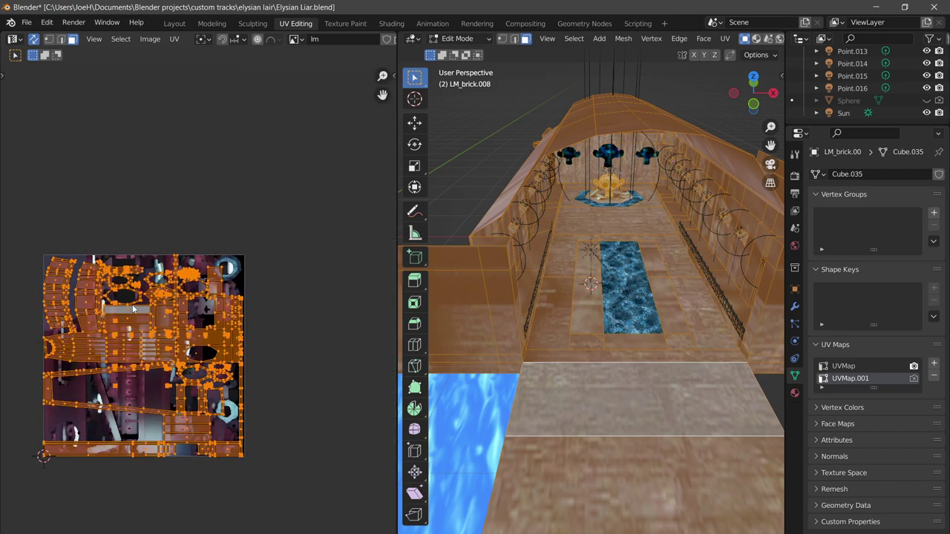
key(n)
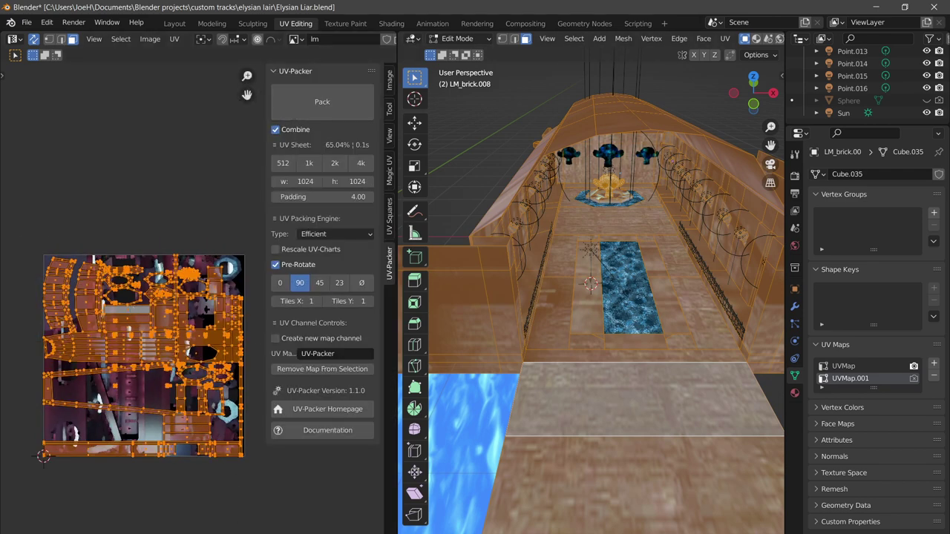
Switch to the browser to view the UV-Packer website and return to Blender
click(184, 533)
click(266, 508)
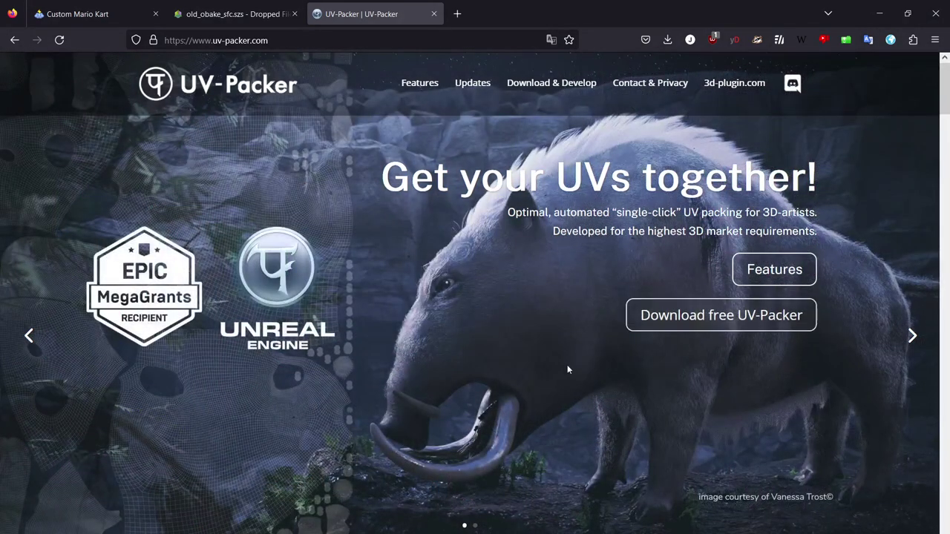
mouse_move(412, 533)
click(337, 511)
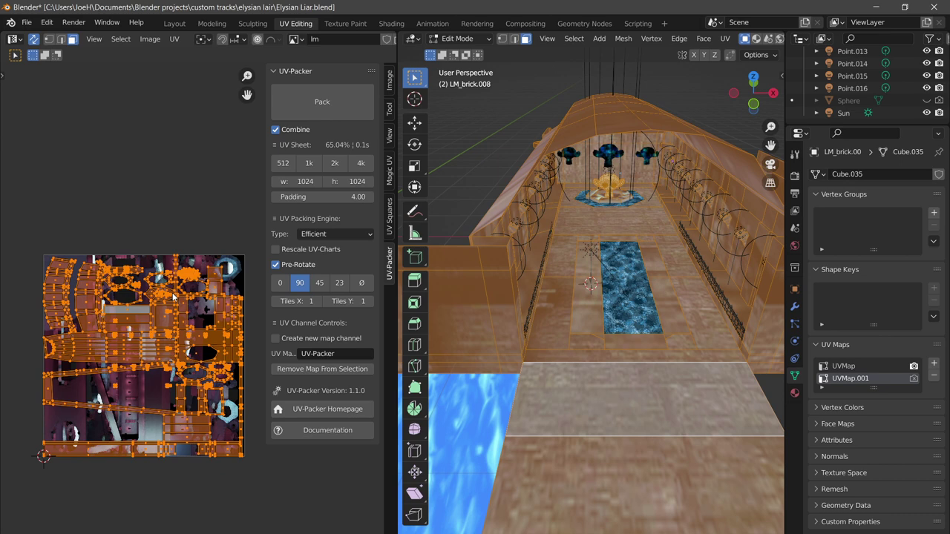
Pack all the selected UV islands with UV-Packer at 1024 × 1024 with 4.00 padding and hide the packing settings
click(289, 108)
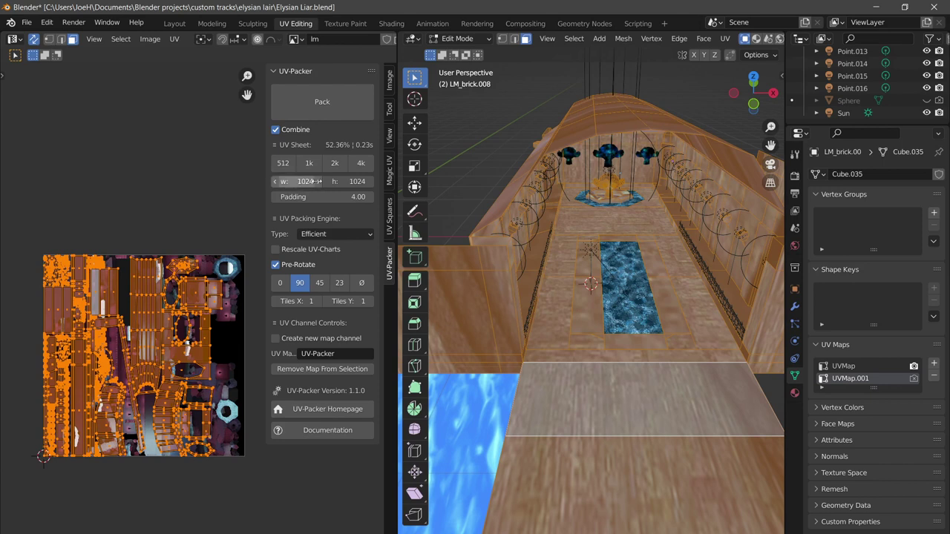
middle_drag(107, 354, 120, 351)
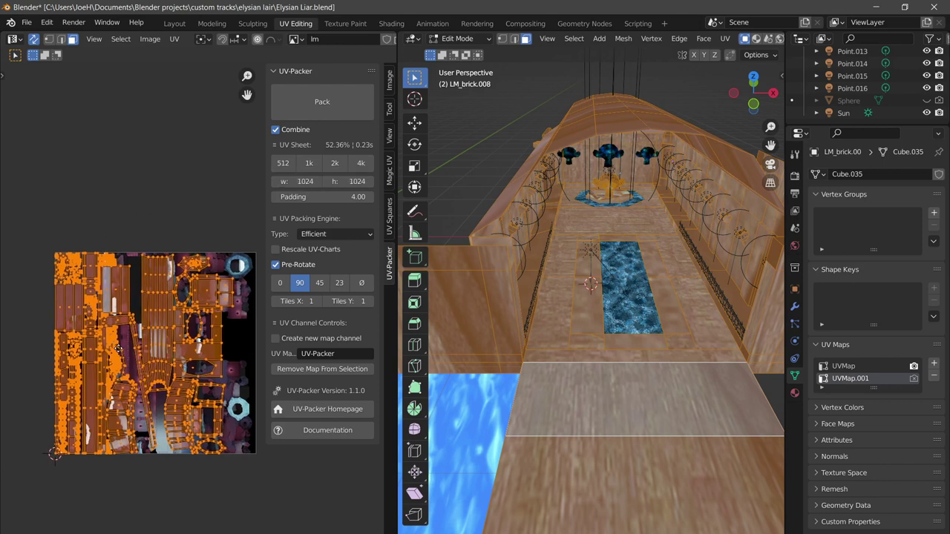
key(n)
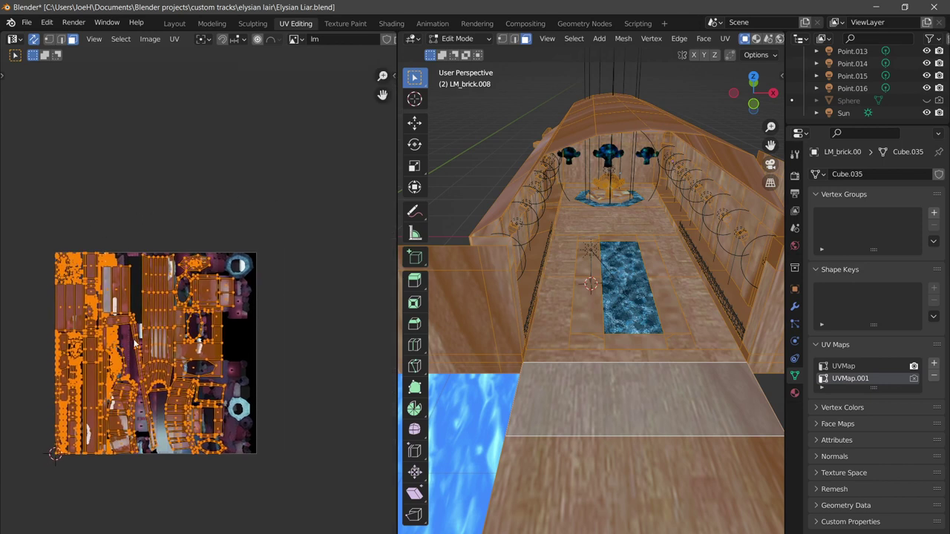
Examine the packed UV layout and the hall interior, looking closely at the dense island with very small faces
middle_drag(494, 355, 569, 253)
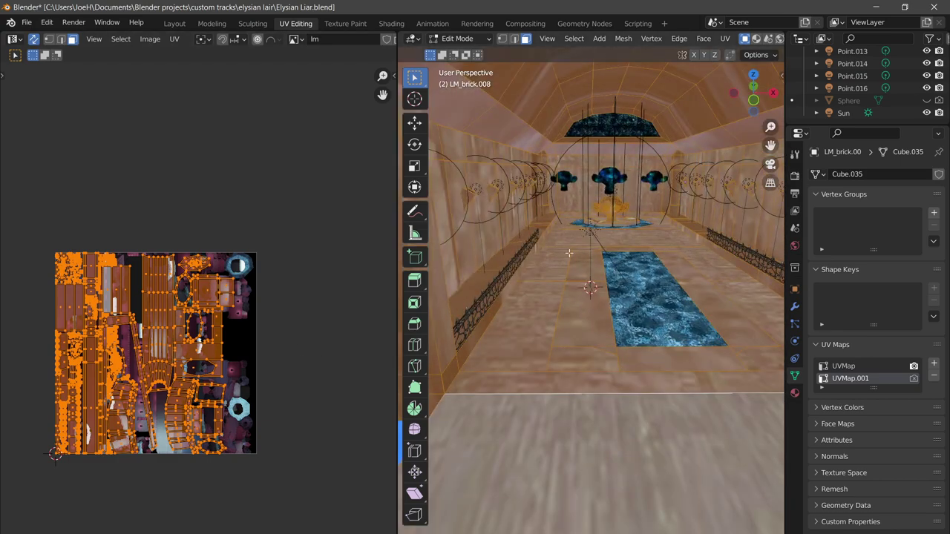
scroll(199, 380, up, 8)
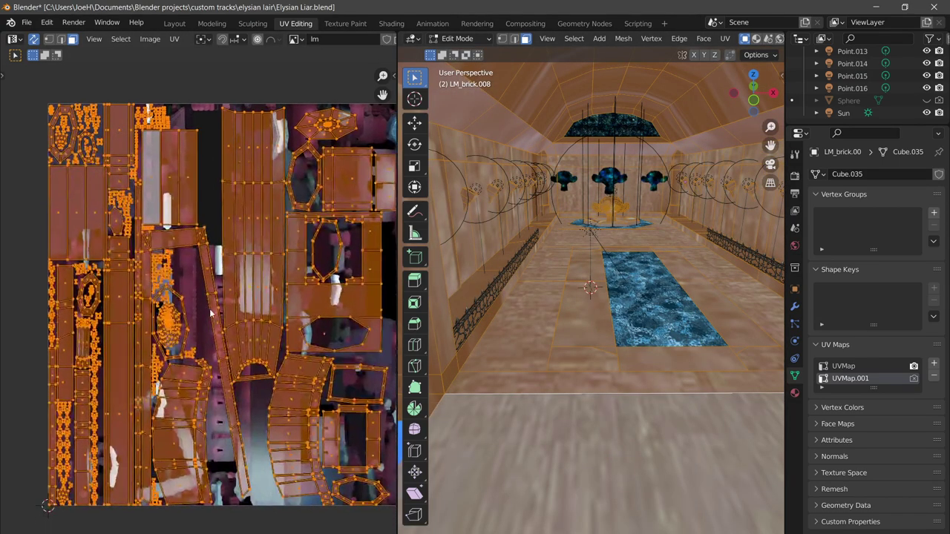
middle_drag(178, 346, 250, 296)
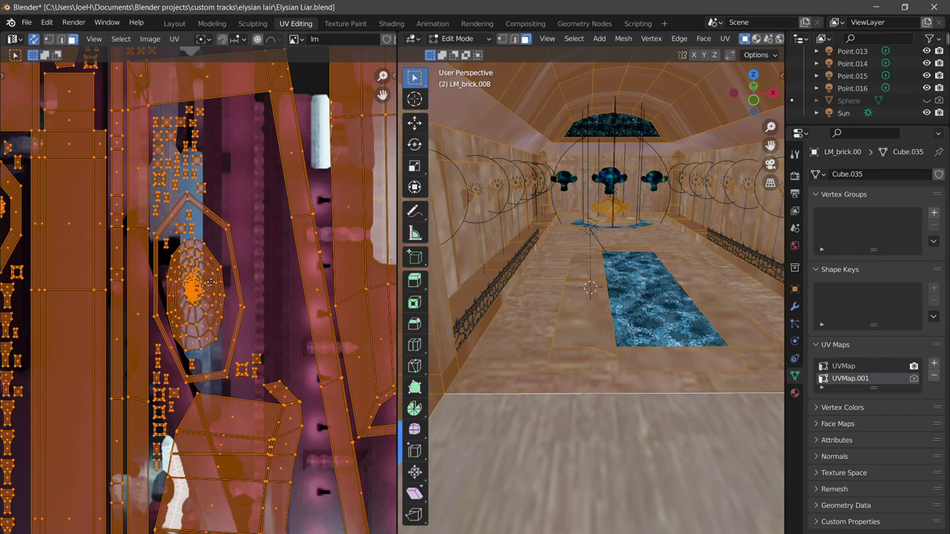
scroll(238, 334, up, 3)
scroll(256, 371, up, 4)
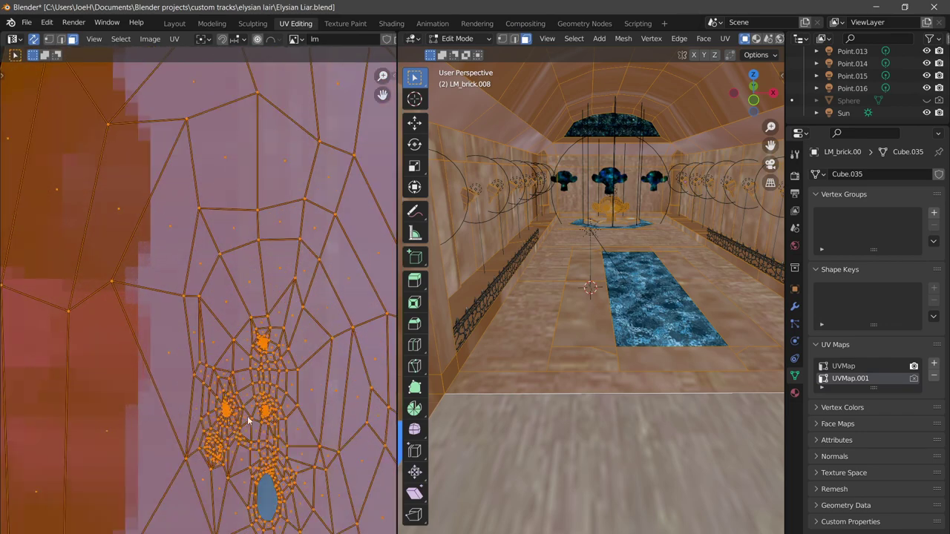
scroll(208, 344, up, 3)
scroll(201, 331, up, 5)
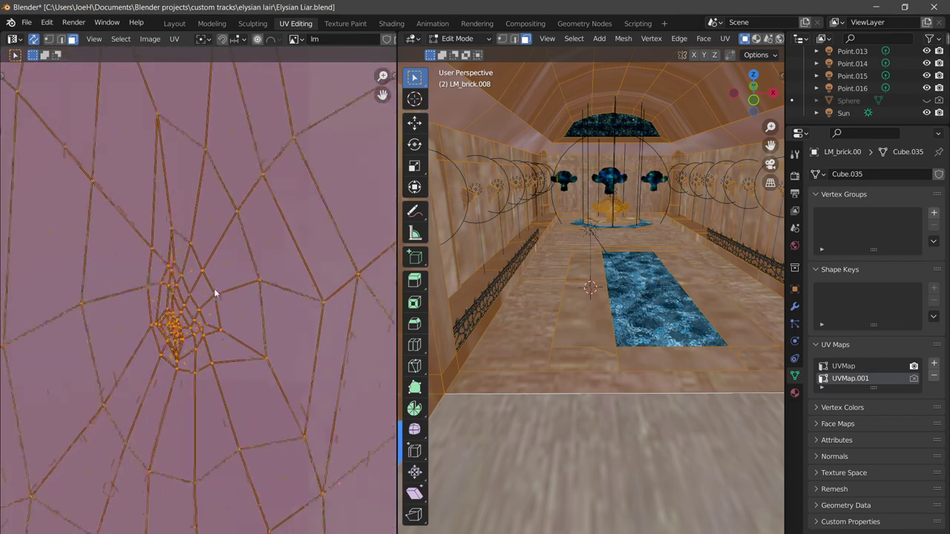
scroll(153, 339, up, 3)
click(154, 340)
scroll(191, 319, down, 10)
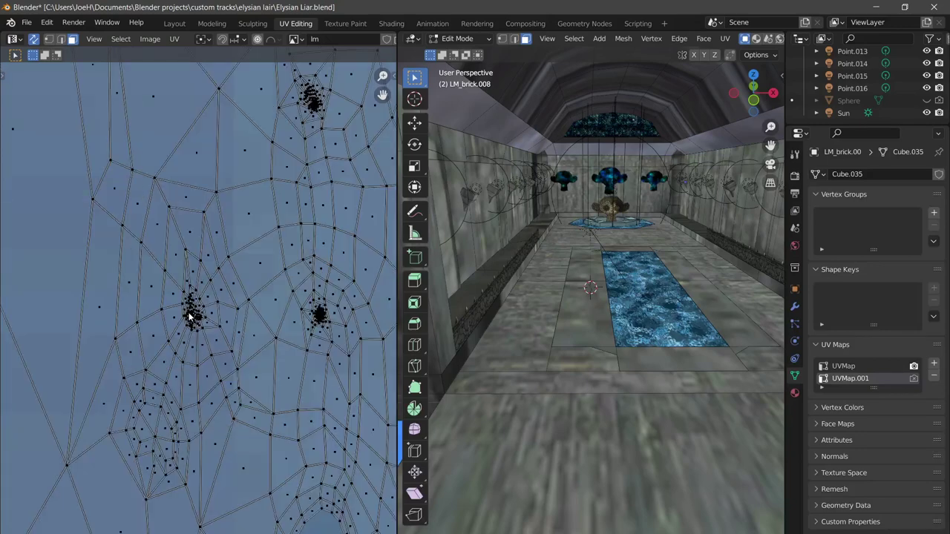
scroll(206, 315, down, 3)
scroll(207, 315, up, 3)
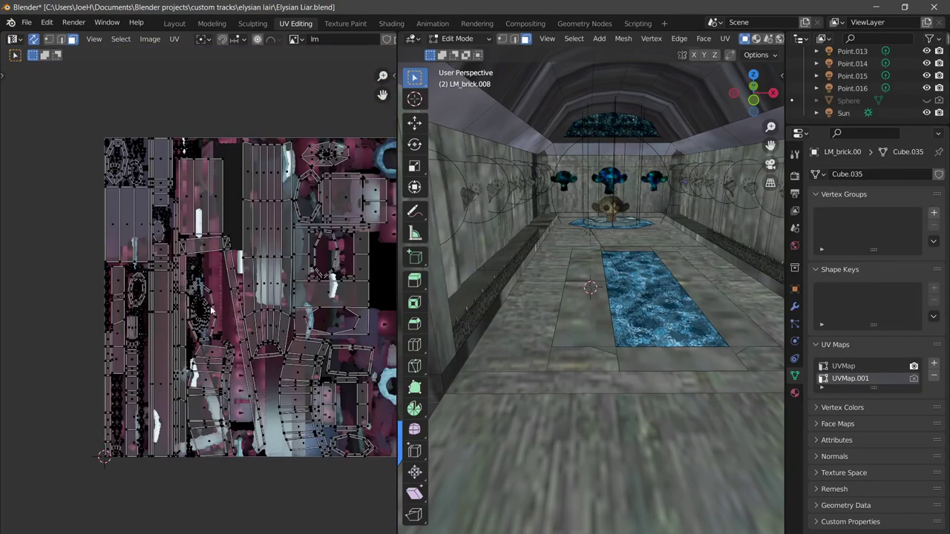
middle_drag(215, 308, 189, 316)
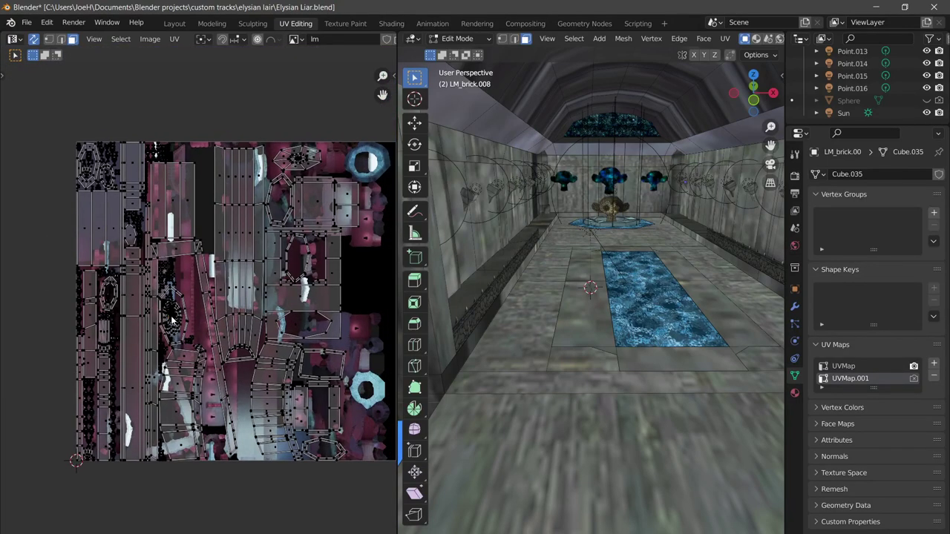
Select the whole dense UV island and frame the golden monkey head it belongs to in the 3D view
key(l)
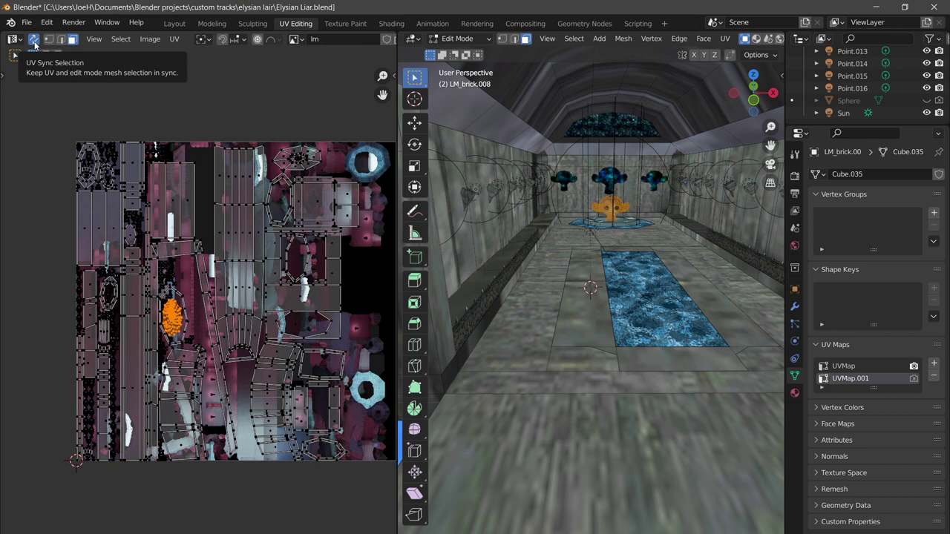
scroll(184, 312, up, 4)
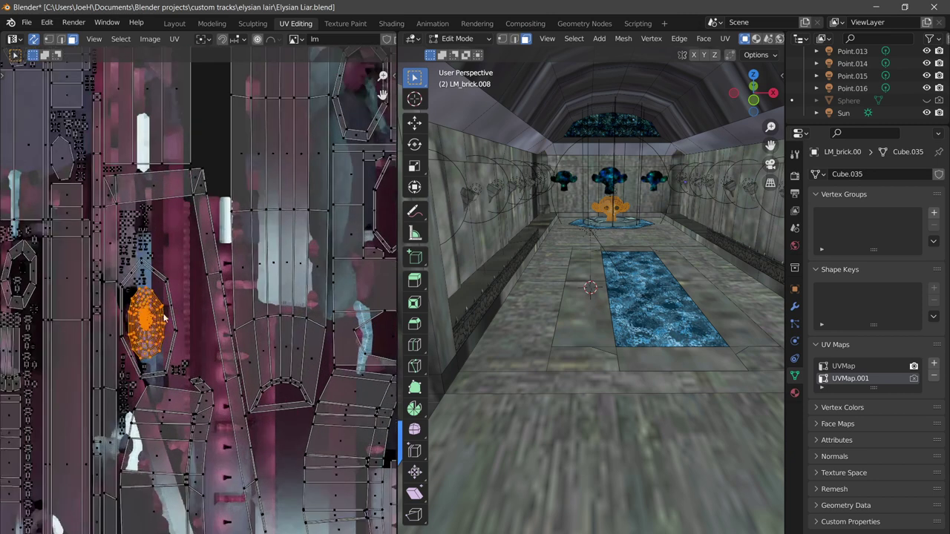
click(140, 329)
key(l)
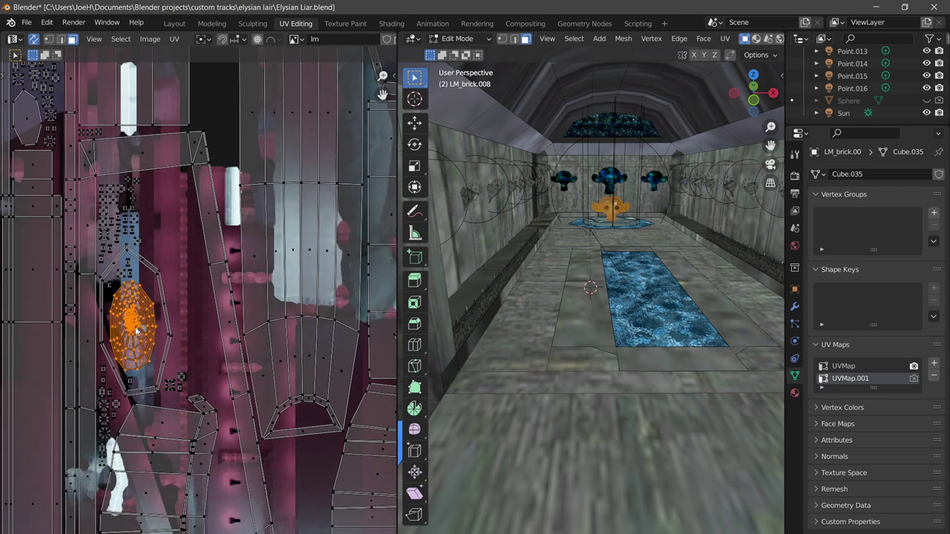
key(KP_Decimal)
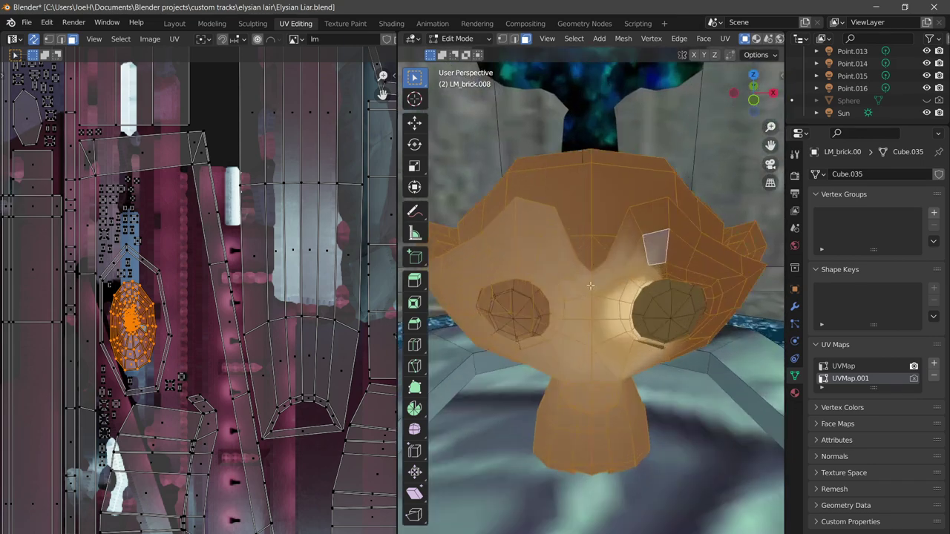
Examine the monkey head and compare its faces with the crowded centre of its UV island
middle_drag(618, 291, 539, 318)
scroll(132, 357, up, 4)
middle_drag(129, 352, 260, 344)
scroll(260, 344, up, 2)
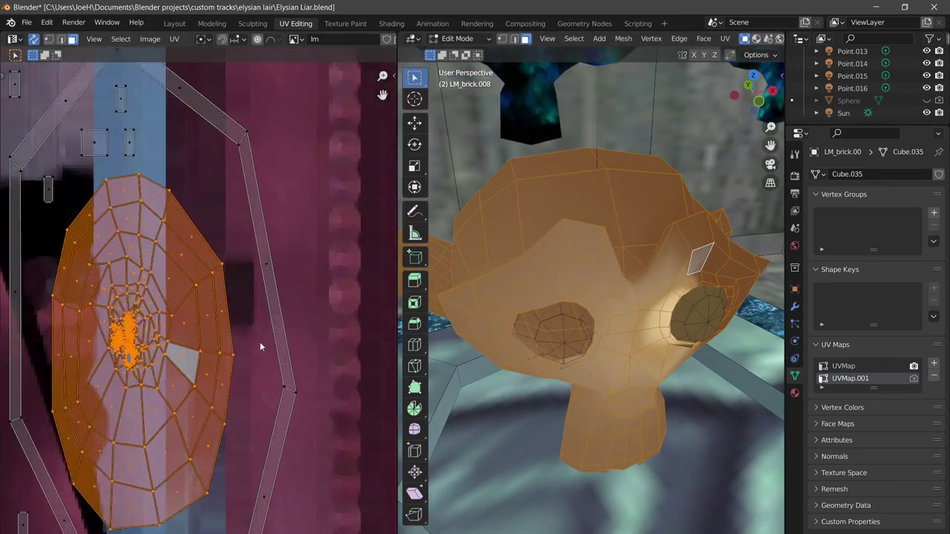
scroll(259, 344, up, 2)
middle_drag(186, 360, 318, 320)
scroll(317, 321, down, 5)
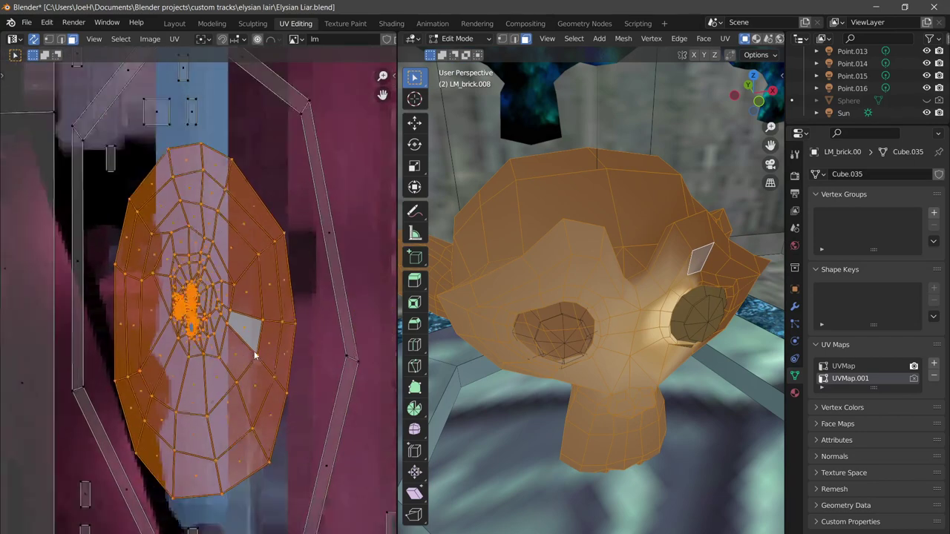
Try a regular Unwrap on the selected monkey head faces and test scaling down the resulting UV island
key(u)
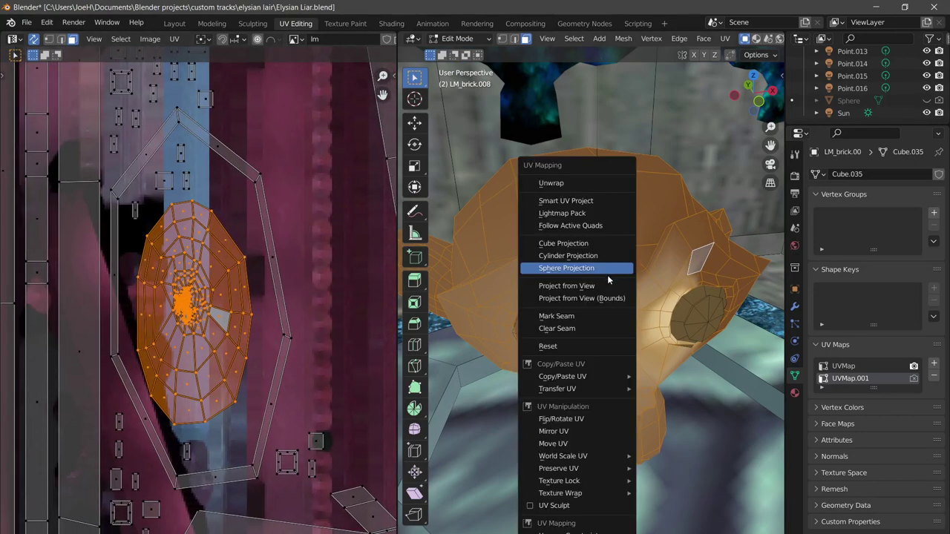
click(610, 269)
key(u)
click(567, 178)
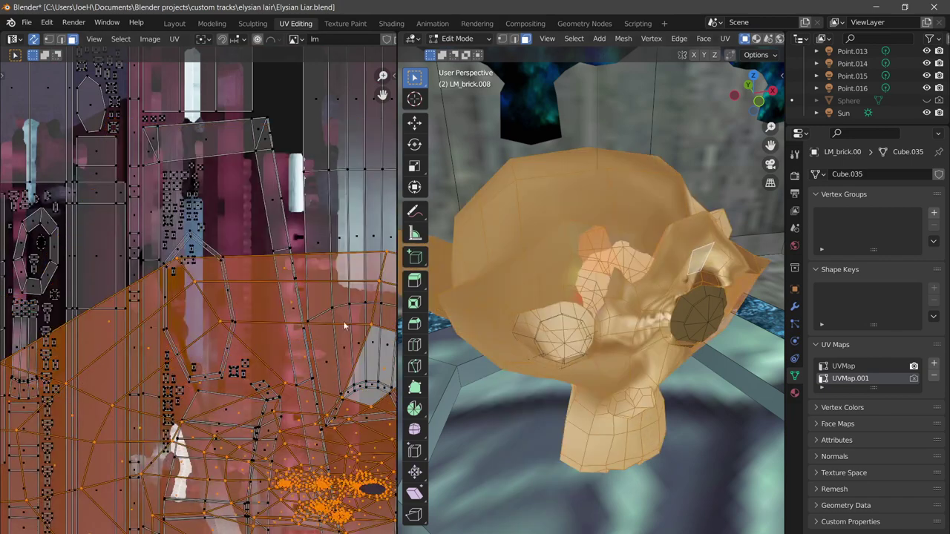
scroll(205, 338, down, 4)
middle_drag(223, 349, 165, 330)
key(s)
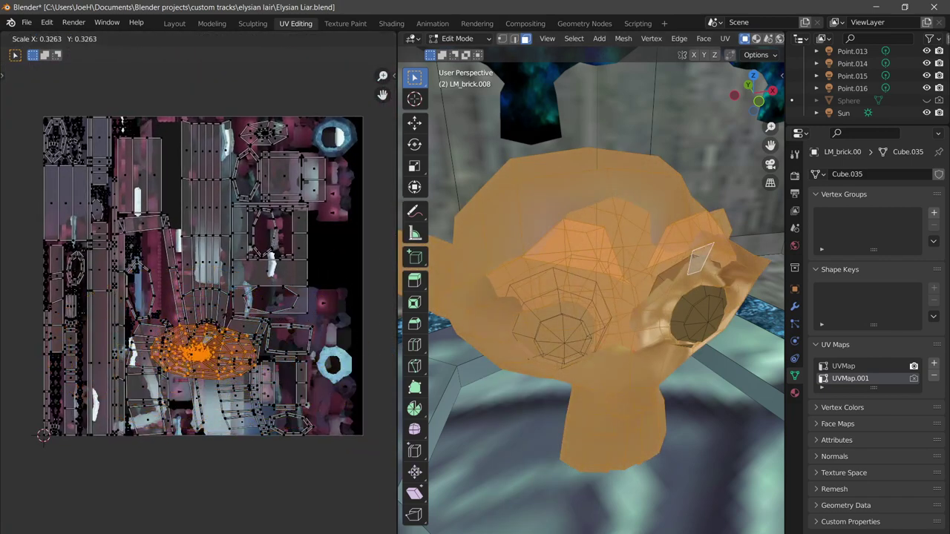
right_click(676, 282)
Unwrap the selected monkey head faces with Smart UV Project
key(u)
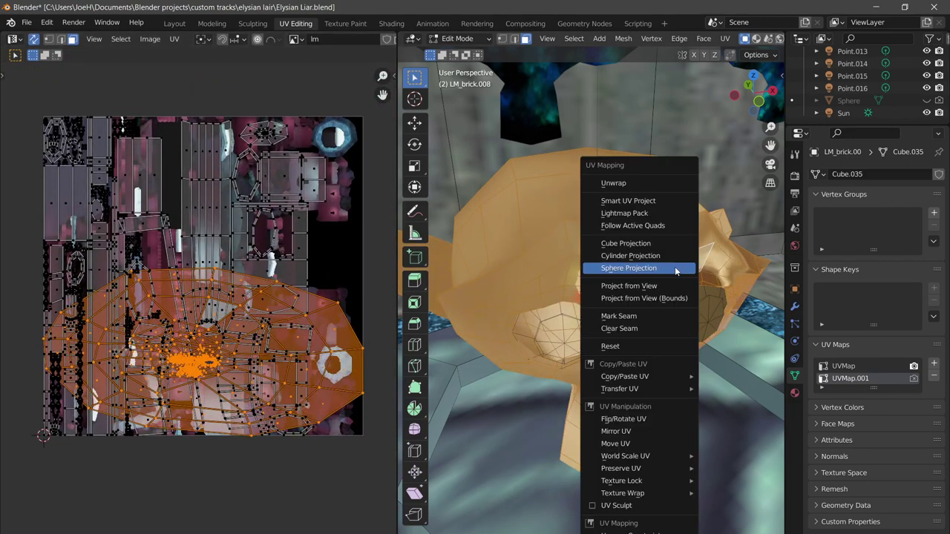
click(676, 270)
click(648, 365)
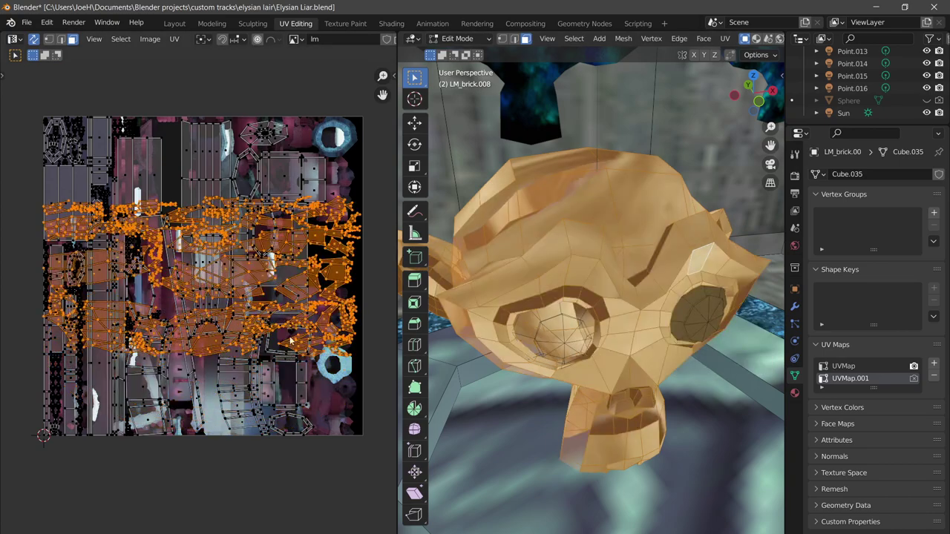
Switch to edge selection and pick the edge loop along the middle of the monkey head
key(s)
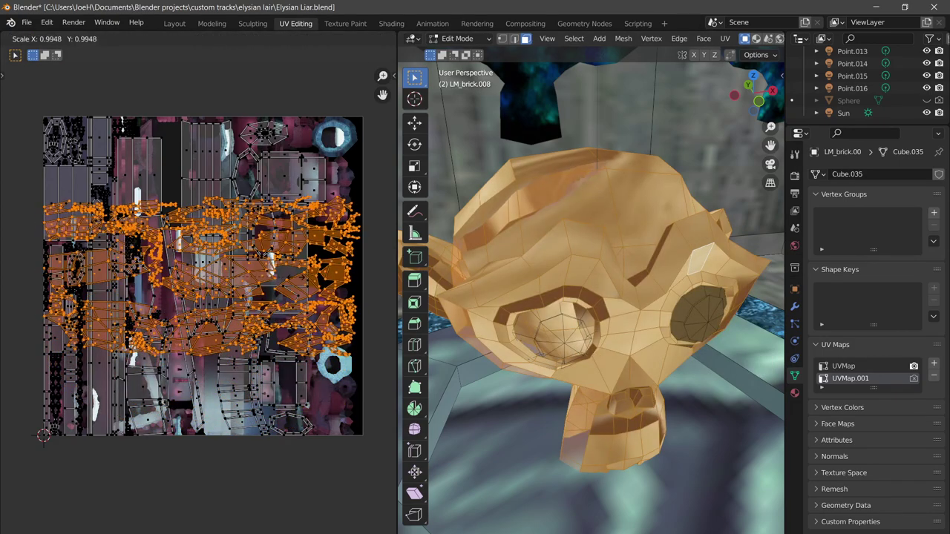
key(Escape)
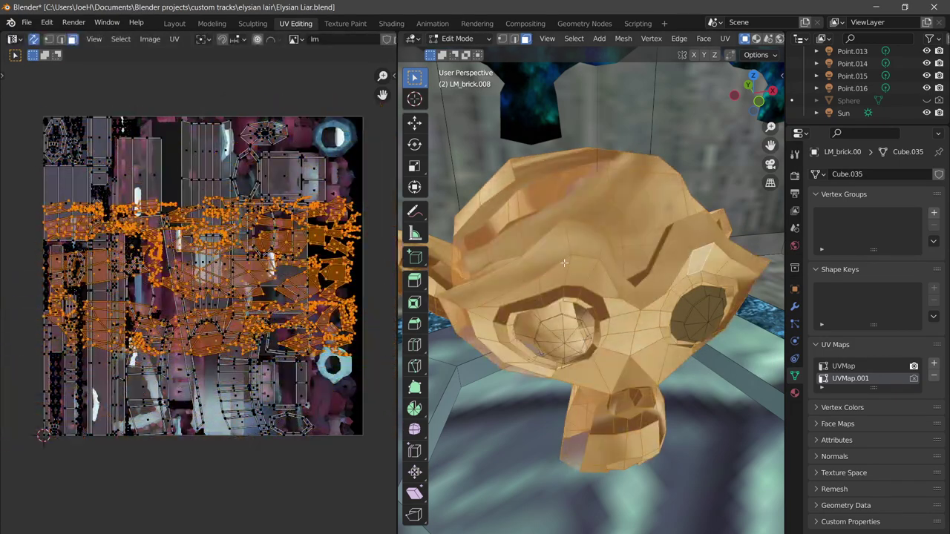
middle_drag(637, 289, 620, 295)
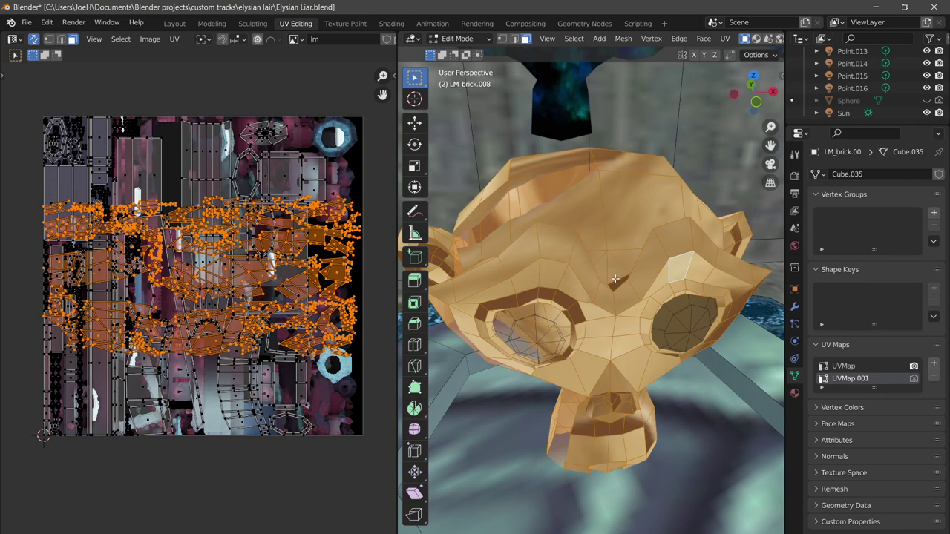
click(608, 262)
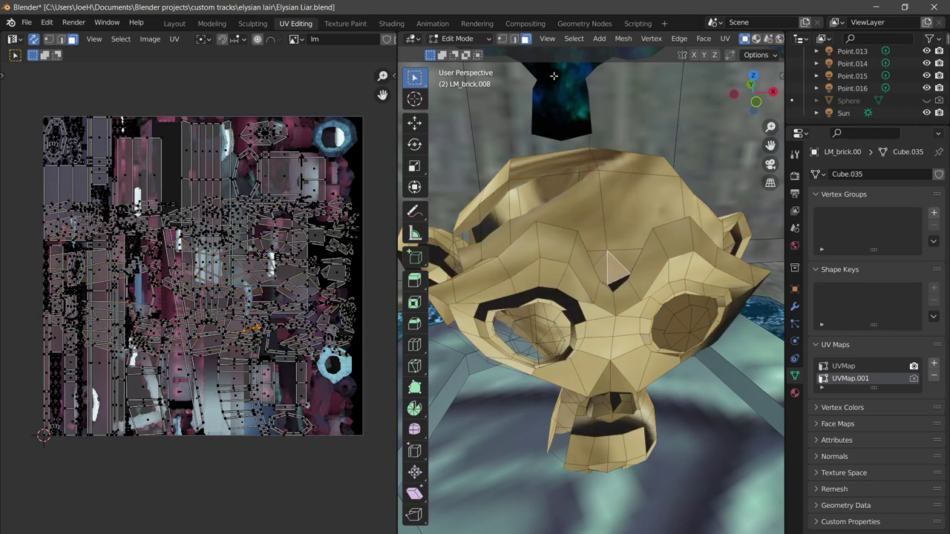
click(515, 39)
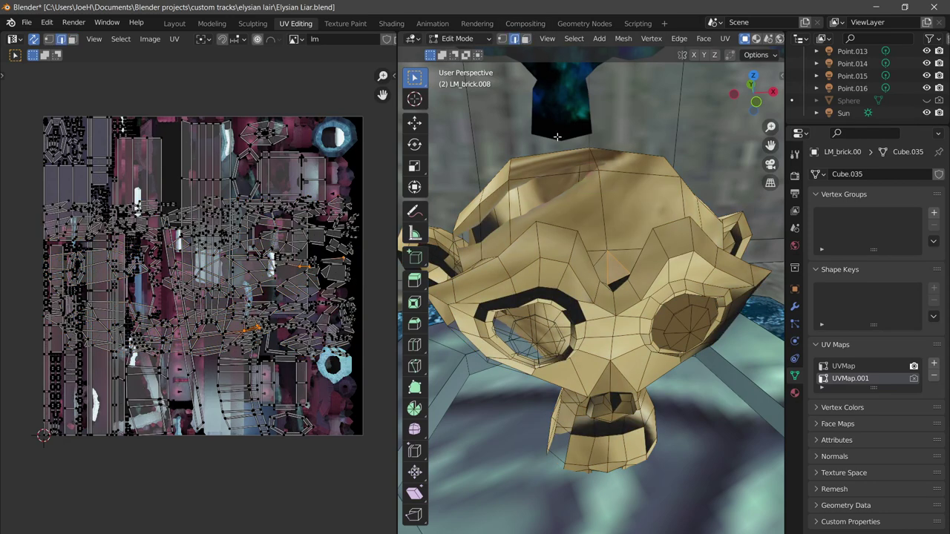
alt+click(601, 212)
mouse_move(609, 249)
middle_down()
mouse_move(627, 202)
mouse_move(613, 251)
middle_up()
key(g)
right_click(625, 200)
Select the whole connected monkey head and unwrap it with Cylinder Projection
click(612, 251)
key(a)
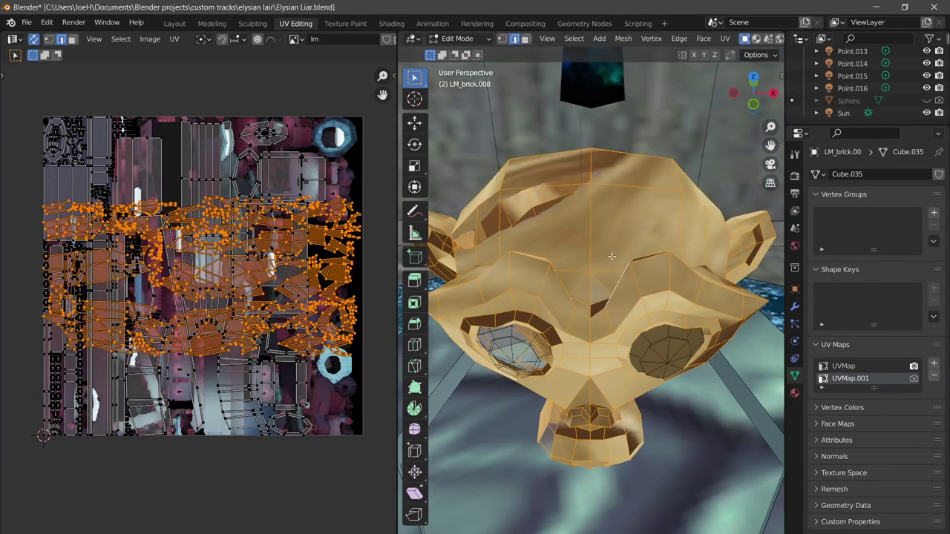
key(u)
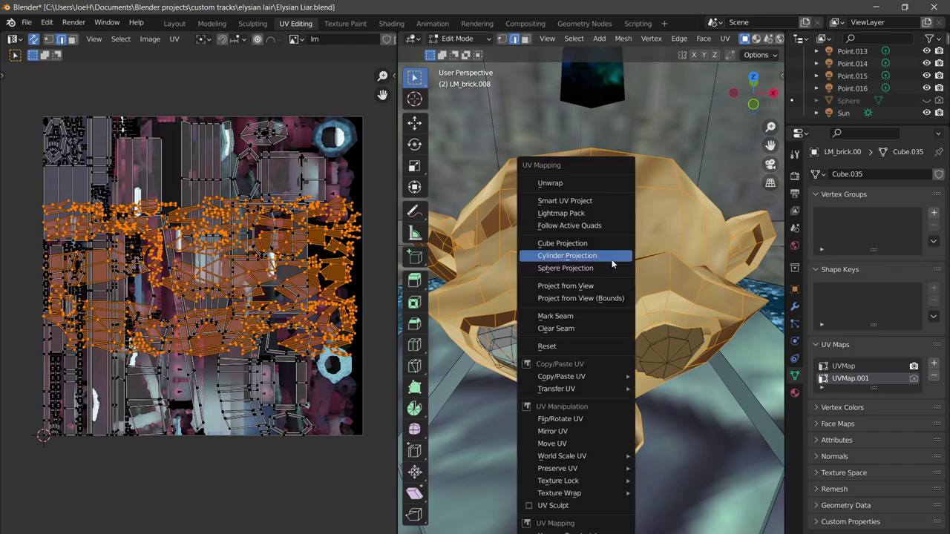
click(612, 259)
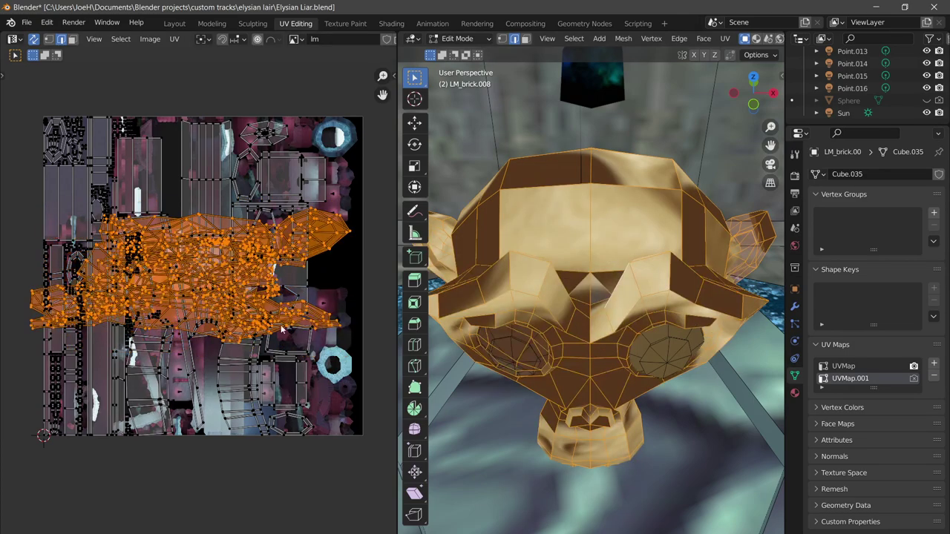
Isolate a single linked island within the monkey head's projected UVs to check how they overlap
key(s)
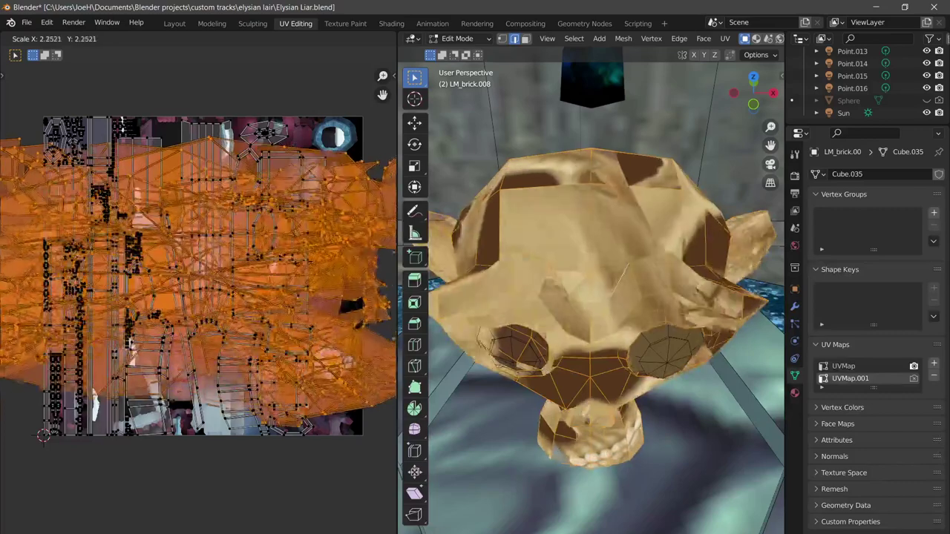
right_click(320, 274)
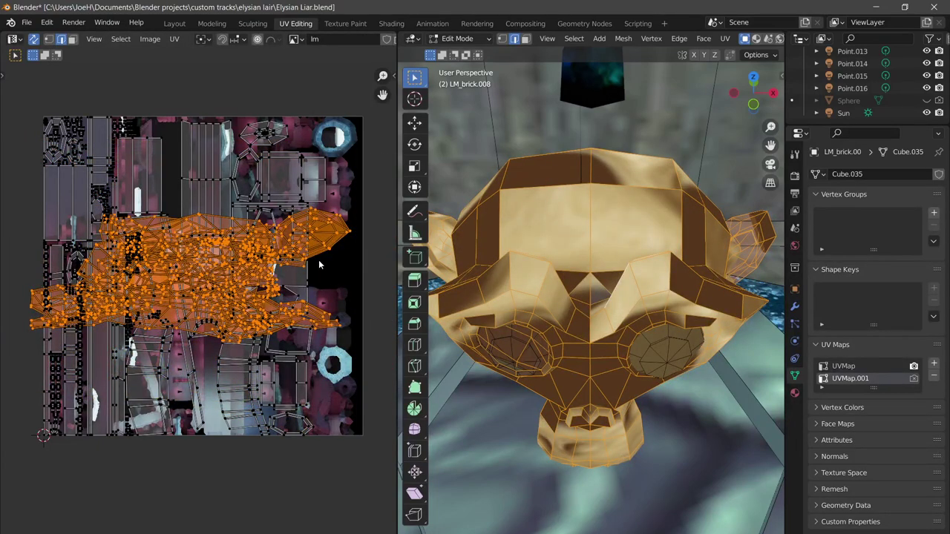
key(a)
click(224, 262)
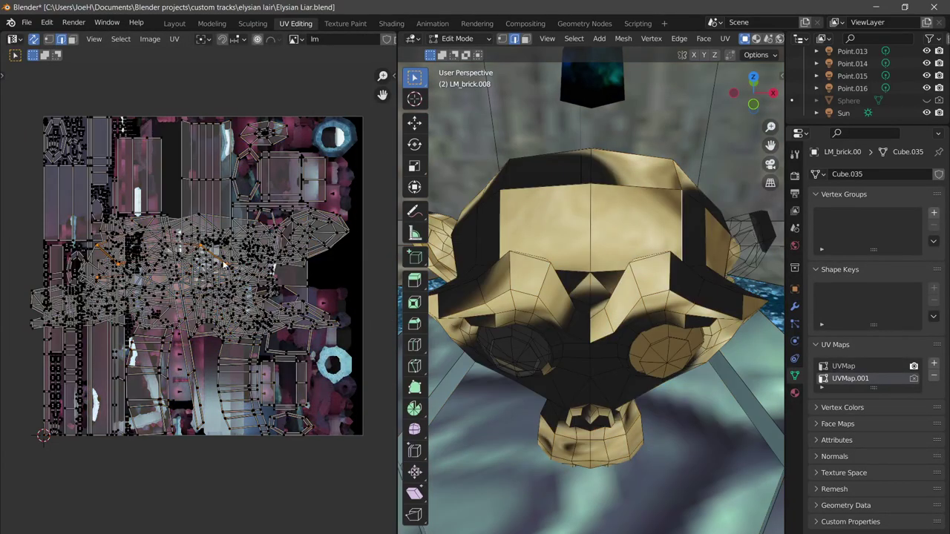
click(199, 220)
click(196, 217)
key(l)
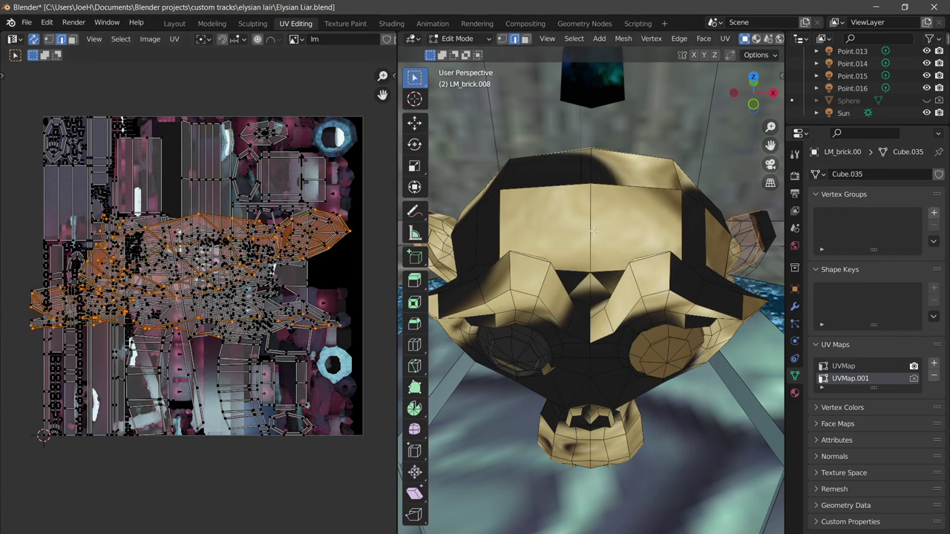
Select the whole monkey head again and scale its UVs down to less than half their size
click(594, 230)
key(a)
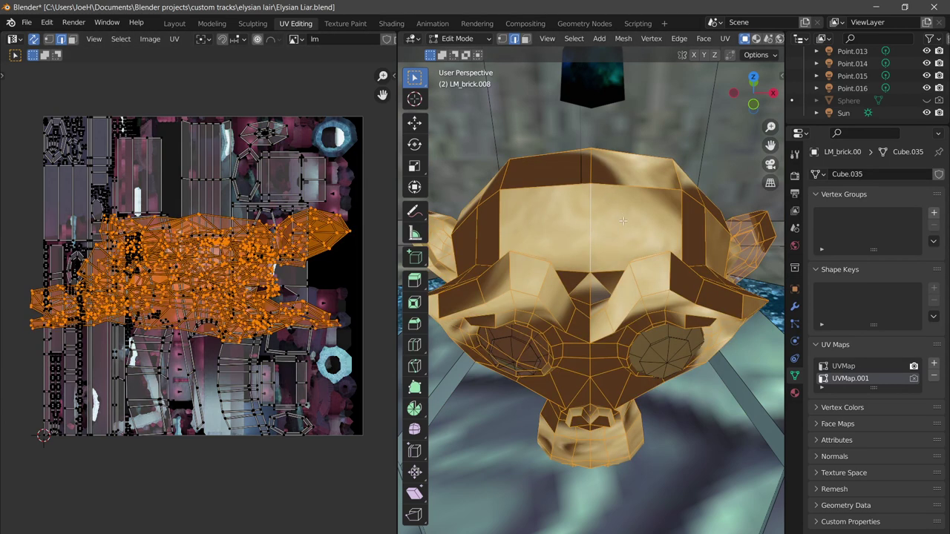
key(s)
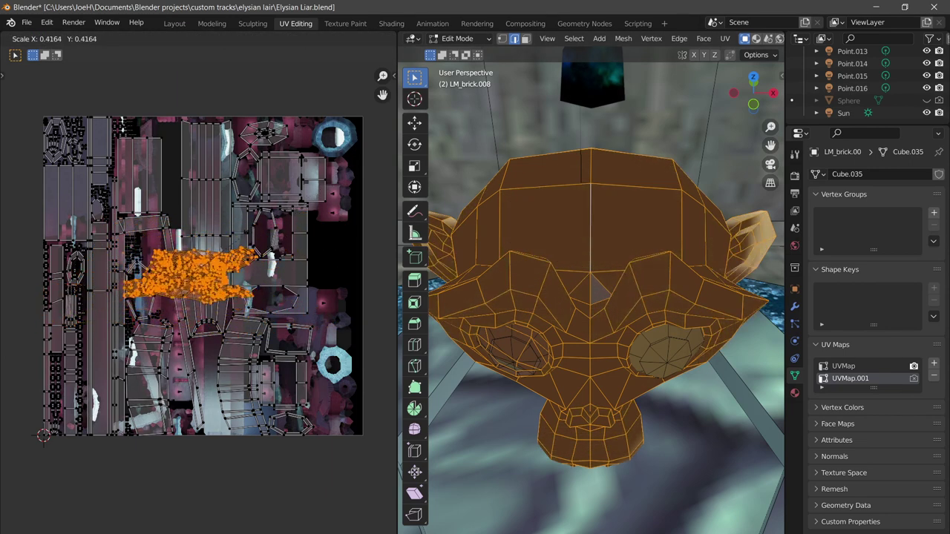
click(263, 226)
Enlarge the monkey head's UVs past the edges of the UV square and pack the whole mesh with UV-Packer
key(n)
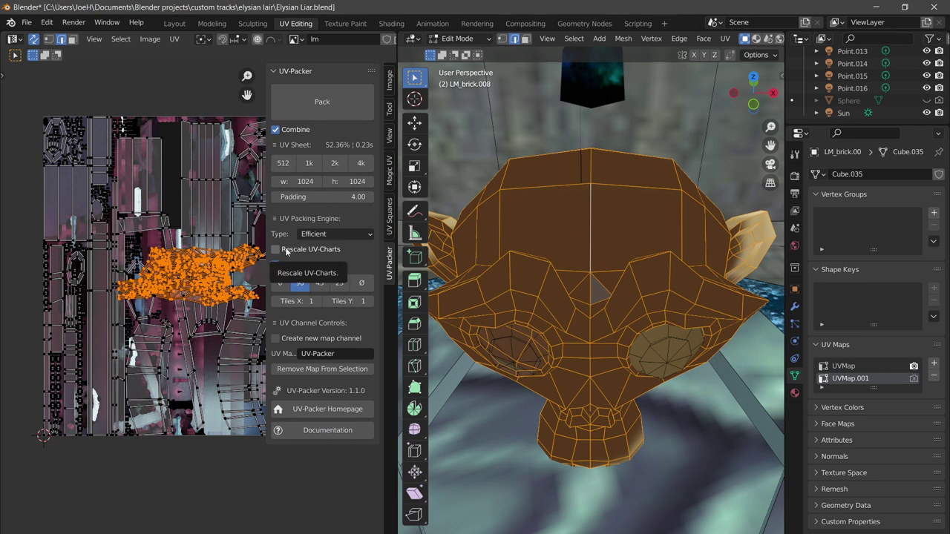
scroll(199, 281, down, 3)
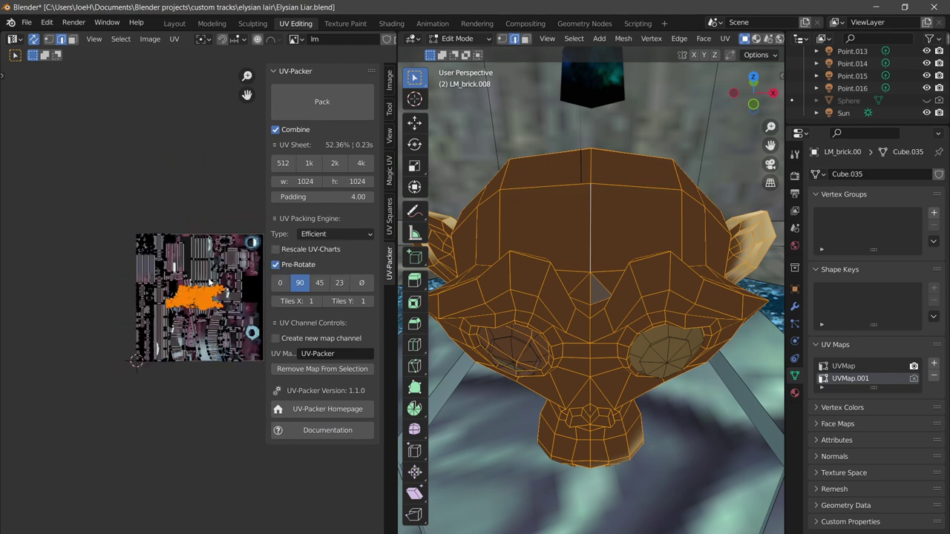
key(s)
click(221, 258)
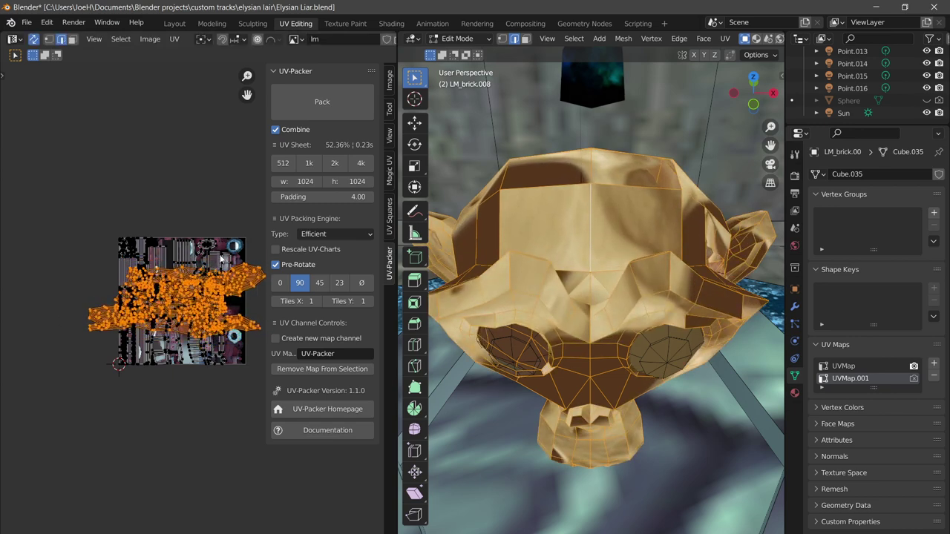
click(320, 106)
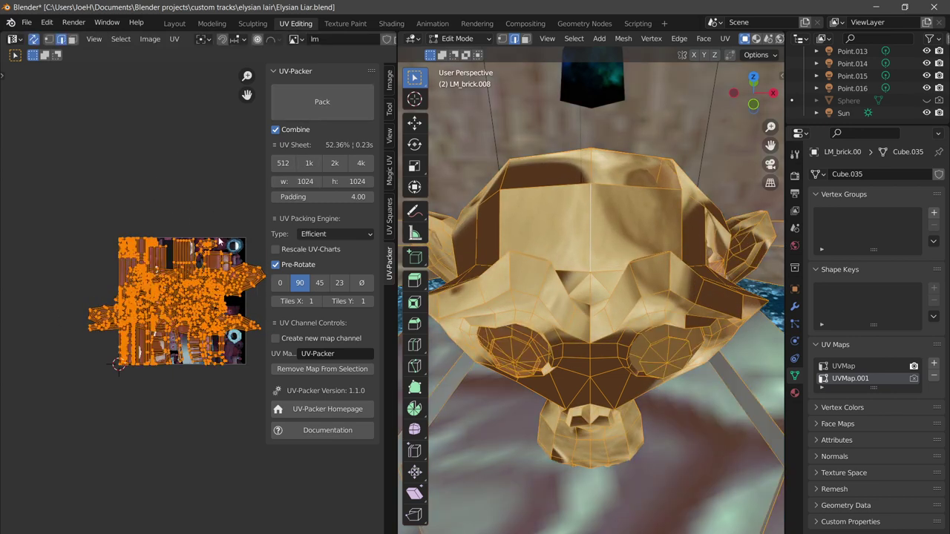
click(338, 100)
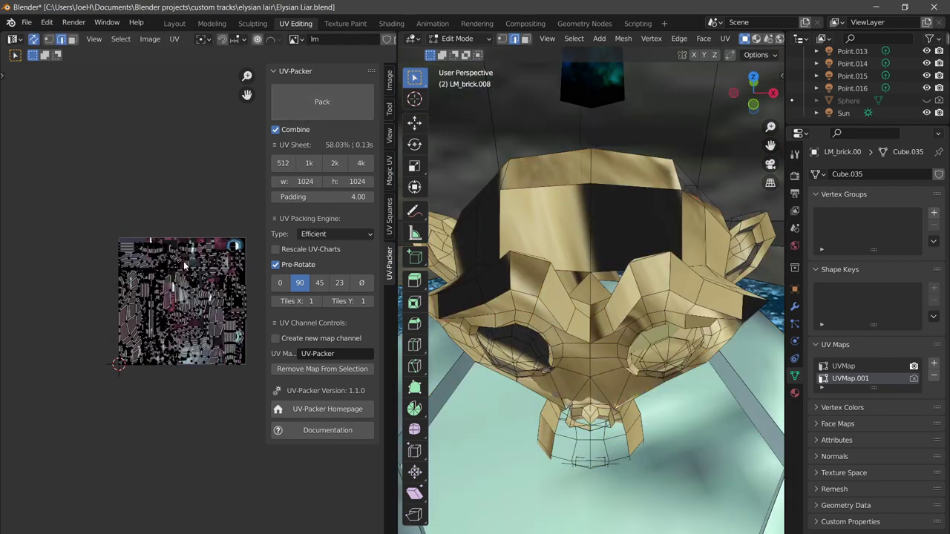
Select the tall packed island with its linked UVs and compare its size with the surrounding islands
scroll(184, 266, up, 4)
middle_drag(181, 282, 227, 305)
click(74, 332)
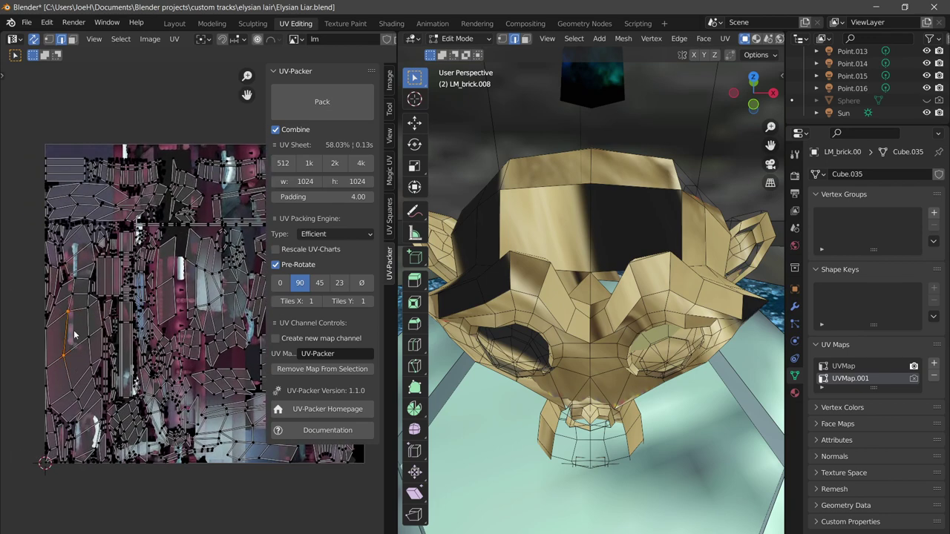
key(l)
scroll(147, 290, down, 2)
middle_drag(157, 282, 136, 285)
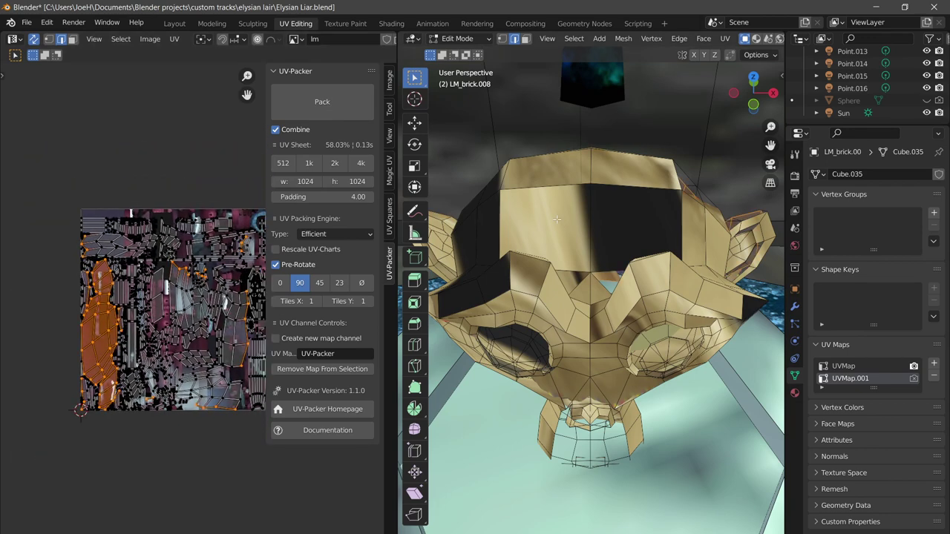
Scale the whole monkey head's UVs to about 0.16 and repack all islands with UV-Packer
key(l)
middle_drag(200, 327, 149, 315)
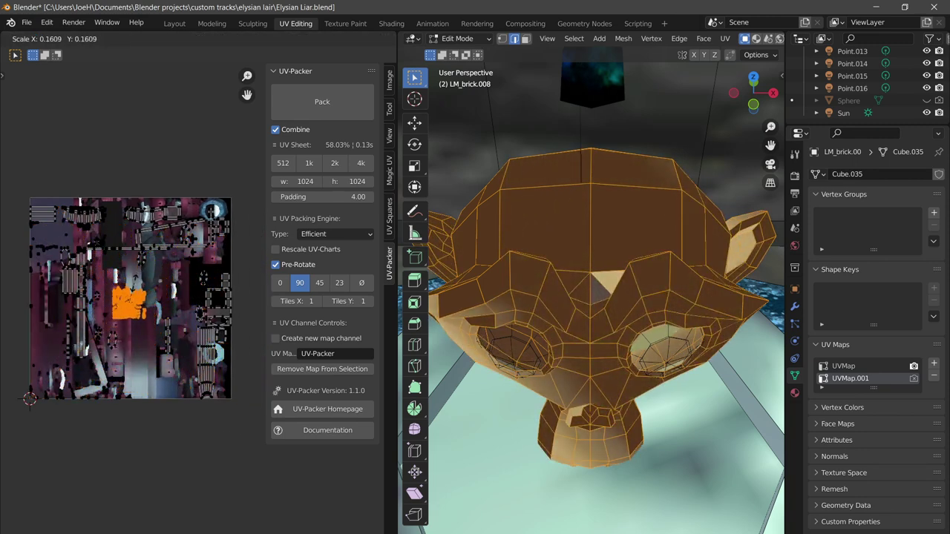
click(322, 102)
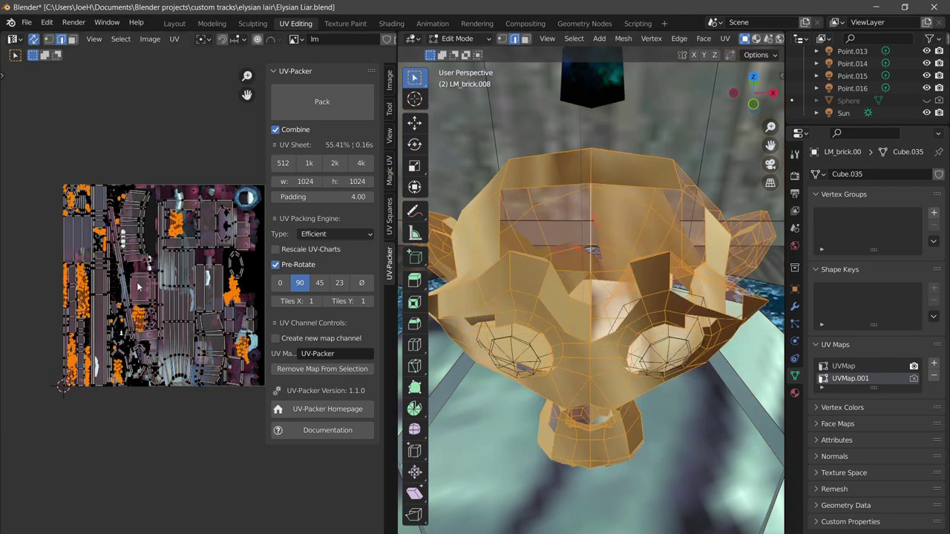
scroll(141, 288, up, 5)
scroll(141, 288, down, 6)
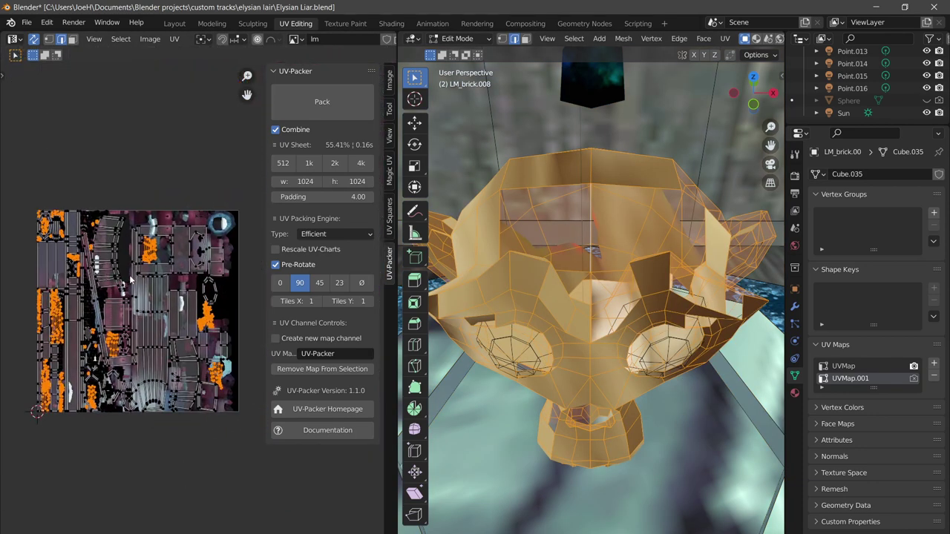
Select the long UV island of the hall's arched ceiling and scale it down to about a third of its size
click(169, 308)
click(156, 308)
key(l)
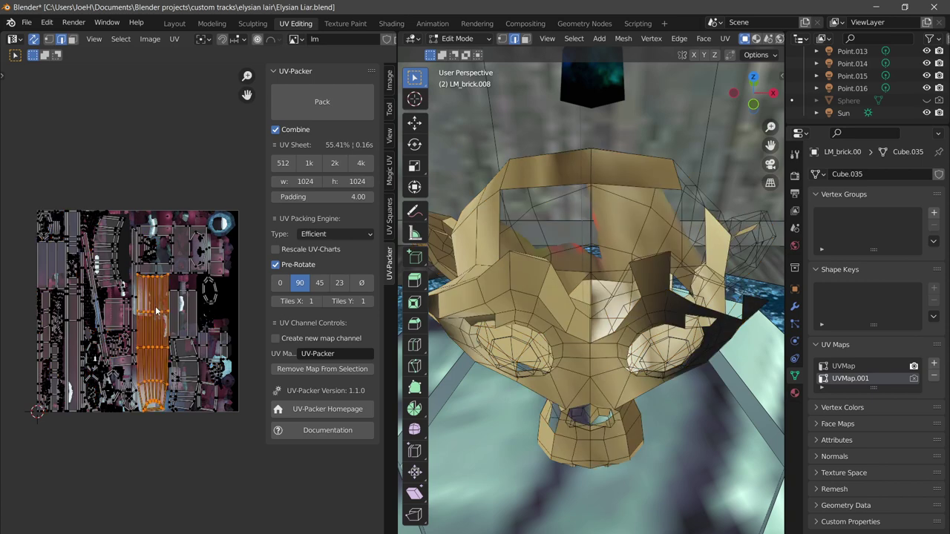
scroll(611, 256, down, 14)
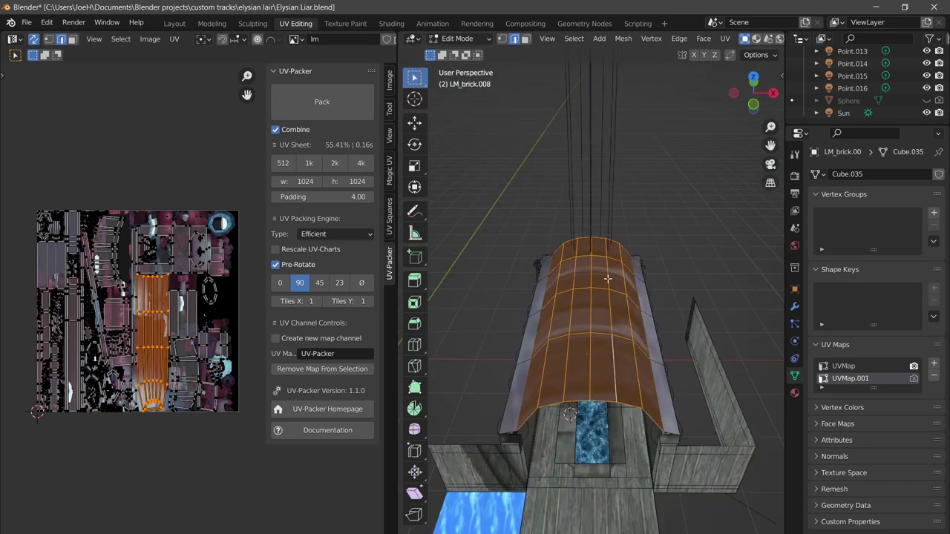
middle_drag(609, 279, 604, 221)
scroll(604, 221, up, 4)
middle_drag(595, 282, 598, 235)
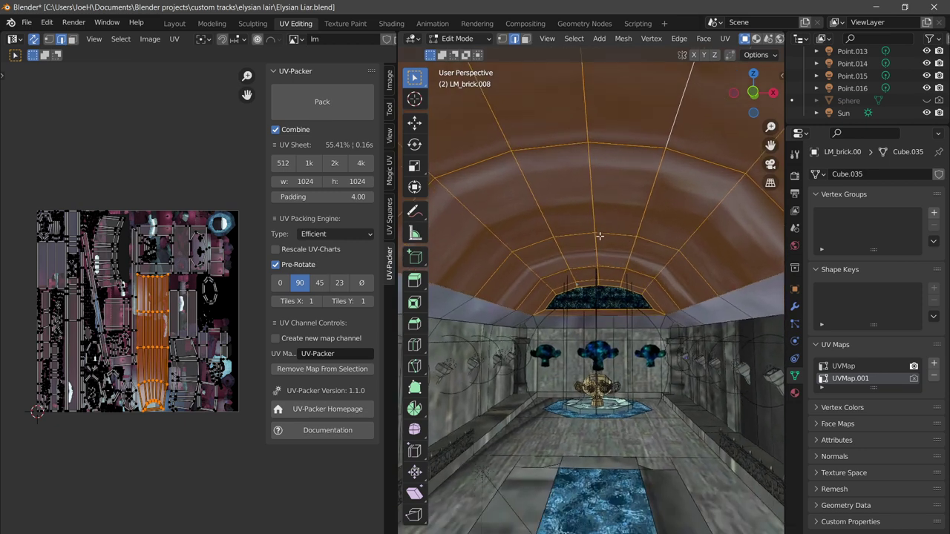
key(s)
click(169, 319)
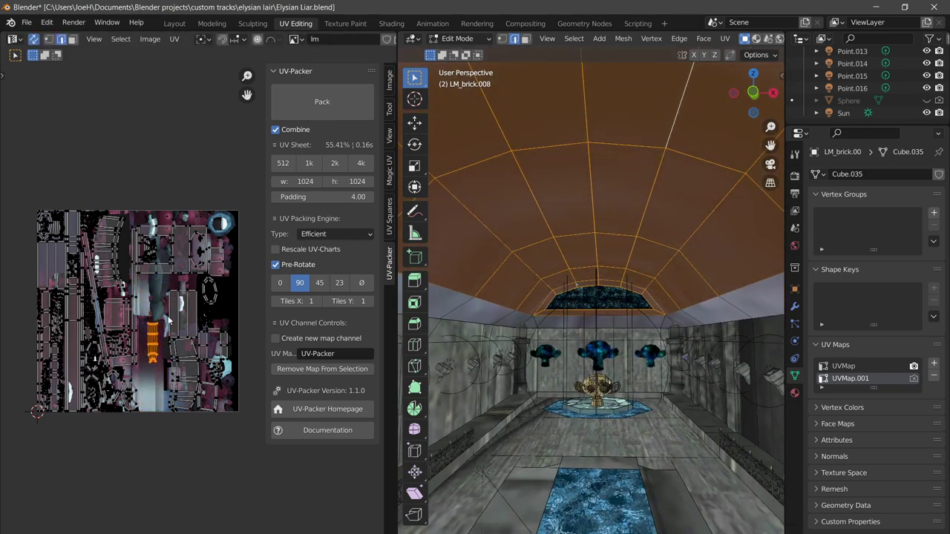
Select the UV island beside the ceiling's and locate the hall surface it belongs to
click(194, 320)
click(195, 321)
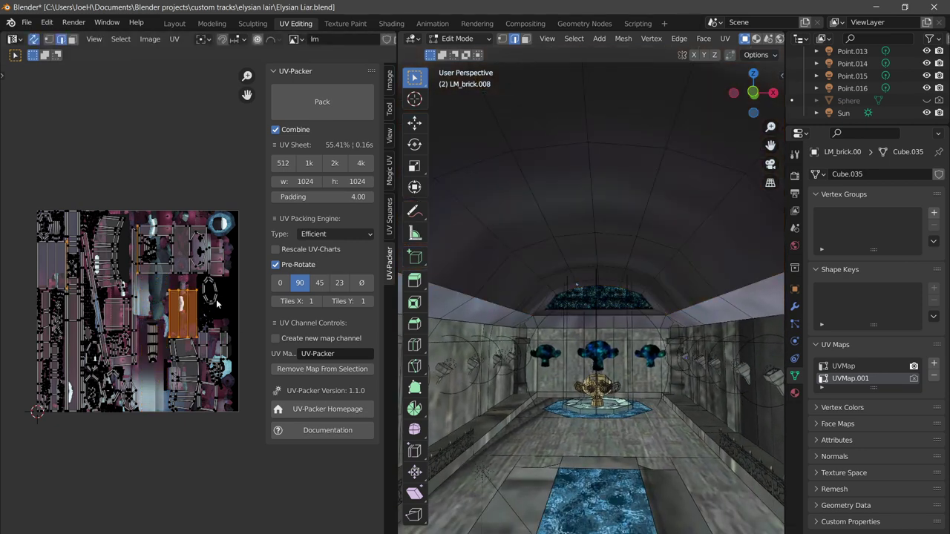
scroll(607, 302, down, 6)
middle_drag(618, 218, 622, 288)
scroll(622, 289, down, 4)
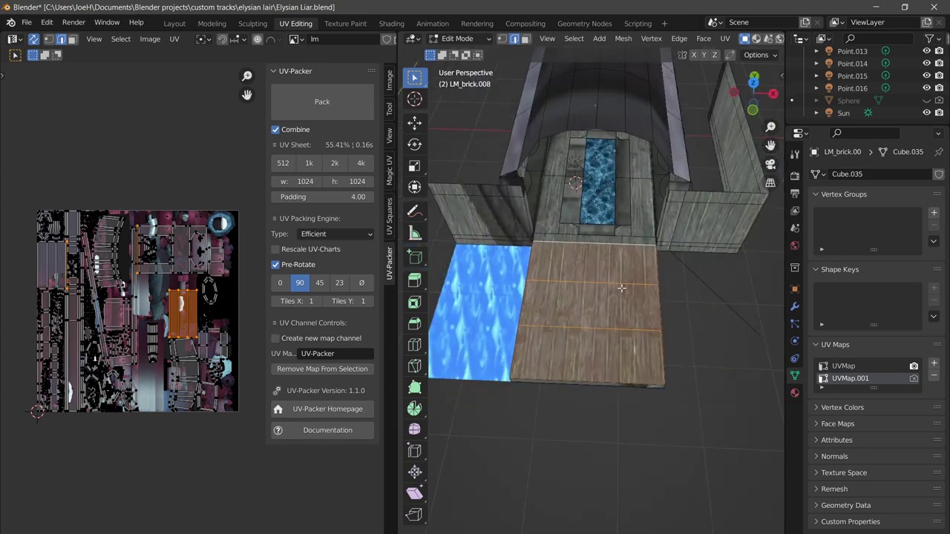
Switch to face selection and check the UV islands of individual faces, including the slab beside the pool
click(543, 208)
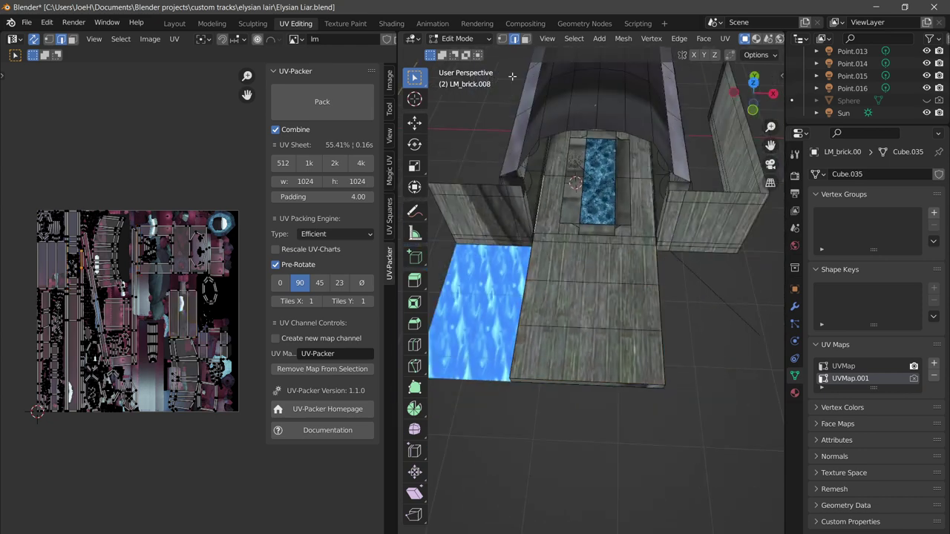
click(70, 41)
click(128, 350)
middle_drag(87, 311, 90, 311)
scroll(90, 310, up, 1)
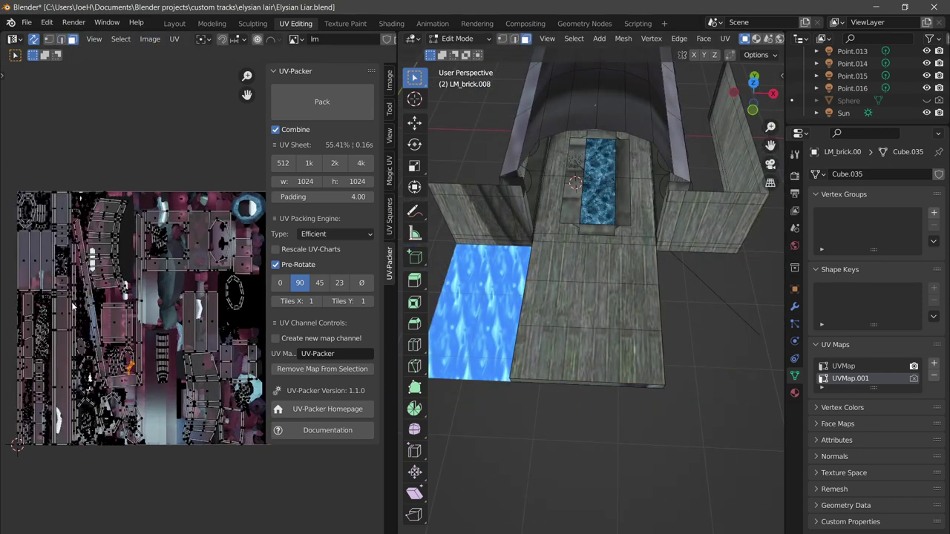
click(66, 312)
mouse_move(646, 265)
middle_down()
mouse_move(643, 239)
mouse_move(648, 274)
middle_up()
scroll(648, 274, up, 3)
click(584, 236)
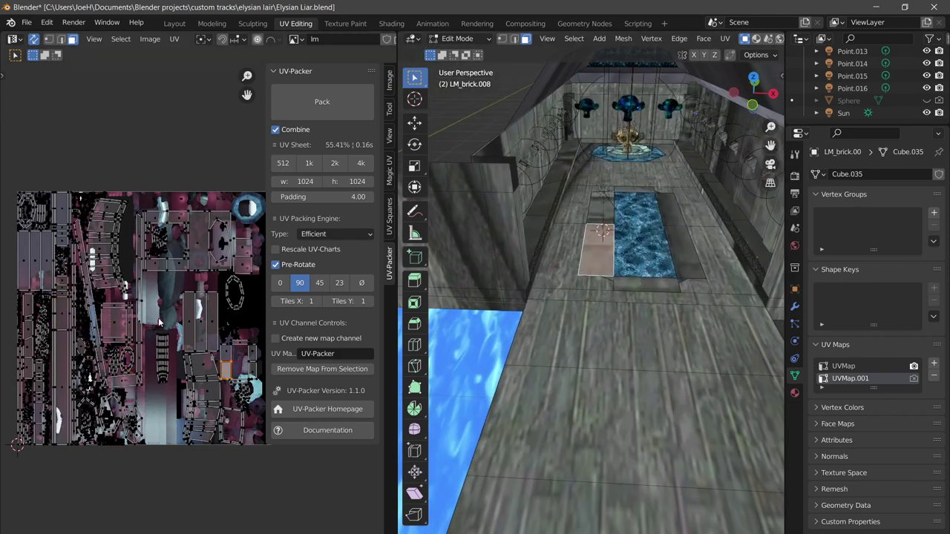
Select the entire brick mesh and repack all its UV islands with UV-Packer
key(a)
click(322, 101)
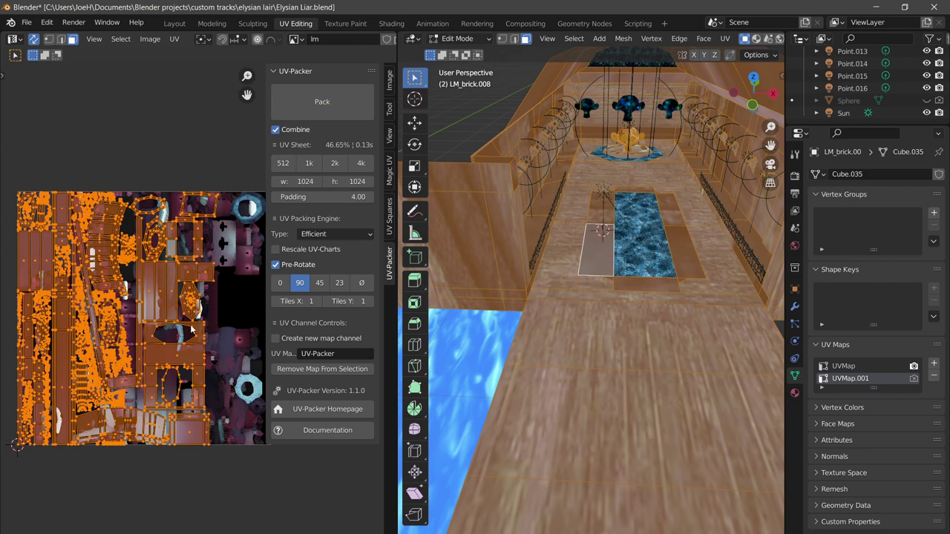
scroll(202, 323, down, 1)
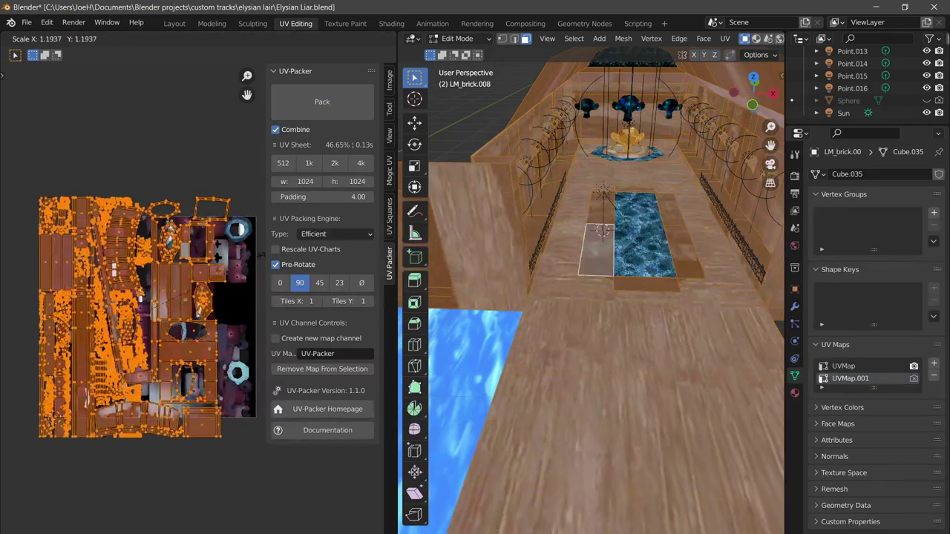
Repack all UV islands and slightly scale up the linked islands of the floor surrounding the pool
click(322, 102)
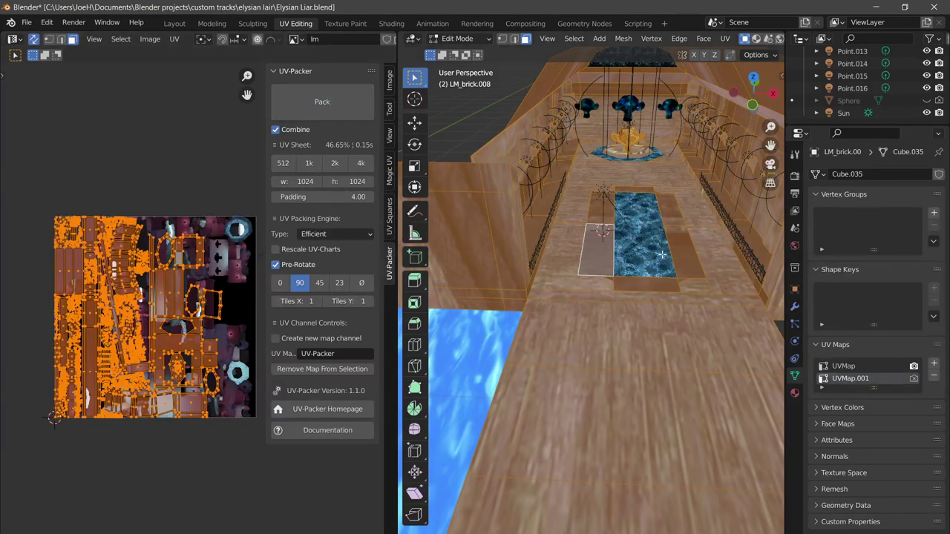
click(183, 340)
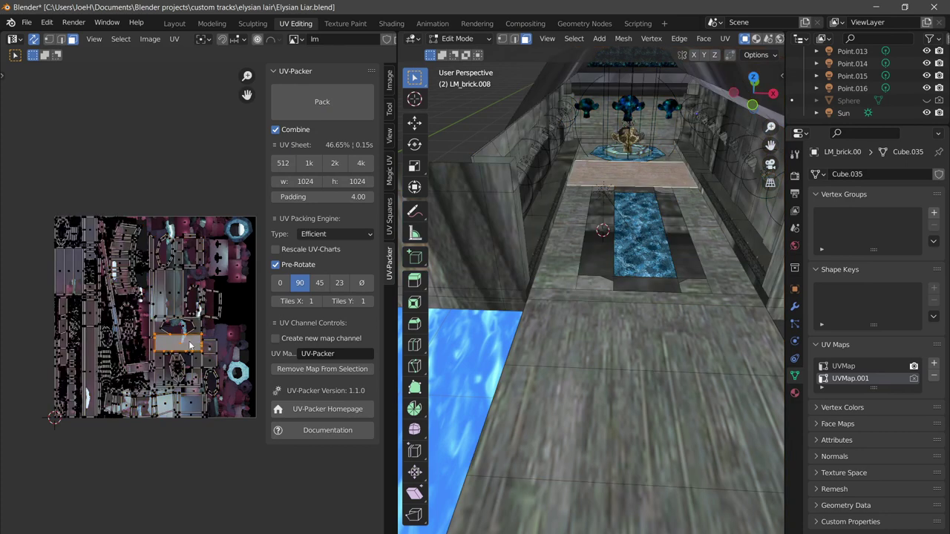
key(ctrl+l)
key(s)
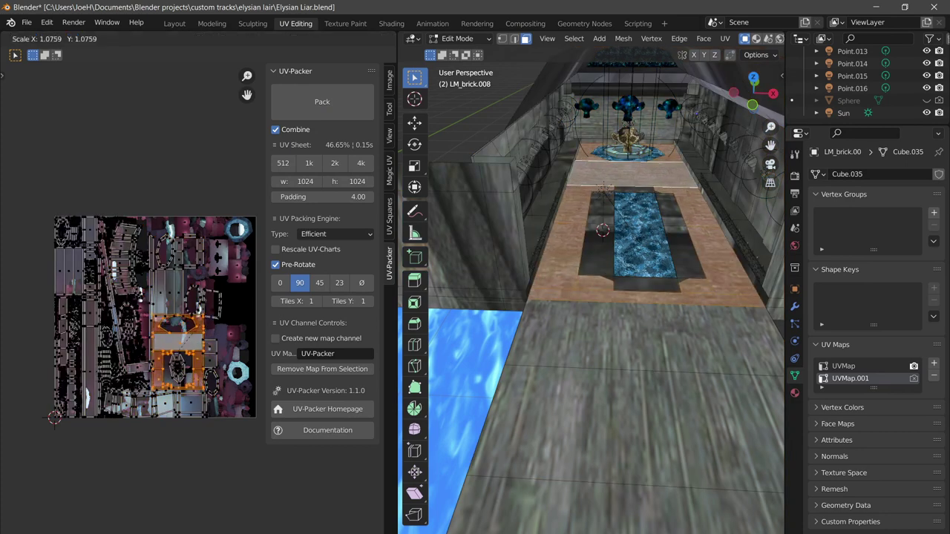
click(169, 289)
Select the linked UV islands of the long floor walkway leading to the pool and scale them up
click(162, 288)
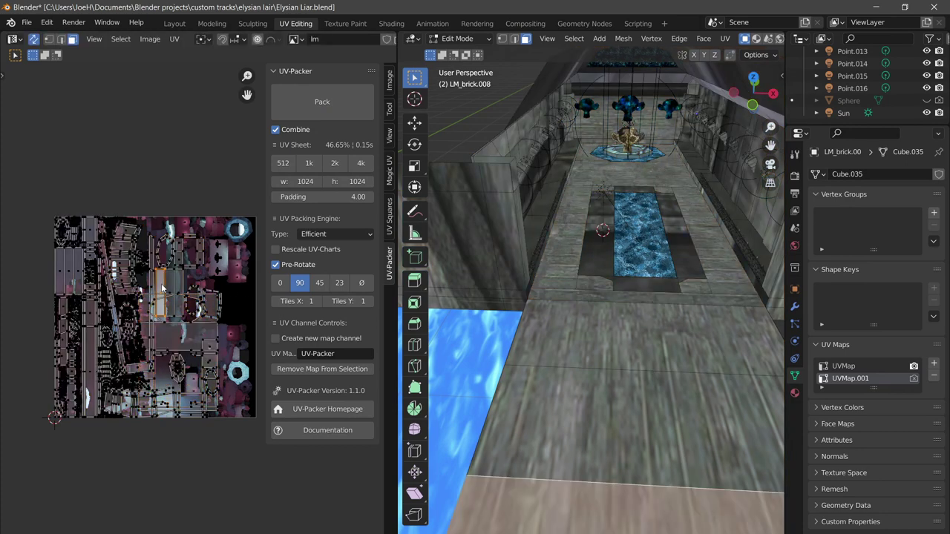
key(ctrl+l)
key(s)
click(199, 250)
Scale the linked UV islands of the hall's entrance walls up by about 1.2 and repack the entire brick mesh
click(72, 279)
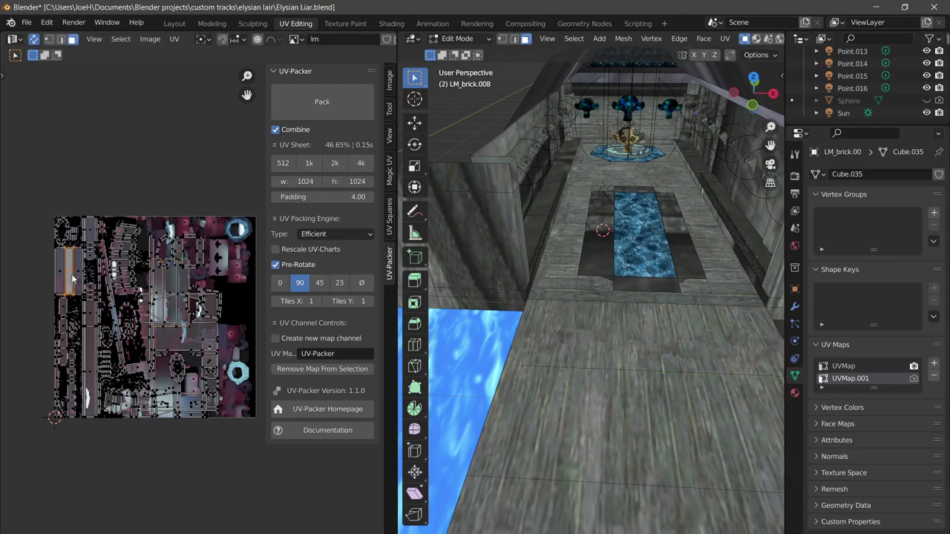
key(ctrl+l)
key(s)
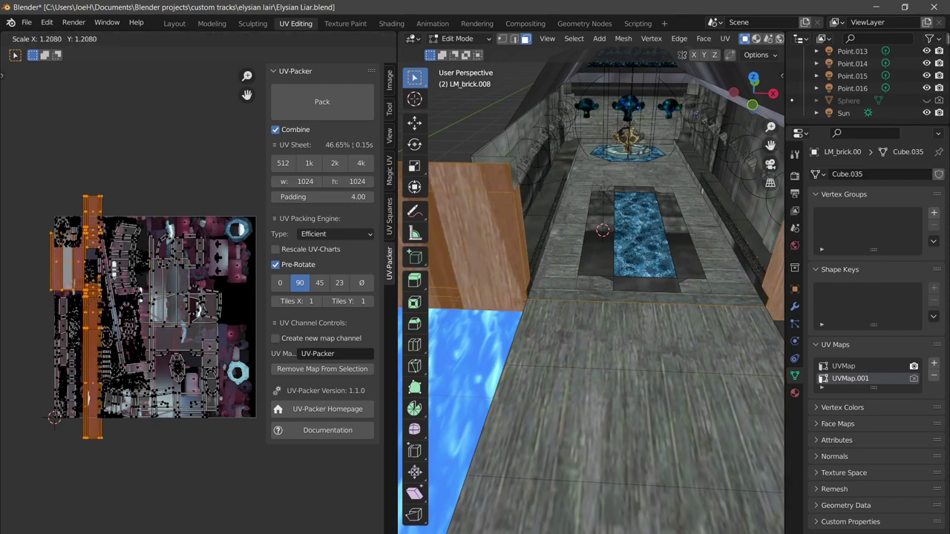
click(511, 281)
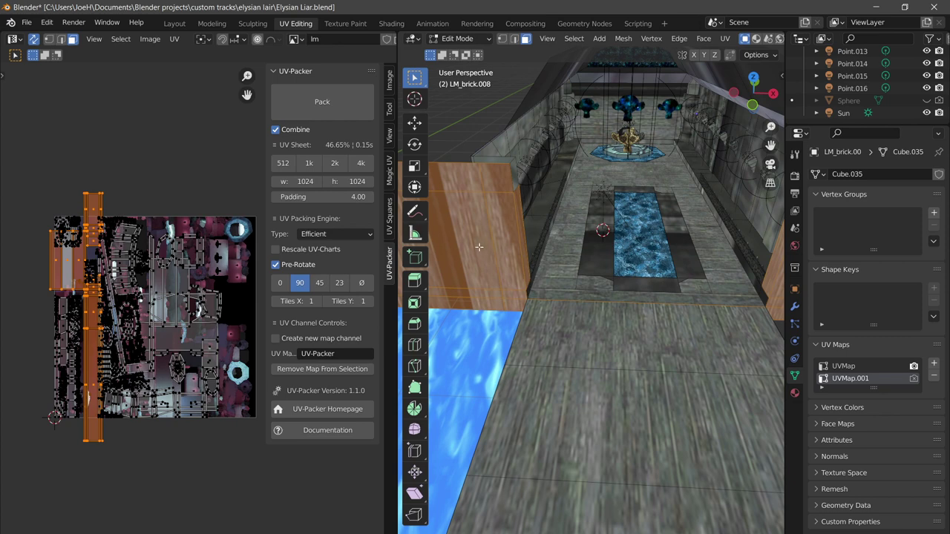
key(a)
click(308, 97)
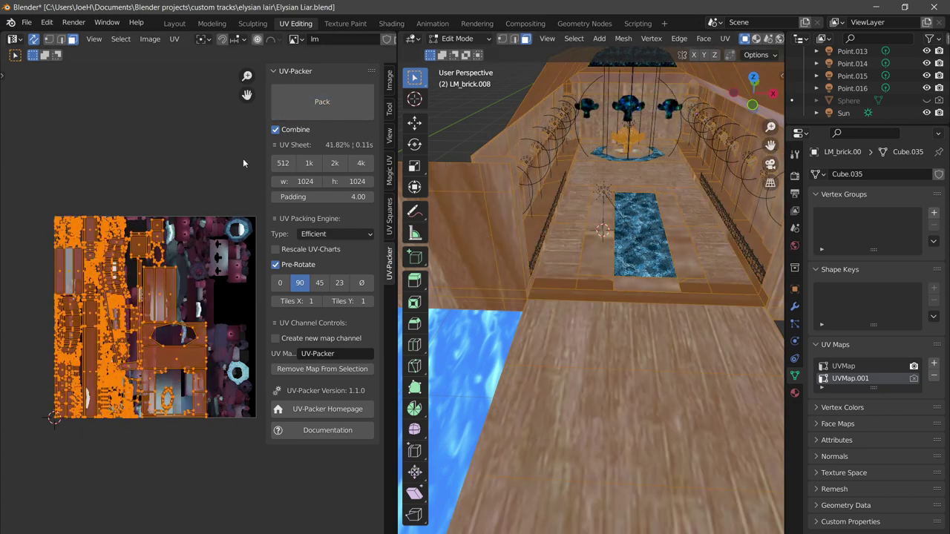
Examine the gaps between the packed UV islands against the lightmap pixels, including around the small bracket-shaped islands
scroll(150, 339, up, 6)
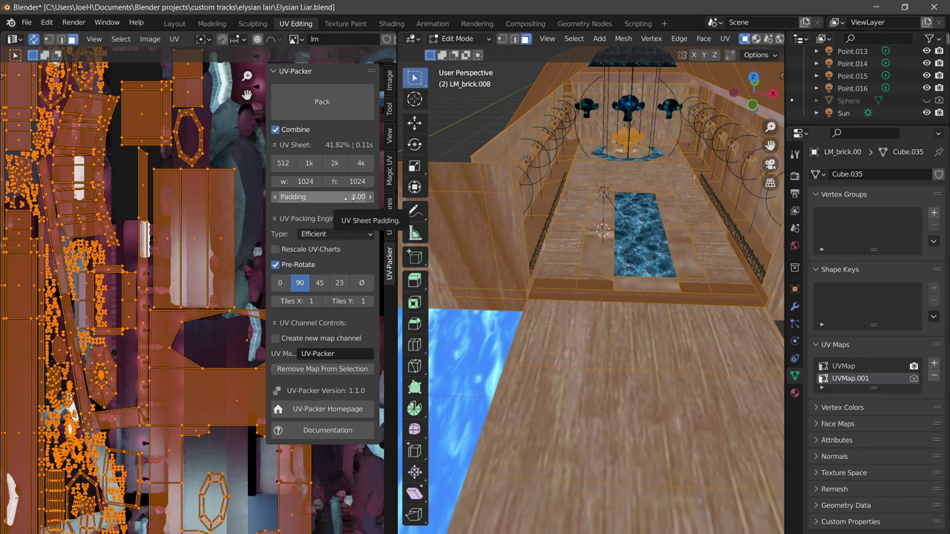
scroll(104, 324, up, 4)
scroll(169, 306, up, 5)
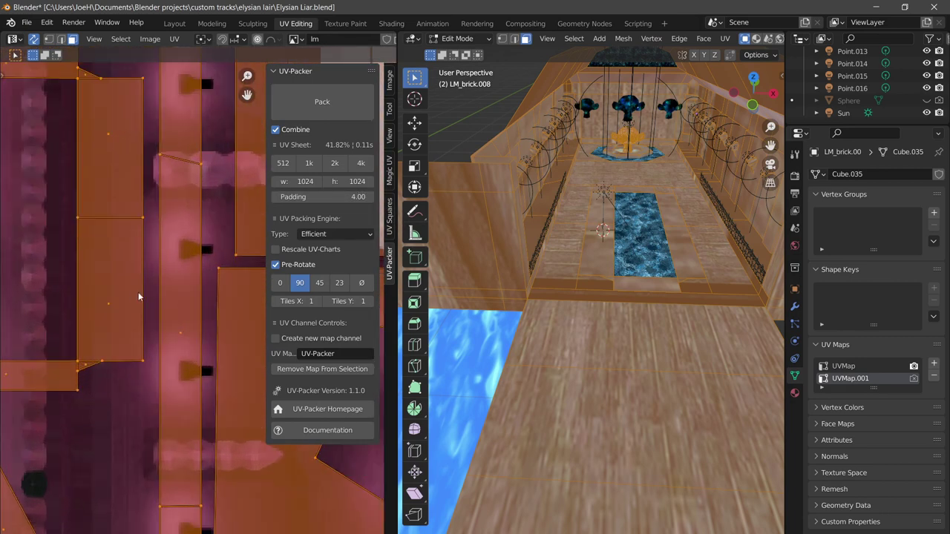
scroll(159, 286, up, 6)
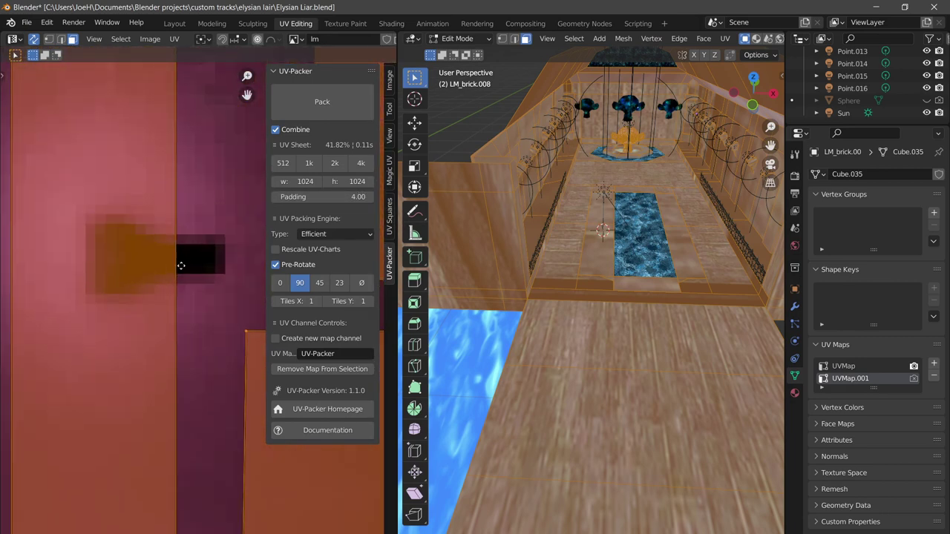
scroll(193, 279, down, 8)
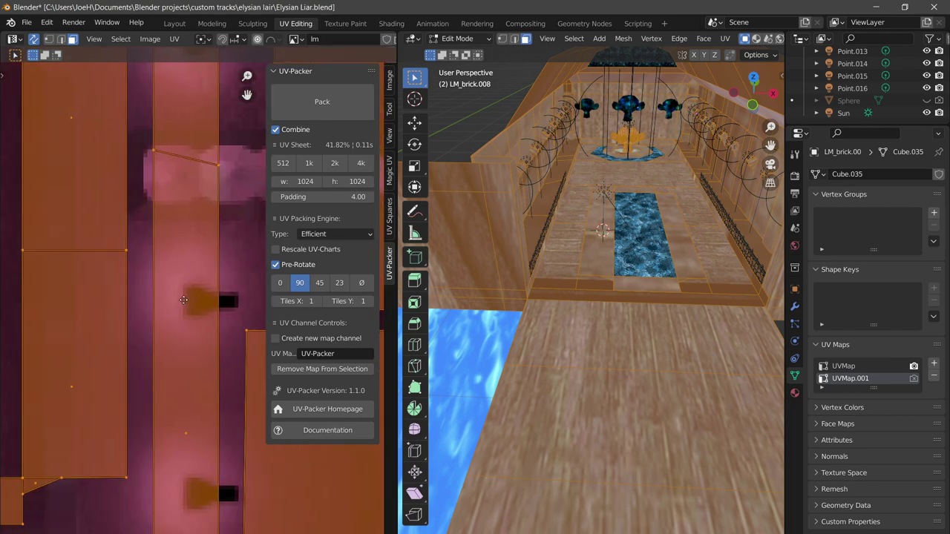
scroll(163, 305, up, 2)
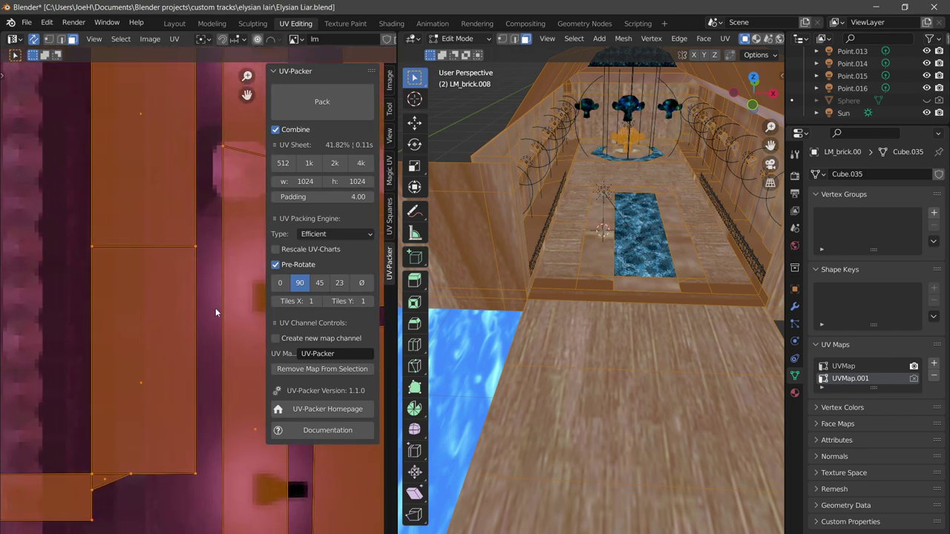
scroll(189, 377, down, 5)
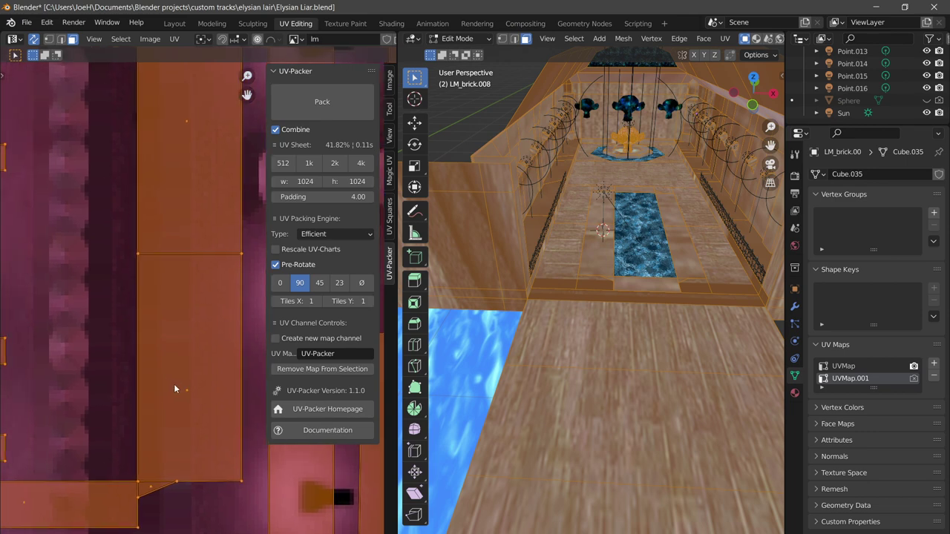
scroll(151, 357, up, 6)
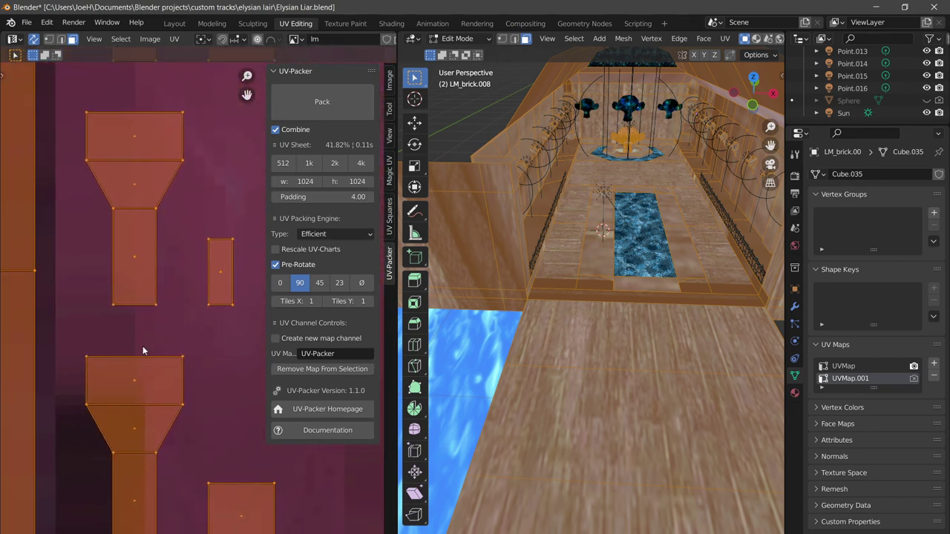
scroll(198, 222, down, 5)
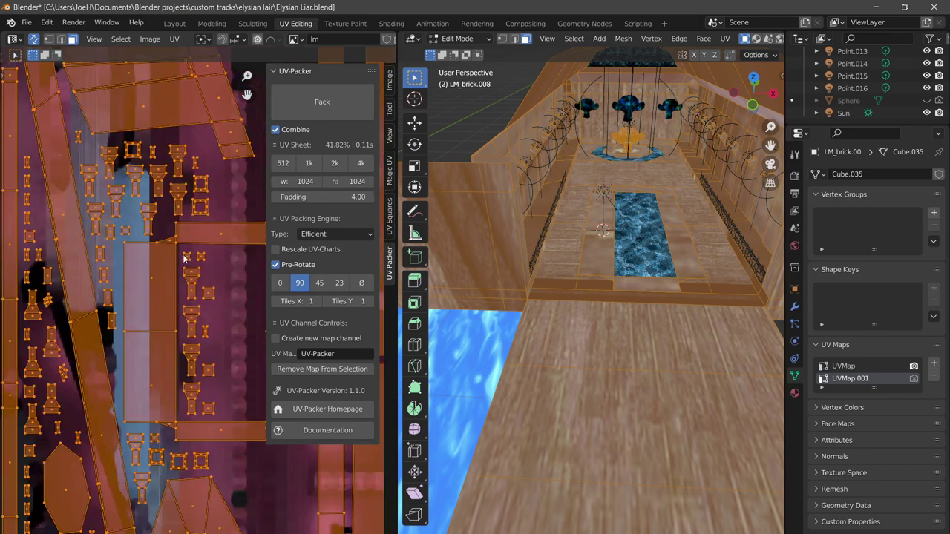
Set the UV-Packer padding to 8 and repack all the UV islands
click(323, 199)
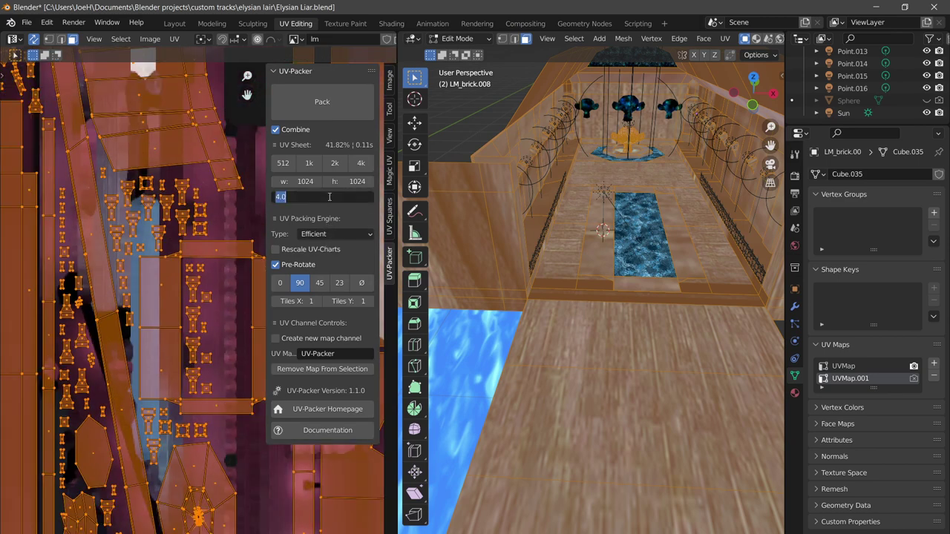
text(8)
key(Return)
scroll(253, 196, down, 6)
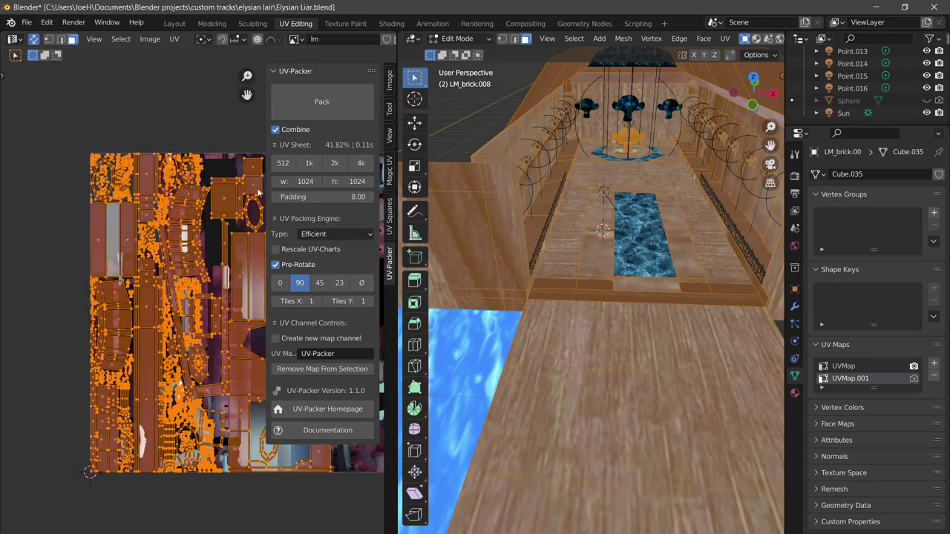
click(304, 116)
middle_drag(187, 294, 133, 309)
middle_drag(157, 267, 132, 268)
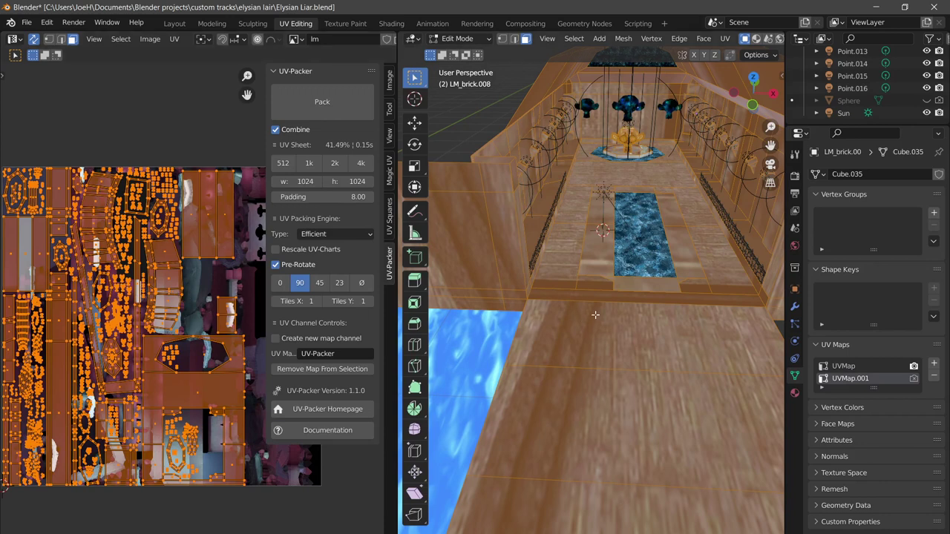
Inspect the hall's shading in Object Mode and show the mesh's Normals settings
key(Tab)
middle_drag(614, 286, 579, 331)
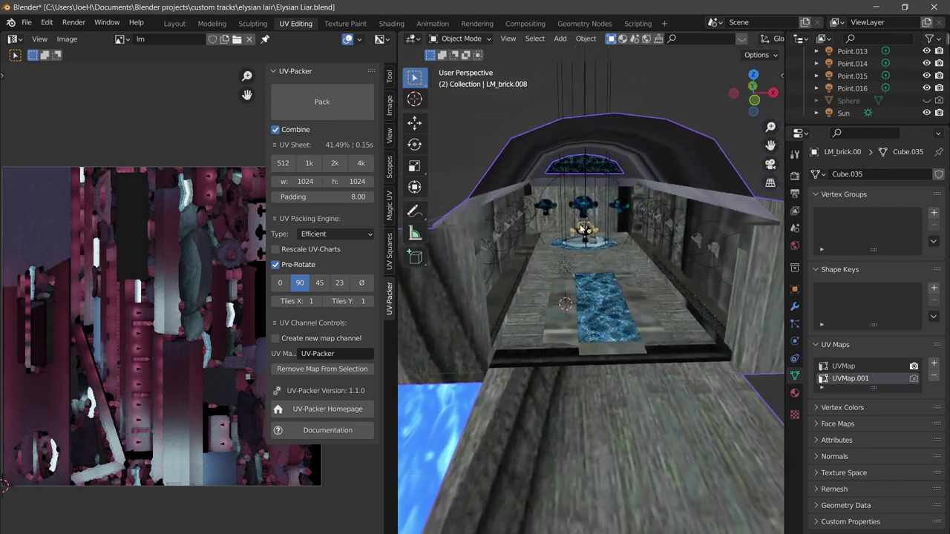
key(Tab)
click(582, 231)
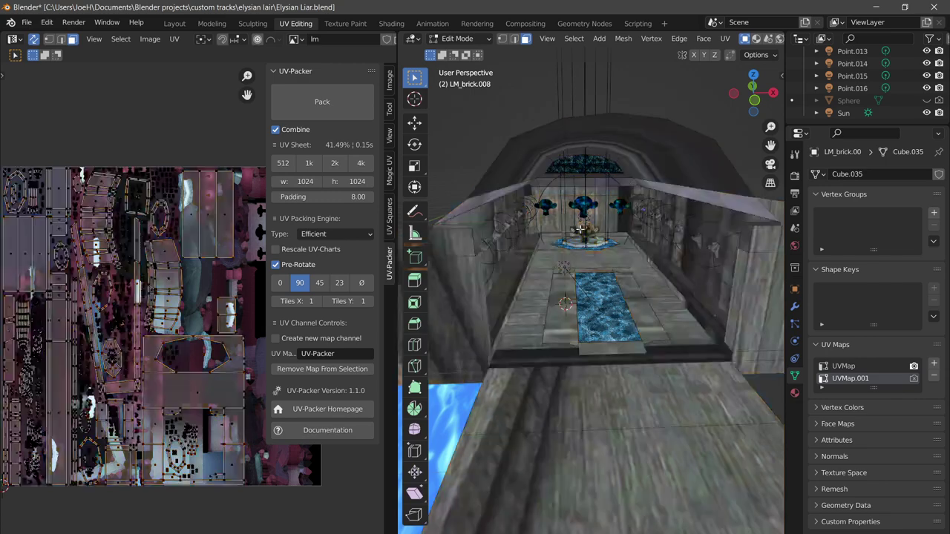
key(KP_Decimal)
key(Tab)
scroll(582, 253, down, 8)
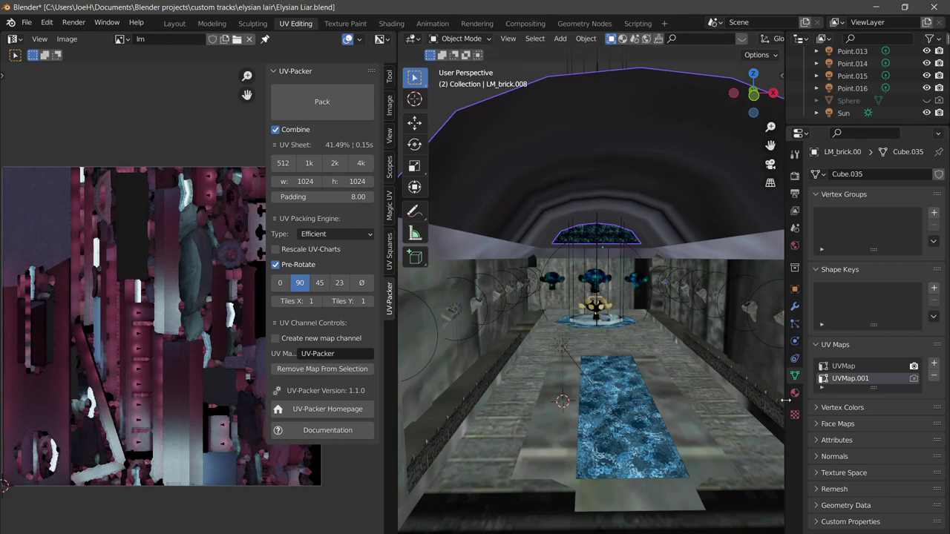
click(845, 457)
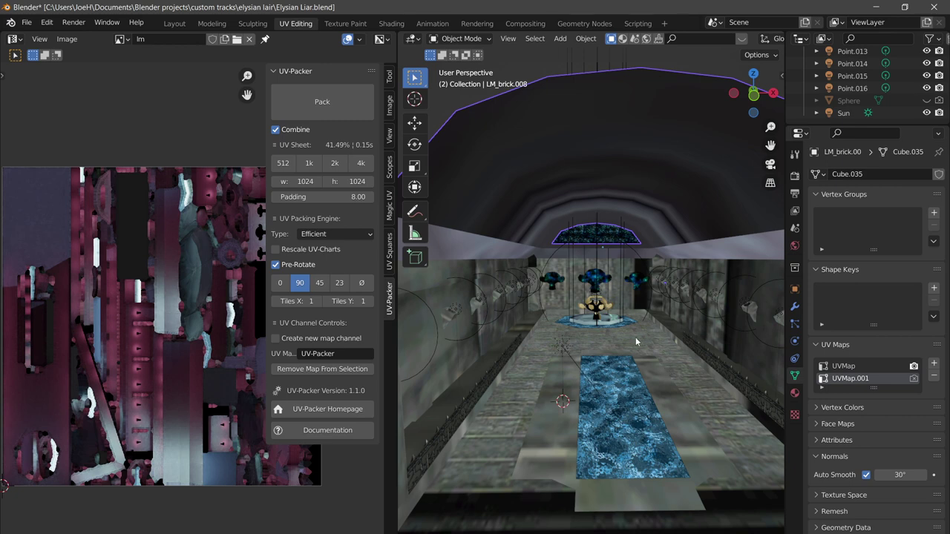
Return to editing the mesh and check individual faces of the side and back walls near the fountain
scroll(633, 334, up, 6)
key(Tab)
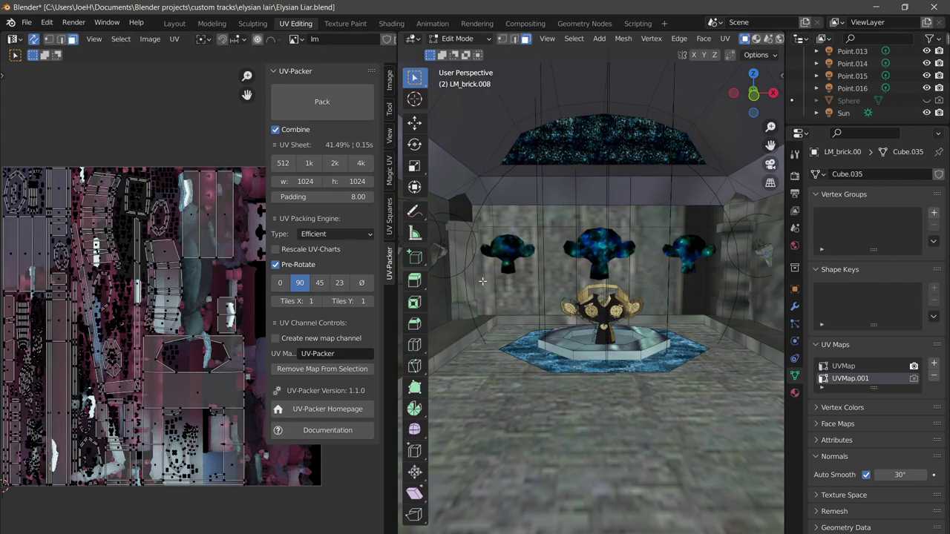
middle_drag(483, 281, 570, 276)
click(588, 272)
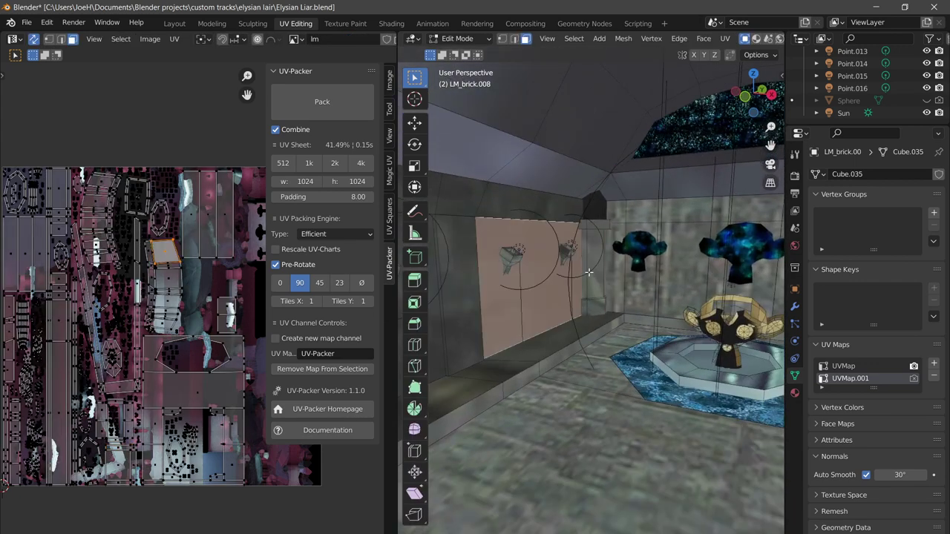
click(611, 278)
click(576, 298)
click(625, 282)
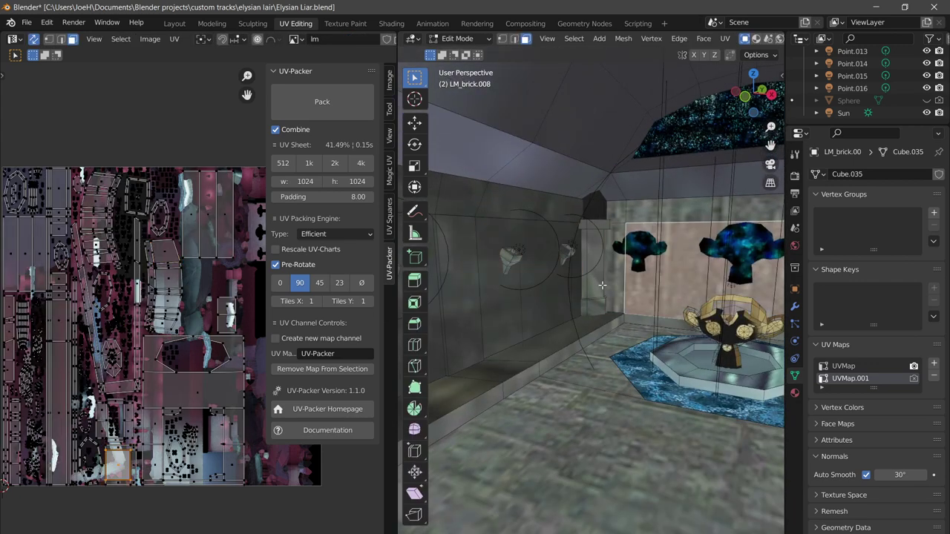
Compare the large side wall face with the narrow back wall face beside the corner
middle_drag(622, 272, 596, 279)
scroll(567, 281, down, 3)
scroll(570, 280, up, 4)
click(596, 299)
click(534, 319)
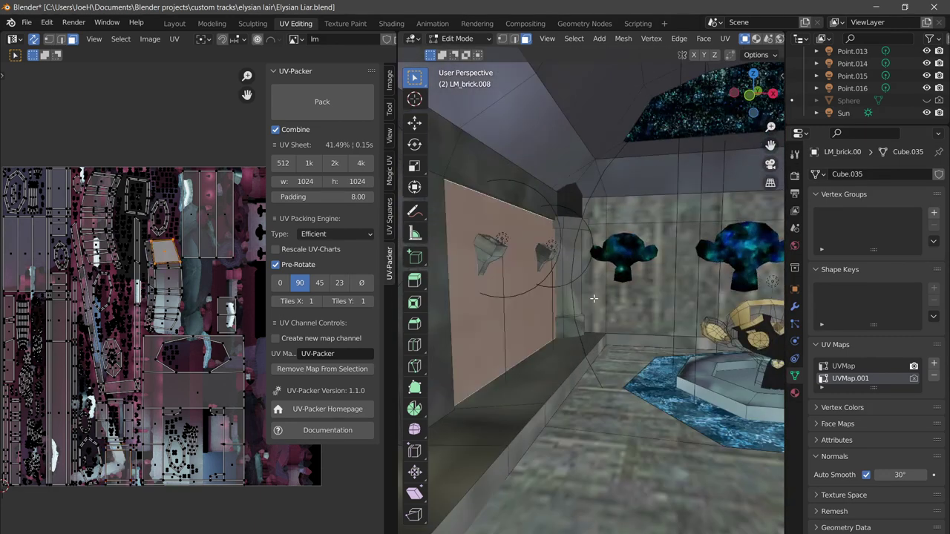
click(595, 297)
click(532, 315)
click(593, 304)
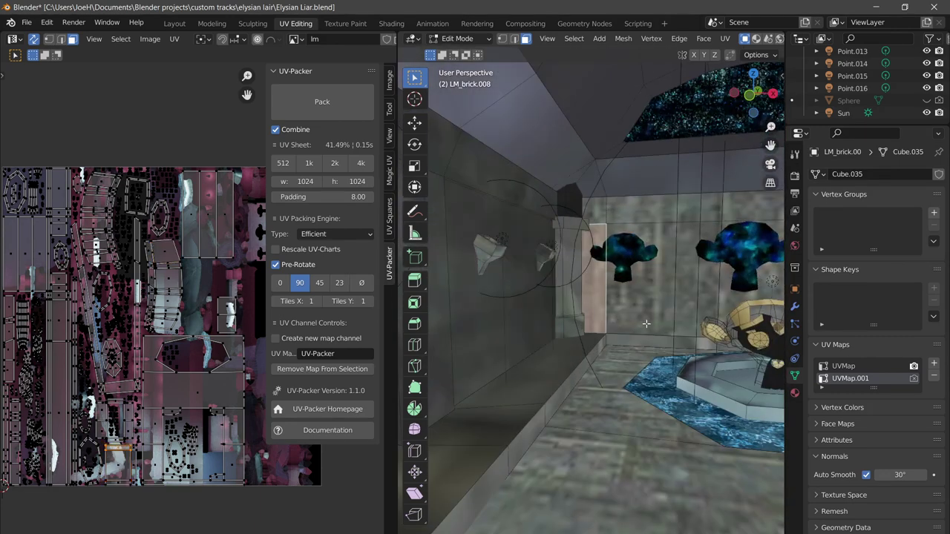
Select the two adjoining forehead faces of the gold monkey head on the fountain
shift+middle_drag(653, 332, 526, 319)
scroll(526, 319, up, 6)
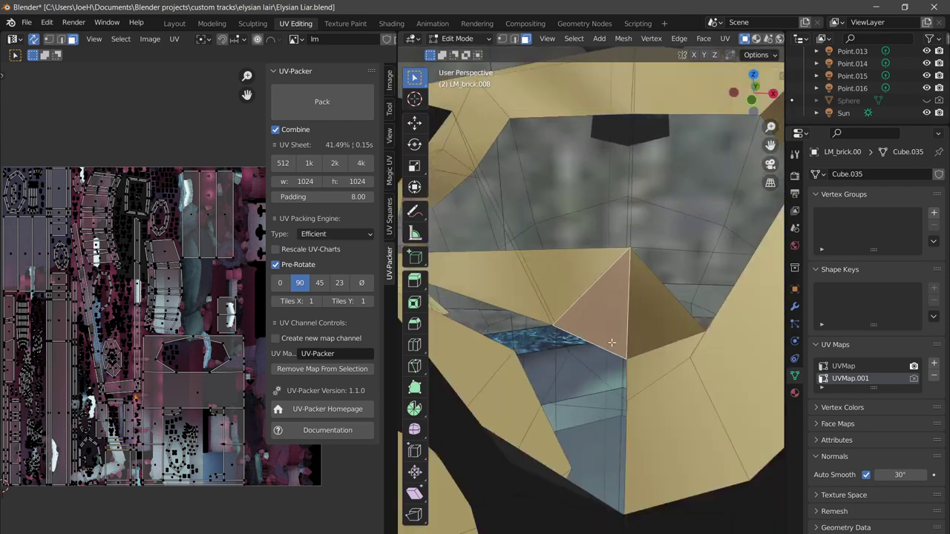
scroll(600, 269, down, 2)
middle_drag(600, 269, 617, 310)
click(604, 273)
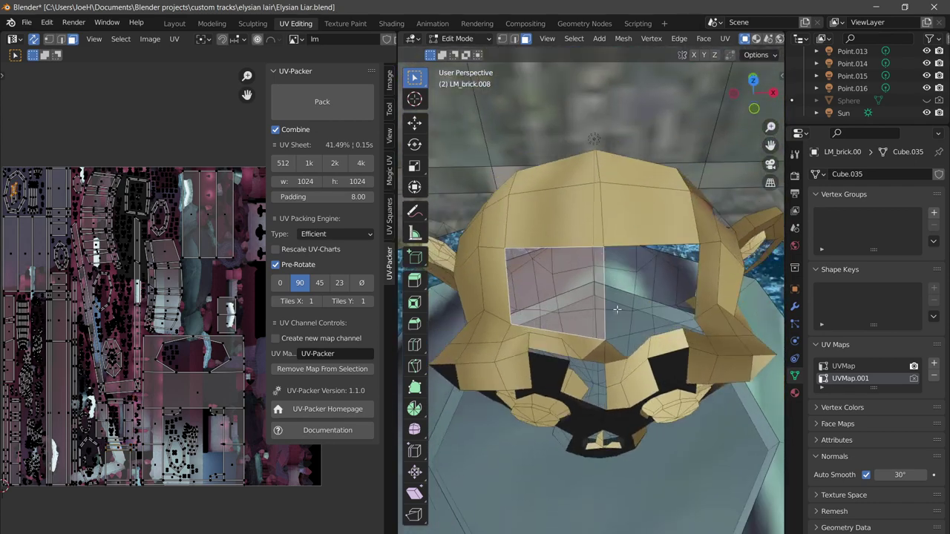
click(584, 229)
shift+click(614, 213)
middle_drag(614, 213, 610, 334)
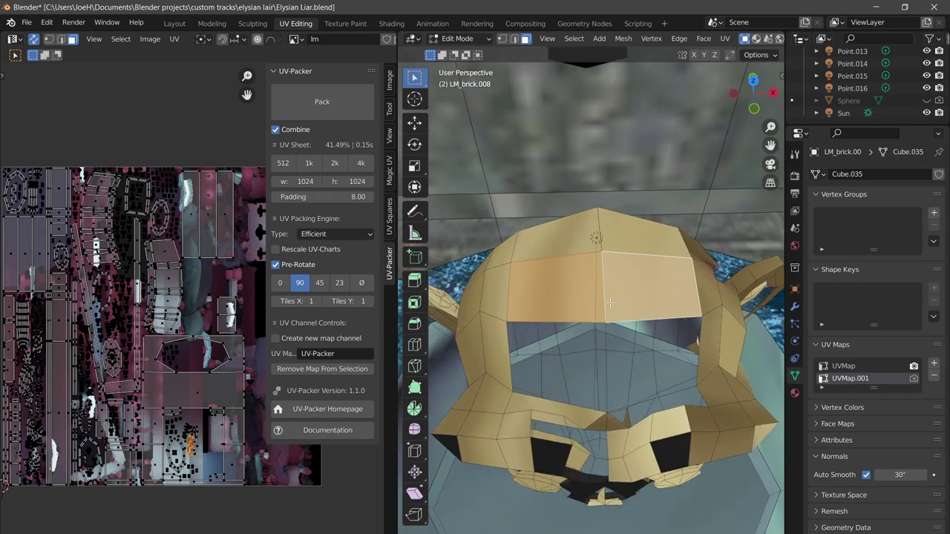
Review the mesh's Normals and Geometry Data options for custom split normals, and return to Object Mode
scroll(610, 334, up, 2)
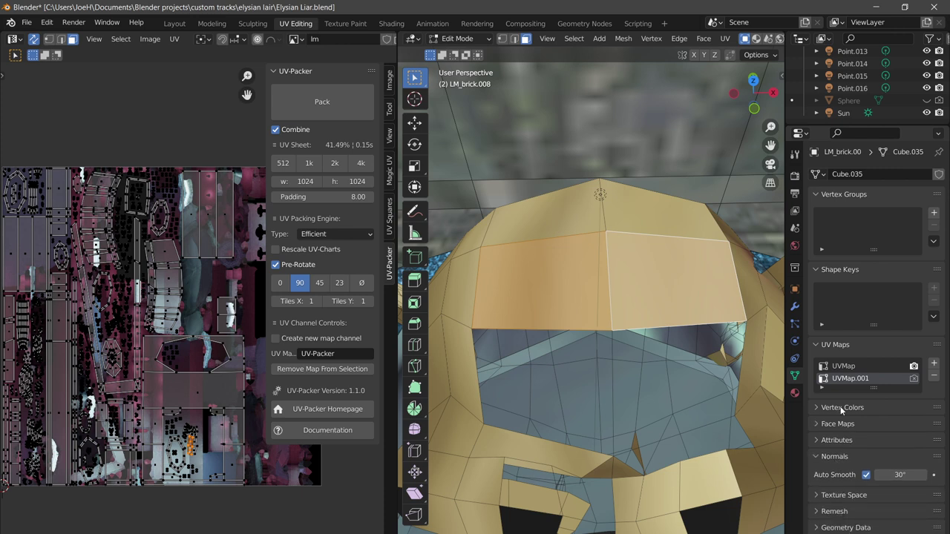
click(839, 525)
scroll(842, 516, down, 3)
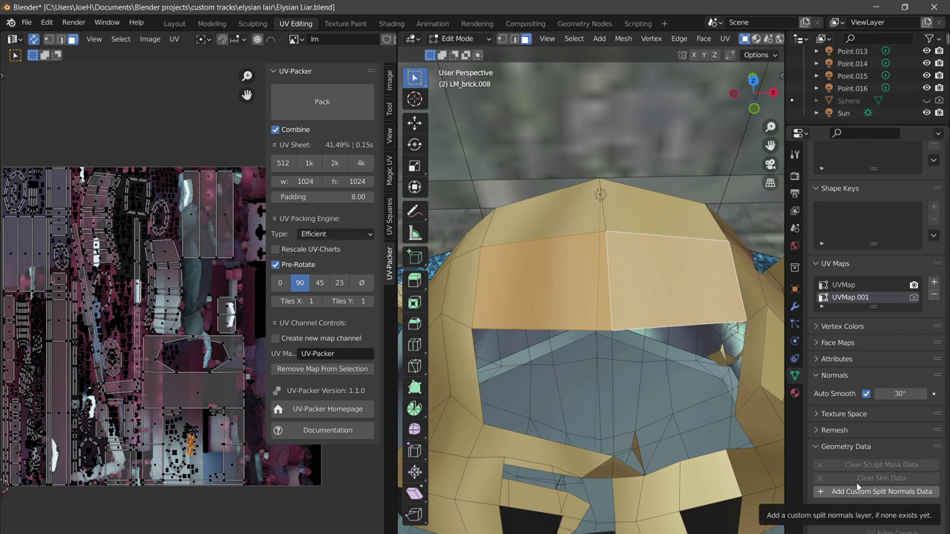
scroll(850, 454, up, 3)
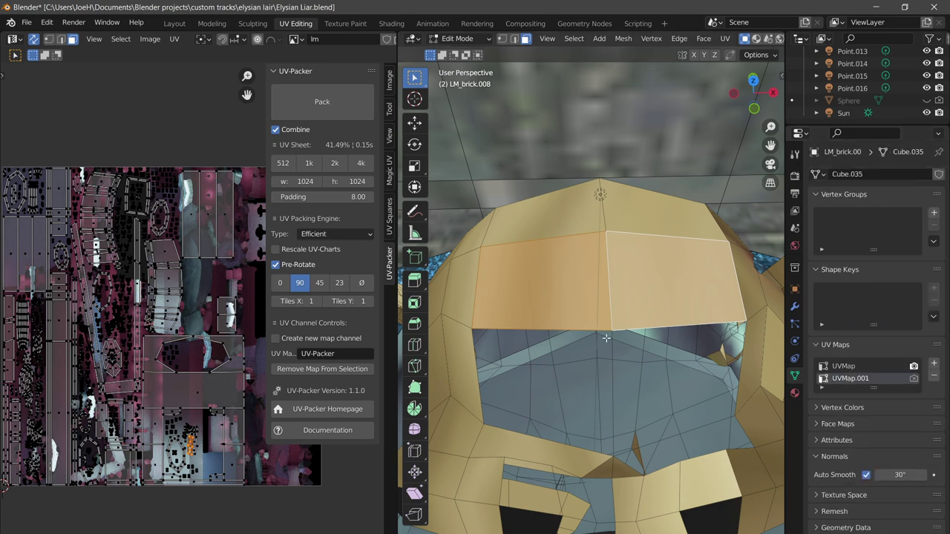
scroll(614, 315, down, 4)
key(Tab)
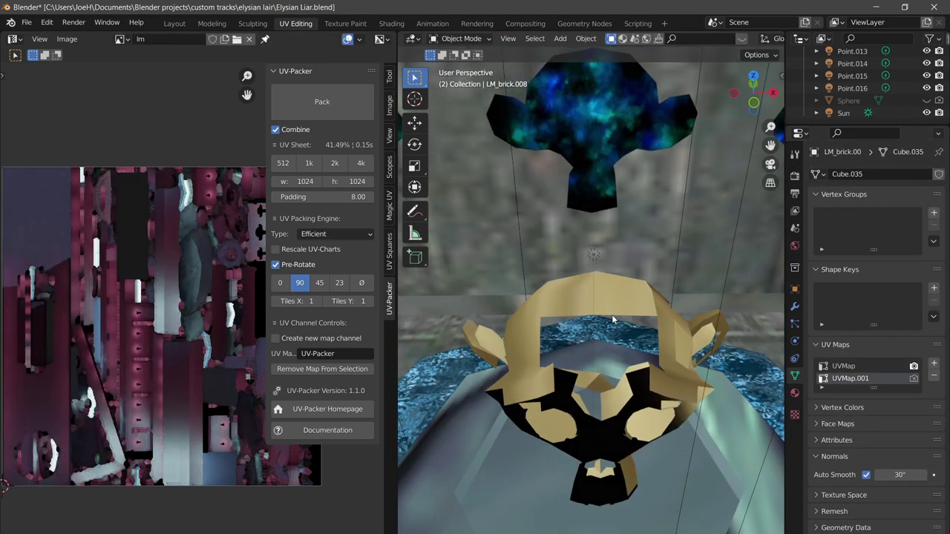
Switch to the Shading workspace and view the full node setup of the brick mesh's Material.002, including its UV Map node
scroll(588, 278, down, 10)
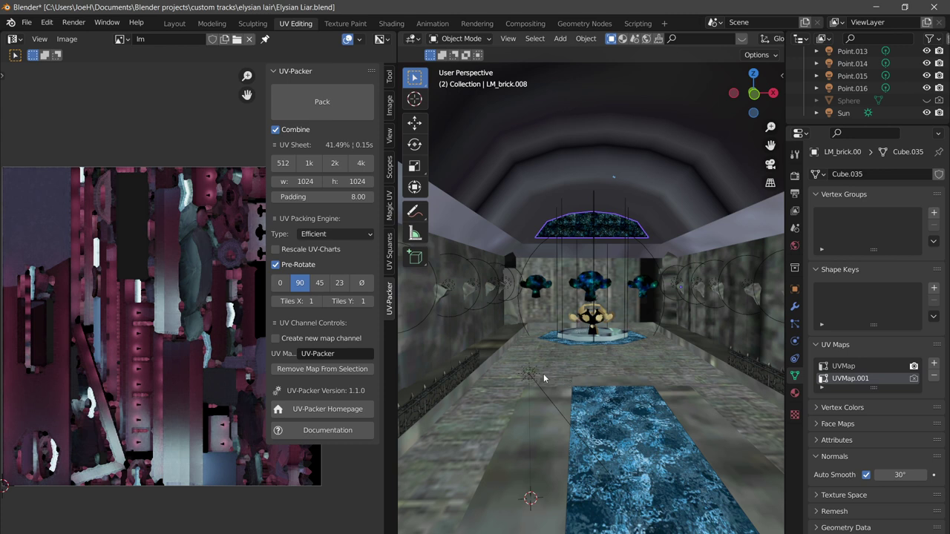
click(391, 23)
scroll(426, 436, down, 6)
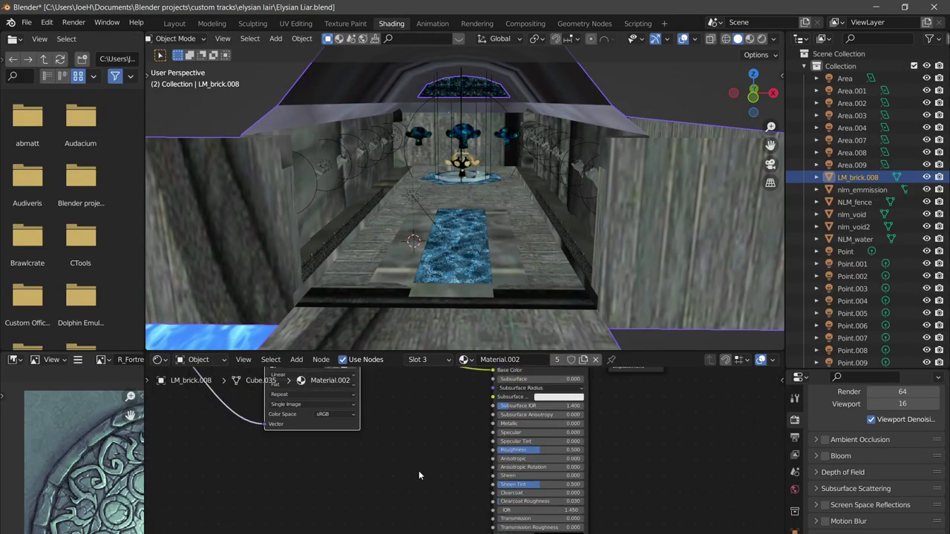
middle_drag(418, 471, 515, 489)
drag(515, 509, 198, 399)
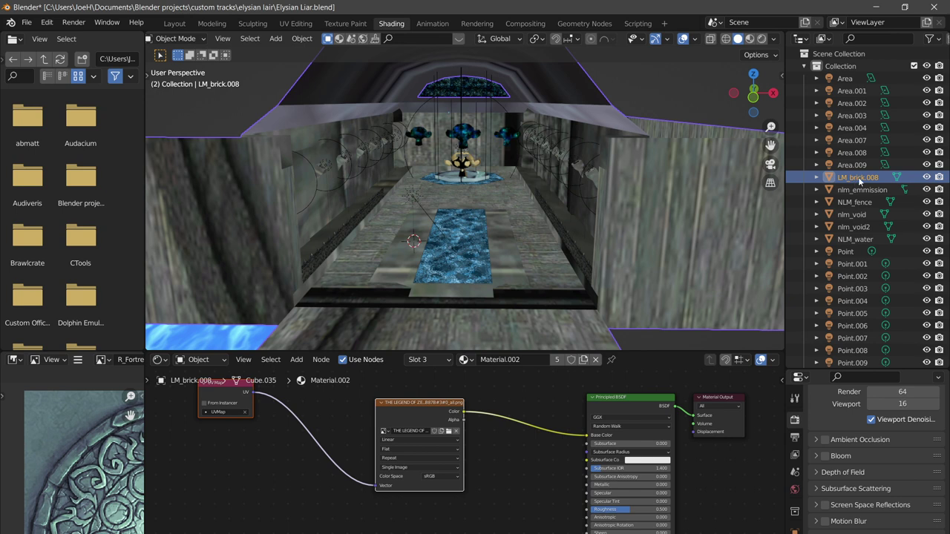
Show the brick mesh's material slots and compare the node setups of the brix and back_wall materials
scroll(859, 461, up, 3)
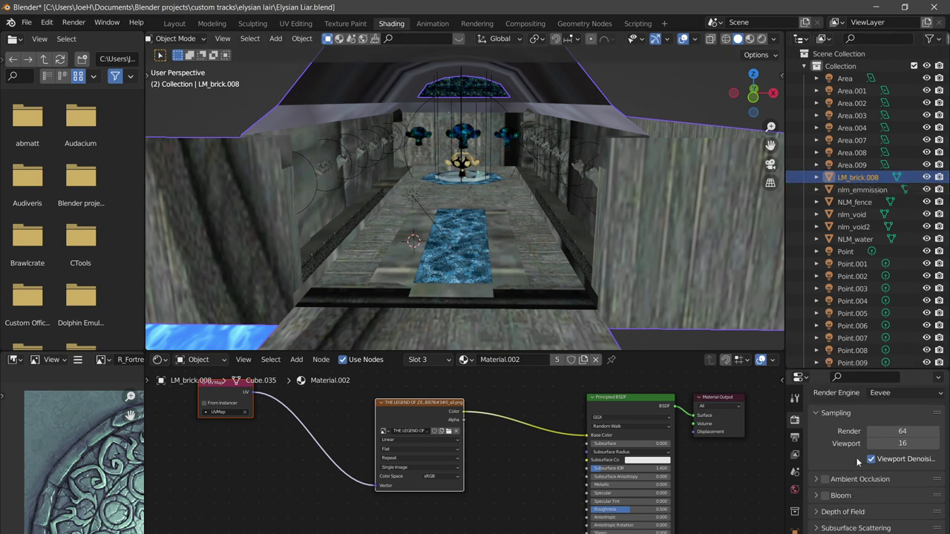
click(796, 524)
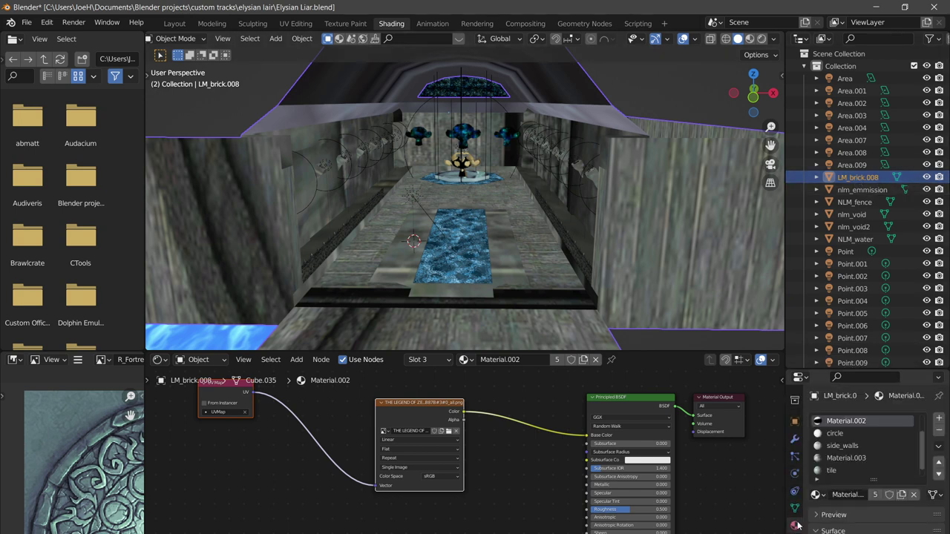
scroll(877, 449, up, 2)
click(861, 421)
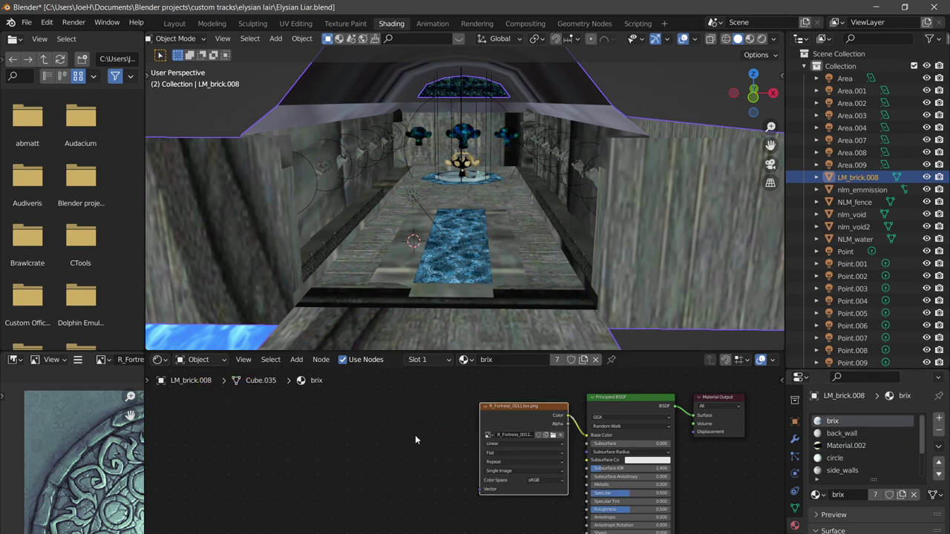
key(shift+a)
click(841, 433)
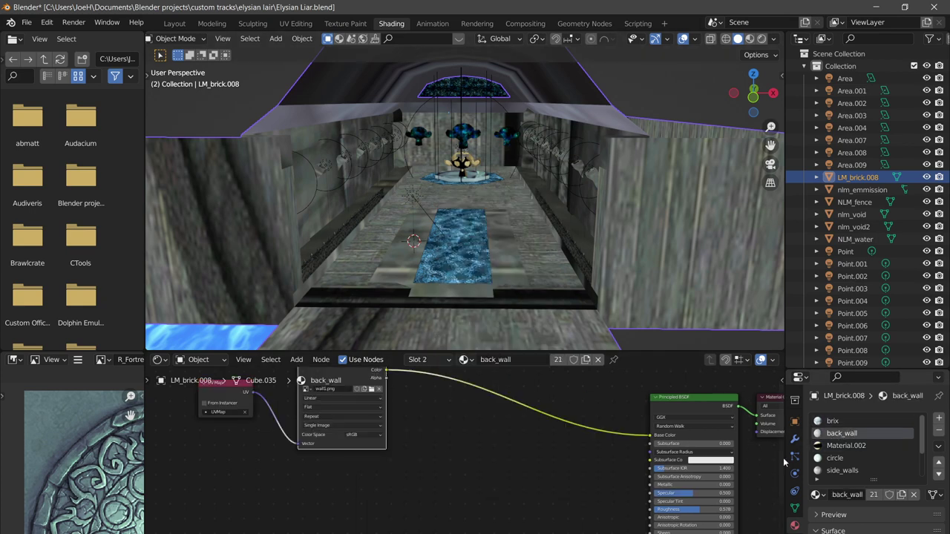
Move the UV Map and wall1.png texture nodes together closer to the Principled BSDF node
drag(465, 502, 308, 424)
key(g)
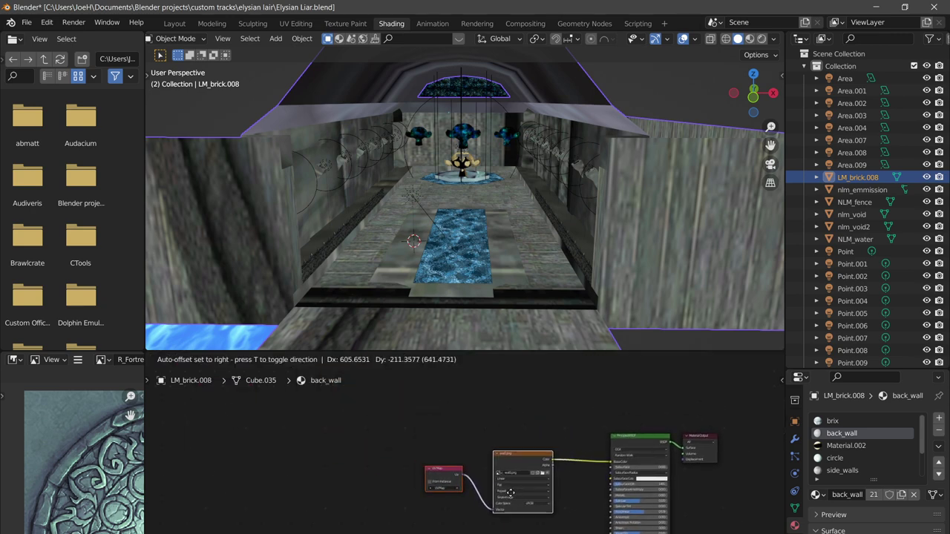
click(556, 470)
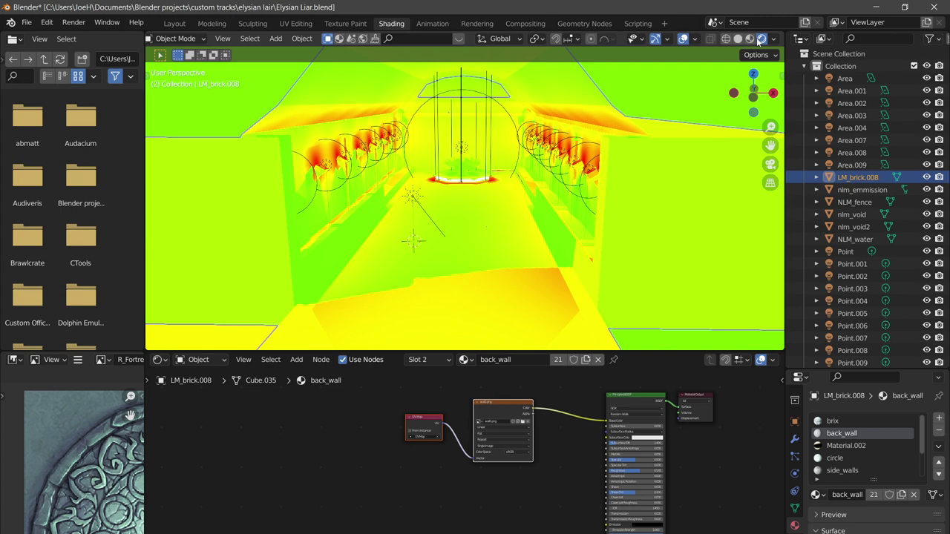
Show the viewport in rendered shading and set the scene's color management view transform to Filmic
click(759, 40)
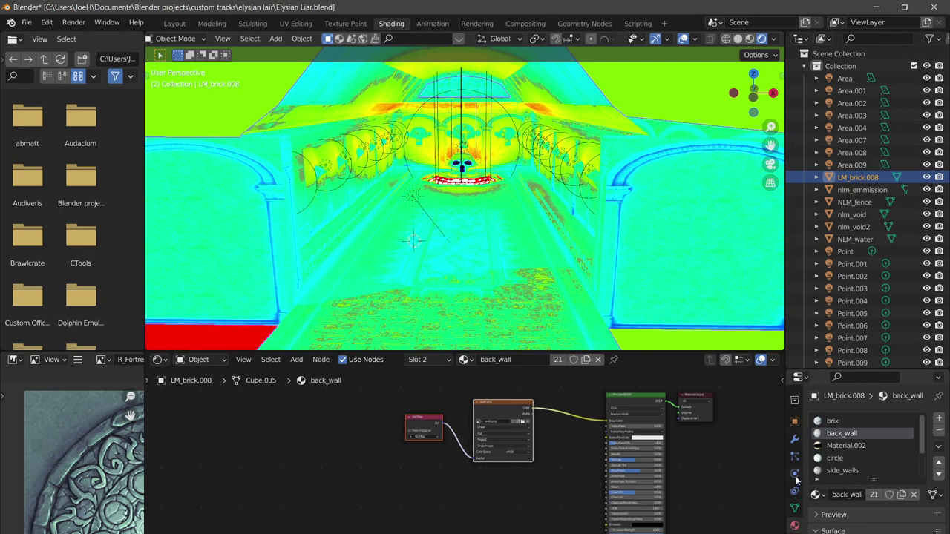
scroll(792, 428, up, 3)
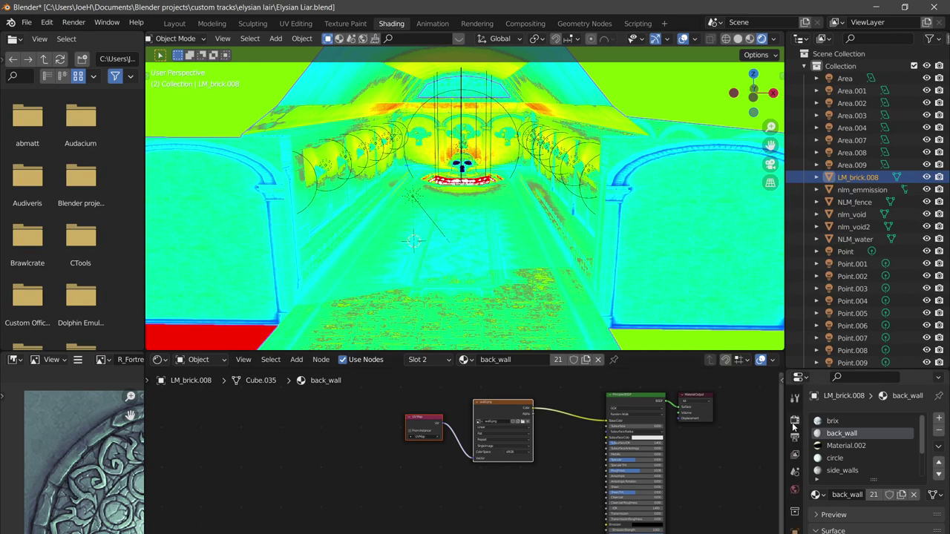
click(794, 419)
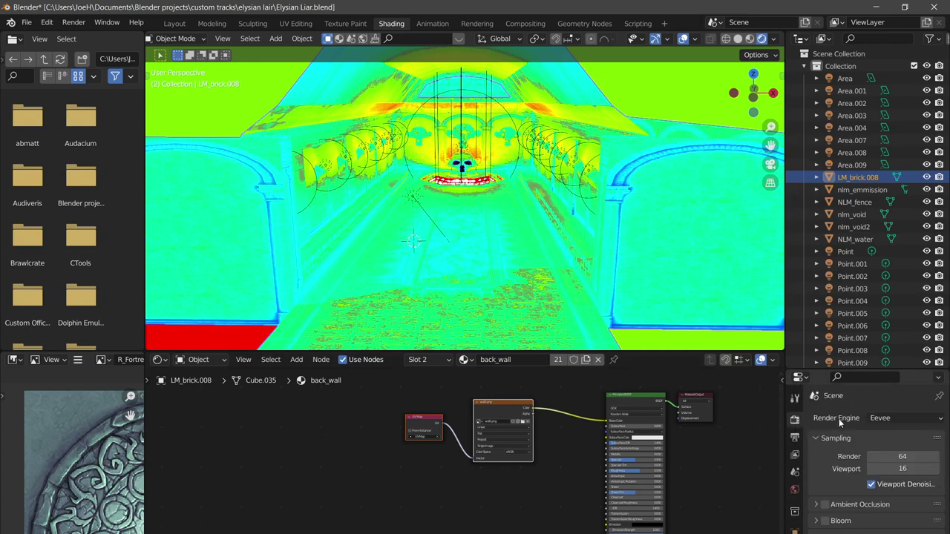
scroll(840, 434, down, 10)
click(883, 477)
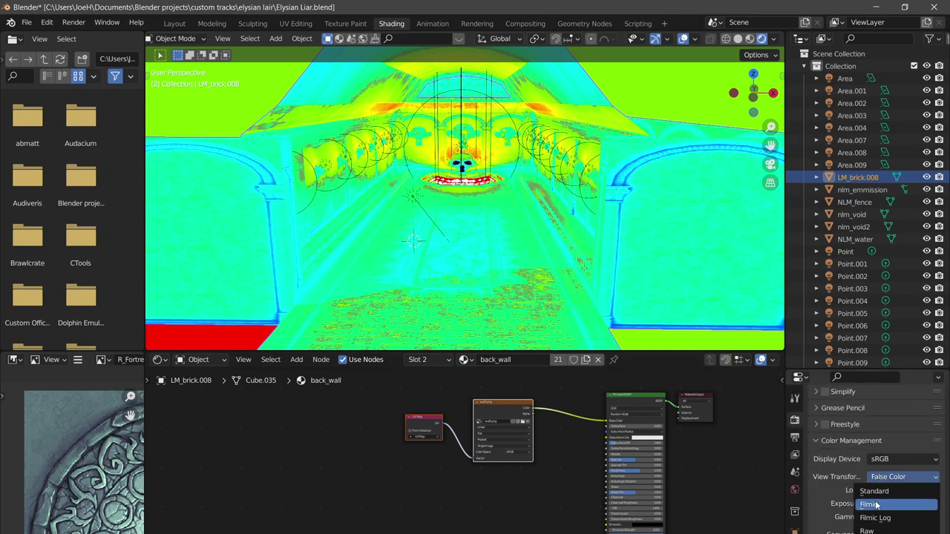
click(877, 505)
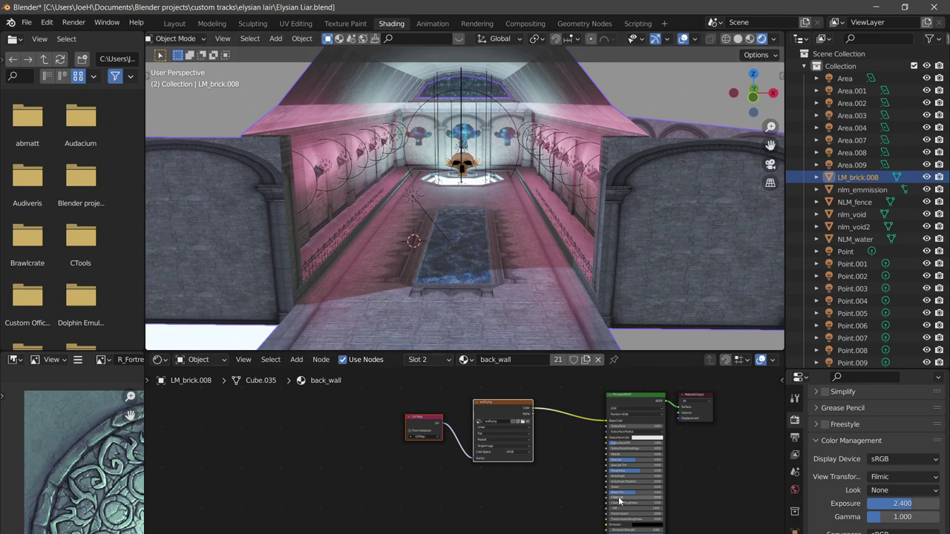
Shift the selected UV Map and wall1.png nodes further toward the Principled BSDF node's Base Color input
scroll(564, 491, up, 3)
middle_drag(486, 493, 490, 509)
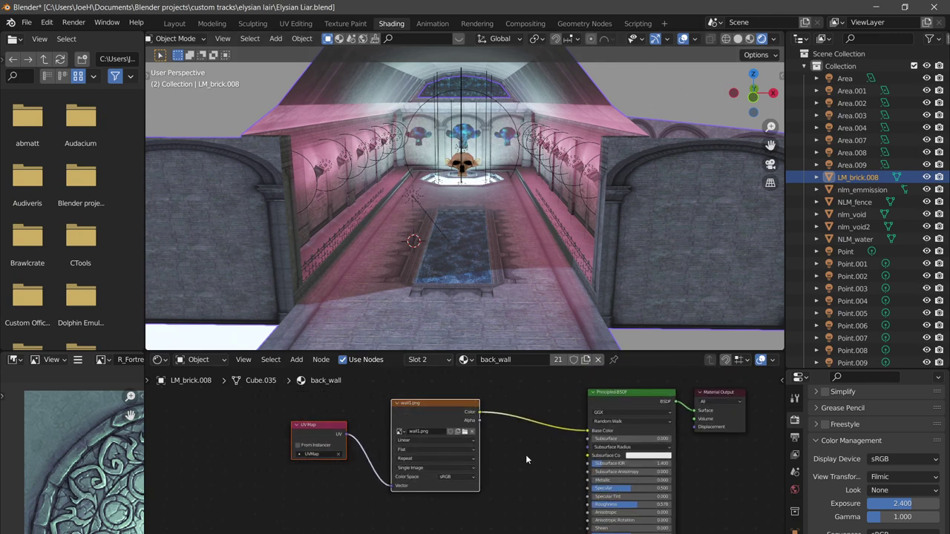
key(g)
click(565, 446)
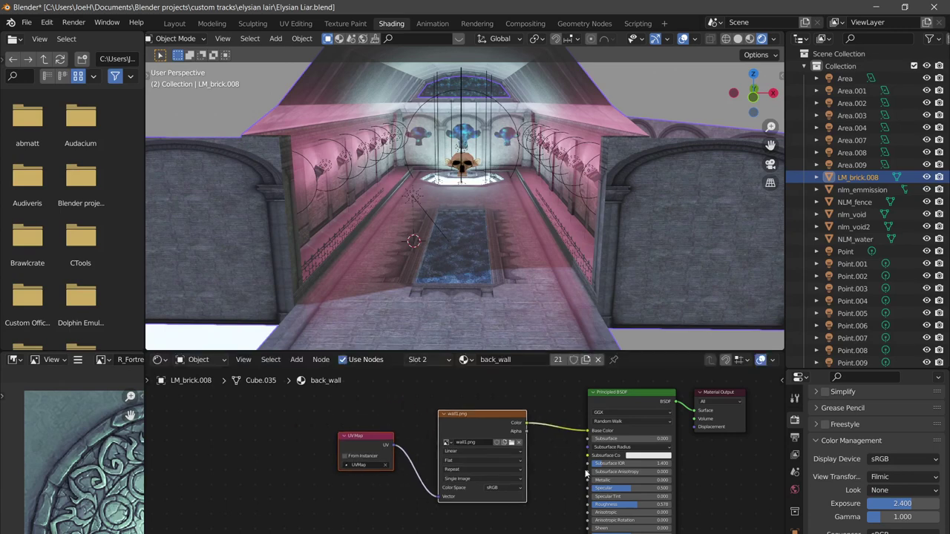
Make UVMap.001 the active render map of the LM_brick.008 mesh, and switch it back to UVMap
click(794, 525)
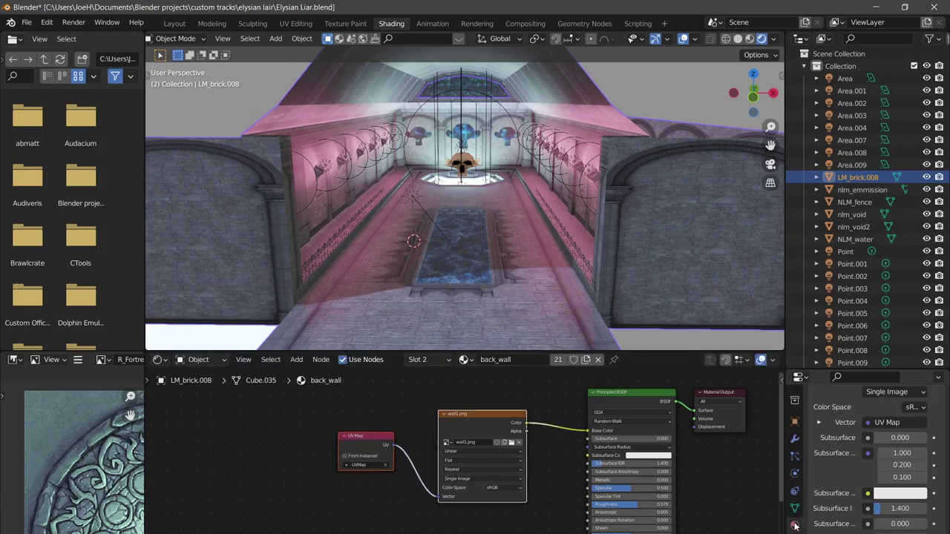
click(795, 508)
click(845, 477)
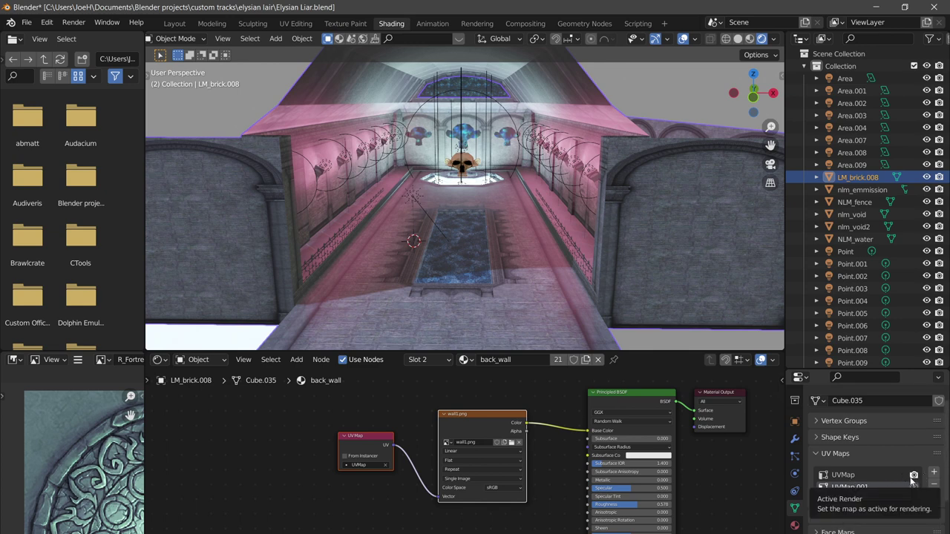
click(913, 487)
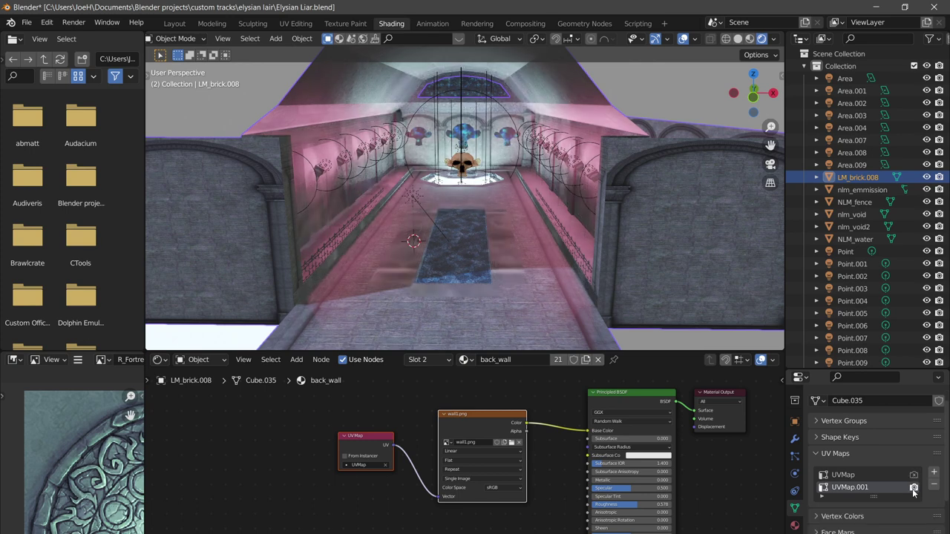
click(913, 478)
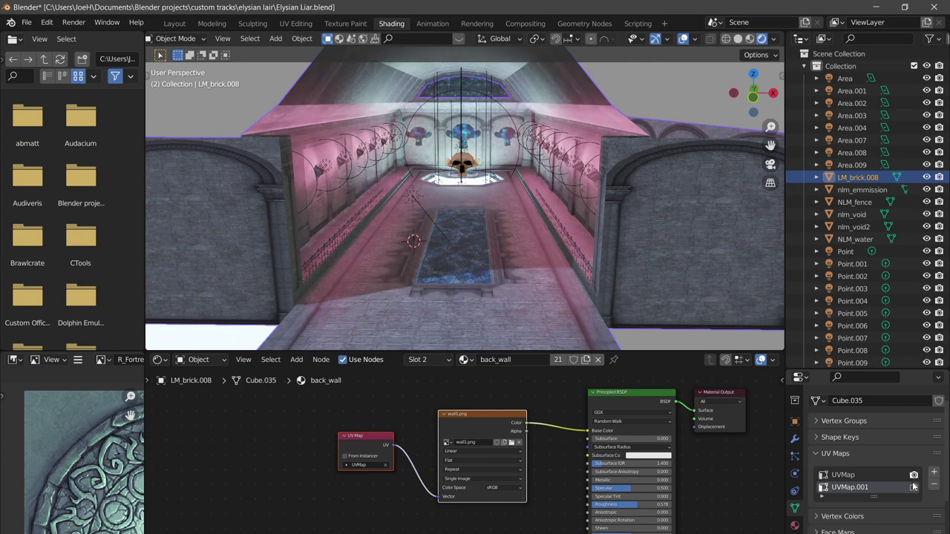
click(912, 477)
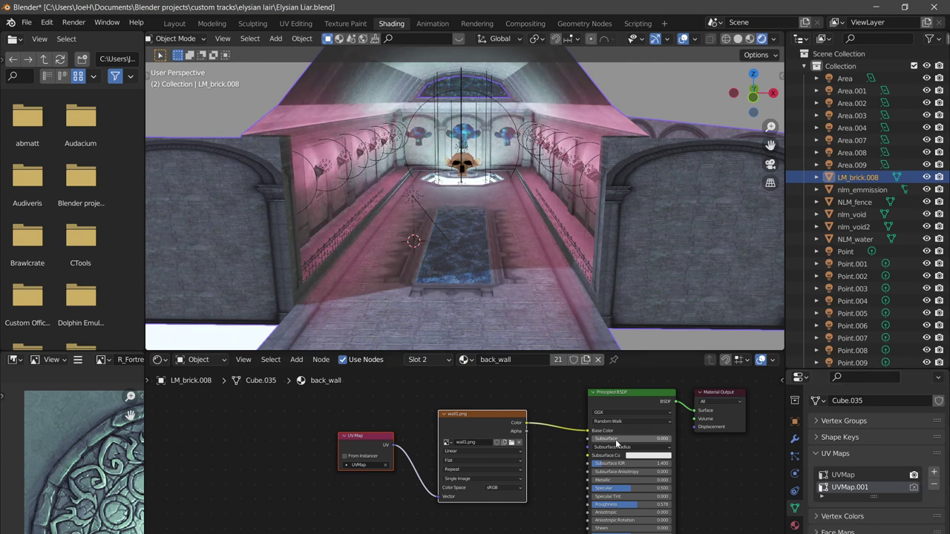
Move the UV Map node down beside the lower part of the wall1.png texture node
drag(358, 440, 374, 480)
click(369, 463)
scroll(414, 499, up, 5)
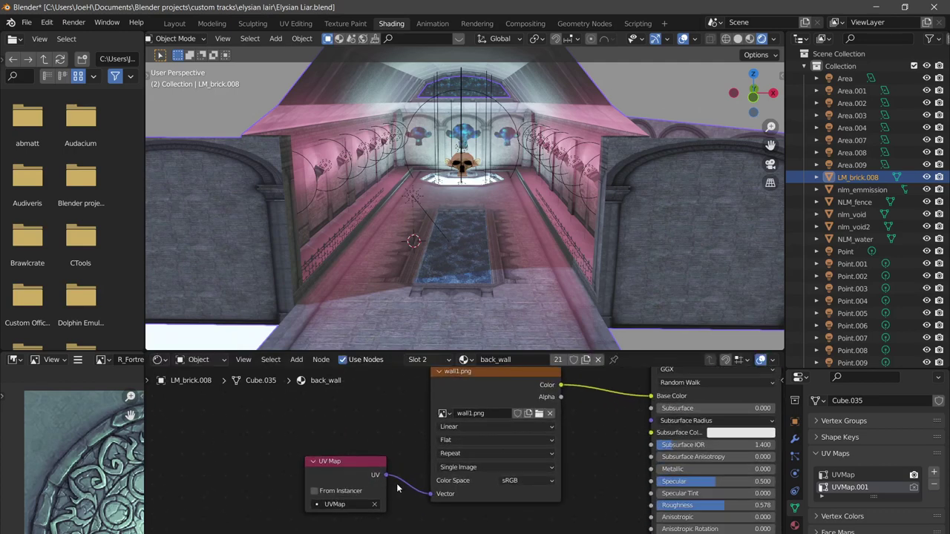
scroll(398, 486, down, 4)
middle_drag(426, 513, 426, 498)
scroll(449, 498, down, 3)
drag(498, 509, 395, 442)
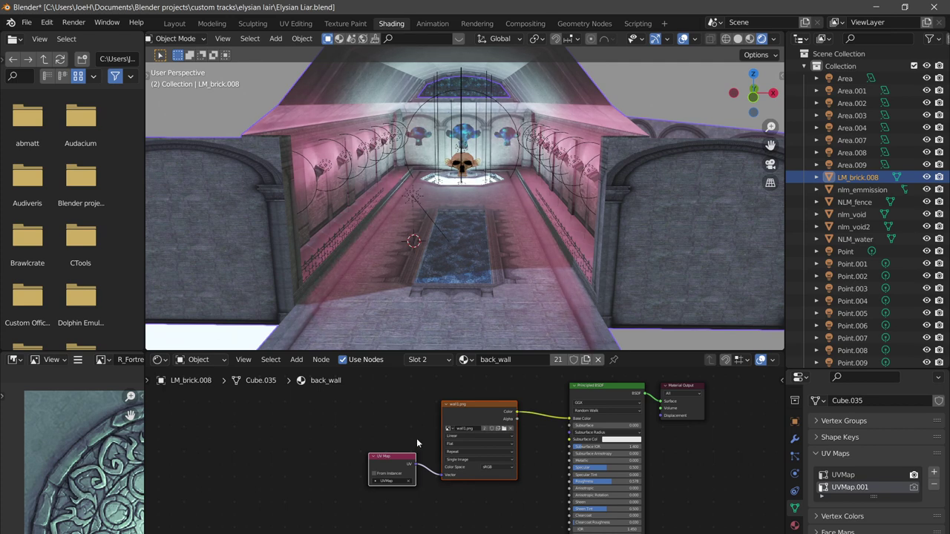
key(shift+d)
click(452, 485)
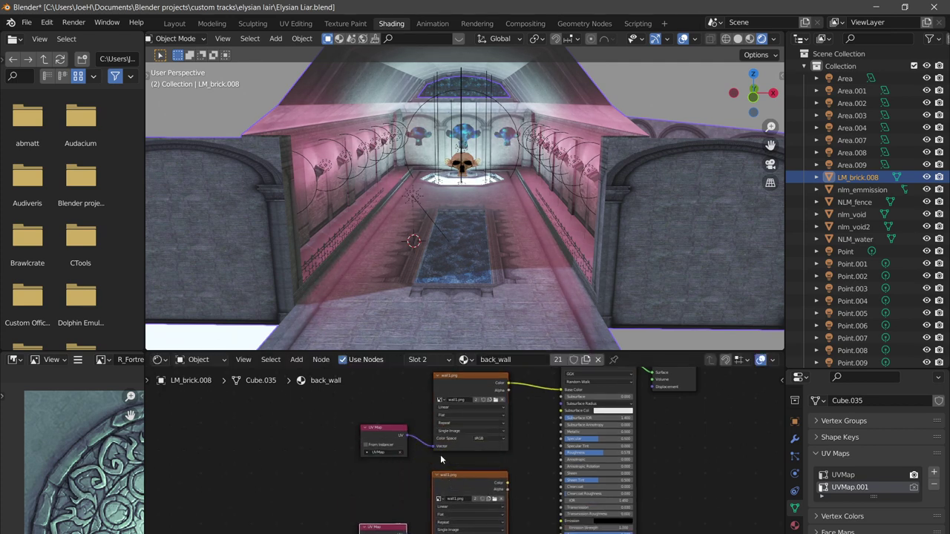
key(x)
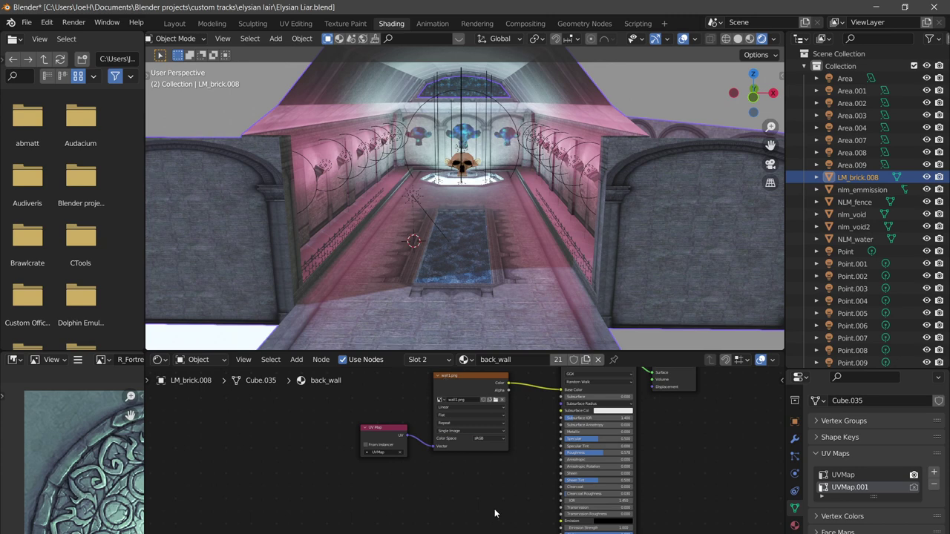
Duplicate the UV Map and wall1.png texture nodes and place the copies below the originals
drag(495, 510, 381, 408)
key(shift+d)
click(429, 507)
scroll(428, 486, up, 3)
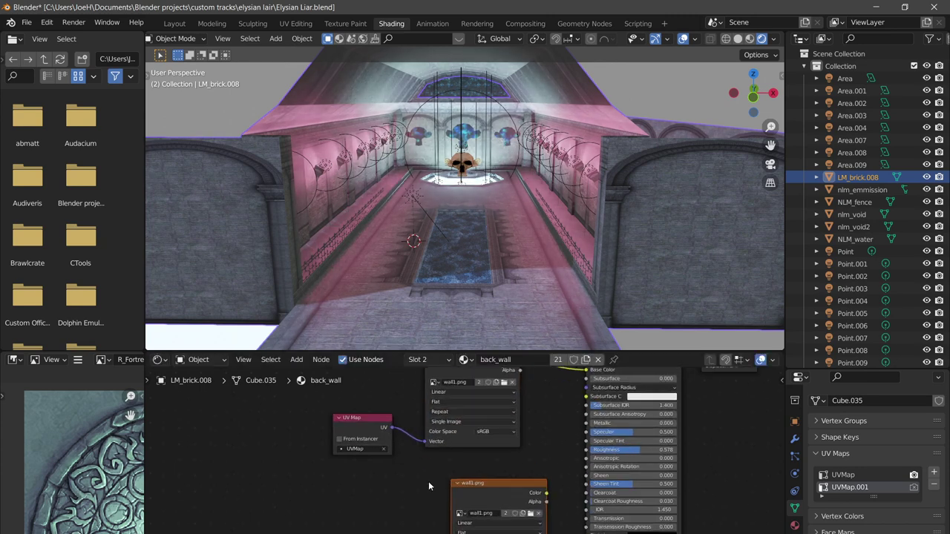
scroll(428, 480, down, 4)
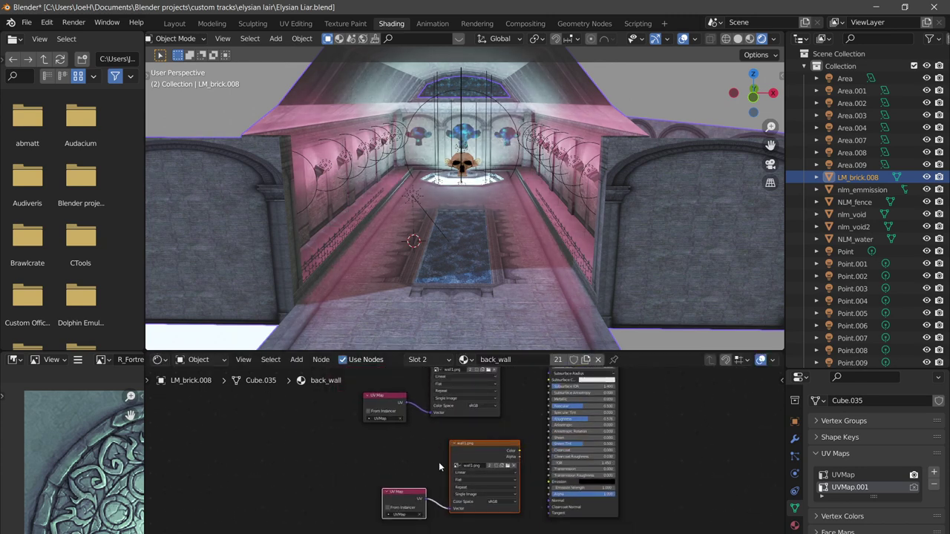
click(391, 480)
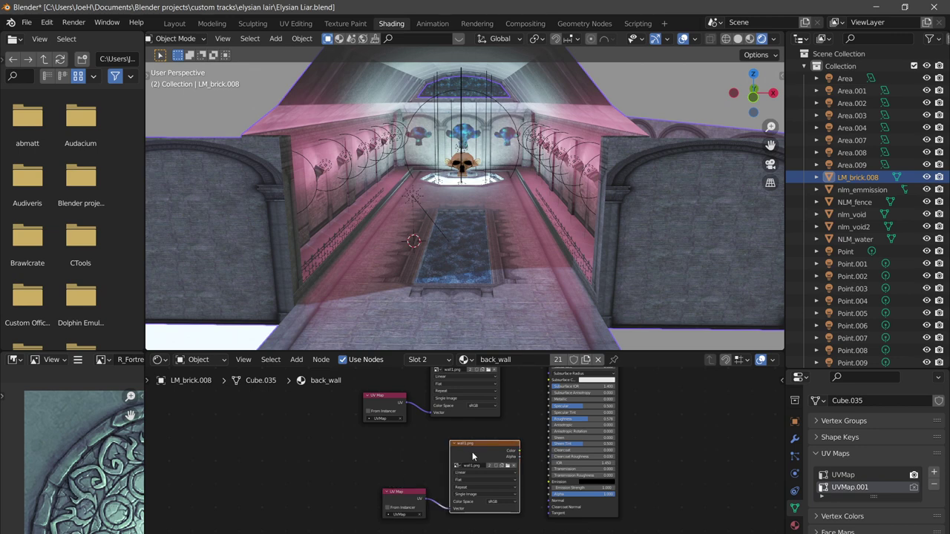
drag(472, 452, 462, 463)
Unlink the wall1.png image from the duplicated texture node
scroll(476, 477, up, 2)
scroll(476, 477, up, 1)
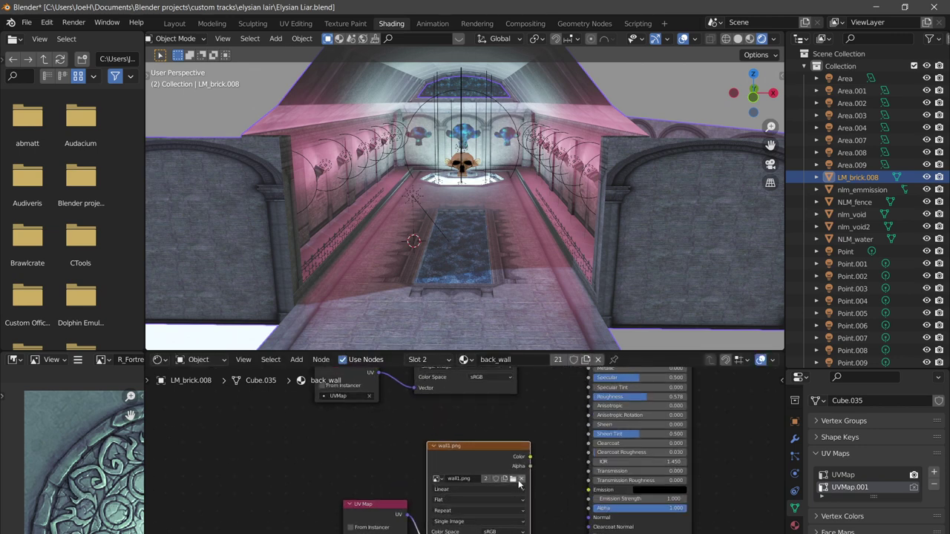
click(519, 478)
click(465, 478)
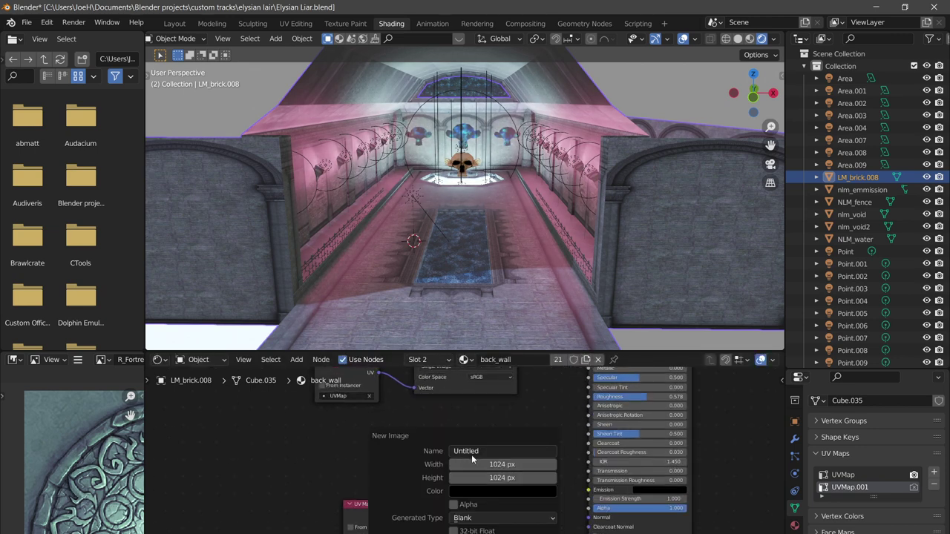
click(316, 460)
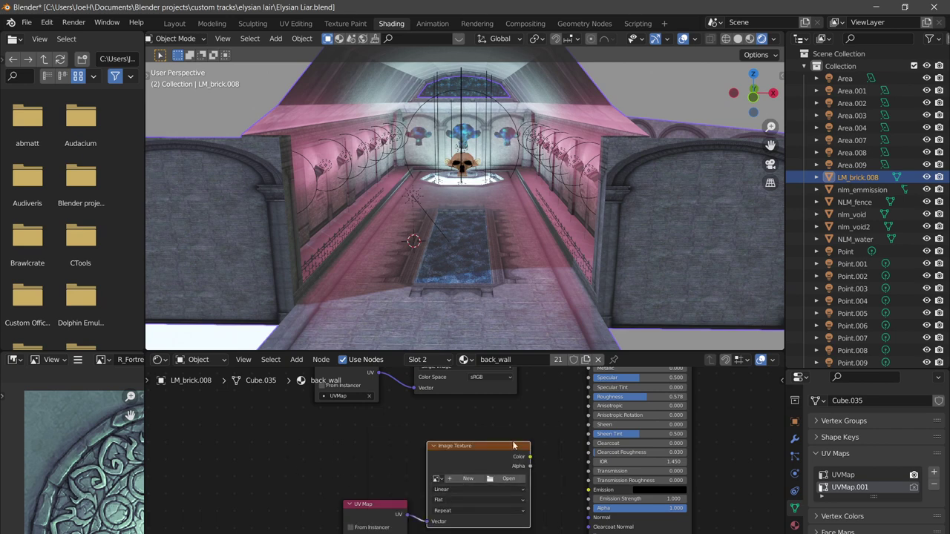
Create a new blank image named TL in the duplicated Image Texture node
scroll(513, 442, down, 5)
mouse_move(511, 420)
middle_down()
mouse_move(494, 450)
mouse_move(524, 493)
mouse_move(498, 422)
middle_up()
scroll(524, 493, up, 5)
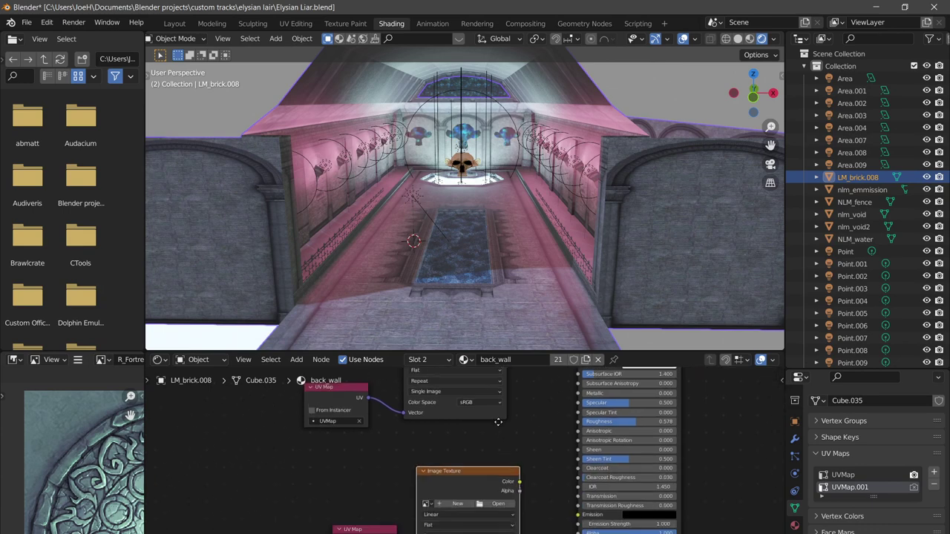
scroll(498, 422, up, 1)
click(439, 471)
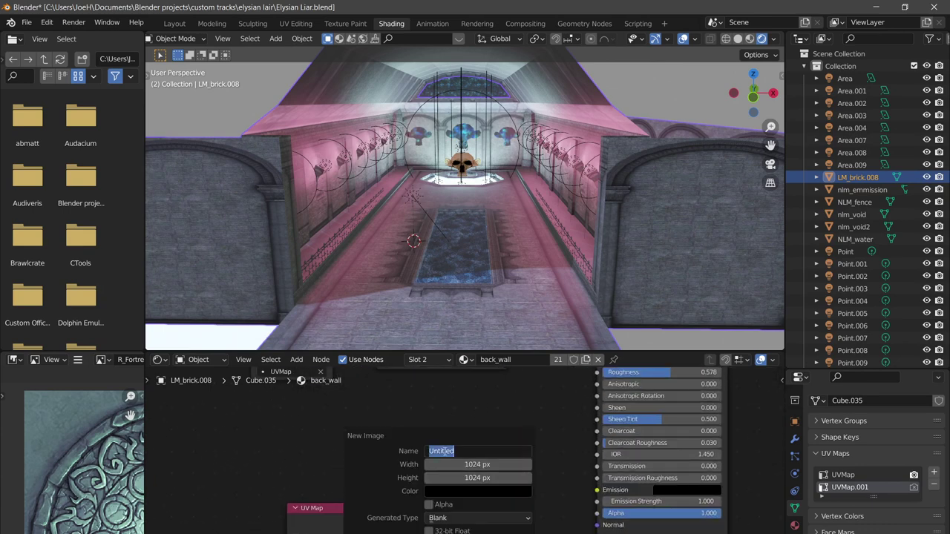
text(Im2)
key(Return)
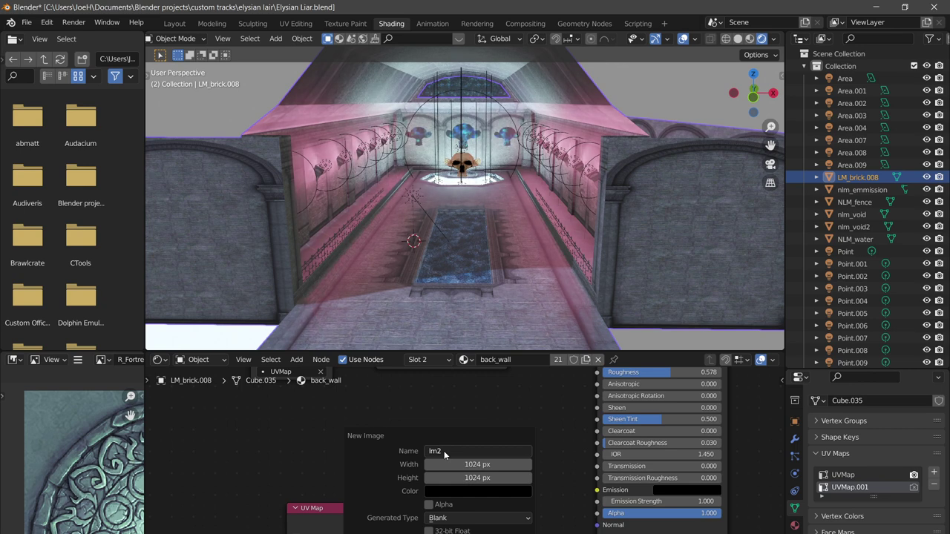
click(445, 453)
text(TL)
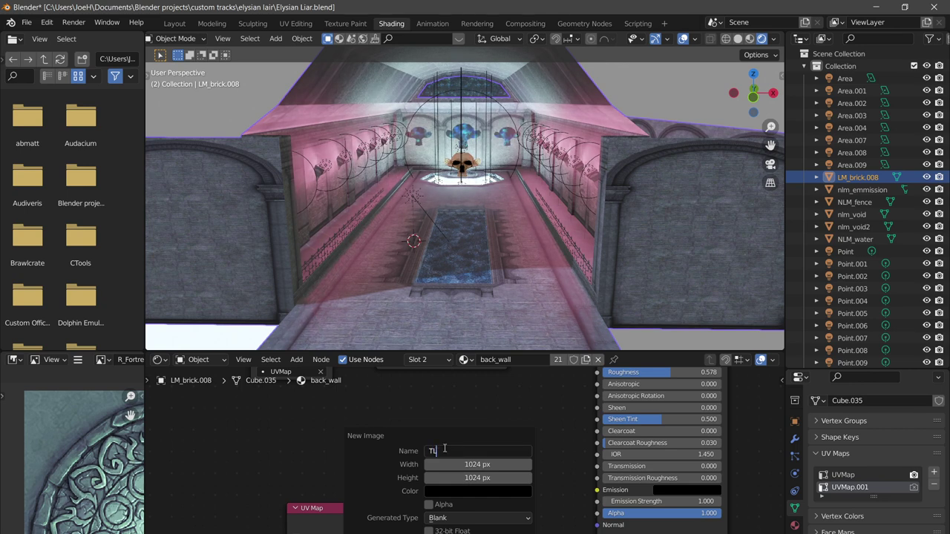
key(Return)
key(Return)
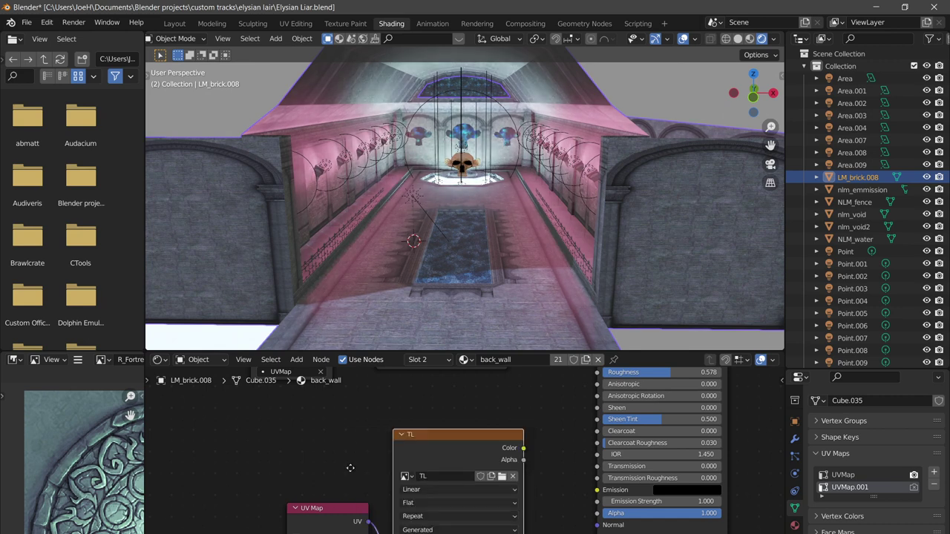
Set the UV Map node feeding the TL texture to use UVMap.001
middle_drag(349, 467, 354, 423)
scroll(345, 446, up, 3)
click(299, 519)
click(284, 388)
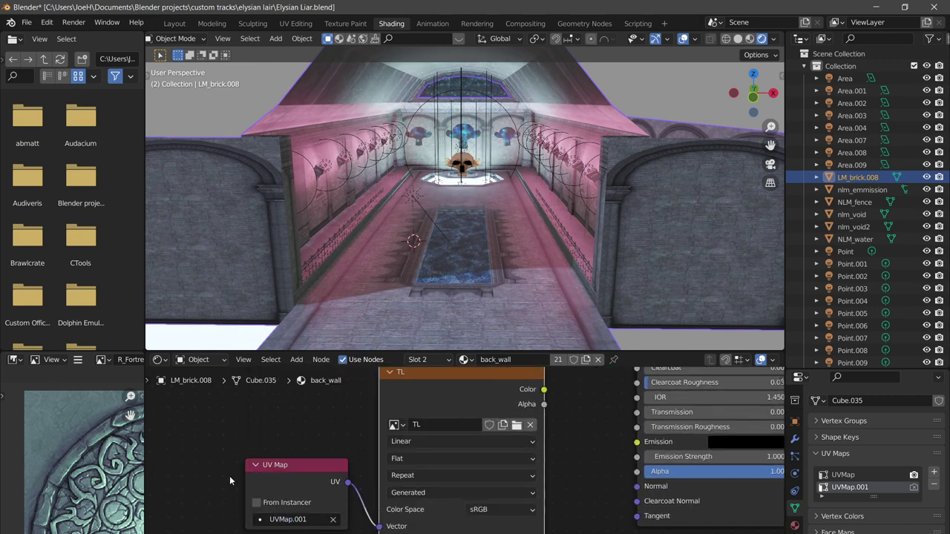
scroll(229, 476, down, 3)
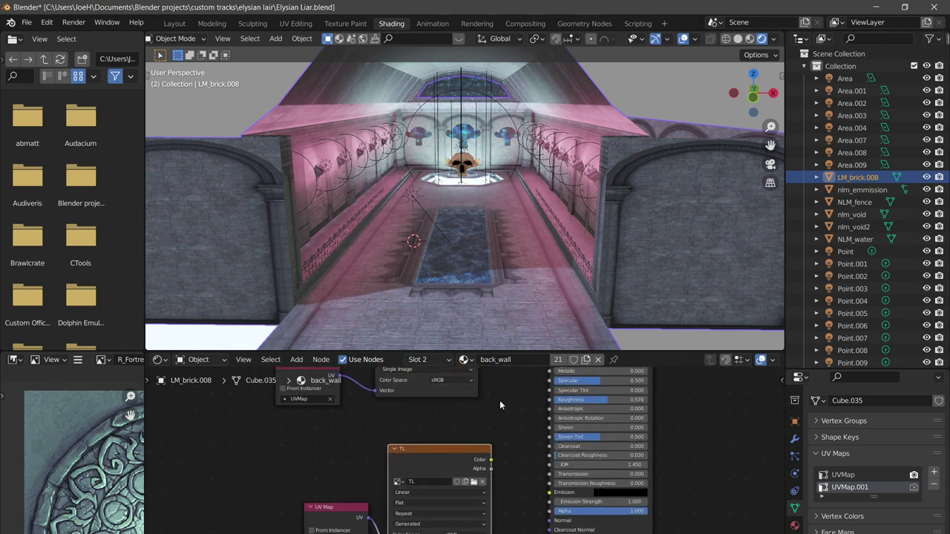
middle_drag(499, 400, 501, 444)
scroll(501, 444, down, 4)
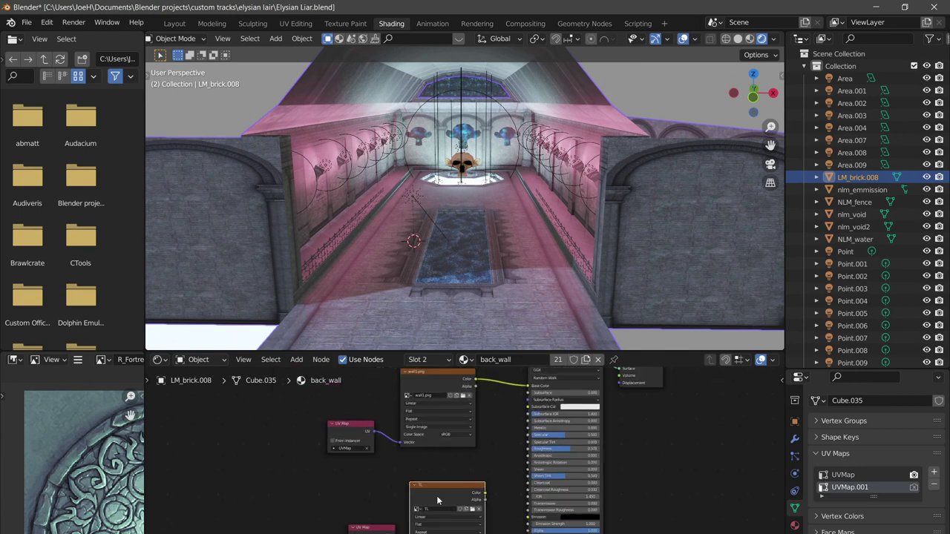
mouse_move(484, 495)
mouse_down()
mouse_move(537, 391)
mouse_move(527, 440)
mouse_move(494, 492)
mouse_up()
middle_drag(441, 500, 447, 463)
scroll(437, 456, up, 2)
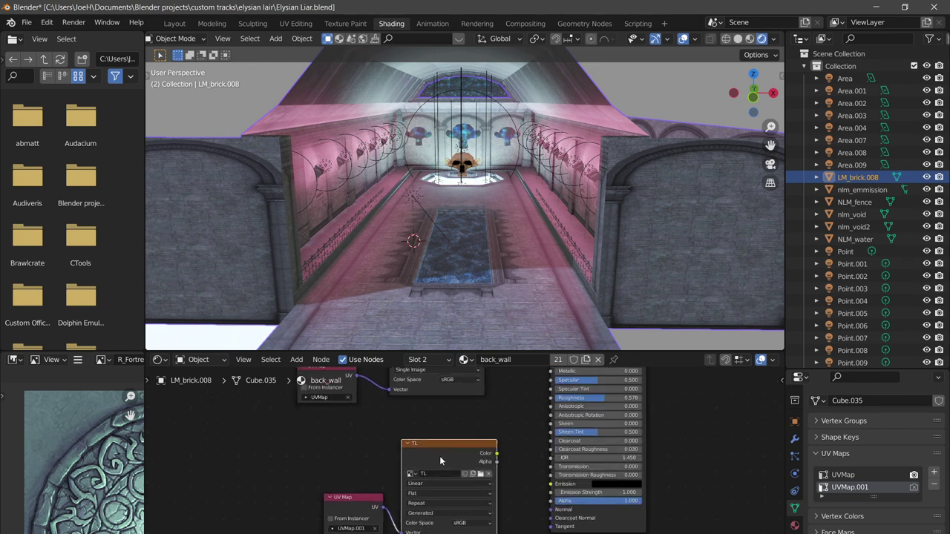
scroll(538, 418, down, 2)
middle_drag(509, 458, 495, 498)
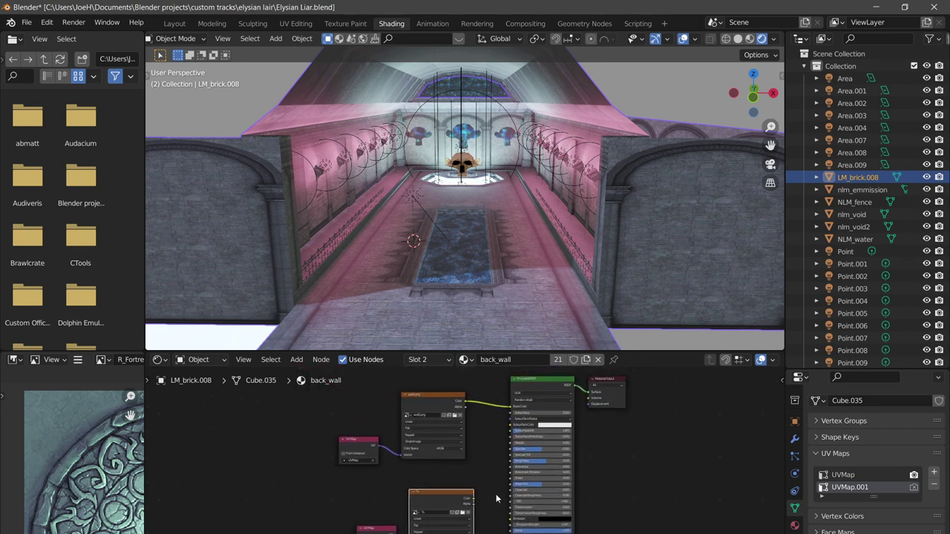
drag(431, 470, 362, 533)
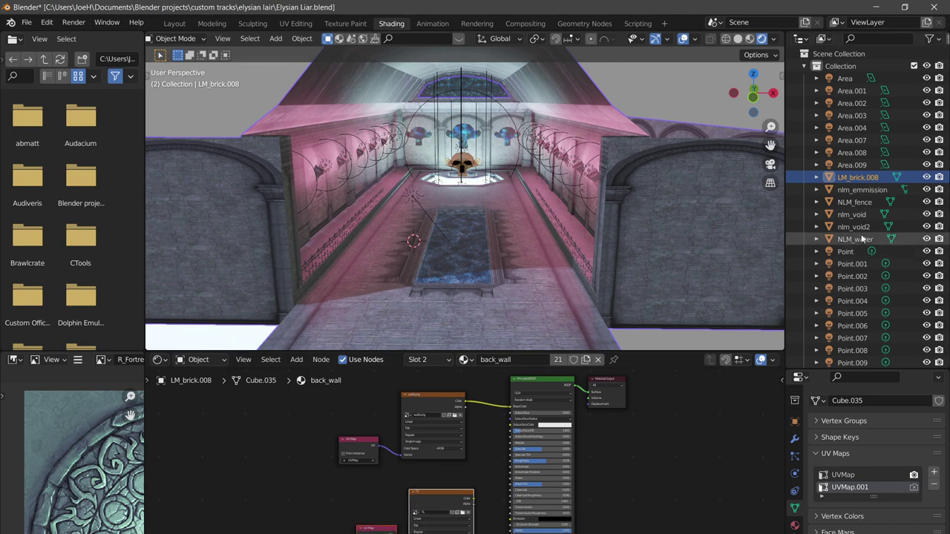
Examine the shader nodes of each LM_brick.008 material slot, from brix through ring, for the bake texture and its UV Map node
scroll(831, 437, up, 1)
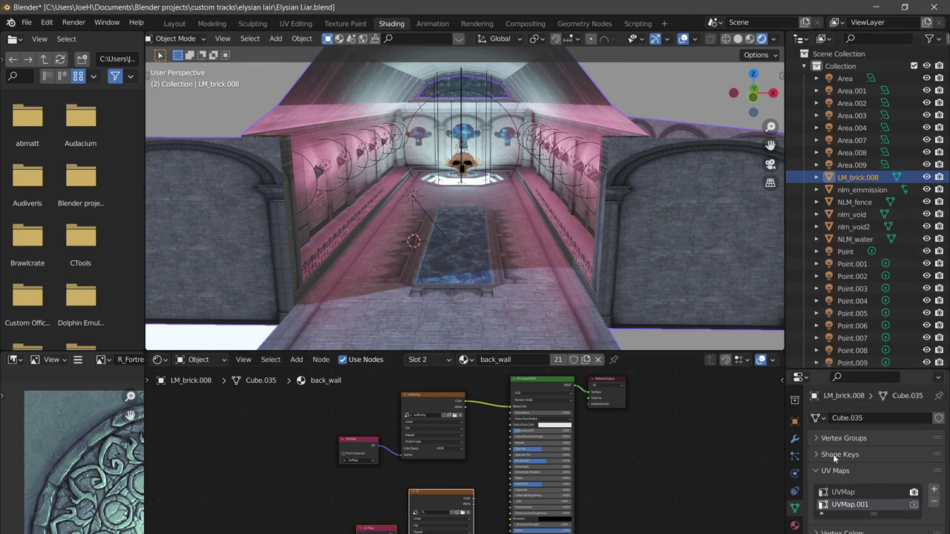
click(795, 524)
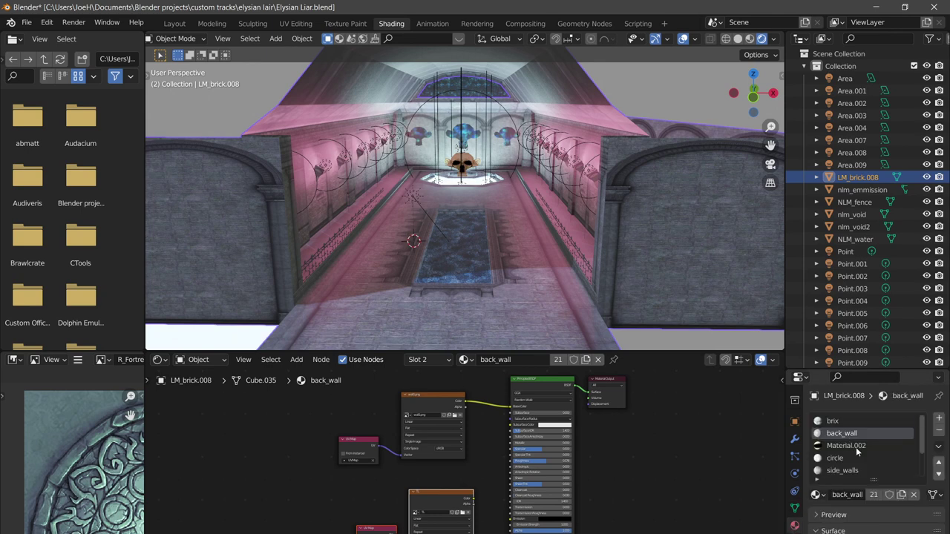
click(838, 420)
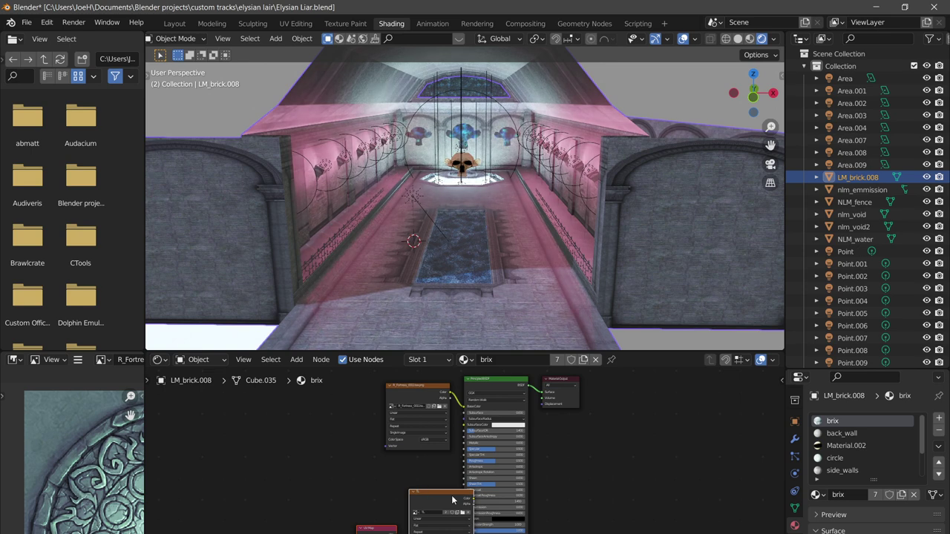
click(843, 434)
click(845, 446)
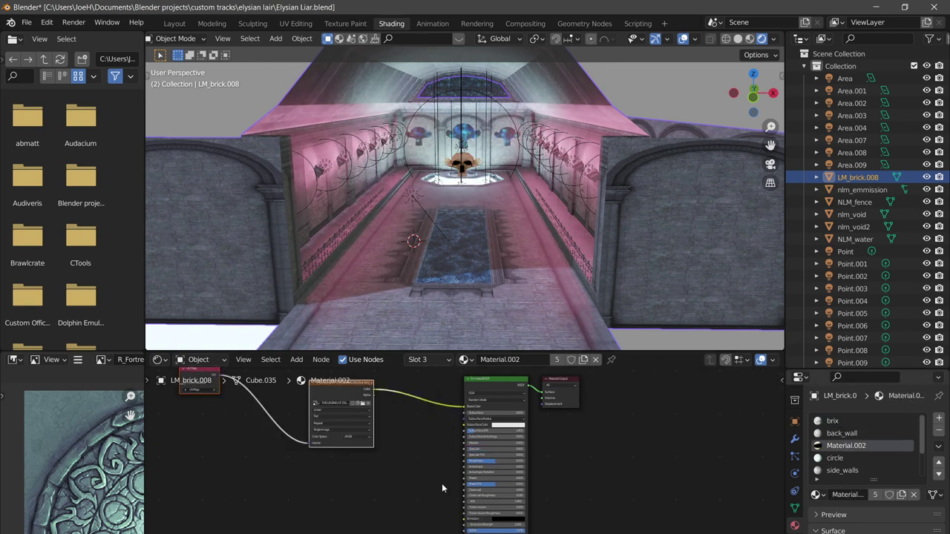
click(835, 457)
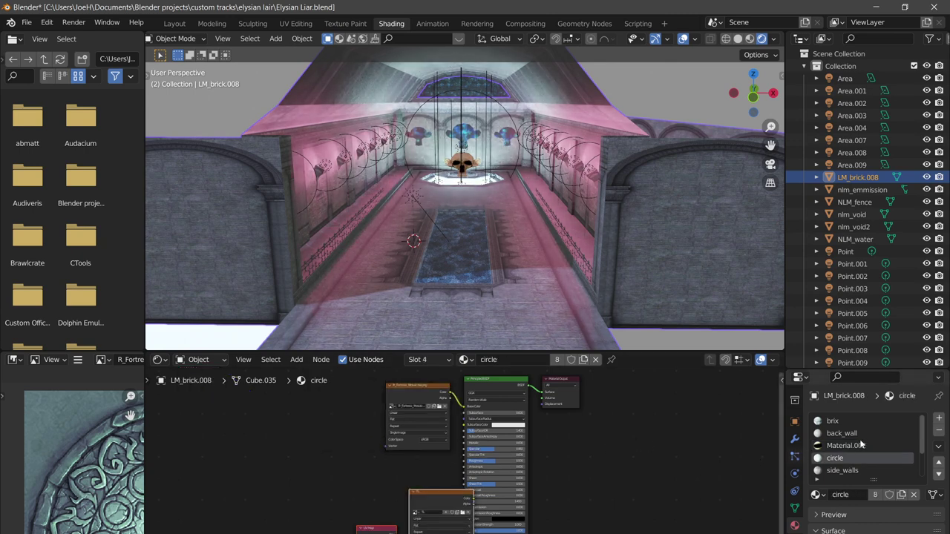
click(857, 471)
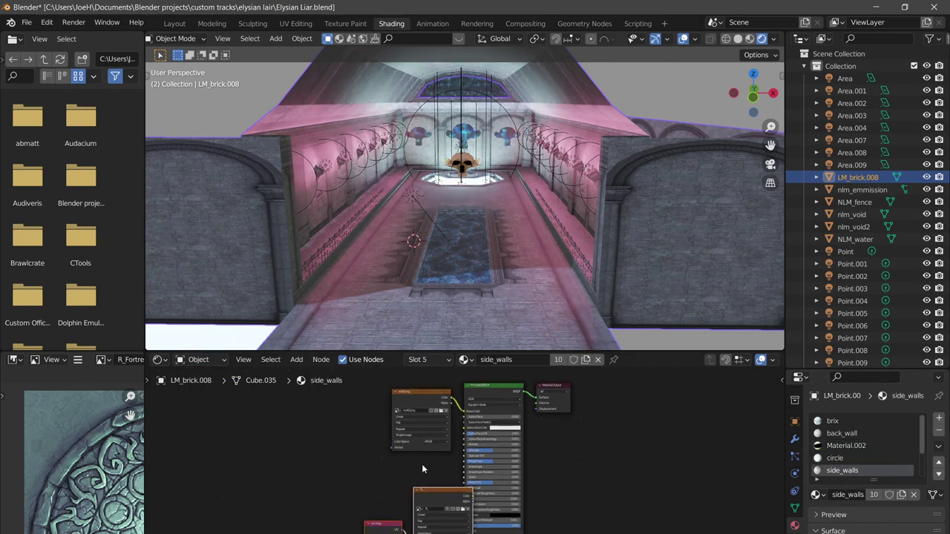
scroll(845, 458, down, 2)
scroll(845, 458, down, 1)
click(846, 447)
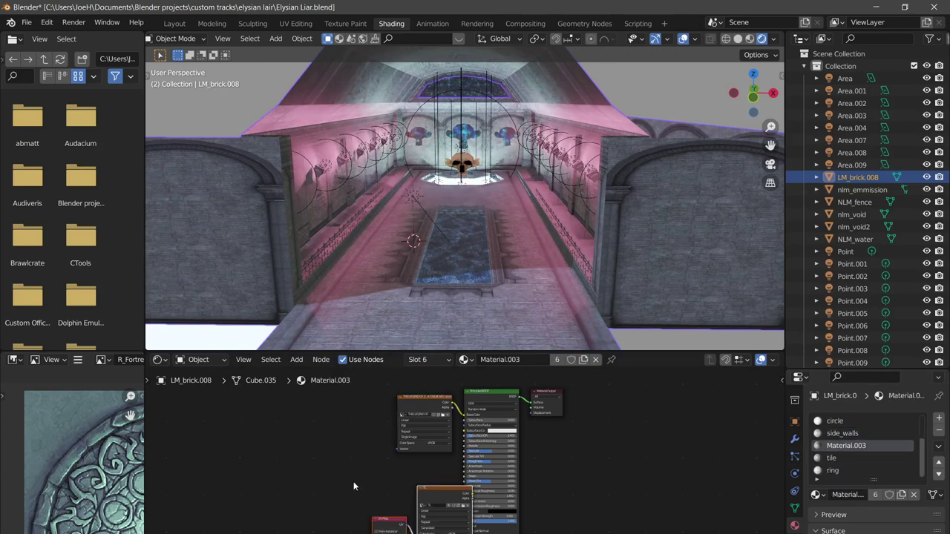
click(831, 458)
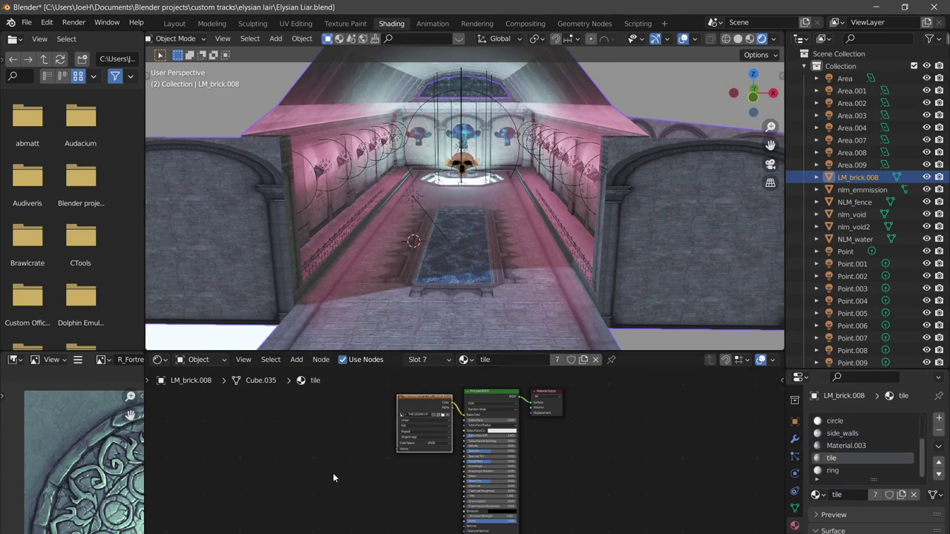
click(834, 470)
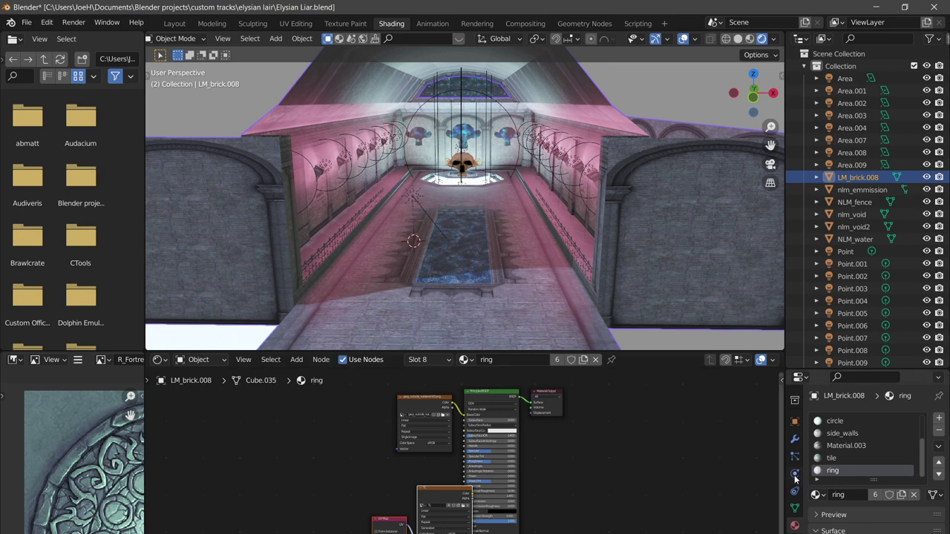
Set the scene's render engine to Cycles with GPU Compute as the device
scroll(794, 480, up, 4)
click(794, 420)
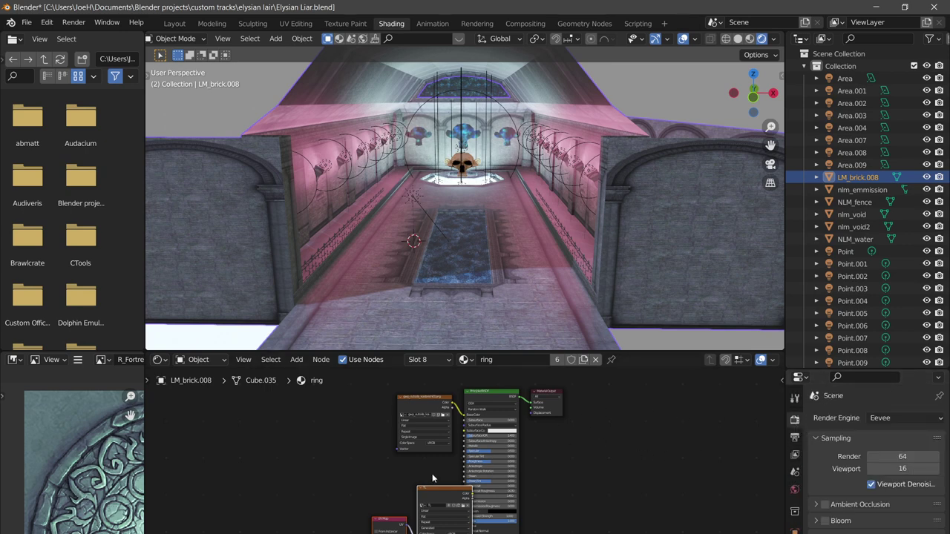
click(877, 419)
click(883, 457)
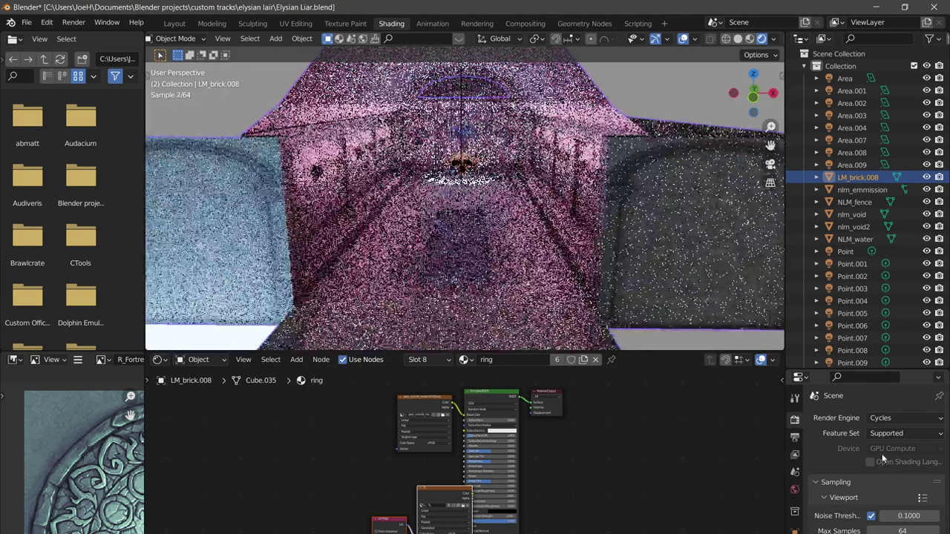
click(881, 448)
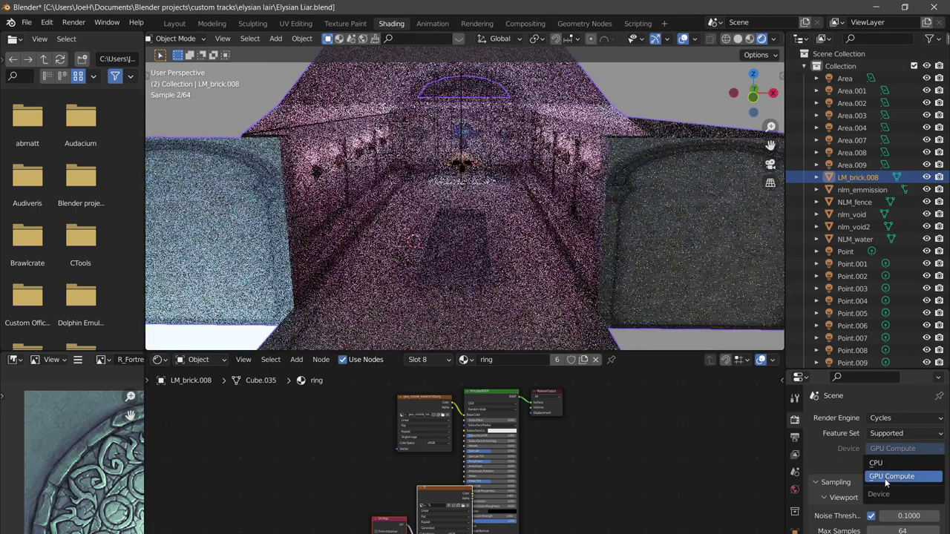
click(891, 476)
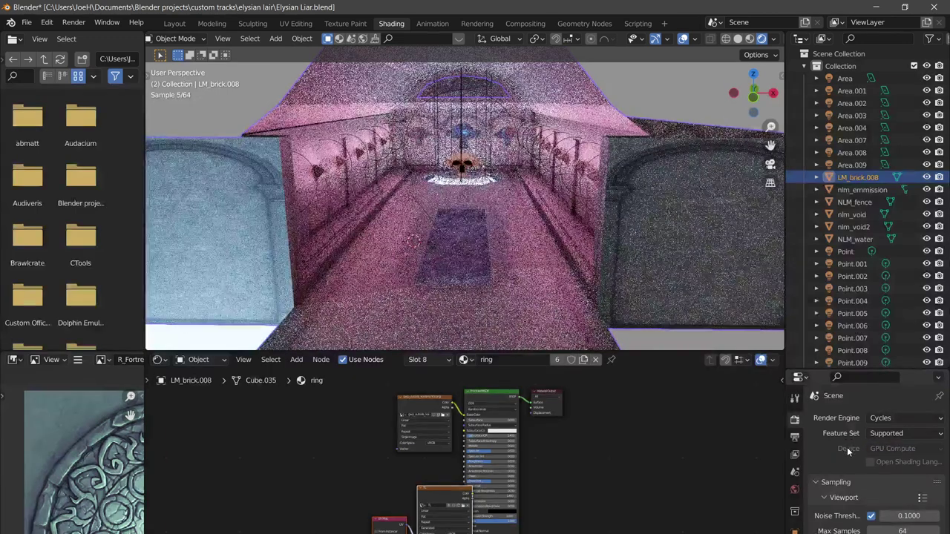
Set the maximum transmission bounces for the Cycles light paths to 4
scroll(860, 447, down, 2)
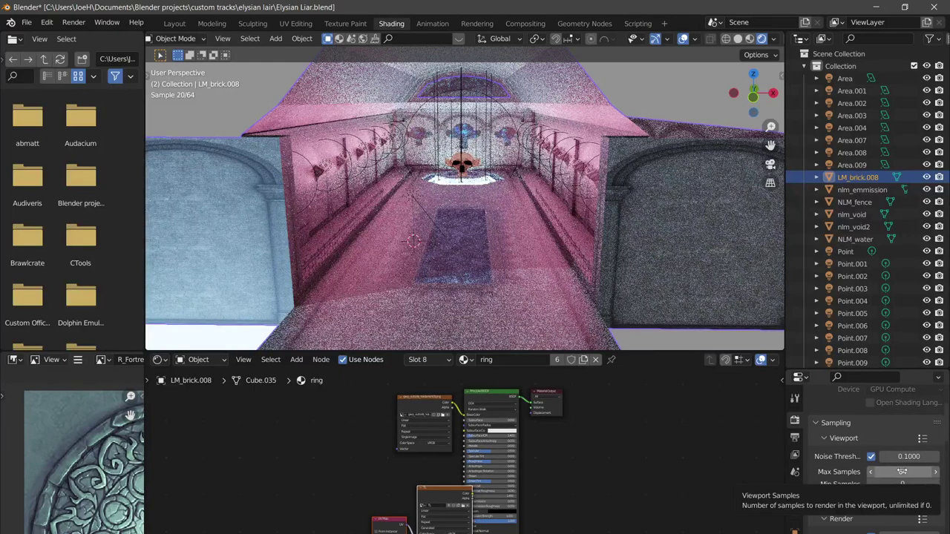
scroll(898, 468, down, 2)
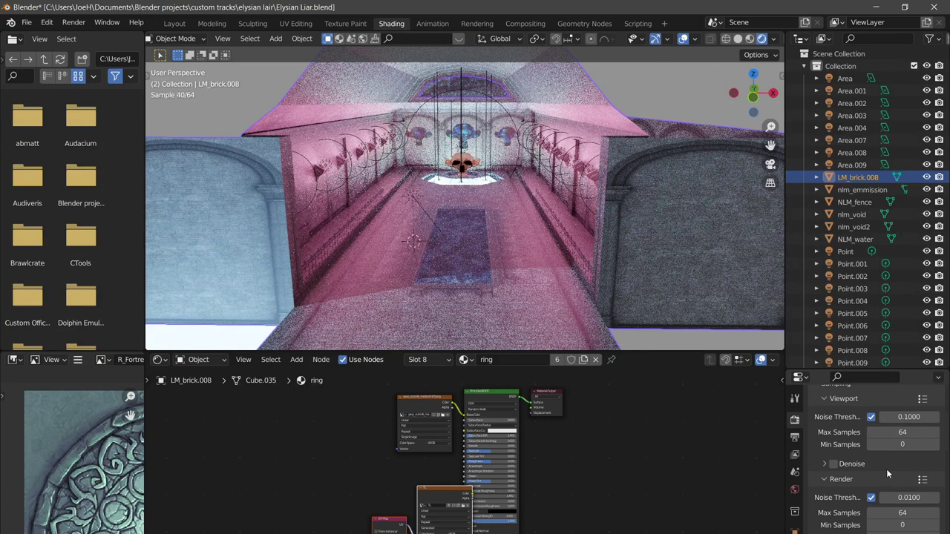
scroll(853, 512, down, 2)
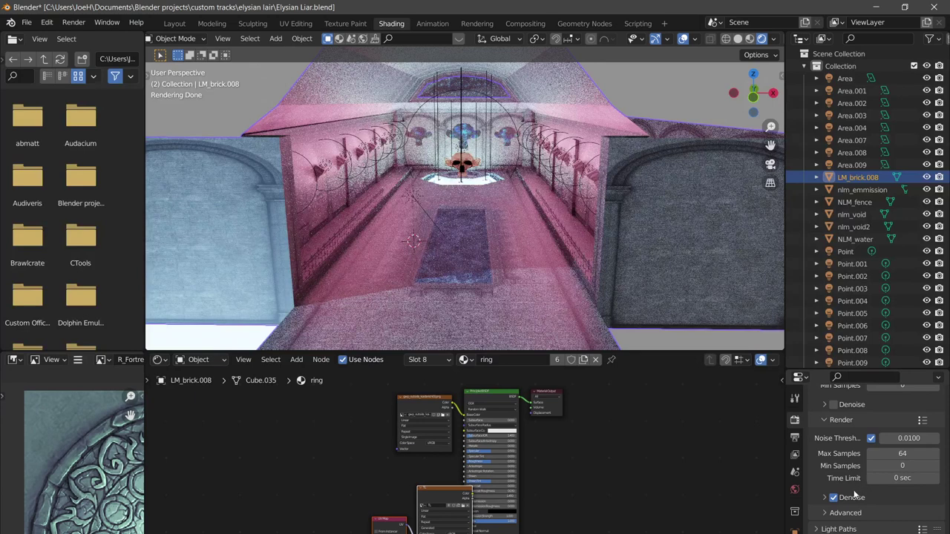
scroll(852, 472, down, 3)
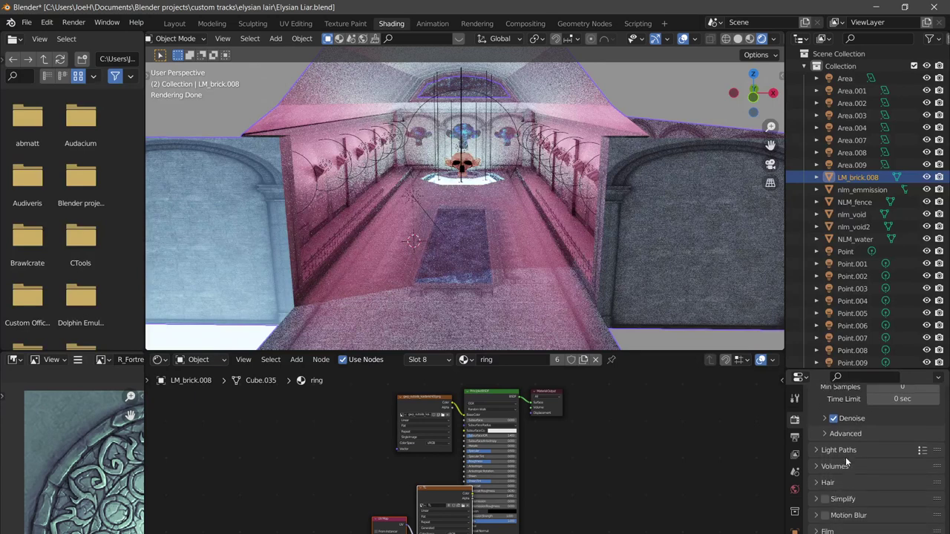
click(844, 451)
scroll(844, 452, down, 2)
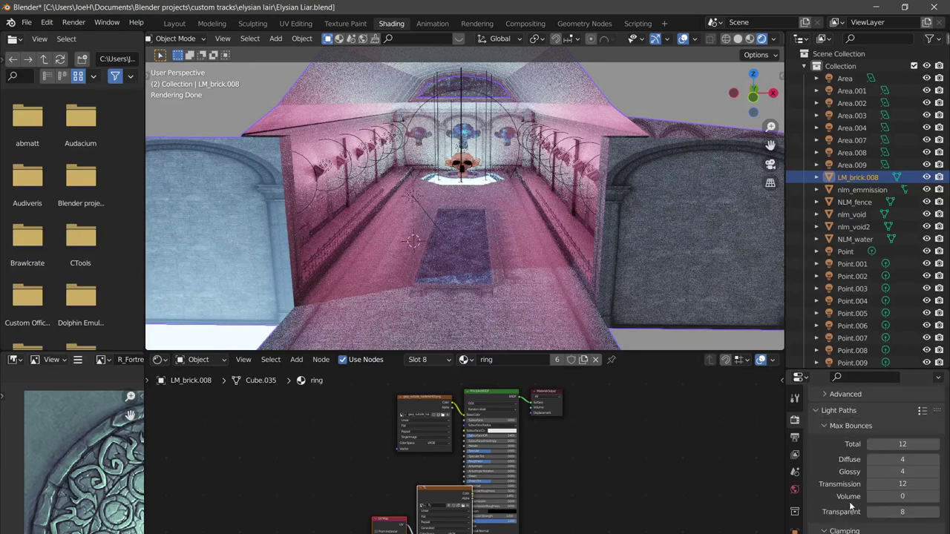
click(899, 512)
click(821, 474)
click(904, 484)
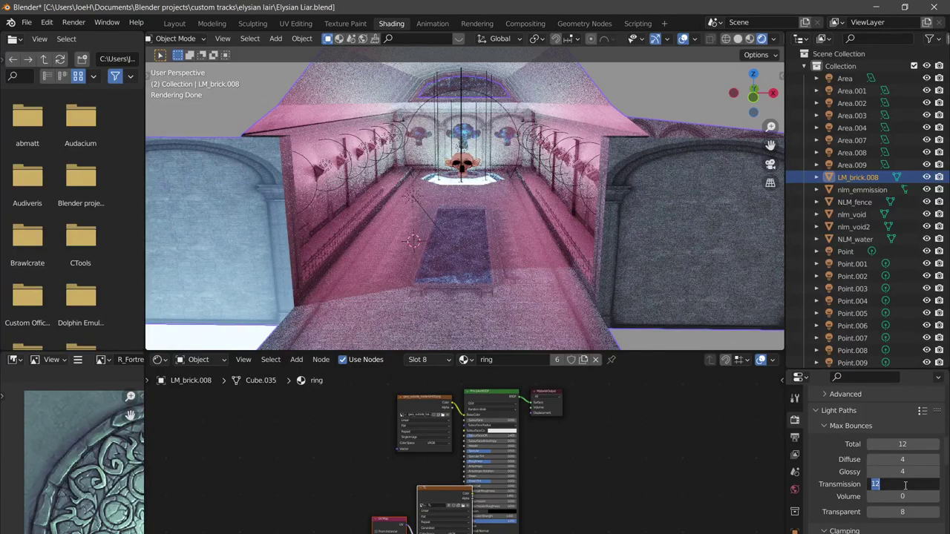
text(4)
key(Return)
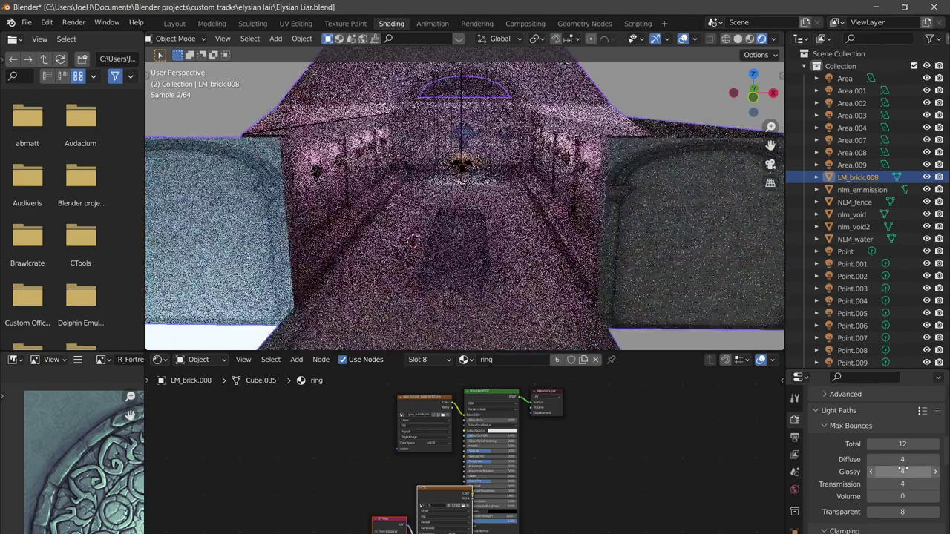
Collapse the Clamping settings and set the caustics Filter Glossy value to 0
scroll(902, 474, down, 2)
scroll(890, 475, down, 1)
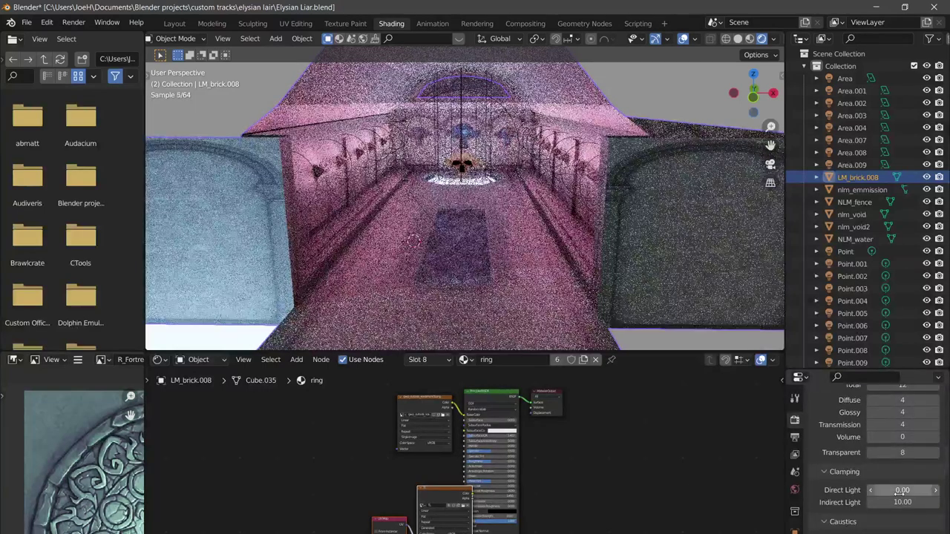
click(865, 472)
scroll(865, 472, down, 3)
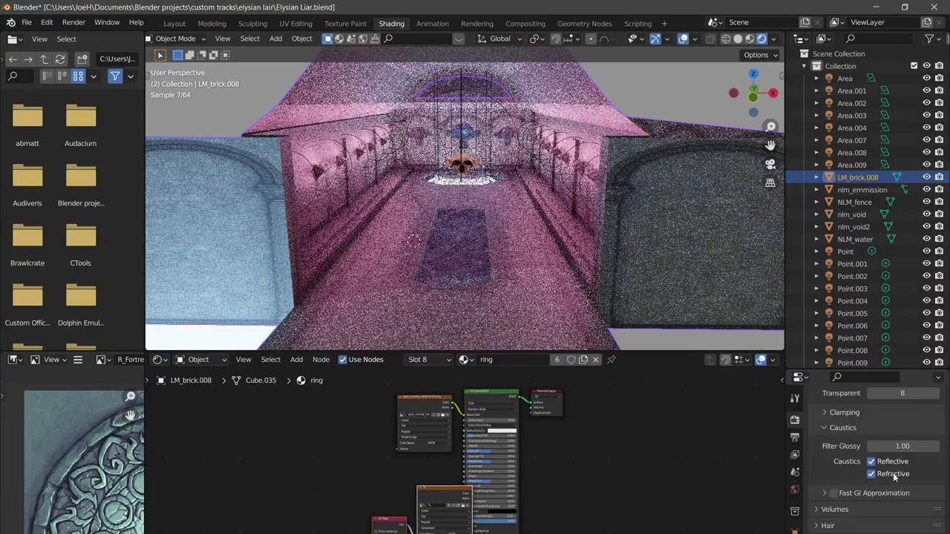
click(901, 446)
text(0)
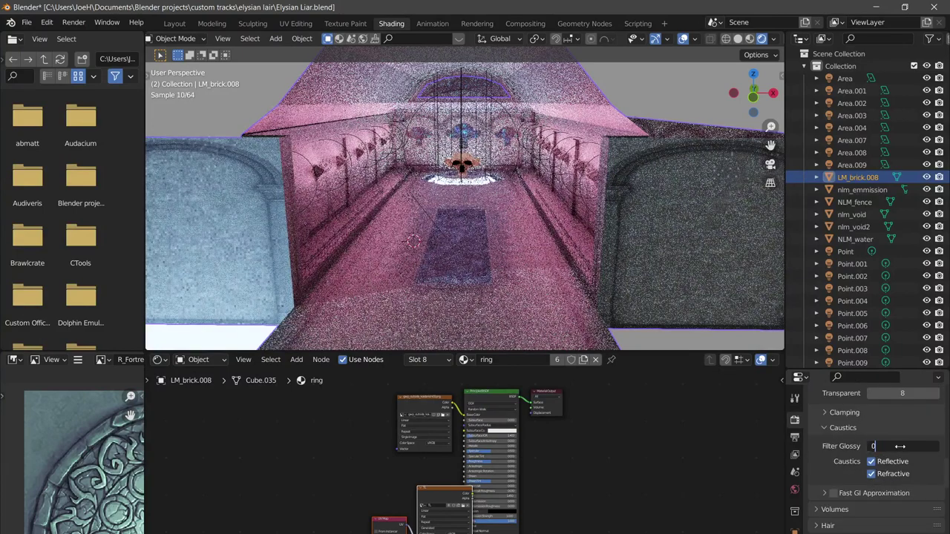
key(Return)
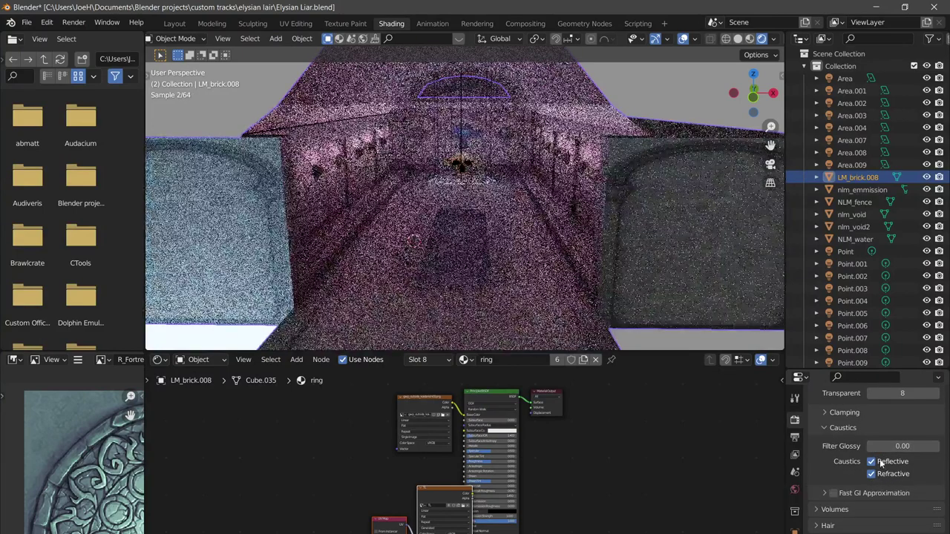
scroll(846, 470, down, 2)
click(844, 472)
click(844, 472)
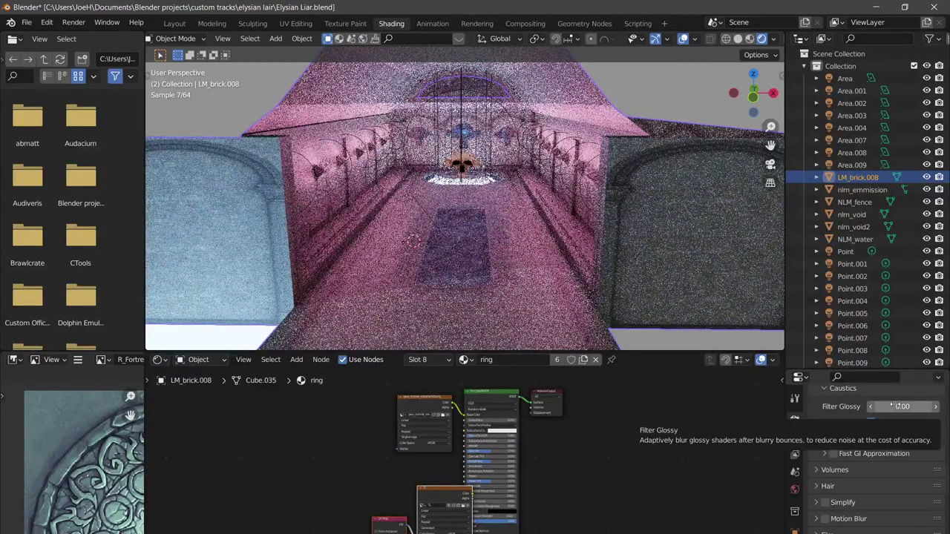
Set the scene's color management exposure to 1
scroll(846, 493, down, 5)
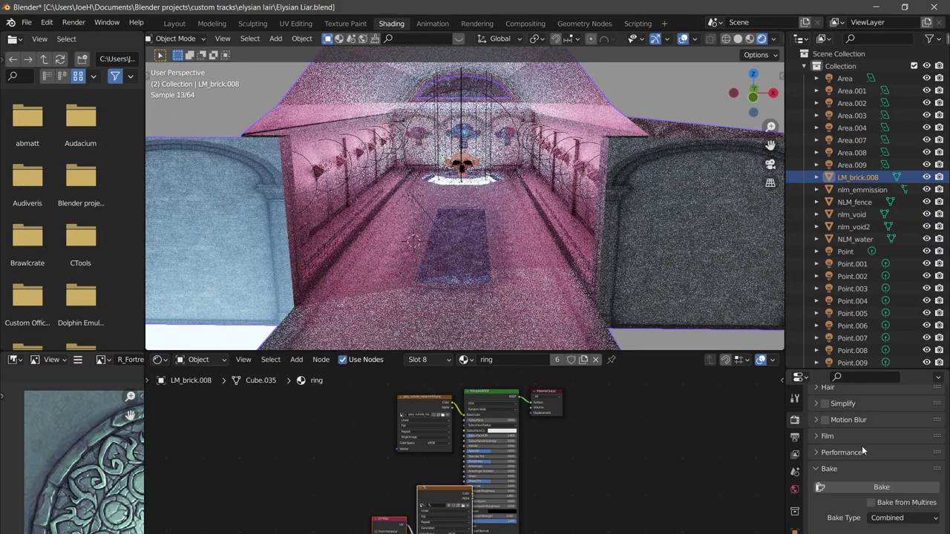
scroll(861, 446, down, 8)
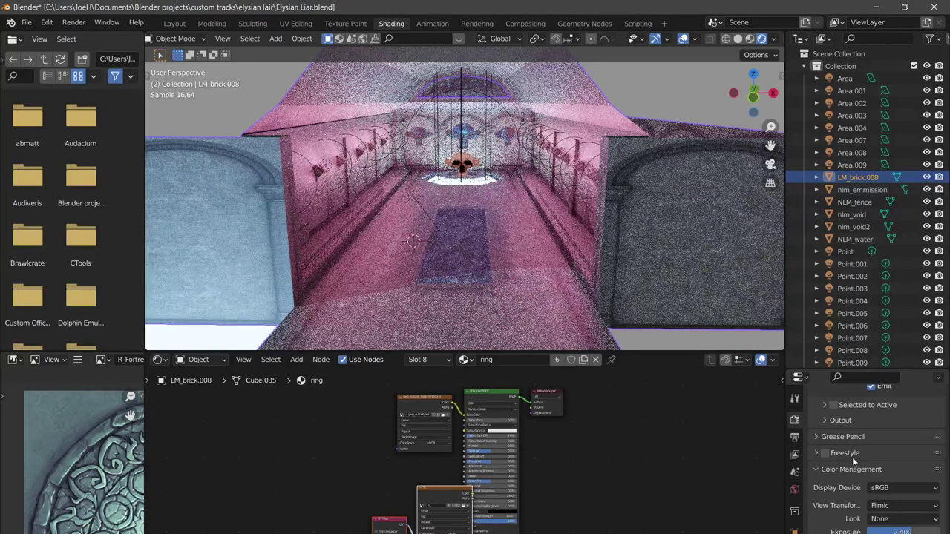
scroll(852, 457, down, 2)
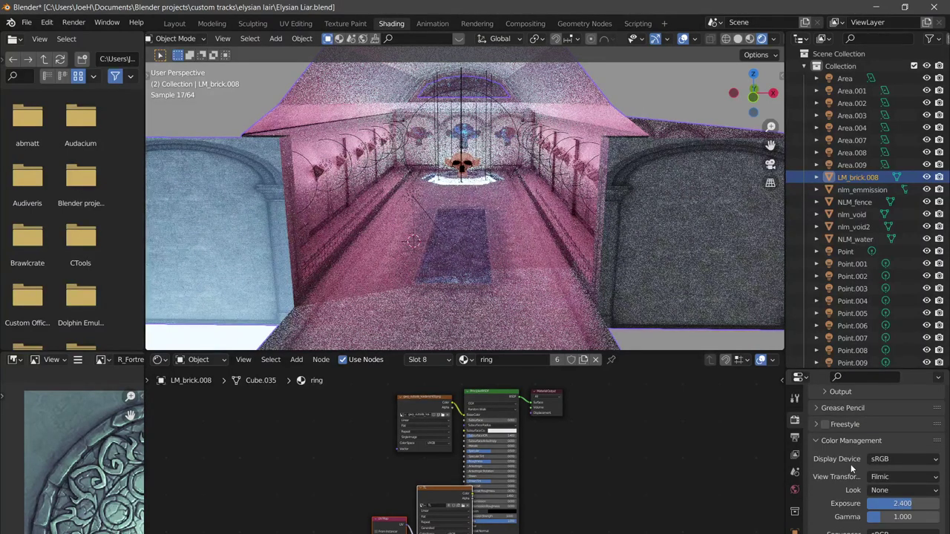
click(899, 505)
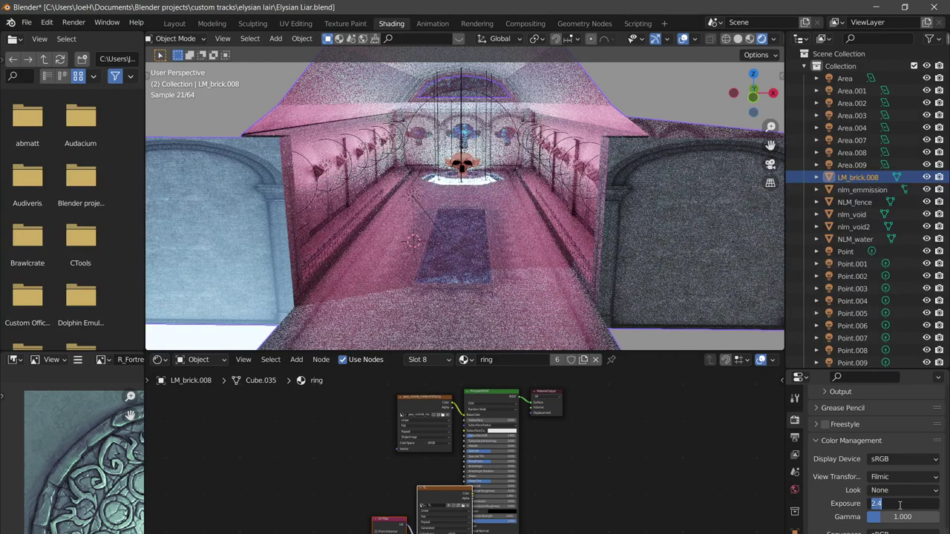
text(1)
key(Return)
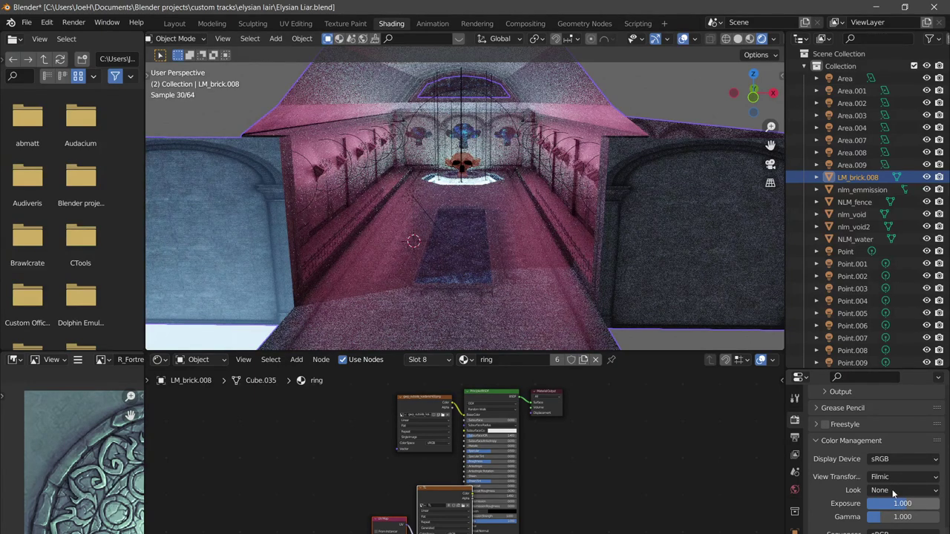
Try the False Color and Filmic Log view transforms, ending on Filmic
click(898, 476)
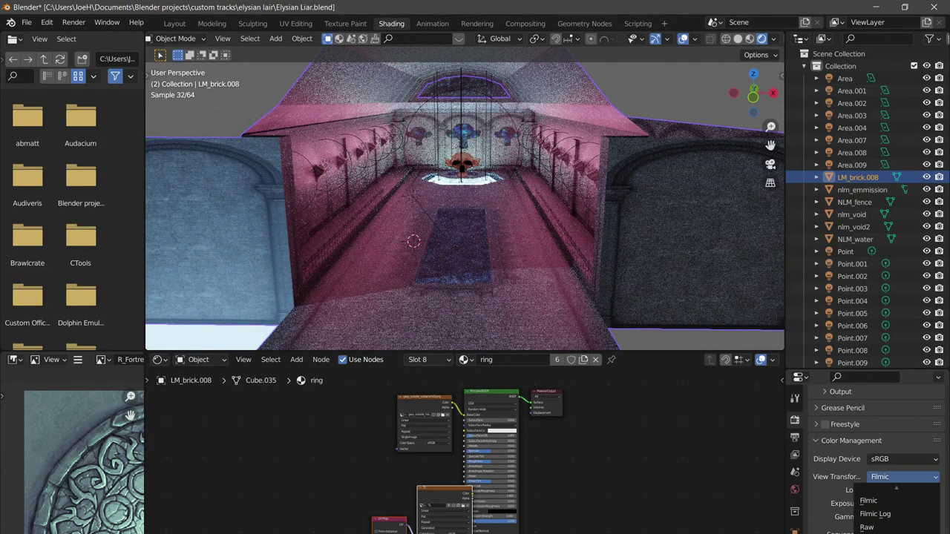
click(883, 533)
click(922, 477)
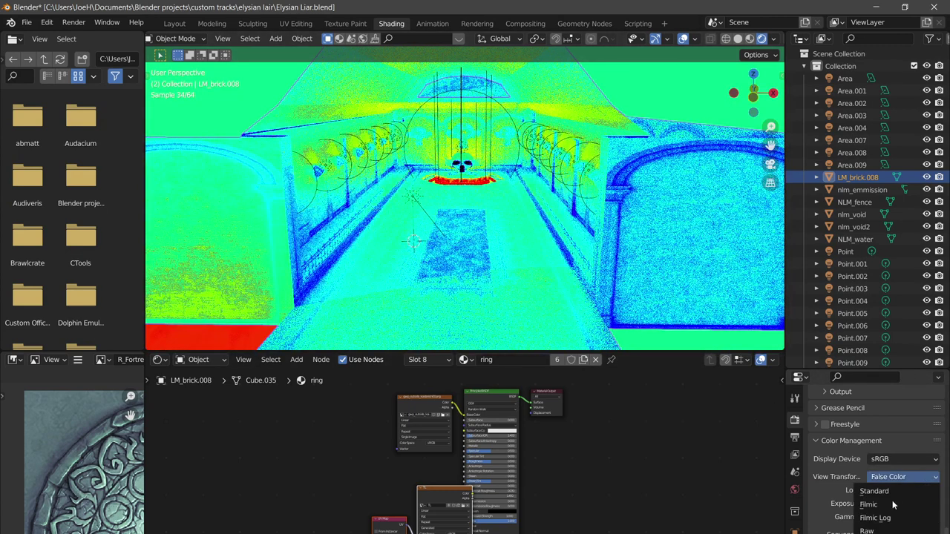
click(889, 517)
click(894, 477)
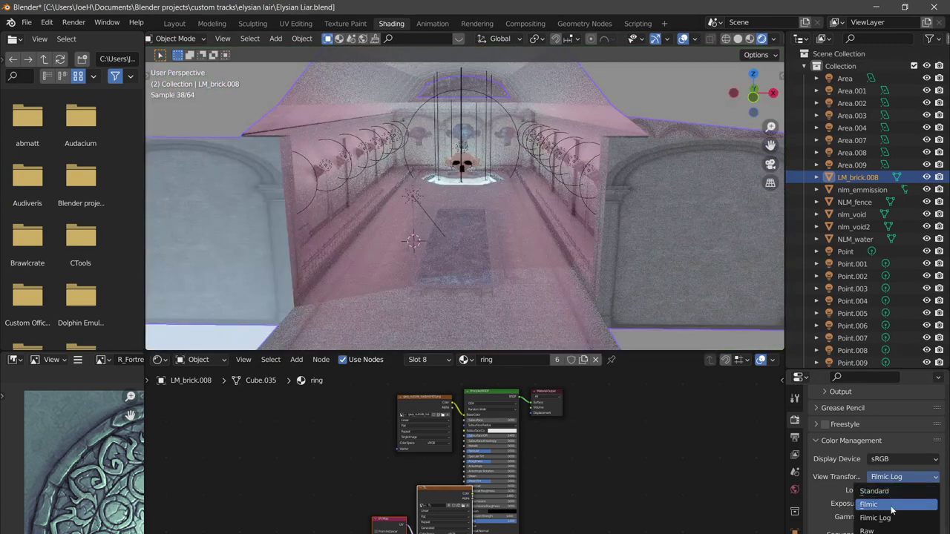
click(891, 505)
Set the color management exposure back to 2.4
click(896, 503)
text(2)
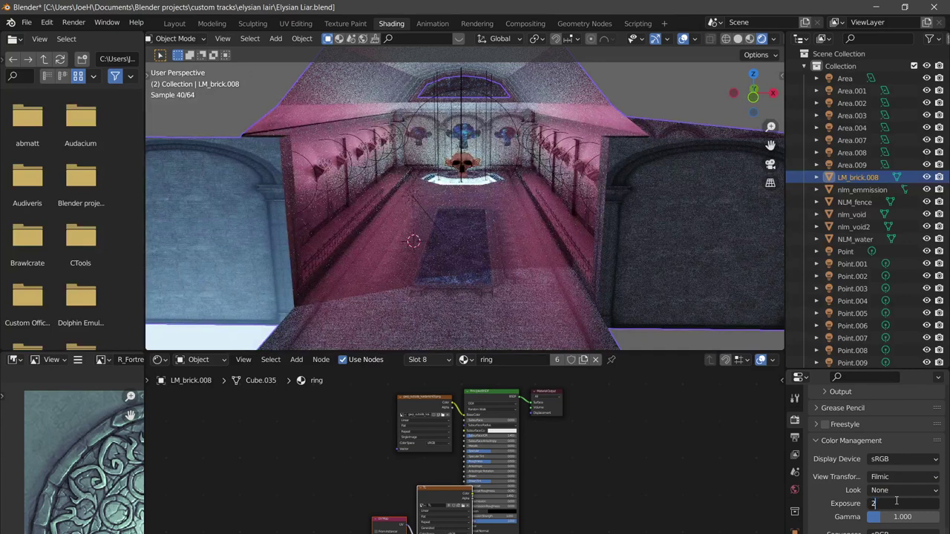
text(.4)
key(Return)
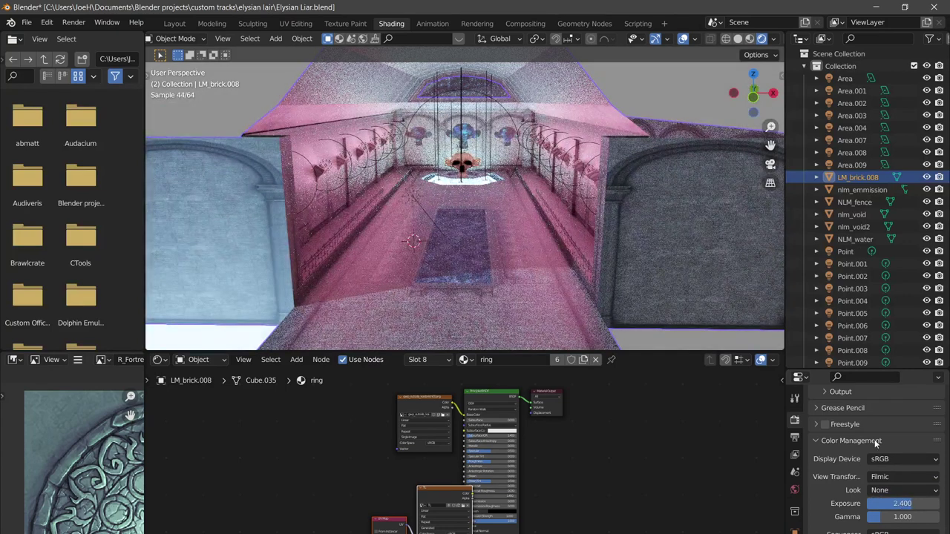
Preview the scene with the False Color view transform and return it to Filmic
click(883, 477)
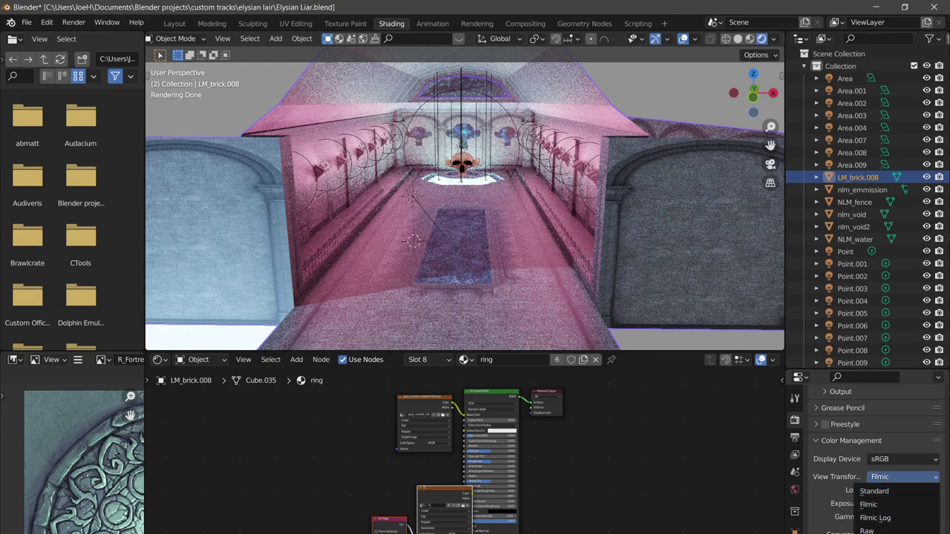
click(879, 533)
click(888, 482)
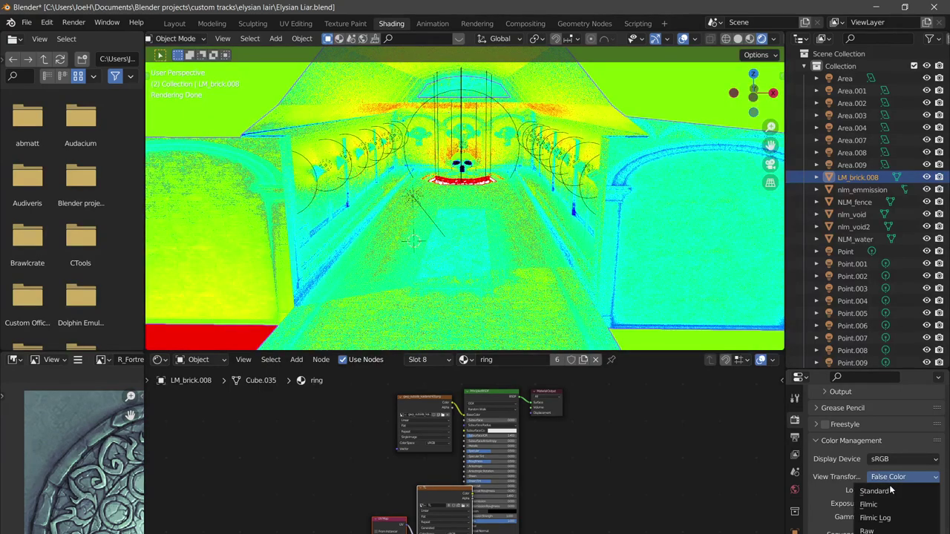
click(890, 508)
Review the Bake influence settings and choose Combined as the bake type
scroll(875, 467, up, 4)
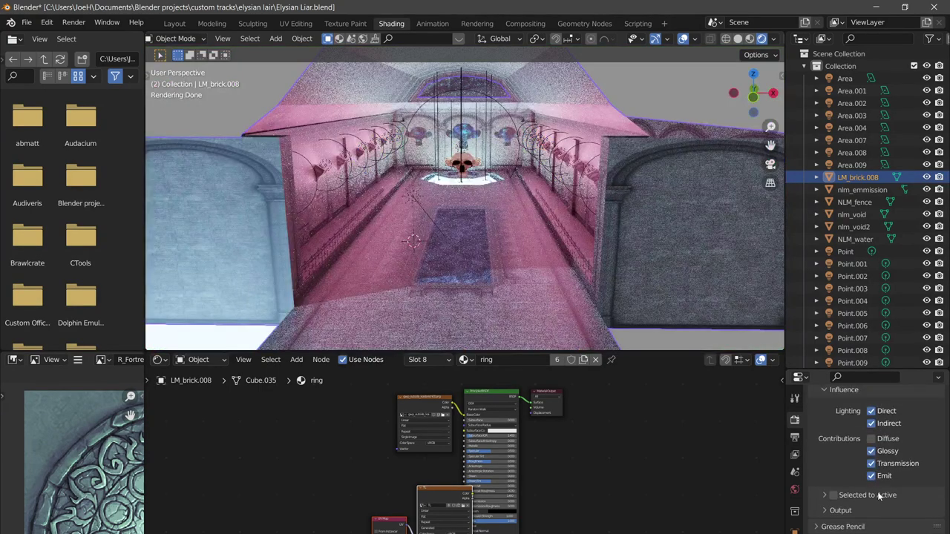
scroll(861, 490, up, 3)
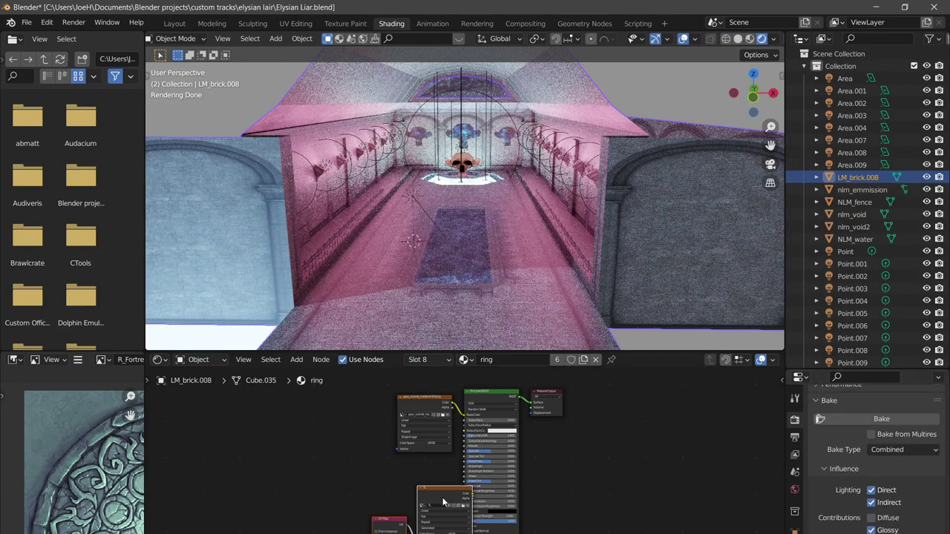
scroll(444, 503, up, 2)
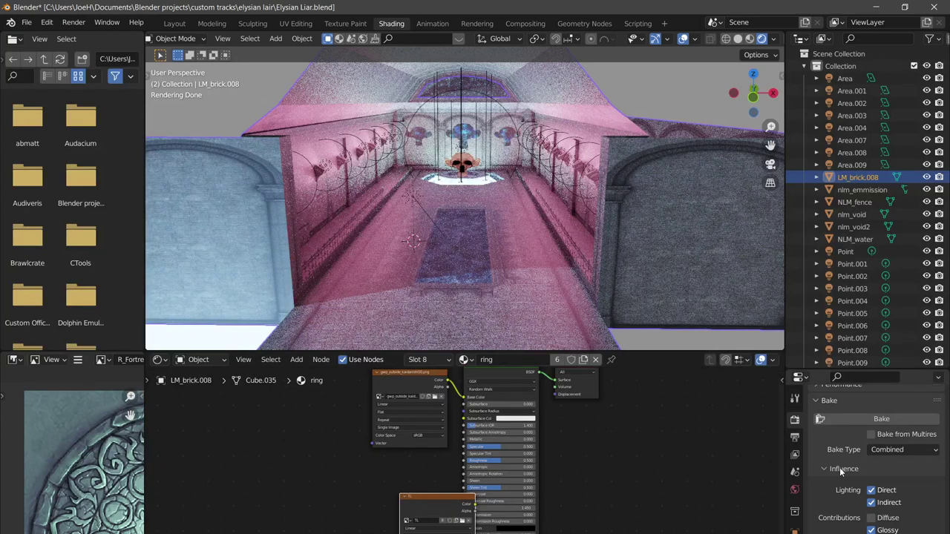
scroll(842, 470, down, 2)
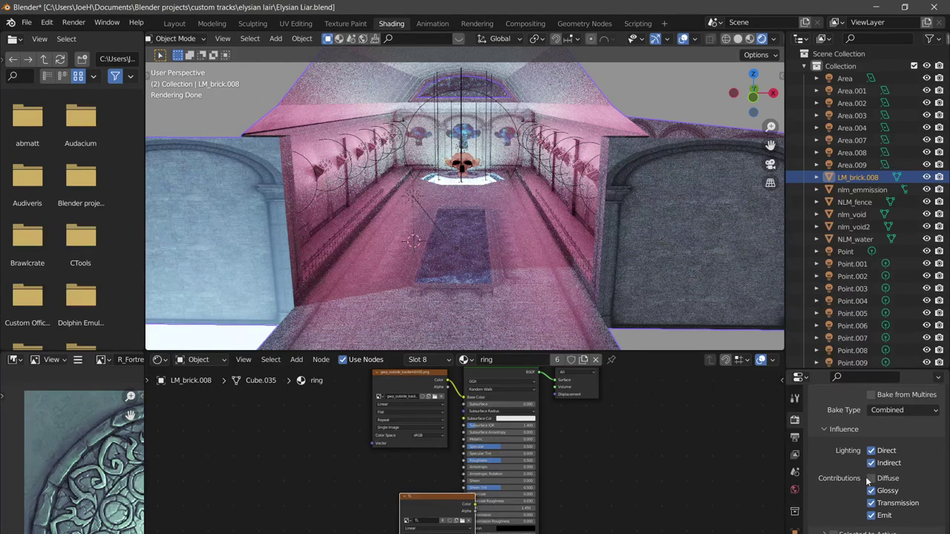
scroll(860, 454, up, 2)
click(882, 450)
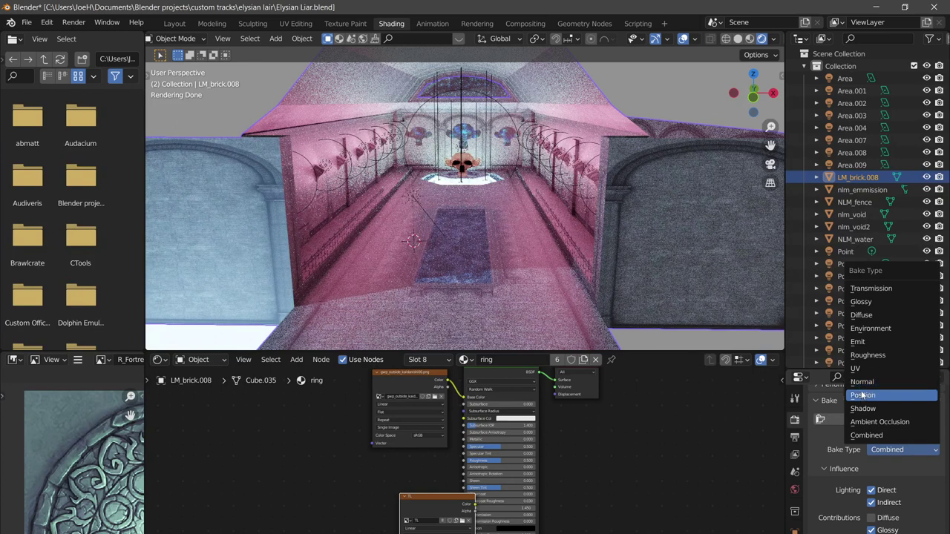
click(870, 435)
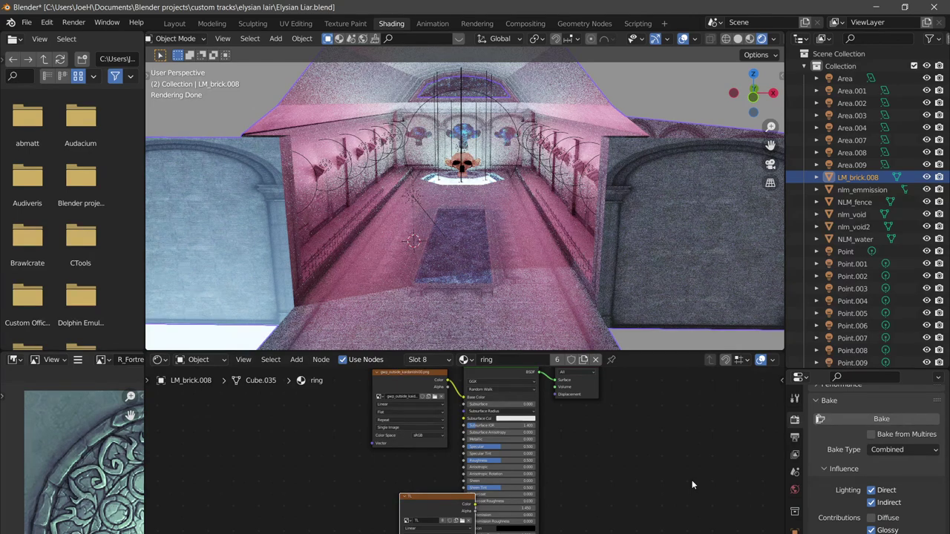
Select the TL image texture node in the ring material and inspect the texture shown in the image editor
middle_drag(641, 500, 667, 471)
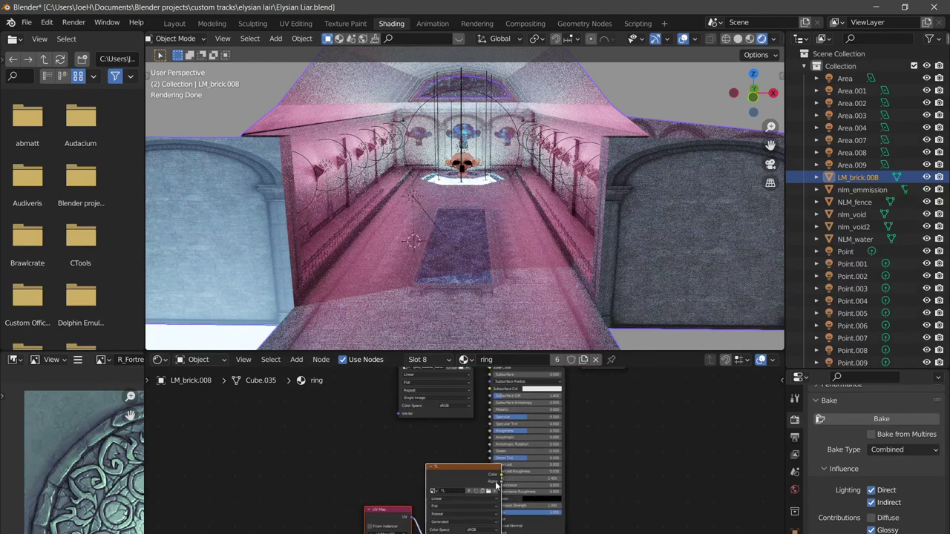
click(443, 476)
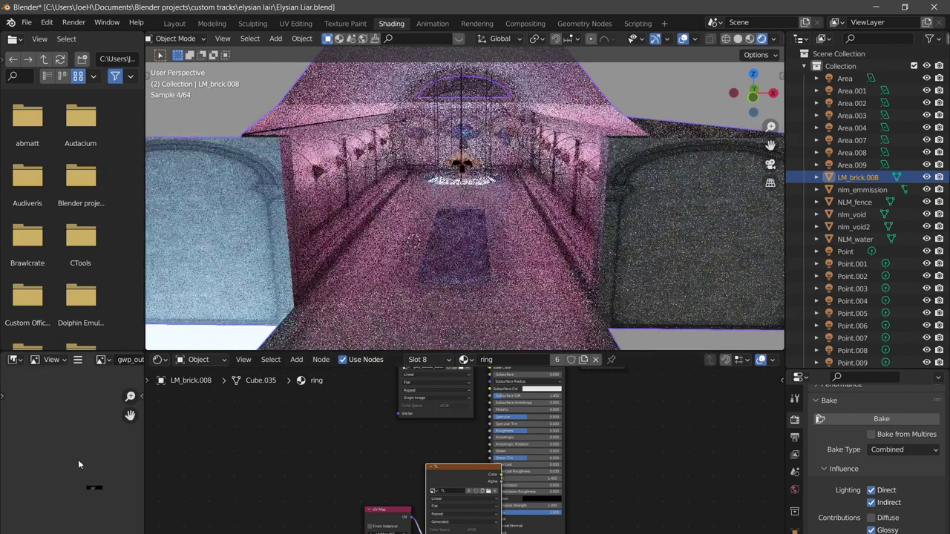
scroll(68, 454, up, 6)
middle_drag(73, 445, 70, 490)
scroll(69, 486, up, 6)
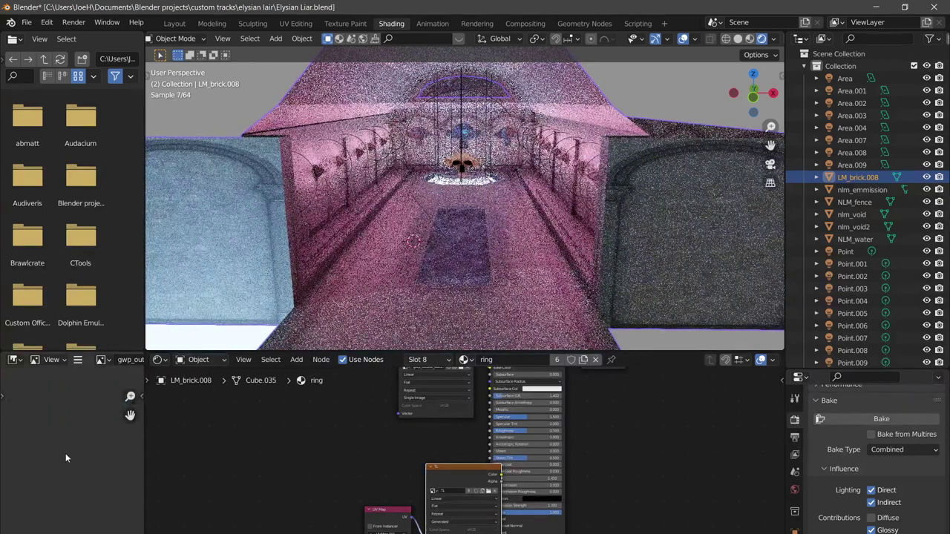
middle_drag(66, 455, 72, 519)
scroll(86, 464, down, 2)
scroll(84, 456, up, 2)
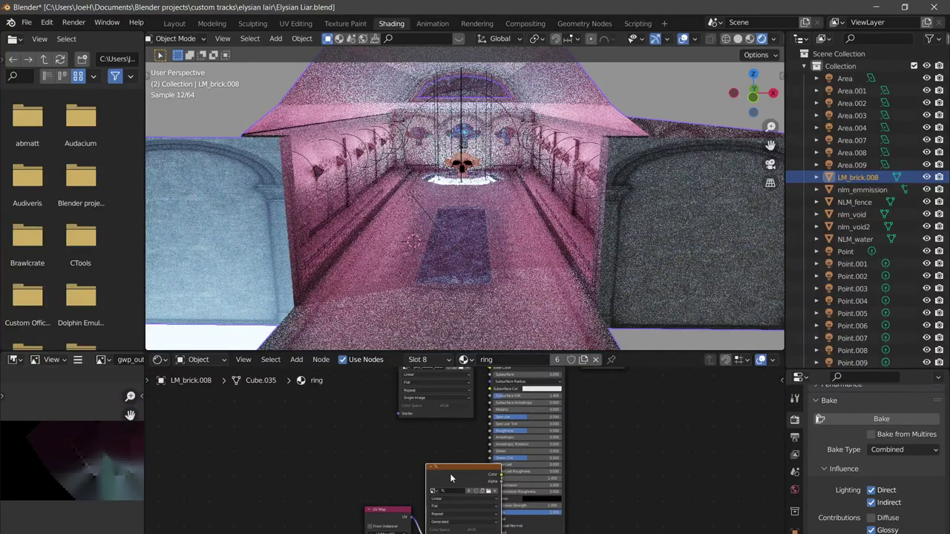
Examine the ring material's TL texture node and the UVMap.001 node feeding its vector input
scroll(447, 470, up, 3)
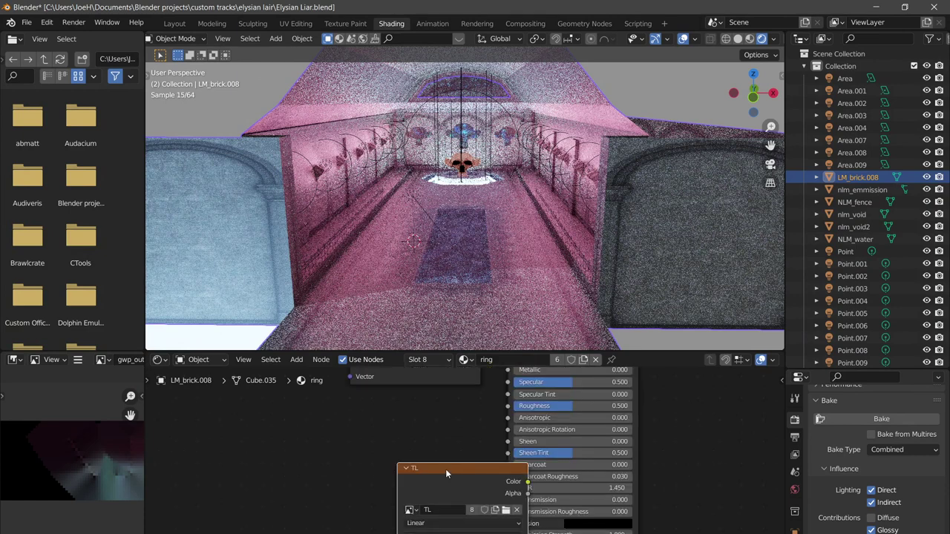
scroll(444, 466, down, 1)
drag(441, 462, 332, 533)
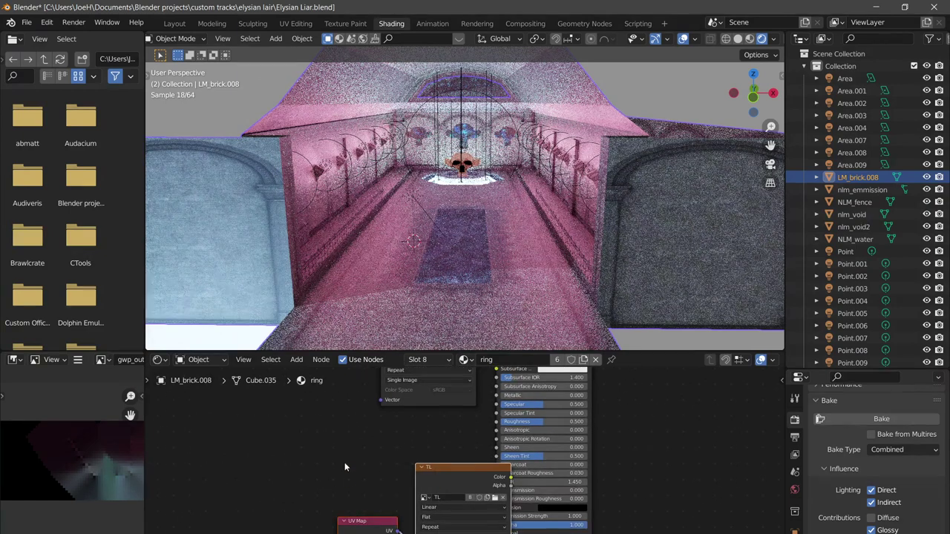
middle_drag(345, 460, 337, 427)
scroll(438, 443, up, 2)
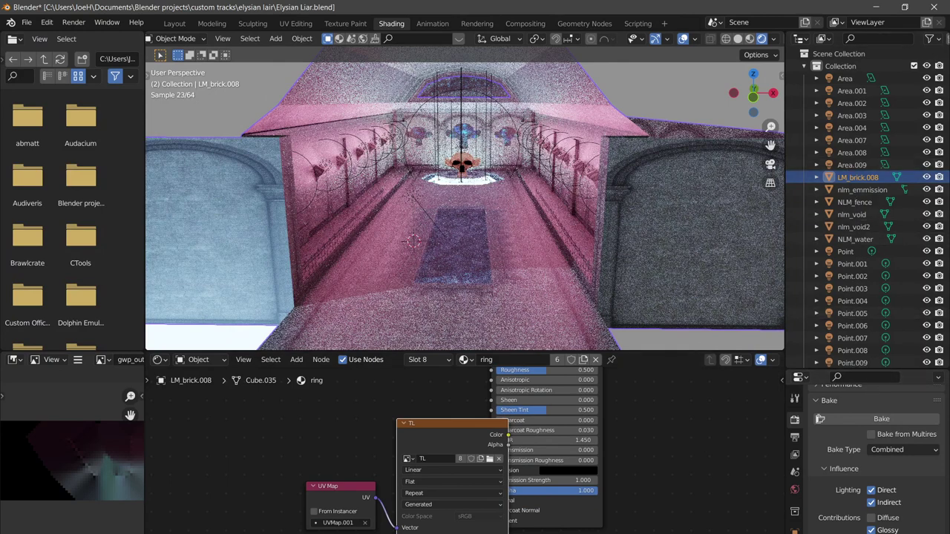
scroll(795, 523, down, 3)
Check the TL texture node in each LM_brick.008 material, going from tile up through the list to brix
click(795, 526)
scroll(841, 450, up, 8)
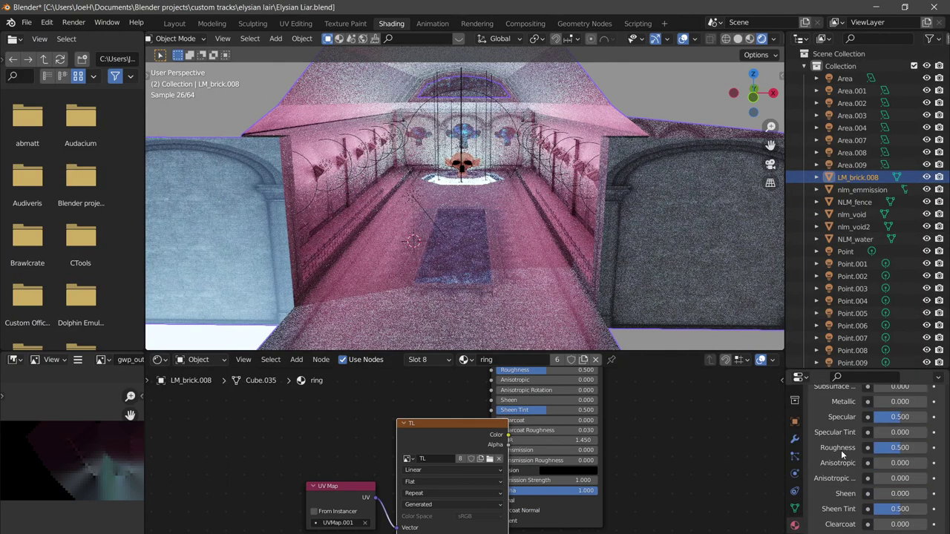
scroll(841, 469, up, 10)
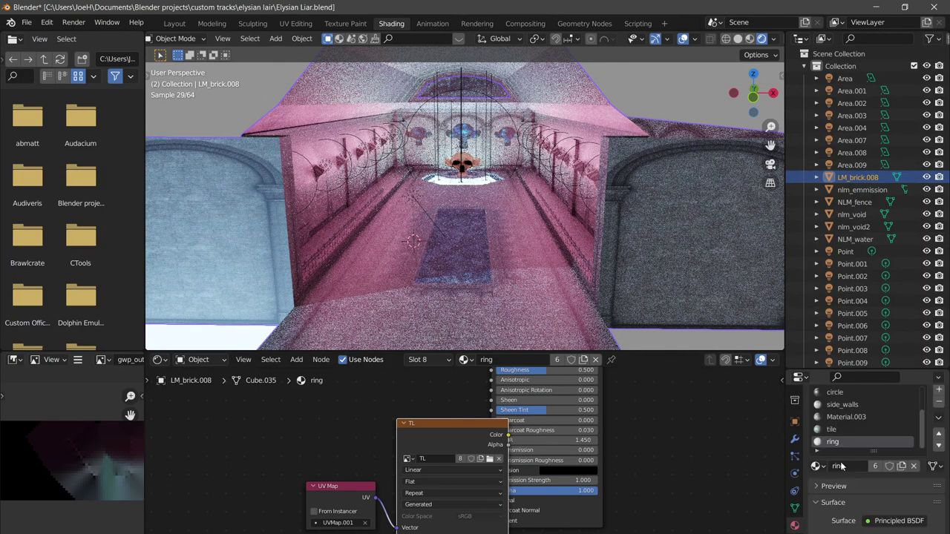
click(855, 430)
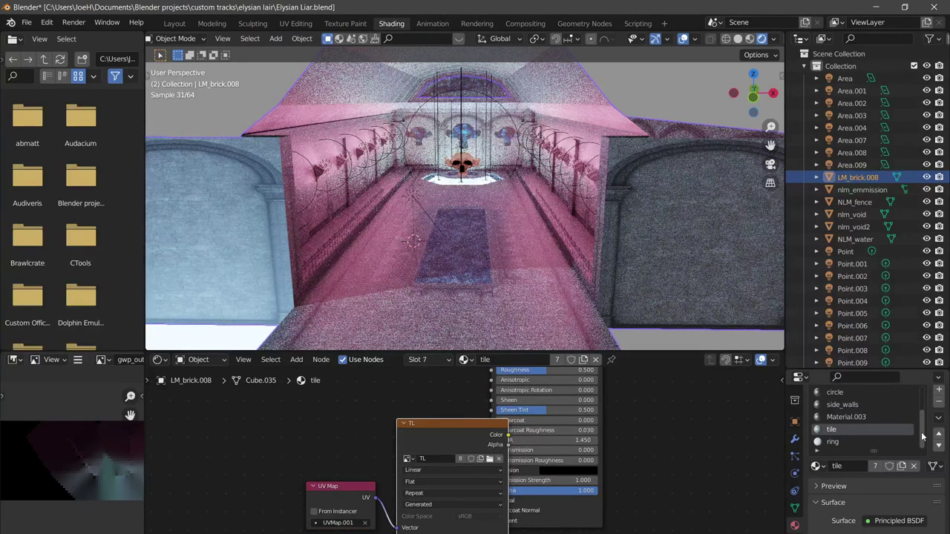
click(881, 420)
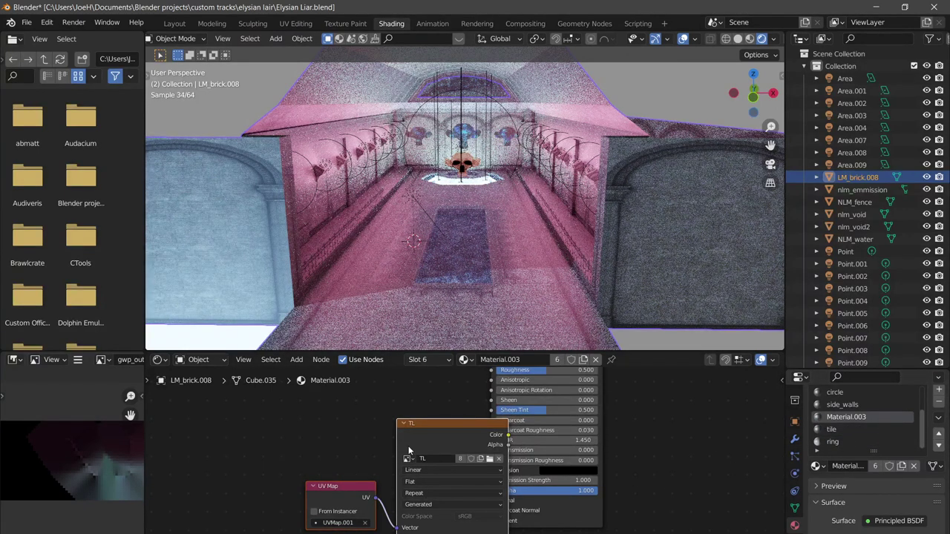
scroll(875, 425, up, 2)
click(869, 430)
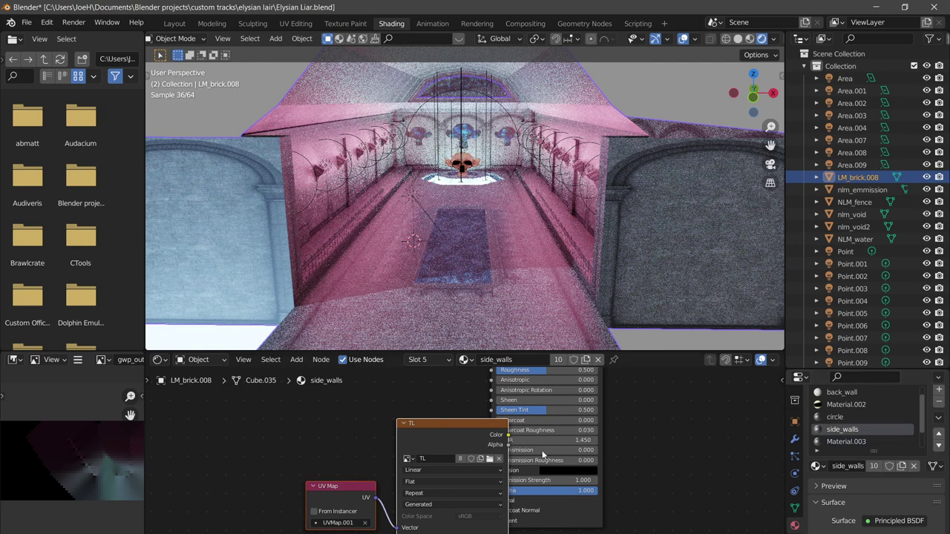
click(846, 415)
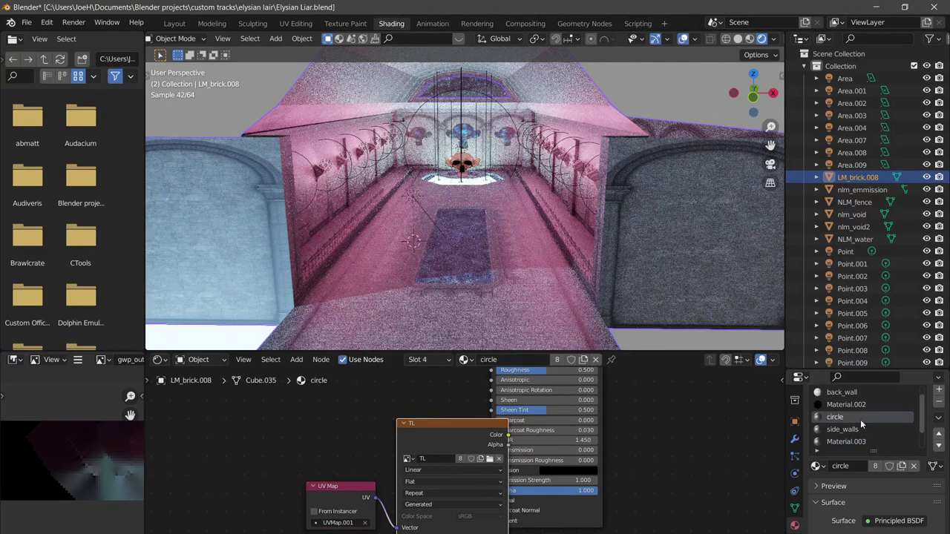
click(837, 404)
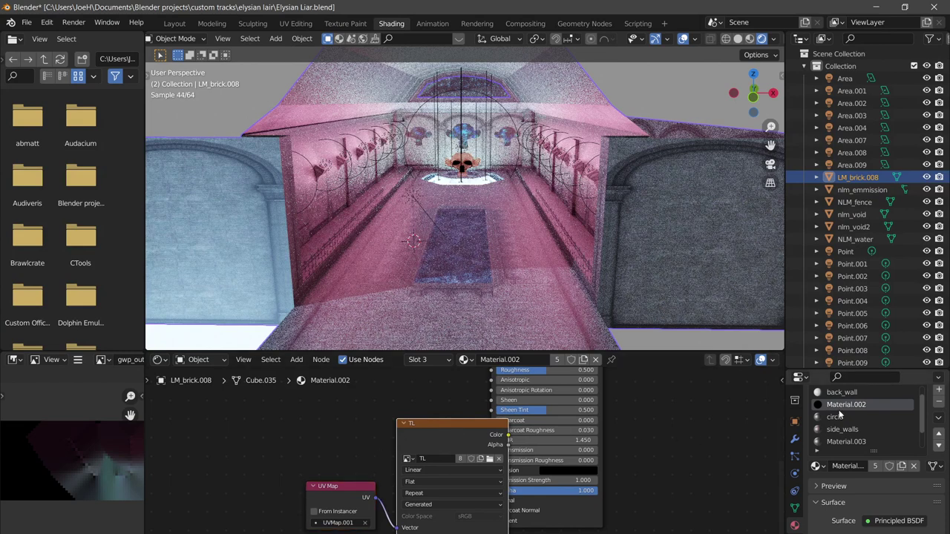
scroll(840, 404, up, 1)
click(840, 405)
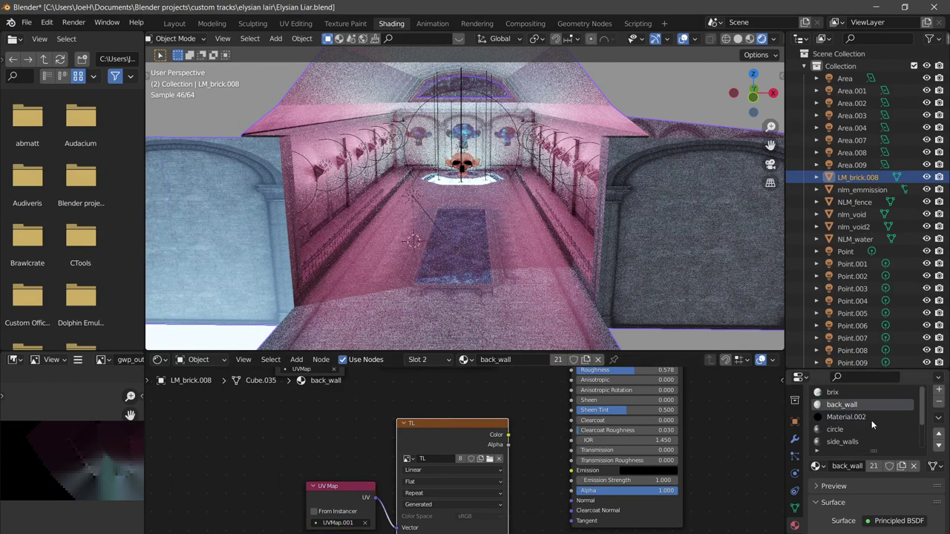
click(842, 392)
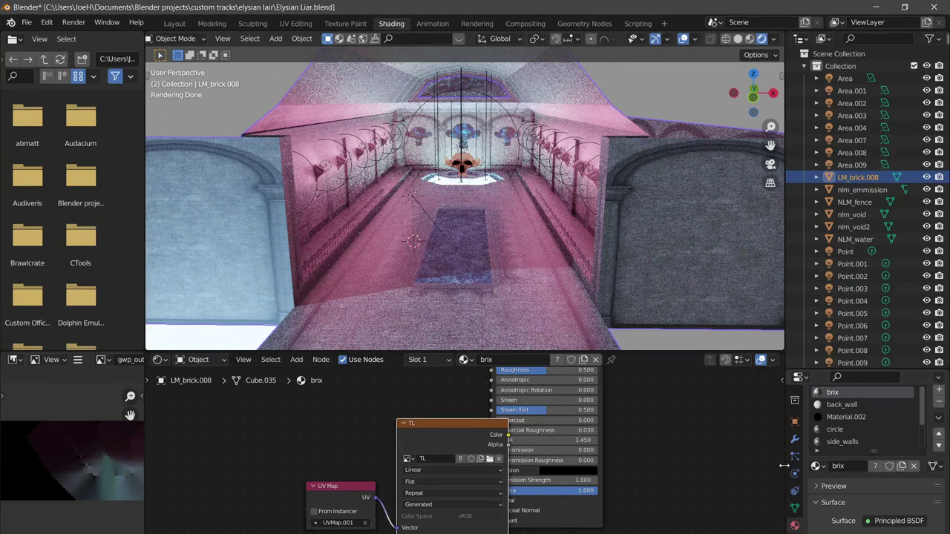
Check which UV map is active on LM_brick.008's mesh
click(794, 511)
click(794, 525)
click(795, 509)
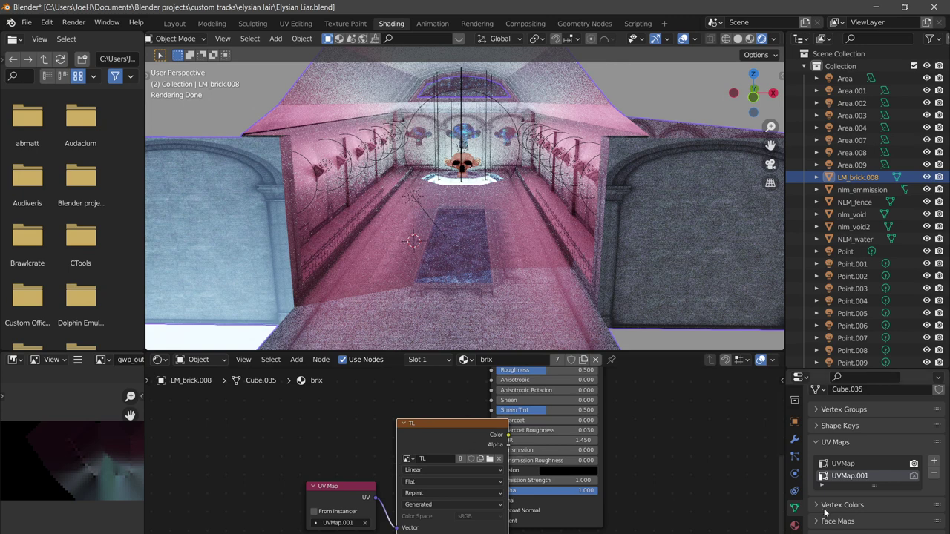
click(794, 525)
scroll(871, 480, down, 8)
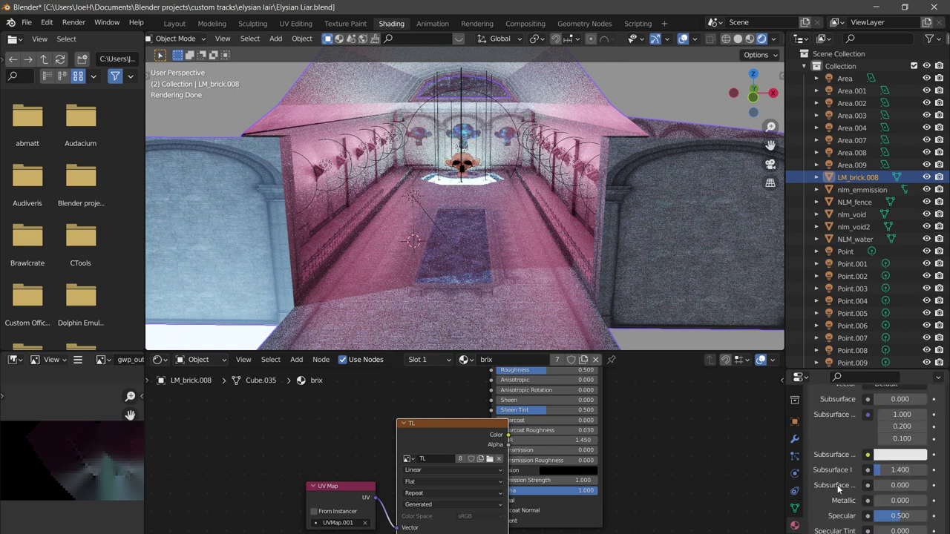
scroll(839, 484, down, 15)
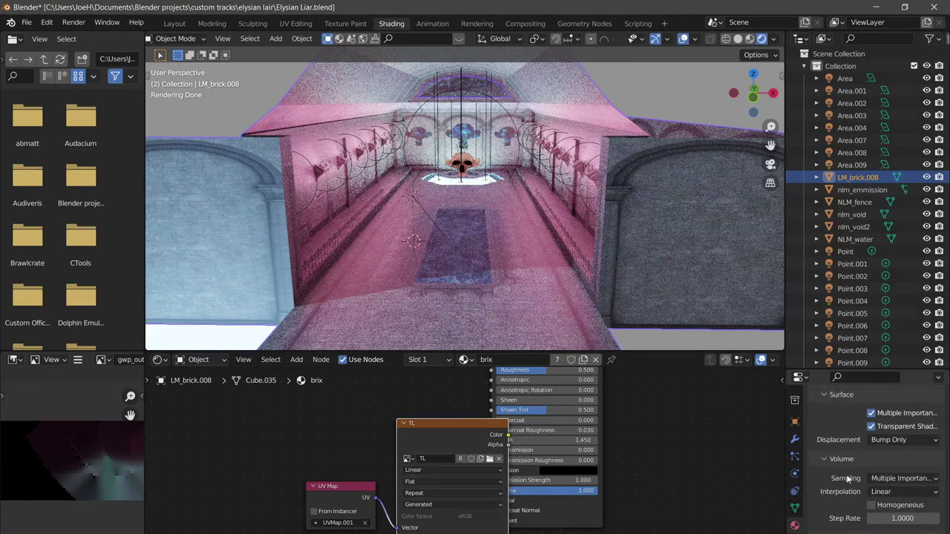
scroll(844, 474, up, 10)
scroll(845, 474, down, 3)
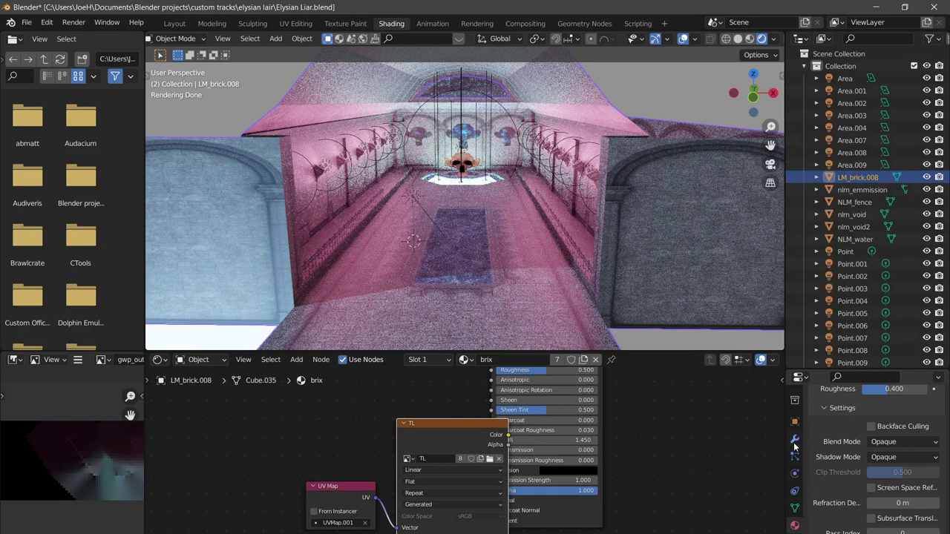
Return to the render Bake settings and view the TL lightmap image in the image editor
scroll(793, 410, up, 5)
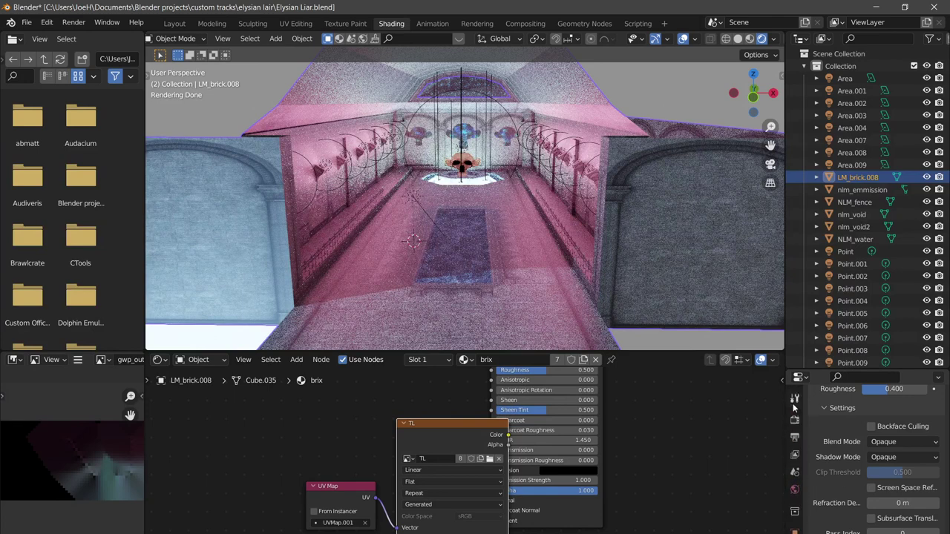
click(795, 420)
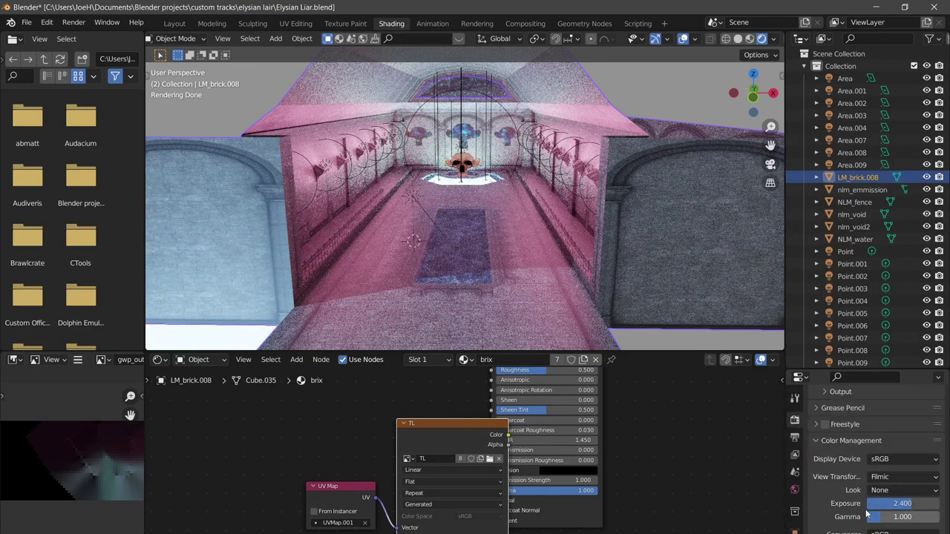
scroll(856, 466, up, 6)
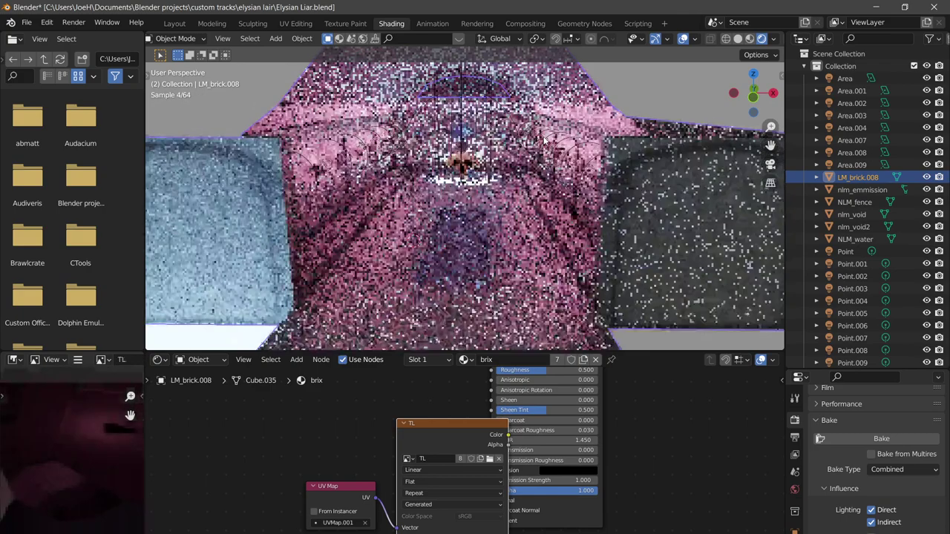
scroll(54, 488, down, 2)
scroll(59, 486, down, 3)
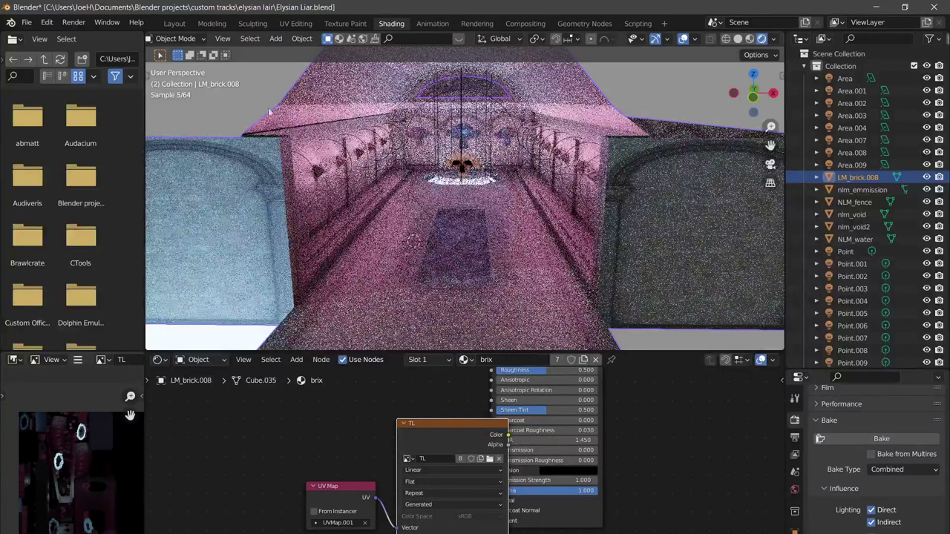
Switch to the UV Editing workspace, leave Edit Mode, and hide the image editor's sidebar to view the whole lm image
click(297, 27)
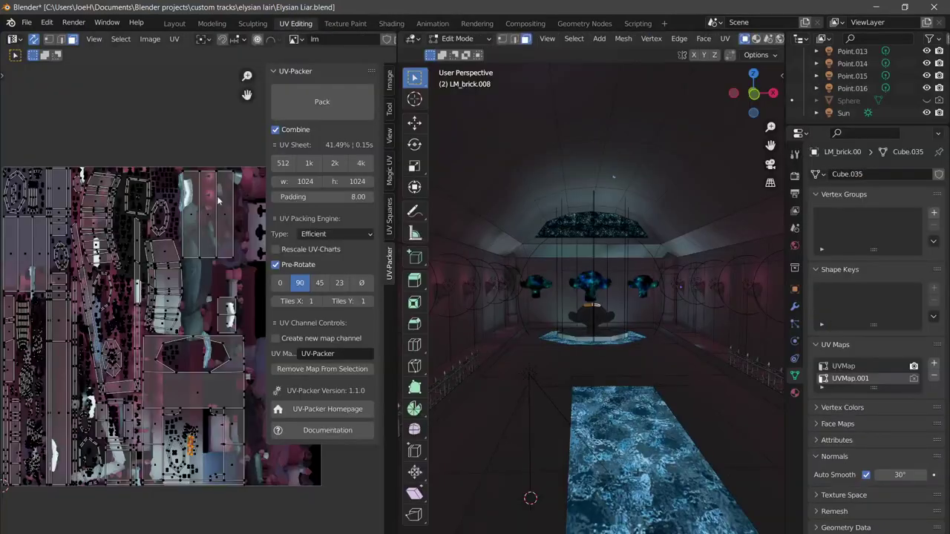
key(Tab)
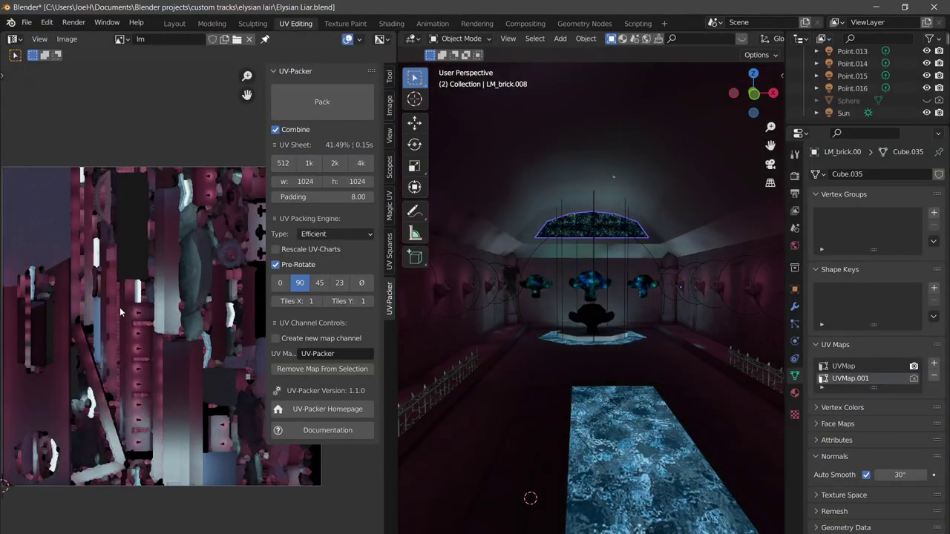
scroll(134, 304, down, 2)
key(n)
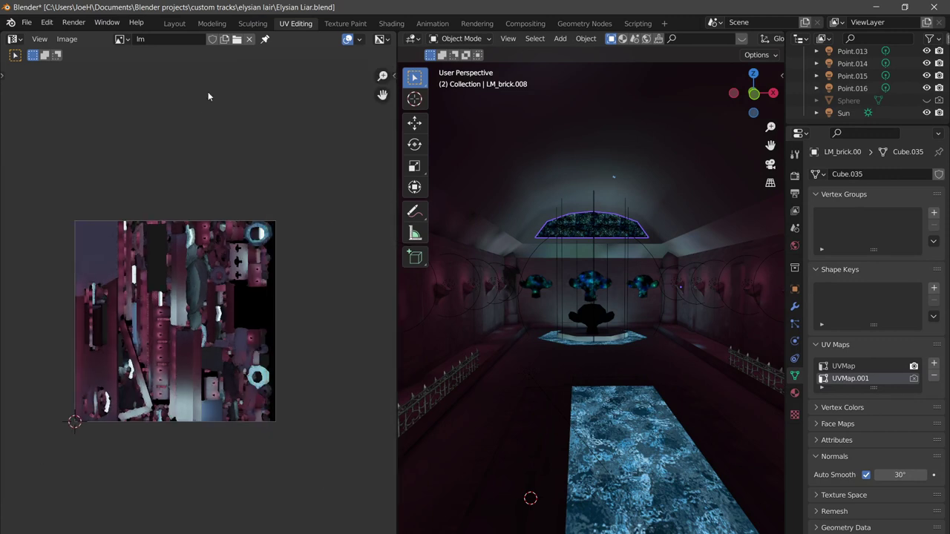
Switch the image shown in the image editor from lm to the TL lightmap image
click(122, 39)
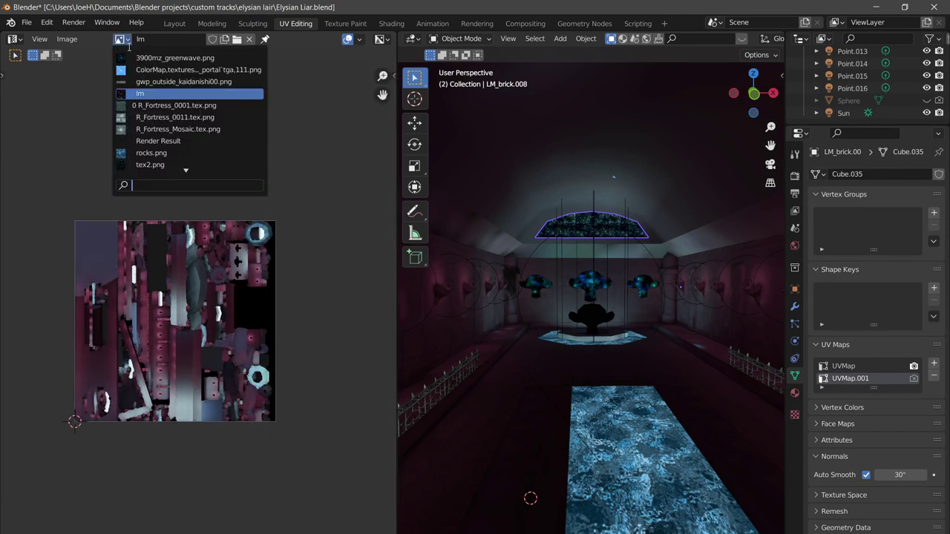
click(148, 82)
click(111, 40)
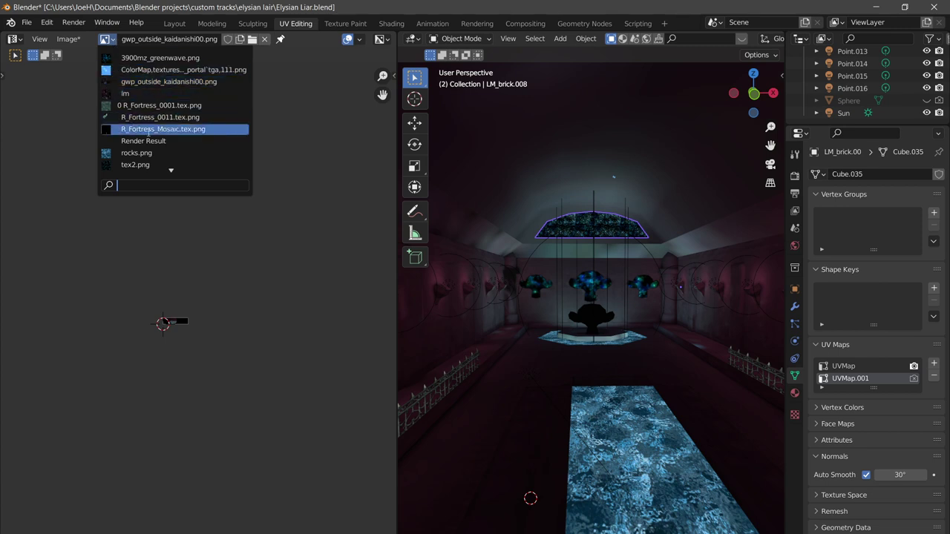
scroll(154, 169, down, 10)
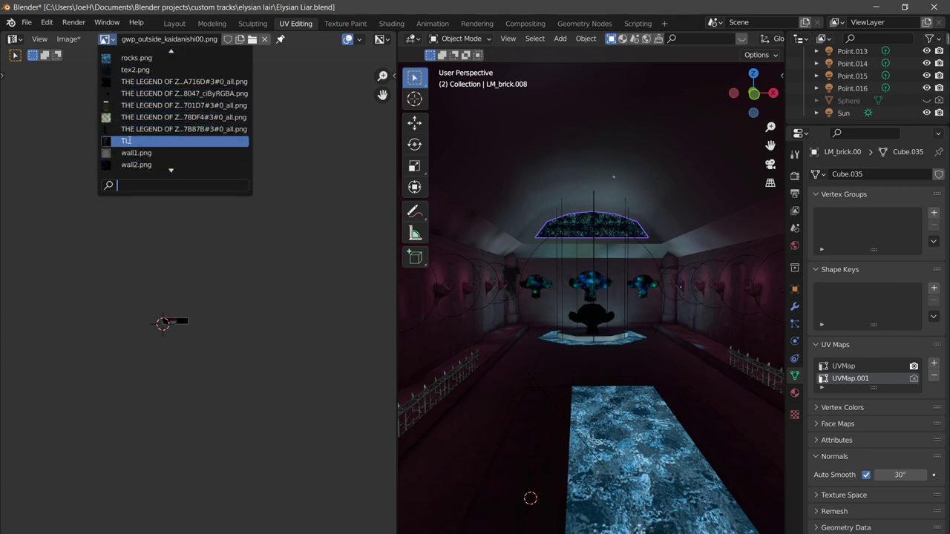
scroll(148, 60, up, 8)
click(108, 40)
click(108, 40)
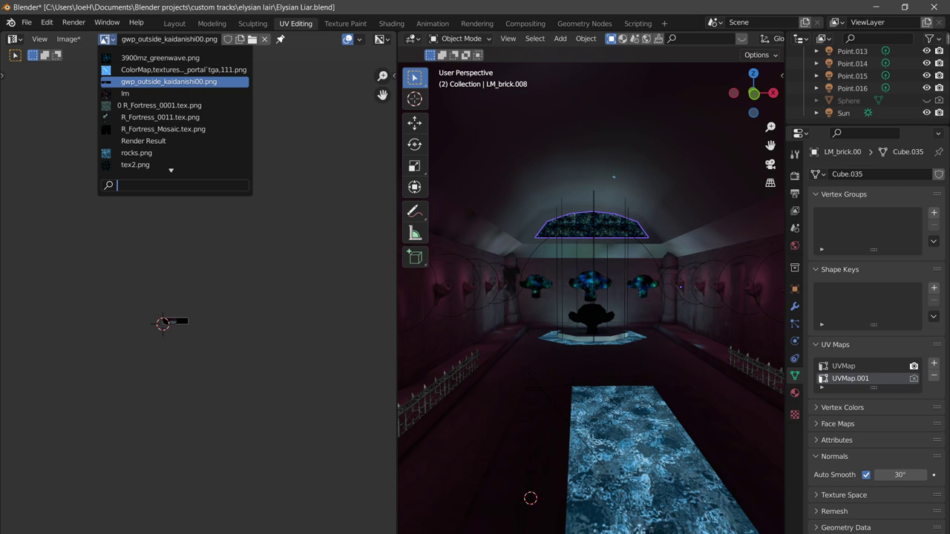
click(109, 40)
click(109, 40)
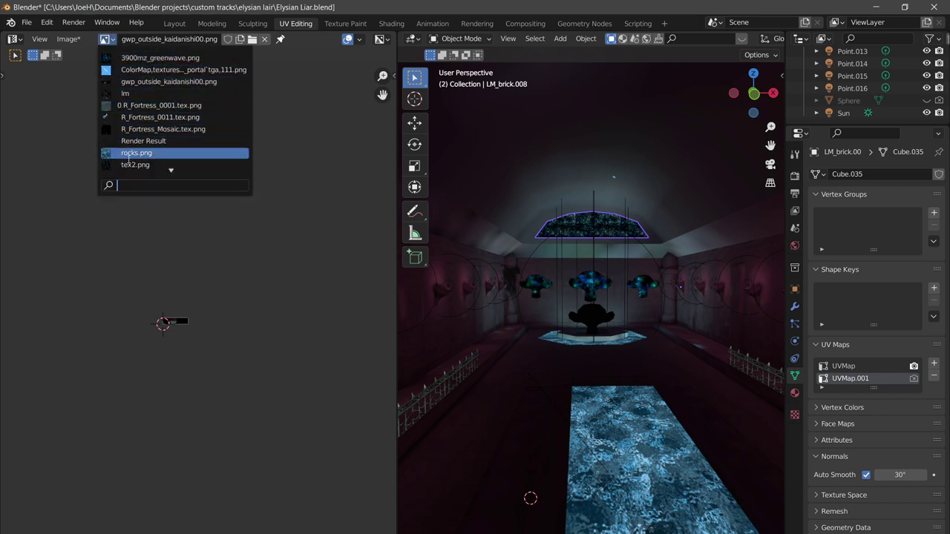
scroll(170, 159, down, 6)
scroll(127, 163, down, 3)
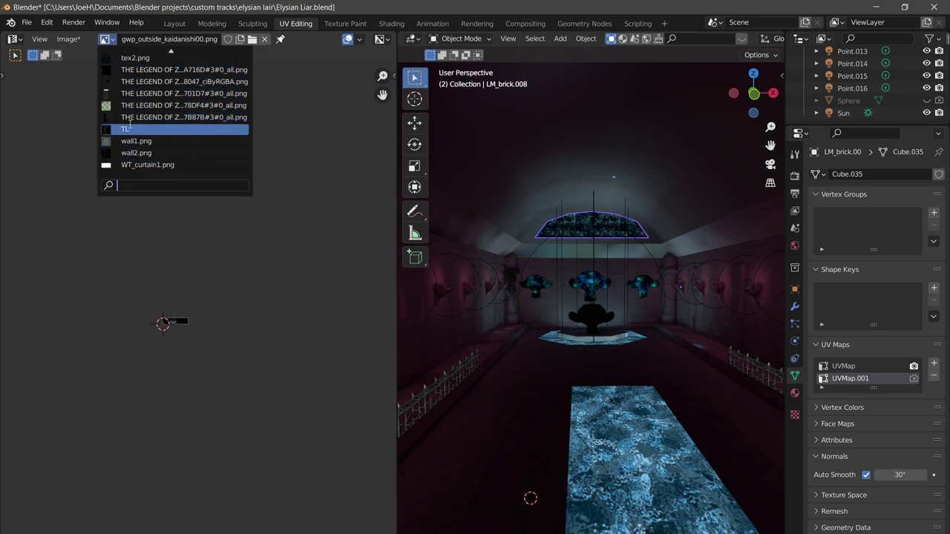
click(129, 128)
Compare the bright octagonal ring in the TL lightmap with the octagonal platform under the monkey head in the 3D view
scroll(144, 308, up, 4)
middle_drag(144, 304, 258, 331)
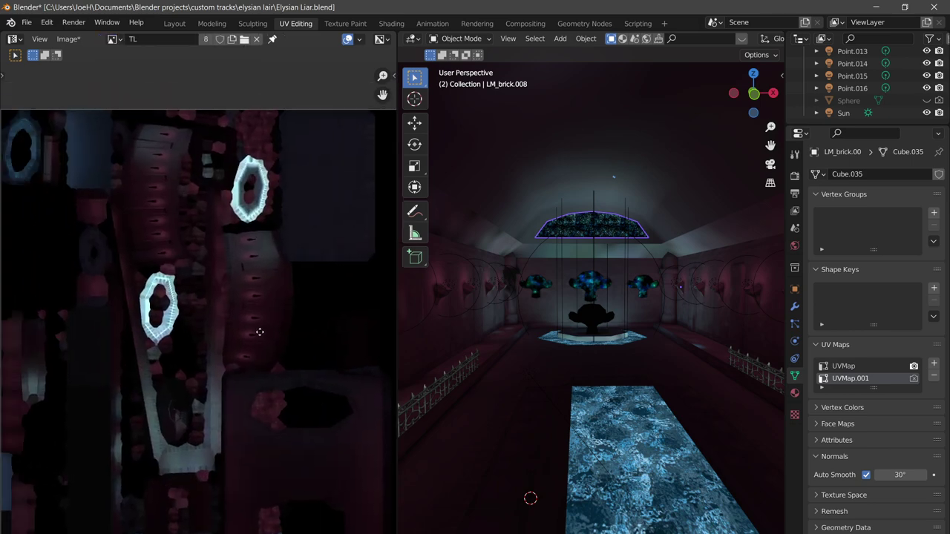
scroll(192, 309, up, 6)
middle_drag(119, 301, 178, 308)
scroll(584, 340, up, 7)
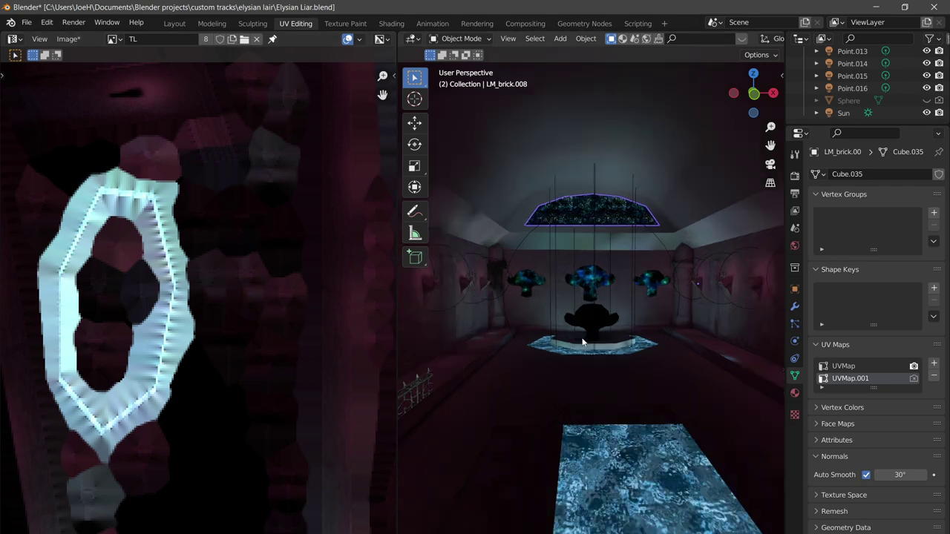
middle_drag(638, 437, 689, 482)
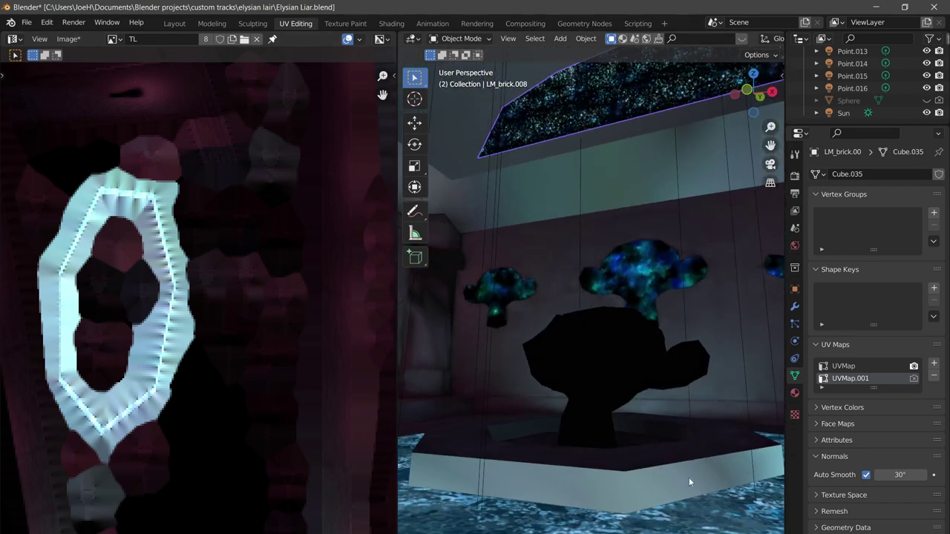
middle_drag(559, 471, 592, 478)
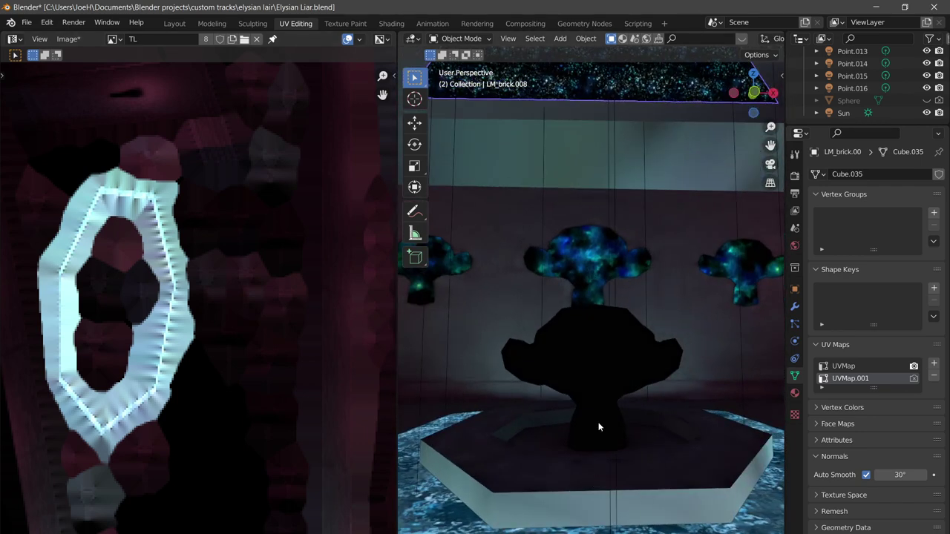
Examine the baked lighting along the whole hall, from outside its entrance and from inside
scroll(623, 255, down, 8)
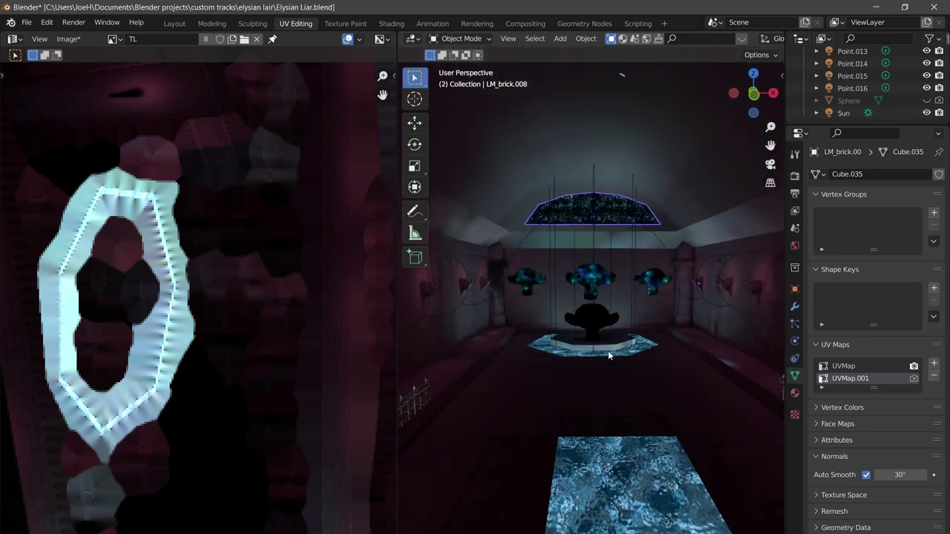
scroll(717, 43, down, 10)
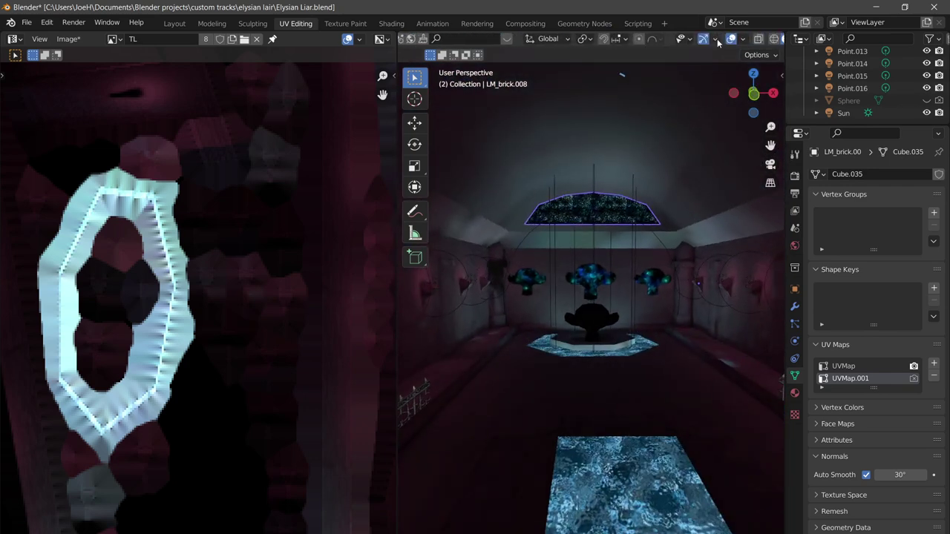
scroll(577, 334, down, 3)
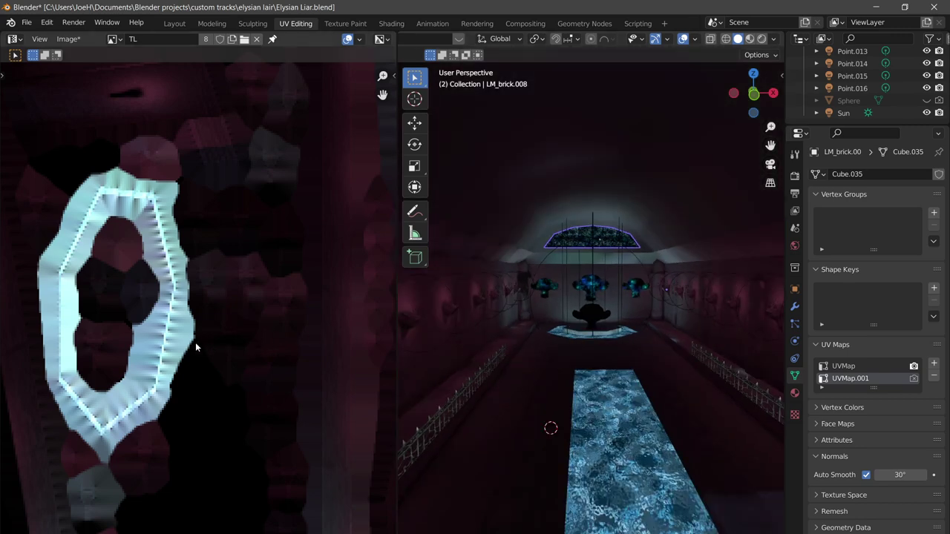
scroll(642, 361, down, 2)
scroll(624, 365, up, 2)
scroll(620, 364, down, 4)
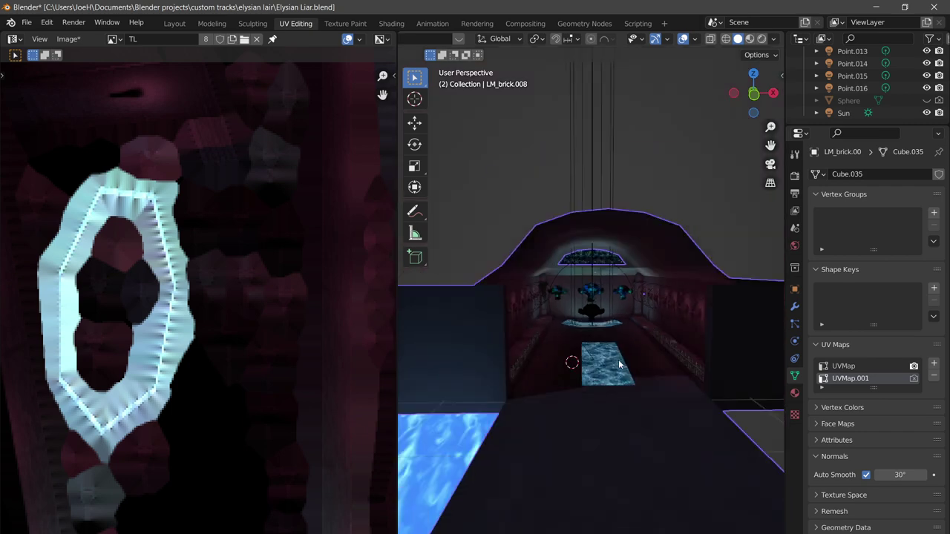
scroll(580, 392, up, 3)
scroll(567, 384, down, 3)
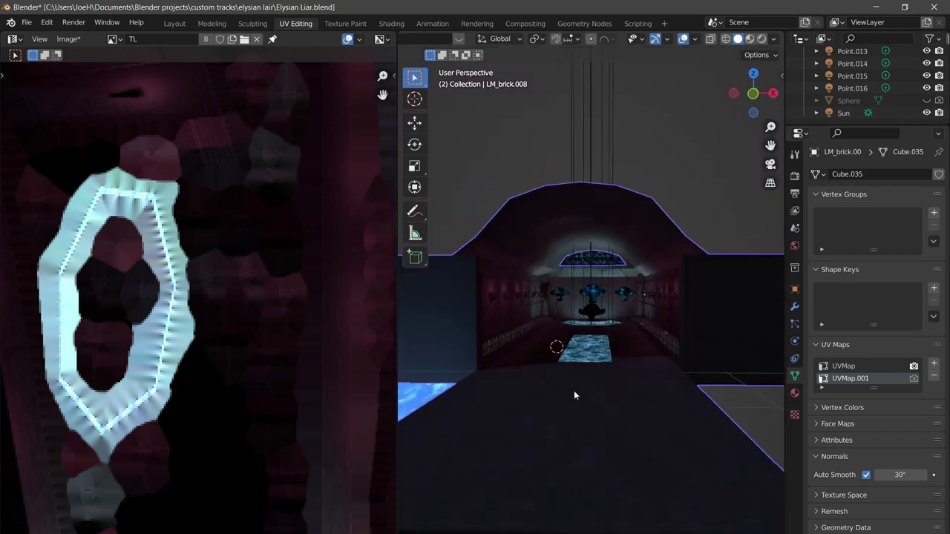
scroll(573, 390, up, 4)
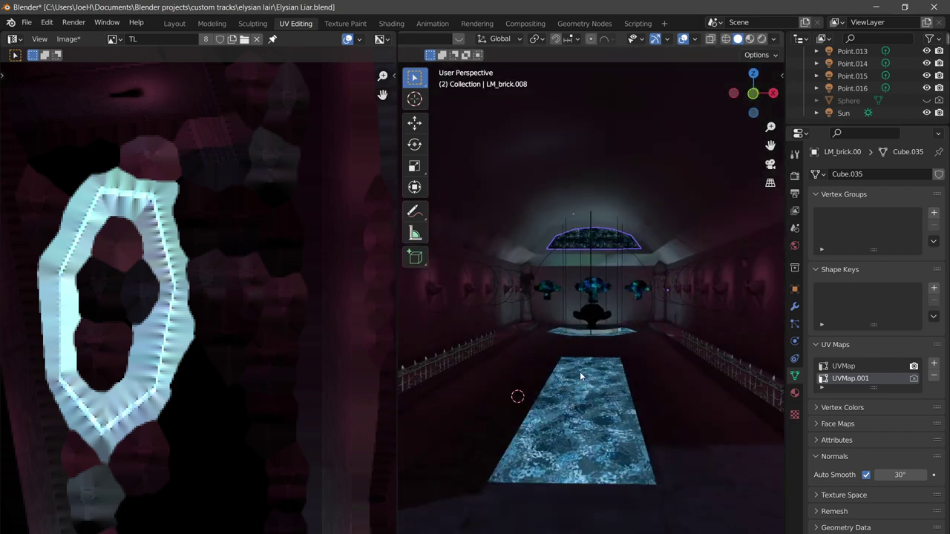
Change the viewport shading to Material Preview and inspect the side wall and floor textures of the hall
click(749, 39)
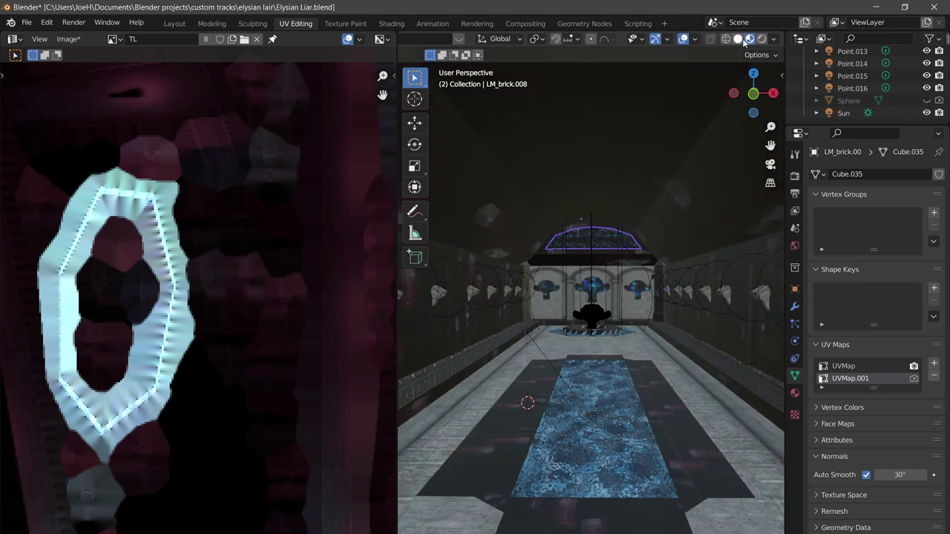
middle_drag(544, 340, 567, 326)
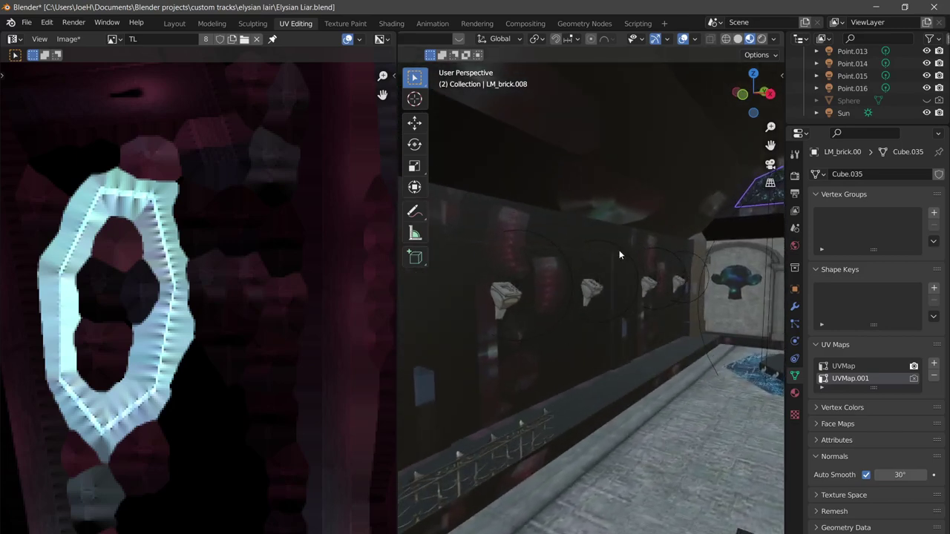
middle_drag(619, 250, 645, 290)
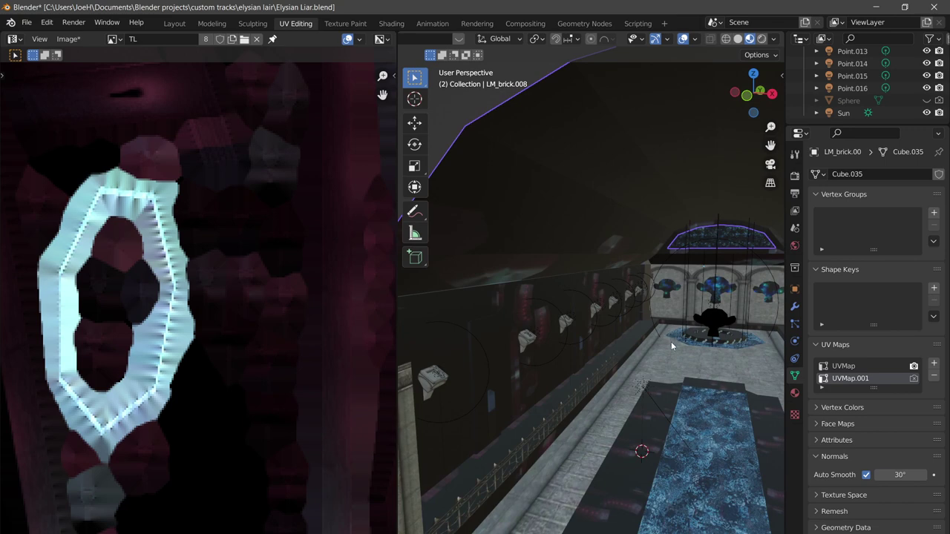
middle_drag(673, 345, 673, 337)
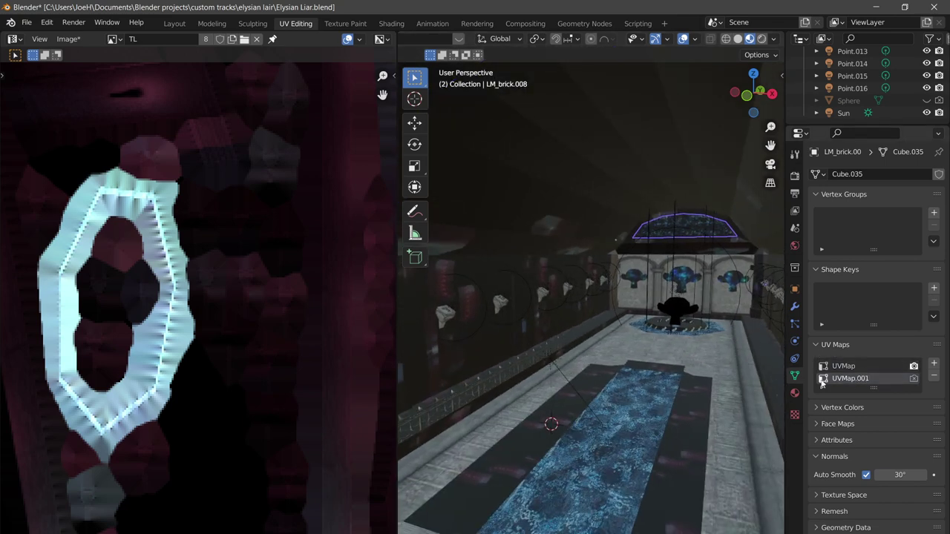
Review the back_wall, Material.002, circle and brix materials of LM_brick.008 and their base color textures
click(794, 394)
click(854, 190)
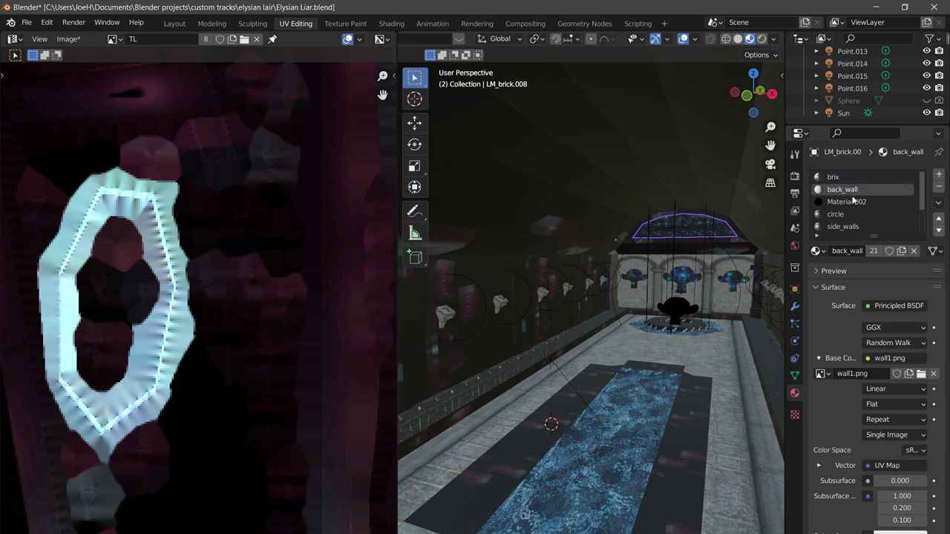
click(853, 202)
click(853, 214)
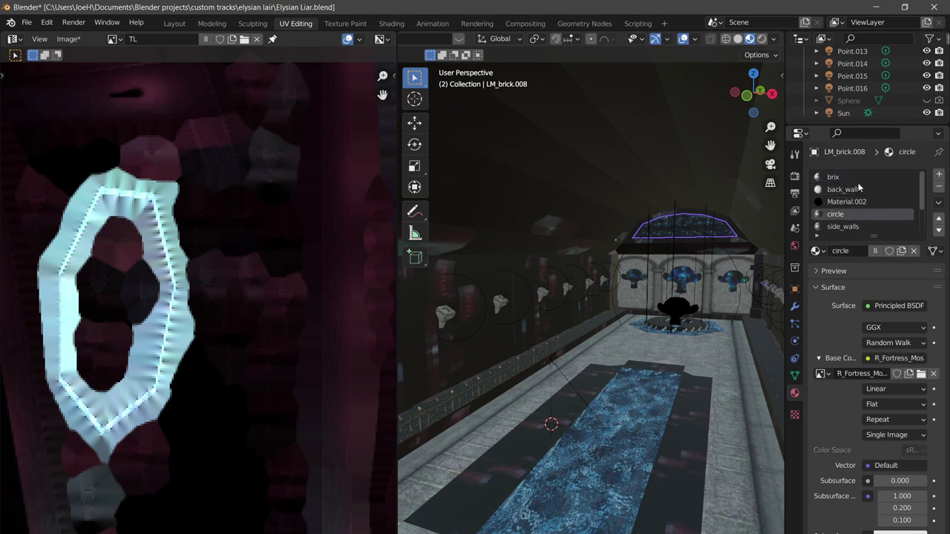
click(858, 190)
click(851, 179)
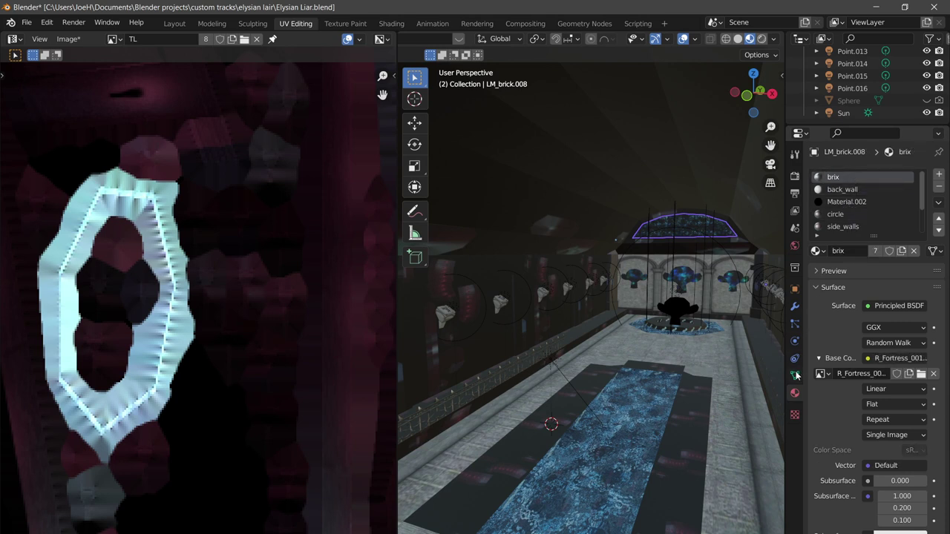
Pick a side wall face in Edit Mode to make its side_walls material active, and return to Object Mode
click(522, 283)
click(518, 281)
key(Tab)
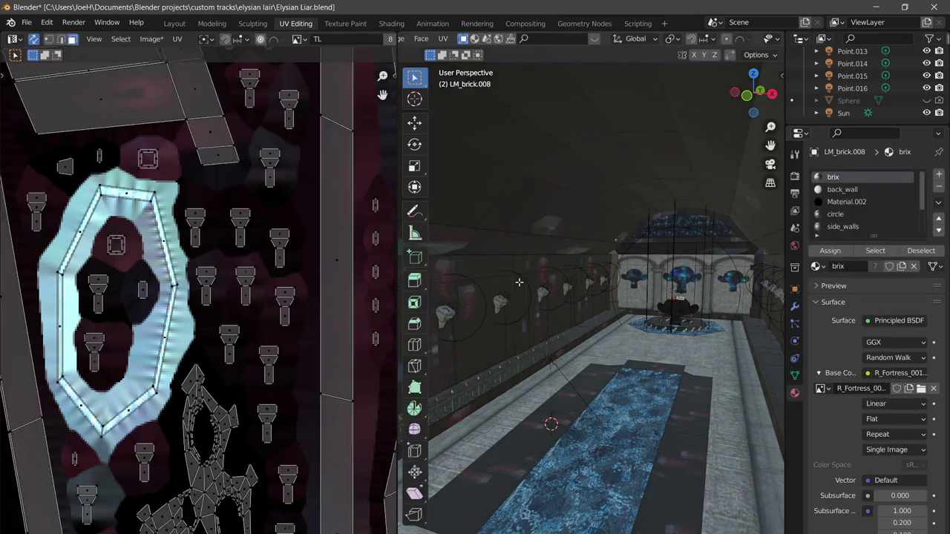
click(527, 282)
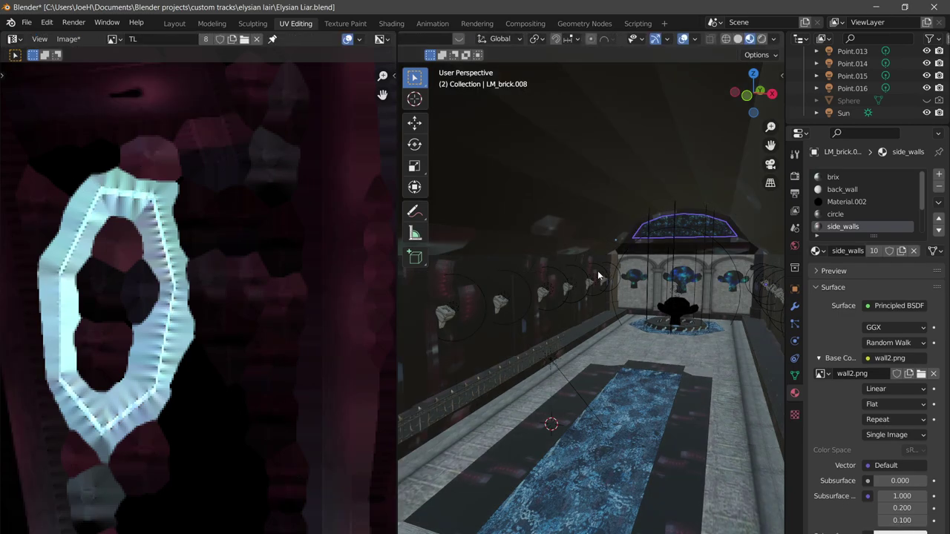
Switch to the Shading workspace, preview the side wall in Material Preview, and bring the side_walls texture nodes into view
click(391, 23)
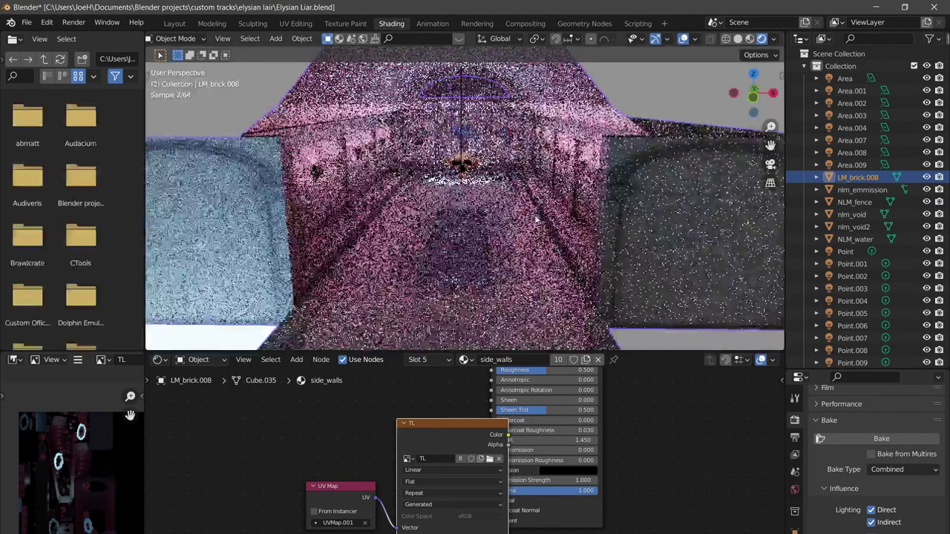
click(751, 40)
scroll(420, 203, up, 3)
scroll(418, 202, up, 2)
shift+middle_drag(419, 201, 427, 260)
key(Tab)
key(Tab)
scroll(470, 224, up, 2)
scroll(380, 417, down, 6)
middle_drag(380, 417, 368, 497)
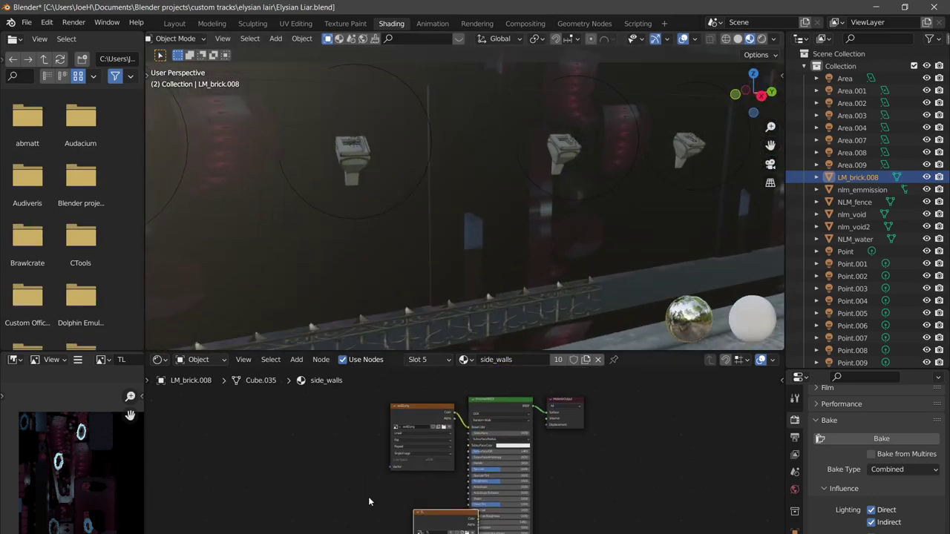
scroll(382, 467, up, 6)
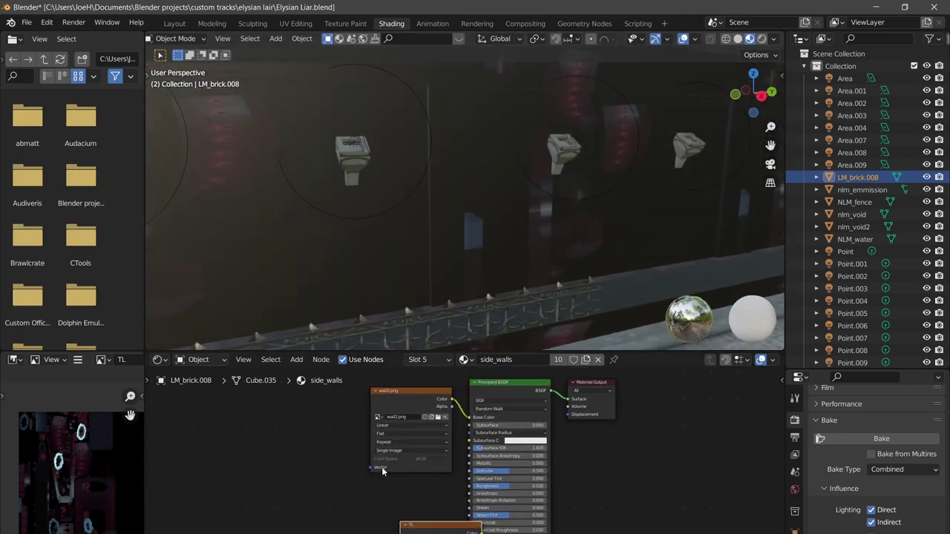
Select the wall2.png texture node of side_walls and inspect its image in the image editor
click(416, 384)
scroll(420, 453, down, 3)
middle_drag(420, 464, 416, 422)
click(427, 484)
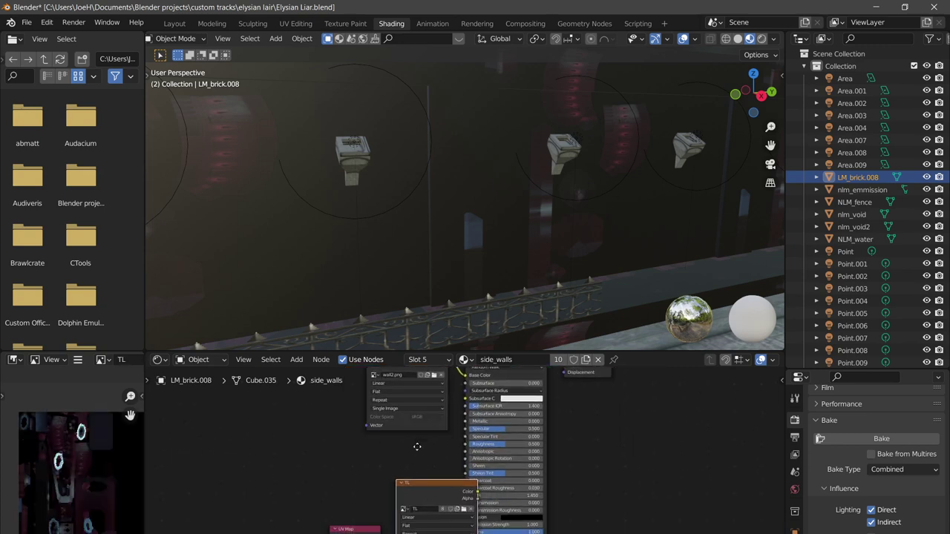
scroll(423, 446, up, 2)
click(406, 417)
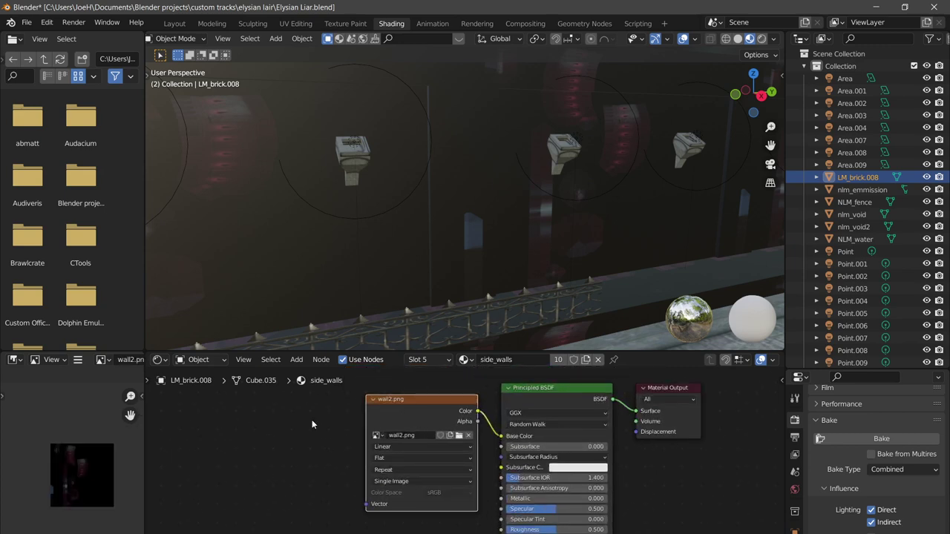
scroll(74, 451, up, 5)
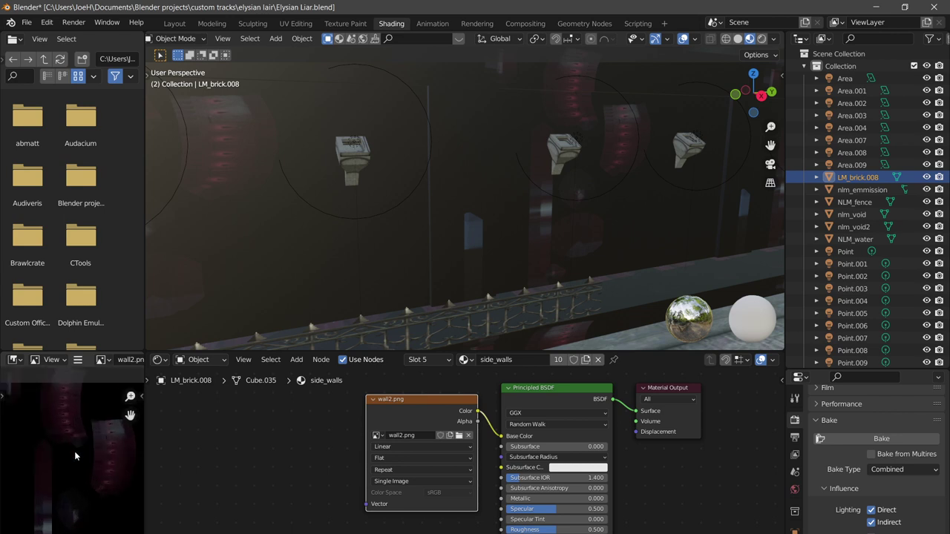
scroll(73, 451, down, 2)
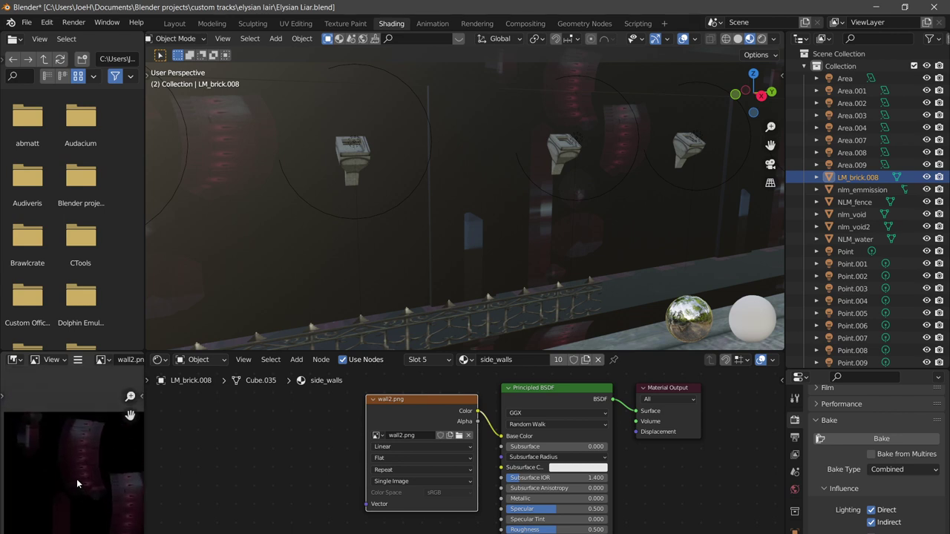
scroll(77, 478, down, 4)
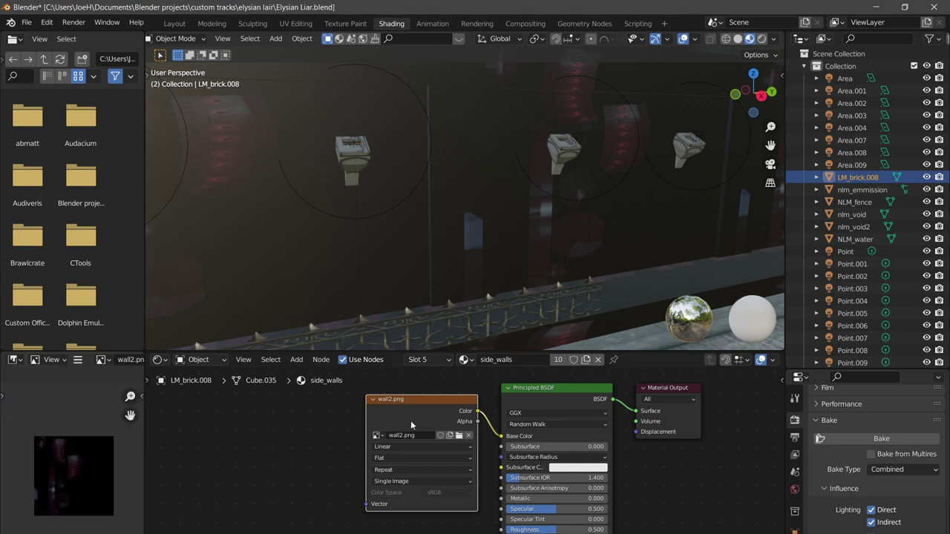
Reopen wall2.png from the elysian lair textures folder in the side_walls material's image texture node
click(459, 435)
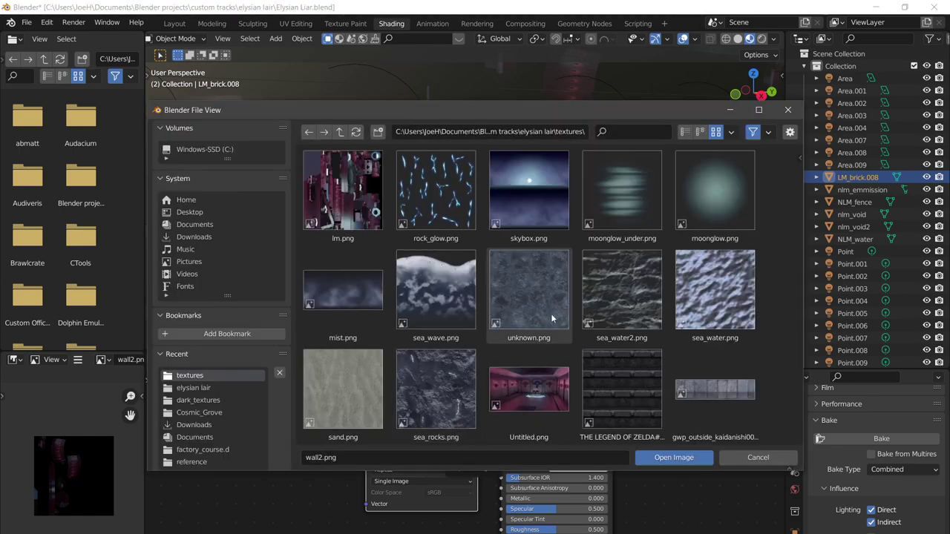
scroll(532, 350, down, 3)
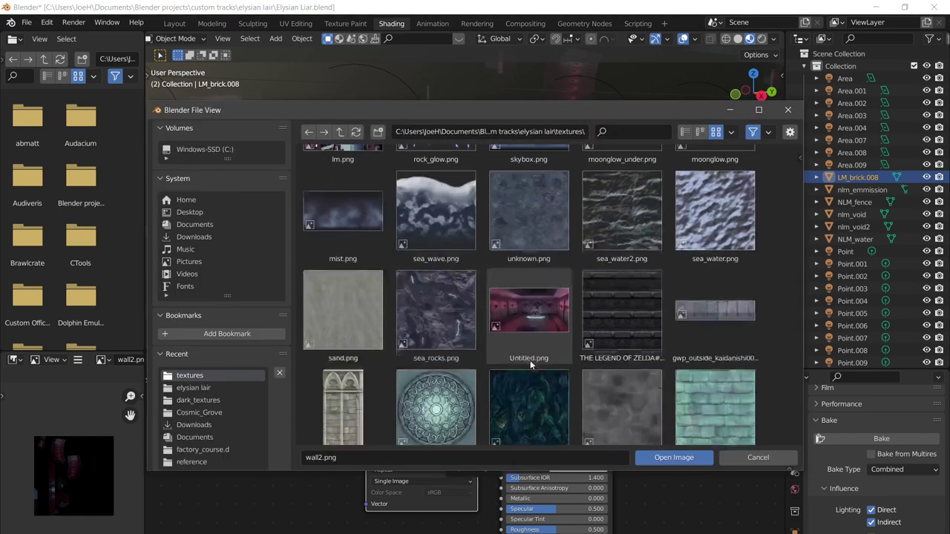
scroll(530, 361, down, 5)
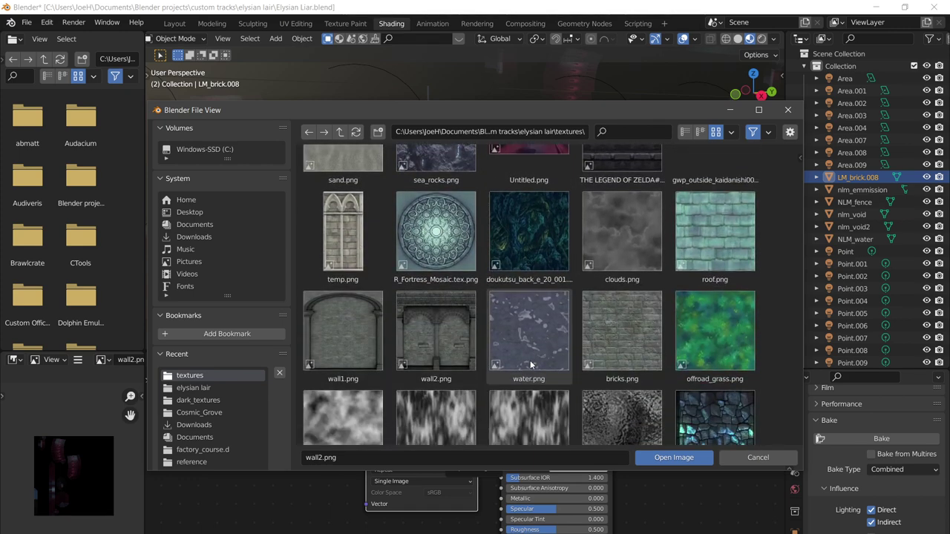
click(410, 287)
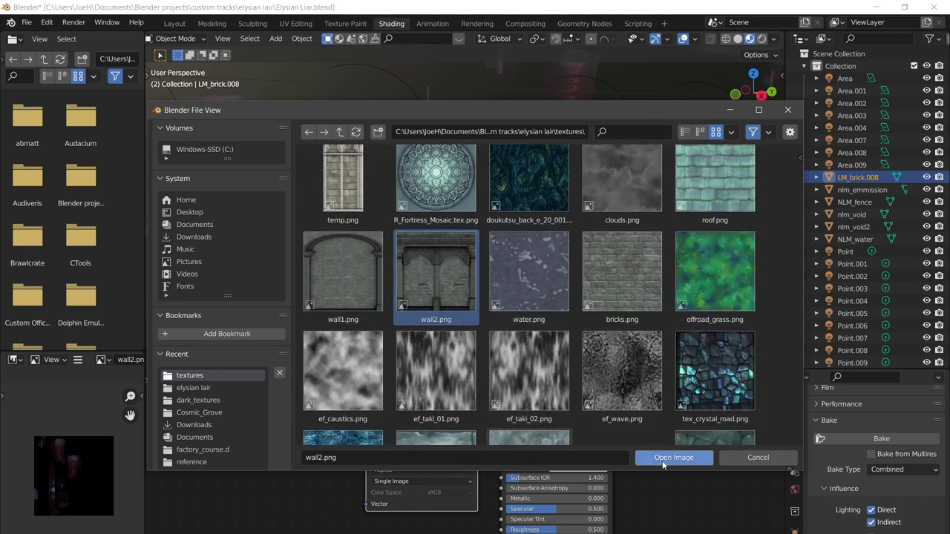
click(690, 457)
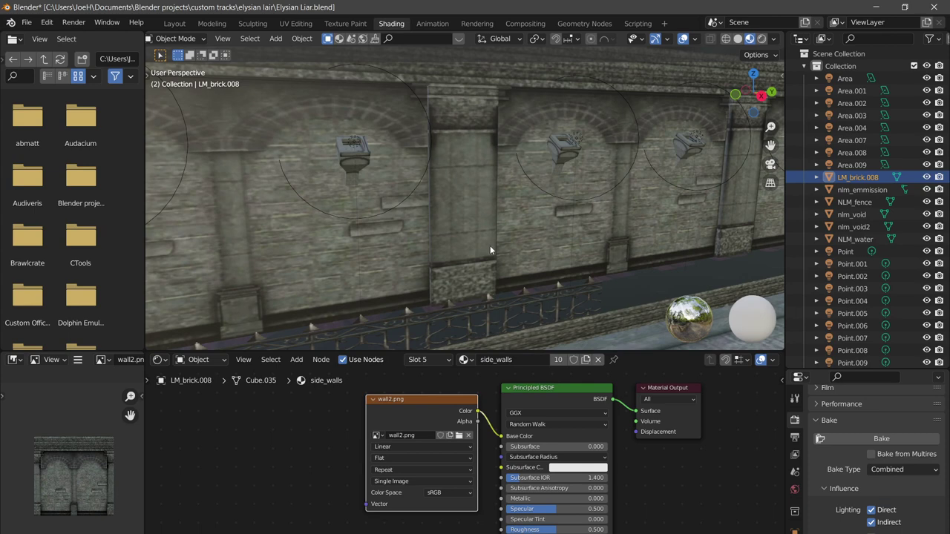
Pick a ceiling face to activate Material.003, and reopen THE LEGEND OF ZELDA#3A6A716D#3#0_all.png from the textures folder in its image texture node
key(shift+grave)
key(s)
middle_drag(386, 234, 380, 163)
key(Tab)
click(360, 178)
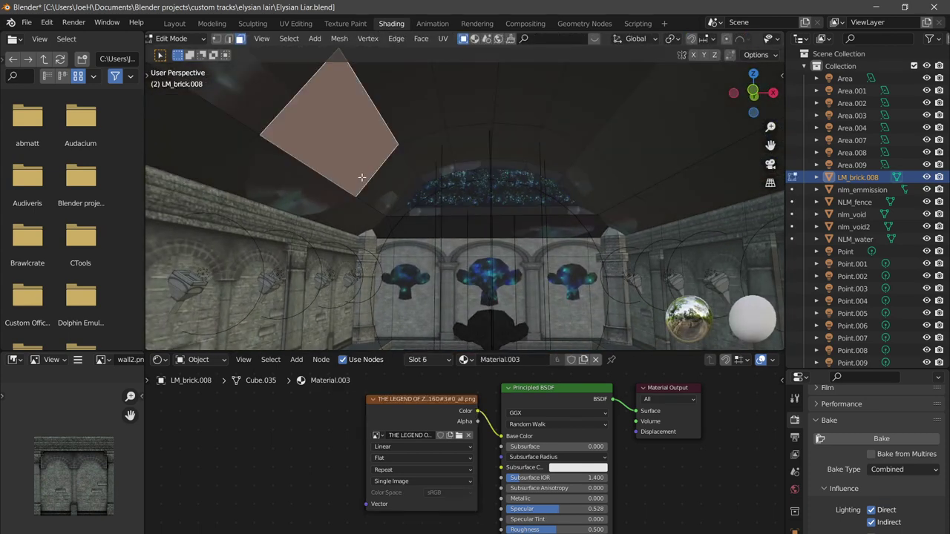
key(Tab)
click(458, 436)
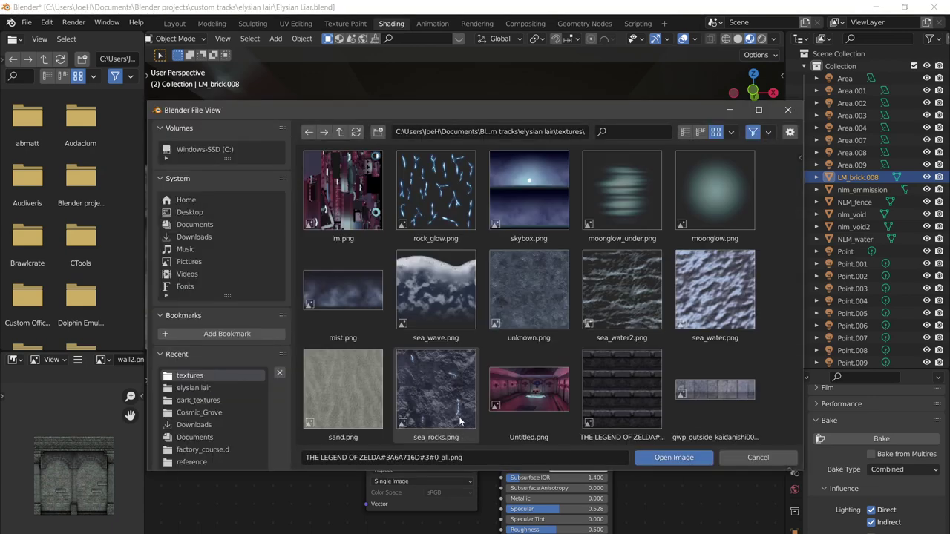
click(639, 414)
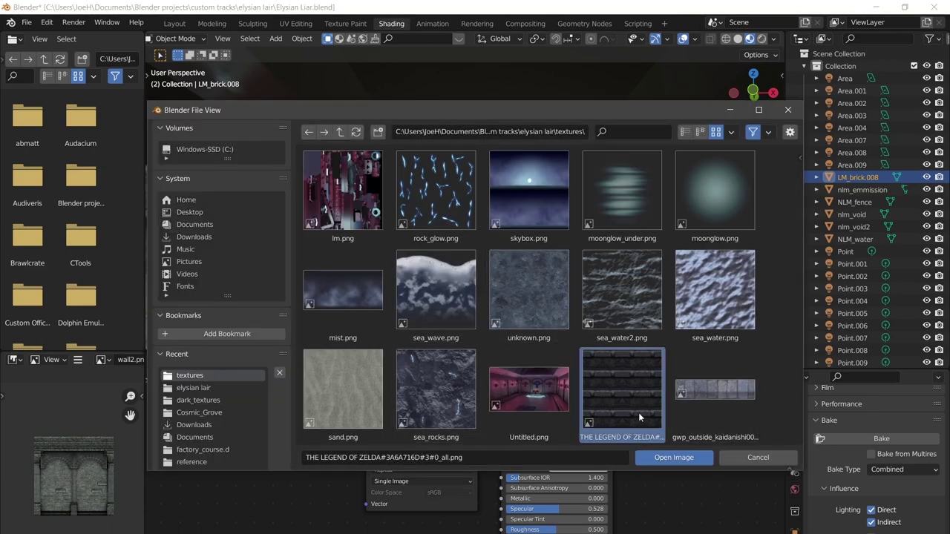
click(669, 457)
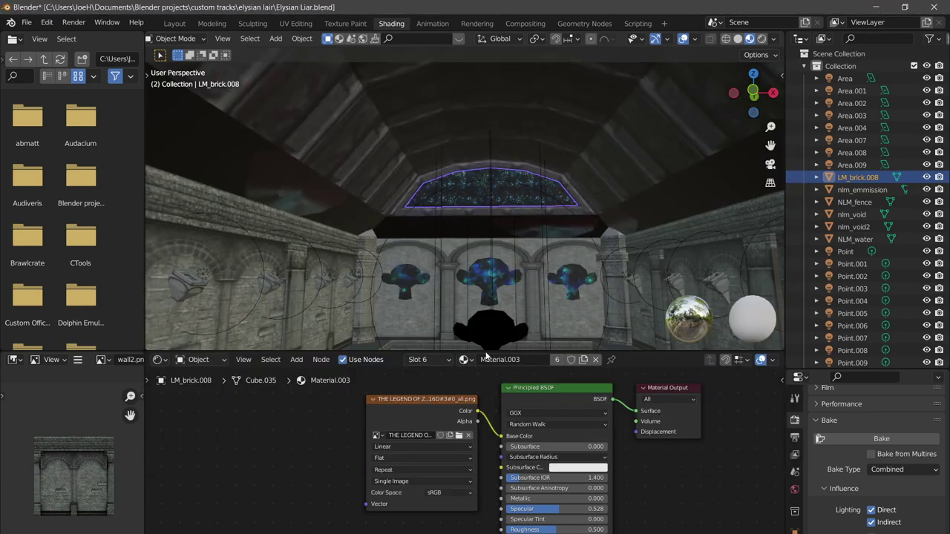
Pick a face of the dark band above the side wall to activate ring, and reopen gwp_outside_kaidanishi00.png in its image texture node
key(Tab)
click(298, 202)
key(Tab)
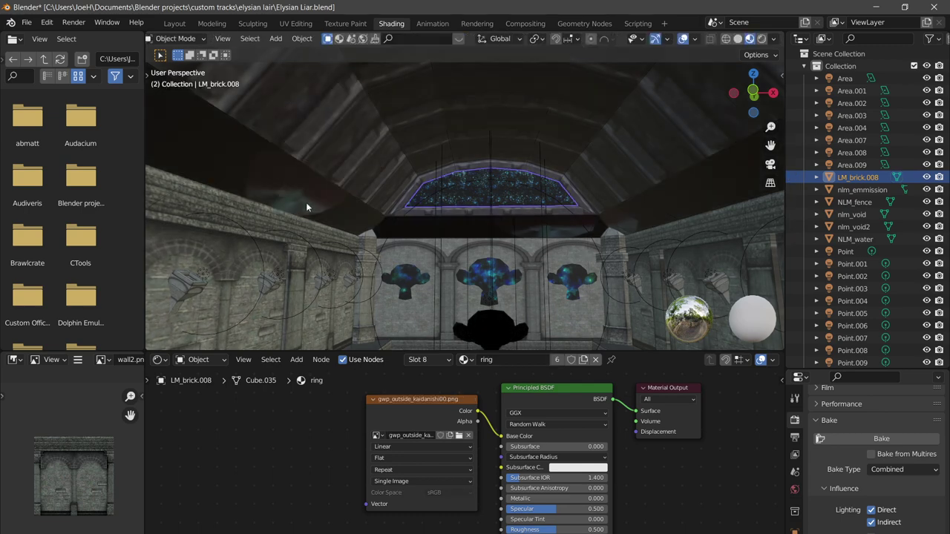
click(459, 435)
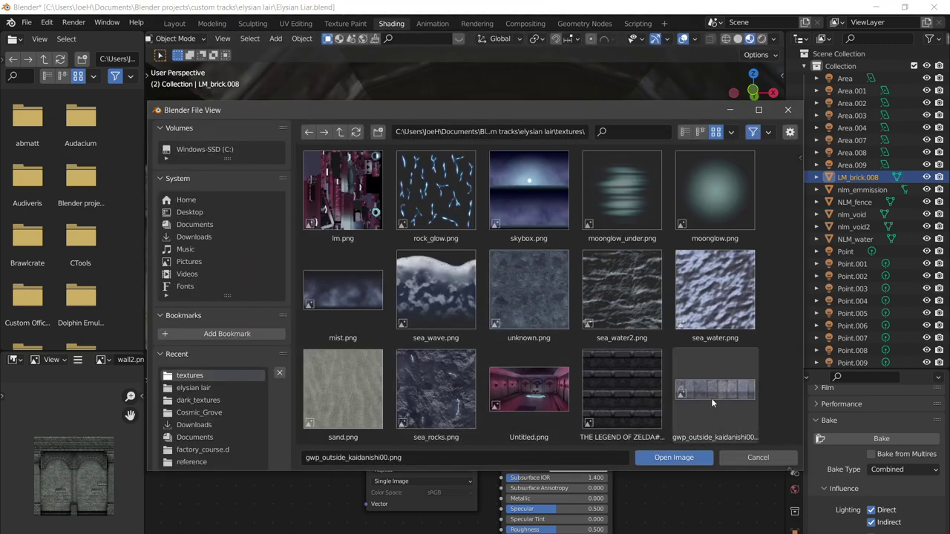
click(645, 457)
Pick the black monkey head above the fountain to activate Material.002, and reopen the skull image THE LEGEND OF ZELDA#DF07B87B#3#0_all.png in its texture node
scroll(490, 253, down, 6)
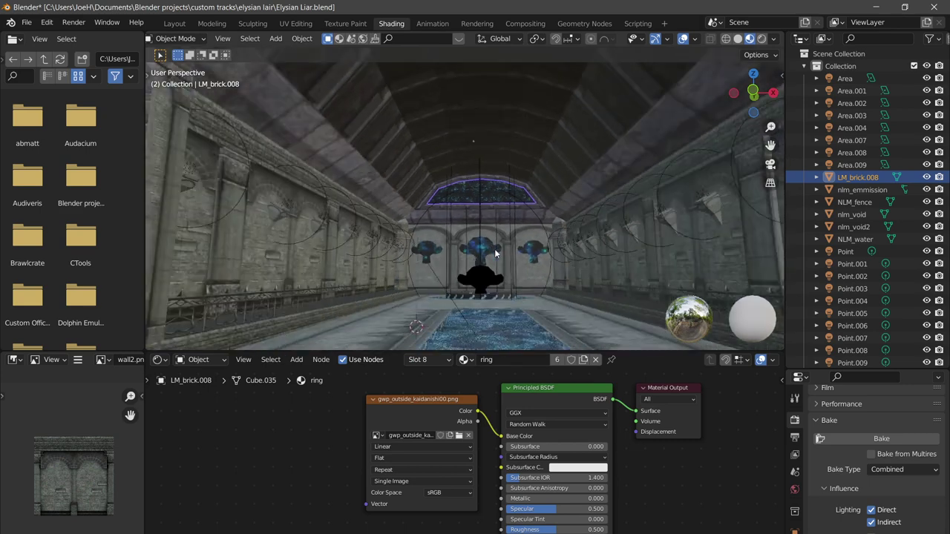
click(491, 252)
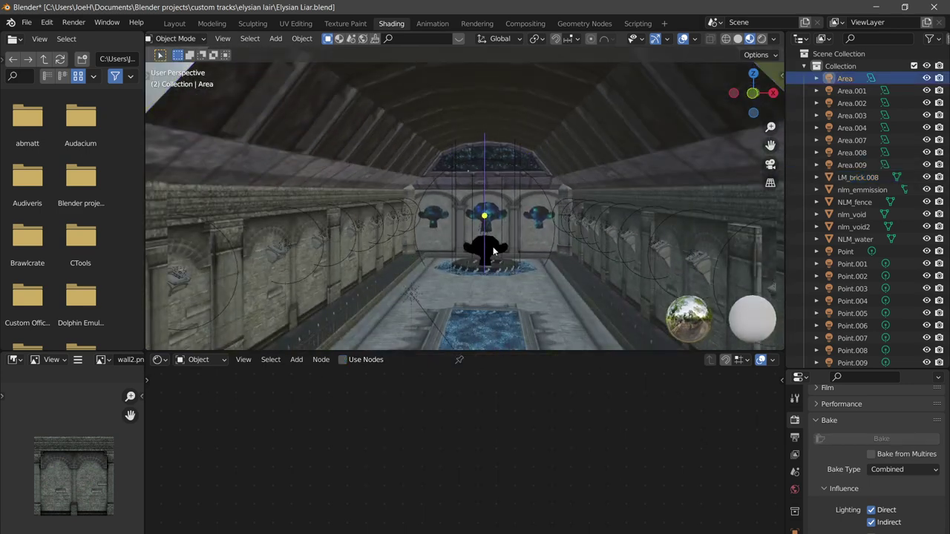
click(492, 251)
key(Tab)
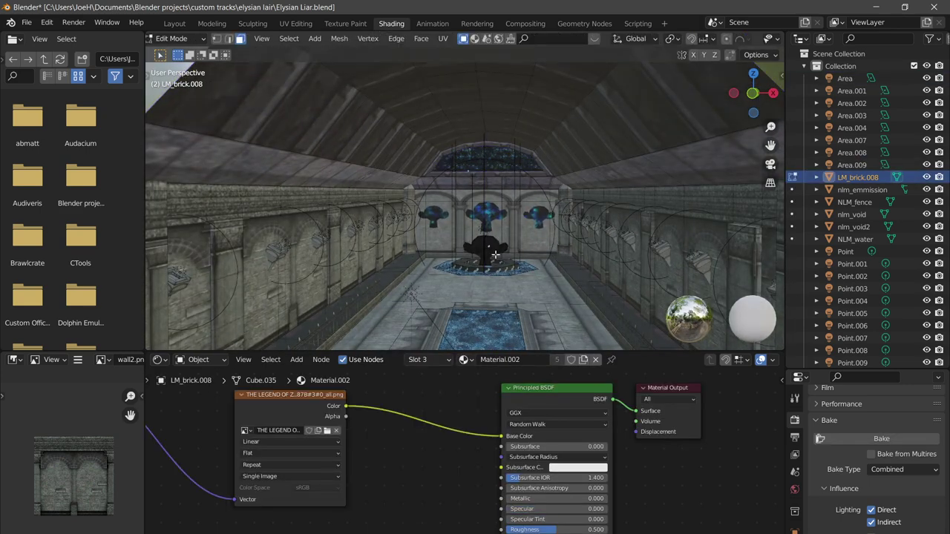
key(KP_Decimal)
key(Tab)
scroll(329, 433, down, 7)
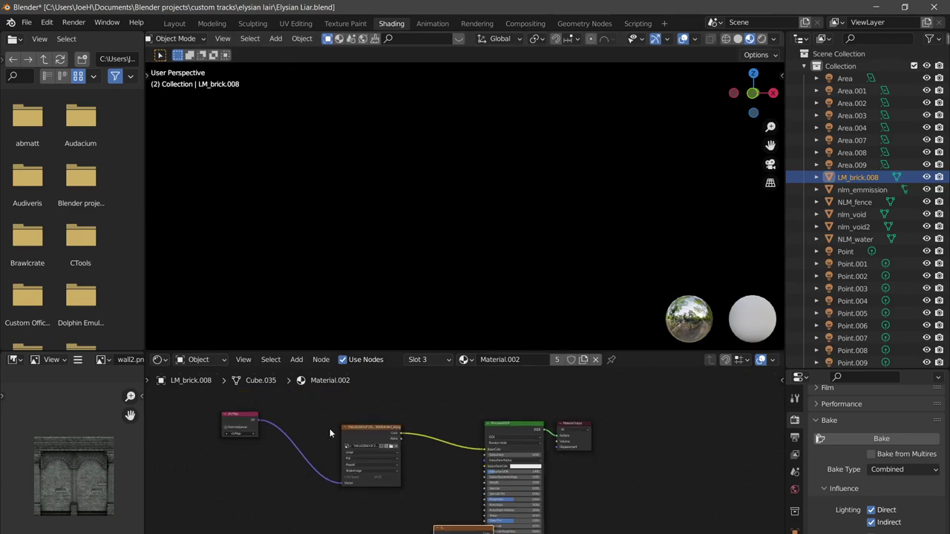
click(391, 448)
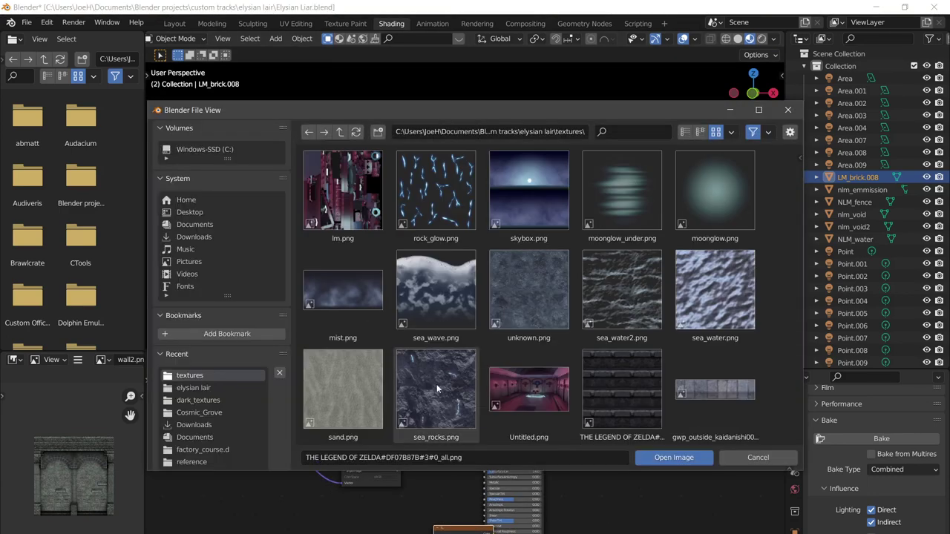
scroll(505, 326, down, 8)
scroll(509, 328, down, 15)
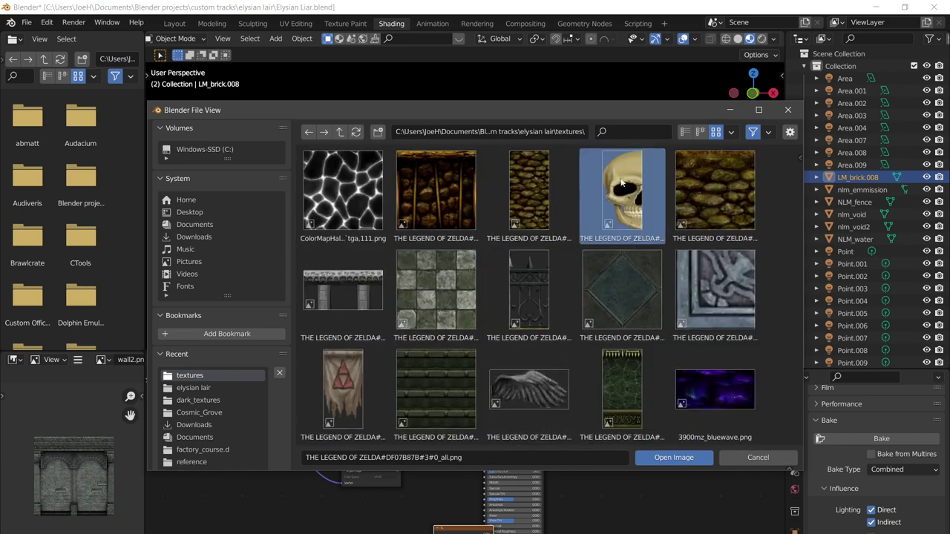
click(674, 457)
Pick a side face of the fountain basin to activate the brix material, and return to Object Mode with its texture node in view
scroll(504, 223, down, 10)
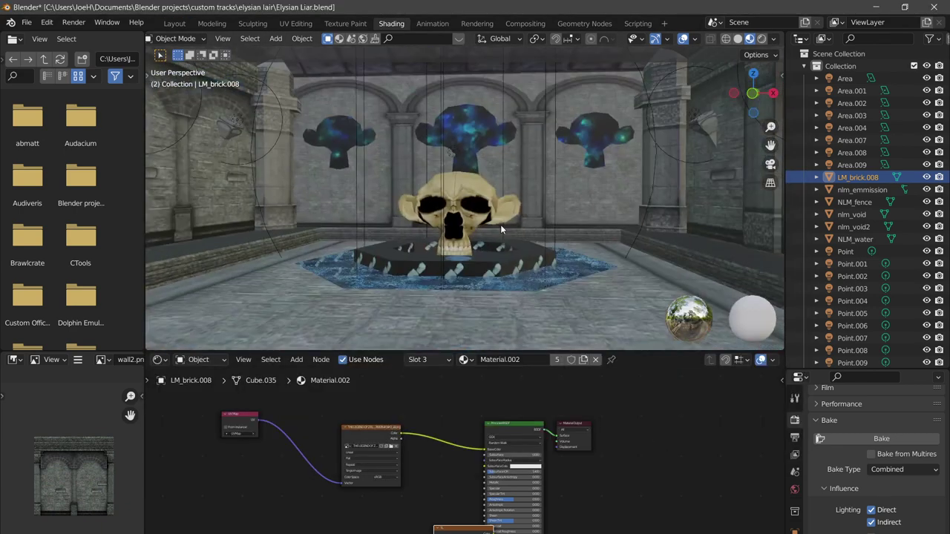
click(498, 261)
key(Tab)
key(Tab)
click(500, 262)
key(Tab)
scroll(501, 261, up, 9)
key(Tab)
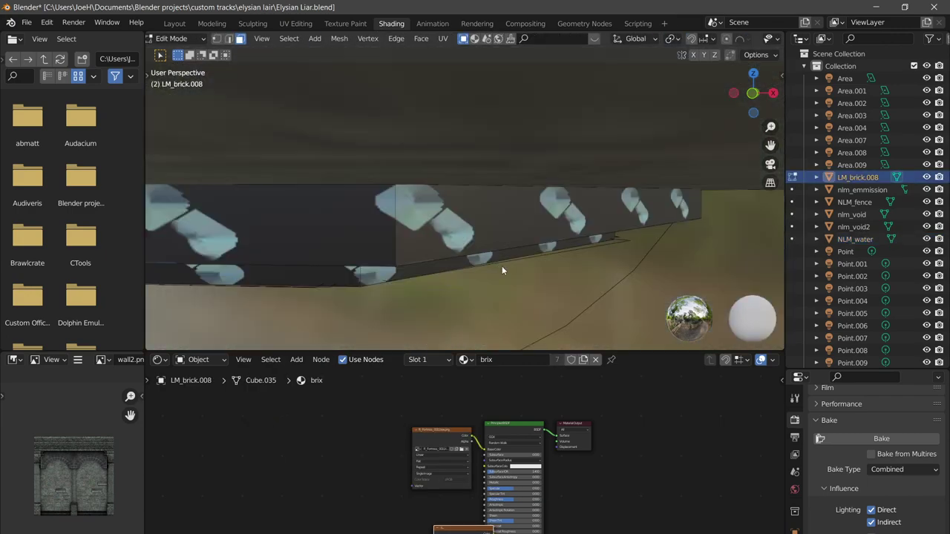
scroll(501, 264, down, 3)
middle_drag(504, 267, 501, 284)
scroll(431, 422, up, 4)
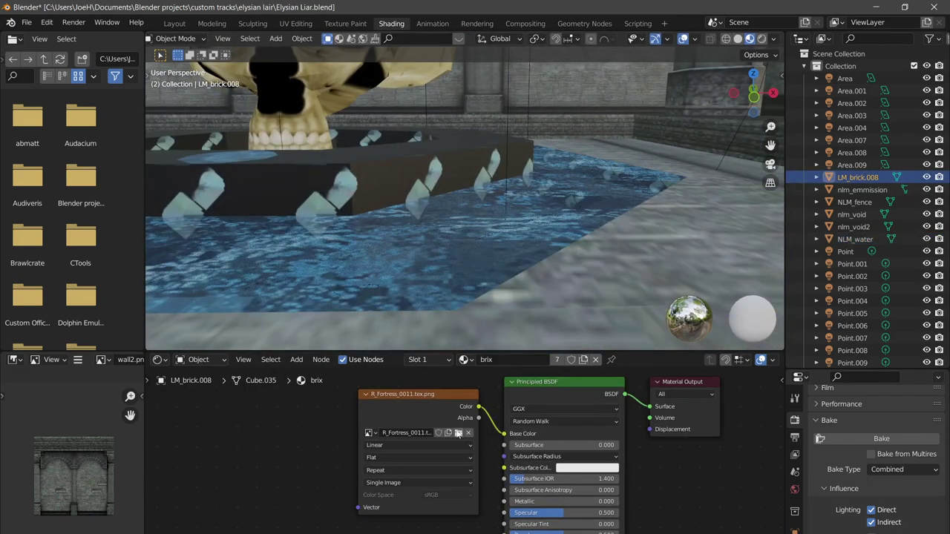
Reopen R_Fortress_0011.tex.png from the textures folder in the brix material's image texture node
click(460, 434)
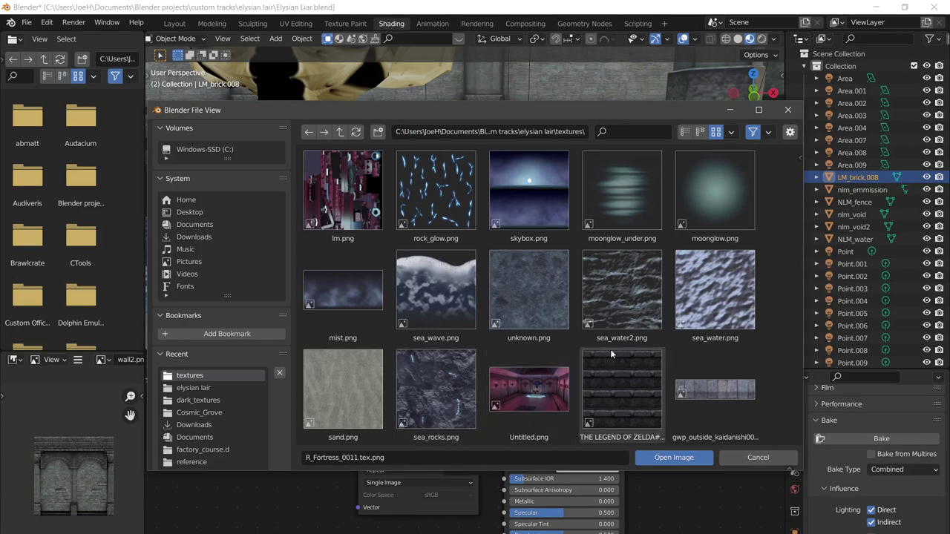
scroll(610, 349, down, 5)
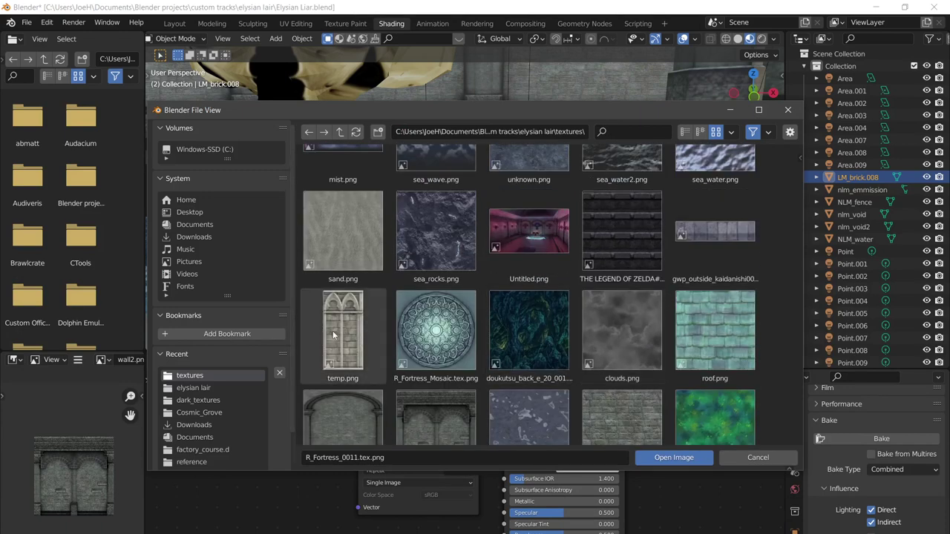
scroll(341, 334, down, 3)
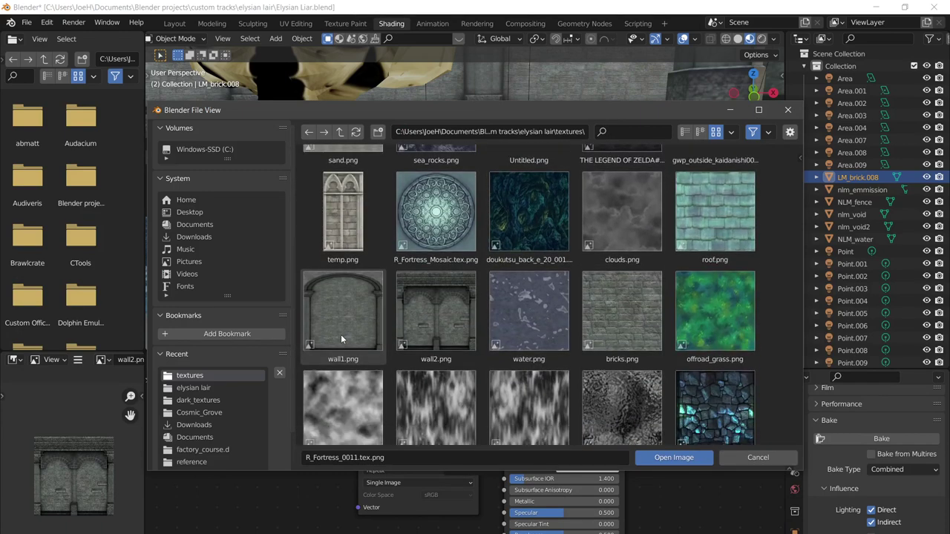
scroll(470, 367, down, 8)
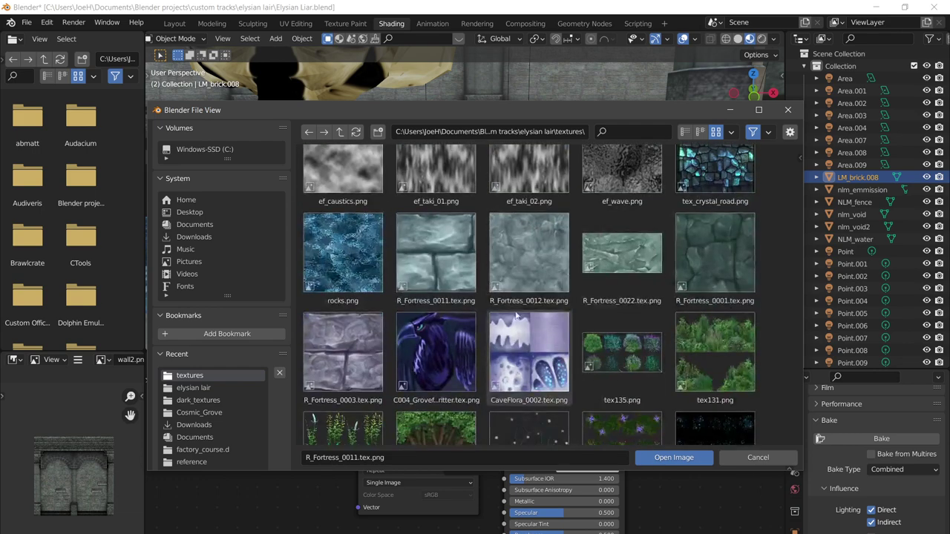
click(659, 457)
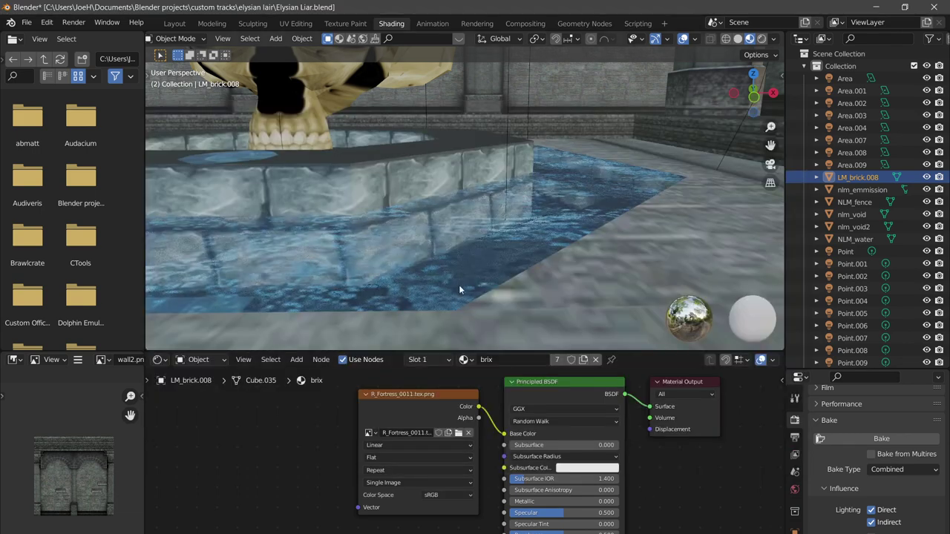
Examine LM_brick.008's material slots and the hall's surfaces for textures that still need reloading
scroll(475, 253, down, 5)
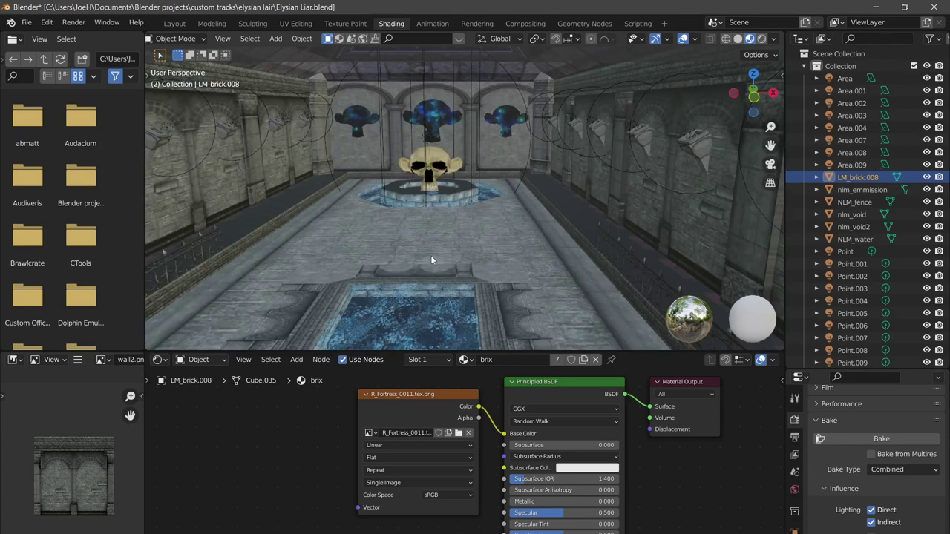
scroll(795, 521, down, 5)
click(794, 525)
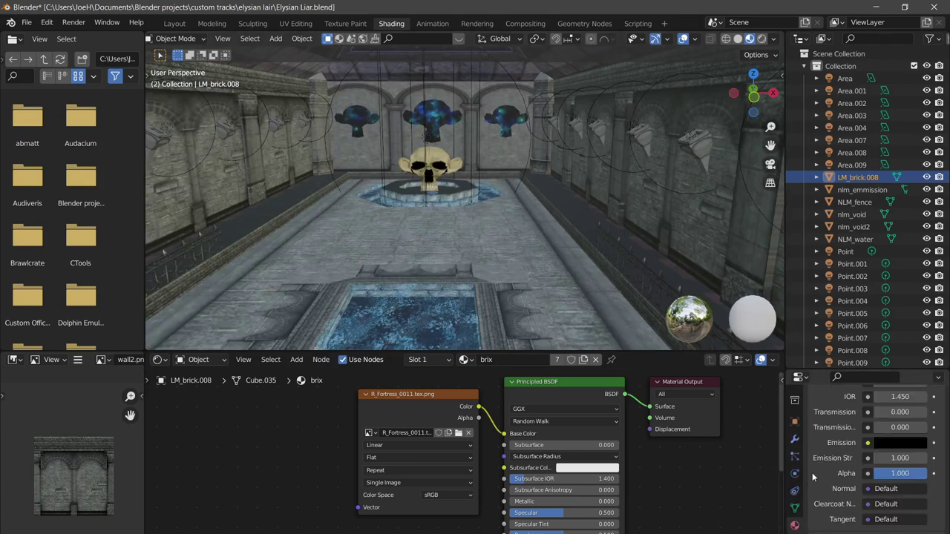
scroll(851, 426, up, 15)
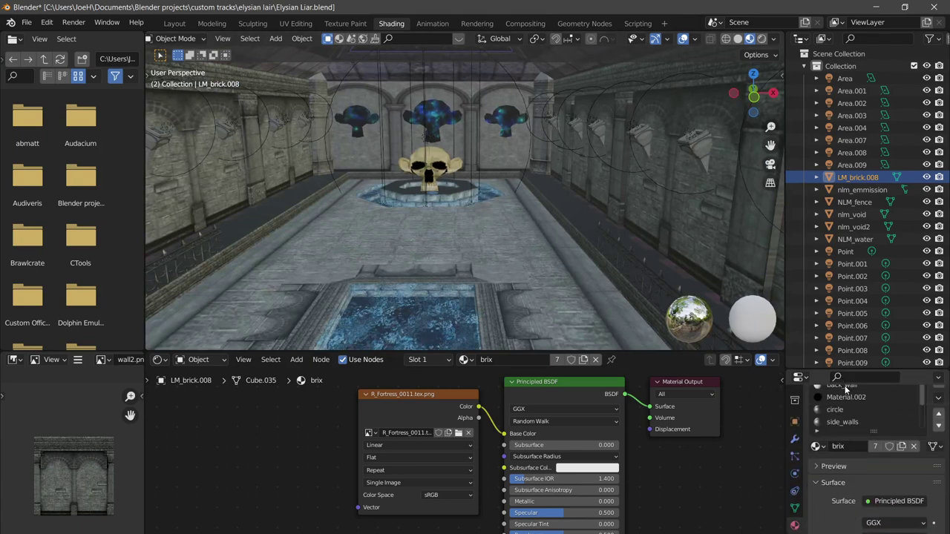
scroll(519, 266, down, 3)
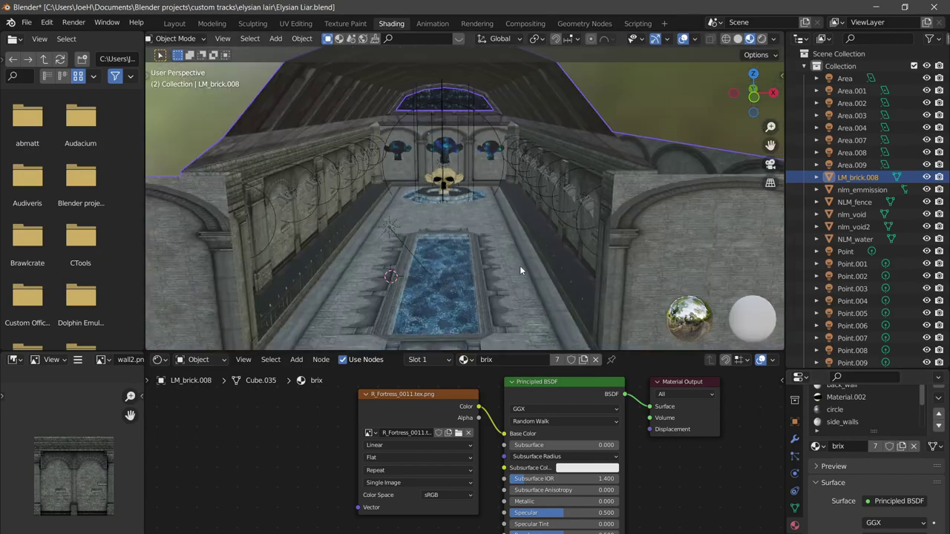
click(572, 241)
click(573, 241)
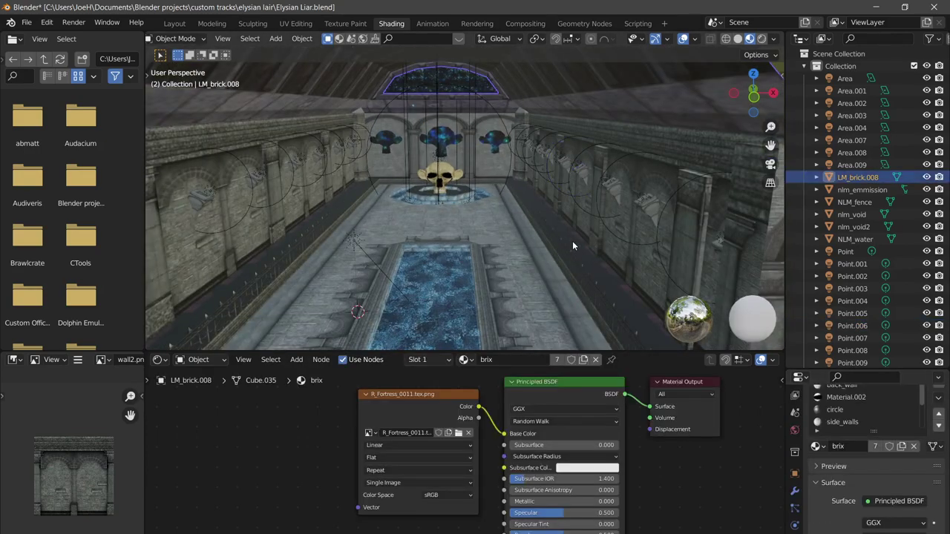
scroll(573, 242, down, 8)
scroll(512, 236, up, 10)
Pick a ledge face behind the fence along the hall's side wall in Edit Mode to activate the tile material
key(Tab)
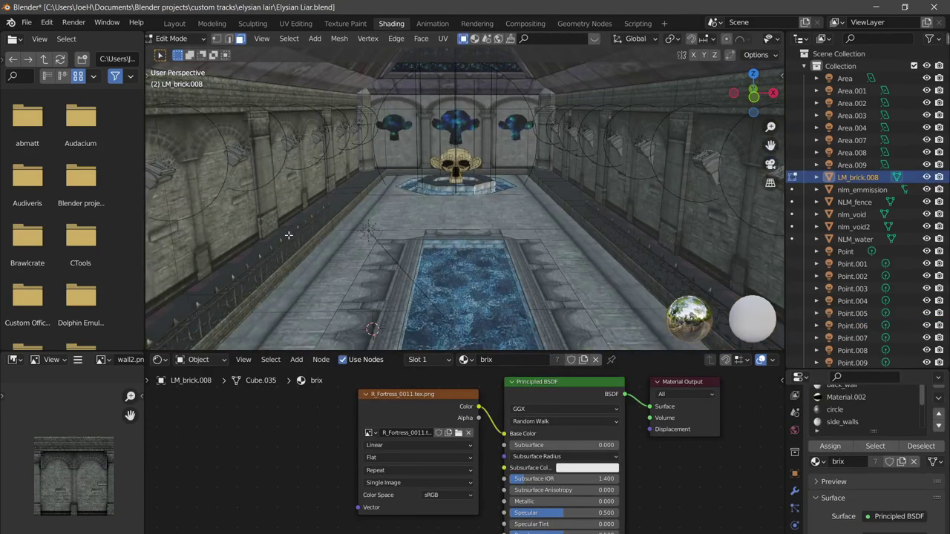
click(281, 233)
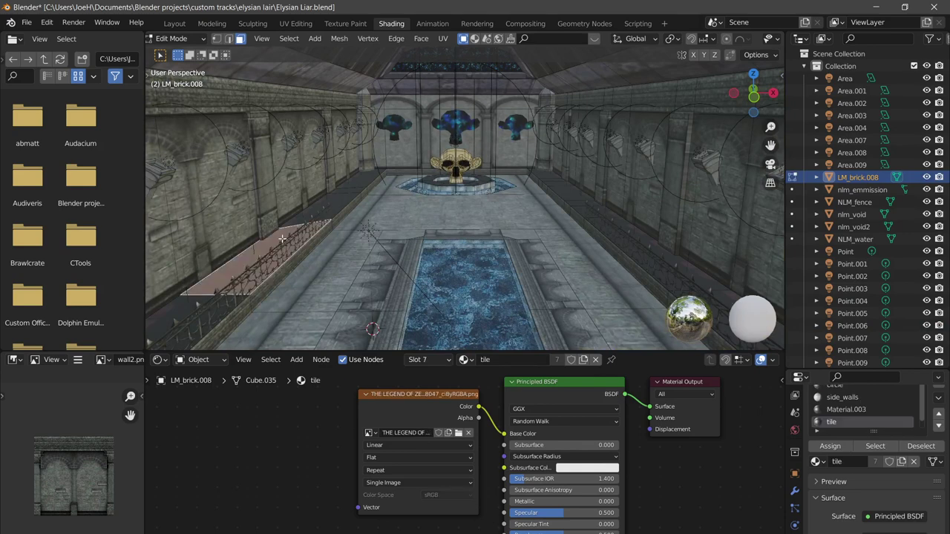
Try doukutsu_back_e_20_001.png from the textures folder in the tile material's image texture node and view it in Object Mode
click(458, 433)
scroll(572, 292, down, 4)
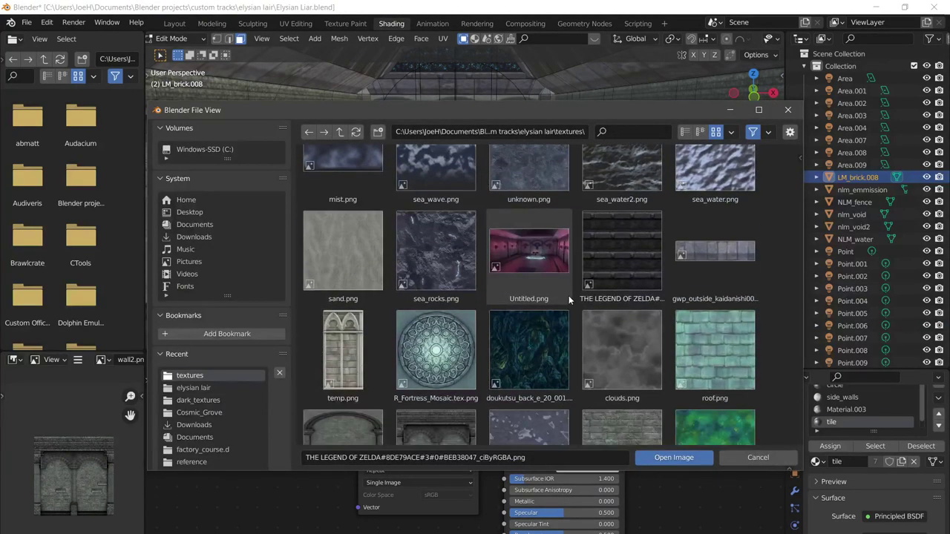
scroll(564, 311, down, 4)
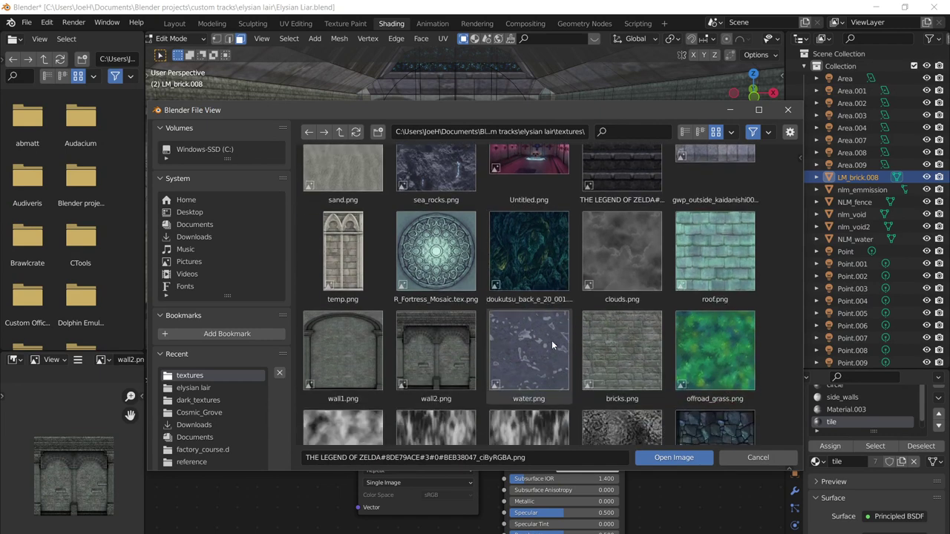
scroll(553, 346, down, 2)
scroll(560, 311, up, 4)
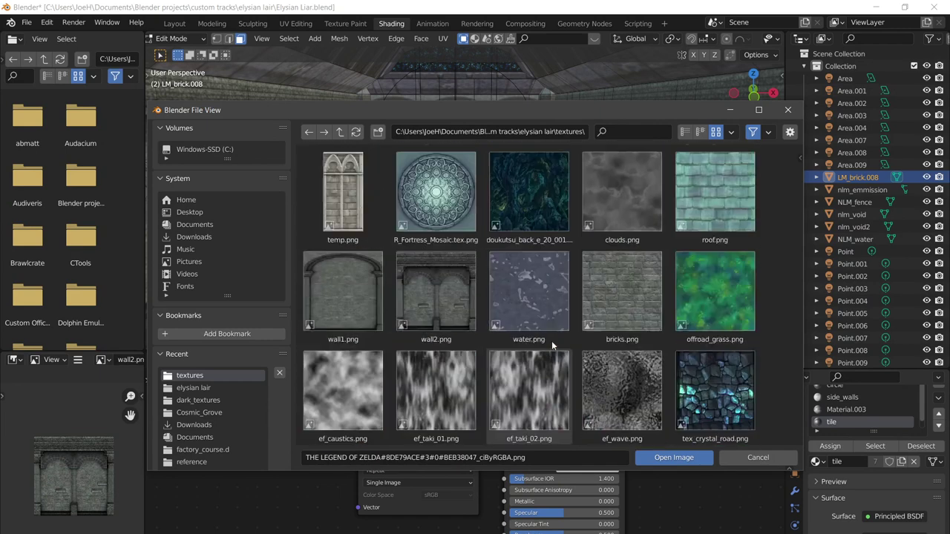
click(557, 251)
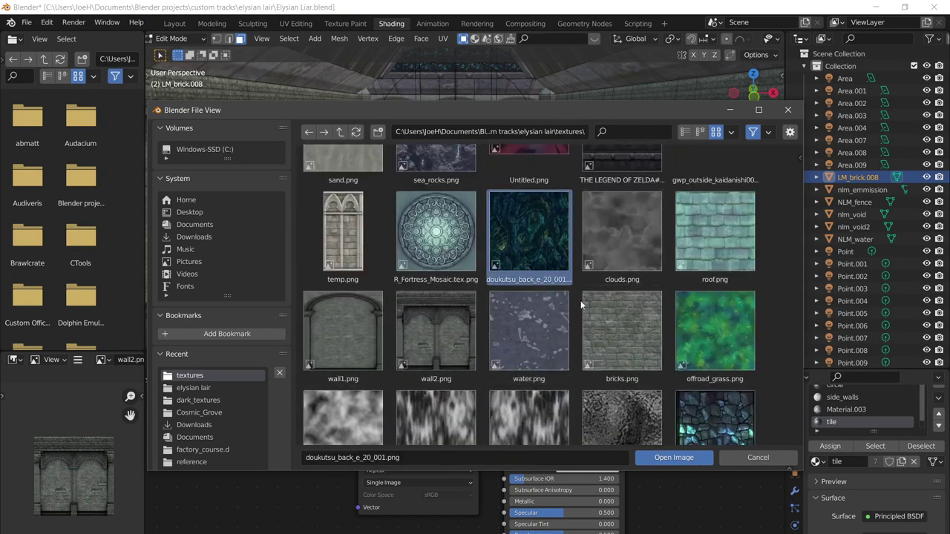
click(658, 456)
middle_drag(470, 267, 486, 273)
key(Tab)
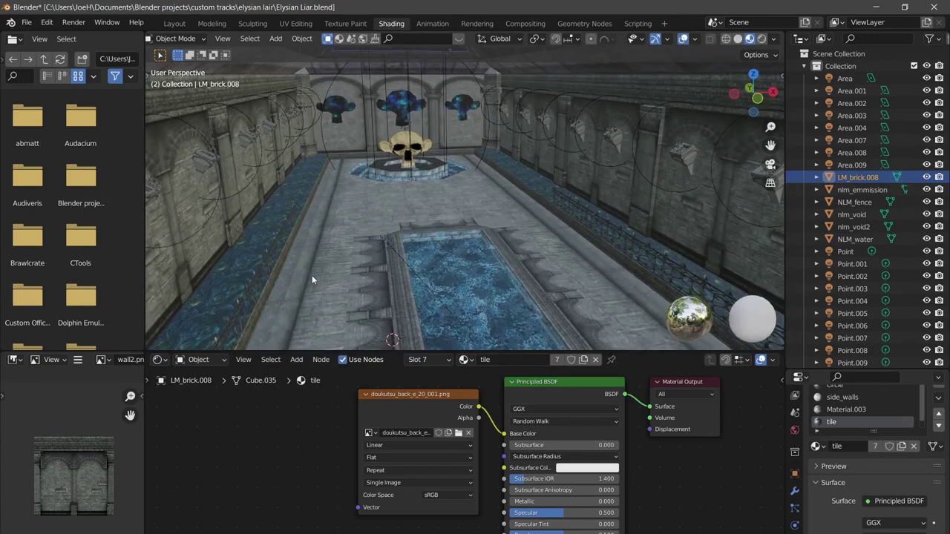
shift+middle_drag(312, 276, 406, 281)
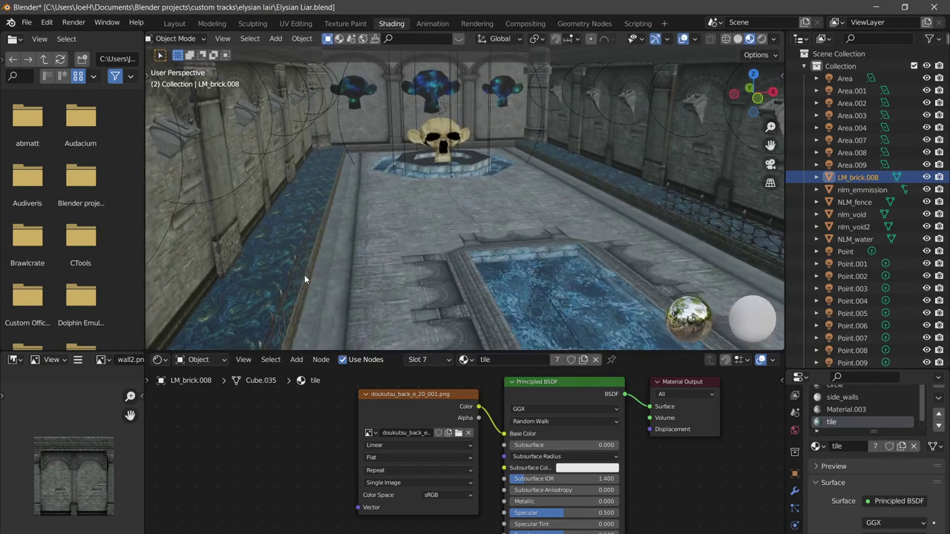
Try R_Fortress_0001.tex.png from the textures folder in the tile material's image texture node
key(Tab)
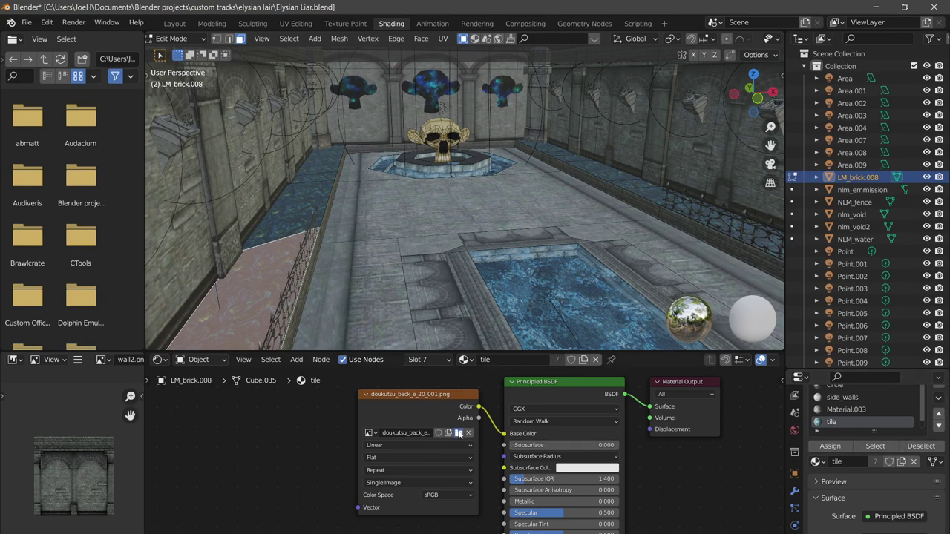
click(458, 433)
scroll(565, 322, down, 3)
scroll(565, 326, down, 6)
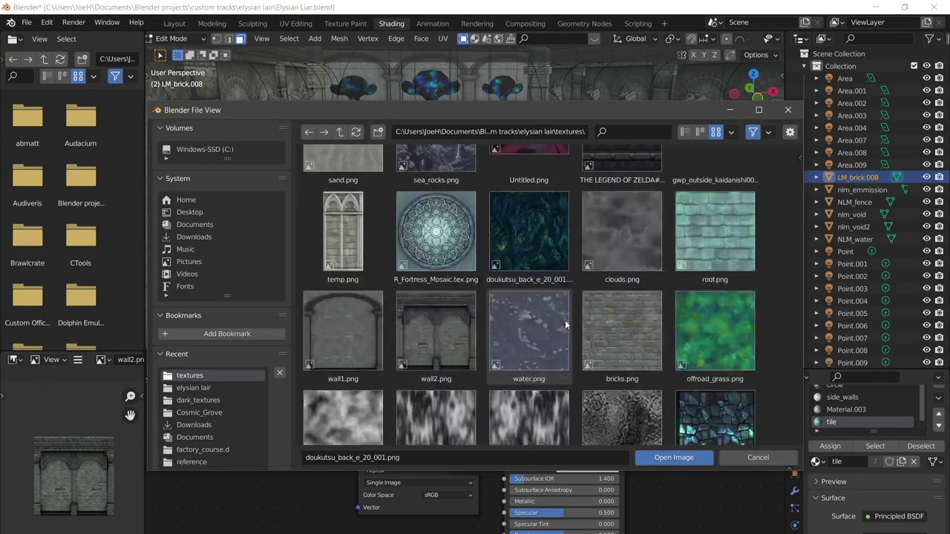
scroll(566, 333, down, 2)
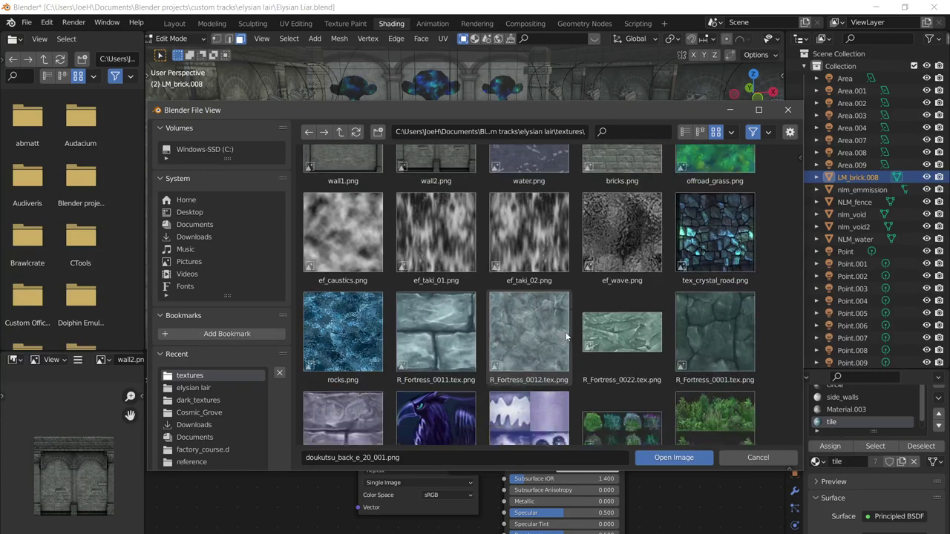
click(709, 293)
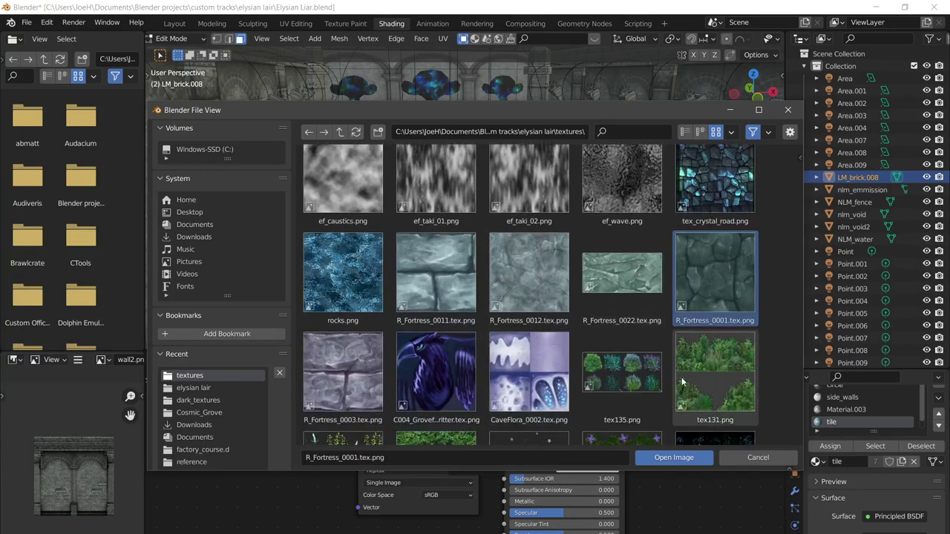
click(674, 457)
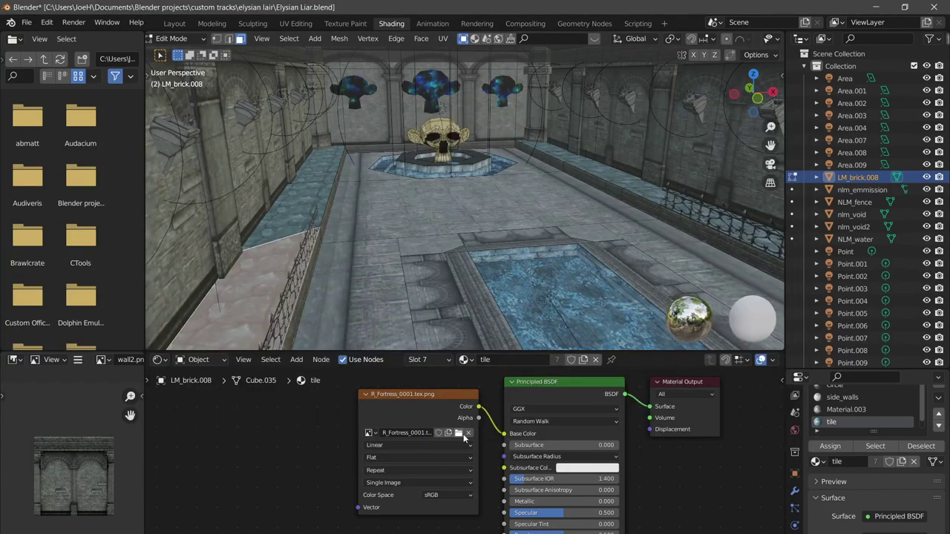
Reopen the diamond tile image THE LEGEND OF ZELDA#8DE79ACE#3#0#BEB38047_ciByRGBA.png in the tile material's texture node, and return to Object Mode
click(458, 433)
scroll(435, 338, down, 2)
scroll(435, 338, down, 6)
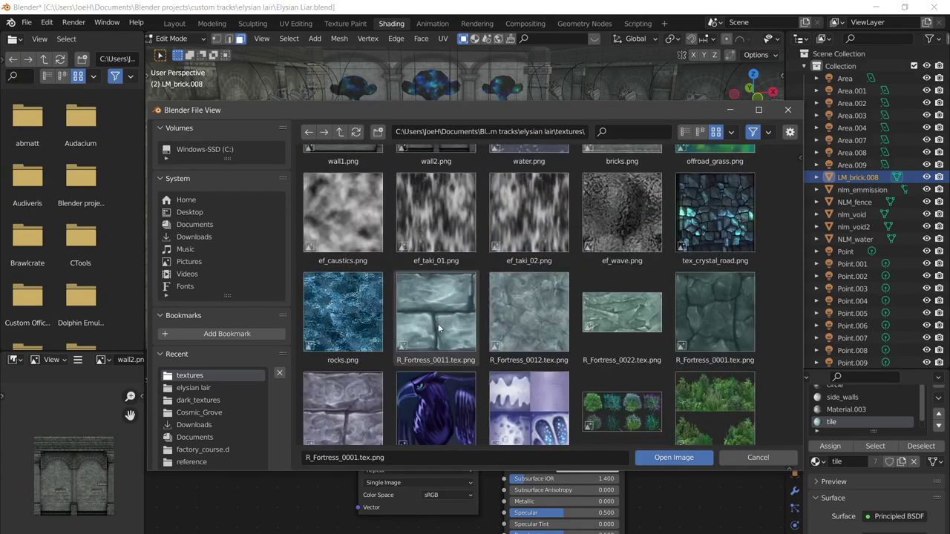
scroll(549, 339, down, 10)
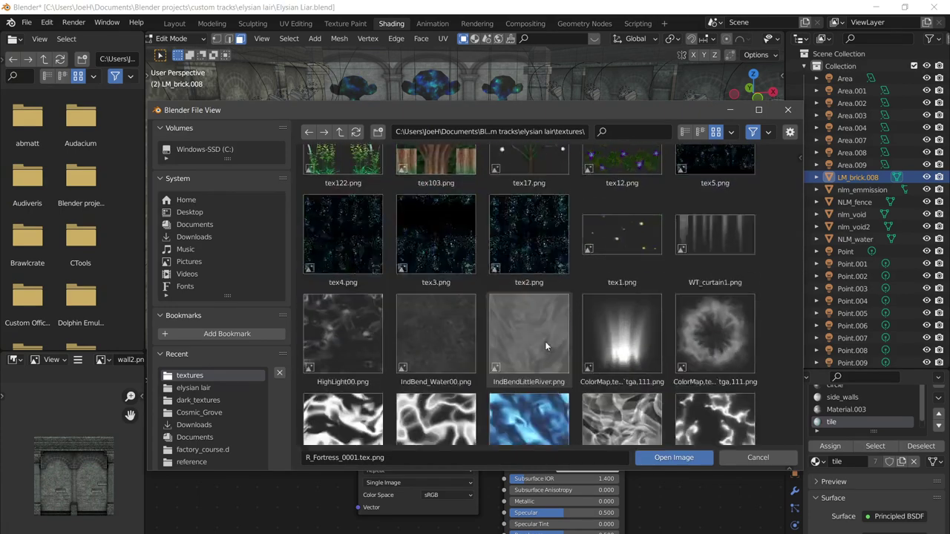
scroll(525, 346, down, 4)
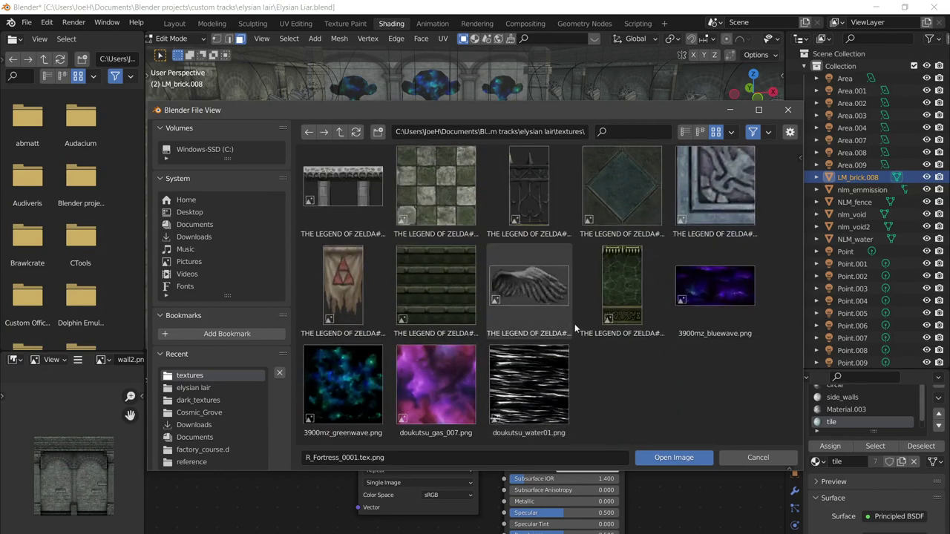
scroll(475, 341, up, 4)
click(460, 342)
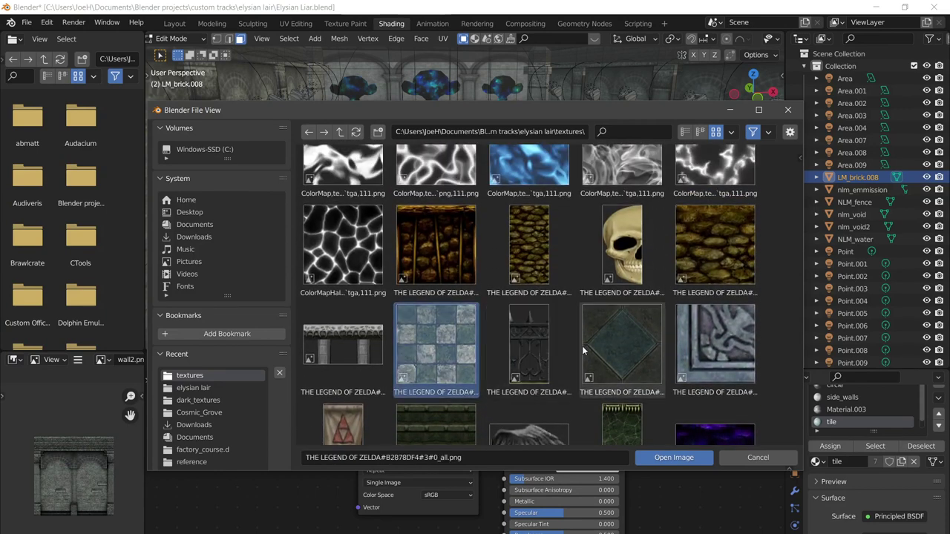
scroll(616, 349, up, 2)
click(617, 386)
click(657, 458)
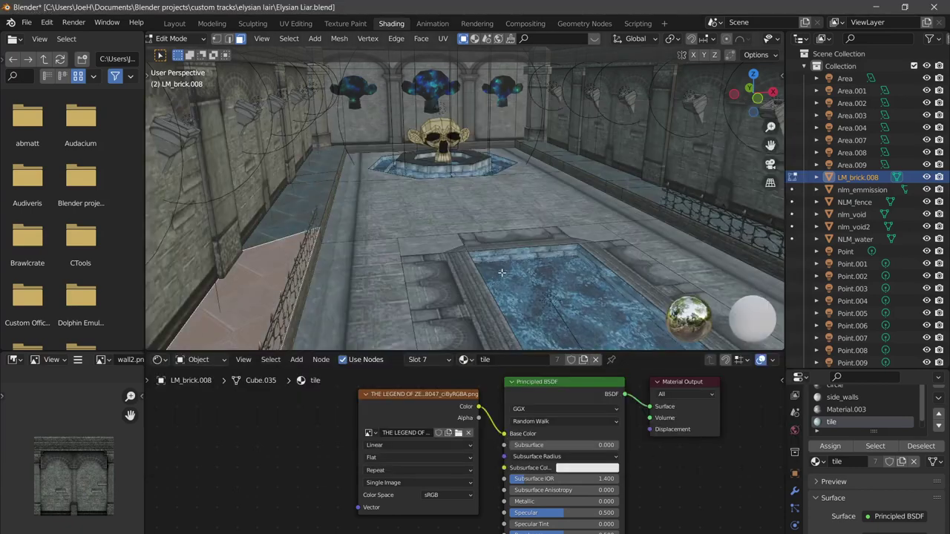
key(Tab)
scroll(521, 277, down, 6)
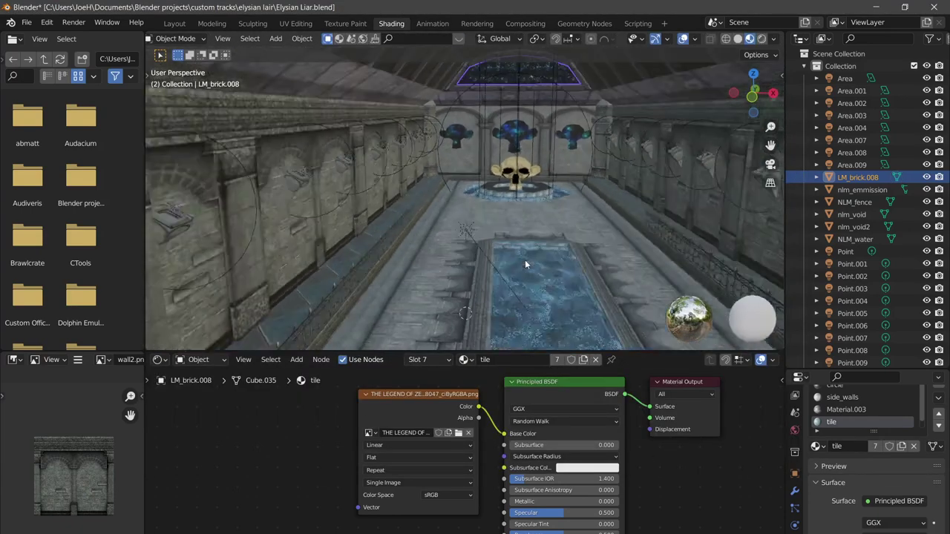
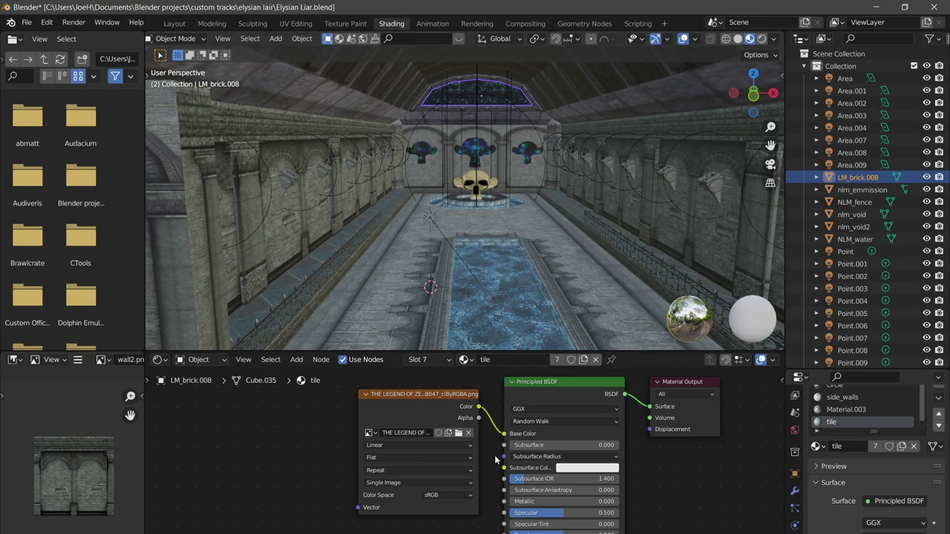
Switch to the UV Editing workspace, focus on the fountain basin, and select all of LM_brick.008's faces to show their UVs over the TL image
scroll(468, 464, down, 6)
middle_drag(471, 505, 469, 423)
click(296, 23)
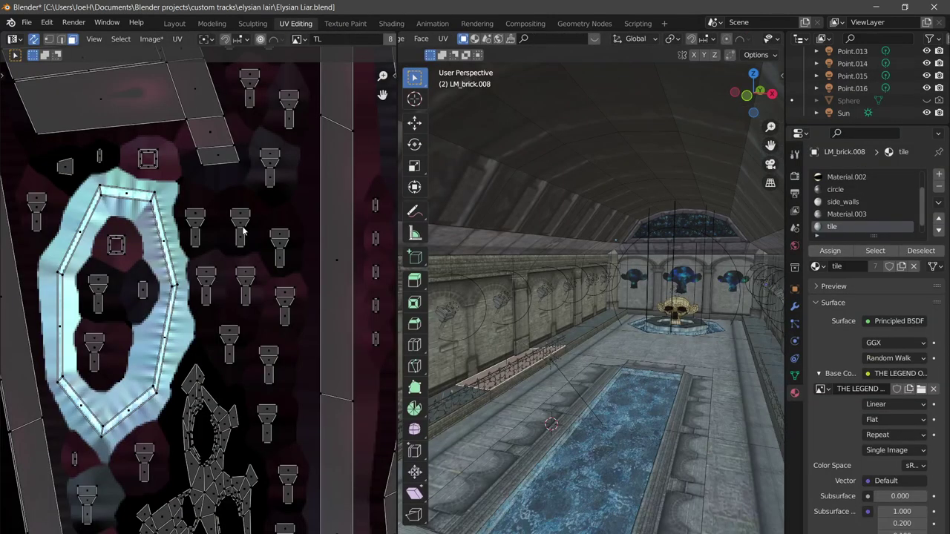
scroll(220, 264, down, 4)
middle_drag(585, 279, 700, 319)
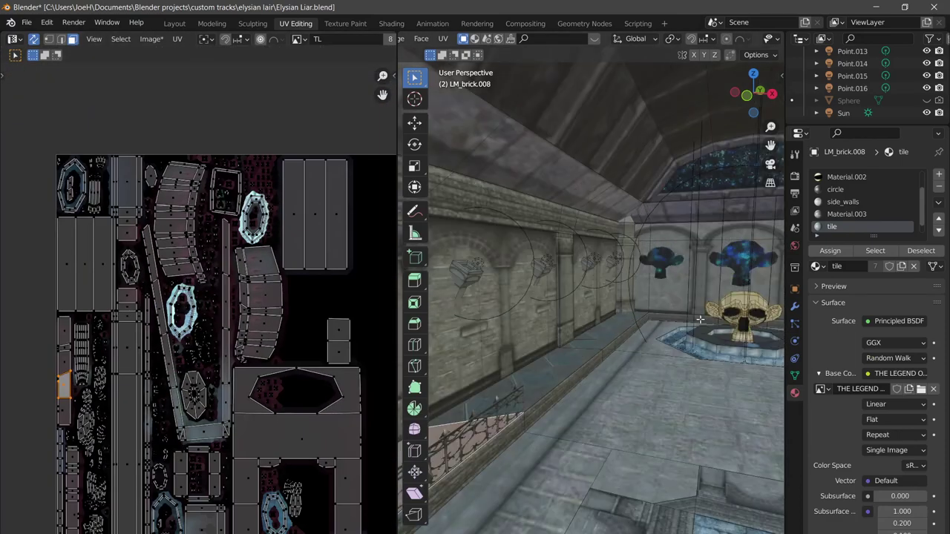
click(720, 354)
key(KP_Decimal)
key(Tab)
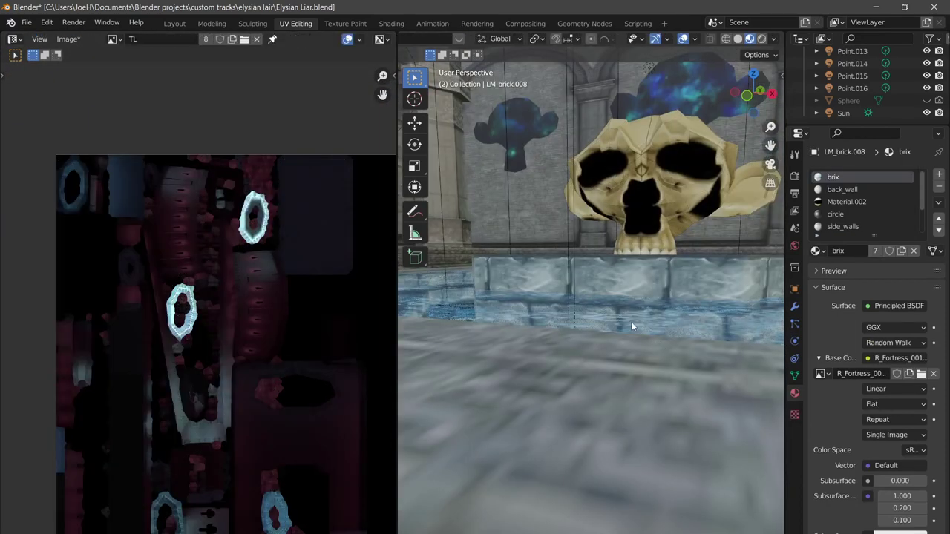
middle_drag(631, 323, 663, 341)
key(Tab)
key(a)
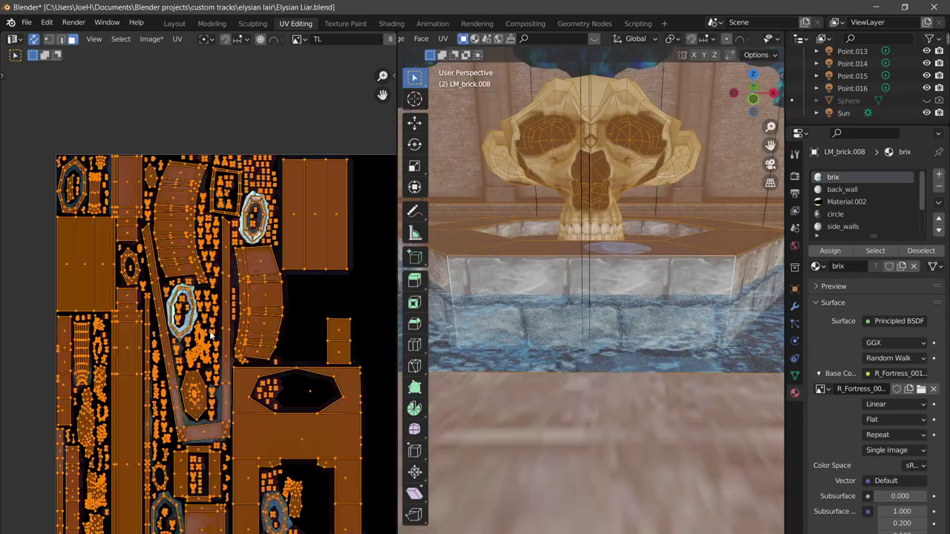
Select a segment of the bright ring-shaped island in the UV layout and examine where it lies on the fountain basin
click(194, 314)
scroll(204, 318, up, 1)
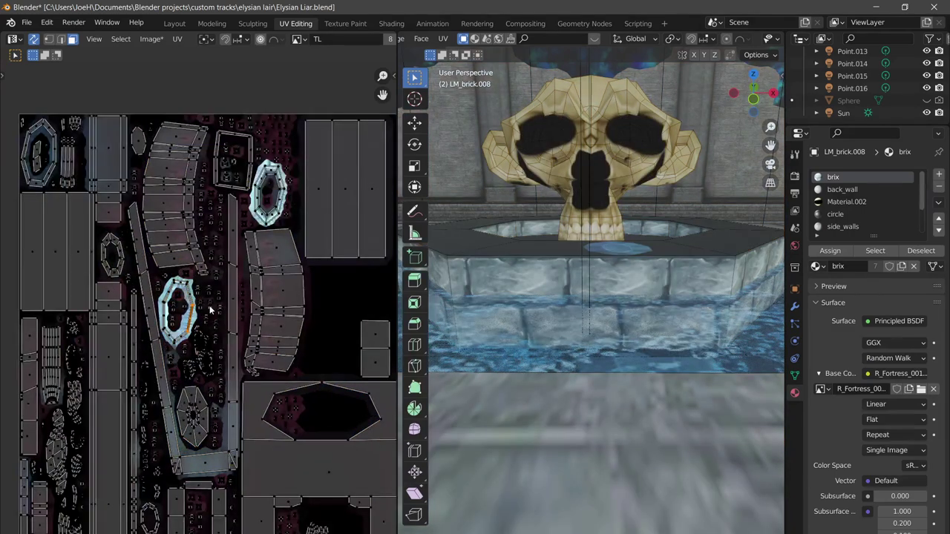
key(KP_Decimal)
middle_drag(605, 279, 567, 294)
scroll(619, 285, down, 4)
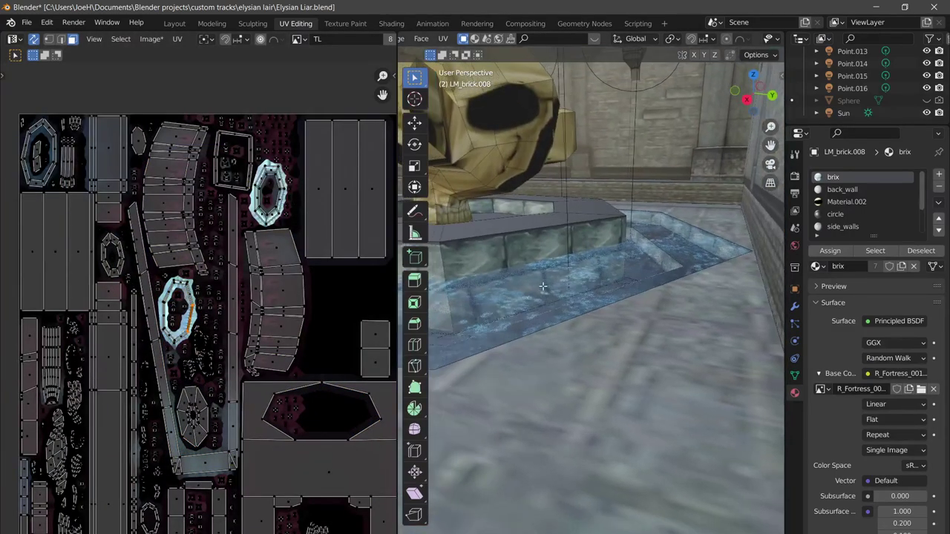
scroll(638, 304, up, 3)
middle_drag(698, 316, 657, 306)
scroll(221, 336, up, 8)
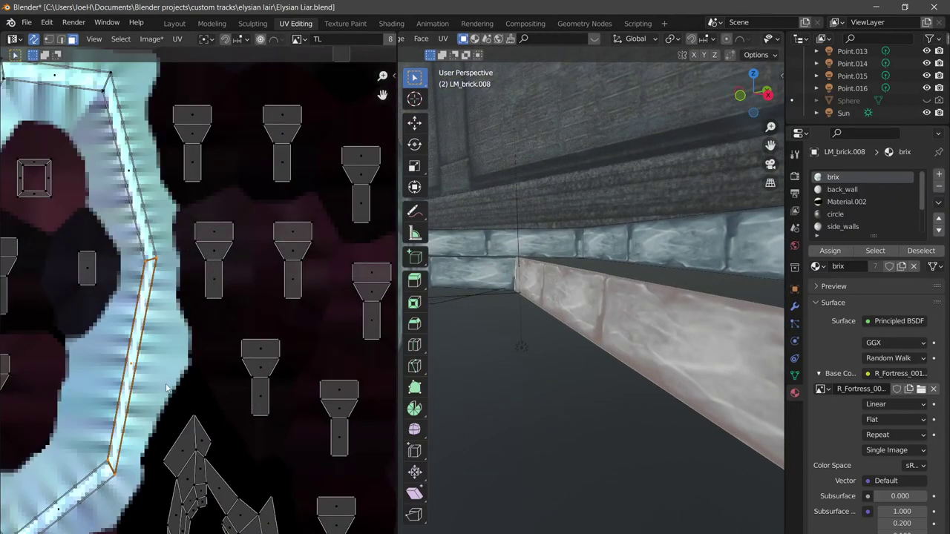
scroll(166, 387, down, 6)
scroll(210, 312, up, 6)
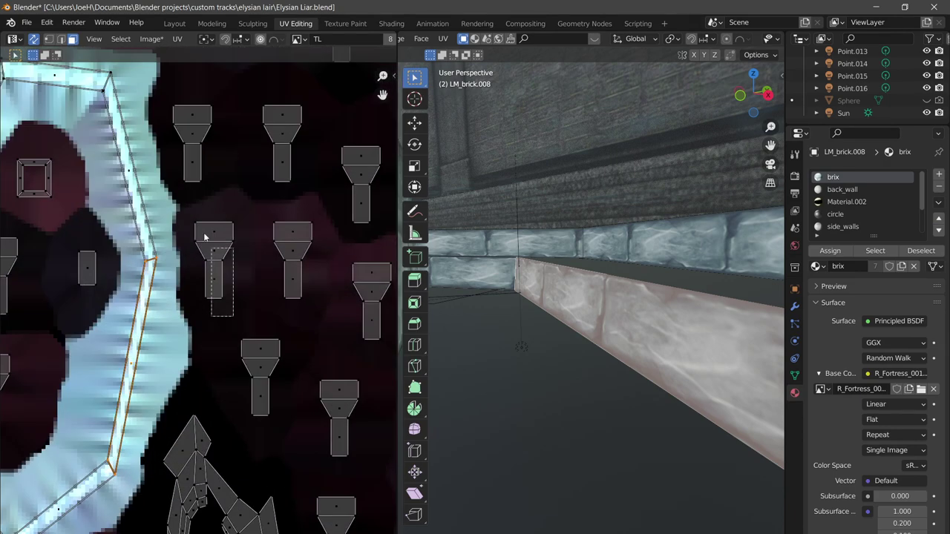
Select the recessed face inside the small square block using back_wall, and locate its UV island on the TL lightmap
drag(204, 236, 194, 219)
key(KP_Decimal)
middle_drag(659, 247, 622, 230)
click(622, 230)
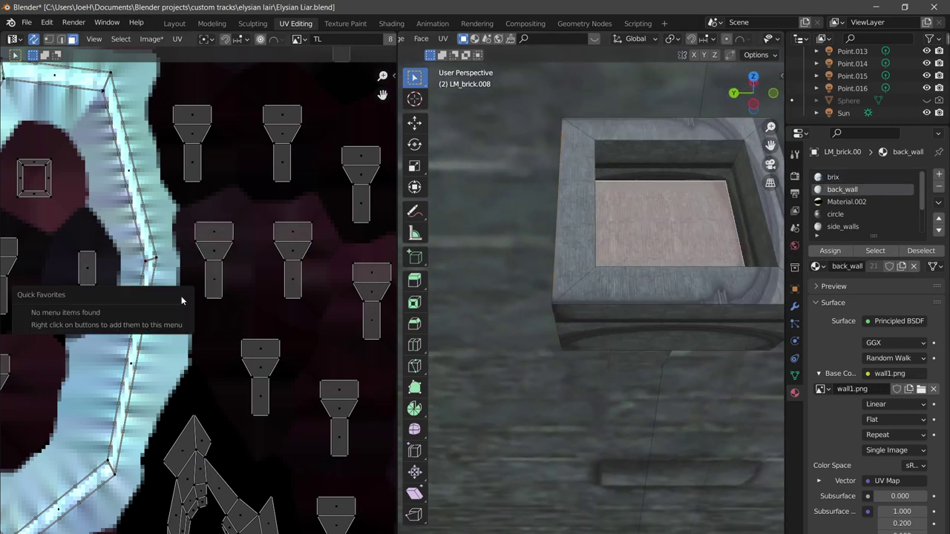
key(KP_Decimal)
scroll(197, 251, down, 8)
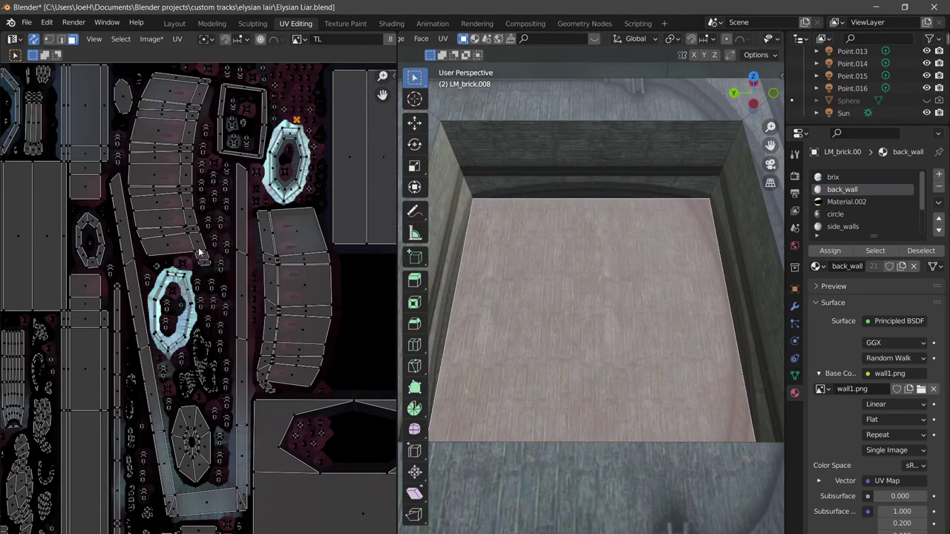
scroll(210, 292, up, 12)
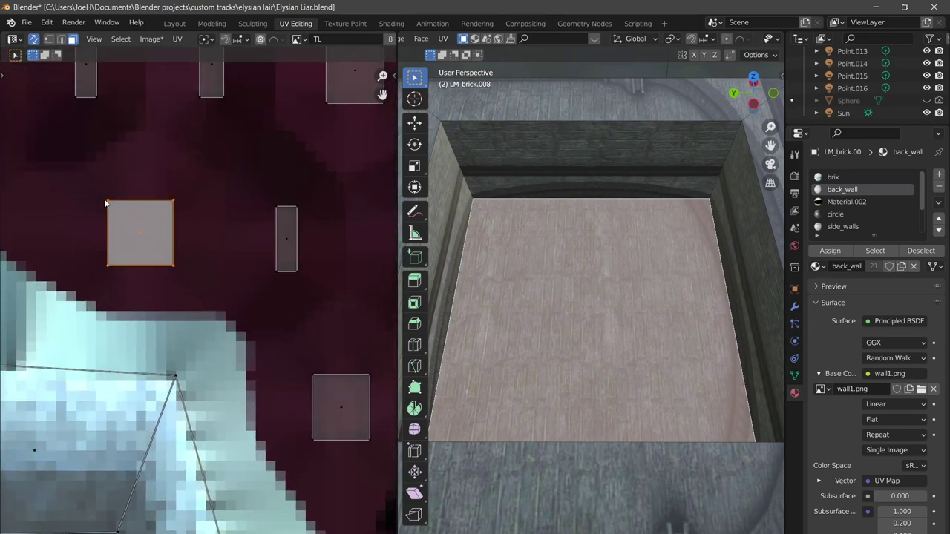
Examine the baked light around the square UV island beside the bright ring, and return to Object Mode with the fountain in view
scroll(650, 338, down, 5)
middle_drag(650, 338, 589, 281)
scroll(603, 317, up, 4)
scroll(600, 307, down, 3)
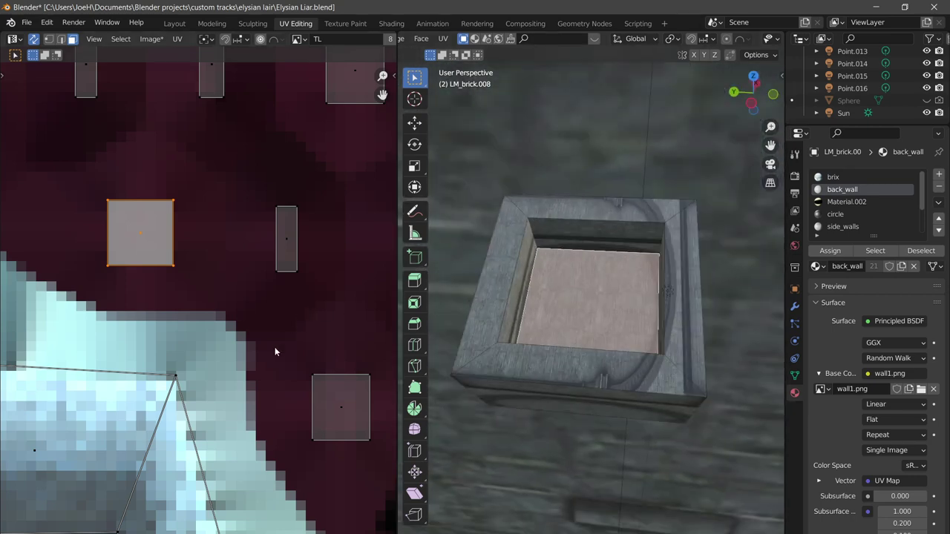
scroll(274, 352, down, 4)
scroll(214, 339, up, 4)
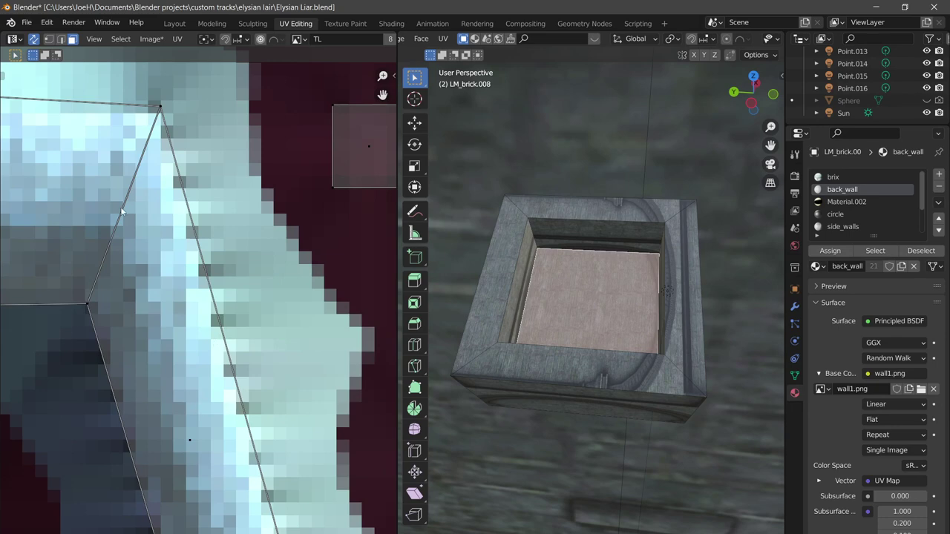
scroll(123, 212, down, 5)
scroll(289, 265, up, 1)
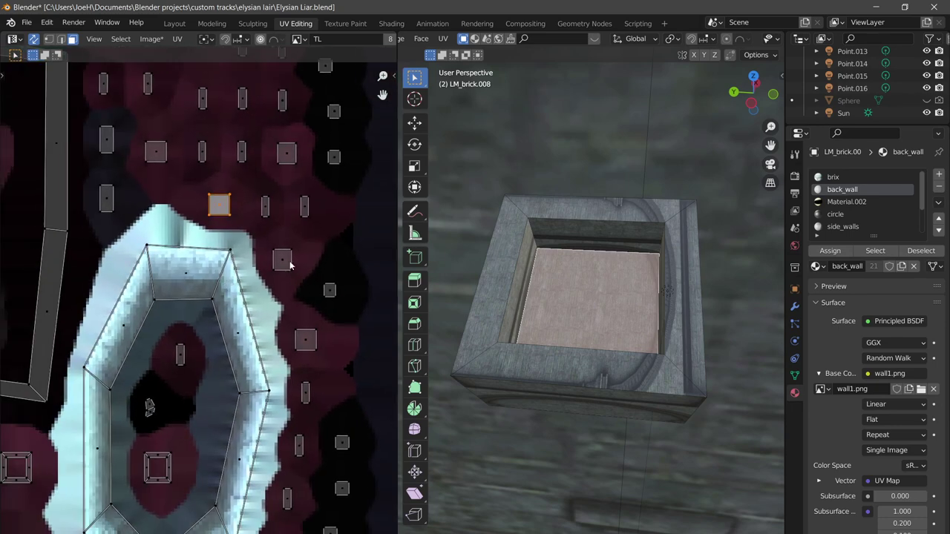
scroll(496, 279, down, 6)
key(Tab)
middle_drag(588, 323, 544, 270)
scroll(515, 291, down, 3)
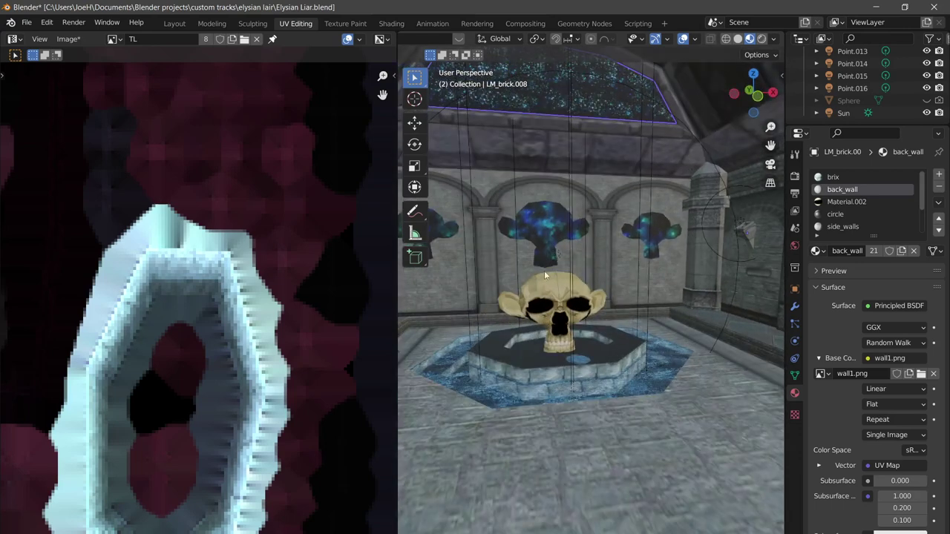
Examine the bright ring-shaped islands and the surrounding brick islands on the baked TL lightmap
scroll(199, 303, down, 7)
scroll(197, 317, up, 3)
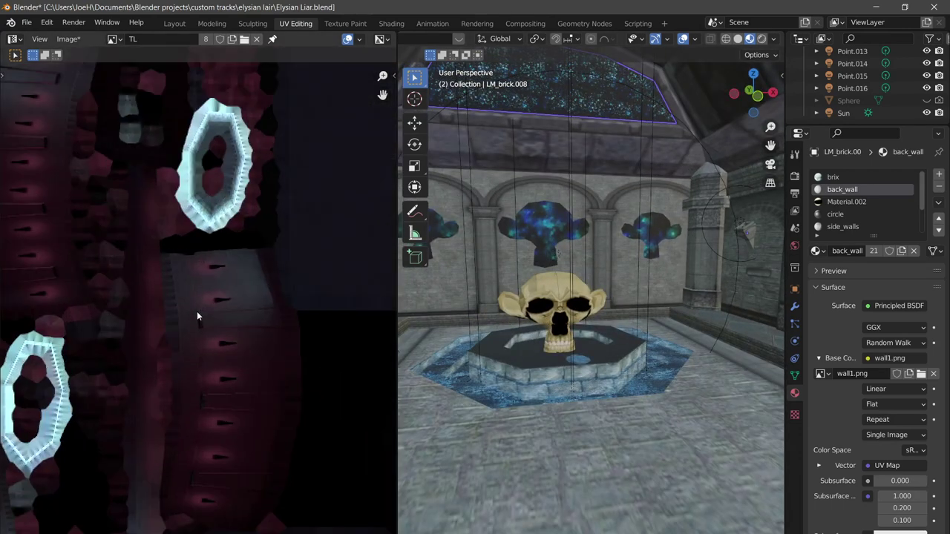
scroll(197, 317, down, 3)
scroll(195, 318, up, 2)
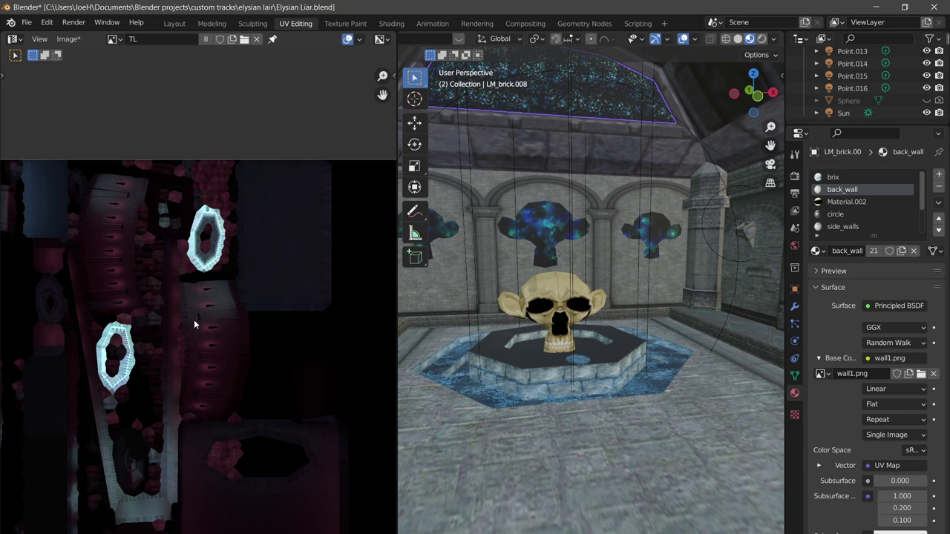
scroll(194, 319, up, 5)
scroll(210, 272, down, 3)
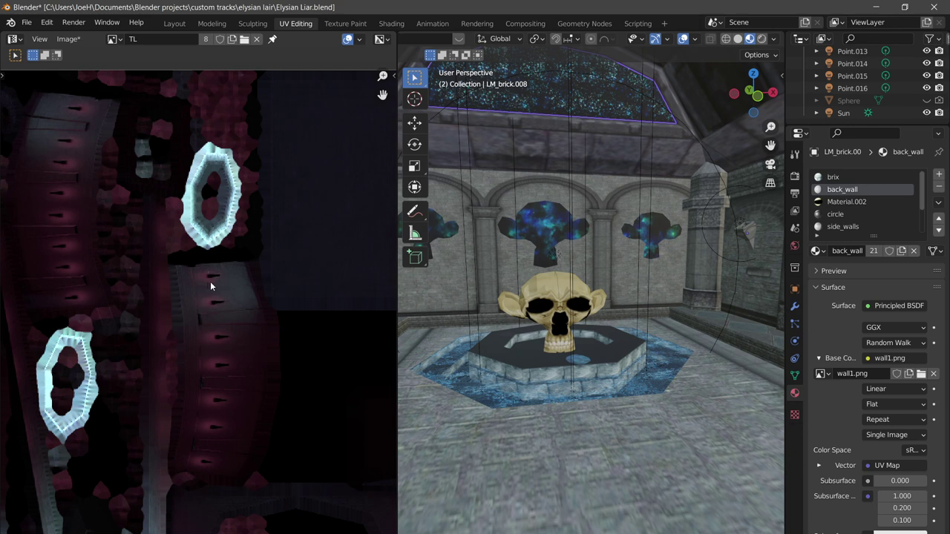
scroll(210, 282, down, 4)
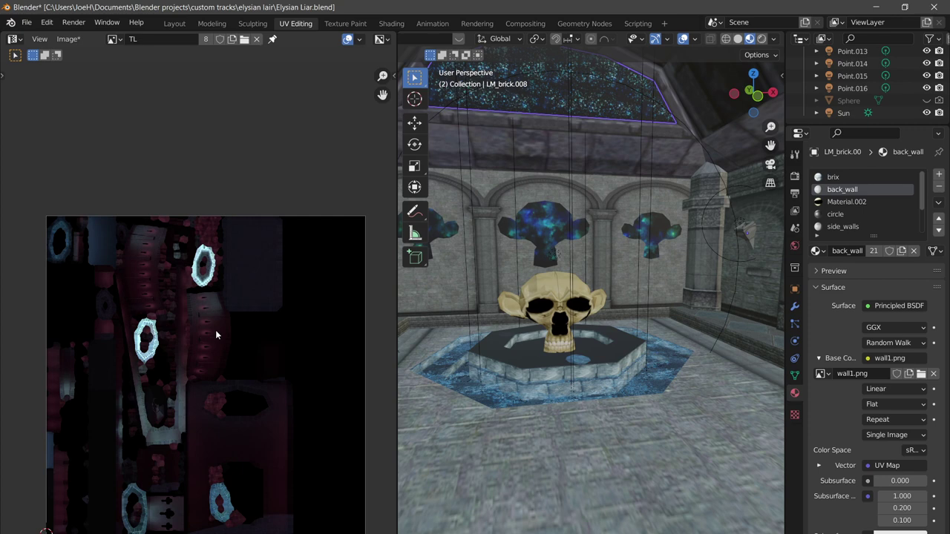
Compare the fountain and back wall with the overall TL lightmap, checking the dark islands around the bright rings
middle_drag(599, 428, 589, 433)
scroll(589, 433, down, 4)
scroll(577, 428, up, 4)
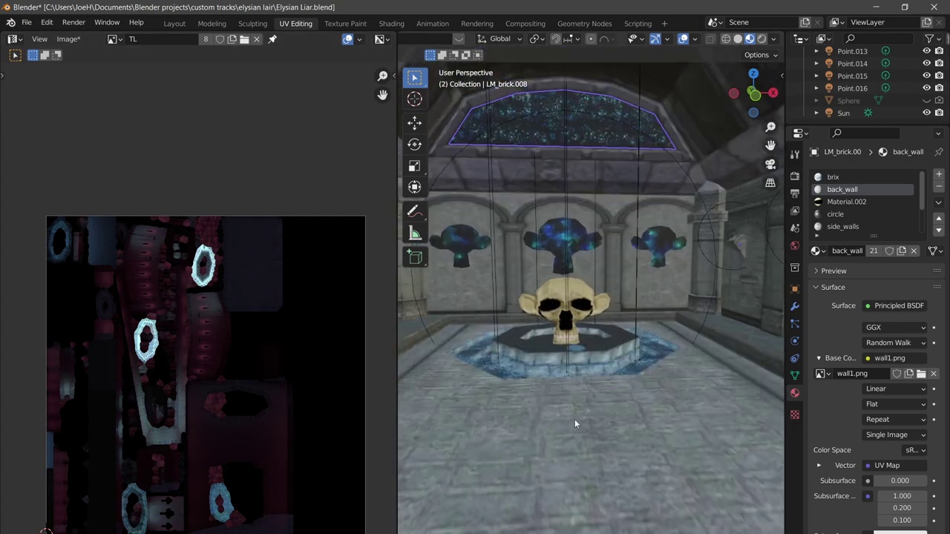
middle_drag(574, 397, 331, 373)
scroll(209, 311, up, 7)
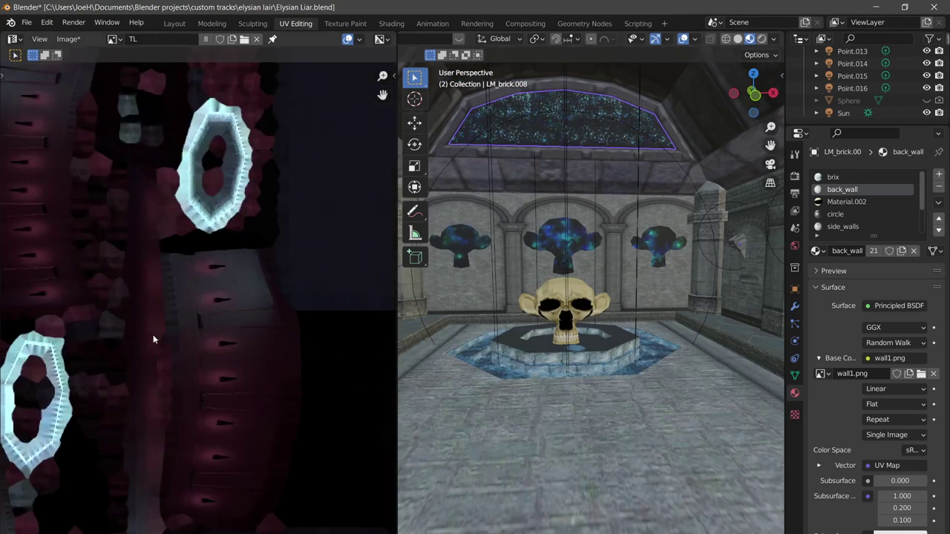
middle_drag(81, 364, 164, 333)
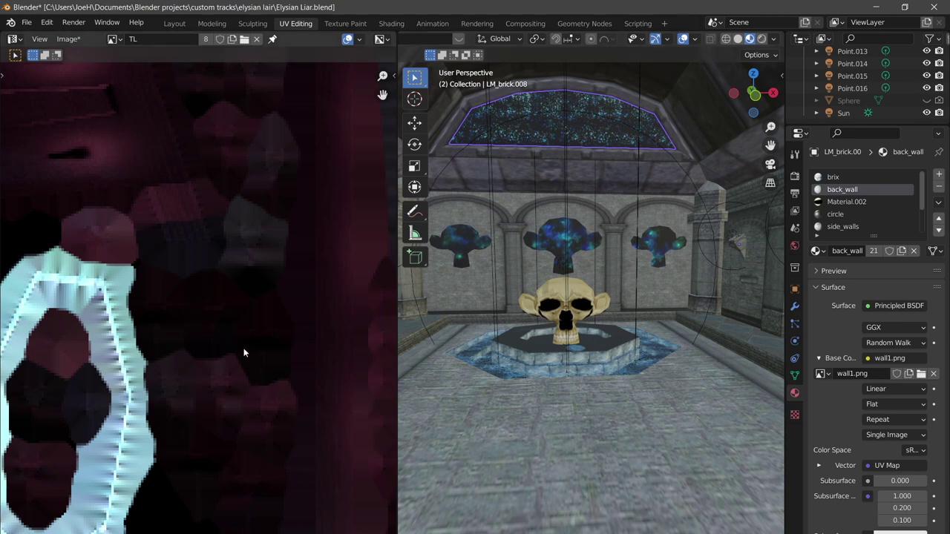
scroll(248, 335, down, 7)
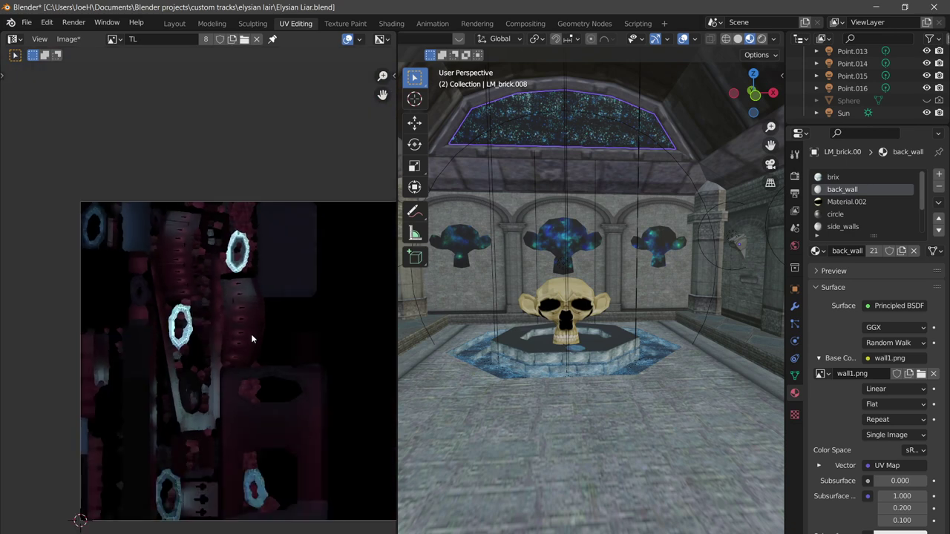
scroll(252, 335, down, 1)
scroll(244, 328, up, 3)
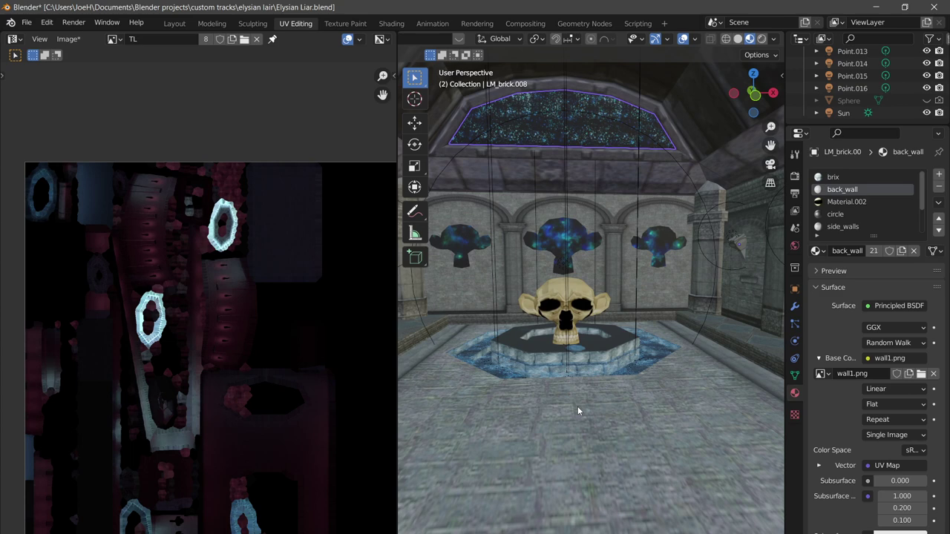
Bring up the render's Bake and Color Management settings
scroll(846, 436, down, 20)
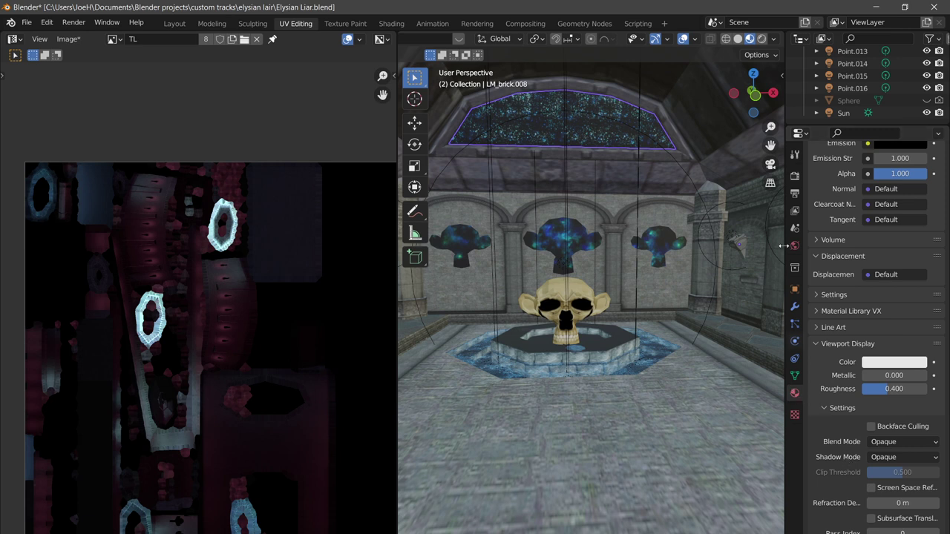
click(795, 176)
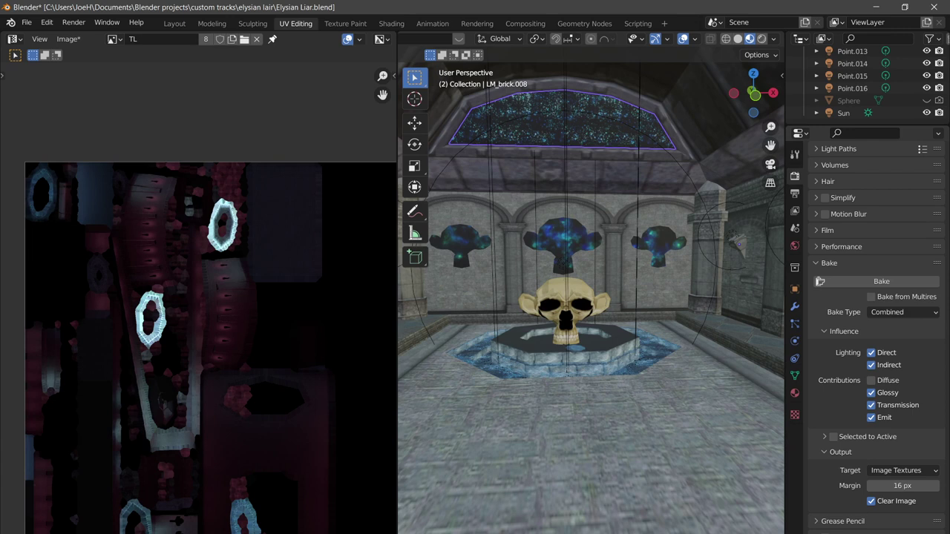
scroll(858, 520, down, 5)
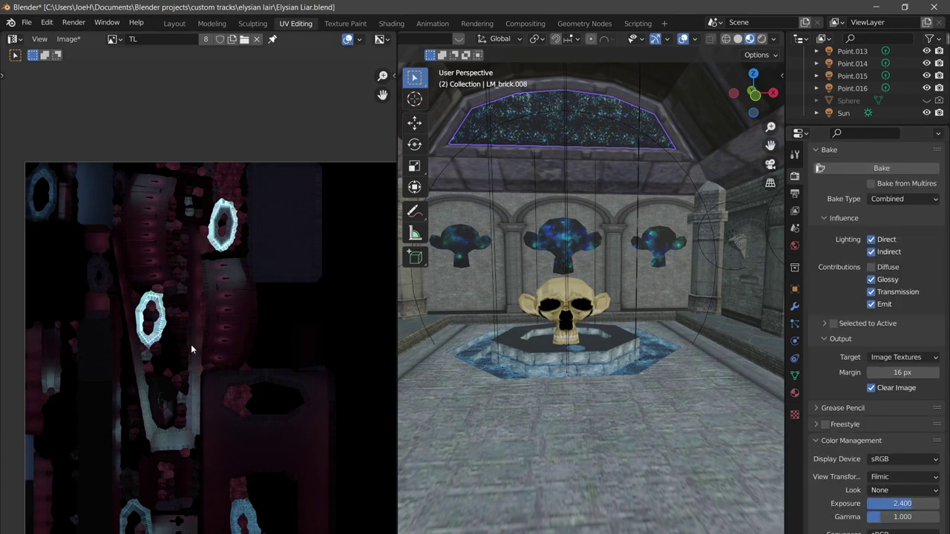
Save the baked lightmap as TL.png in the textures folder with Save As Render enabled, in 8-bit RGB PNG format
click(67, 42)
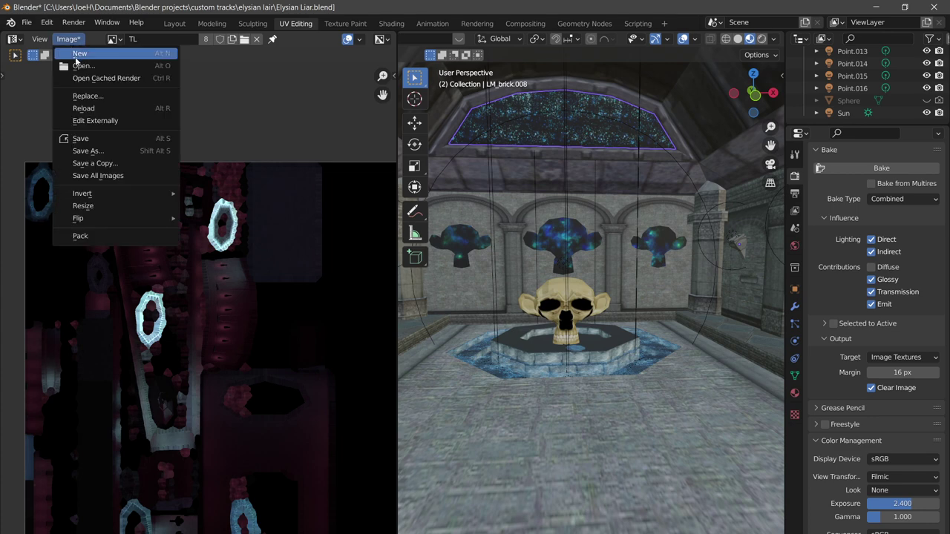
click(106, 152)
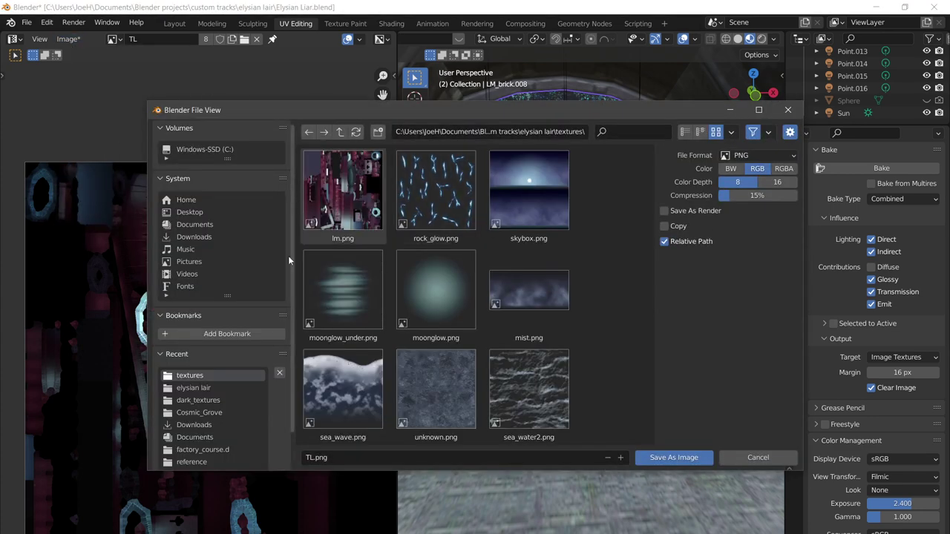
click(677, 214)
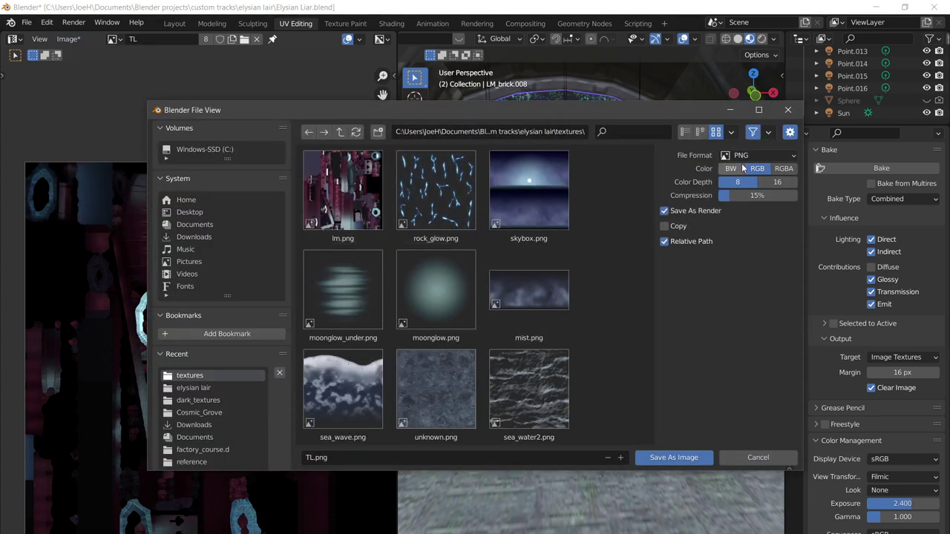
click(670, 457)
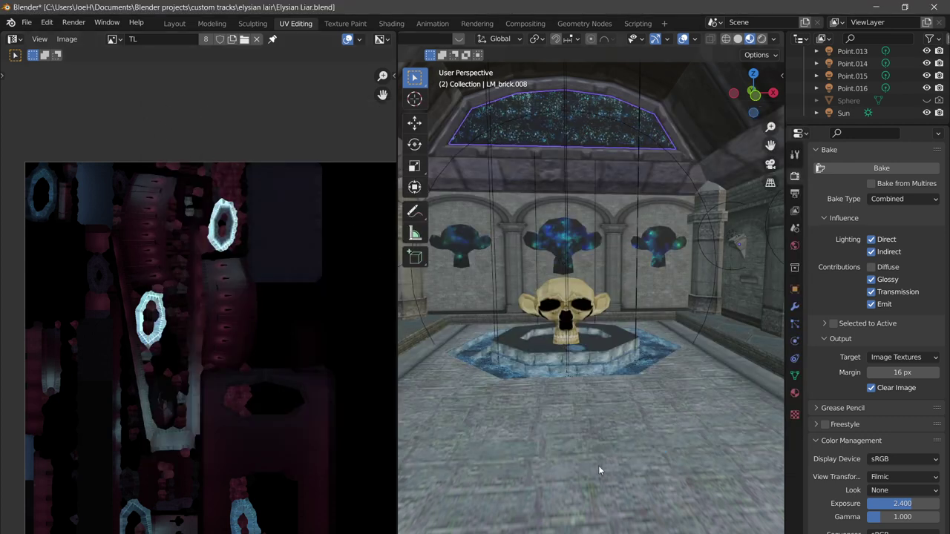
Load the saved TL.png into back_wall's TL image node in the Shading workspace, and return to UV Editing in Object Mode
click(381, 26)
scroll(464, 472, up, 3)
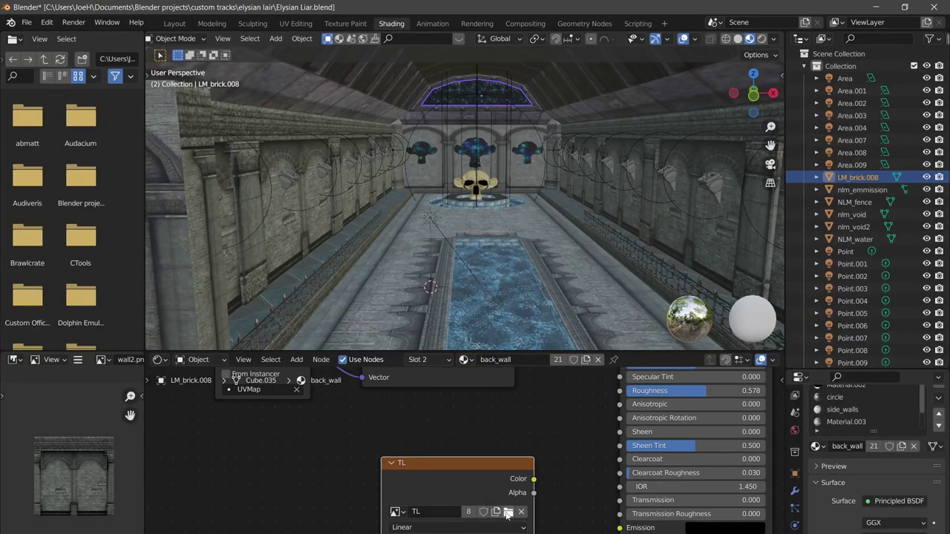
click(508, 512)
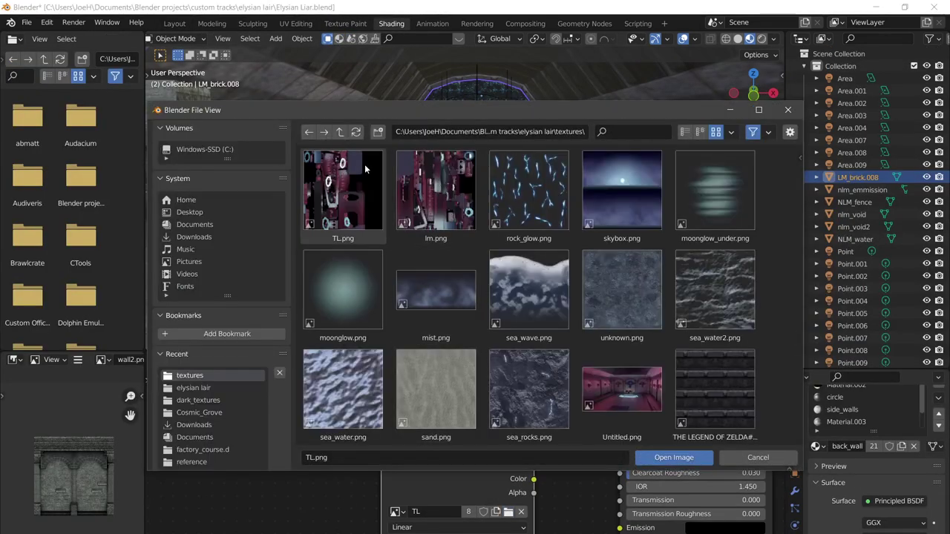
click(679, 460)
click(295, 23)
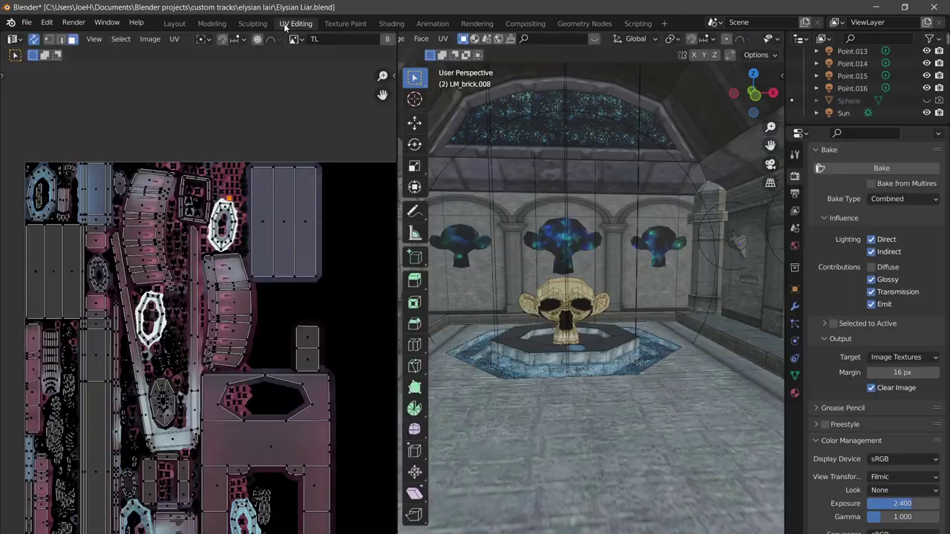
key(Tab)
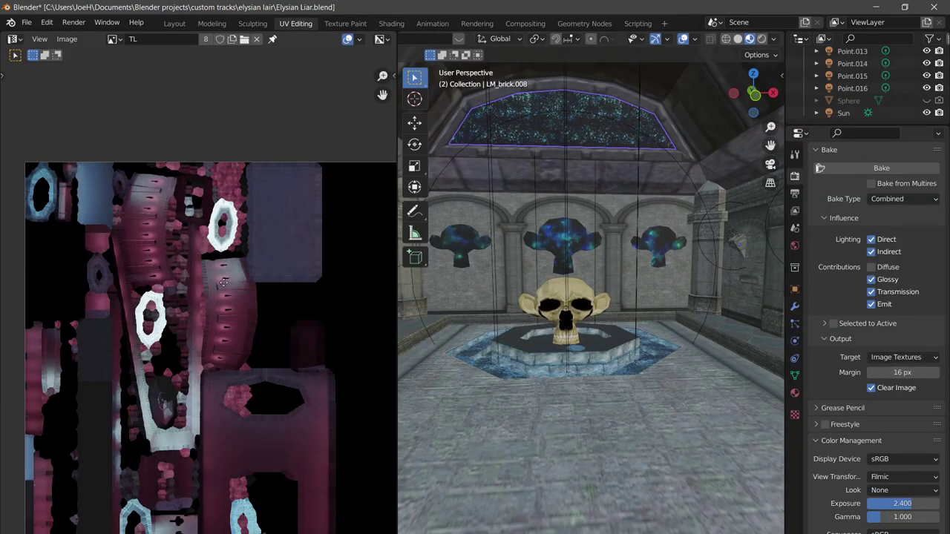
Examine the colours and brightness of the reloaded TL lightmap, especially around the ring-shaped islands
middle_drag(190, 222, 227, 169)
scroll(185, 180, up, 2)
scroll(200, 193, down, 3)
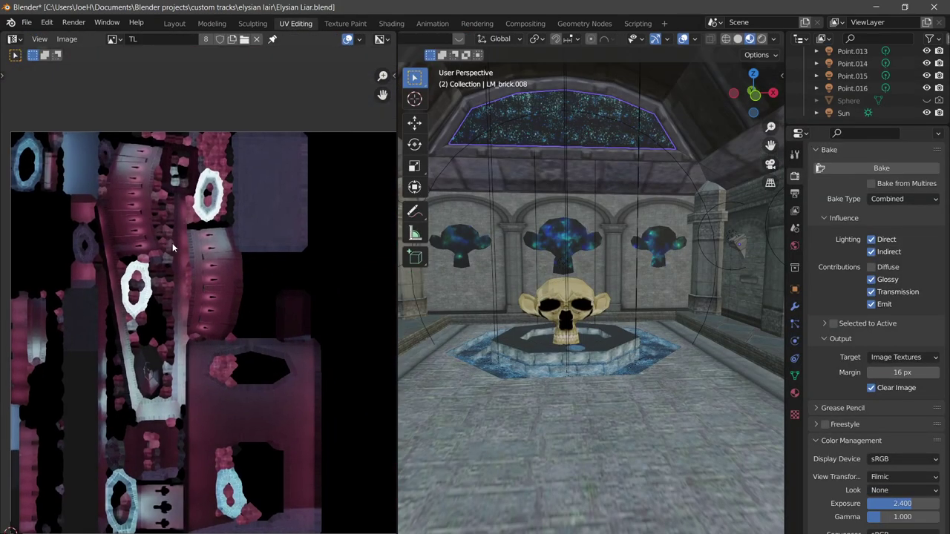
scroll(222, 252, up, 6)
scroll(225, 250, down, 4)
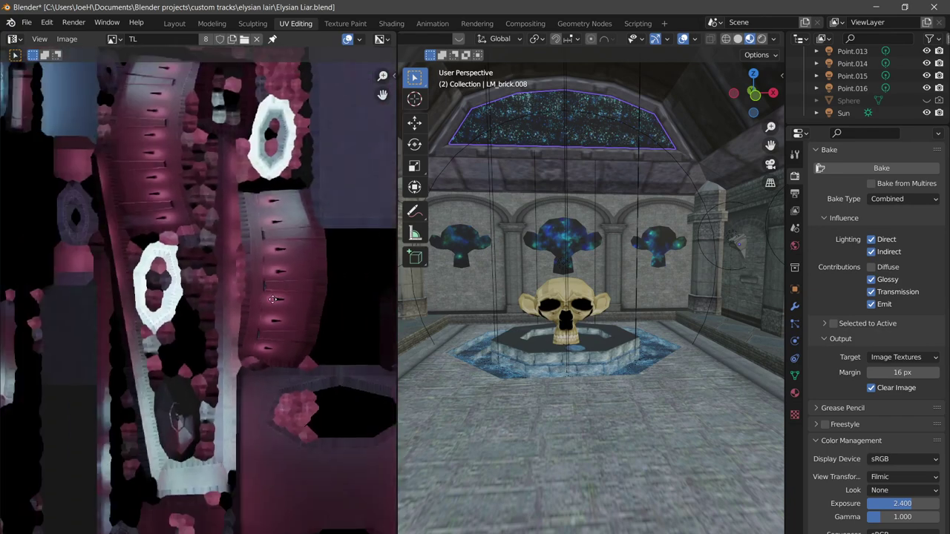
scroll(203, 290, up, 4)
scroll(204, 299, up, 2)
scroll(272, 276, down, 6)
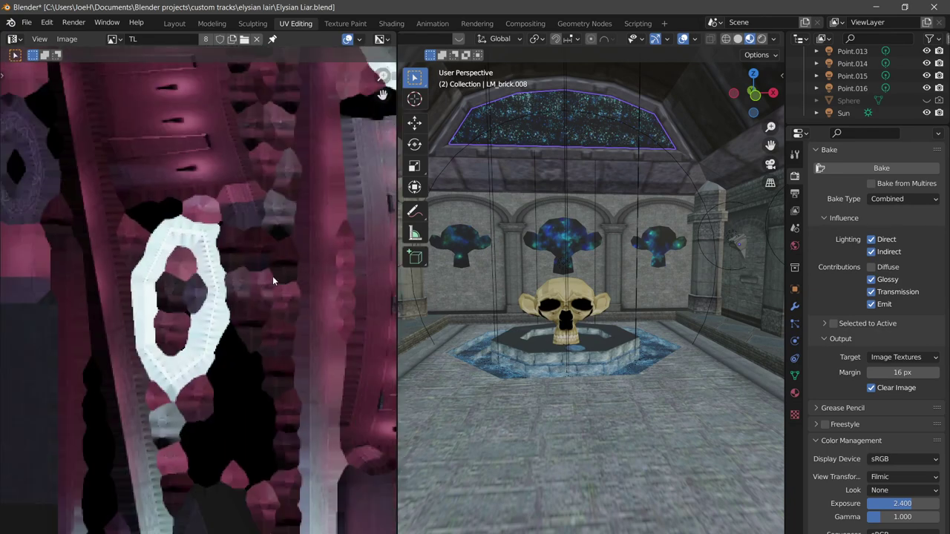
middle_drag(245, 279, 230, 274)
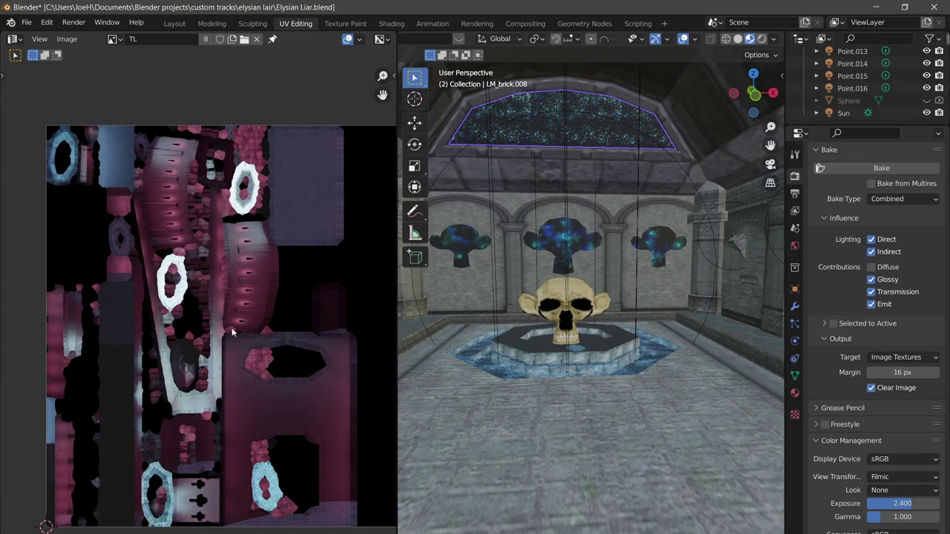
click(64, 39)
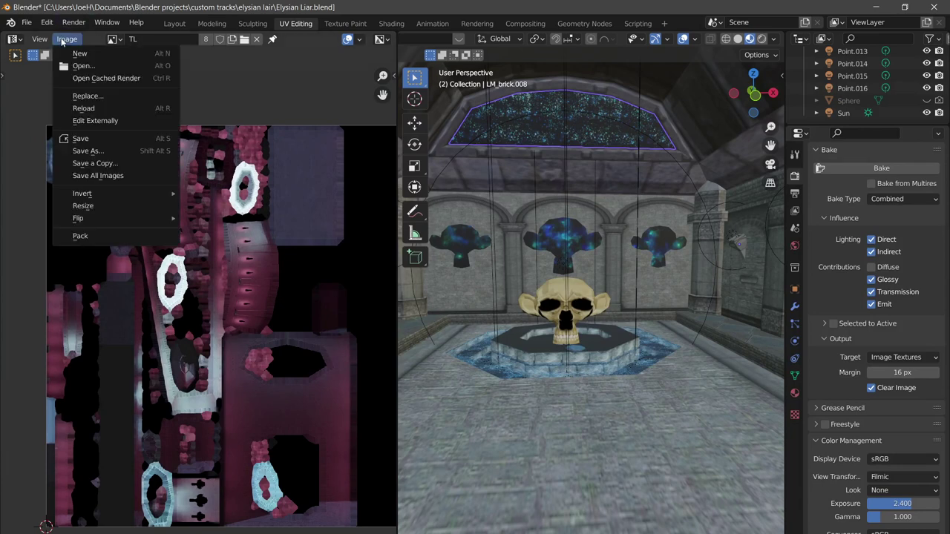
click(63, 41)
click(64, 40)
click(62, 41)
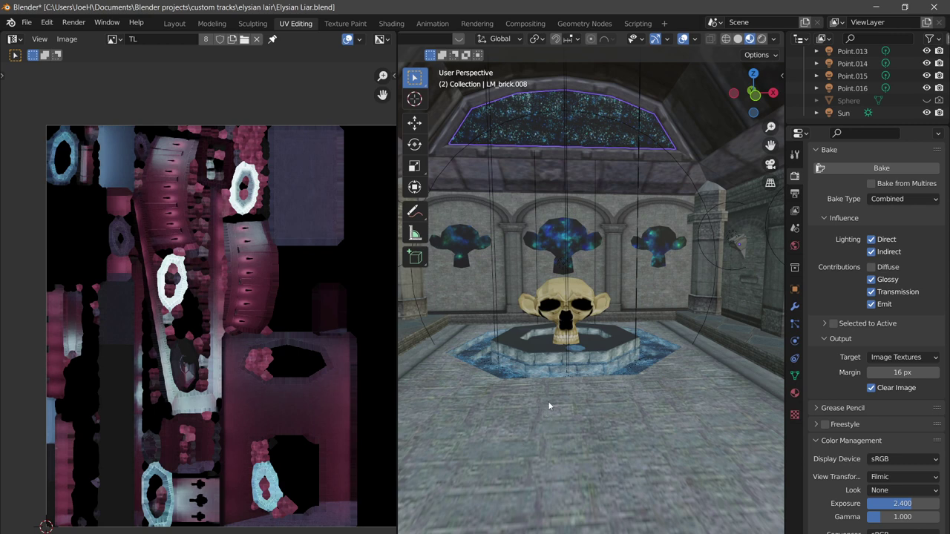
Set the scene's Color Management exposure to 1.000
scroll(586, 352, down, 6)
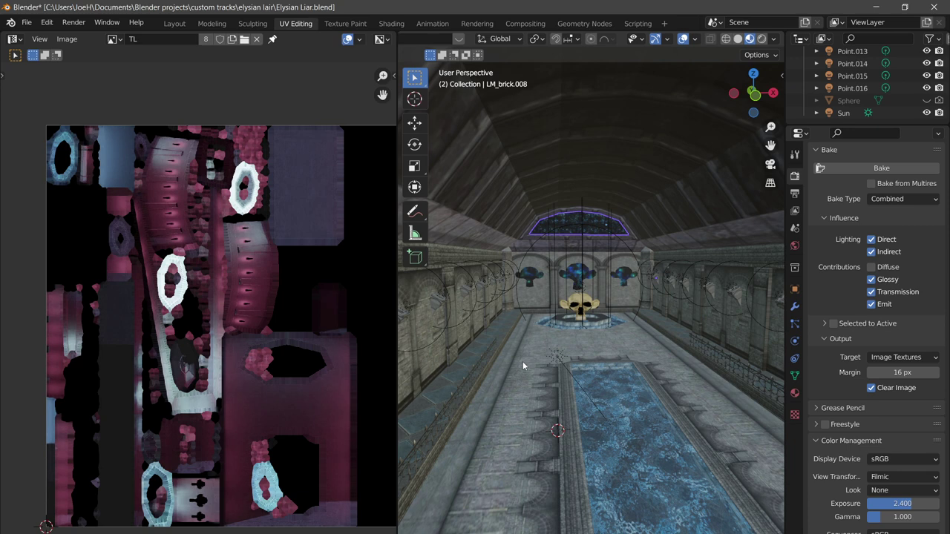
click(892, 503)
text(1)
key(Return)
key(n)
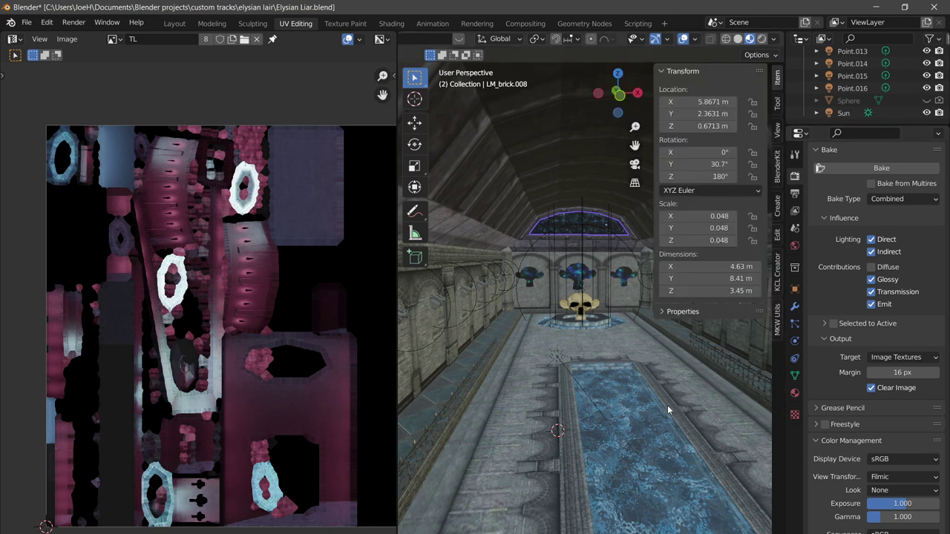
key(n)
Switch to the Layout workspace, look over the file export options, and view the whole lightmapped room
click(176, 23)
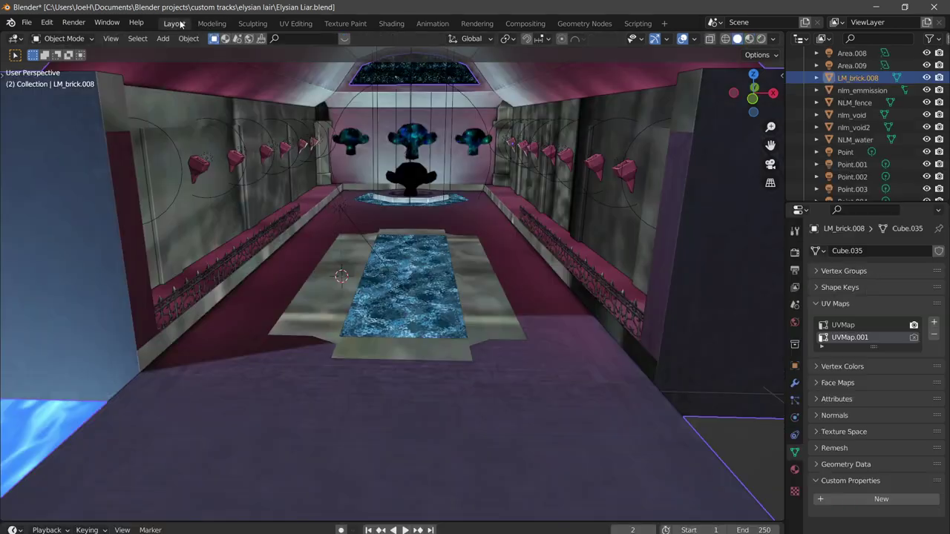
click(26, 22)
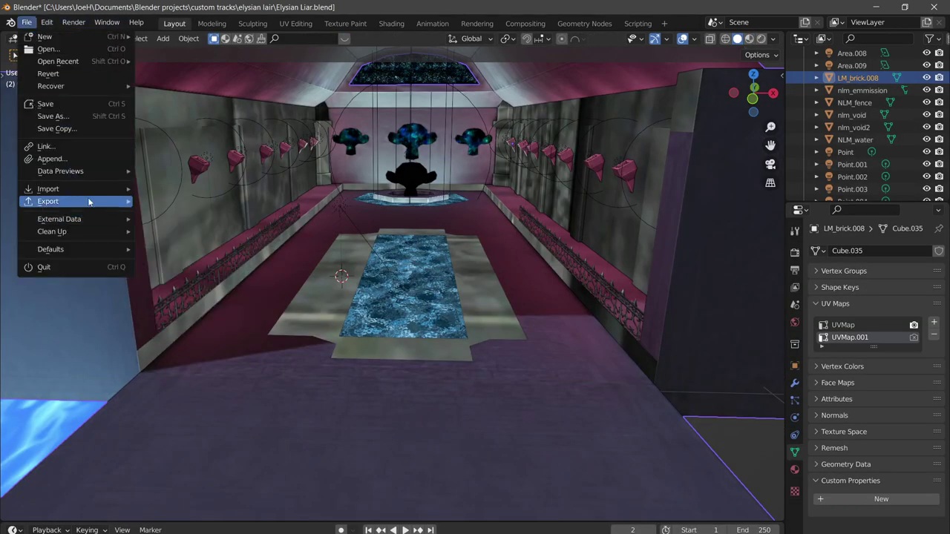
mouse_move(124, 201)
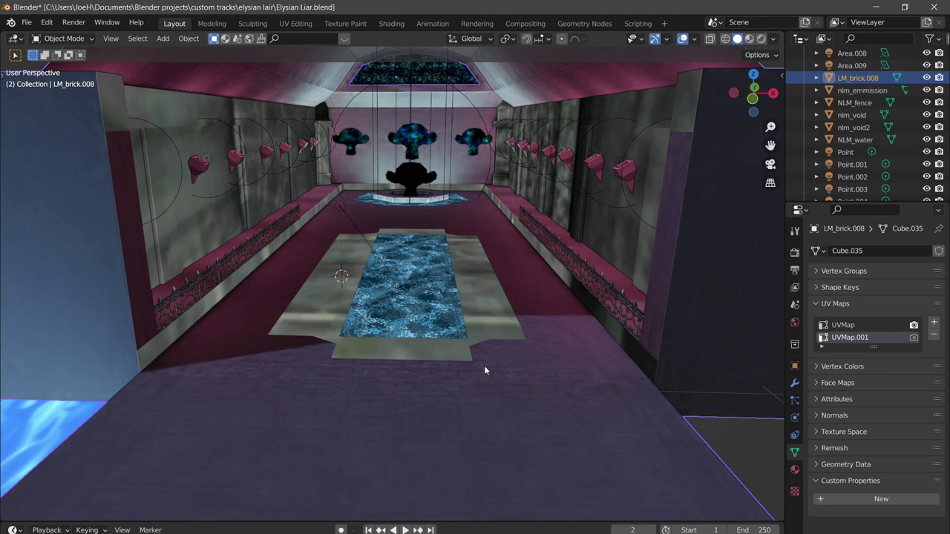
scroll(472, 363, down, 4)
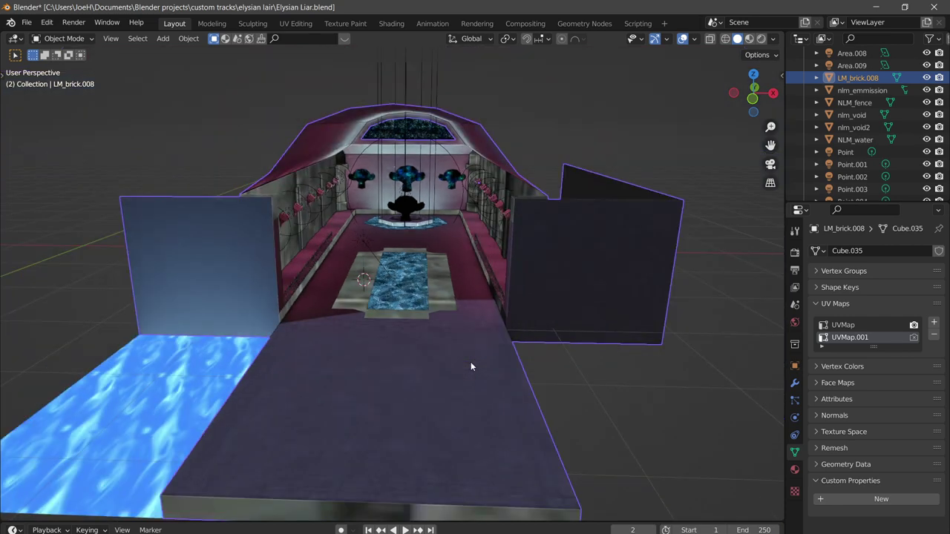
scroll(471, 366, up, 5)
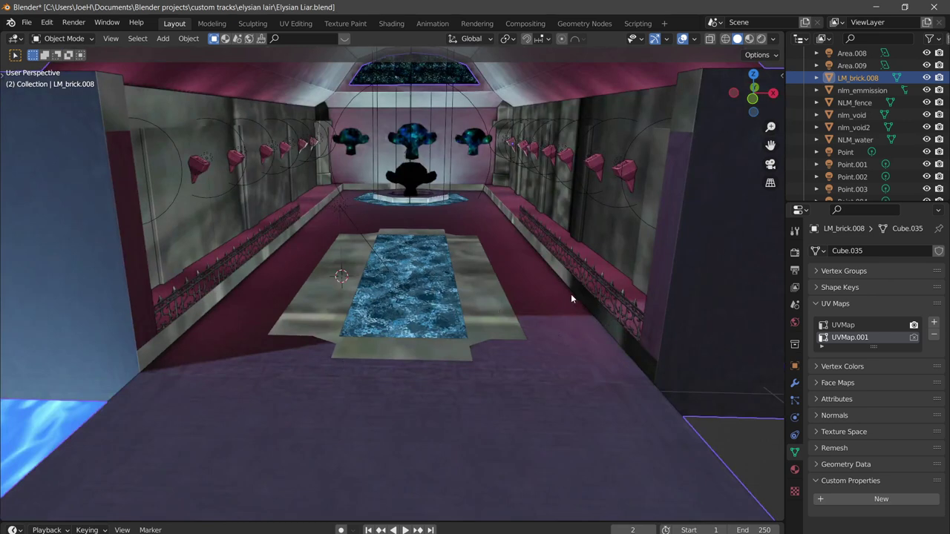
Inspect the lightmap on the room's floor, walls and pool surround, checking LM_brick.008's faces in Edit Mode
click(725, 38)
click(736, 38)
click(773, 39)
scroll(556, 382, up, 6)
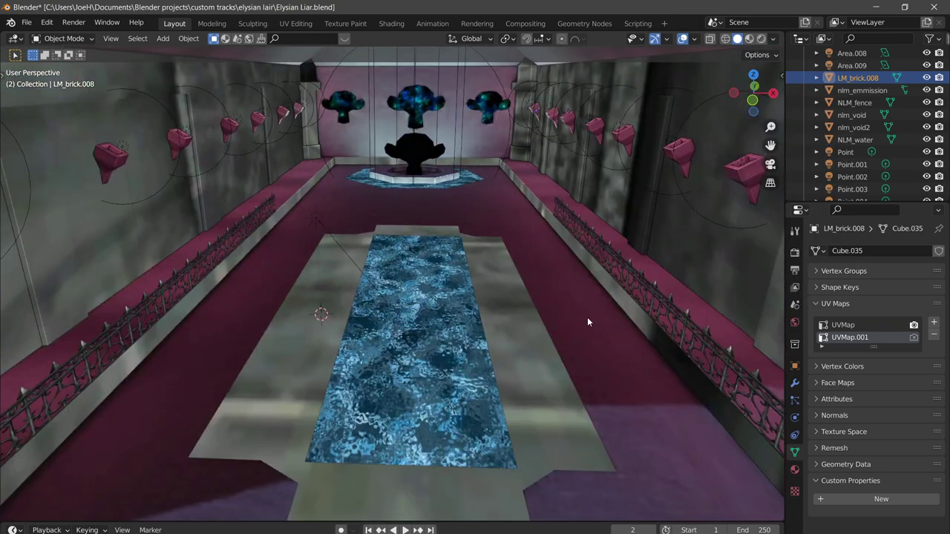
key(Tab)
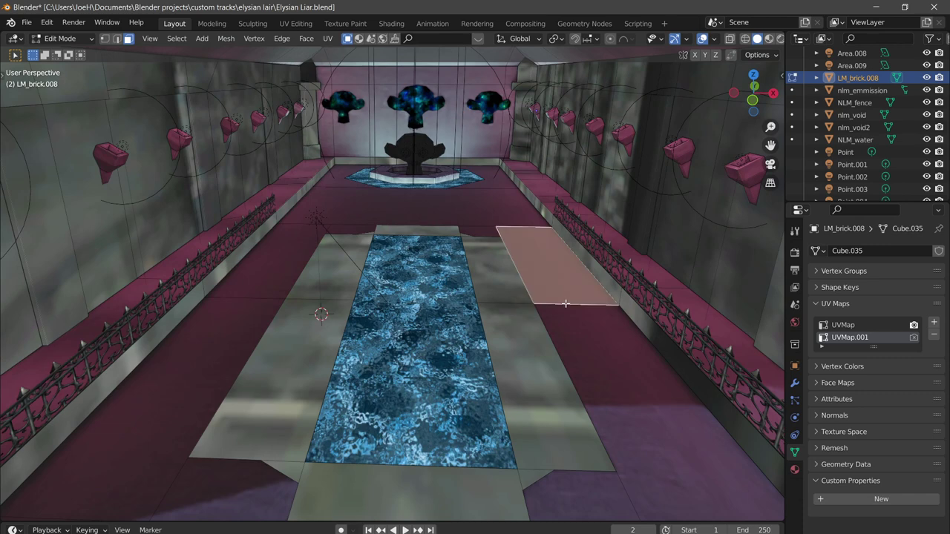
key(KP_Decimal)
key(Tab)
In the Shading workspace, compare the wall1.png and TL textures on the room in solid viewport shading
click(388, 25)
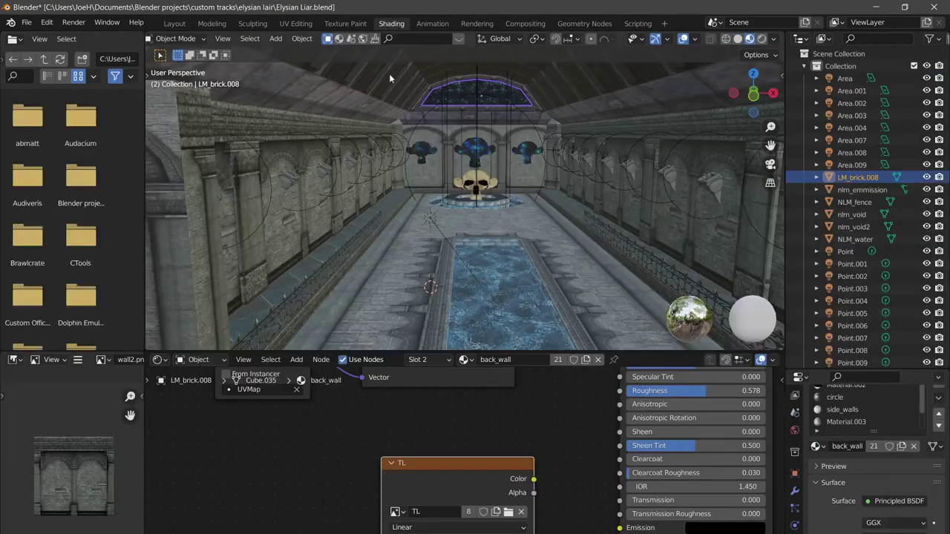
scroll(460, 446, down, 4)
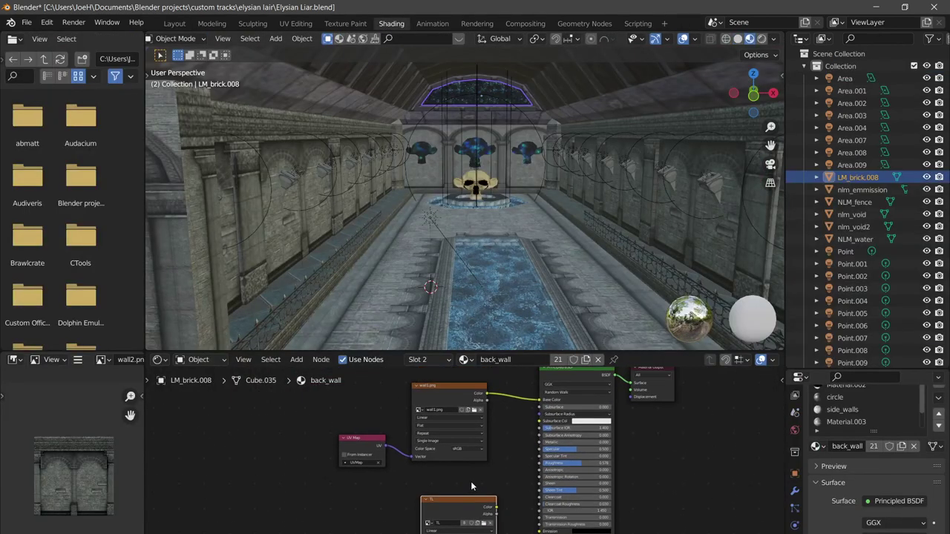
click(738, 39)
scroll(540, 202, down, 3)
shift+middle_drag(562, 273, 524, 249)
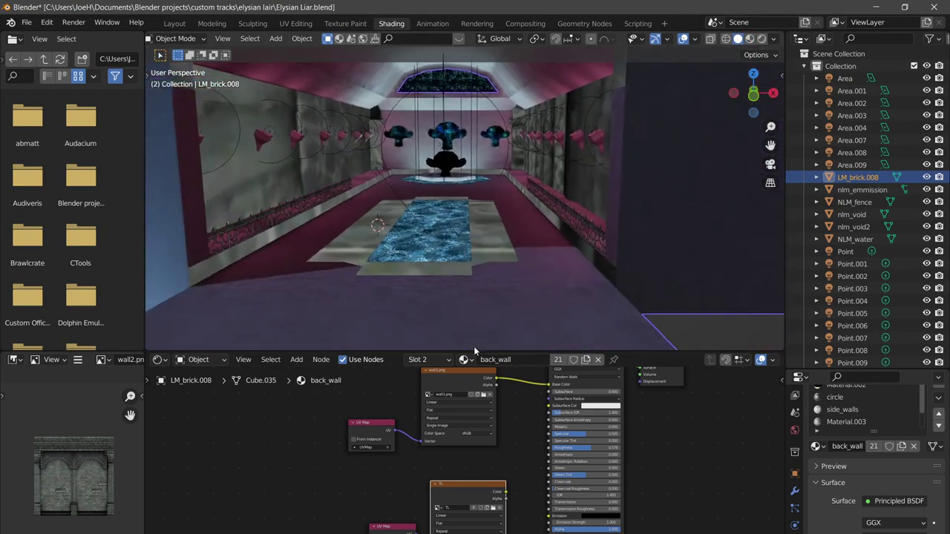
click(447, 375)
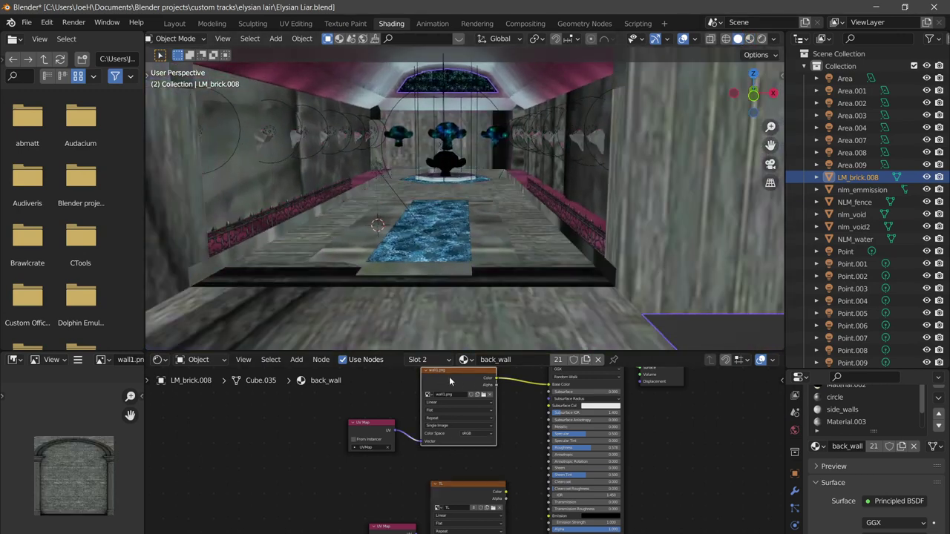
click(477, 496)
middle_drag(483, 333, 475, 219)
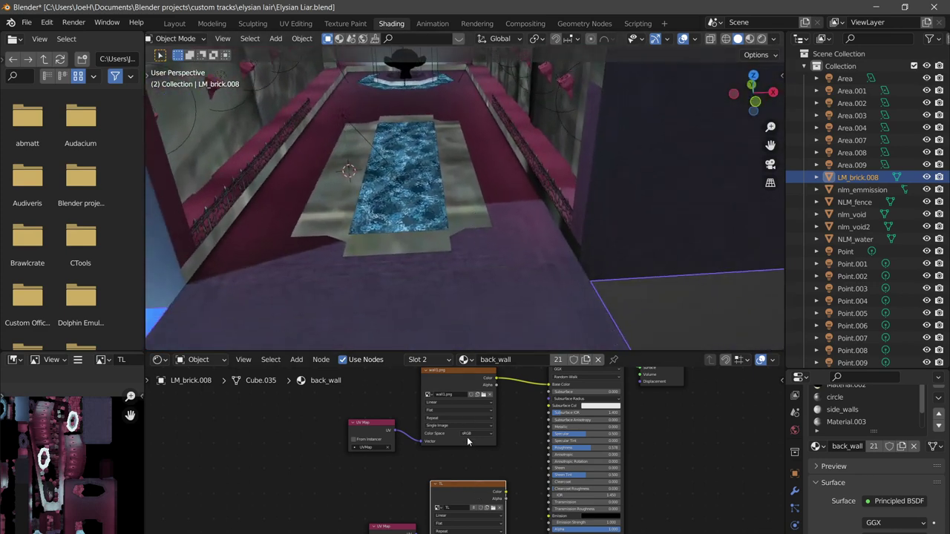
Add a Vector Math node set to Multiply between back_wall's image textures and the Principled BSDF
scroll(467, 441, down, 2)
key(shift+a)
mouse_move(483, 463)
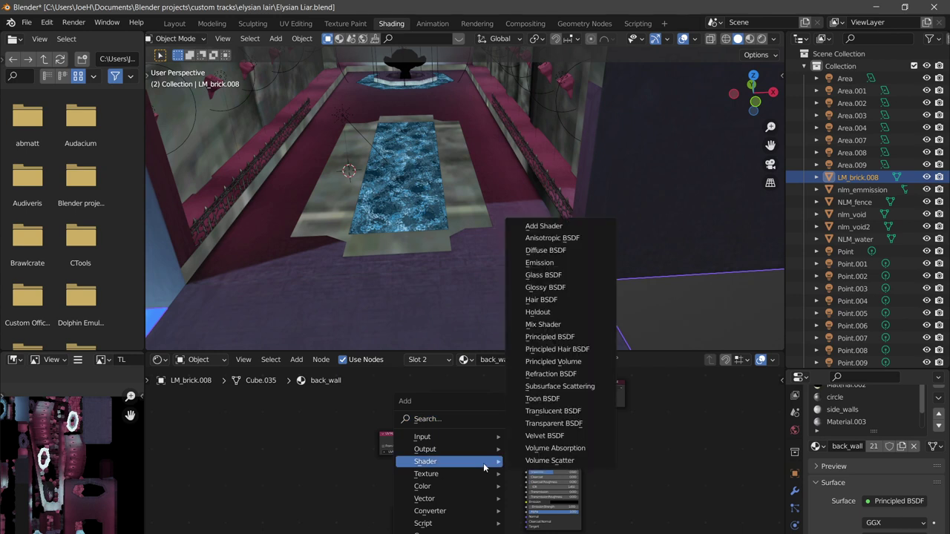
key(s)
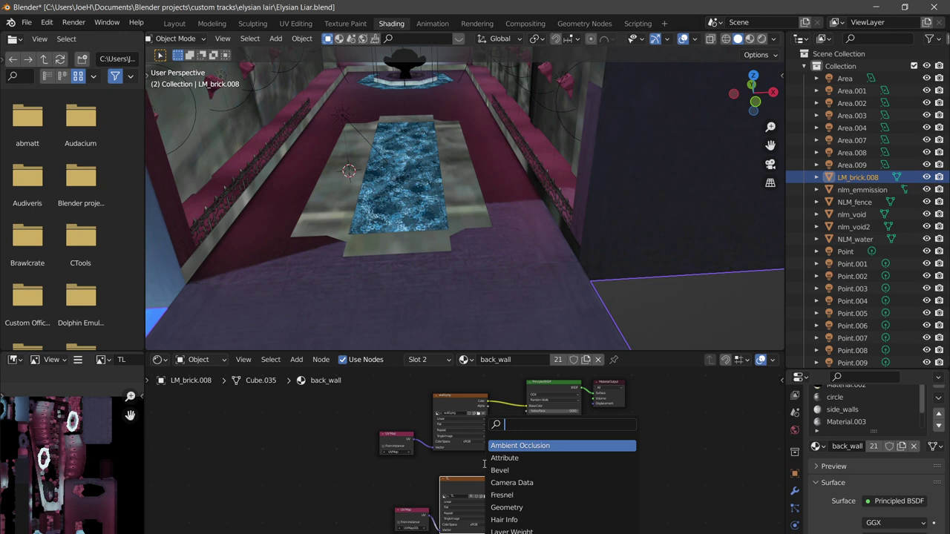
text(vec)
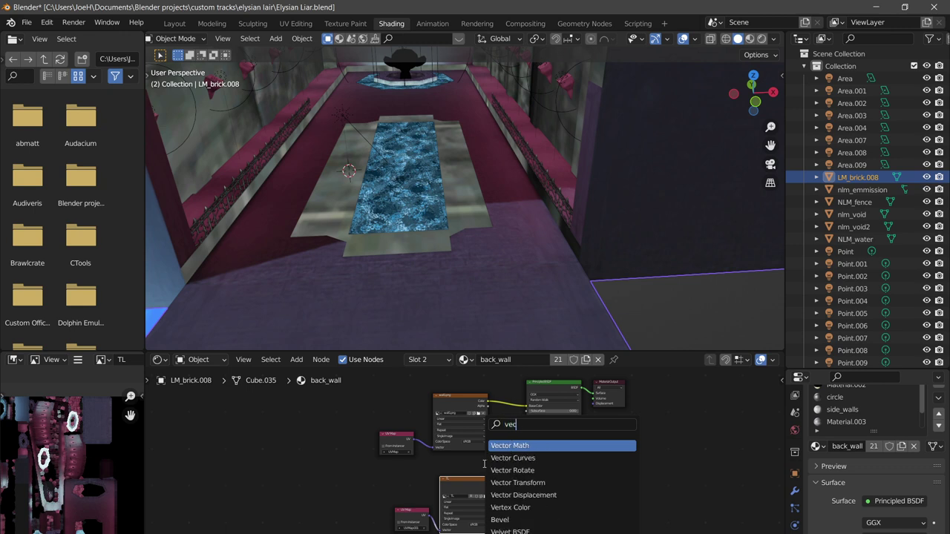
key(Return)
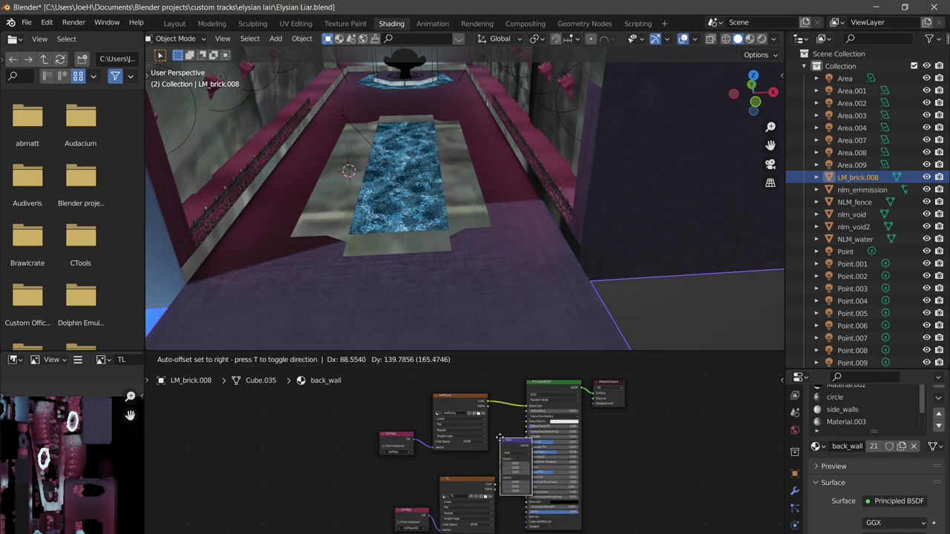
click(511, 434)
scroll(495, 449, up, 2)
middle_drag(495, 448, 467, 482)
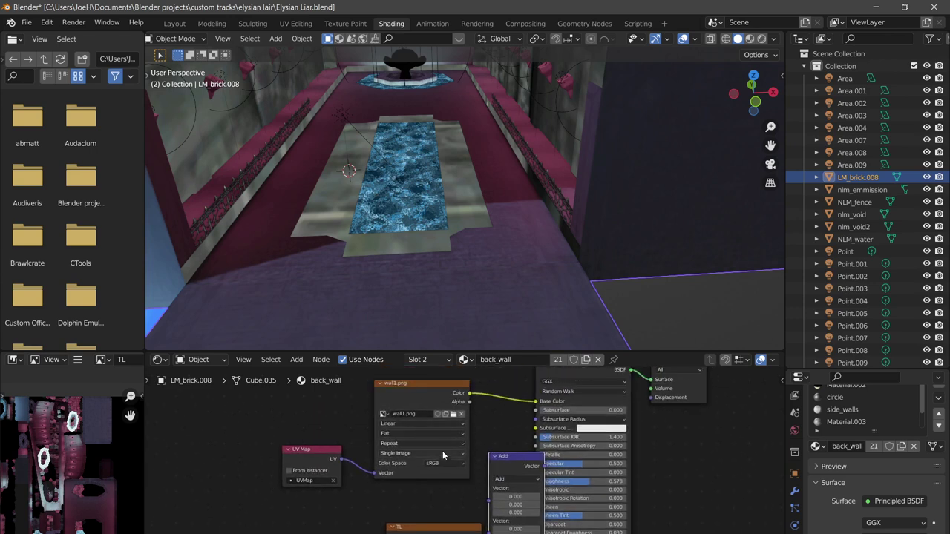
click(514, 479)
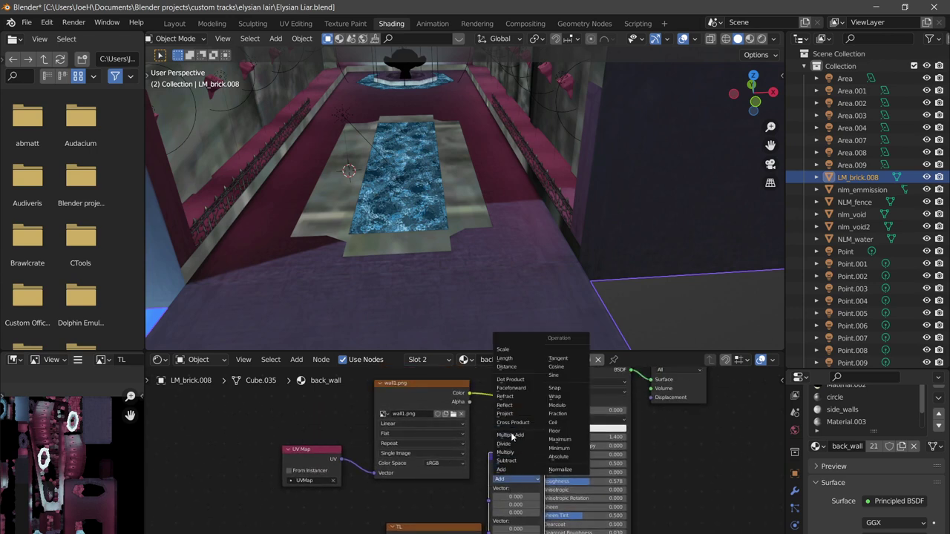
click(512, 452)
Feed the wall1.png and TL colours into the Multiply node's two vector inputs, keeping the UV Map linked to wall1.png
middle_drag(459, 510, 451, 492)
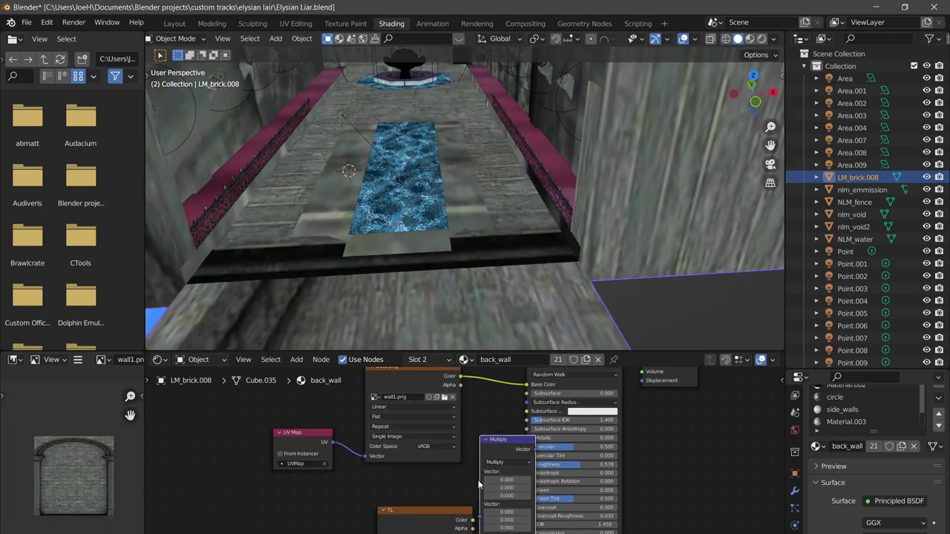
drag(460, 380, 480, 472)
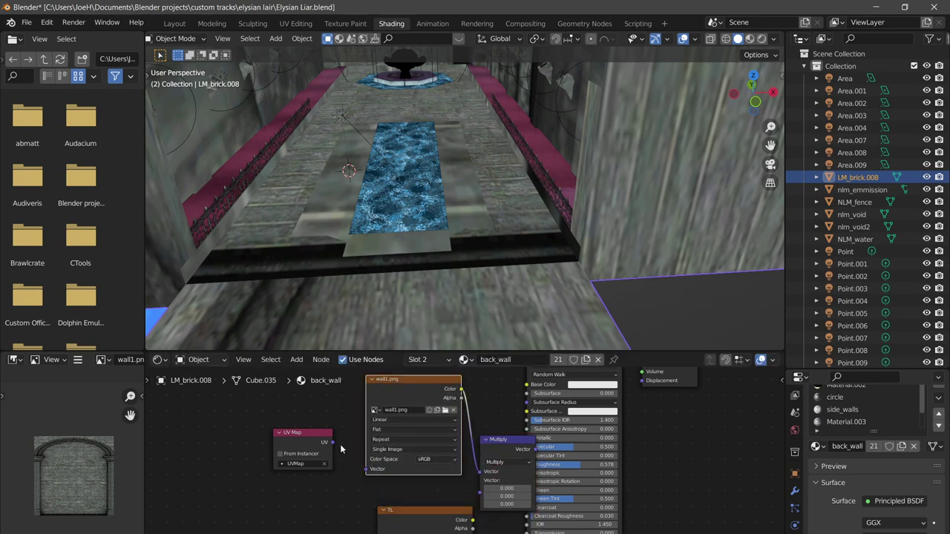
drag(333, 443, 366, 469)
middle_drag(418, 490, 380, 483)
scroll(377, 465, down, 1)
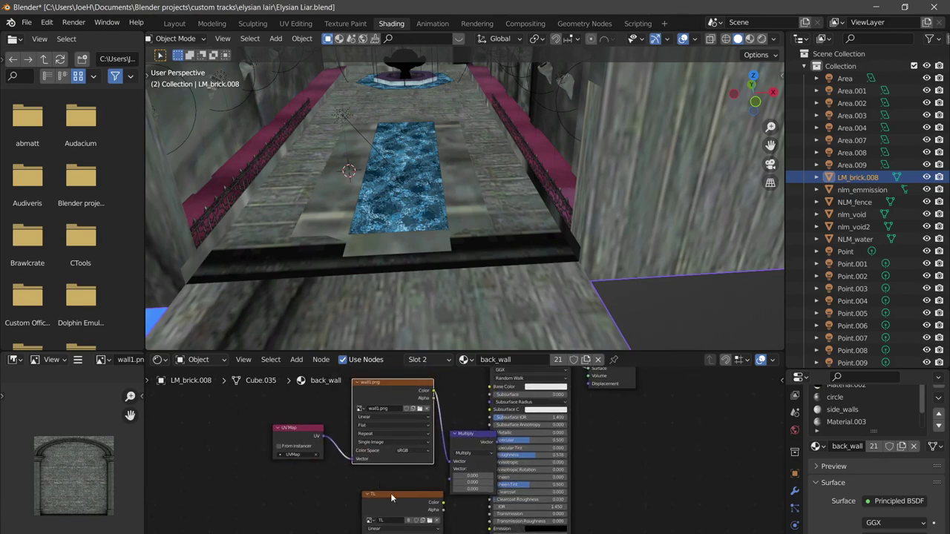
click(42, 27)
drag(442, 502, 470, 463)
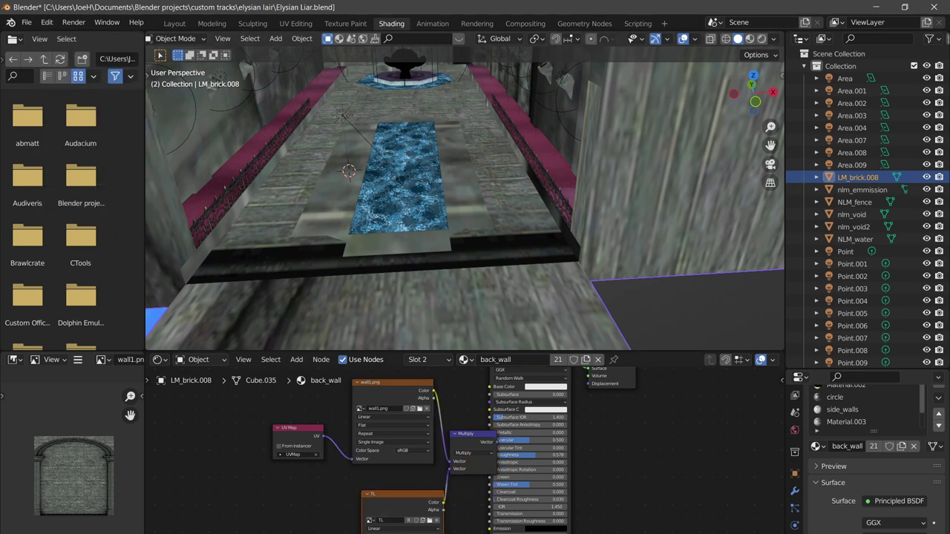
Move the TL, UV Map, wall1.png and Multiply nodes away from the Principled BSDF to make room
drag(382, 495, 308, 502)
middle_drag(394, 490, 401, 491)
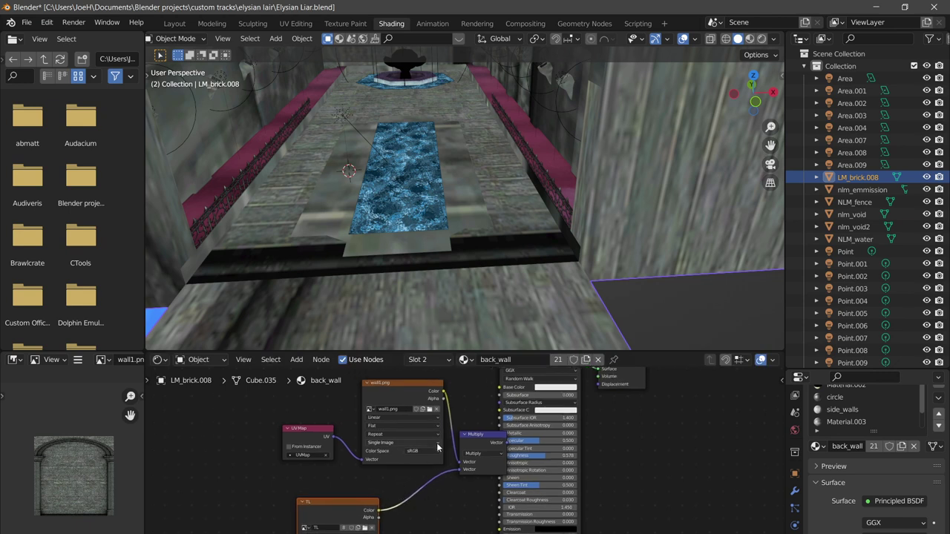
drag(468, 394, 298, 435)
key(g)
click(277, 413)
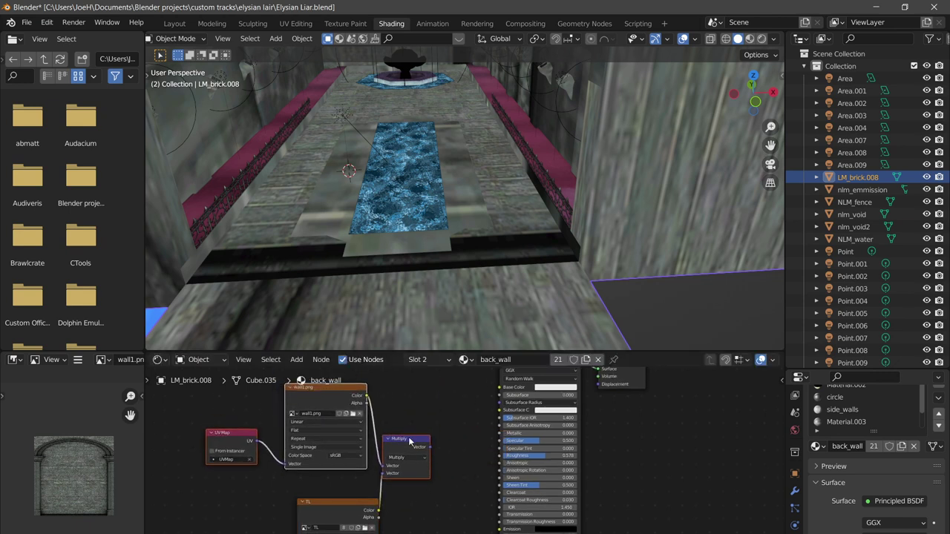
drag(406, 442, 415, 443)
click(413, 443)
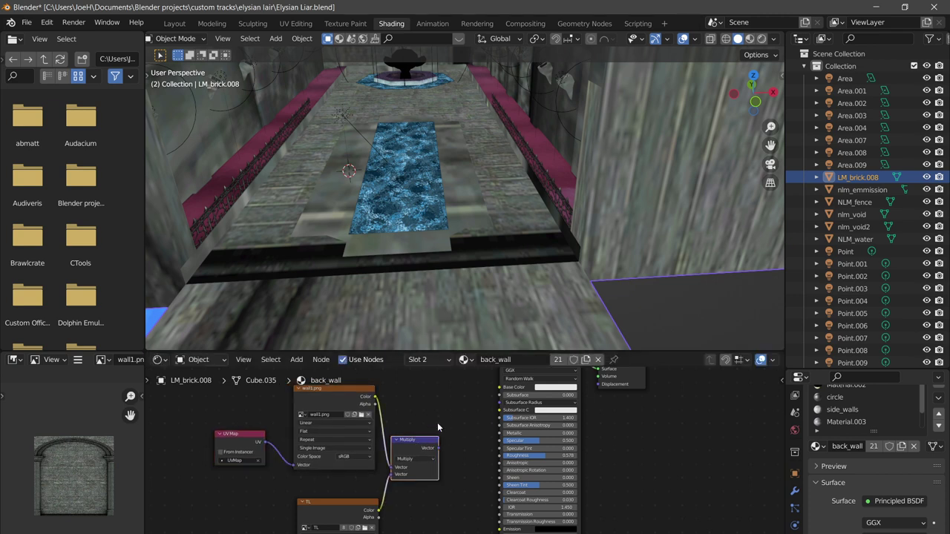
Add a second Vector Math node beside the Multiply node and set all three components of its second vector to 2.000
key(shift+a)
text(vec)
key(Return)
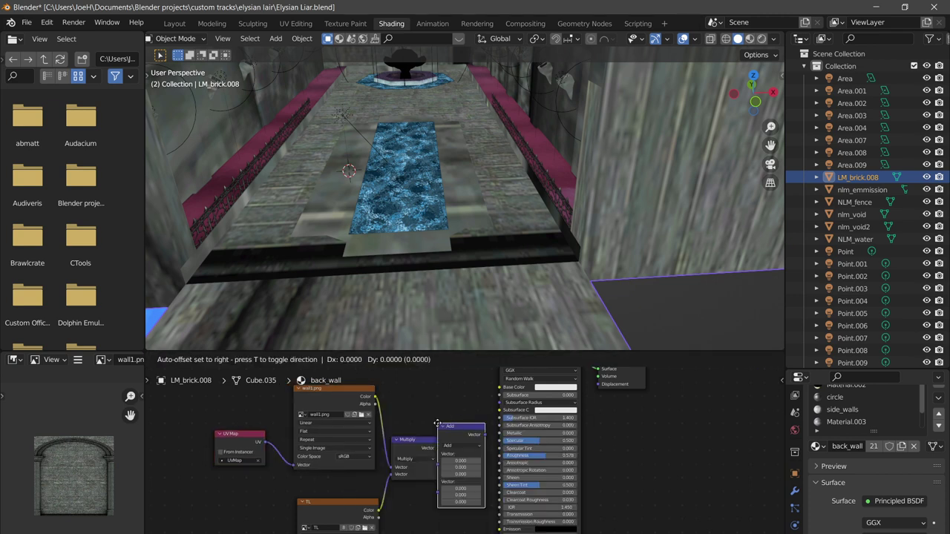
click(431, 427)
scroll(391, 428, up, 1)
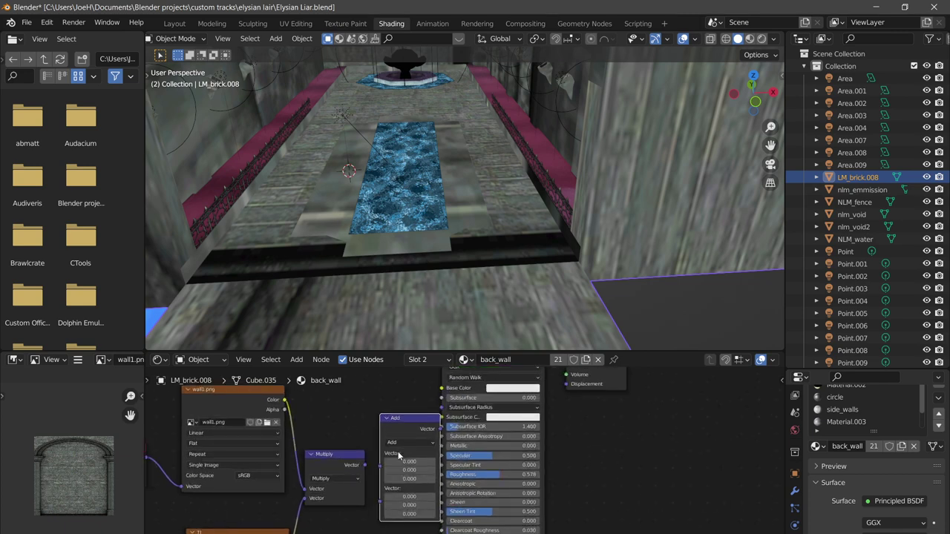
click(405, 497)
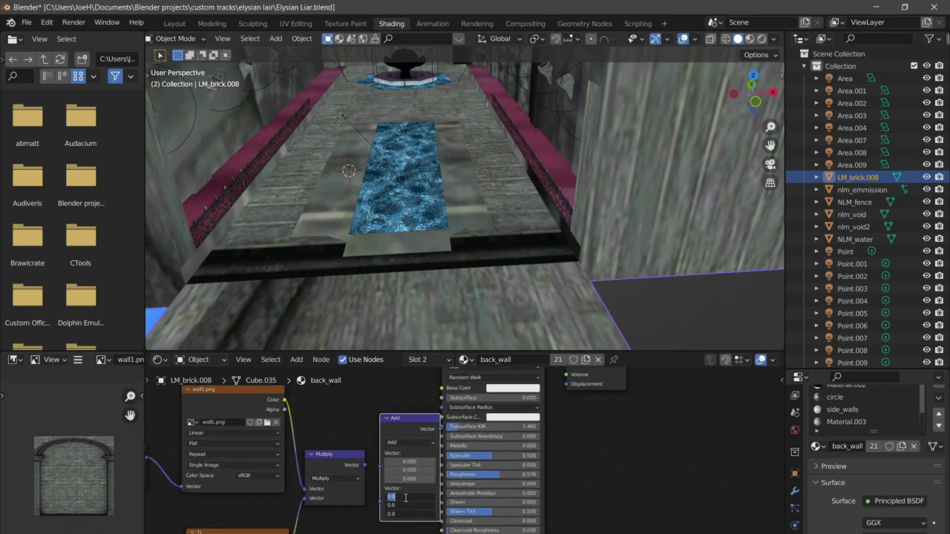
text(2)
key(Return)
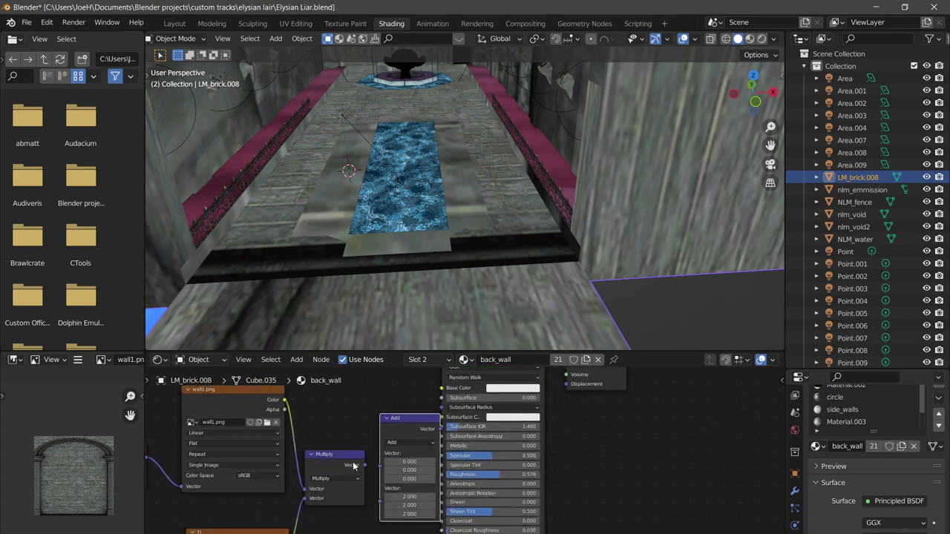
Link the Multiply output into the second math node and that node's output into the Principled BSDF's Base Color
drag(353, 465, 408, 463)
drag(440, 428, 382, 418)
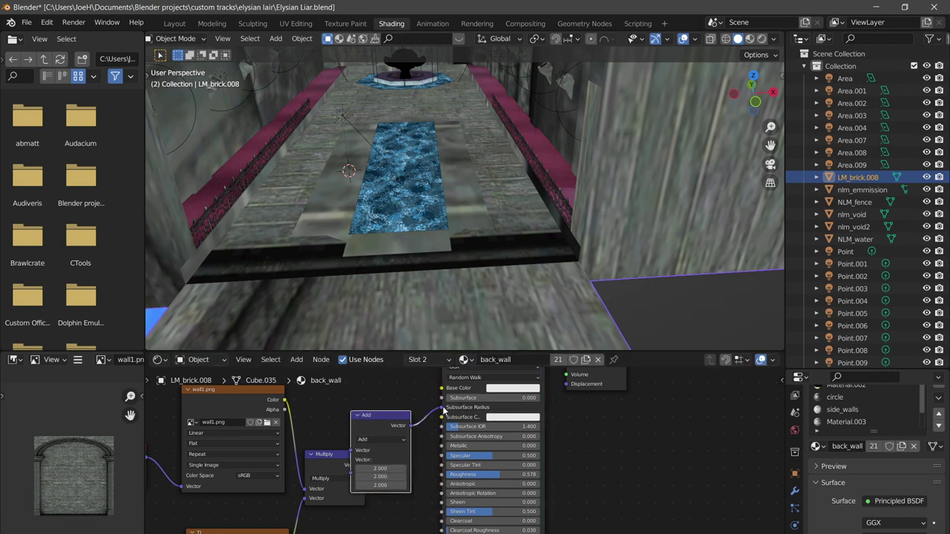
drag(440, 397, 453, 365)
drag(442, 399, 450, 374)
drag(429, 406, 441, 388)
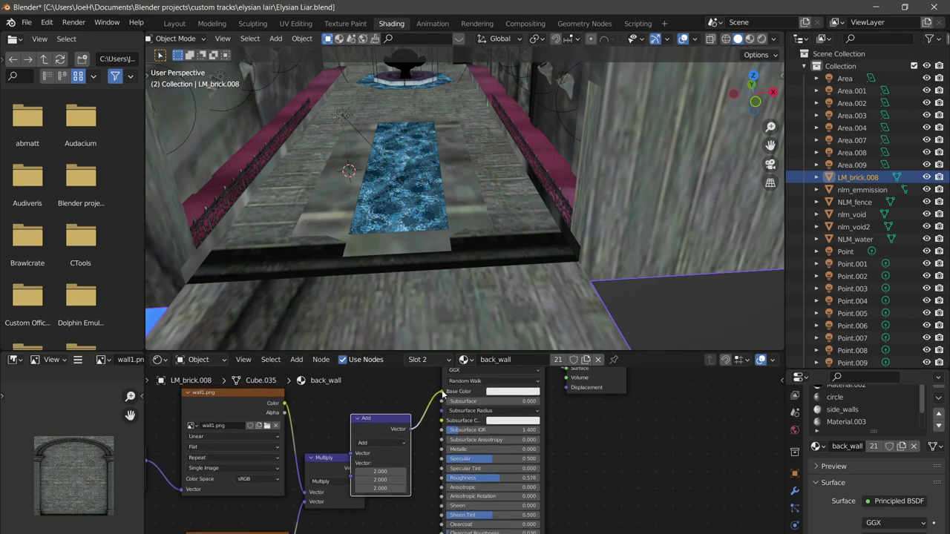
Show the viewport in Material Preview and space the two math nodes apart
click(750, 38)
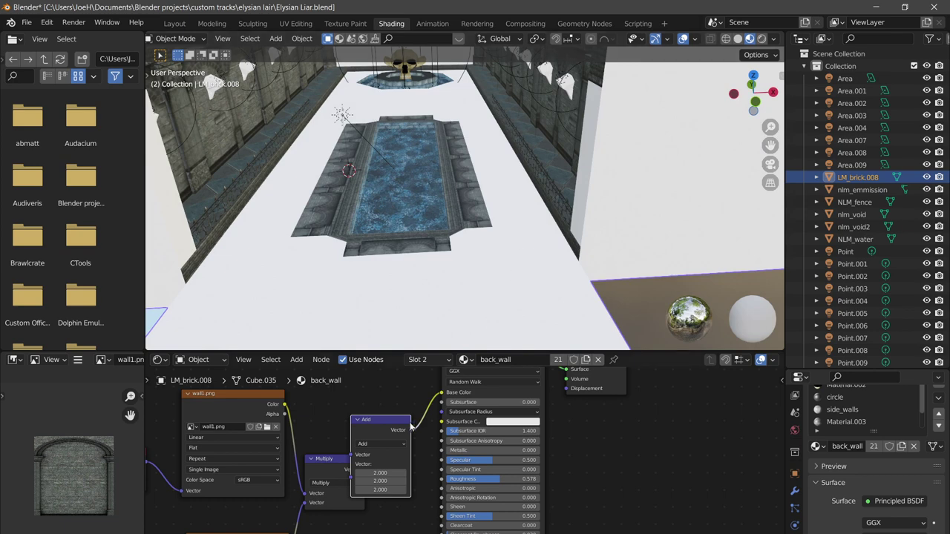
drag(387, 430, 398, 431)
drag(323, 469, 315, 465)
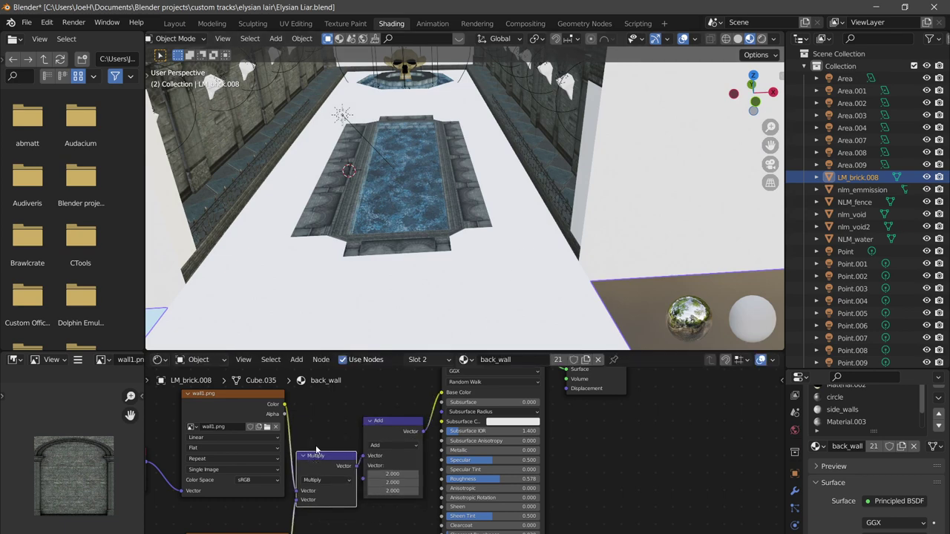
middle_drag(316, 421, 386, 429)
scroll(371, 431, down, 2)
click(331, 416)
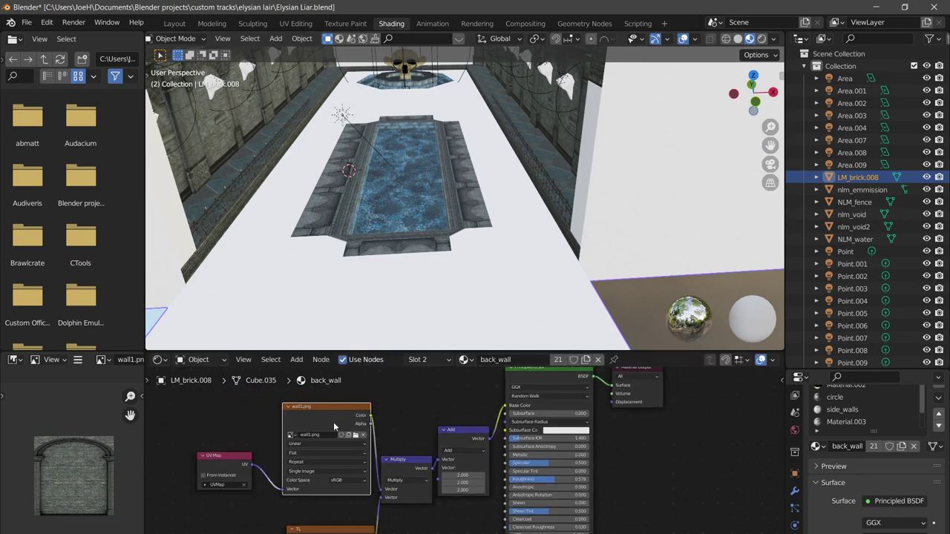
click(214, 458)
scroll(453, 463, down, 4)
middle_drag(471, 455, 467, 473)
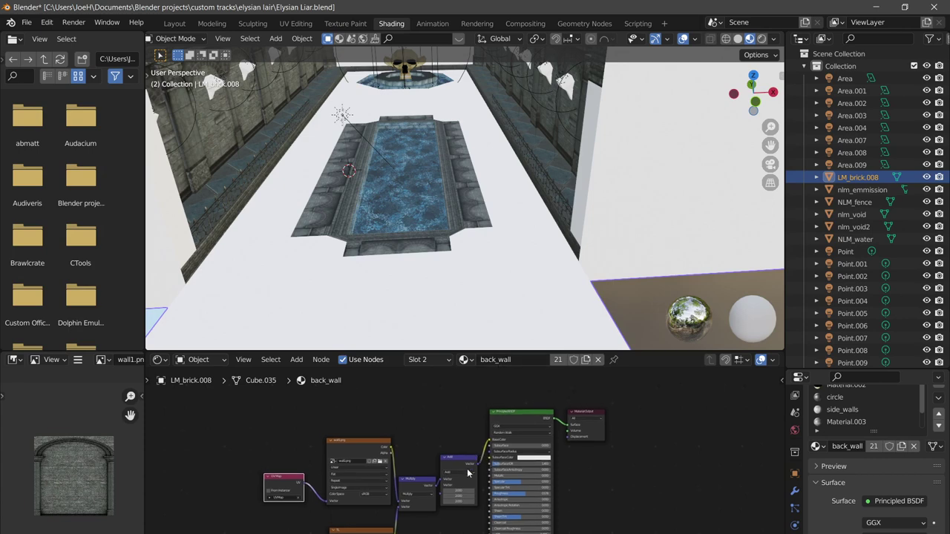
middle_drag(400, 466, 439, 436)
key(g)
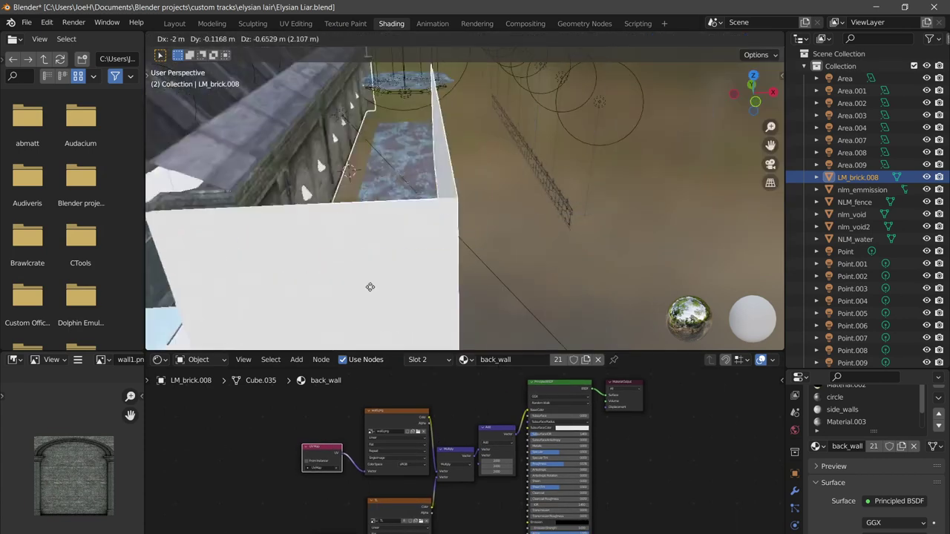
right_click(474, 163)
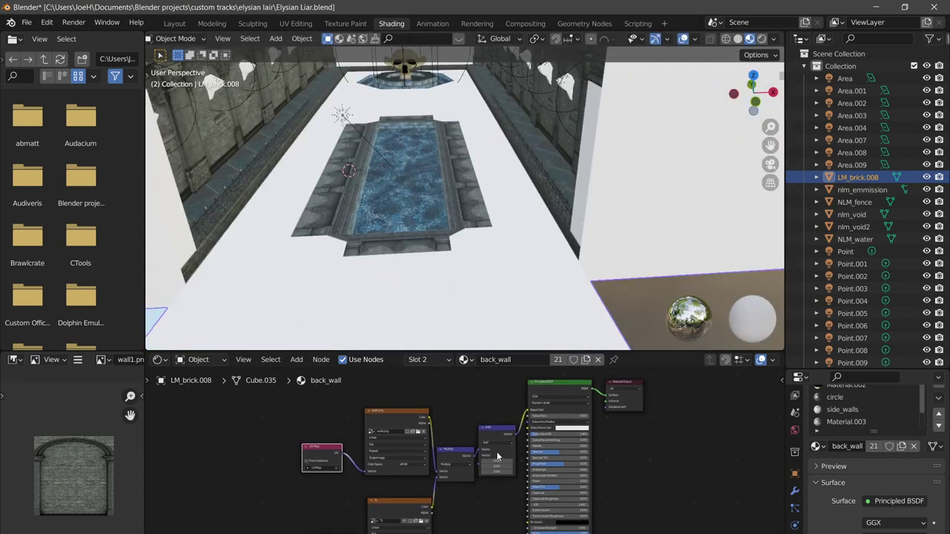
Change the second math node's operation from Add to Multiply
scroll(490, 439, up, 5)
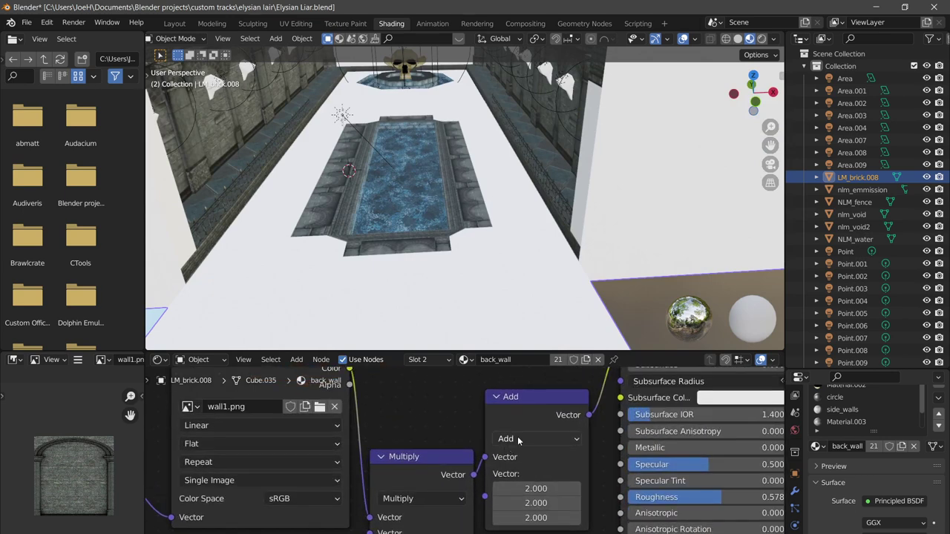
click(518, 440)
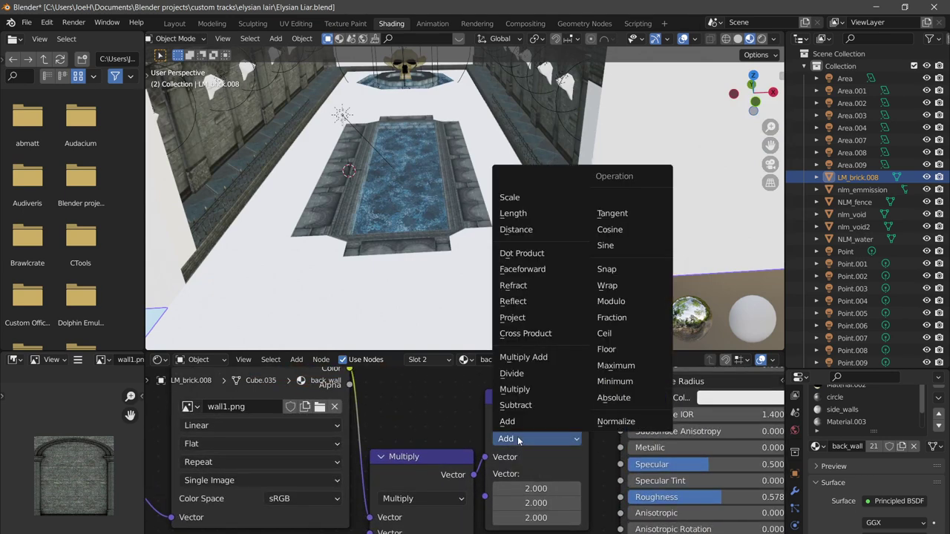
click(509, 391)
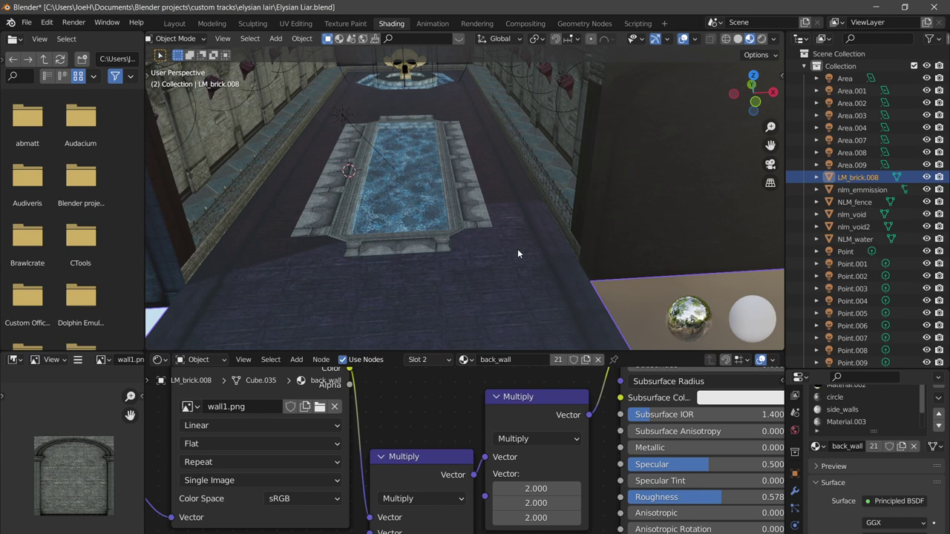
Set all three components of the final Multiply node's second vector to 4.000
click(547, 488)
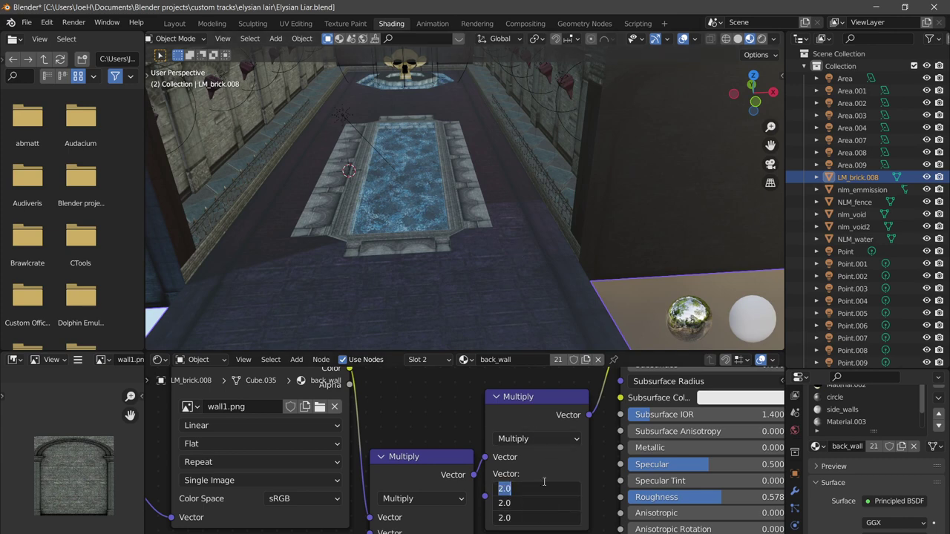
text(4)
key(Return)
scroll(501, 205, down, 4)
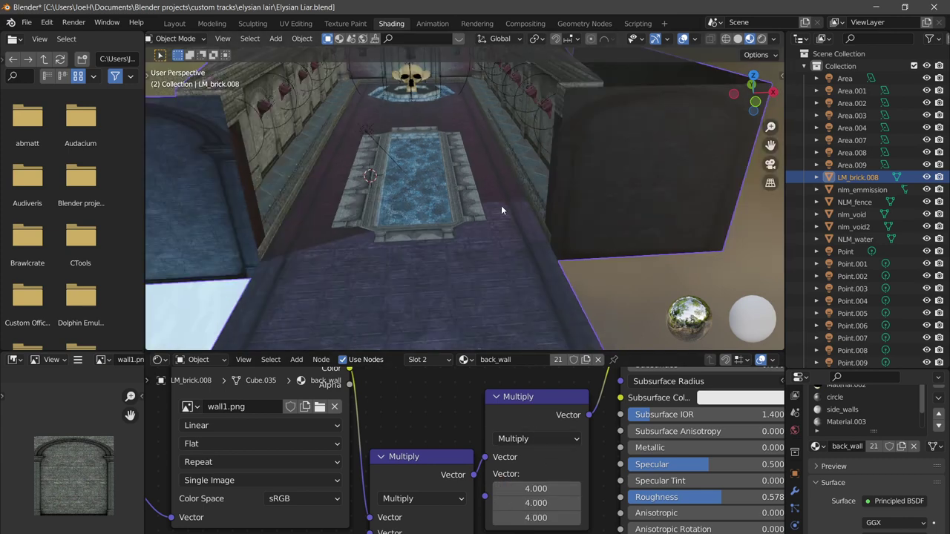
middle_drag(501, 206, 530, 211)
scroll(504, 247, up, 5)
scroll(530, 214, down, 4)
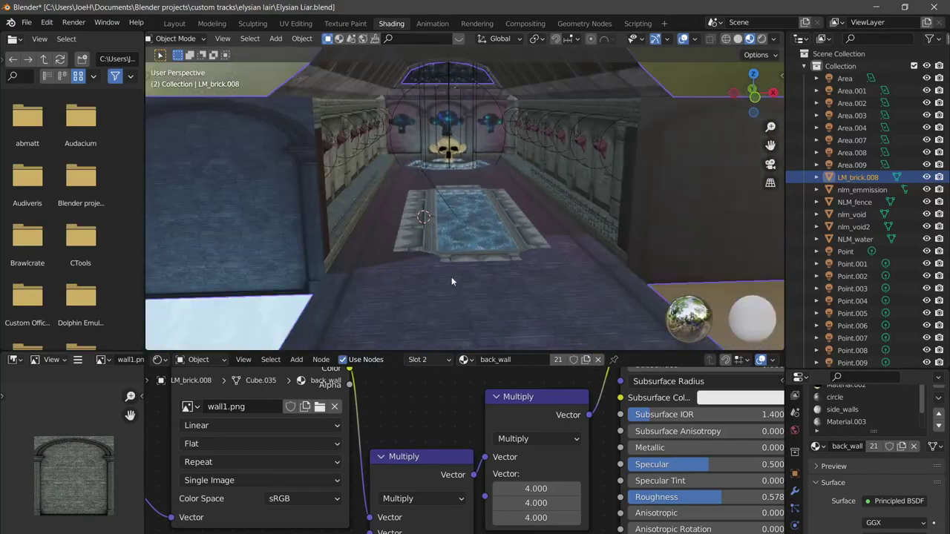
Insert a Vector Math node between the TL texture's Color output and the first Multiply node in back_wall
scroll(399, 432, down, 4)
middle_drag(428, 420, 459, 396)
scroll(438, 510, down, 3)
middle_drag(443, 523, 469, 464)
key(shift+a)
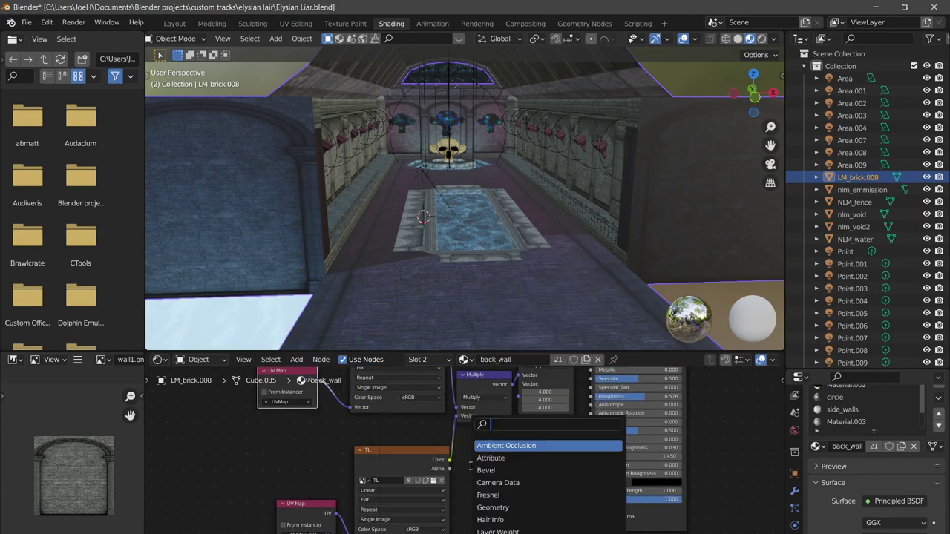
text(expo)
key(BackSpace)
key(BackSpace)
key(BackSpace)
key(BackSpace)
text(mul)
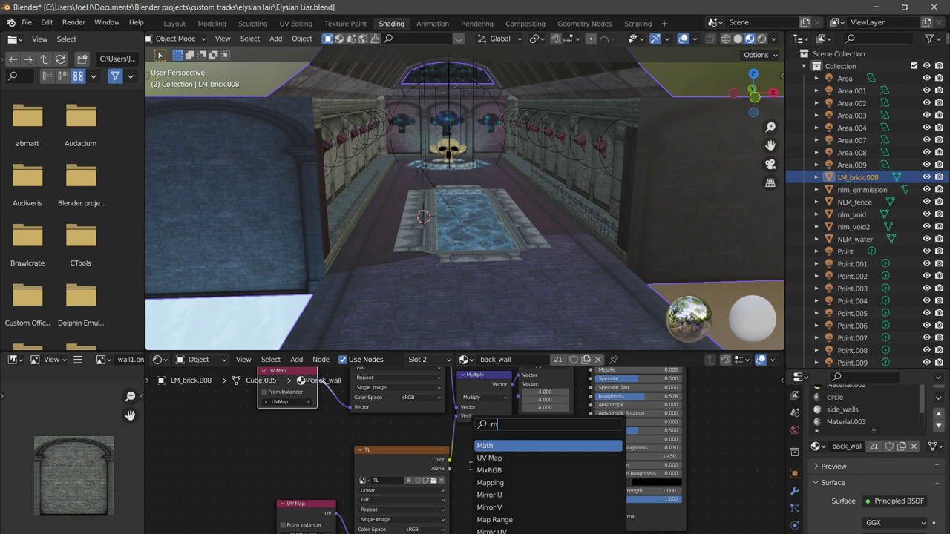
key(BackSpace)
key(BackSpace)
key(BackSpace)
text(vect)
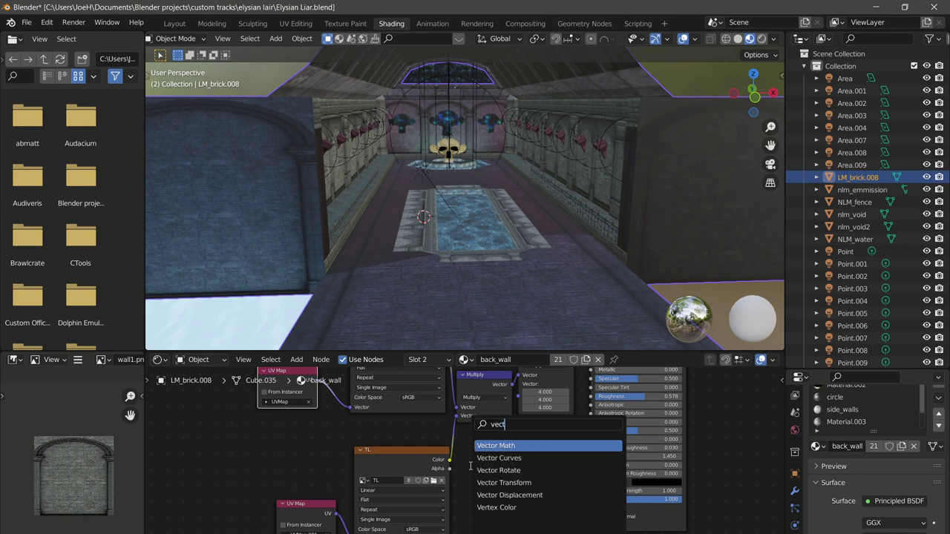
key(Return)
click(479, 454)
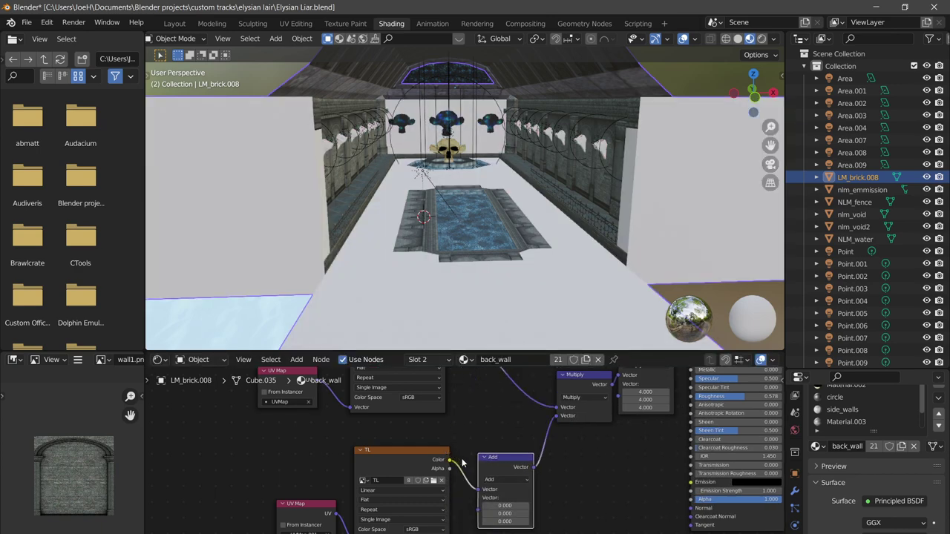
Switch the node after the TL texture to Multiply and set its second vector to 2.000 in all components
click(508, 483)
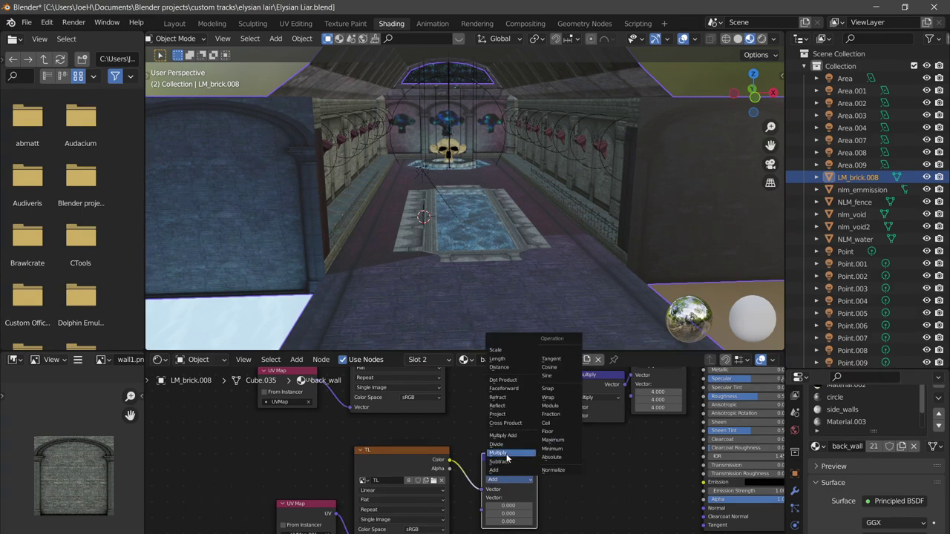
click(507, 452)
scroll(463, 464, up, 2)
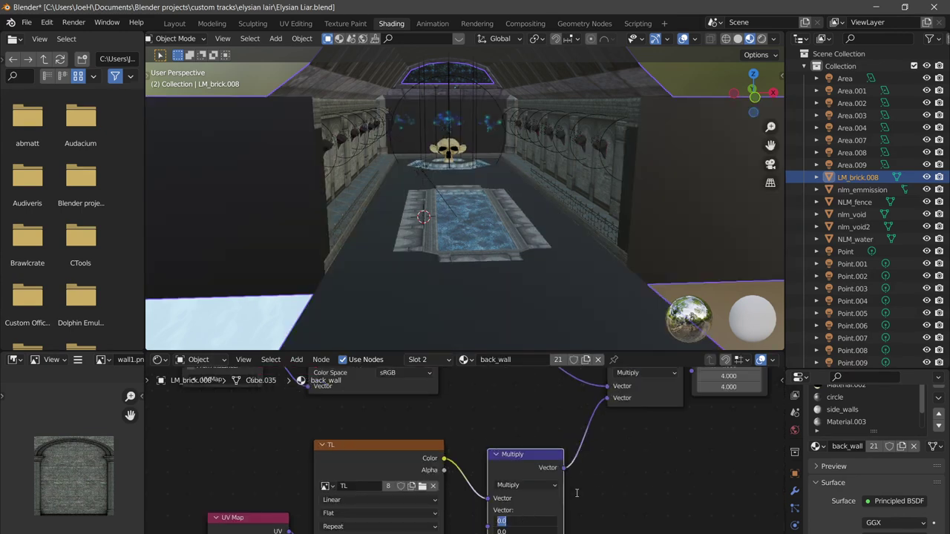
text(2)
key(Return)
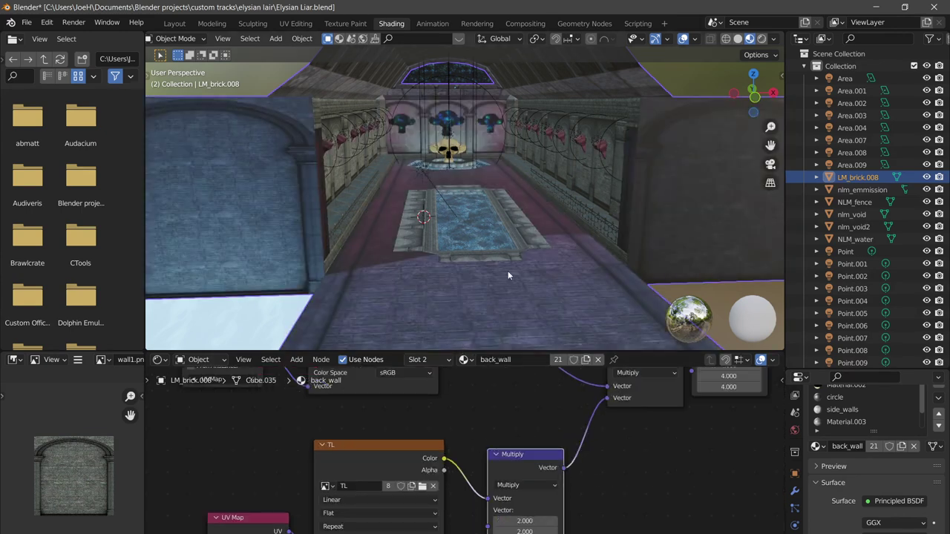
Select a side_walls face on LM_brick.008 in Edit Mode to make its material active, and return to Object Mode
scroll(467, 213, down, 5)
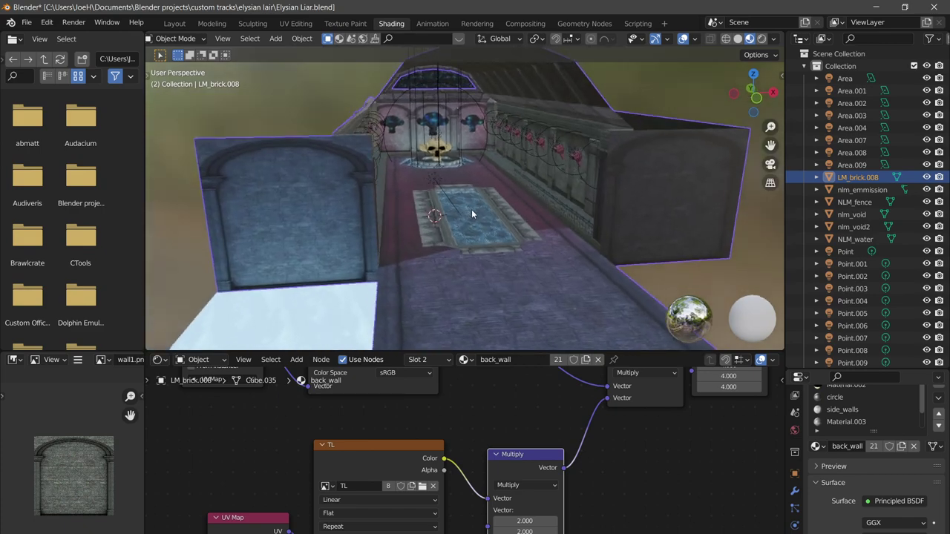
scroll(471, 213, up, 6)
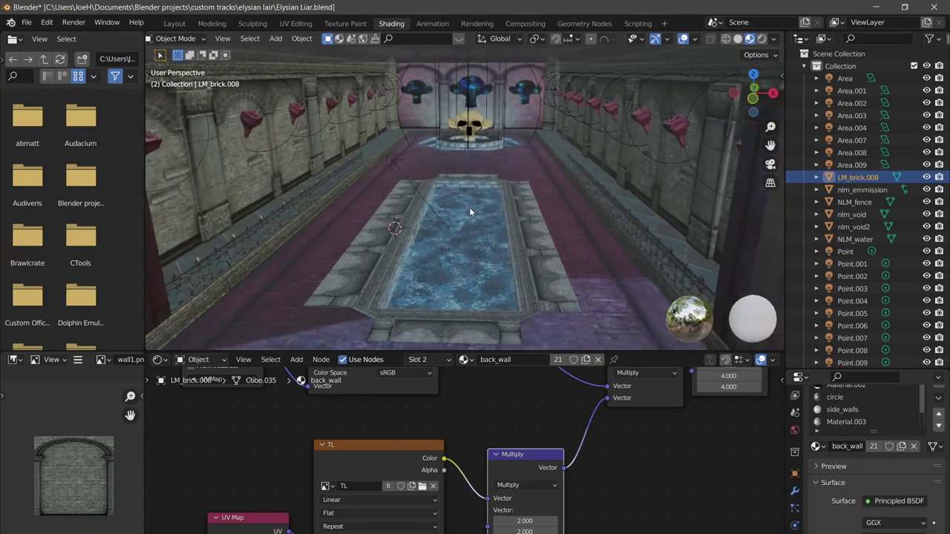
scroll(465, 207, down, 5)
scroll(472, 210, up, 3)
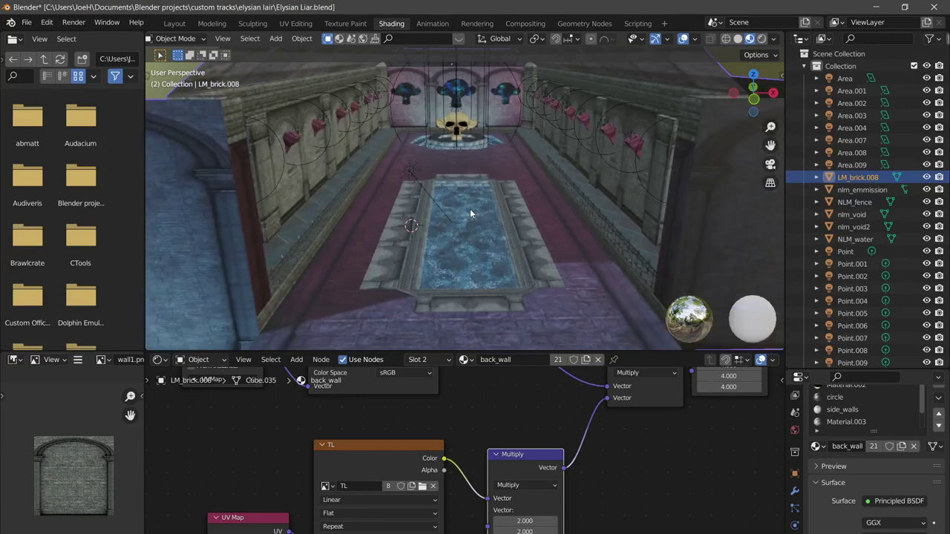
scroll(515, 442, down, 1)
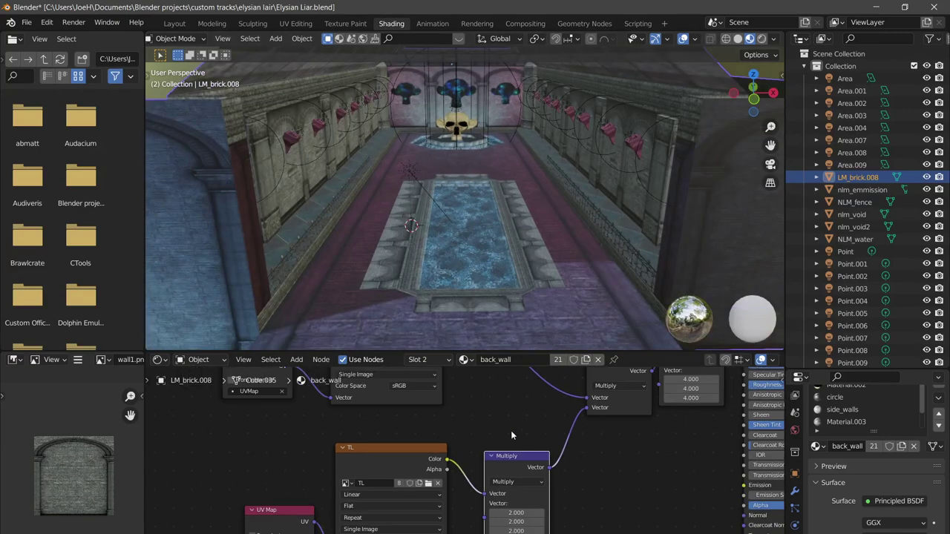
key(Tab)
click(395, 261)
key(Tab)
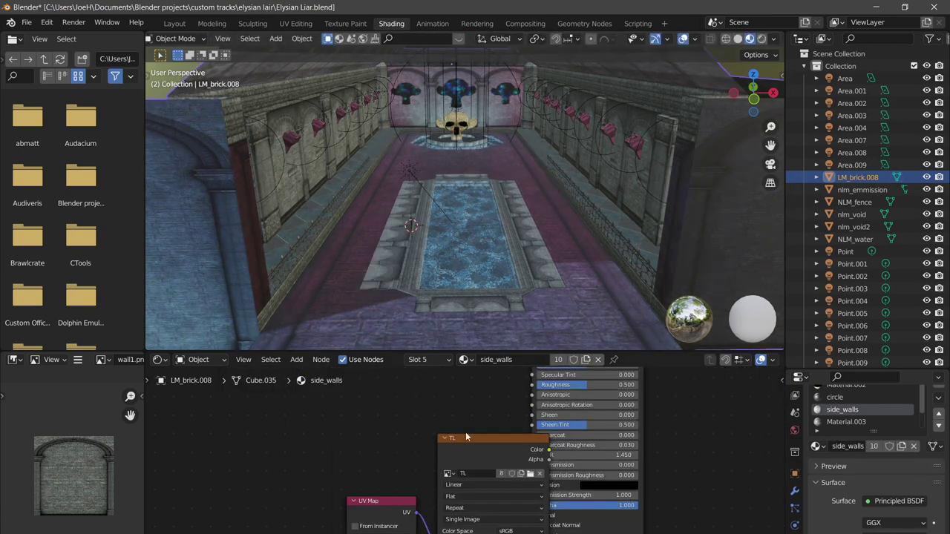
Move the wall2.png and TL texture nodes away from the Principled BSDF to make room for math nodes
scroll(465, 430, down, 4)
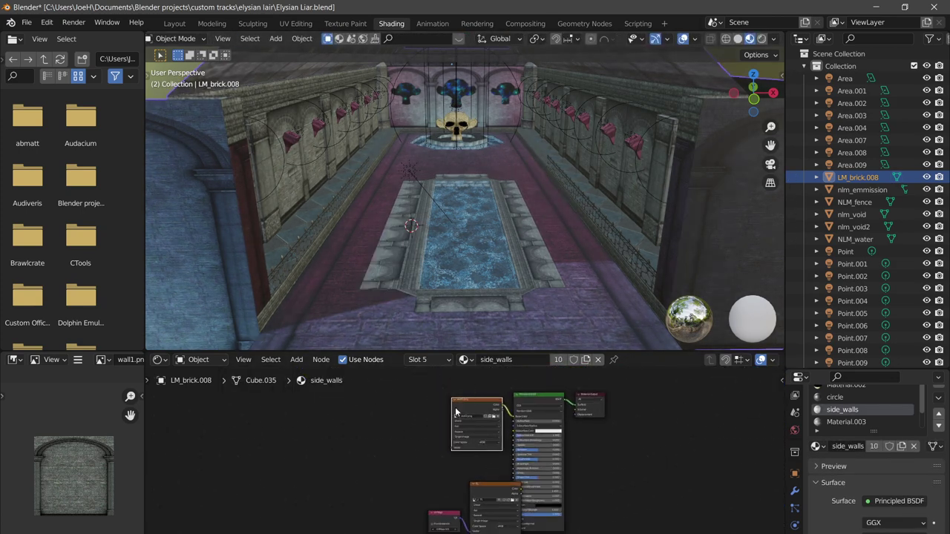
drag(455, 412, 369, 421)
drag(472, 483, 341, 481)
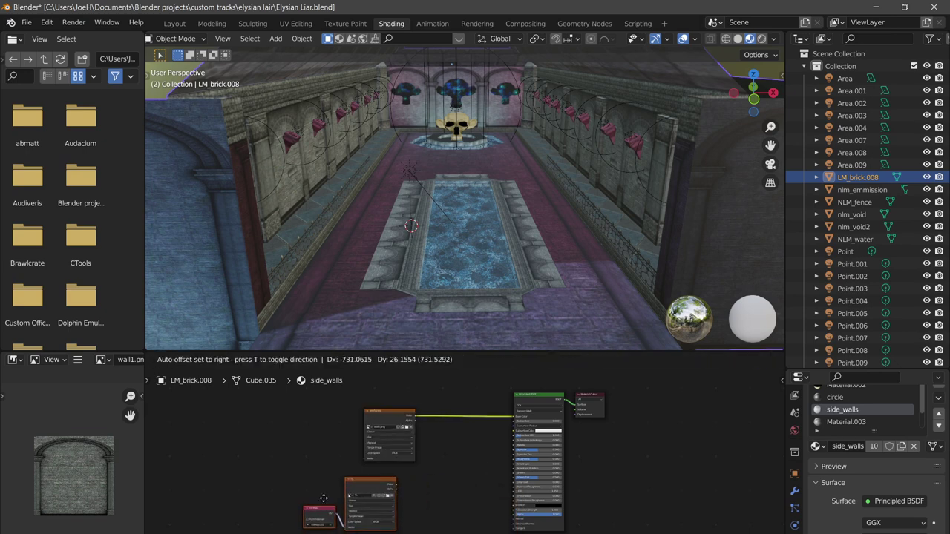
scroll(397, 484, up, 3)
middle_drag(412, 484, 408, 465)
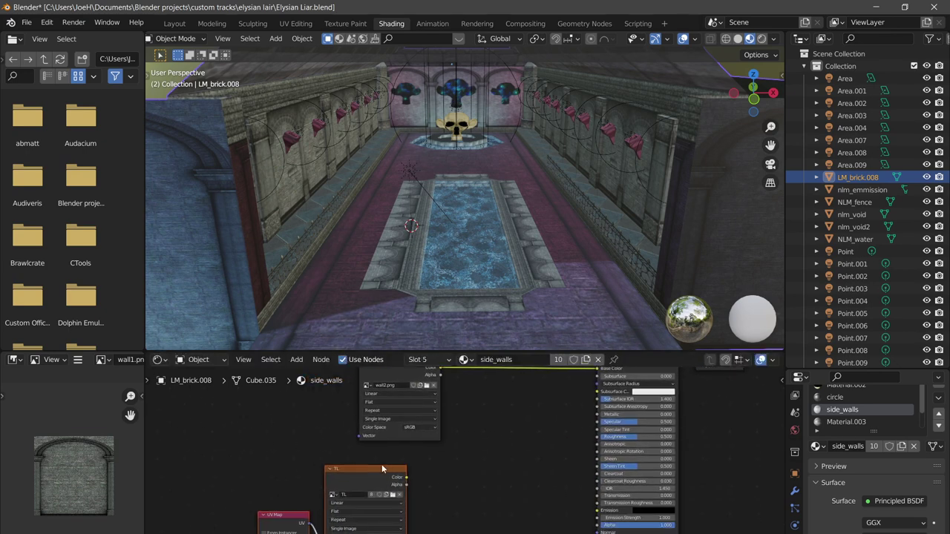
drag(371, 475, 402, 474)
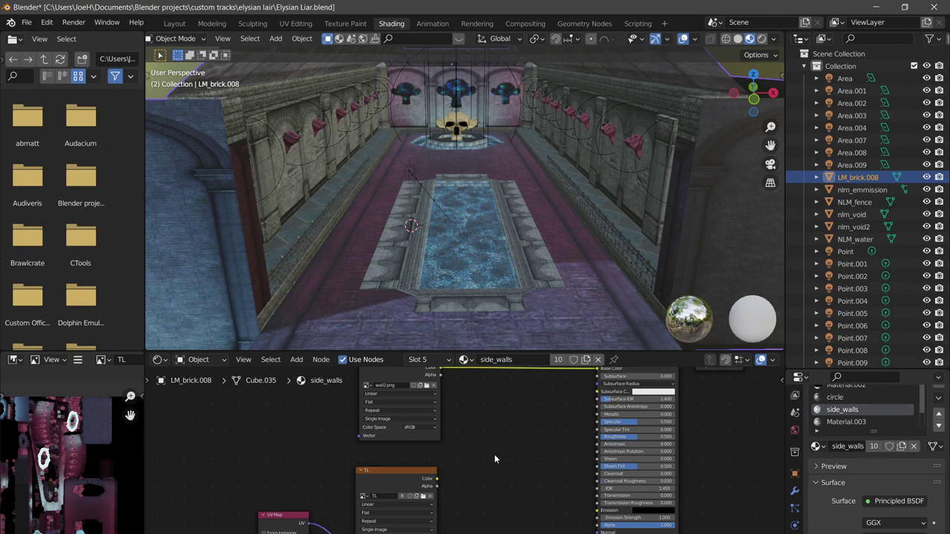
Add a Vector Math node between the textures and the Principled BSDF in side_walls and set it to Multiply
key(shift+a)
text(vec)
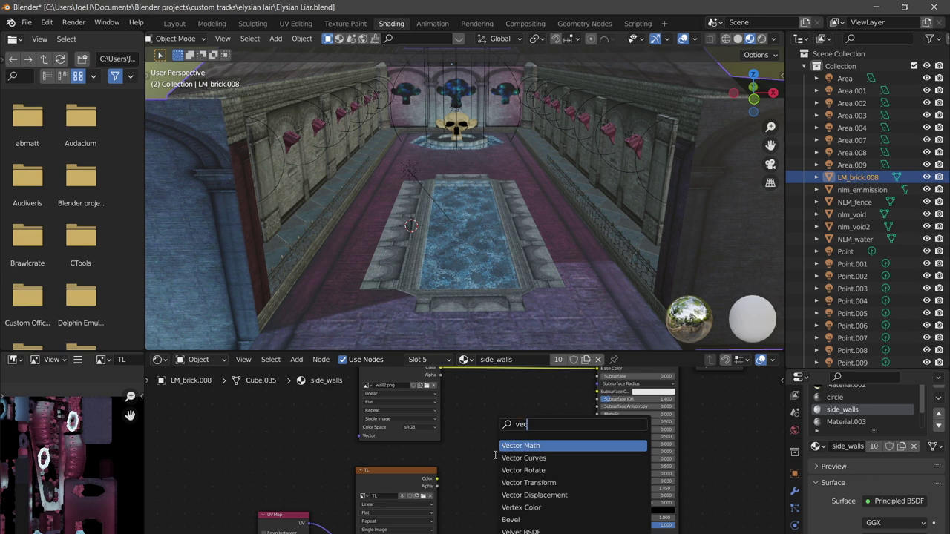
key(Return)
click(491, 439)
click(490, 441)
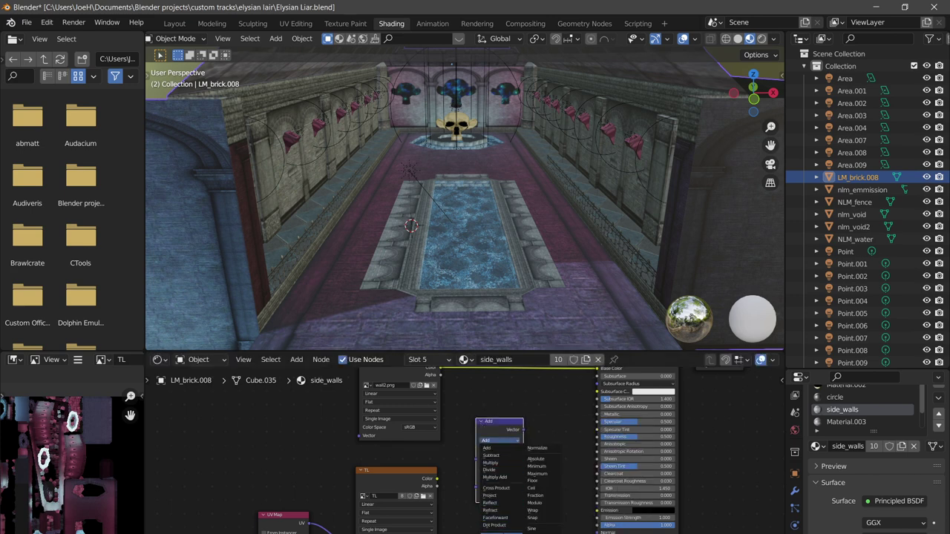
click(493, 463)
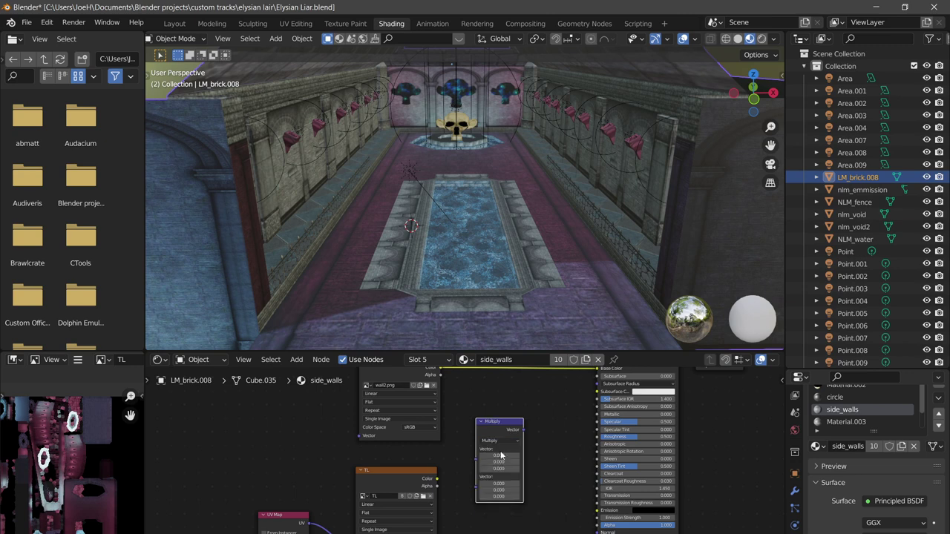
Link the Color outputs of wall2.png and TL into the two vector inputs of the Multiply node
scroll(446, 427, down, 1)
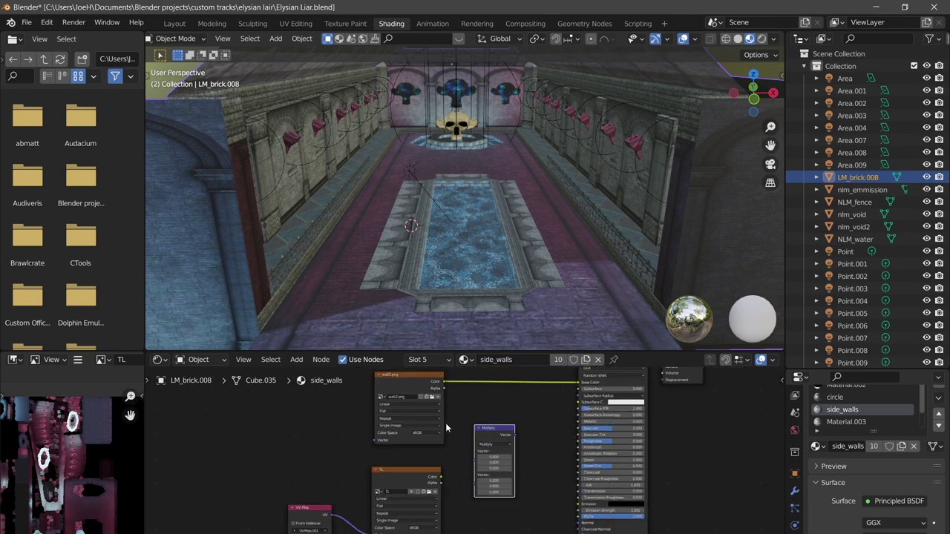
drag(434, 382, 475, 451)
drag(440, 476, 476, 458)
Add a second Vector Math node fed by the Multiply output and set its second vector to 4.000 throughout
middle_drag(525, 427, 471, 481)
key(shift+a)
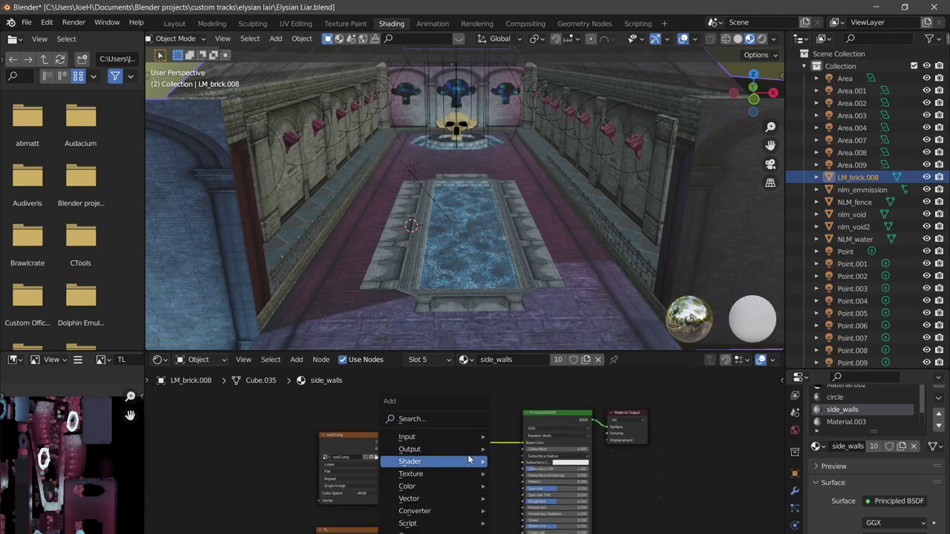
text(vec)
key(Return)
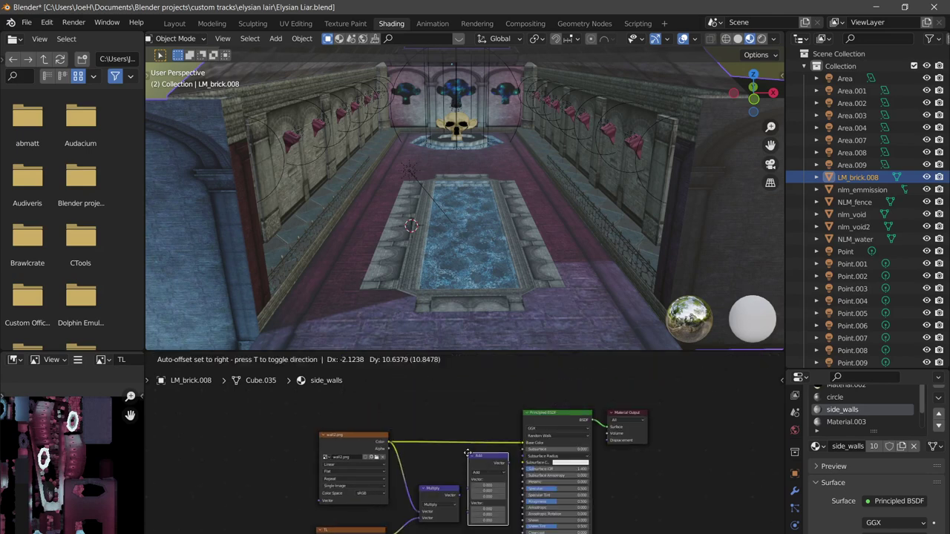
click(467, 454)
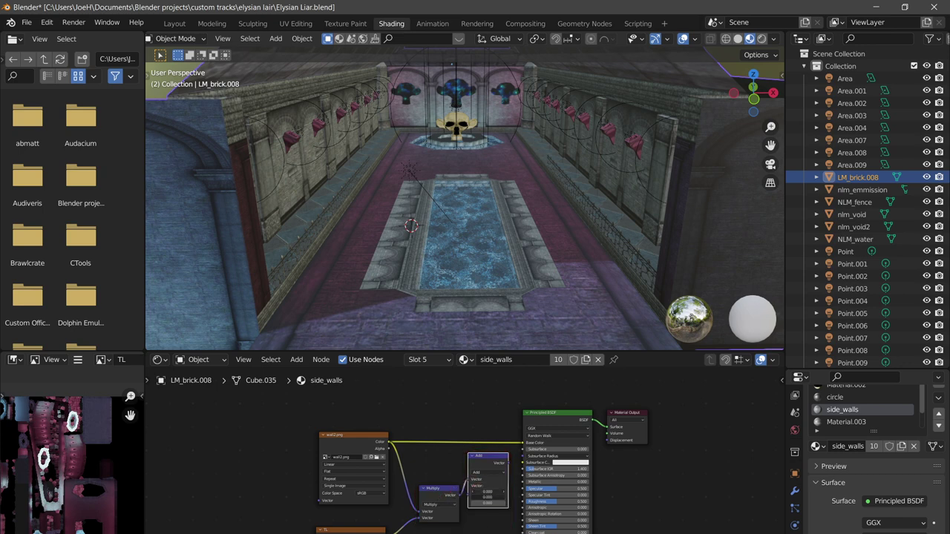
key(Return)
scroll(434, 480, down, 1)
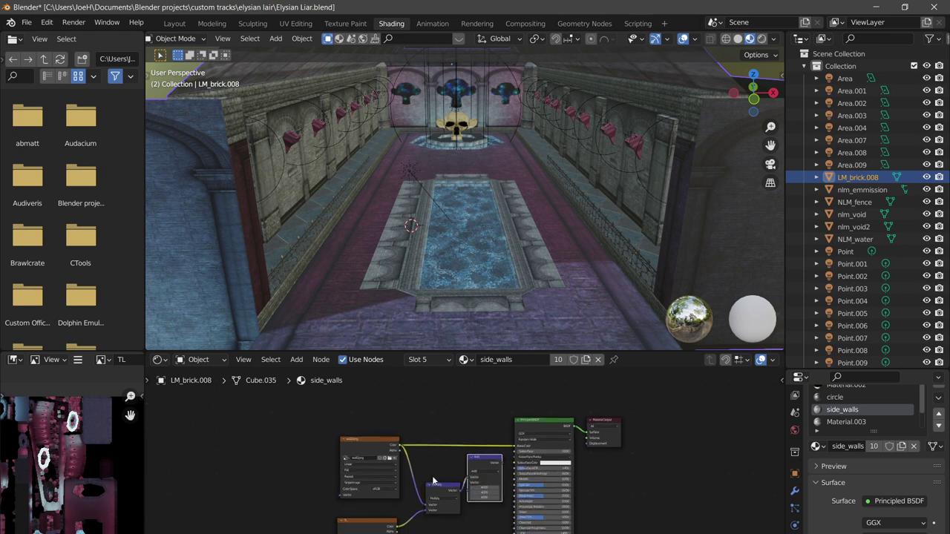
middle_drag(433, 479, 477, 473)
scroll(472, 455, up, 2)
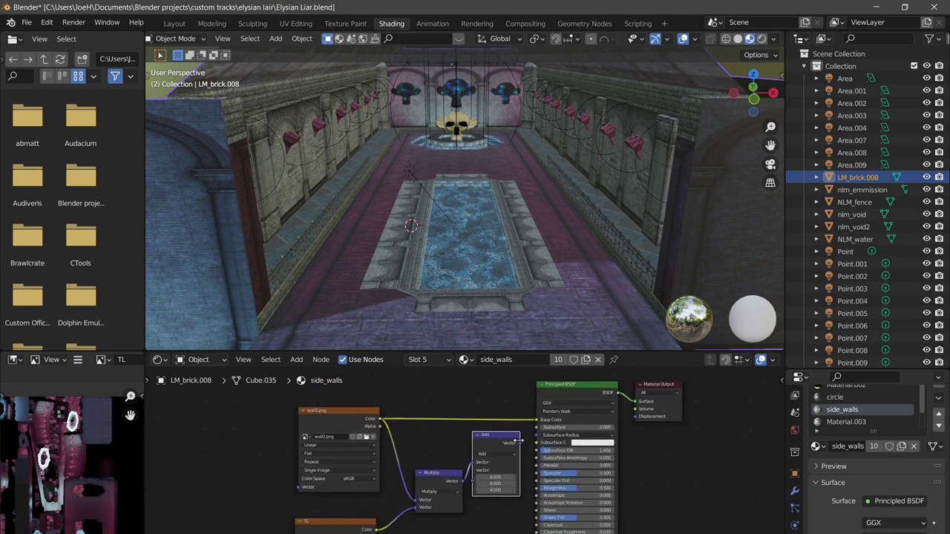
Link the second math node's output to the Principled BSDF's Base Color and change its operation to Multiply
drag(536, 422, 535, 422)
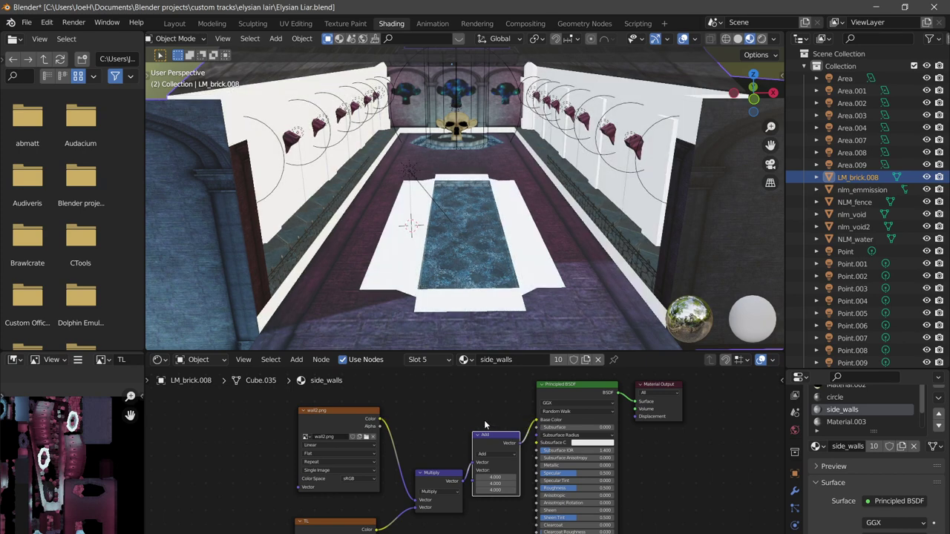
middle_drag(454, 446, 473, 403)
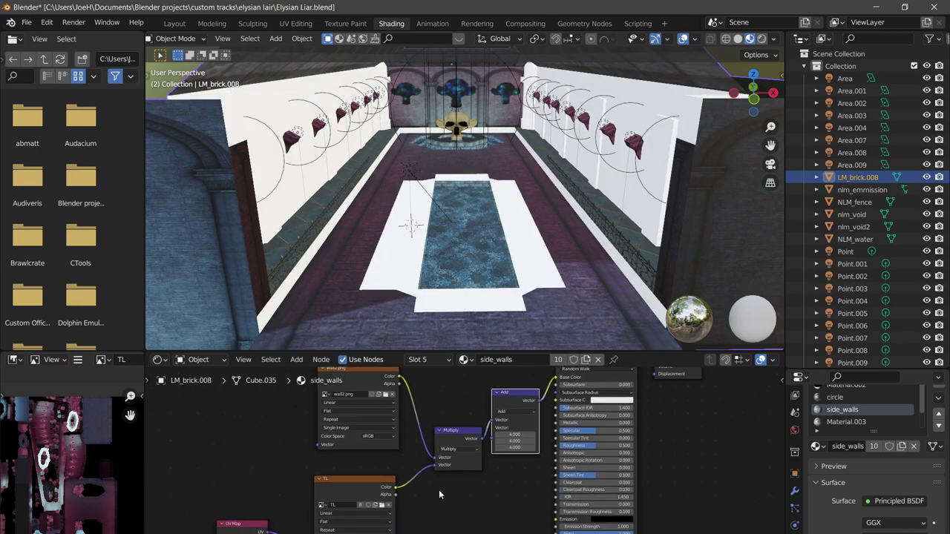
click(512, 414)
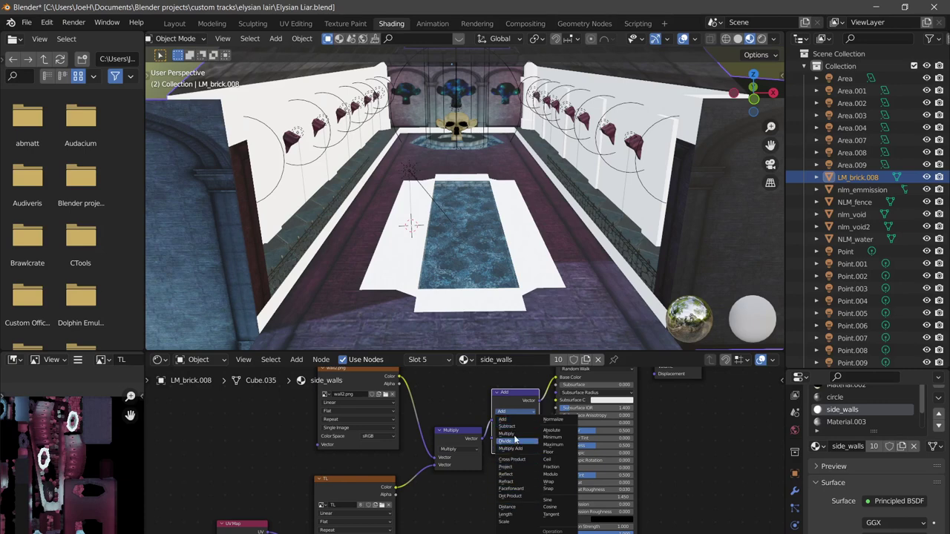
click(506, 433)
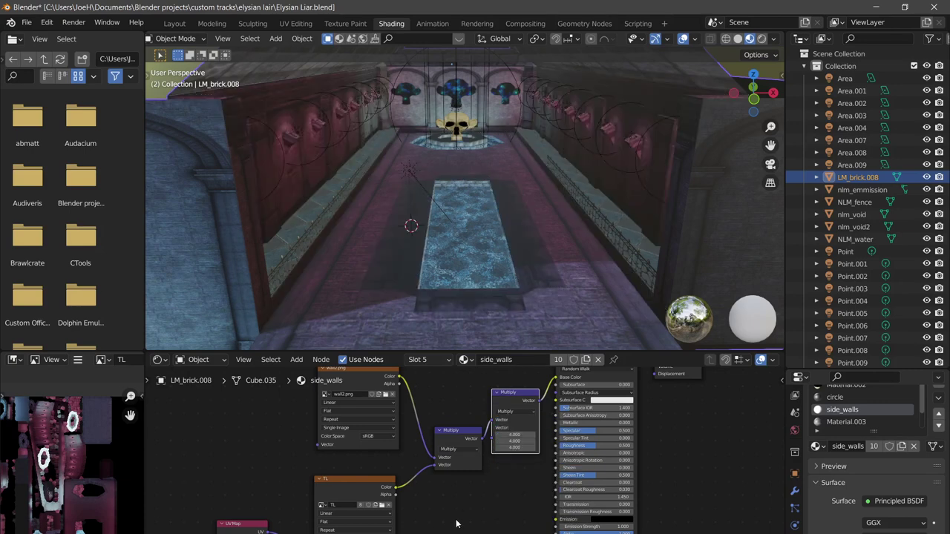
Insert a third Vector Math node between the TL texture's Color output and the first Multiply node in side_walls
key(shift+a)
text(m)
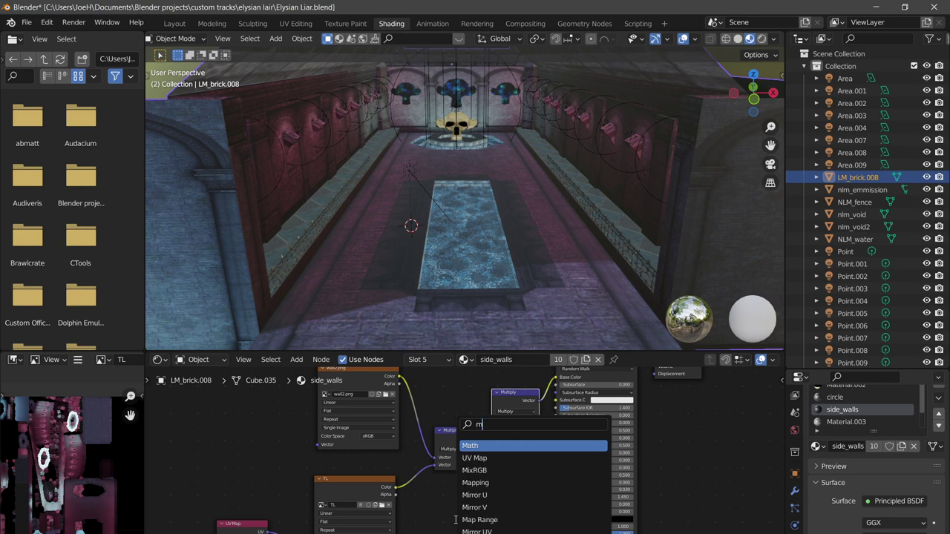
key(BackSpace)
text(vec)
key(Return)
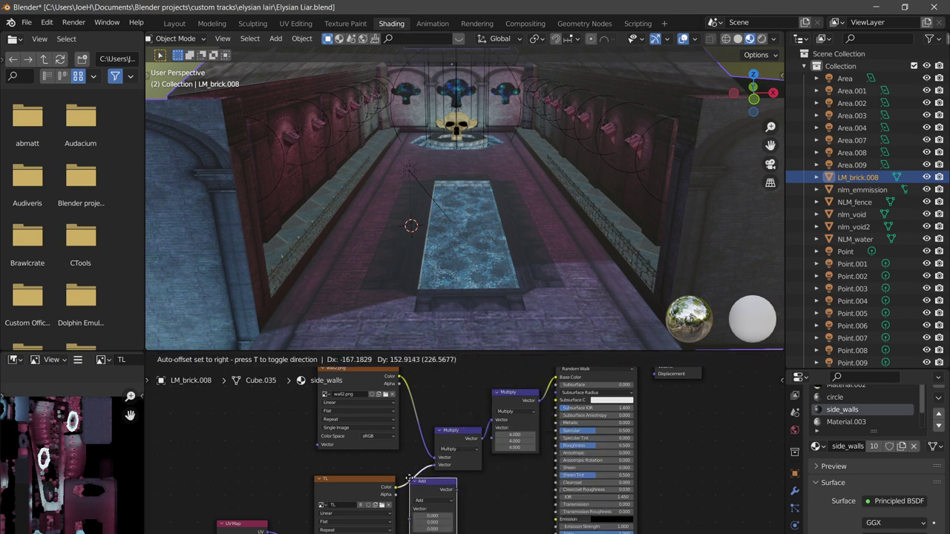
click(409, 480)
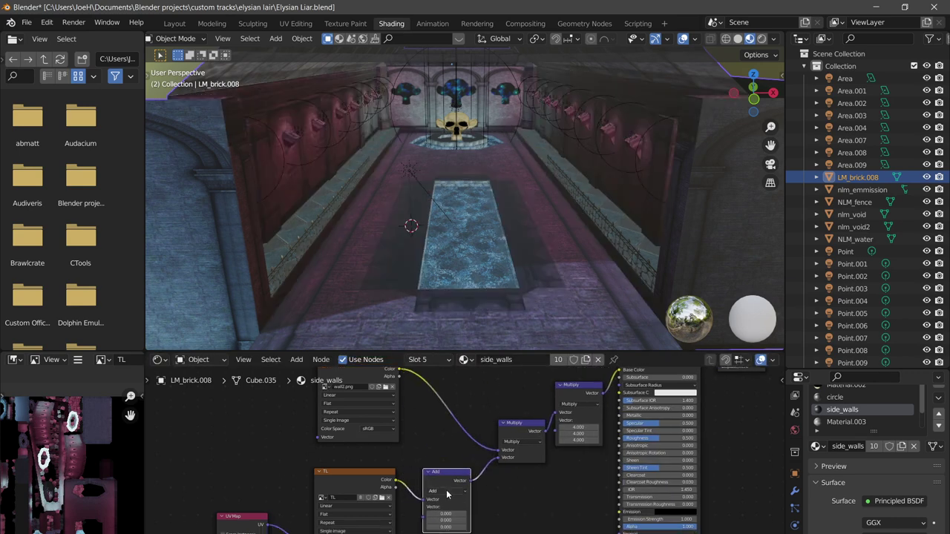
Change the third math node's operation to Multiply, place it lower beside the TL texture, and raise all components of its second vector
click(447, 494)
click(447, 472)
key(g)
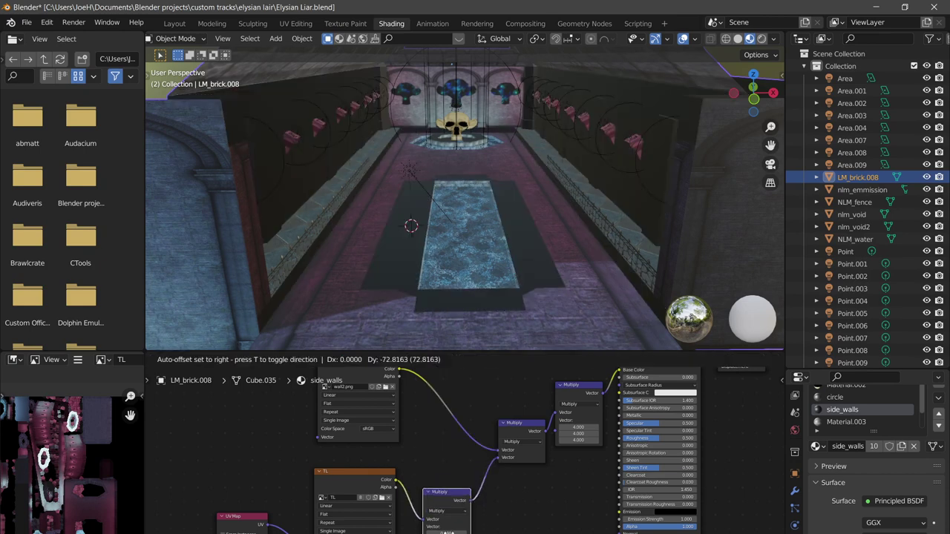
drag(447, 532, 447, 533)
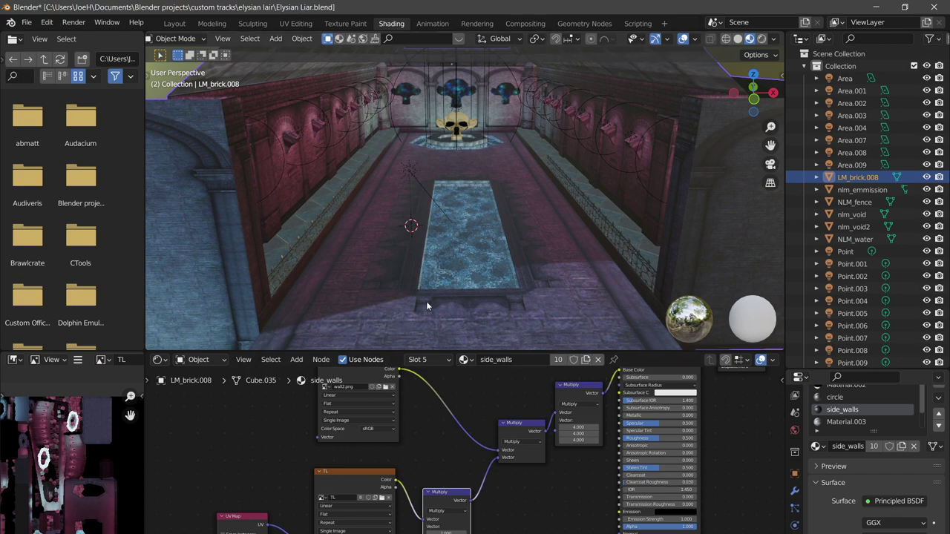
Walk through the room to examine the brightened lightmap on the side walls, wall sconces, floor and skull fountain
key(shift+grave)
key(w)
key(w)
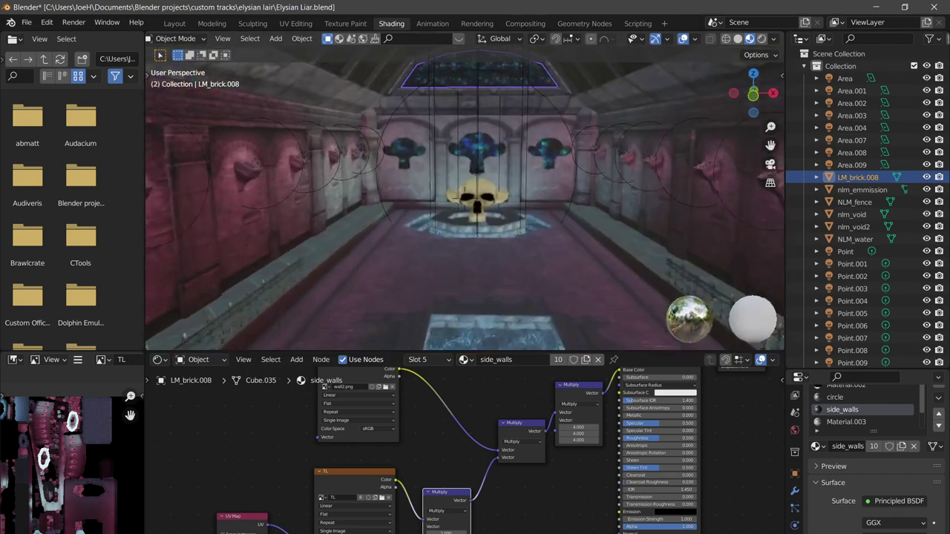
key(w)
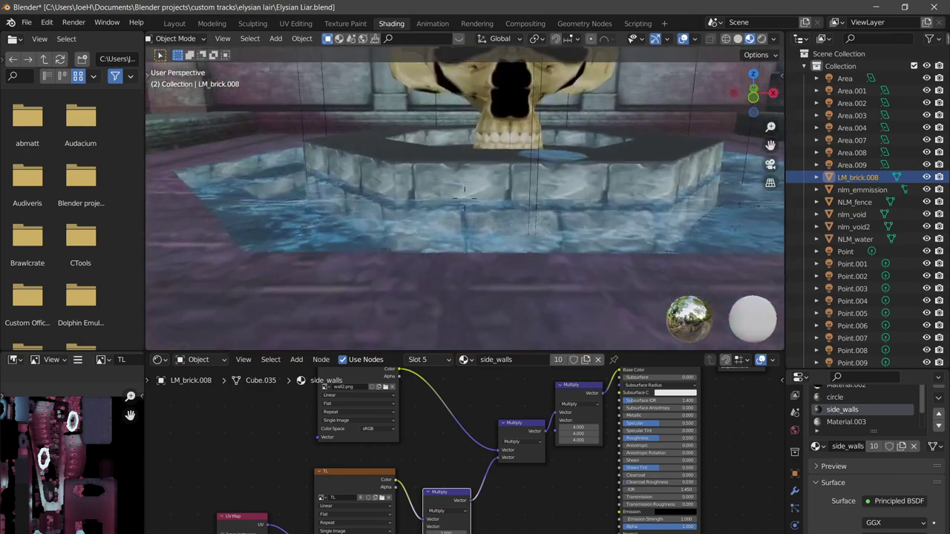
key(w)
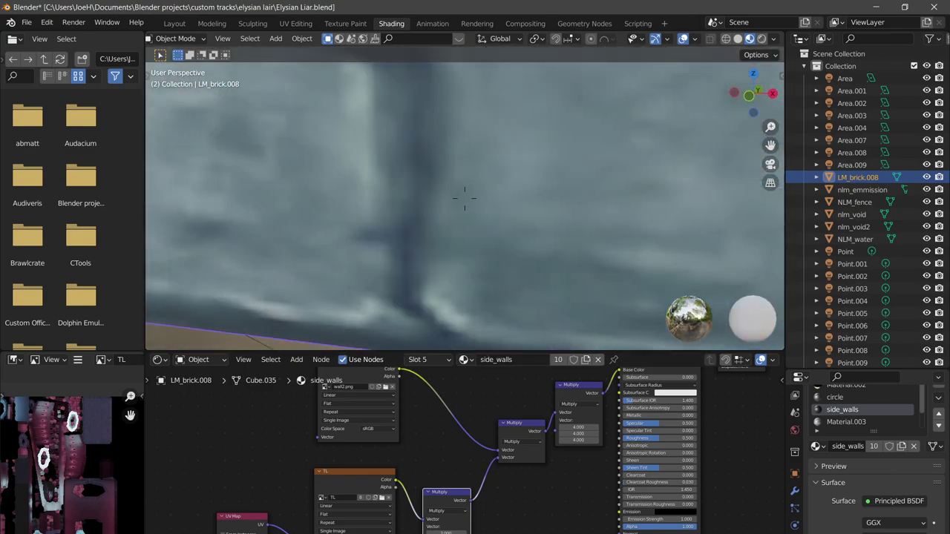
key(s)
key(s)
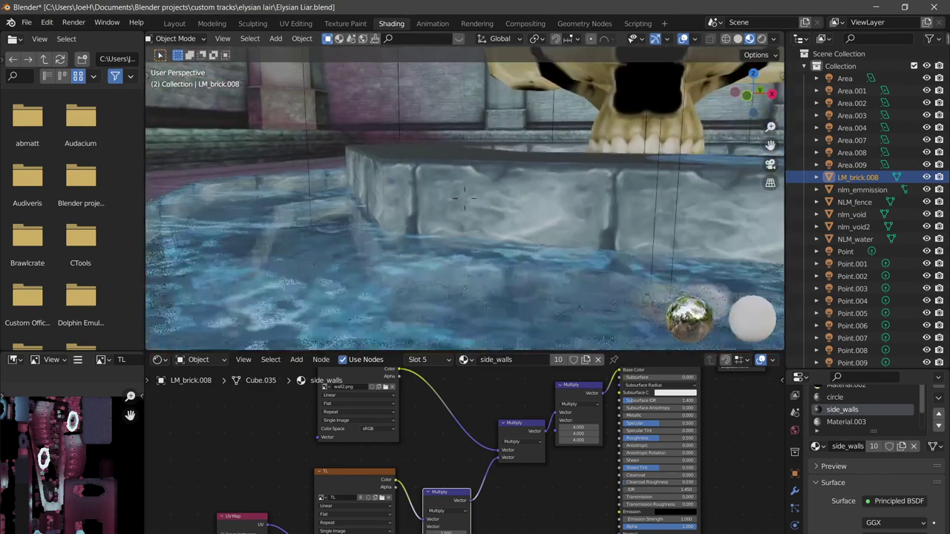
key(s)
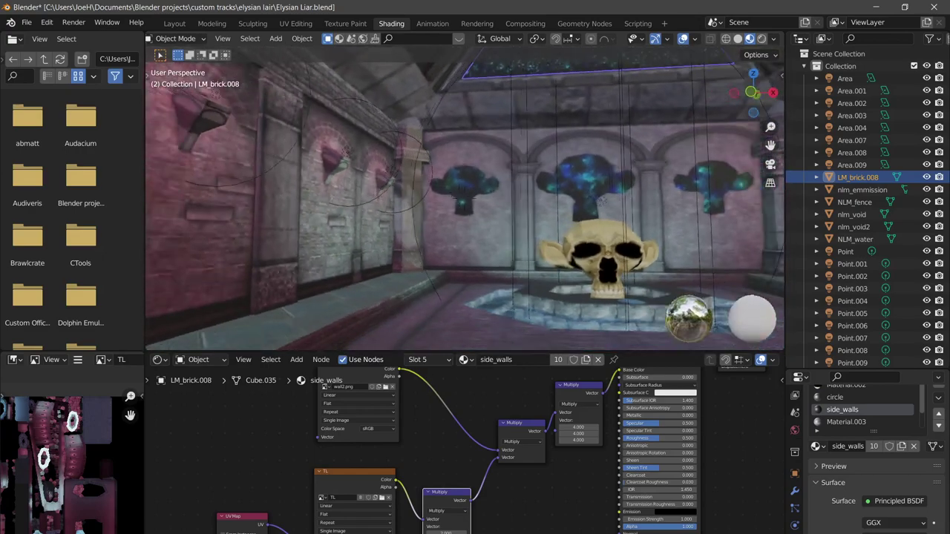
key(w)
key(d)
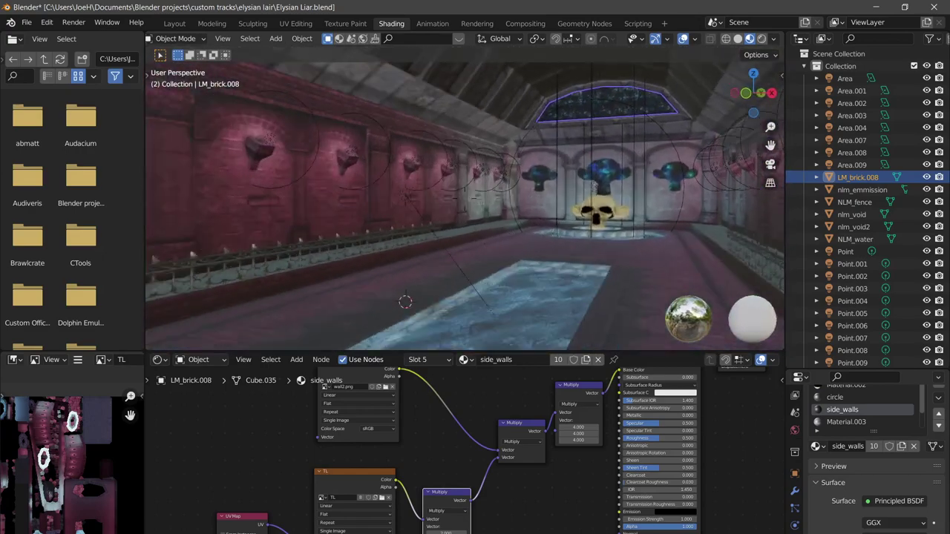
key(a)
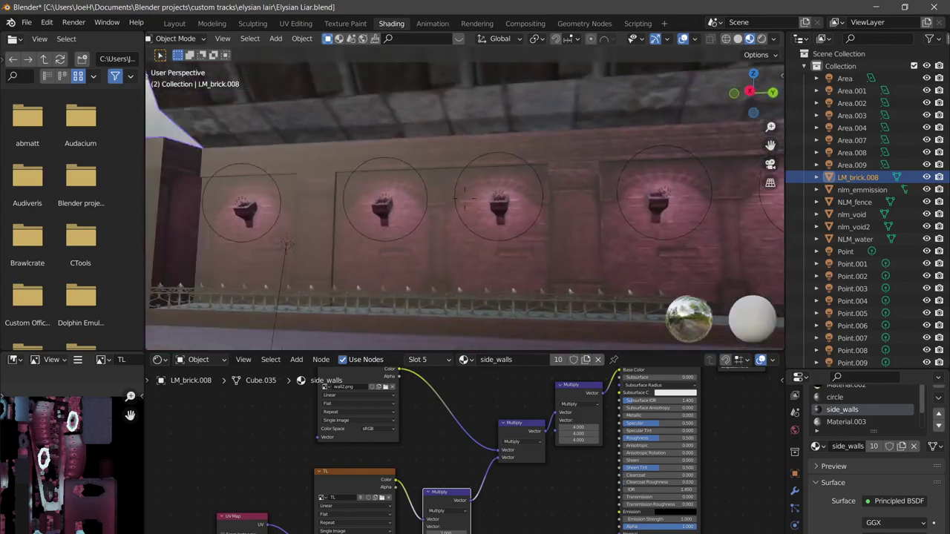
middle_drag(465, 191, 464, 198)
key(a)
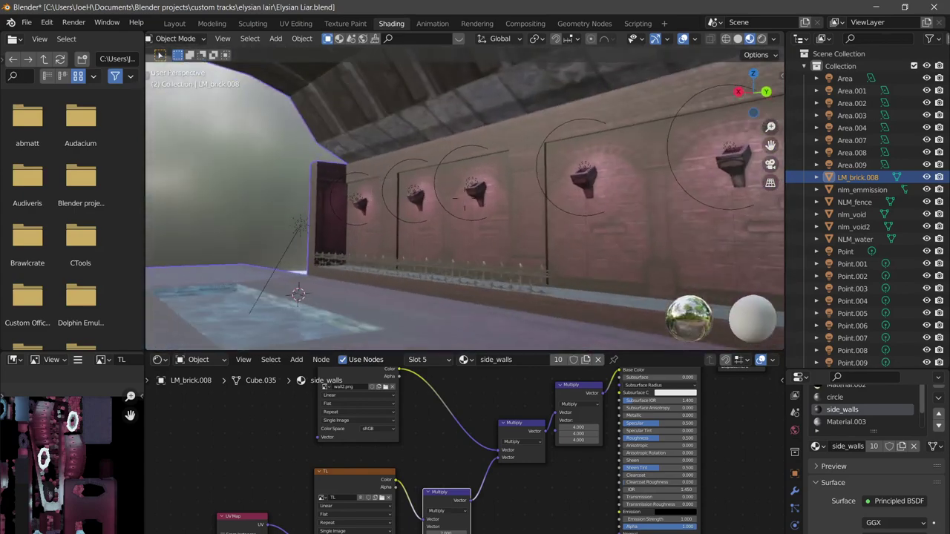
key(w)
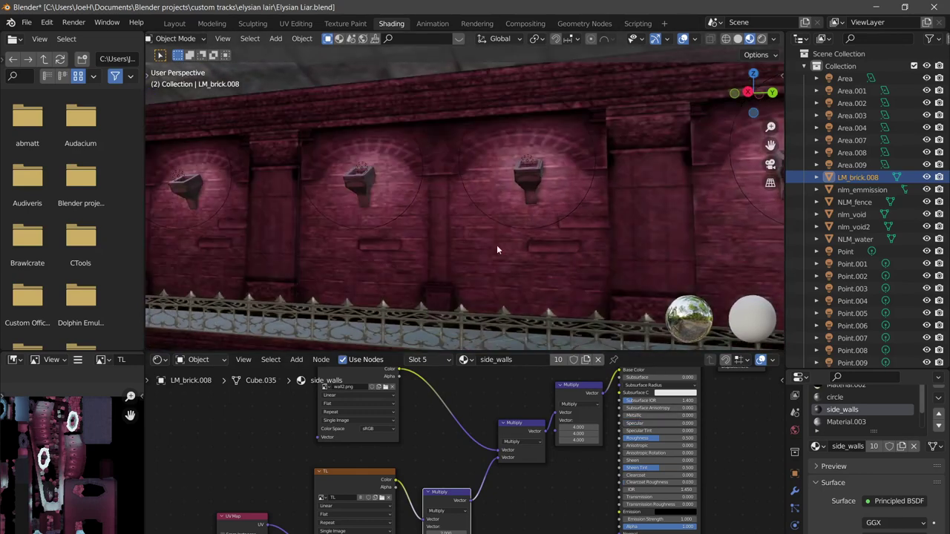
key(shift+grave)
key(w)
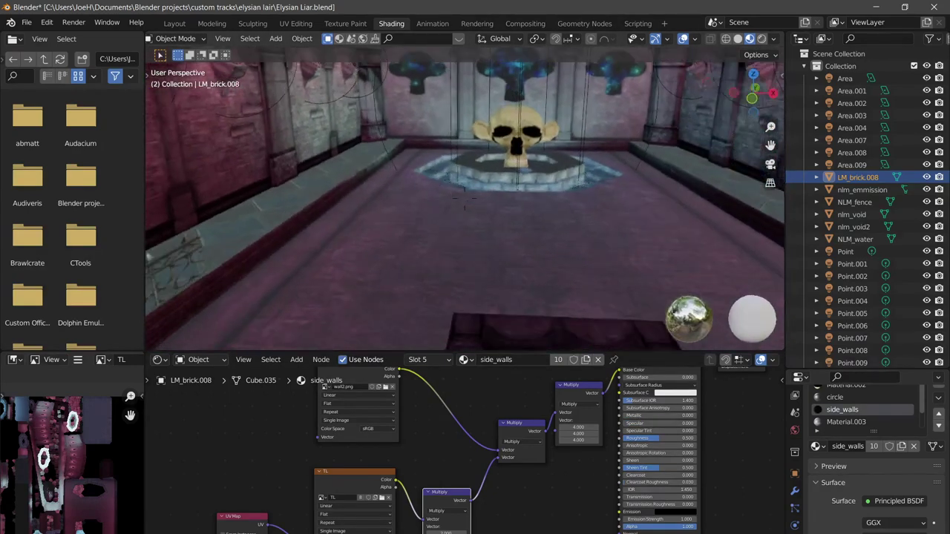
Select the floor face by the fountain and set its back_wall material's final Multiply node factors to 4.000 on all axes
click(464, 211)
key(Tab)
click(470, 224)
key(Tab)
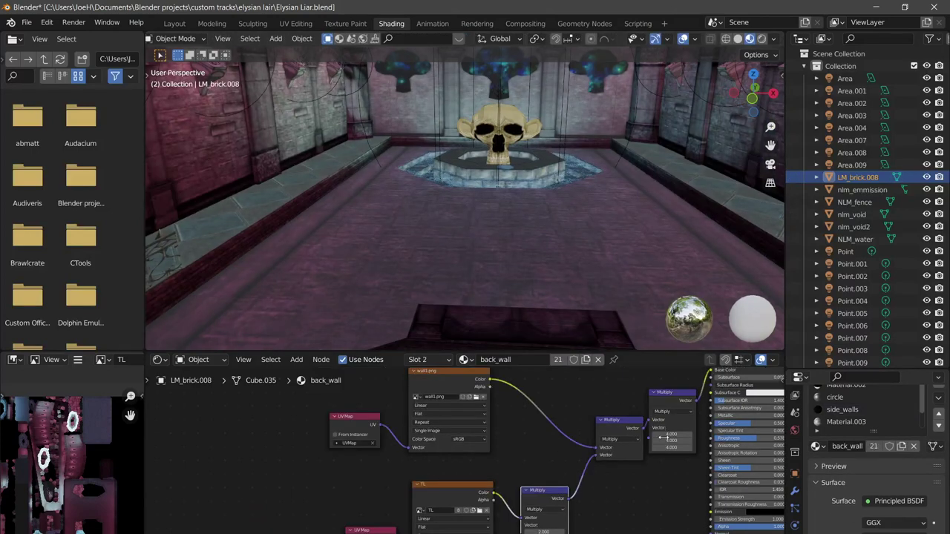
drag(741, 423, 690, 423)
Pick the tiled ledge along the side wall and set its tile material's Specular to 0
key(shift+grave)
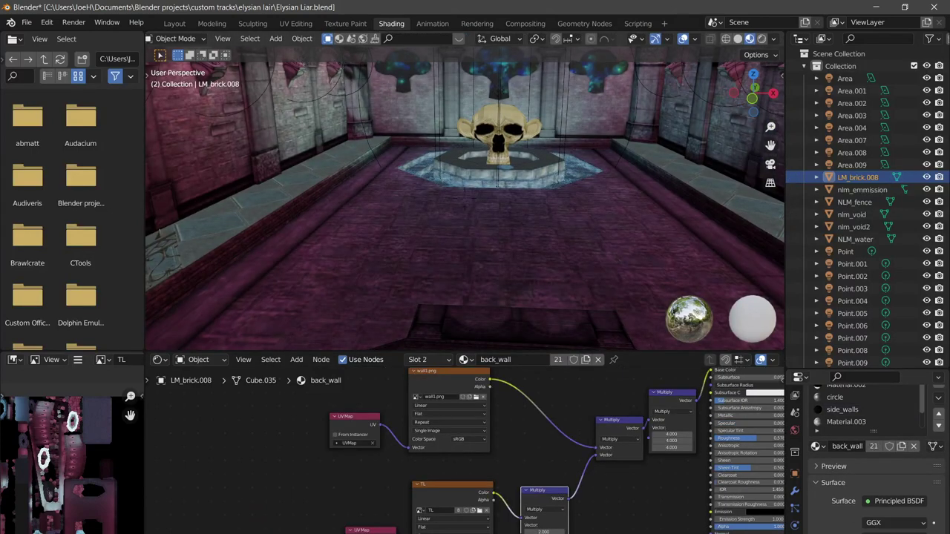
key(s)
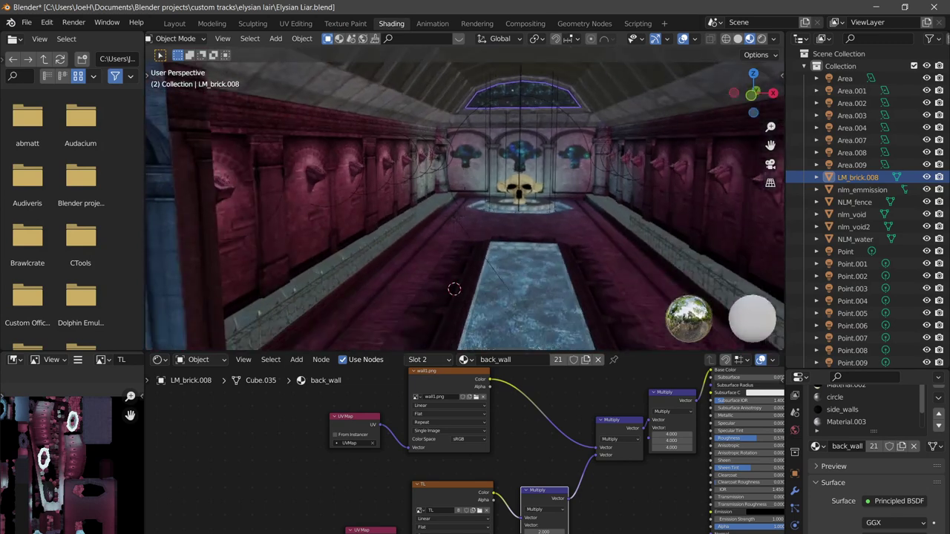
click(431, 230)
click(431, 230)
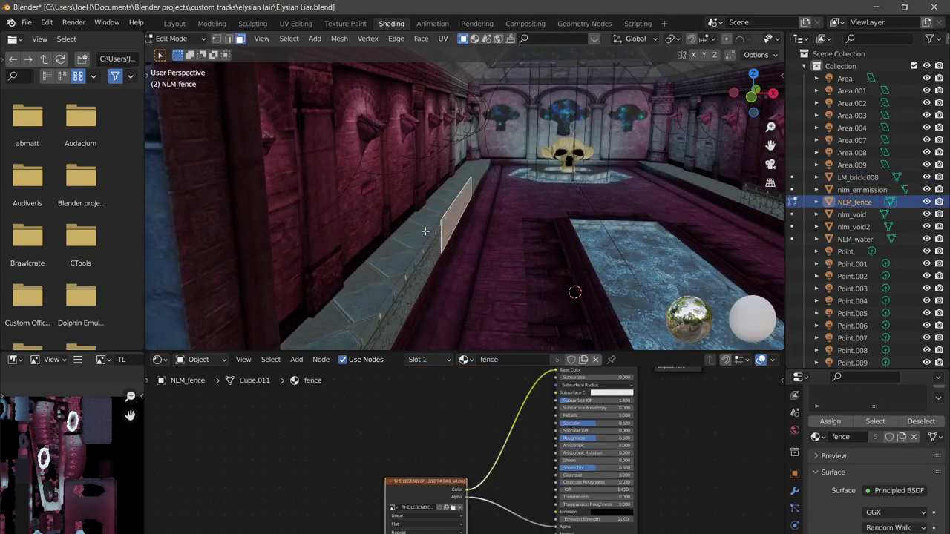
click(424, 235)
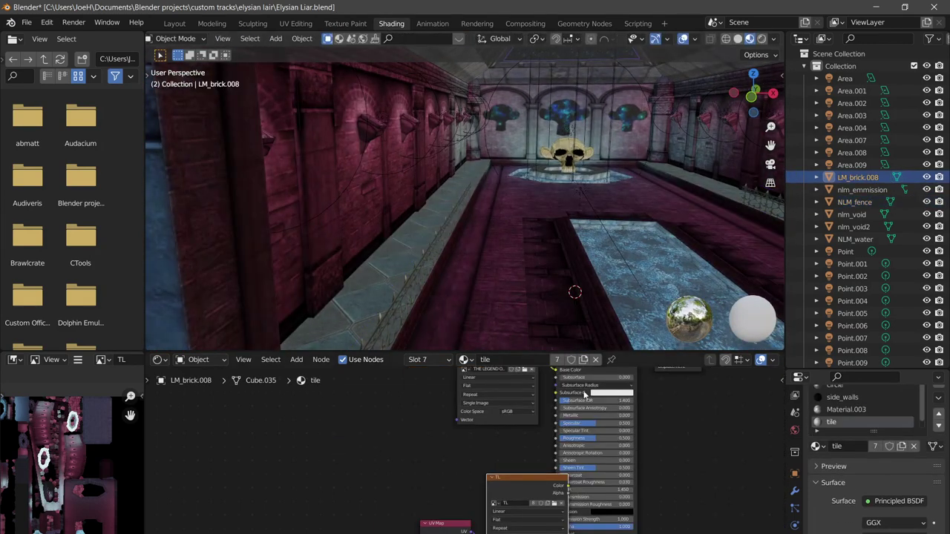
drag(606, 424, 560, 424)
key(shift+grave)
key(d)
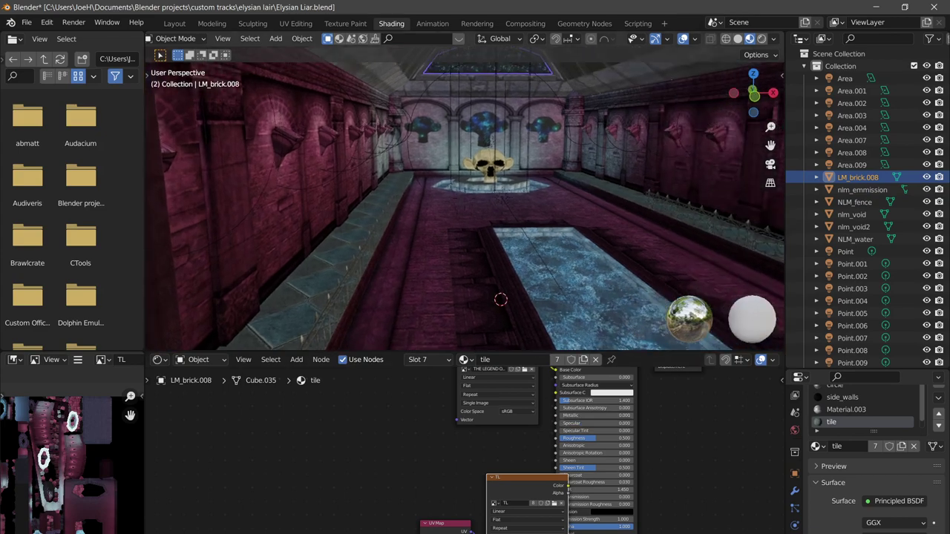
key(d)
mouse_move(465, 199)
middle_down()
mouse_move(470, 223)
mouse_move(459, 193)
mouse_move(464, 199)
middle_up()
scroll(58, 491, down, 3)
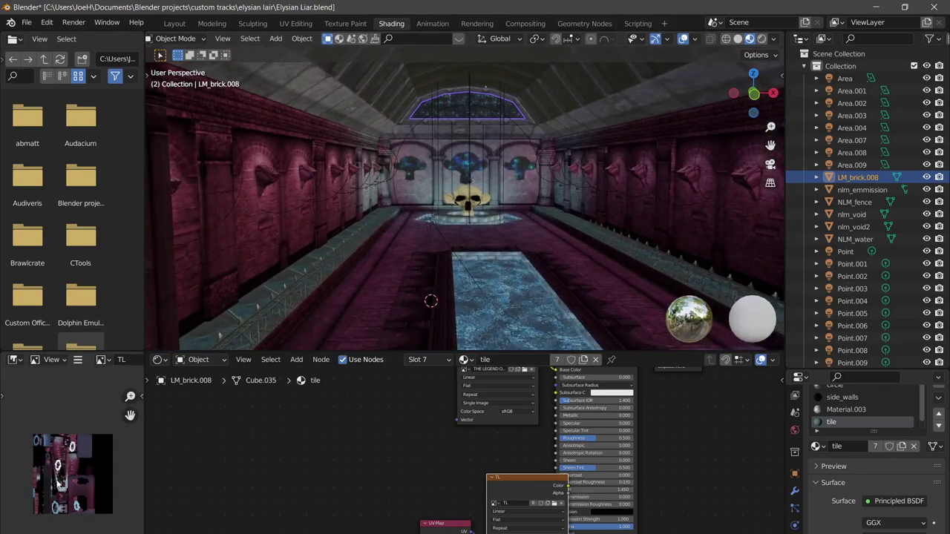
scroll(60, 490, up, 3)
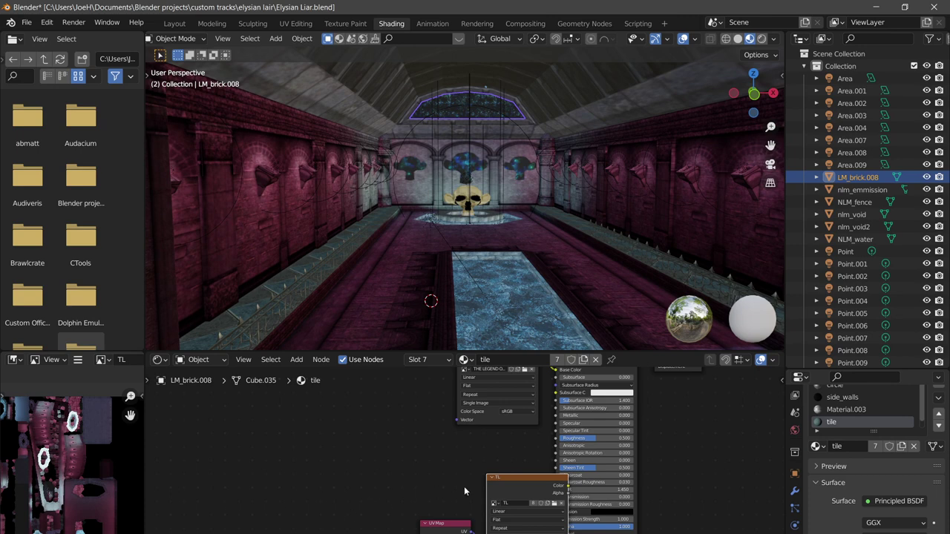
Separate the LM_brick.008 mesh into individual objects by material, and save the file
click(849, 409)
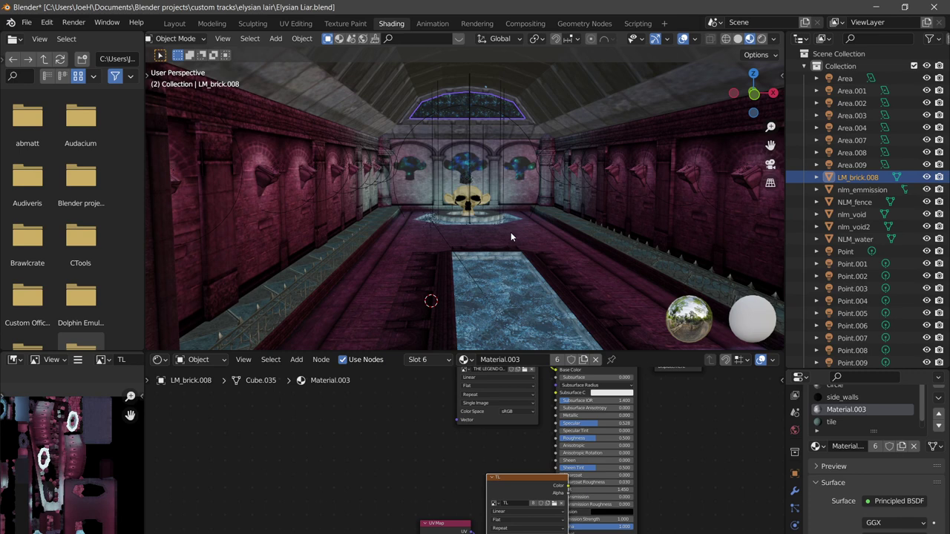
key(Tab)
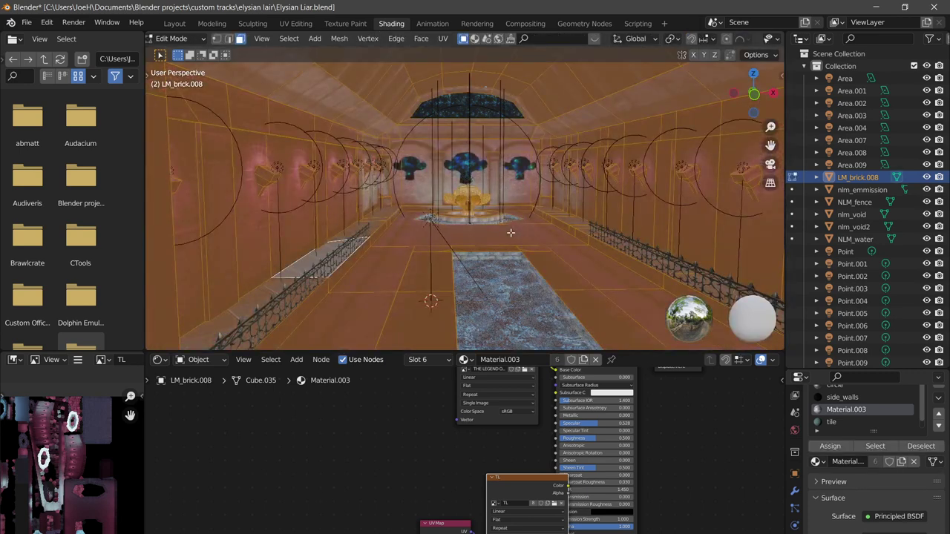
key(p)
click(510, 233)
key(Tab)
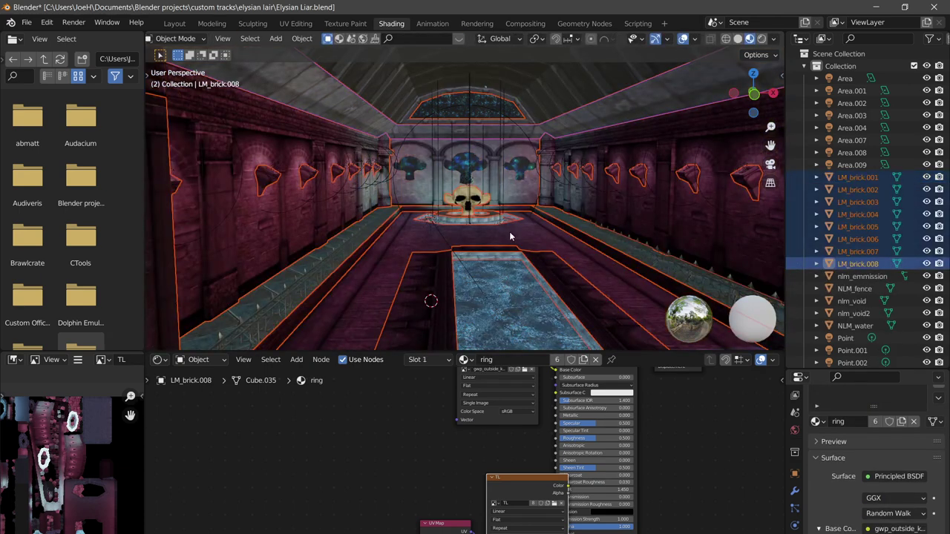
key(Tab)
key(Tab)
key(ctrl+s)
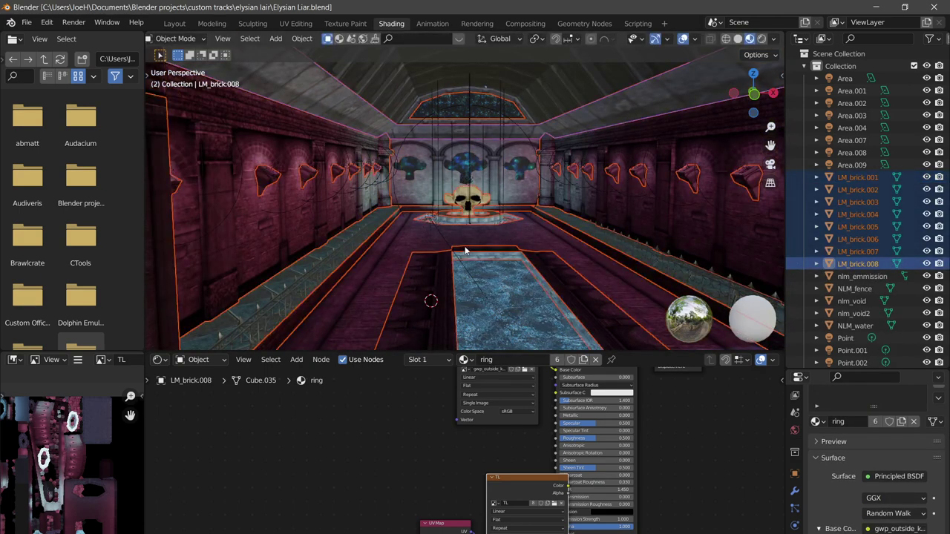
In LM_brick.002's back_wall material, delete the Multiply nodes and link the wall1.png color directly to Base Color
click(857, 189)
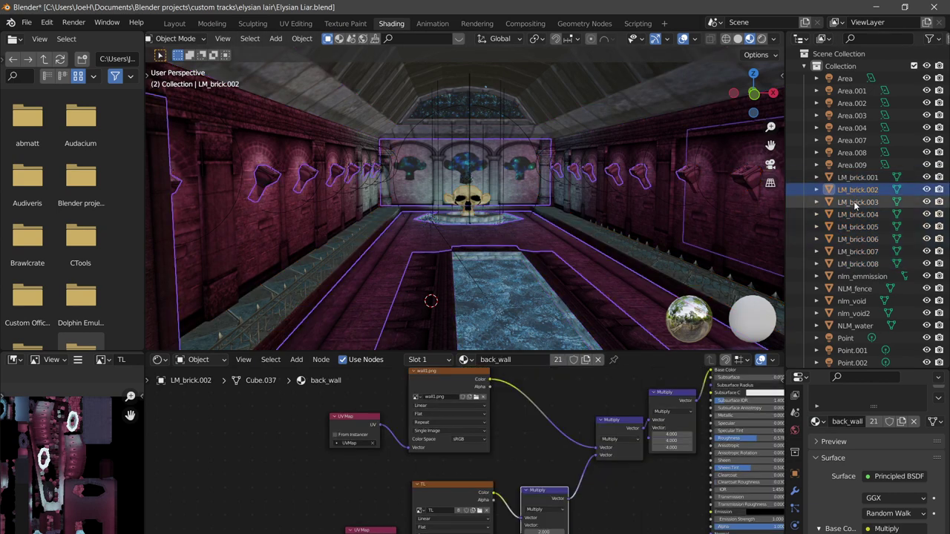
key(Home)
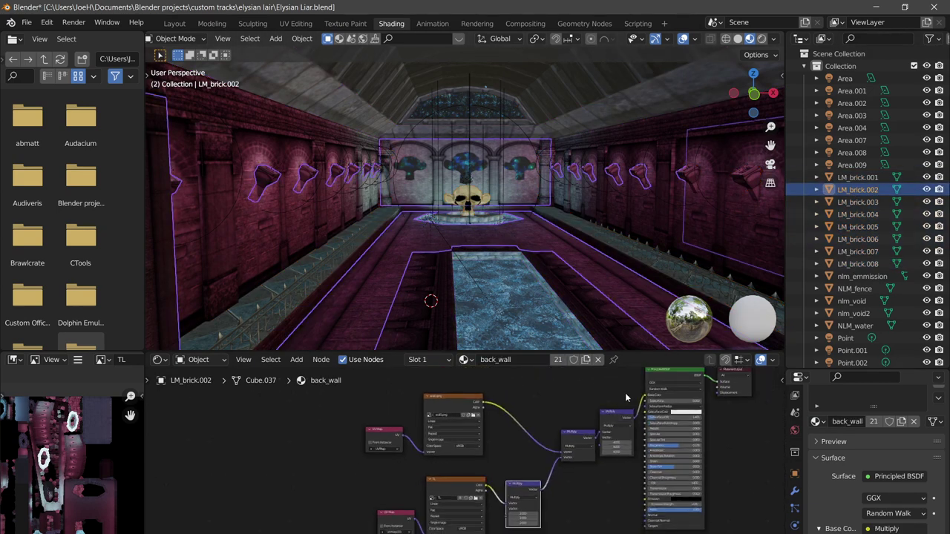
drag(625, 393, 518, 533)
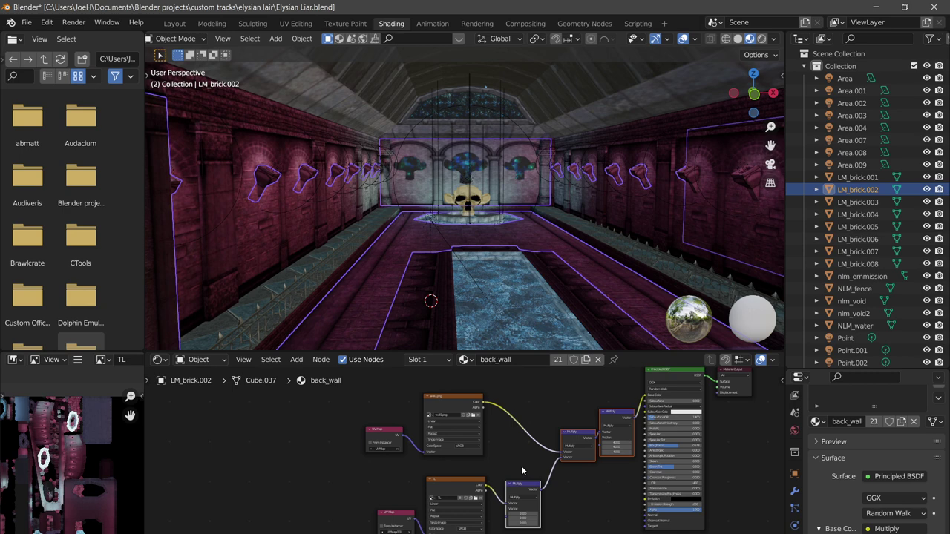
key(x)
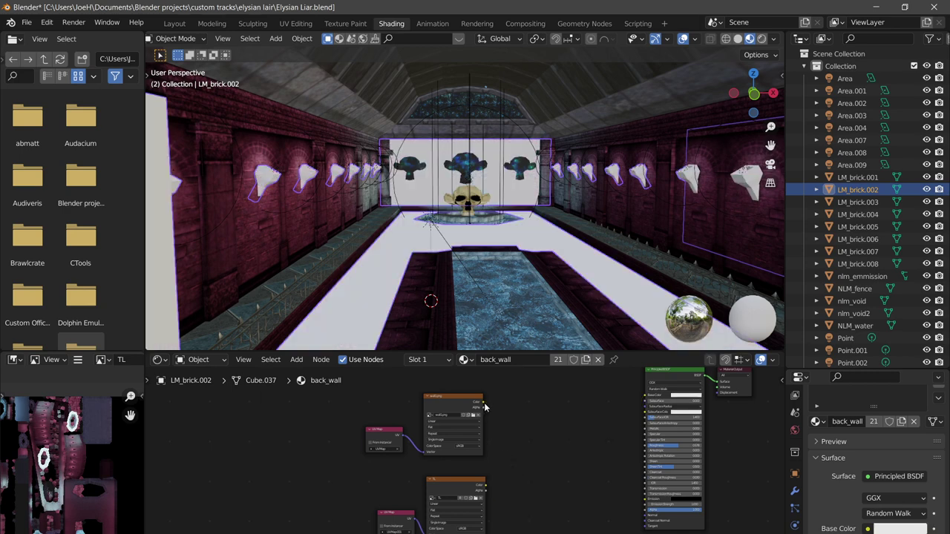
drag(484, 405, 646, 400)
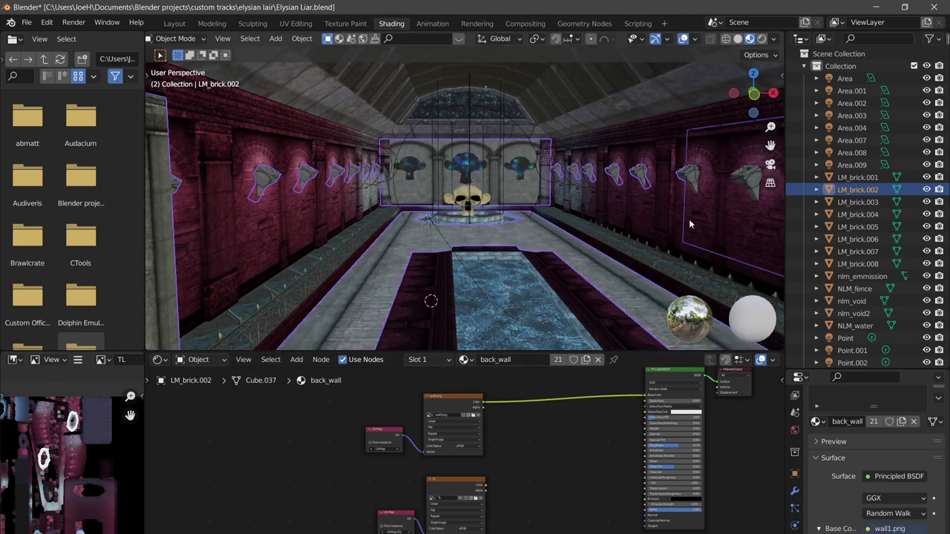
In LM_brick.005's side_walls material, delete the Multiply nodes and link the wall2.png color directly to Base Color
click(855, 205)
scroll(492, 458, down, 3)
middle_drag(492, 458, 529, 484)
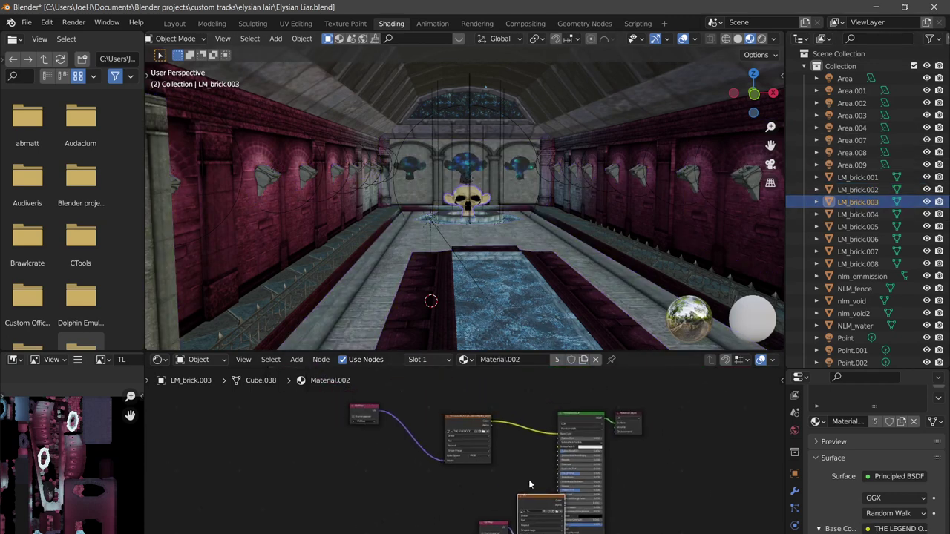
click(853, 215)
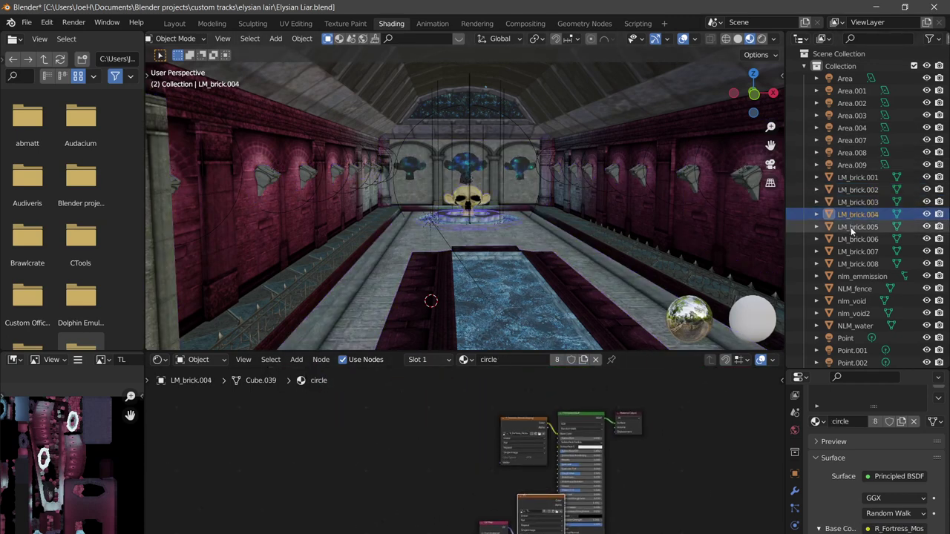
click(854, 227)
drag(565, 429, 492, 533)
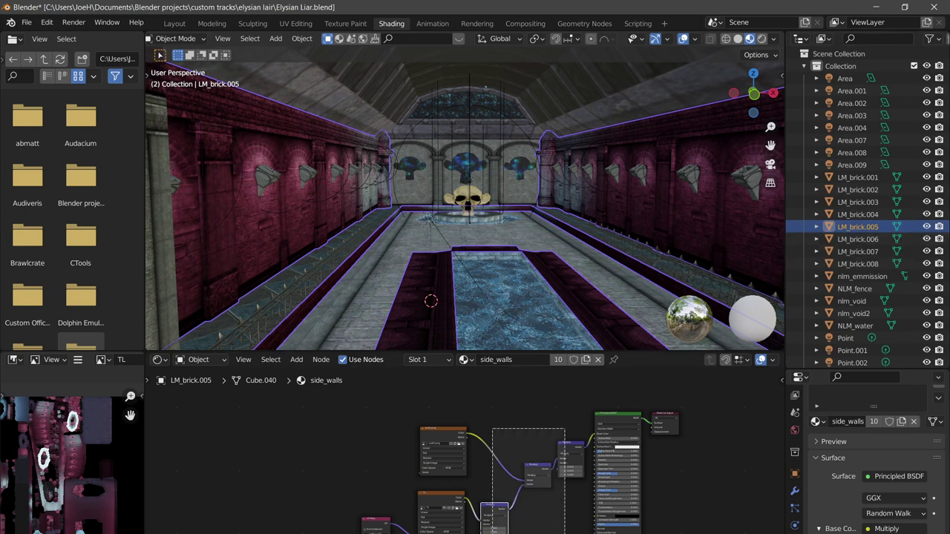
key(x)
click(469, 436)
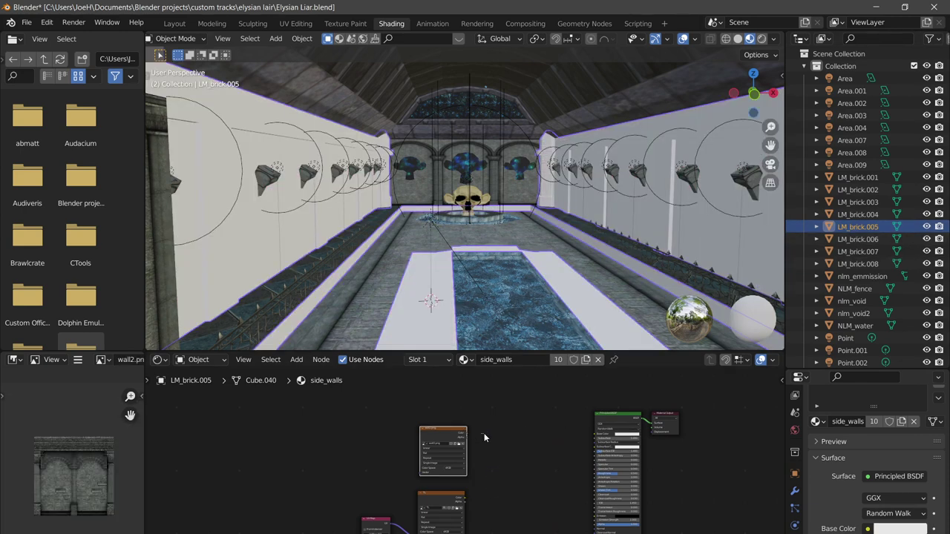
drag(466, 433, 596, 434)
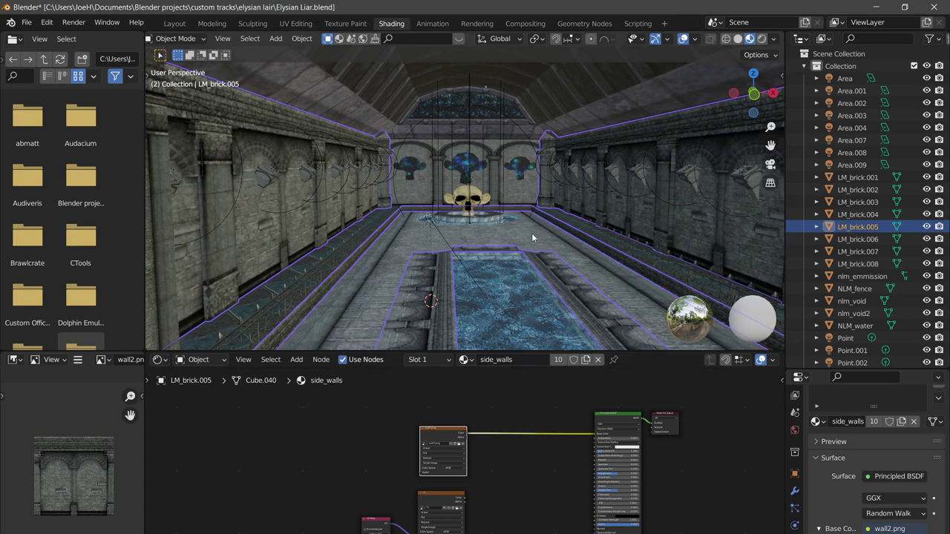
Examine the TL lightmap image up close in the UV Editing workspace, with the mesh out of Edit Mode
click(295, 23)
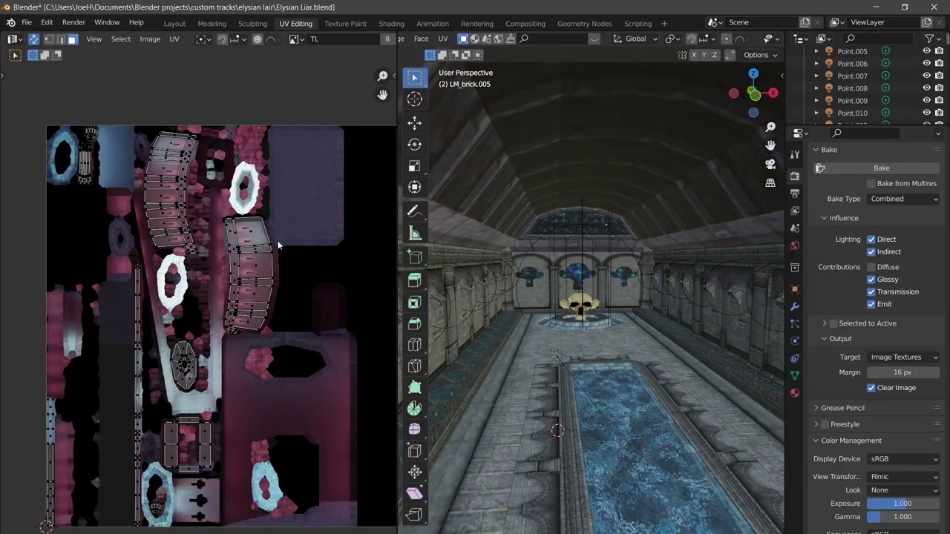
key(Tab)
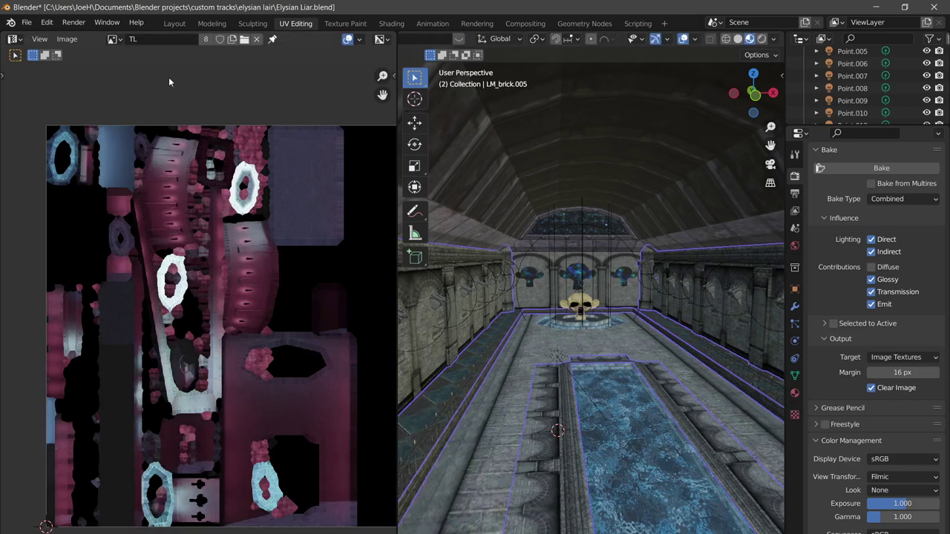
click(67, 39)
scroll(191, 337, up, 6)
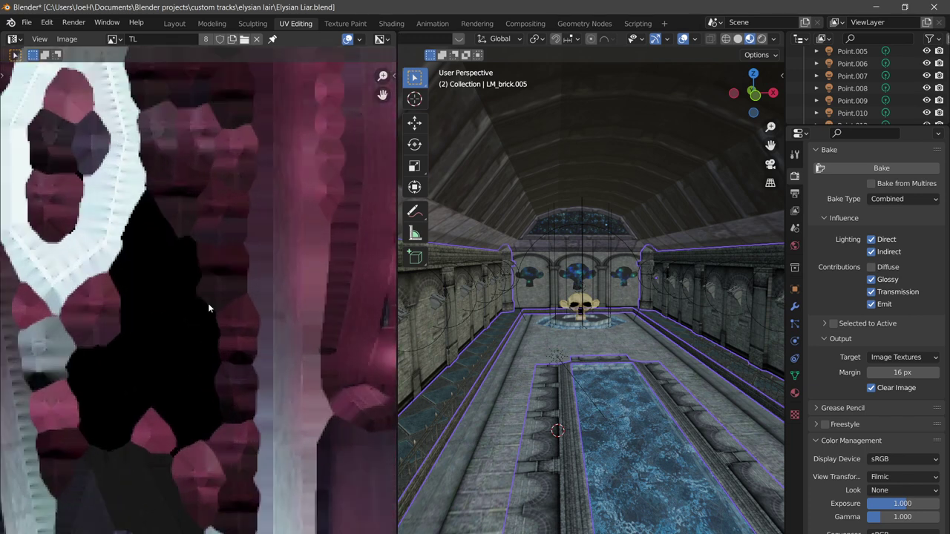
middle_drag(196, 283, 183, 297)
scroll(191, 337, down, 5)
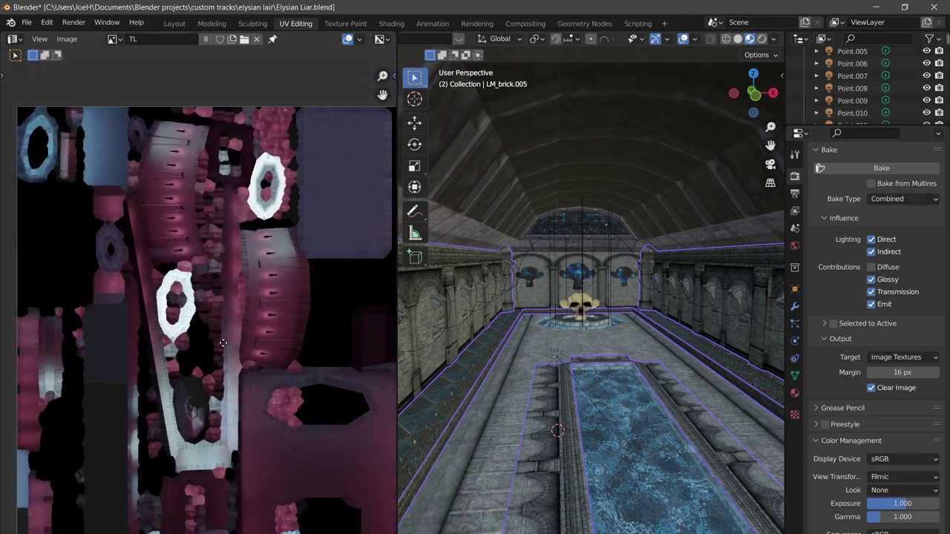
middle_drag(222, 343, 213, 347)
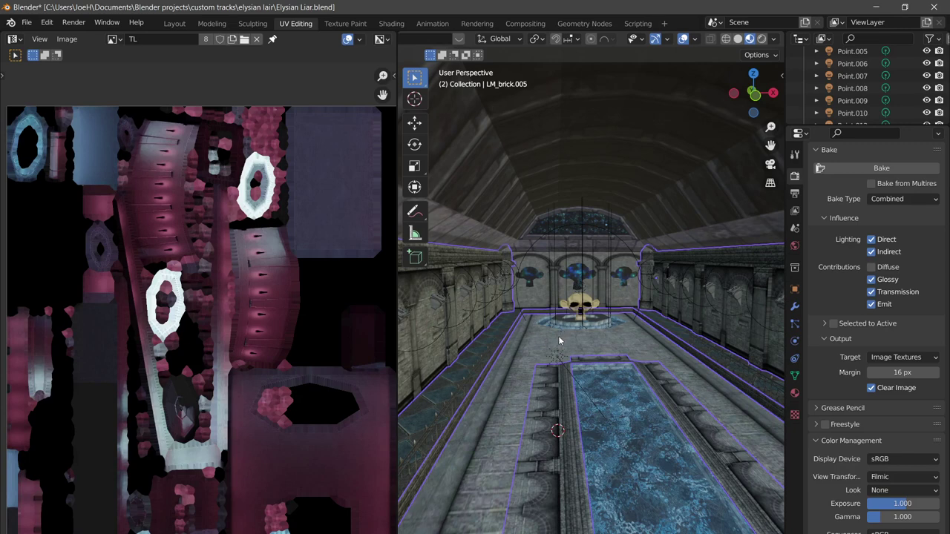
In the Texture Paint workspace, select a side wall panel face of LM_brick.005 and show its material settings
click(355, 25)
mouse_move(579, 345)
middle_down()
mouse_move(581, 295)
mouse_move(661, 298)
mouse_move(648, 305)
mouse_move(651, 298)
middle_up()
scroll(581, 295, up, 4)
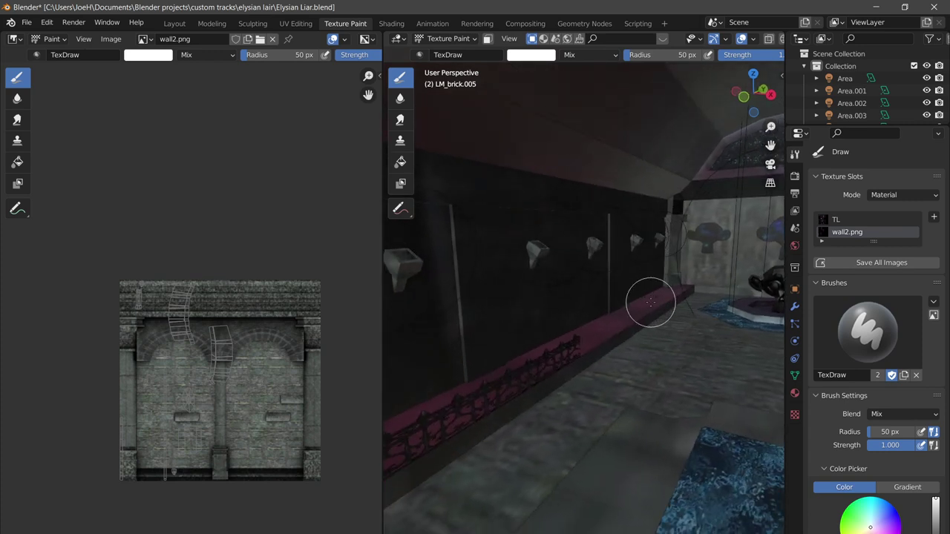
key(Tab)
click(527, 290)
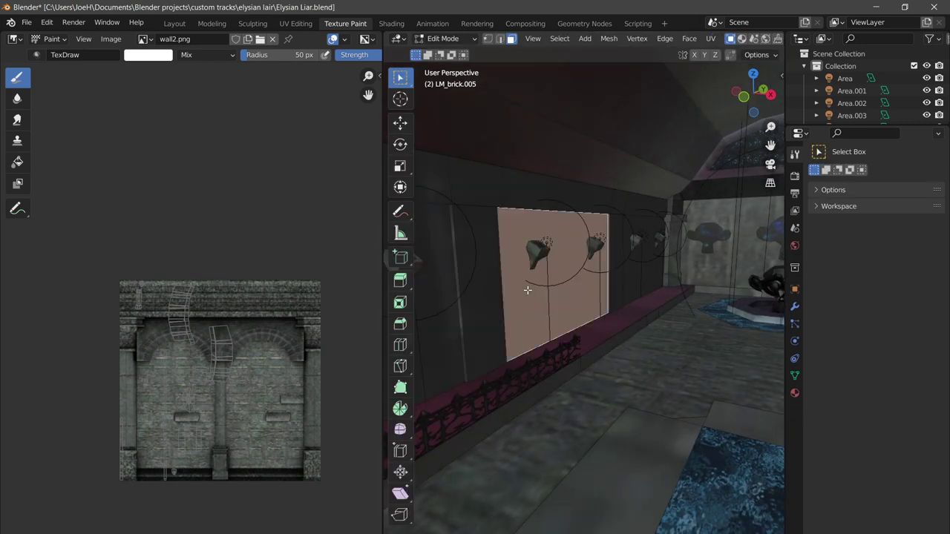
scroll(610, 304, up, 2)
mouse_move(608, 303)
middle_down()
mouse_move(566, 307)
mouse_move(622, 315)
middle_up()
key(Tab)
key(Tab)
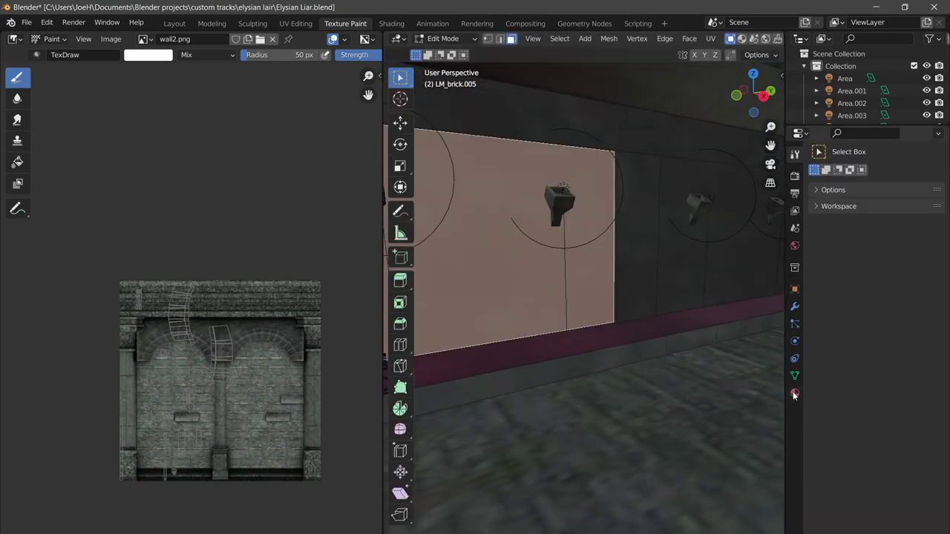
click(794, 394)
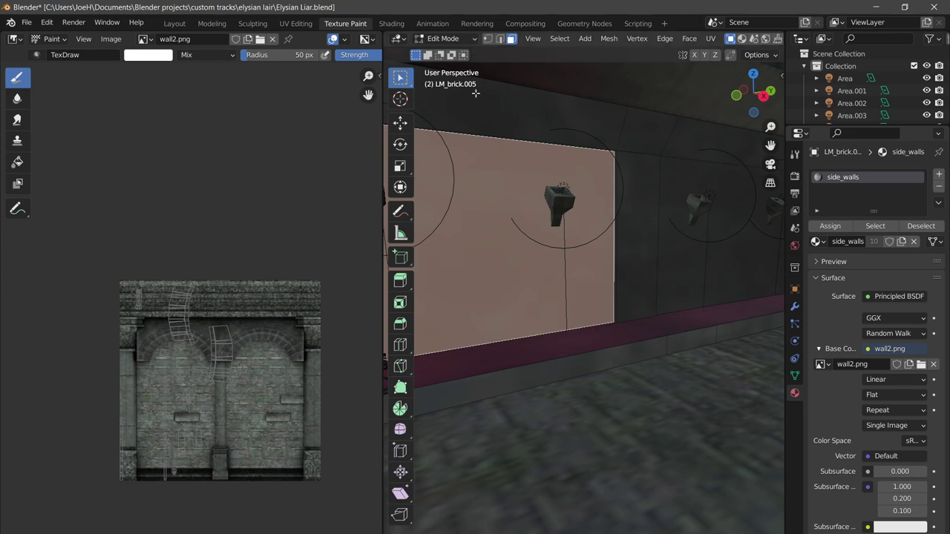
Check the side_walls nodes and wall texture in the Shading workspace, and return to wall2.png in the Texture Paint workspace
click(389, 24)
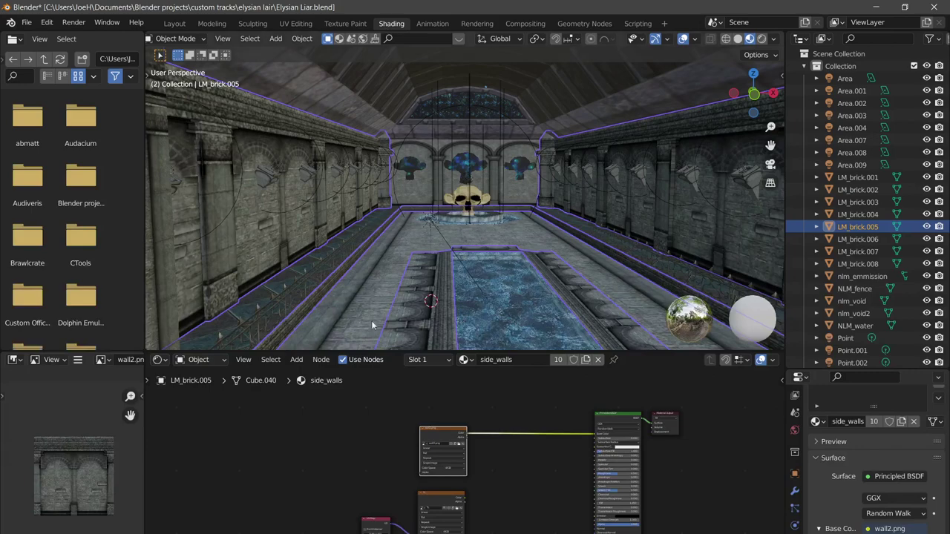
middle_drag(385, 445, 399, 428)
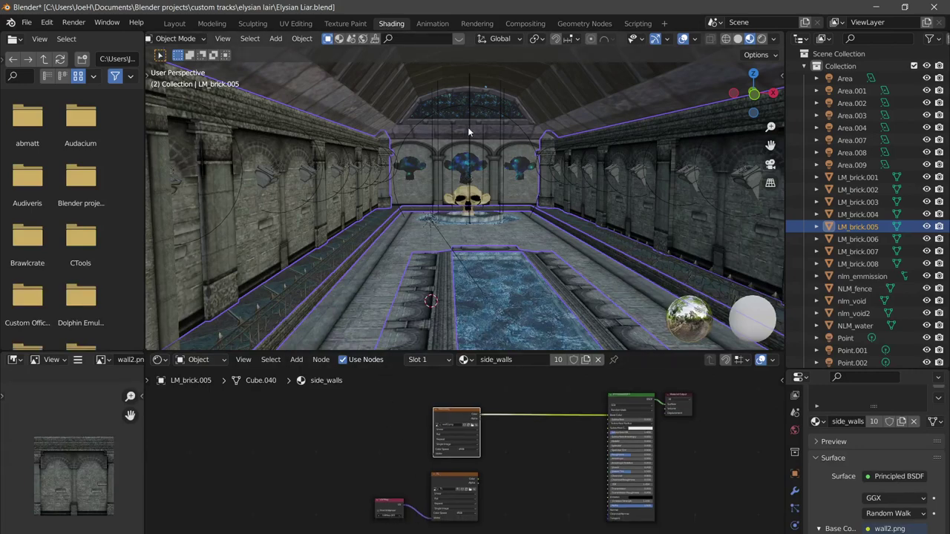
middle_drag(468, 132, 431, 119)
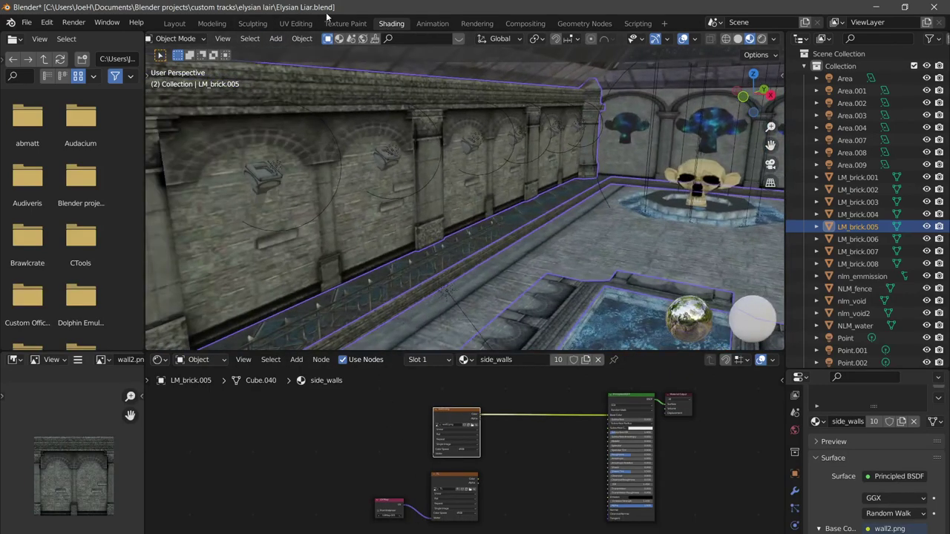
click(338, 24)
middle_drag(265, 343, 280, 331)
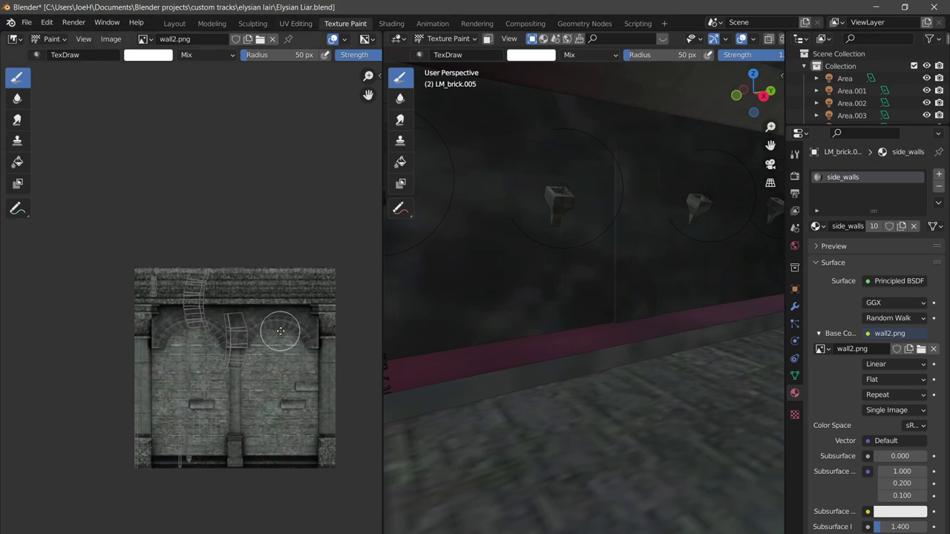
Examine wall2.png up close, and display the TL lightmap image in its place
scroll(285, 325, up, 6)
scroll(186, 187, down, 4)
middle_drag(197, 219, 201, 250)
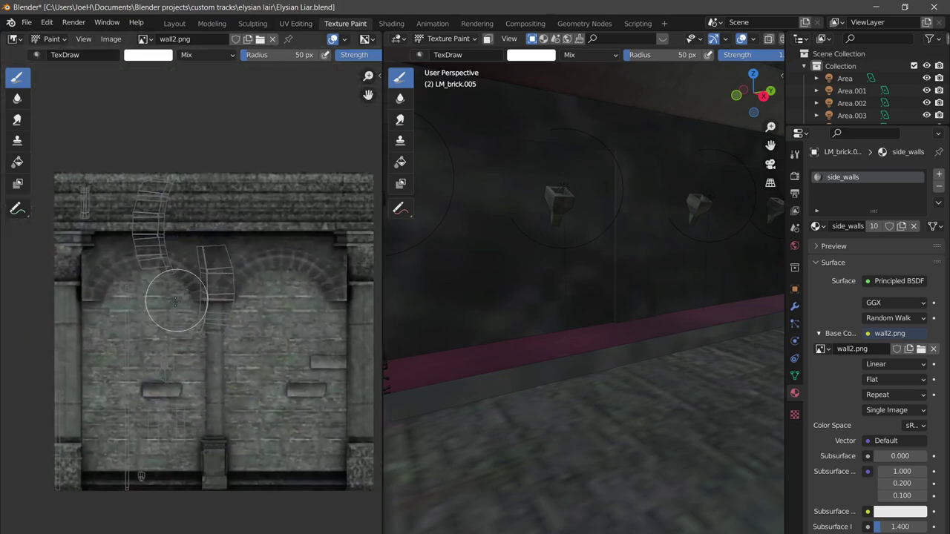
click(143, 39)
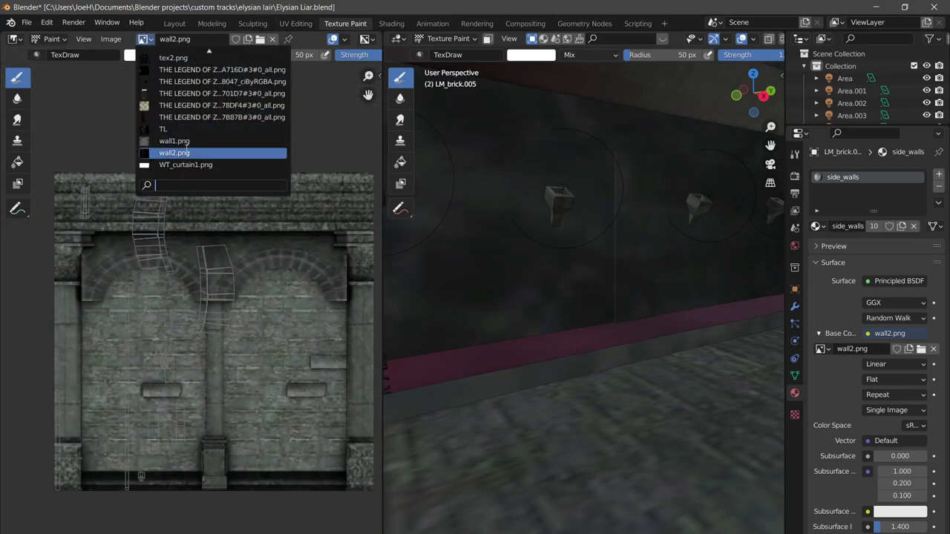
click(164, 129)
scroll(212, 309, down, 3)
scroll(215, 284, up, 3)
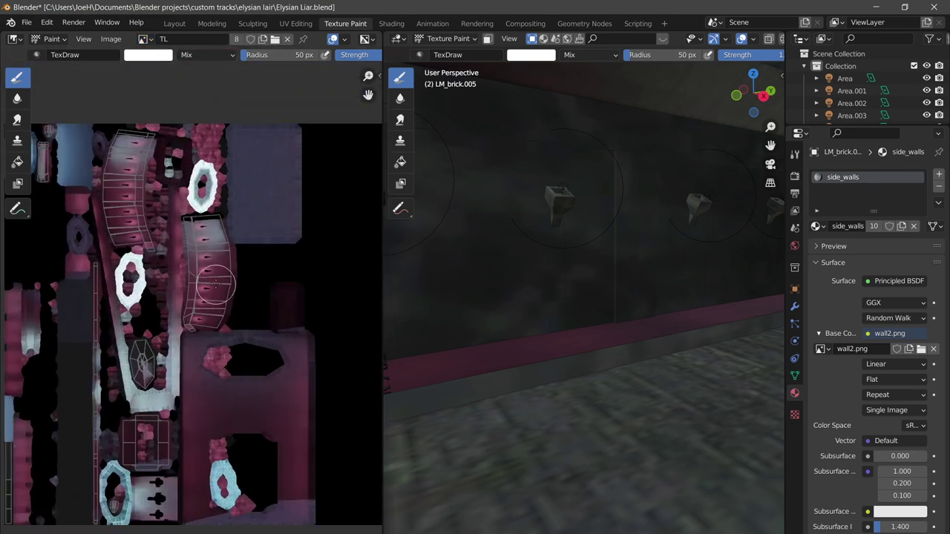
Paint a white test stroke down the curved UV island on the TL image and check the corridor in the 3D view
scroll(215, 284, up, 1)
mouse_move(228, 229)
mouse_down()
mouse_move(212, 263)
mouse_move(212, 251)
mouse_move(209, 334)
mouse_up()
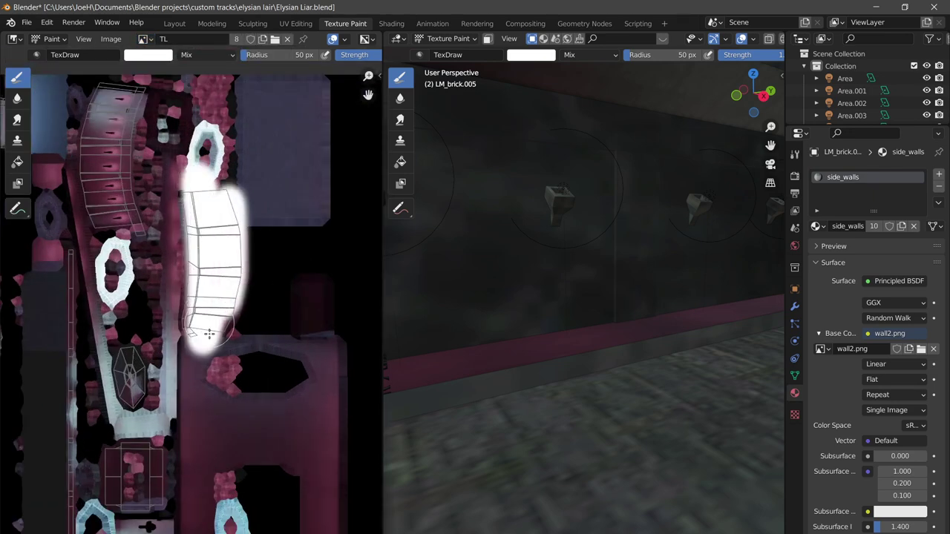
scroll(530, 250, down, 8)
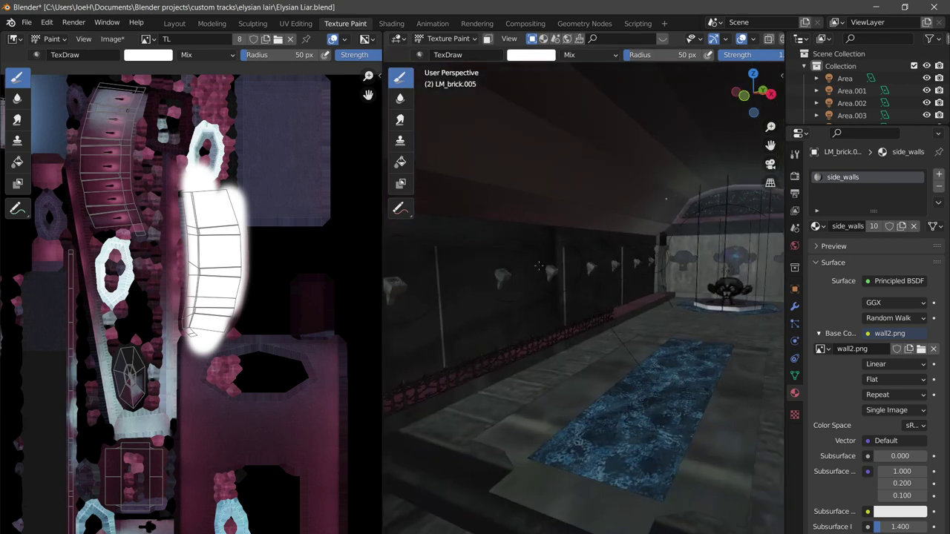
middle_drag(539, 265, 506, 288)
Show the list of UV maps in LM_brick.005's mesh data
click(794, 375)
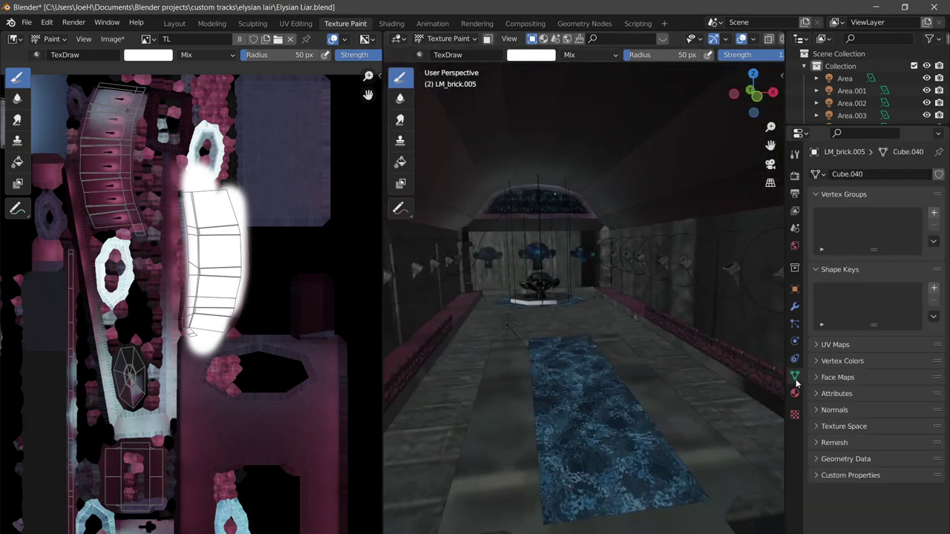
click(847, 346)
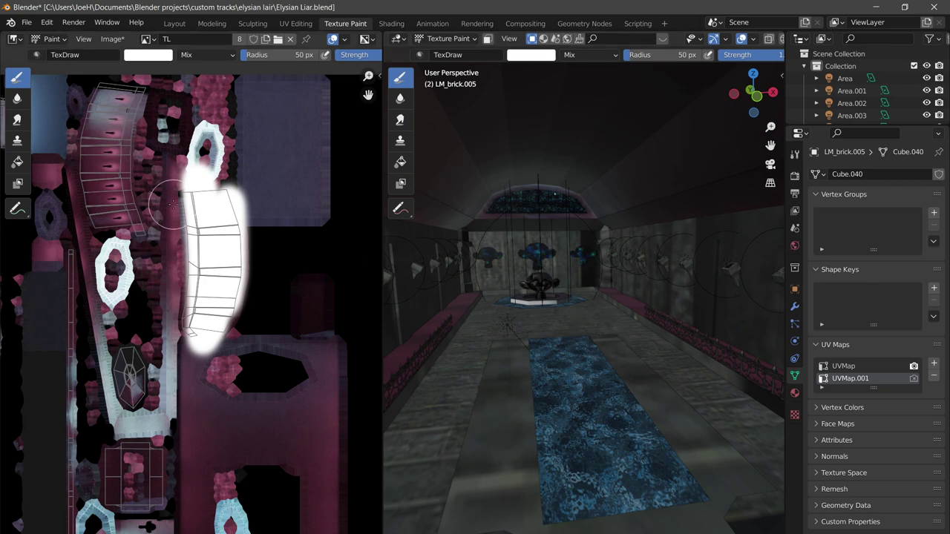
Undo the white stroke on the TL image, and try another short stroke there before undoing it too
key(ctrl+z)
mouse_move(186, 210)
mouse_down()
mouse_move(222, 297)
mouse_move(186, 245)
mouse_up()
key(ctrl+z)
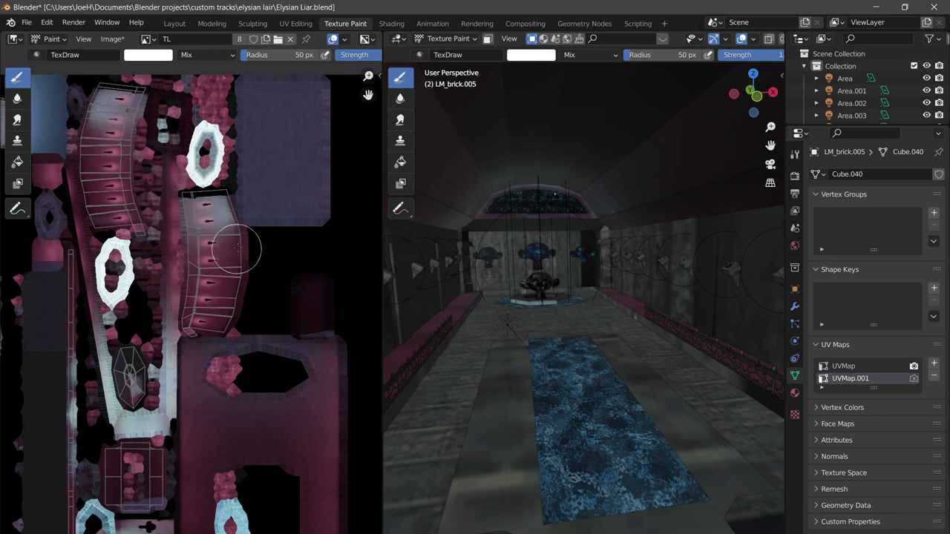
Paint white test strokes across the whole TL image, check them on the corridor surfaces, and undo them
scroll(237, 249, down, 6)
mouse_move(228, 281)
mouse_down()
mouse_move(192, 261)
mouse_move(270, 319)
mouse_move(215, 301)
mouse_move(193, 271)
mouse_move(197, 368)
mouse_move(245, 326)
mouse_up()
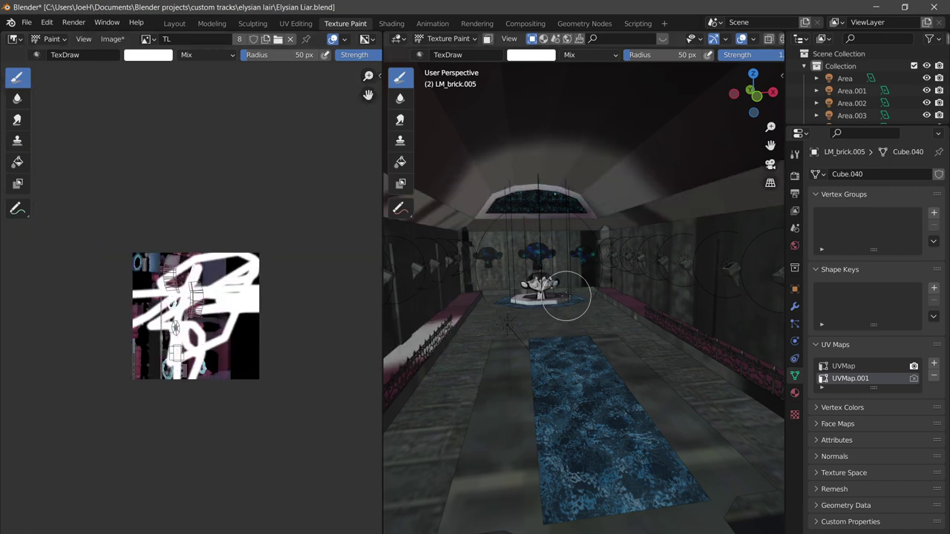
mouse_move(566, 297)
middle_down()
mouse_move(556, 318)
mouse_move(570, 337)
mouse_move(626, 290)
middle_up()
scroll(556, 318, up, 1)
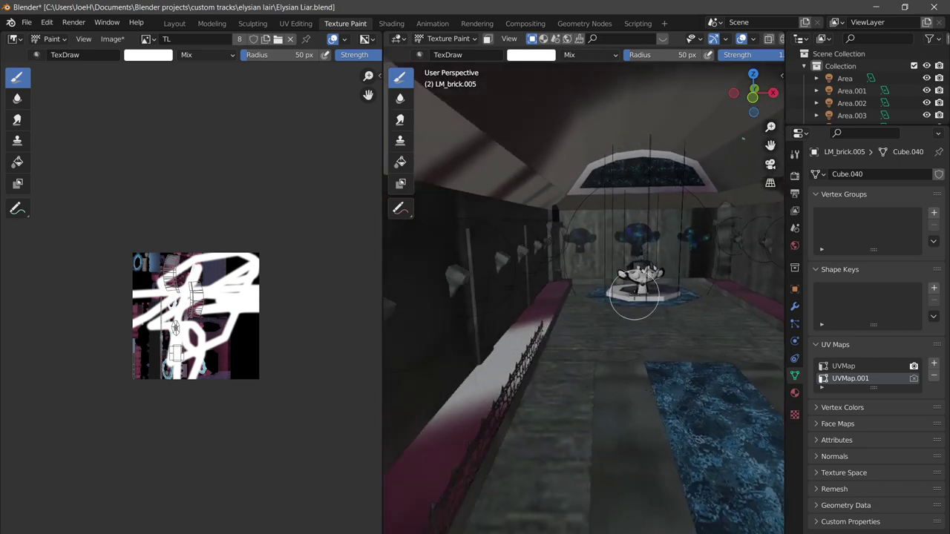
key(ctrl+z)
Paint white test strokes directly on the model around the corridor's far end, and undo them
drag(715, 260, 619, 295)
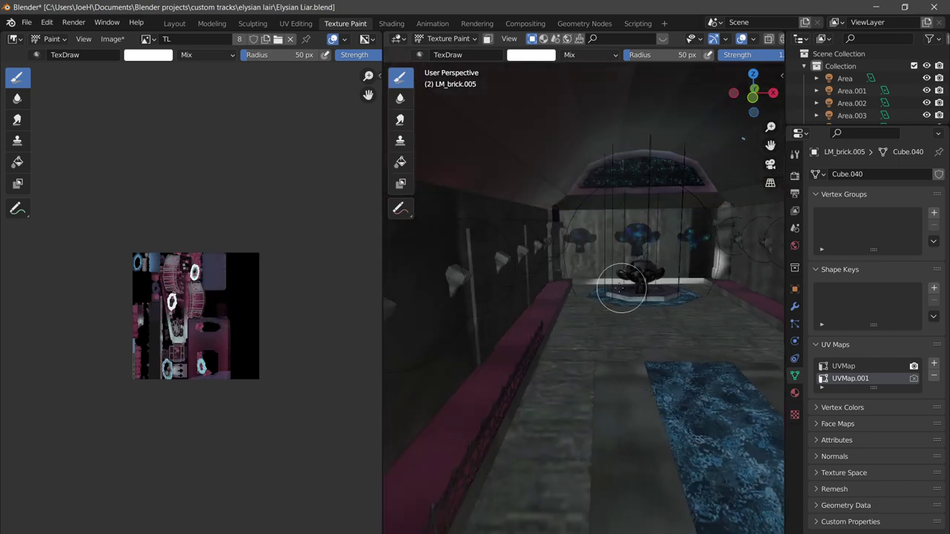
mouse_move(716, 225)
mouse_down()
mouse_move(727, 278)
mouse_move(720, 252)
mouse_up()
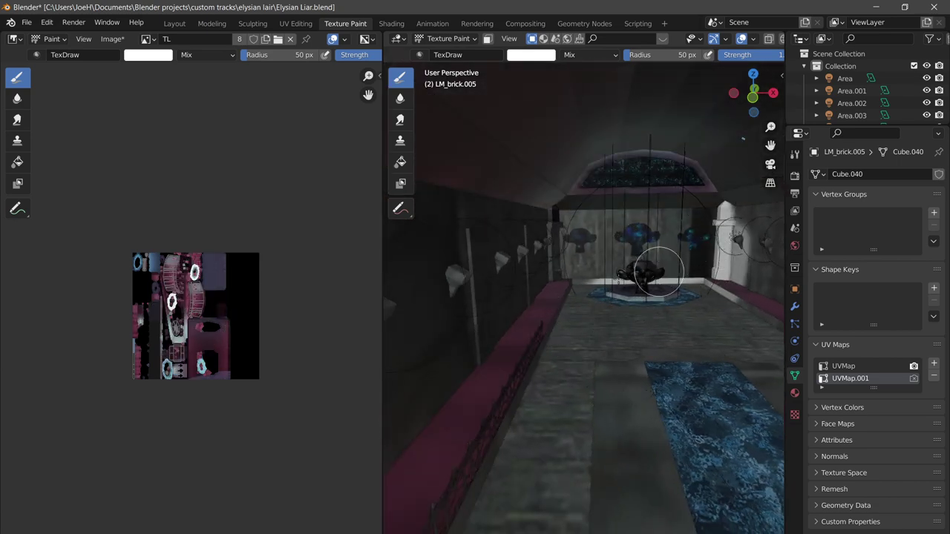
key(ctrl+z)
Switch LM_brick.005 from Texture Paint to Object Mode
key(Tab)
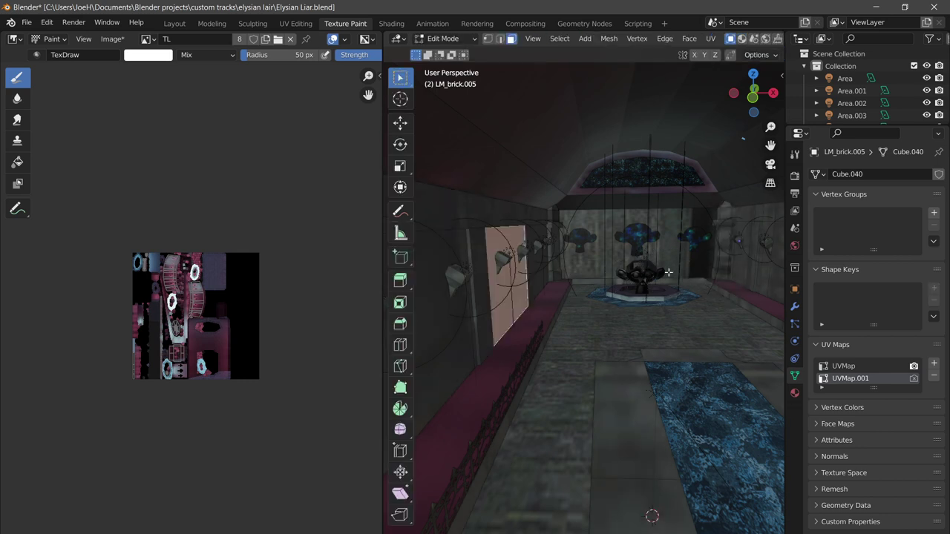
key(Tab)
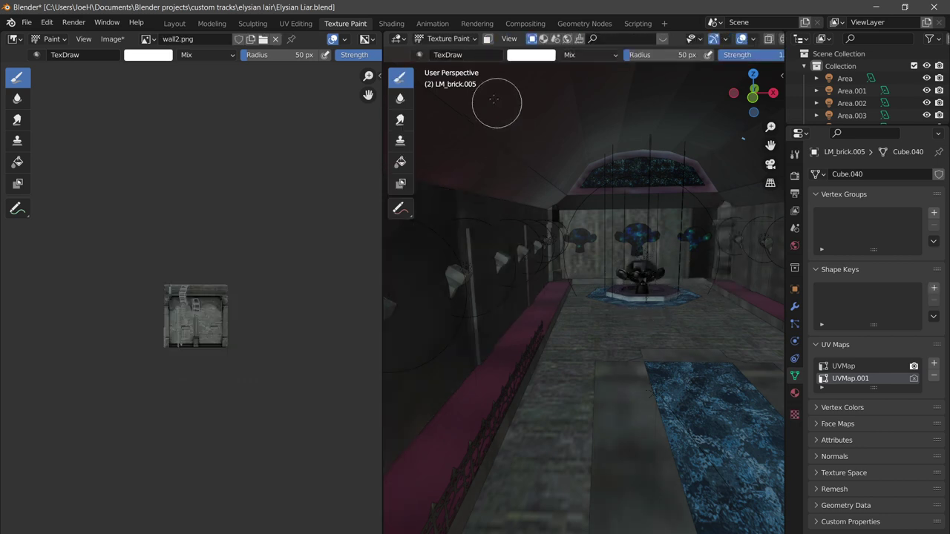
click(466, 40)
click(451, 53)
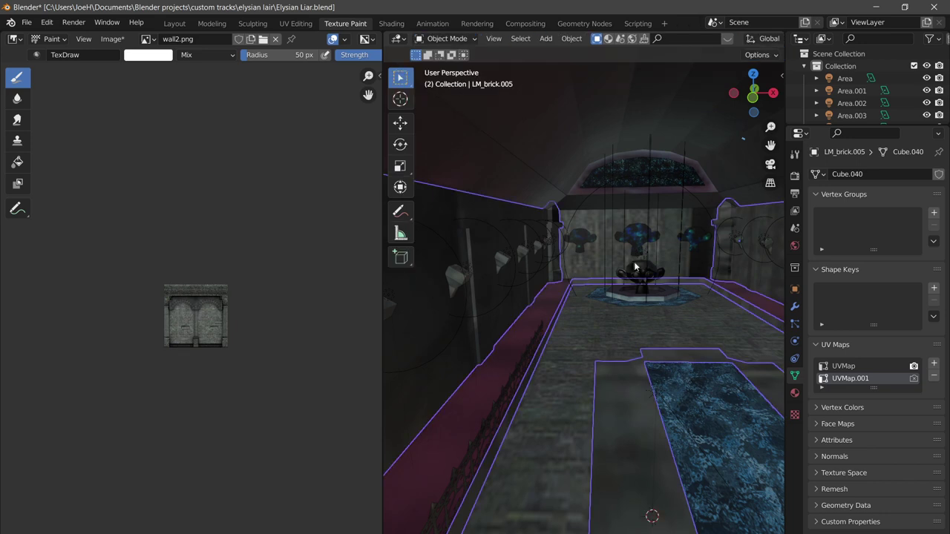
key(a)
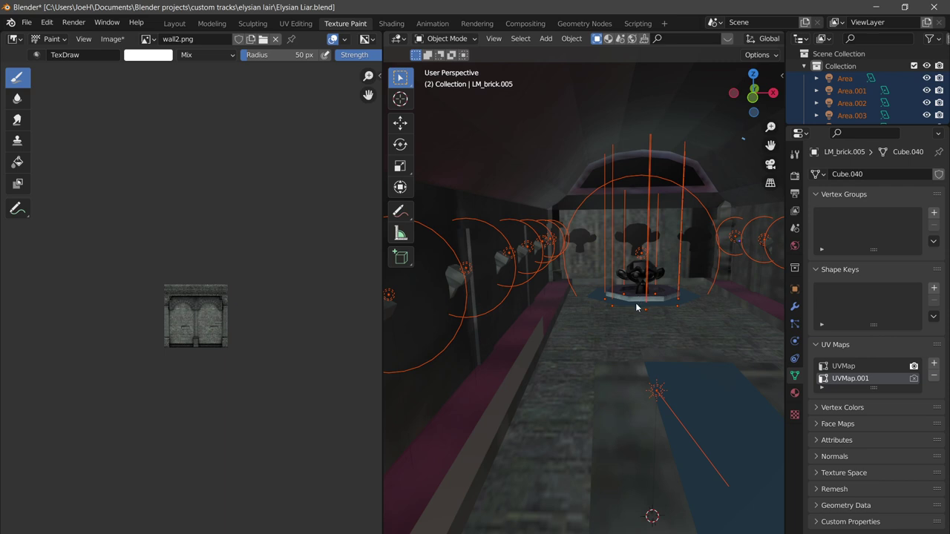
key(Tab)
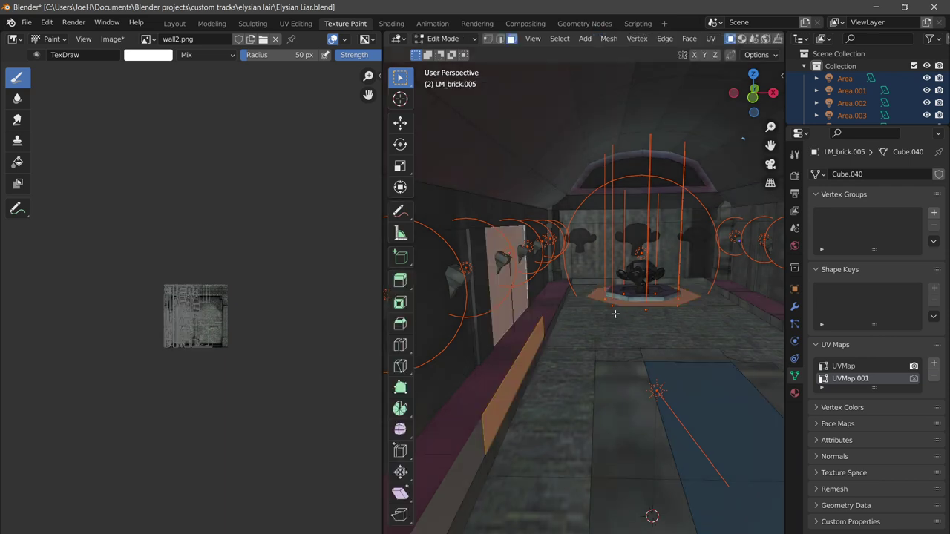
key(Tab)
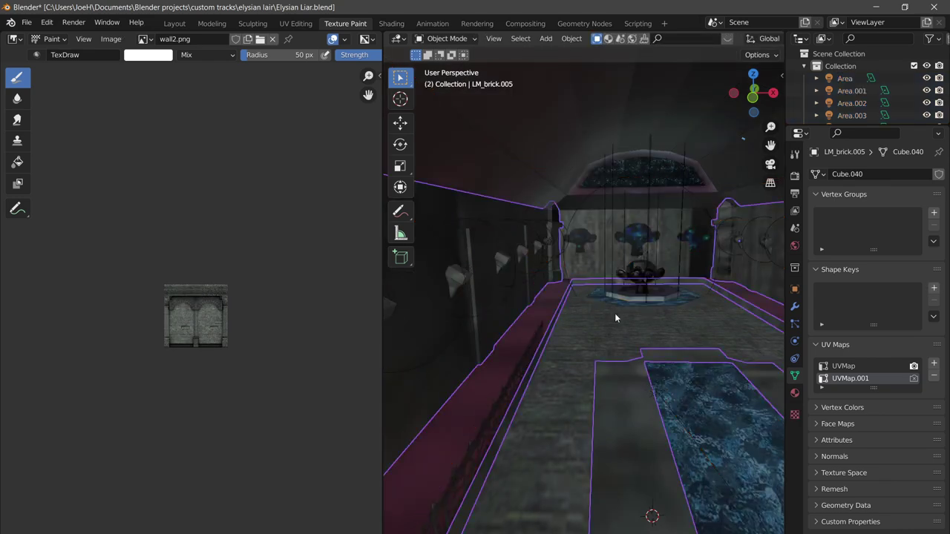
Join the meshes LM_brick.001 through LM_brick.008 into one object, with LM_brick.008 as the active object
scroll(846, 104, down, 10)
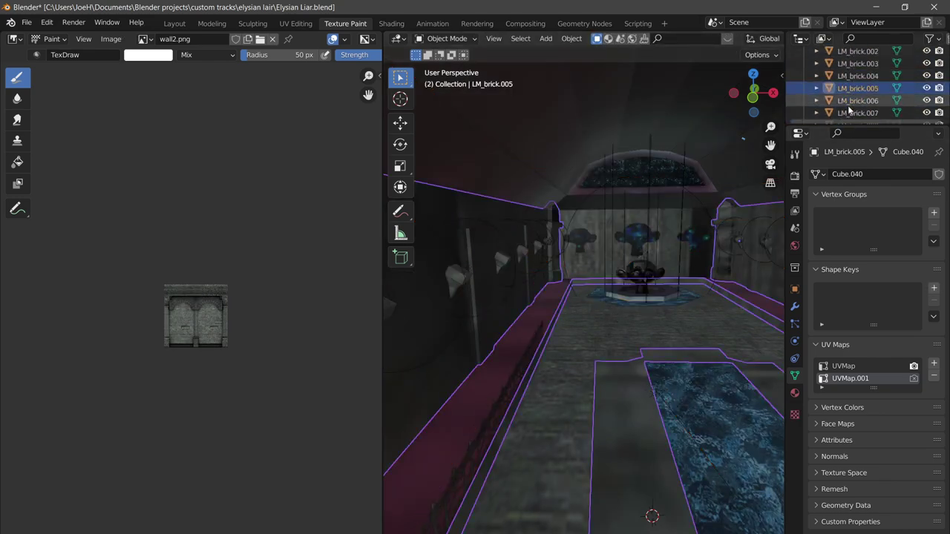
scroll(855, 119, down, 1)
click(854, 107)
scroll(858, 95, up, 3)
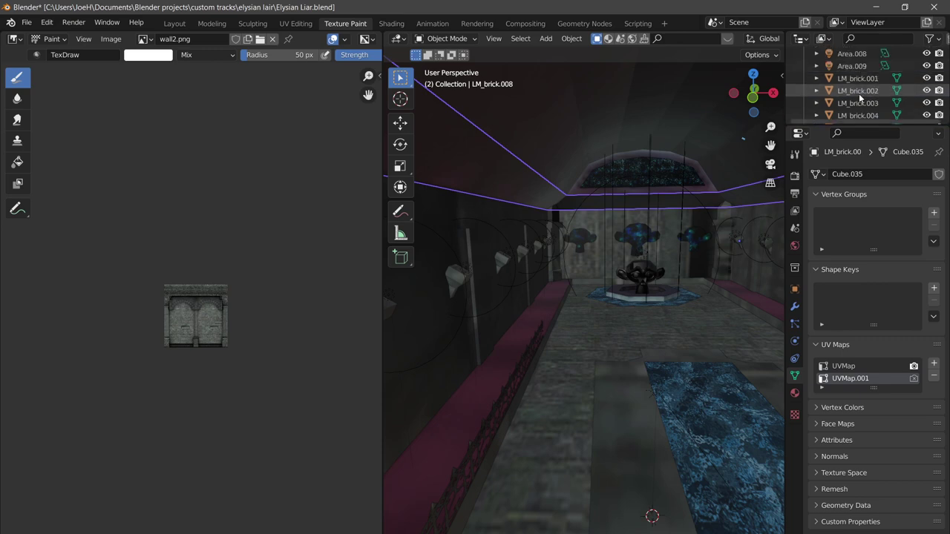
shift+click(853, 78)
key(ctrl+j)
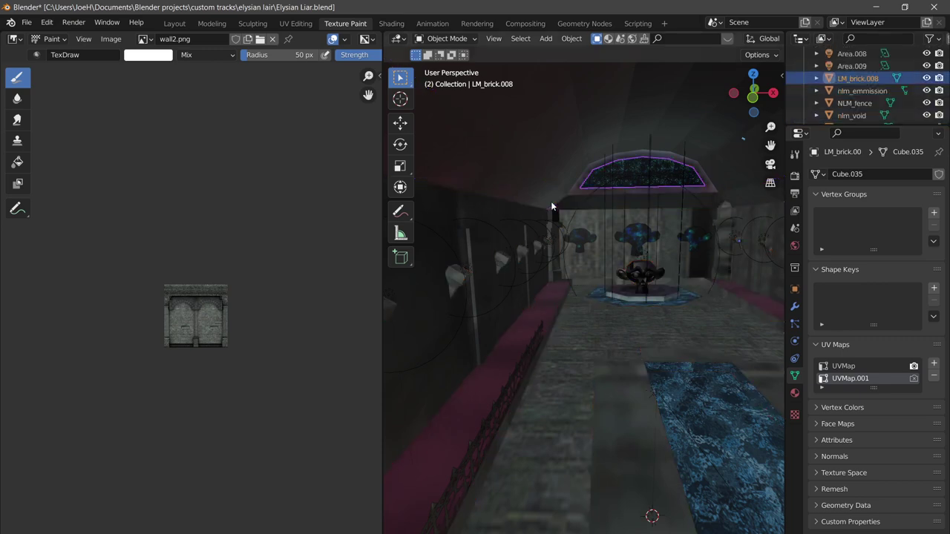
Select all faces of LM_brick.008 in Edit Mode and examine their UV layout over wall2.png
scroll(547, 211, up, 2)
scroll(622, 241, down, 2)
key(Tab)
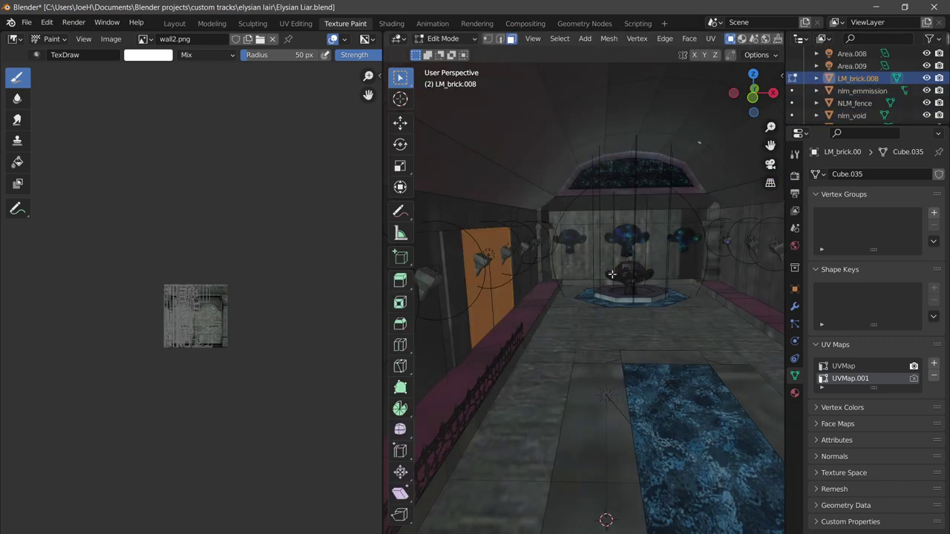
key(a)
scroll(233, 305, up, 10)
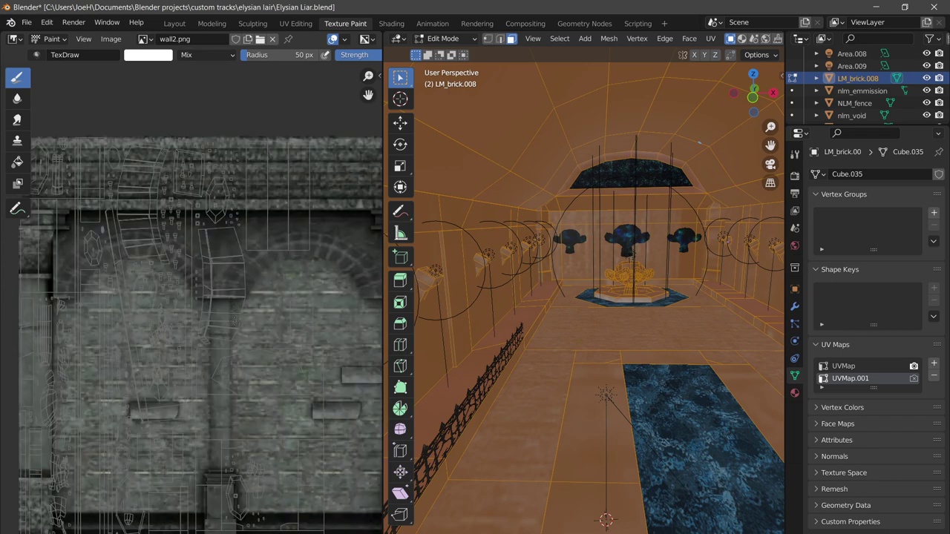
Back in Object Mode, paint white test strokes on wall2.png, check the side walls, and undo the strokes
key(Tab)
mouse_move(161, 175)
mouse_down()
mouse_move(138, 202)
mouse_move(238, 220)
mouse_move(274, 407)
mouse_up()
scroll(696, 326, down, 6)
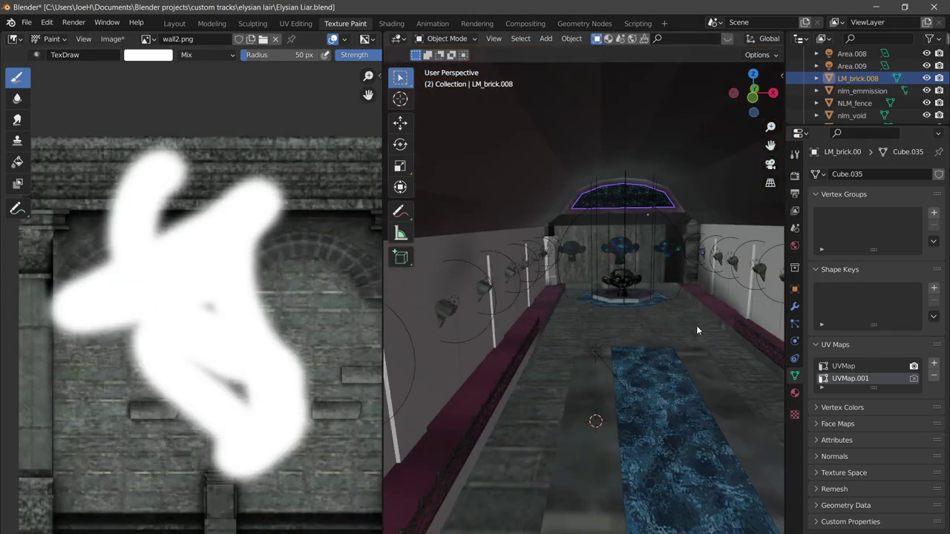
middle_drag(673, 308, 664, 323)
key(ctrl+z)
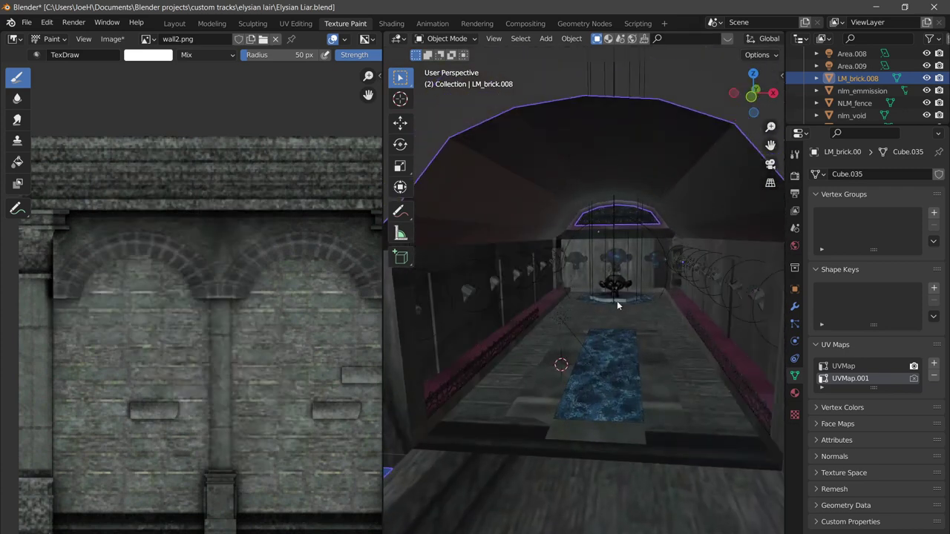
Clear the object selection and put LM_brick.008 into Texture Paint mode
mouse_move(612, 284)
mouse_down()
mouse_move(570, 257)
mouse_move(608, 238)
mouse_move(596, 234)
mouse_move(594, 200)
mouse_up()
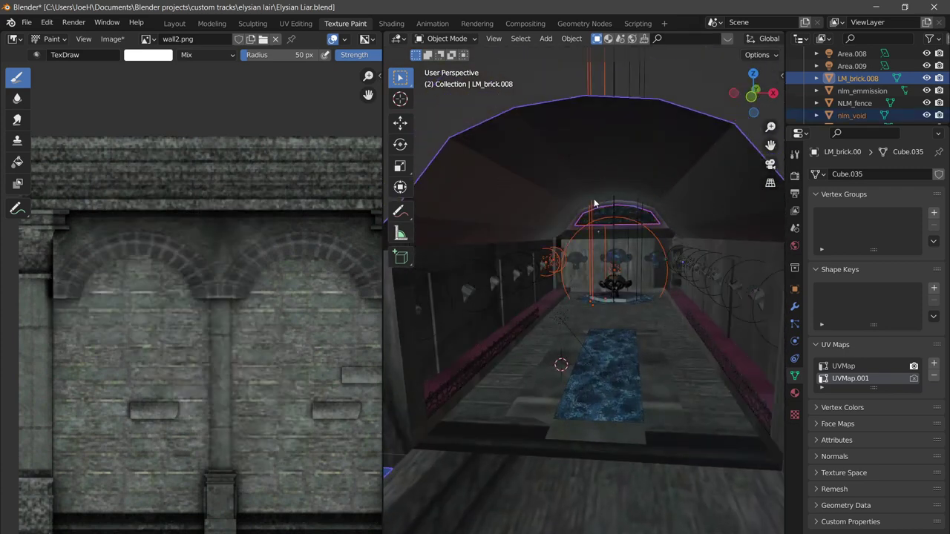
click(550, 93)
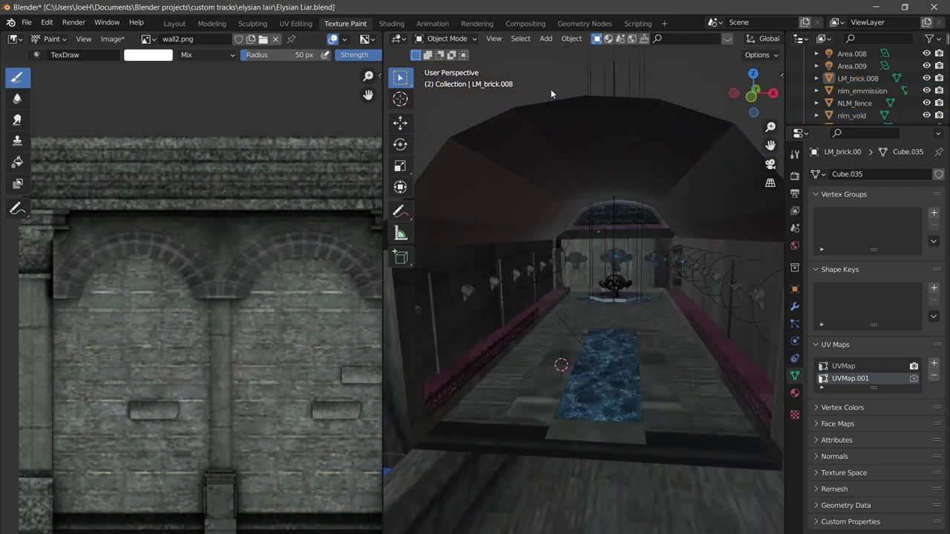
click(454, 39)
click(461, 119)
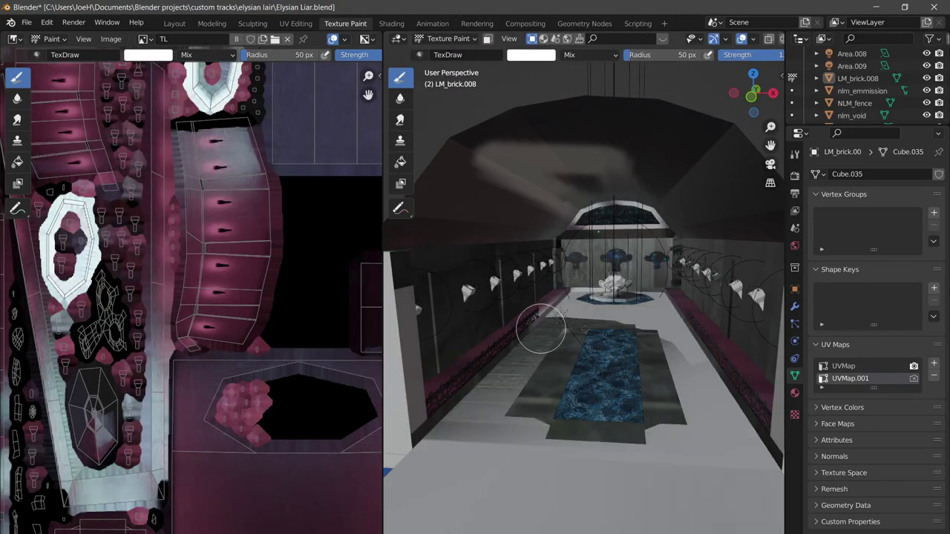
Paint white test strokes over the corridor surfaces in the 3D view, undo them, and inspect the full TL lightmap
drag(585, 330, 438, 400)
scroll(167, 240, down, 4)
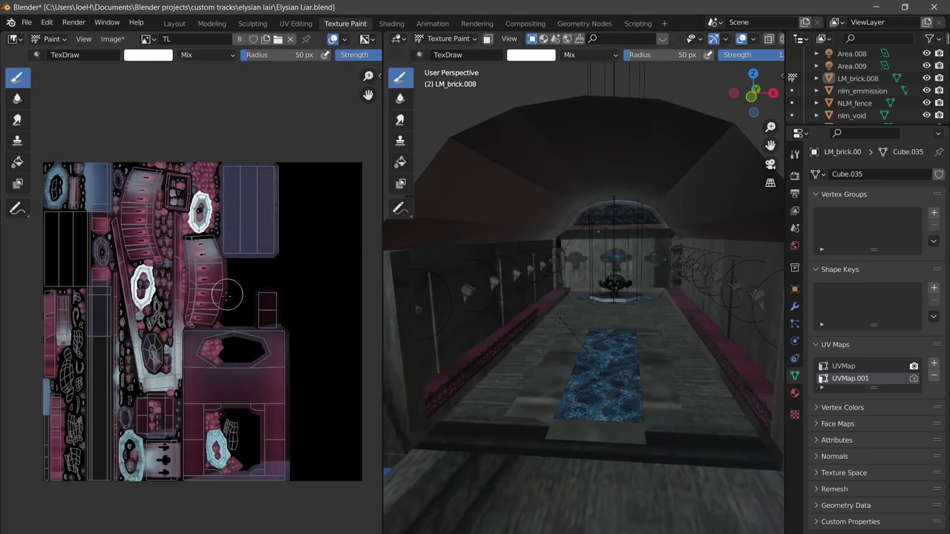
middle_drag(188, 304, 210, 299)
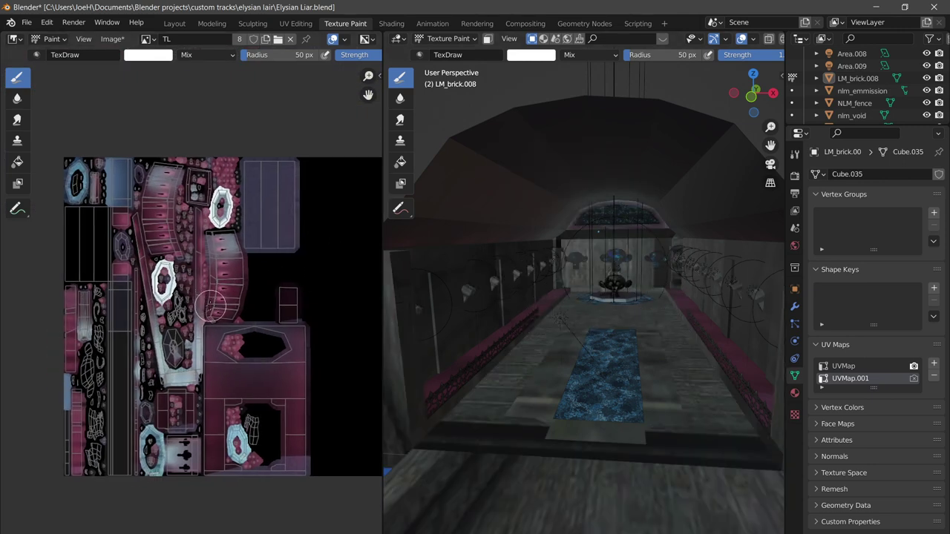
mouse_move(590, 329)
shift+middle_down()
mouse_move(604, 312)
mouse_move(587, 323)
shift+middle_up()
scroll(604, 313, up, 2)
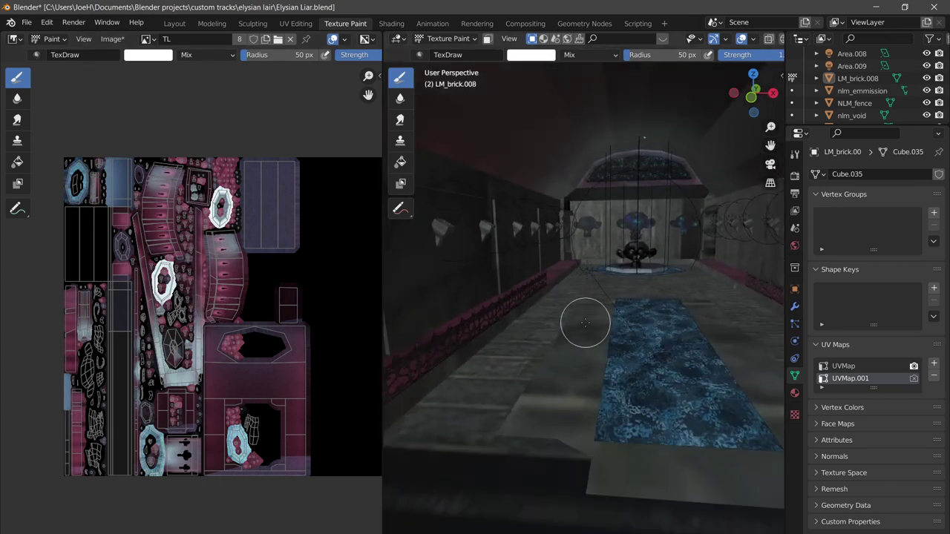
Leave Texture Paint mode and select the floor face beside the blue floor panel of LM_brick.008 in Edit Mode
click(463, 42)
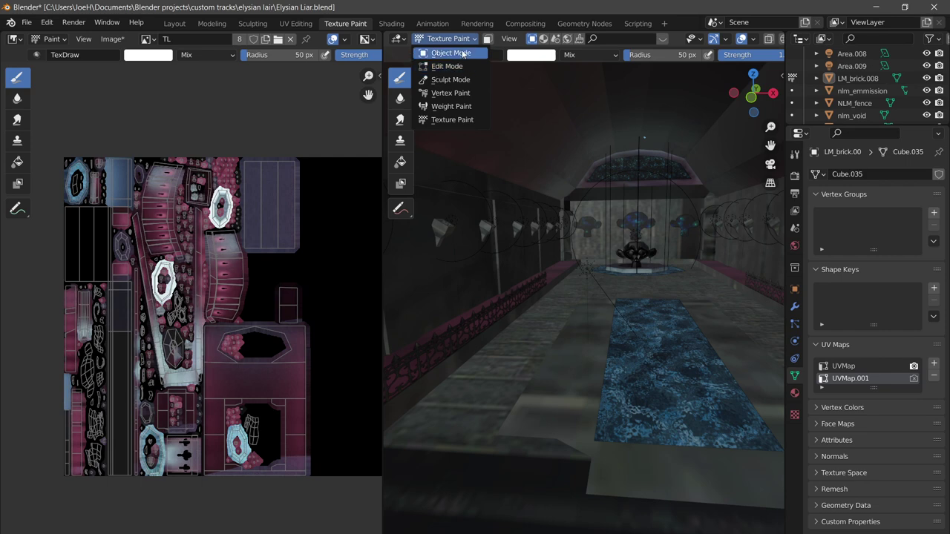
click(463, 54)
click(552, 362)
key(Tab)
click(565, 359)
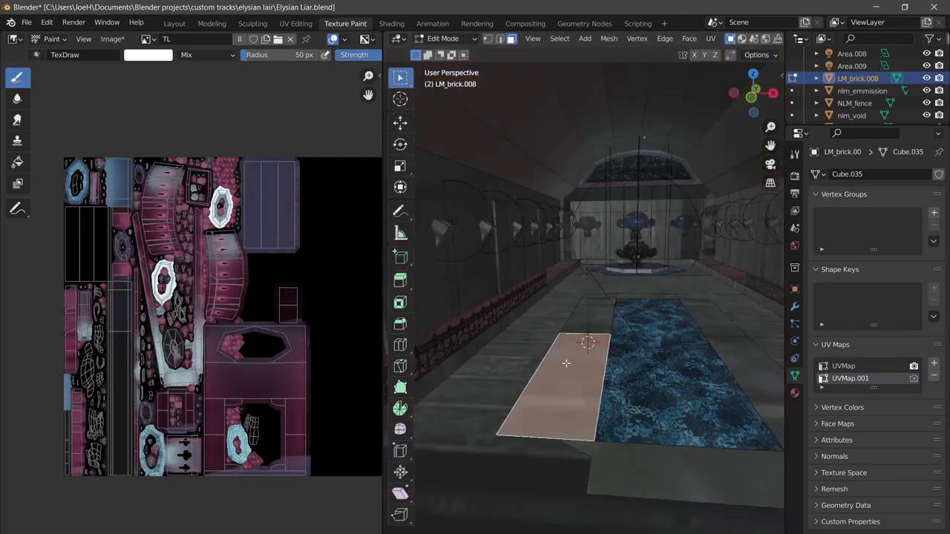
Return LM_brick.008 to Object Mode and view the corridor from a raised angle
key(Tab)
key(Tab)
key(Tab)
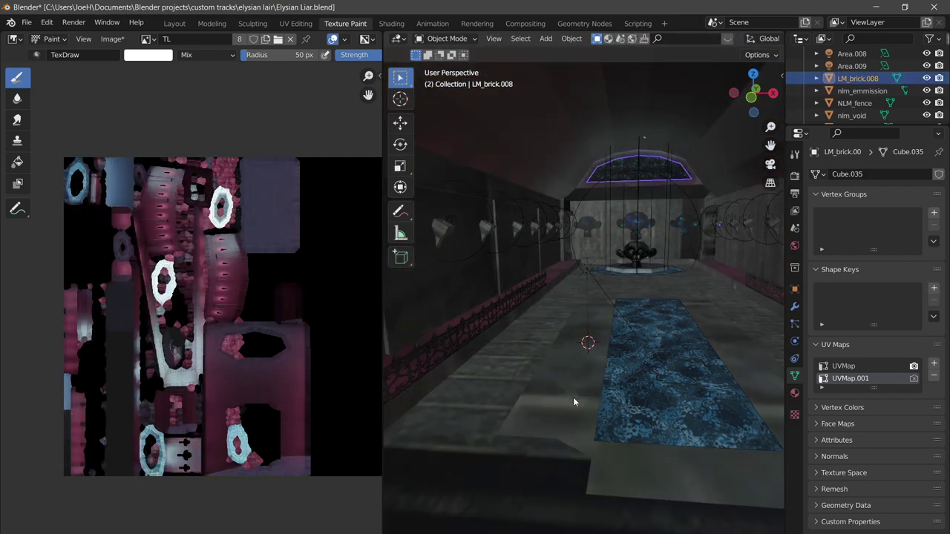
middle_drag(510, 311, 518, 318)
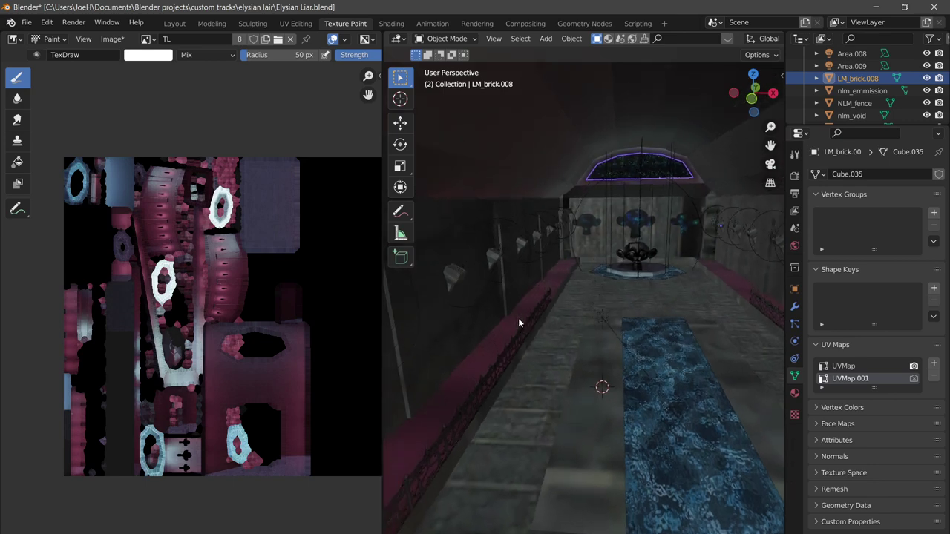
Check which materials the side ledge face and the neighbouring floor face of LM_brick.008 use in Edit Mode
scroll(553, 351, up, 2)
shift+middle_drag(555, 352, 582, 346)
key(Tab)
click(550, 352)
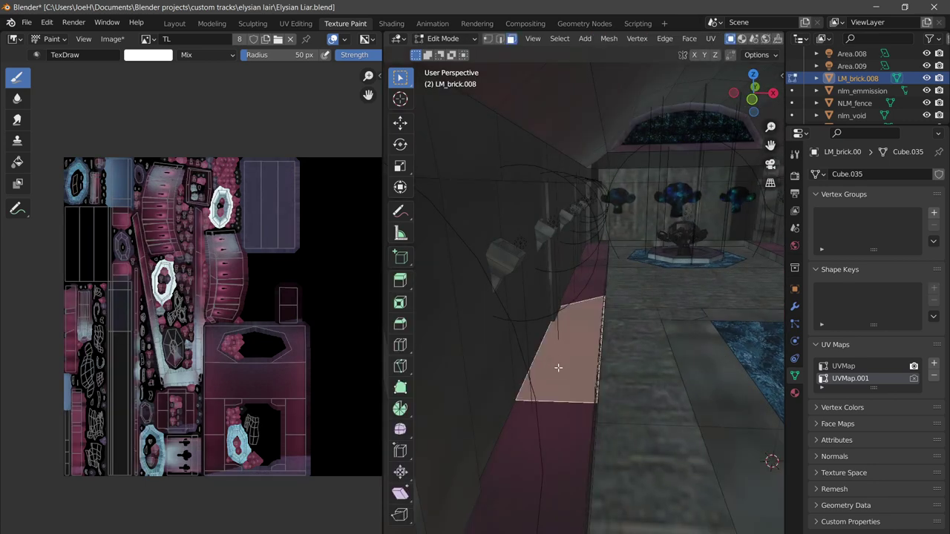
click(795, 393)
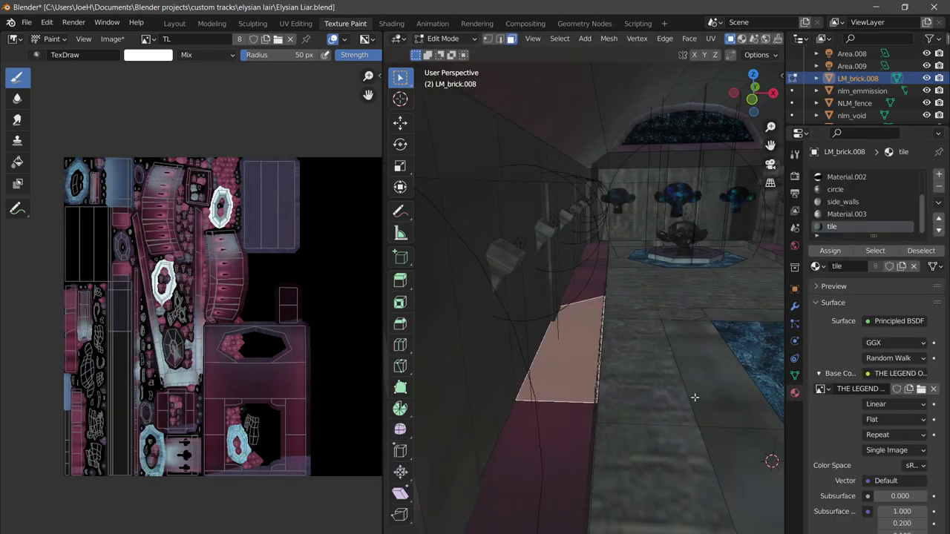
middle_drag(665, 387, 621, 404)
click(620, 403)
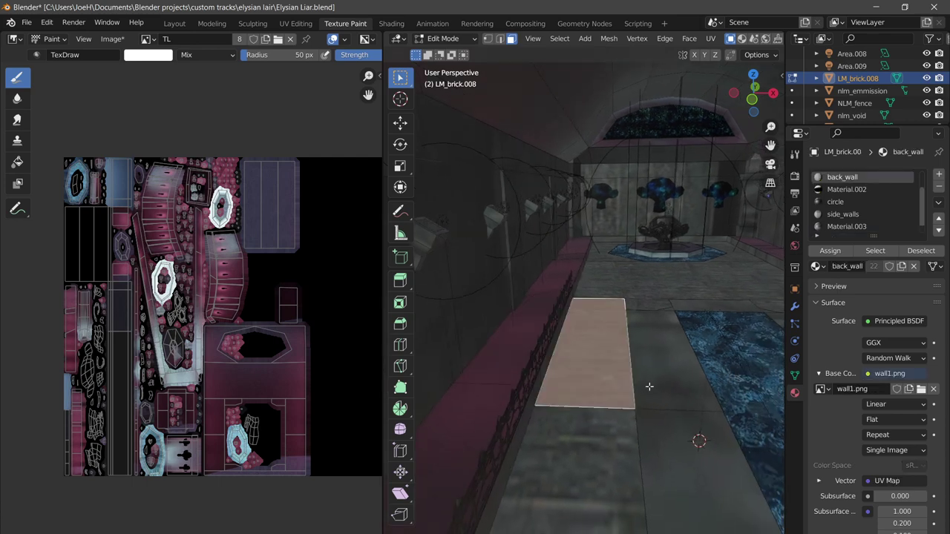
click(521, 348)
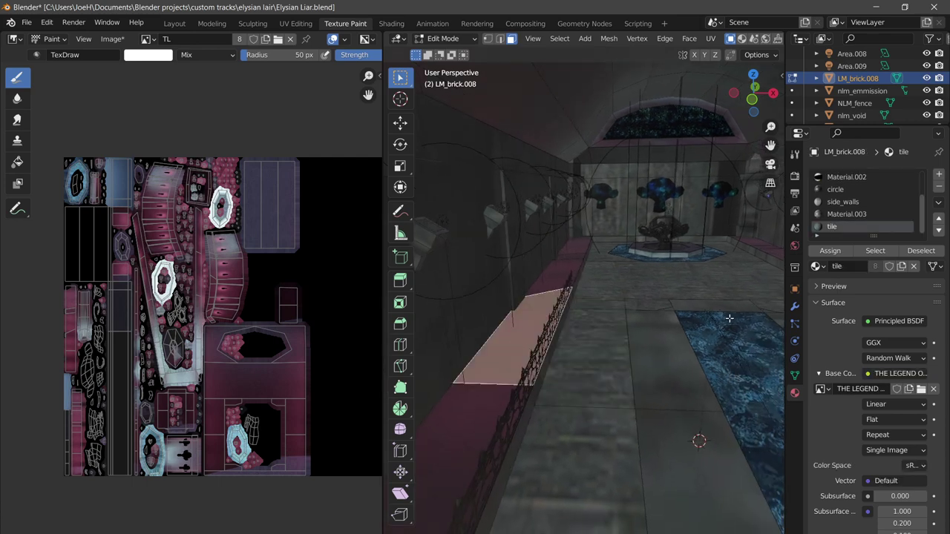
Switch to the Shading workspace and display the 3D view in Solid shading
click(391, 23)
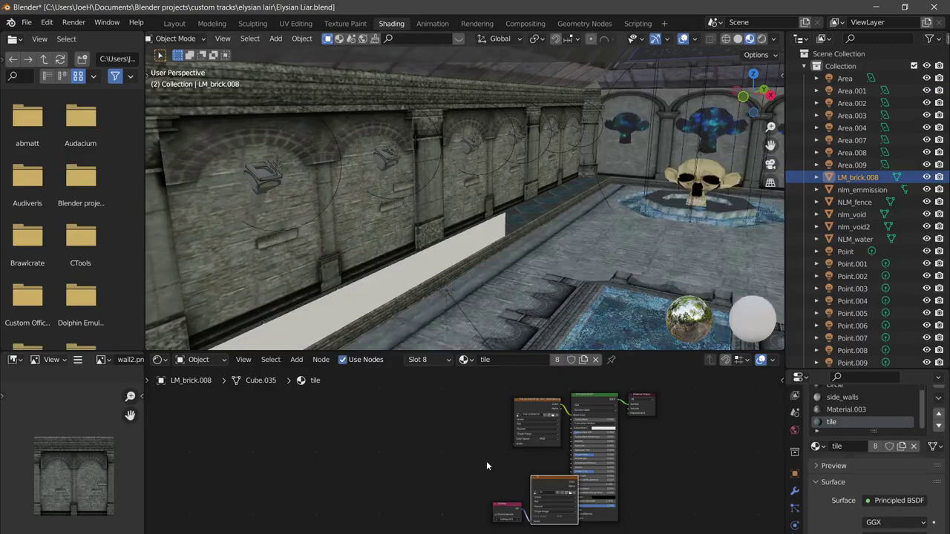
scroll(475, 460, up, 5)
scroll(459, 462, down, 3)
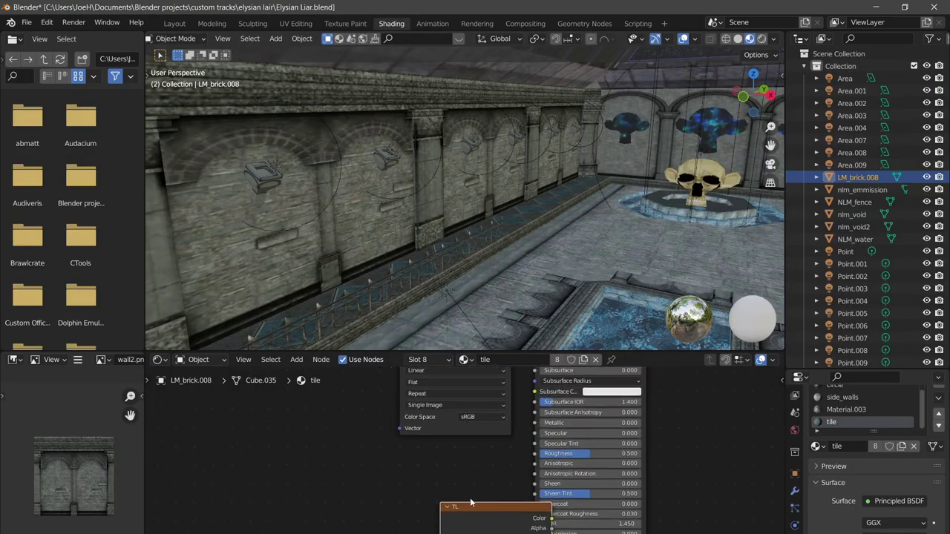
click(737, 40)
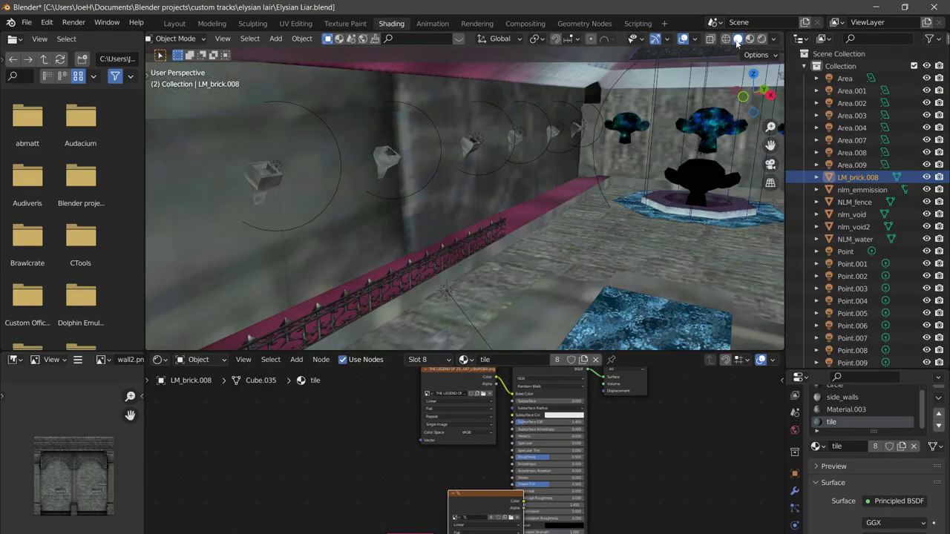
Select a floor face beside the fence in Edit Mode and make the TL image texture node active in the back_wall material
middle_drag(623, 143, 556, 218)
key(Tab)
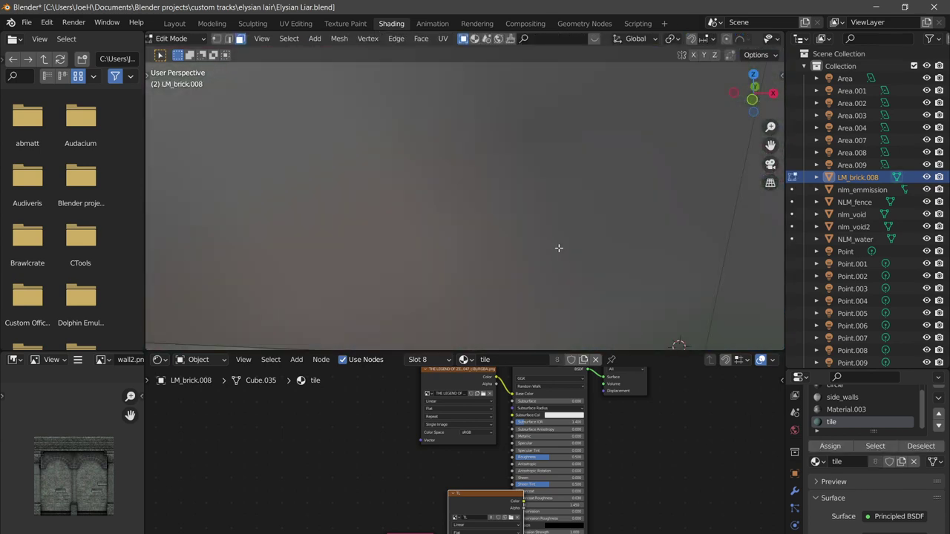
middle_drag(533, 253, 512, 255)
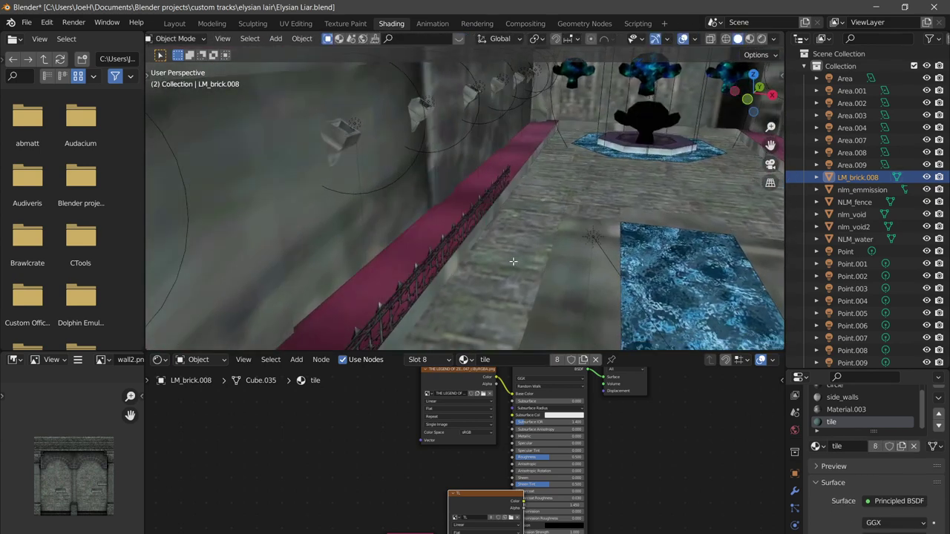
click(512, 261)
scroll(458, 447, down, 2)
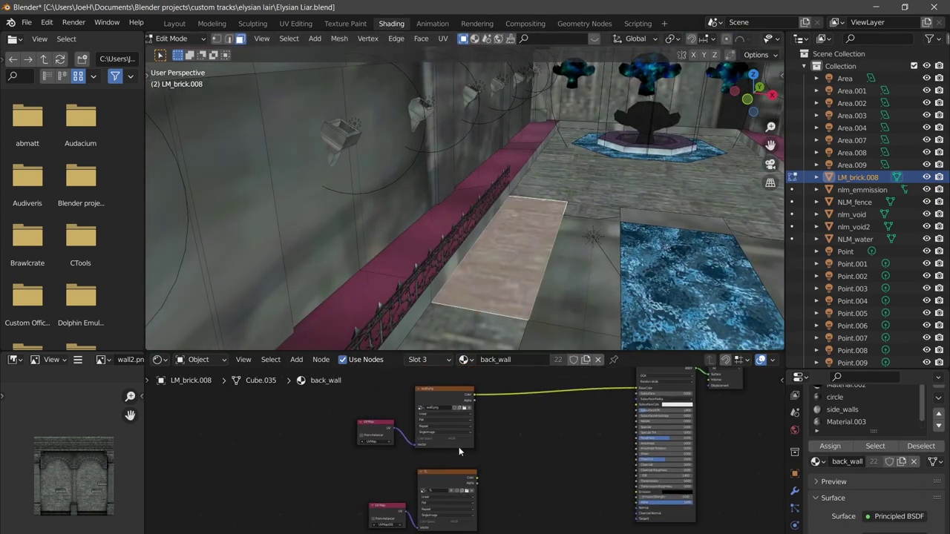
click(445, 484)
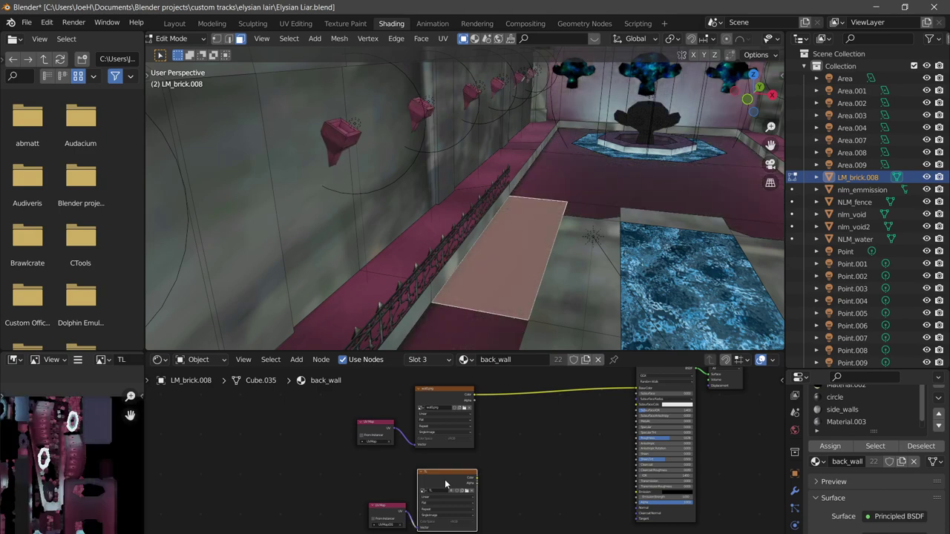
Select a side wall face, make the TL image node active in the side_walls material, and return to Object Mode
click(410, 198)
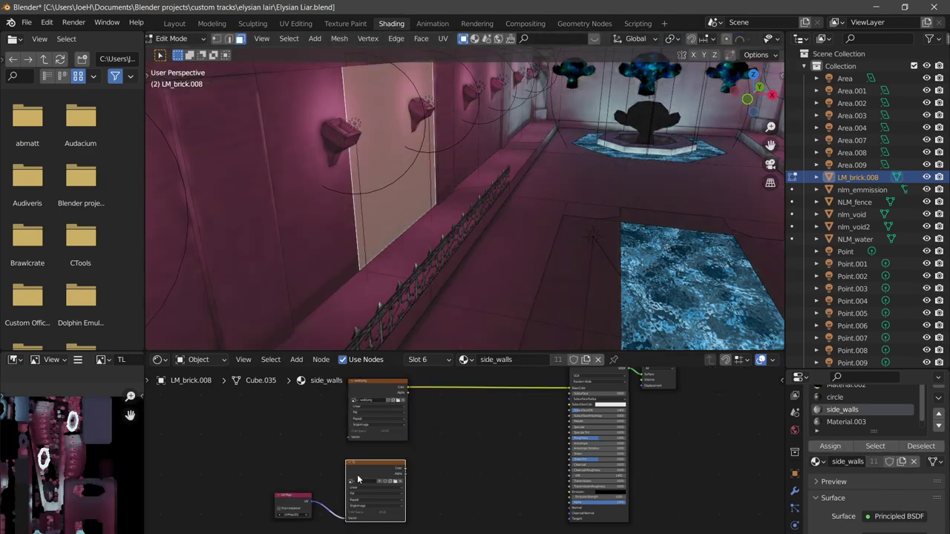
key(Tab)
mouse_move(547, 276)
middle_down()
mouse_move(570, 232)
mouse_move(530, 270)
mouse_move(537, 278)
middle_up()
scroll(520, 251, down, 4)
middle_drag(521, 231, 488, 244)
scroll(488, 243, up, 2)
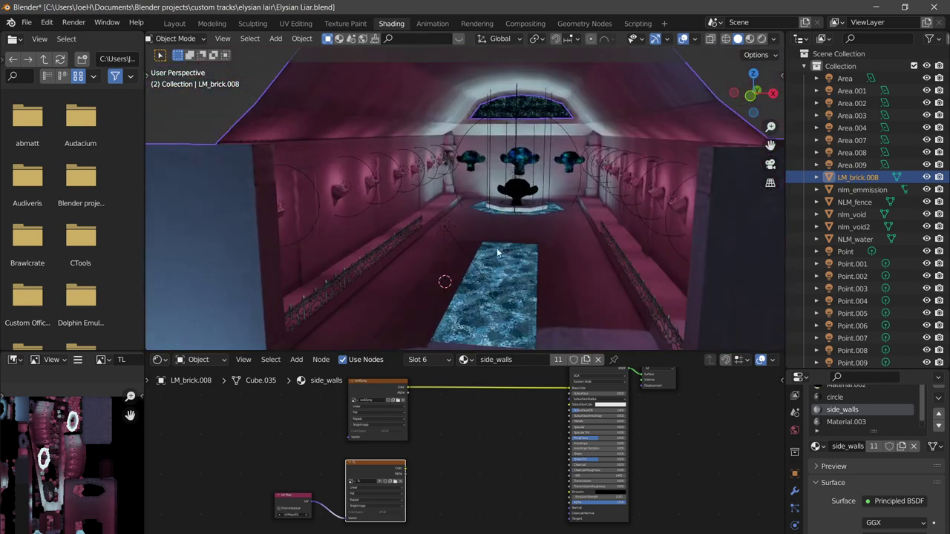
Go through the remaining LM_brick.008 material slots, including Material.002, circle and tile, and check that each has its TL image node active
scroll(853, 416, up, 2)
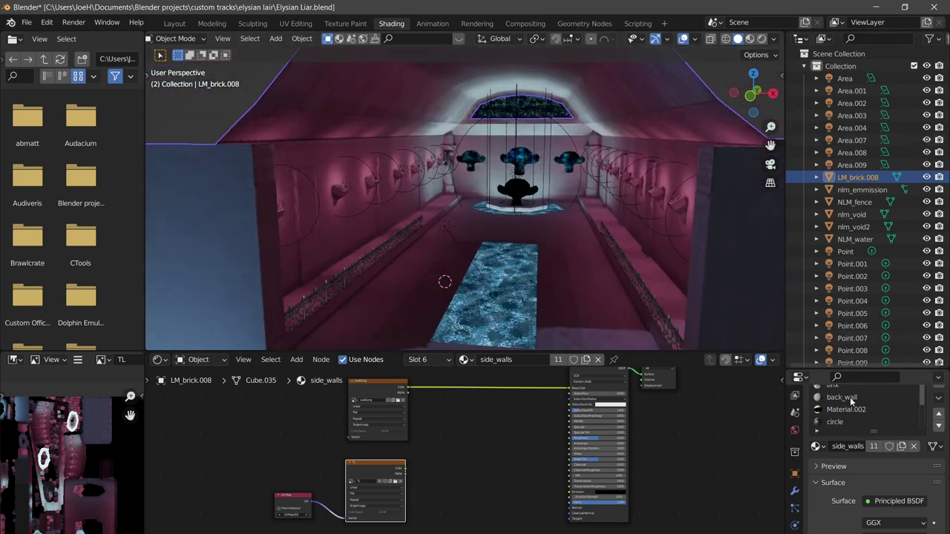
click(844, 398)
click(844, 408)
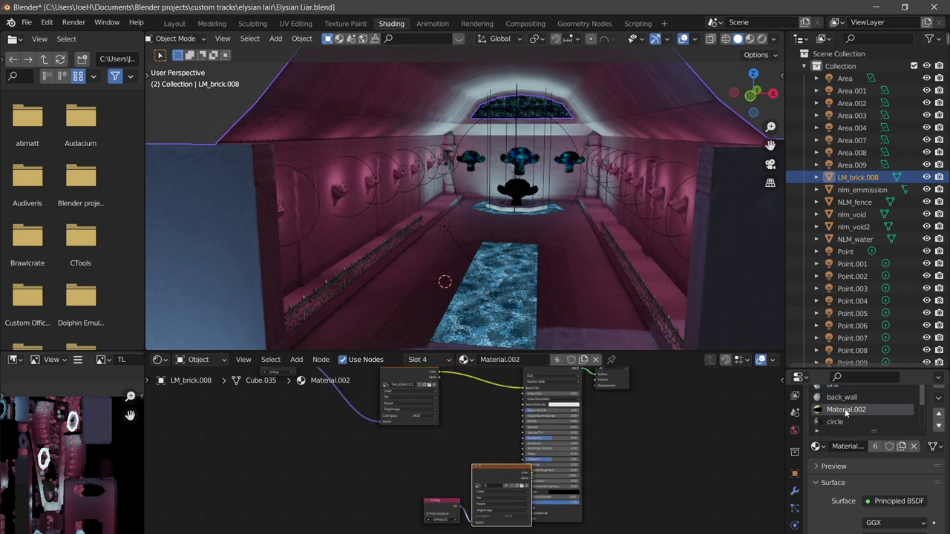
scroll(847, 412, down, 1)
click(849, 411)
scroll(849, 412, down, 1)
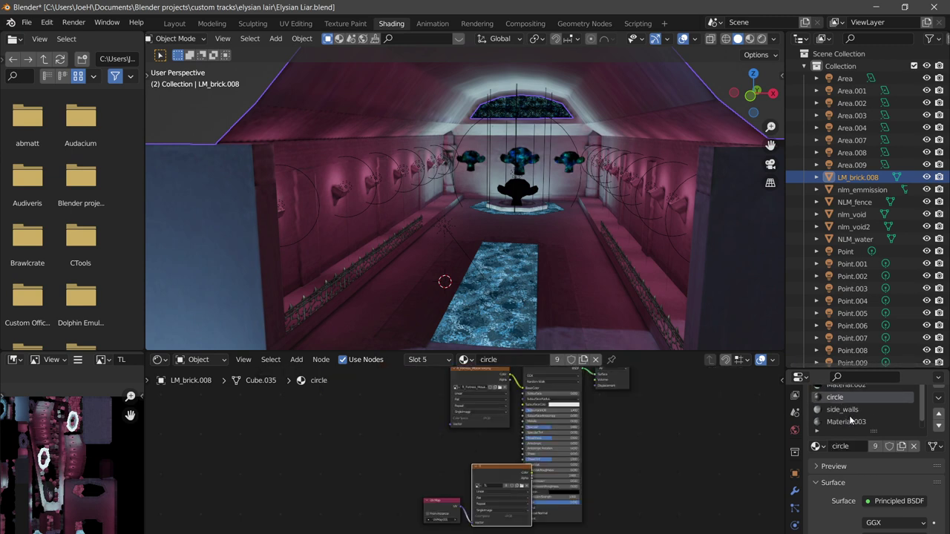
click(850, 412)
key(ctrl+z)
click(850, 422)
scroll(853, 412, down, 1)
click(845, 422)
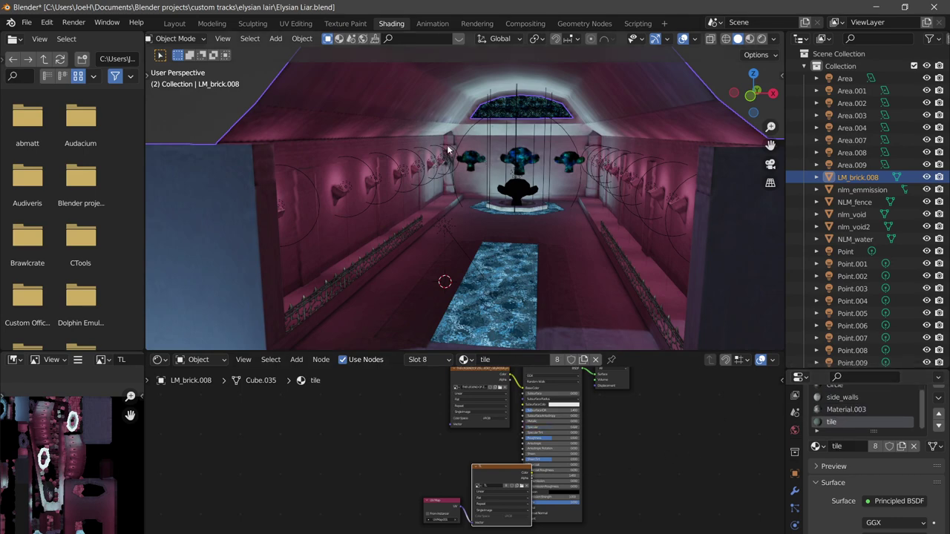
Return to the Texture Paint workspace and set the viewport shading to Flat lighting with the Theme background
click(345, 23)
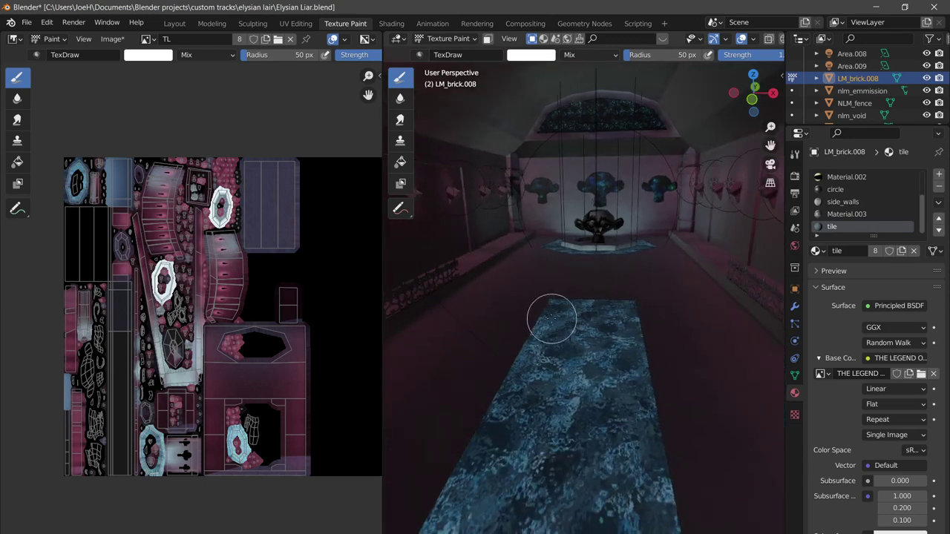
scroll(757, 42, down, 2)
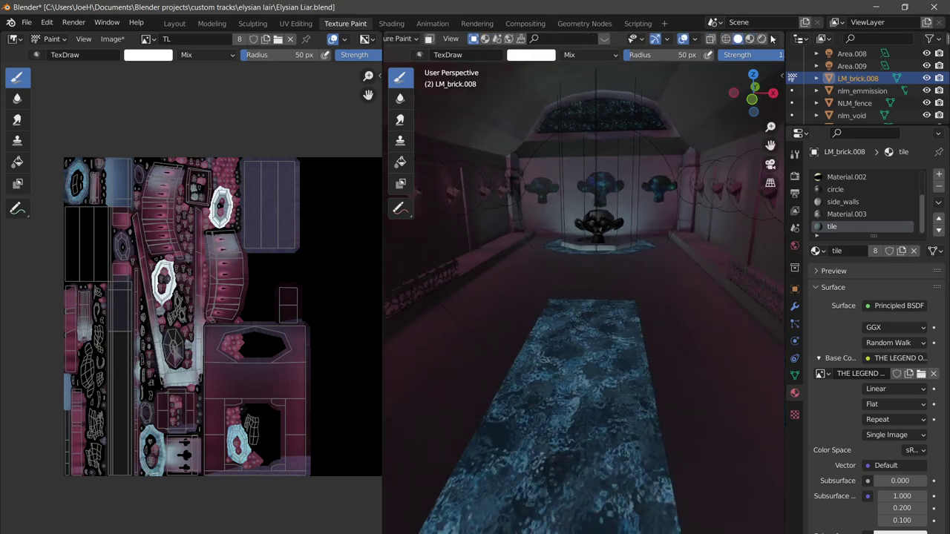
click(773, 39)
click(802, 98)
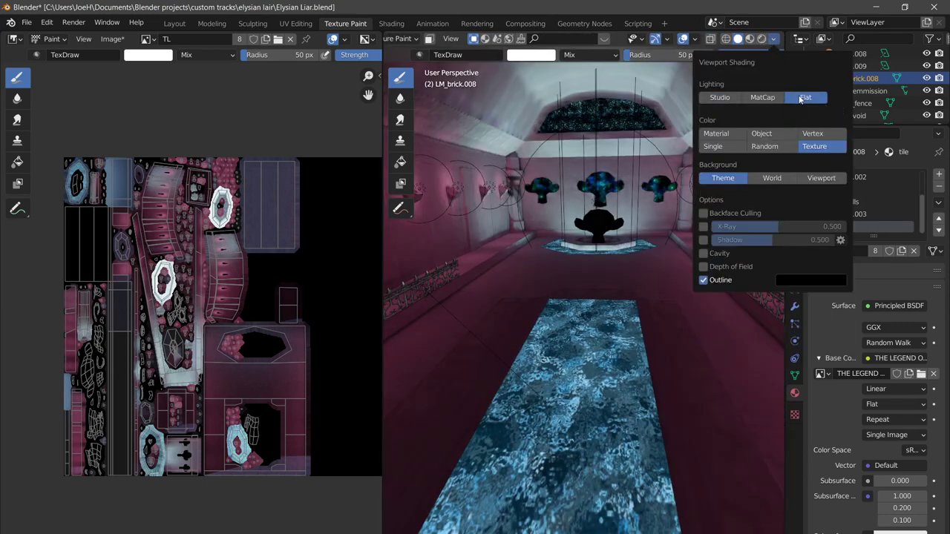
click(801, 180)
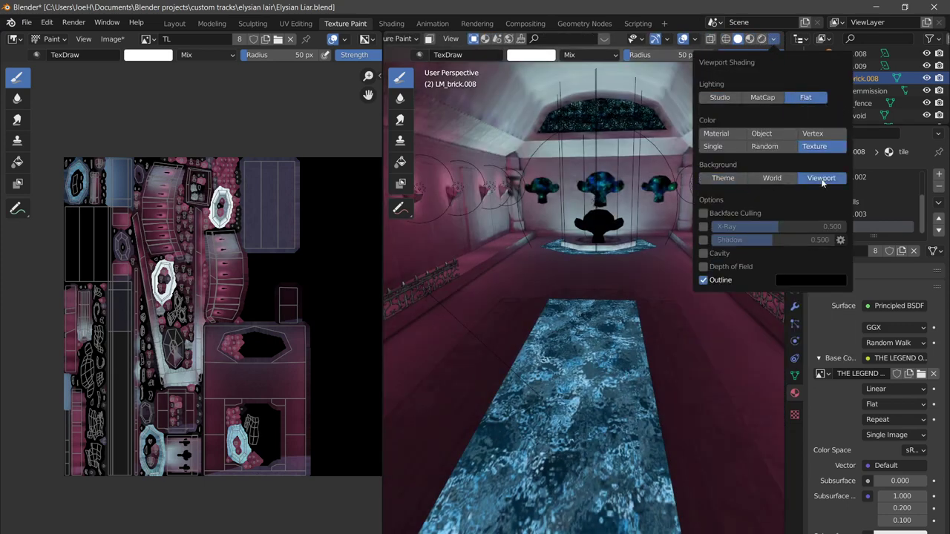
click(734, 179)
scroll(562, 289, down, 1)
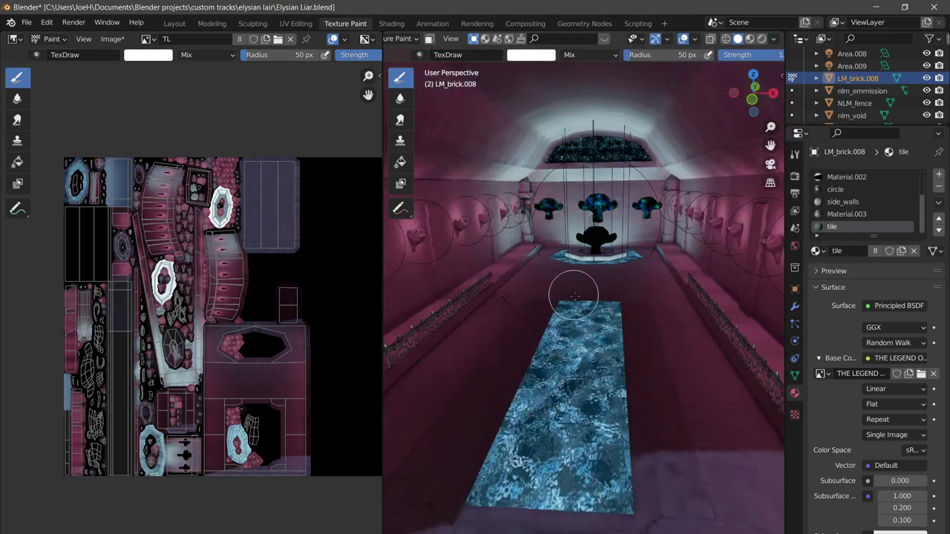
Paint white test strokes on the floor beside the blue floor panel, inspect where they land on the TL lightmap, and undo them
shift+middle_drag(576, 296, 598, 317)
scroll(614, 287, down, 3)
scroll(604, 282, up, 2)
scroll(599, 285, down, 2)
scroll(576, 292, up, 2)
scroll(577, 292, down, 1)
scroll(596, 313, up, 3)
scroll(605, 346, up, 4)
scroll(604, 345, down, 2)
scroll(605, 308, up, 2)
scroll(598, 317, down, 3)
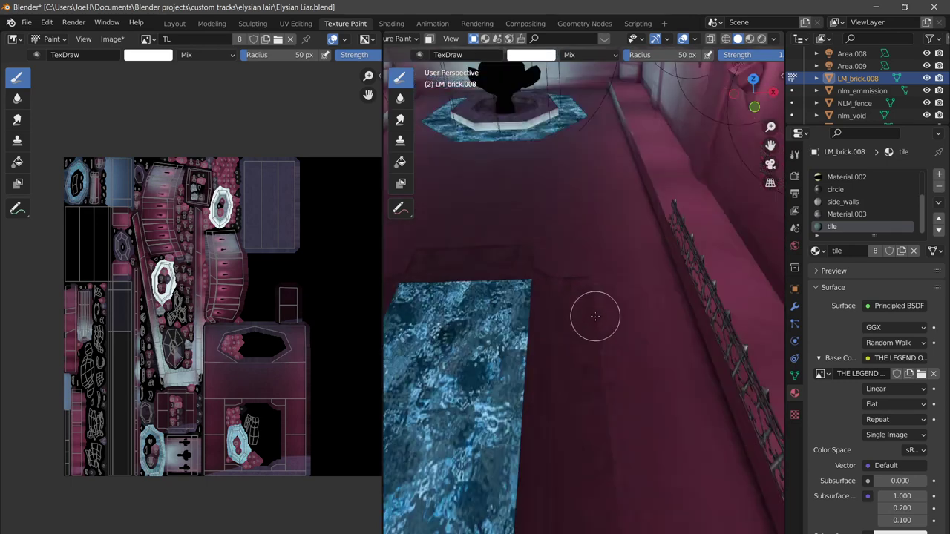
drag(579, 271, 598, 429)
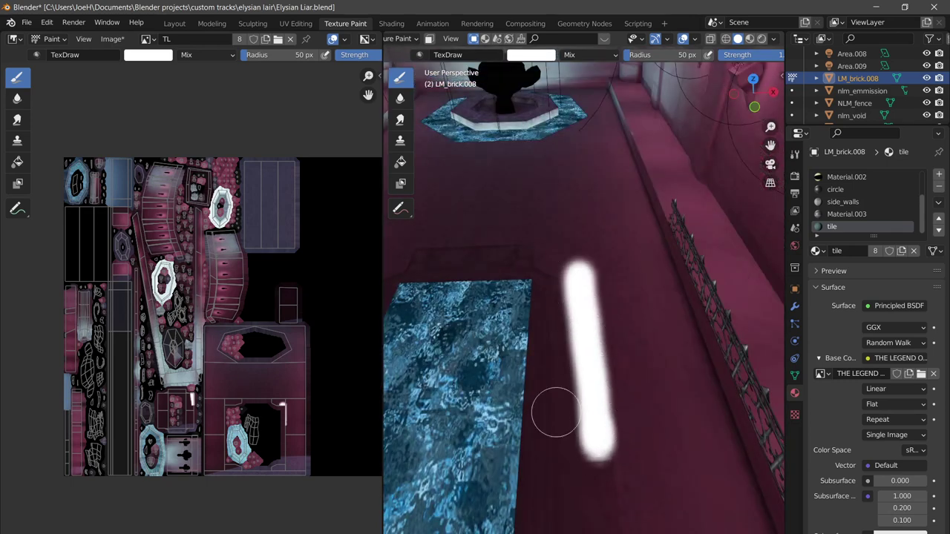
scroll(167, 326, up, 6)
scroll(181, 329, up, 3)
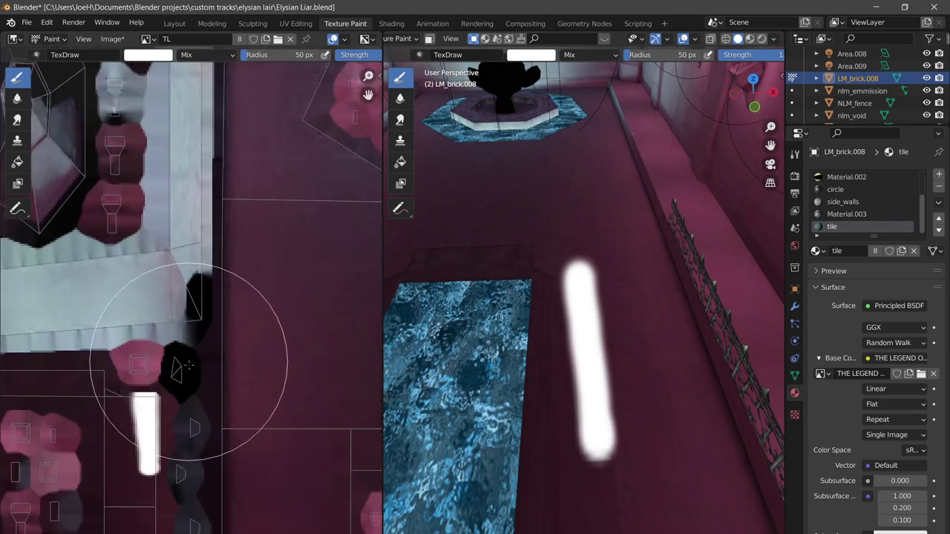
scroll(166, 318, down, 4)
middle_drag(228, 348, 164, 323)
key(ctrl+z)
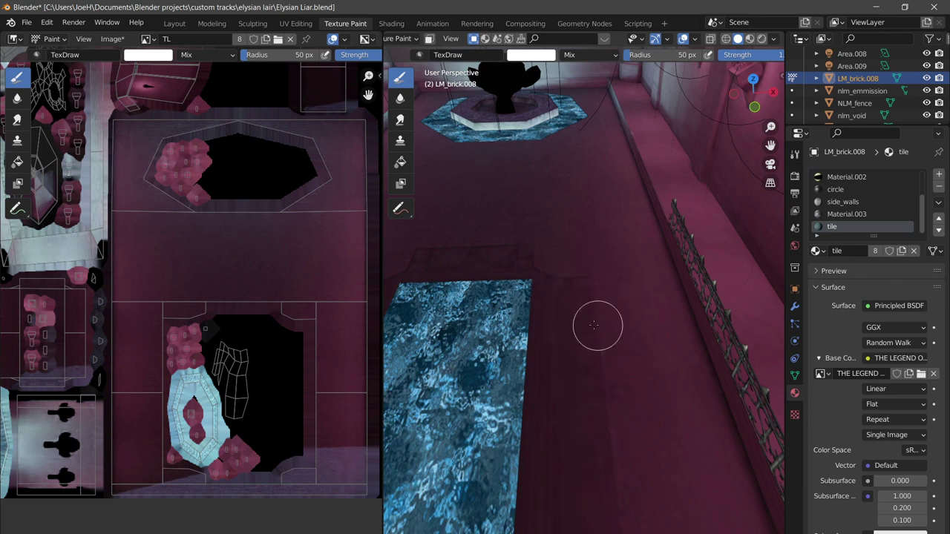
drag(588, 272, 602, 405)
key(ctrl+z)
Change the image area showing the TL lightmap into a UV Editor
click(14, 39)
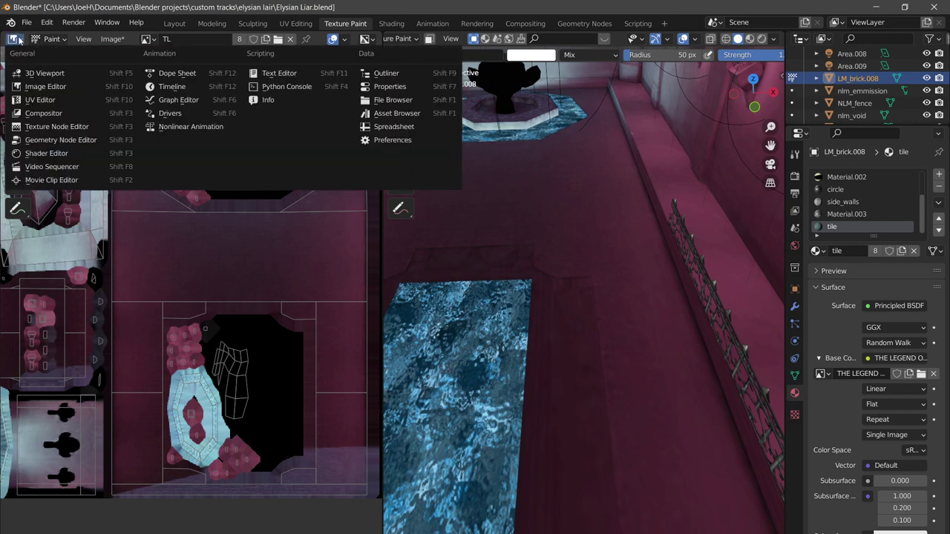
click(19, 40)
click(19, 40)
click(19, 41)
click(15, 38)
click(35, 98)
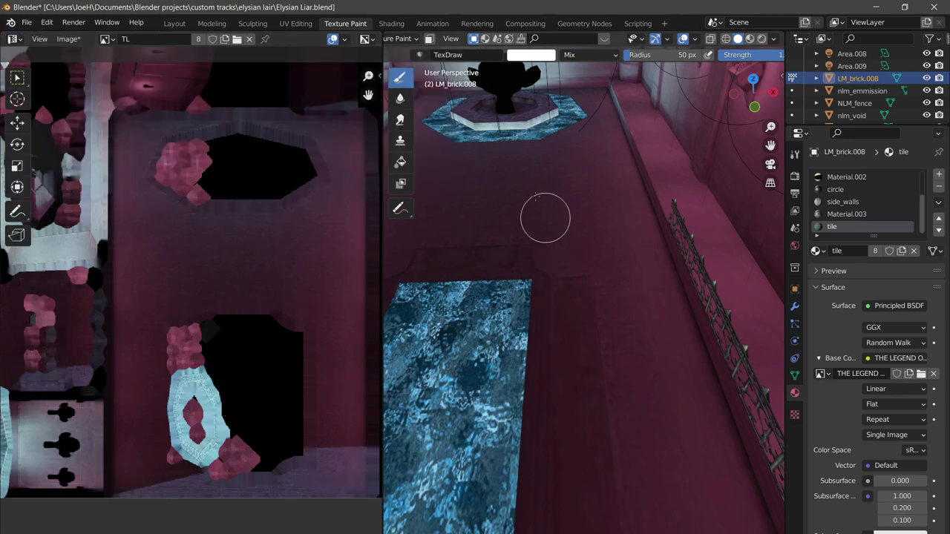
Select the two adjacent floor faces beside the blue panel in Edit Mode and try moving their UVs over the TL lightmap
key(Tab)
click(590, 347)
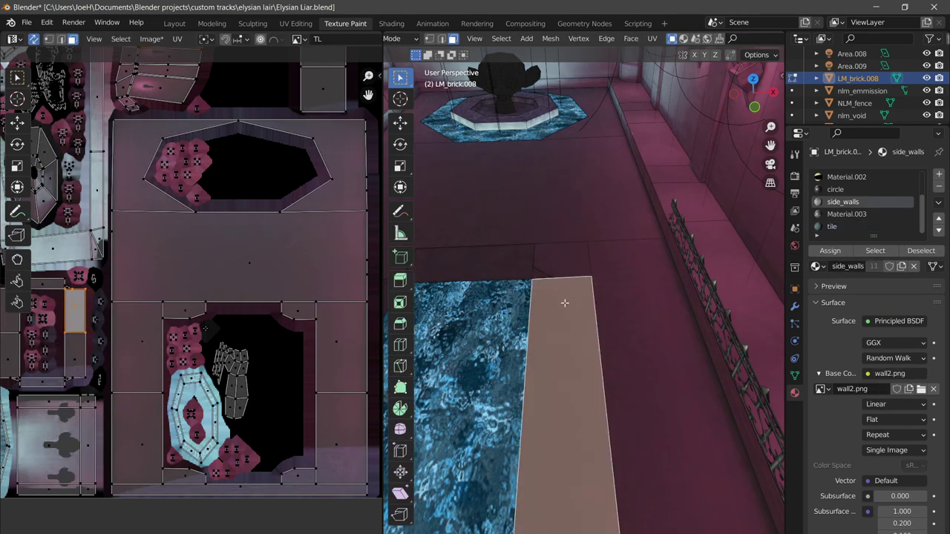
shift+click(598, 294)
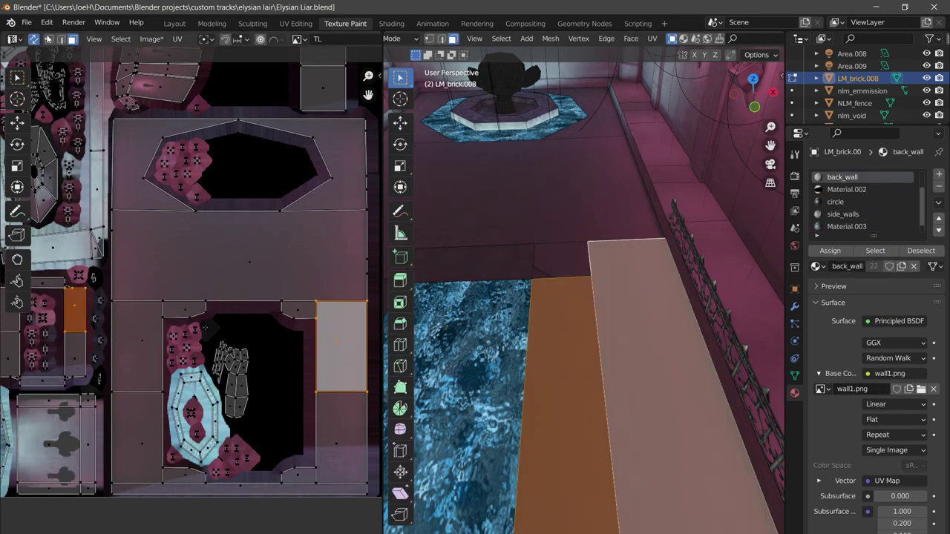
key(g)
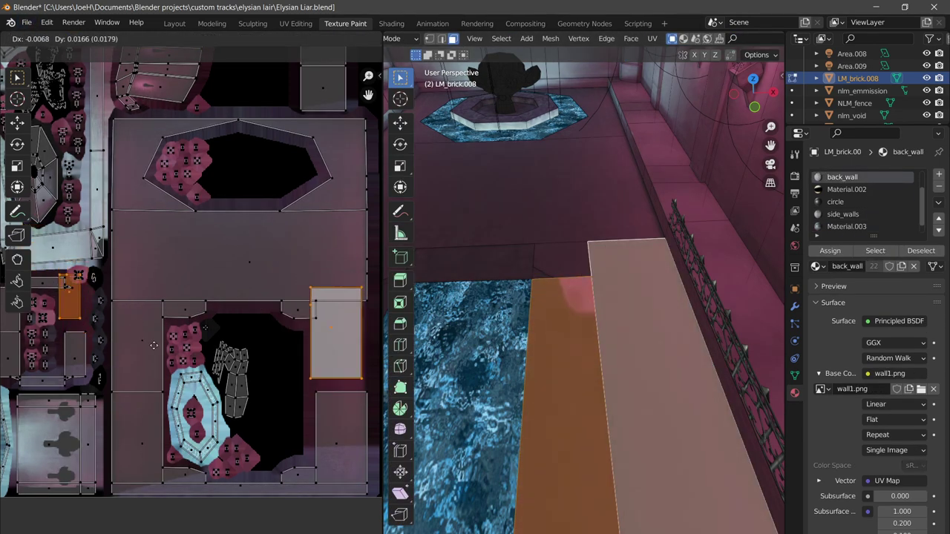
right_click(278, 327)
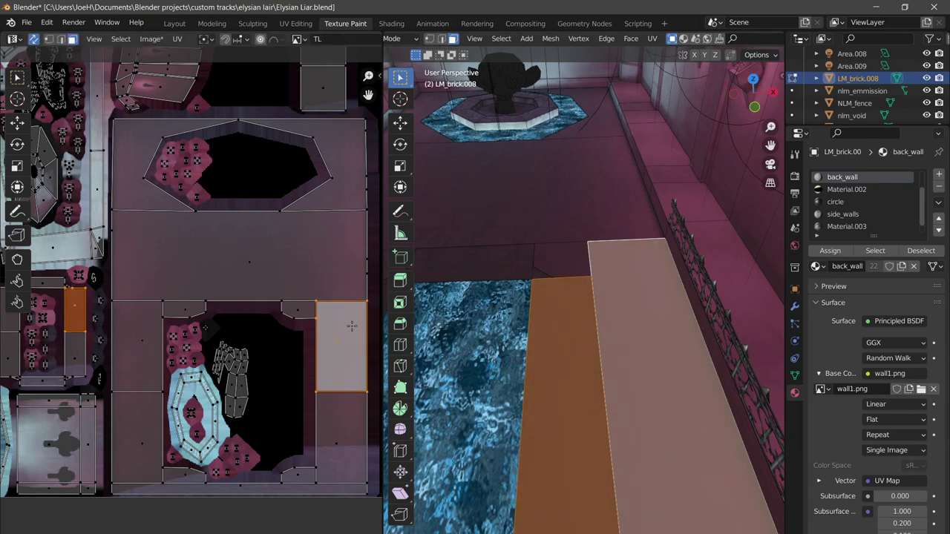
Change the UV Editor area back to an Image Editor and return LM_brick.008 to Texture Paint mode
click(14, 39)
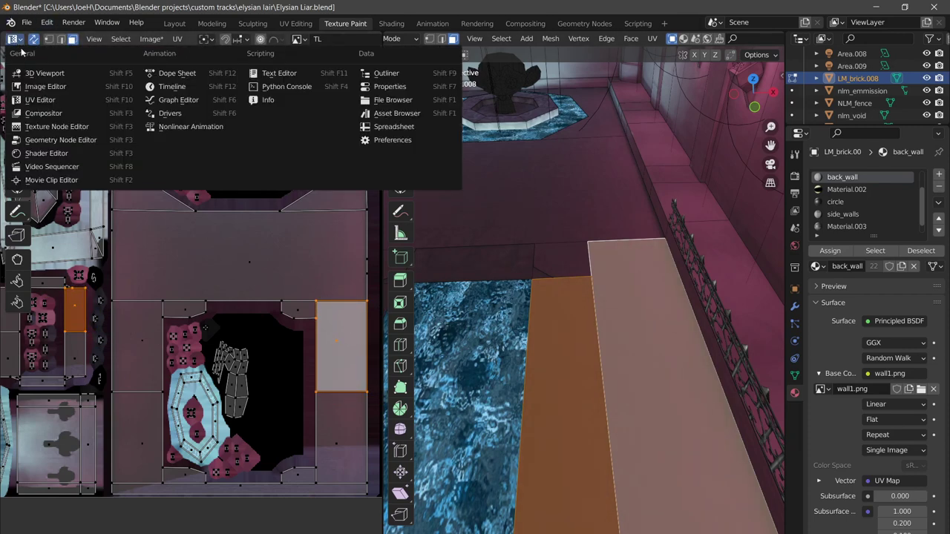
click(41, 89)
key(Tab)
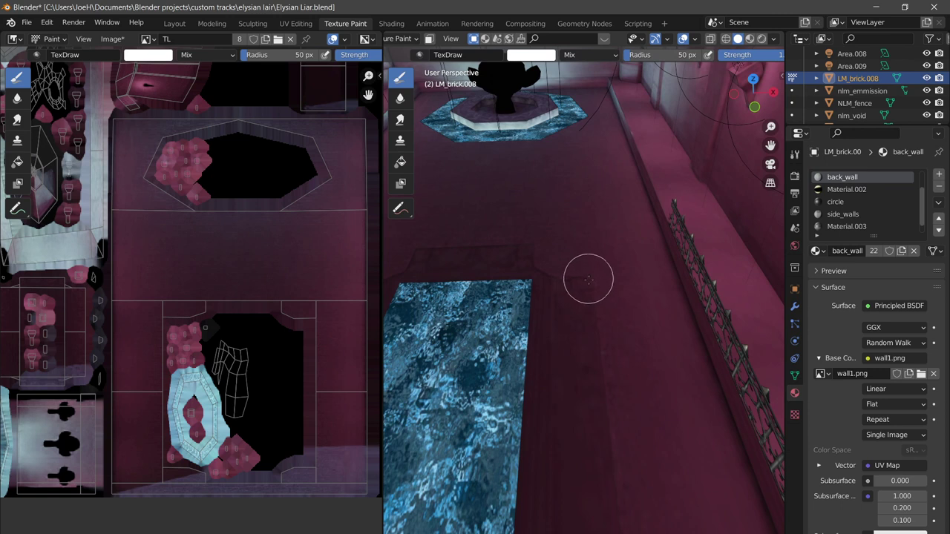
Sample the dark floor colour beside the blue panel as the TexDraw brush colour, keeping Mix blending and strength 1.0
click(530, 55)
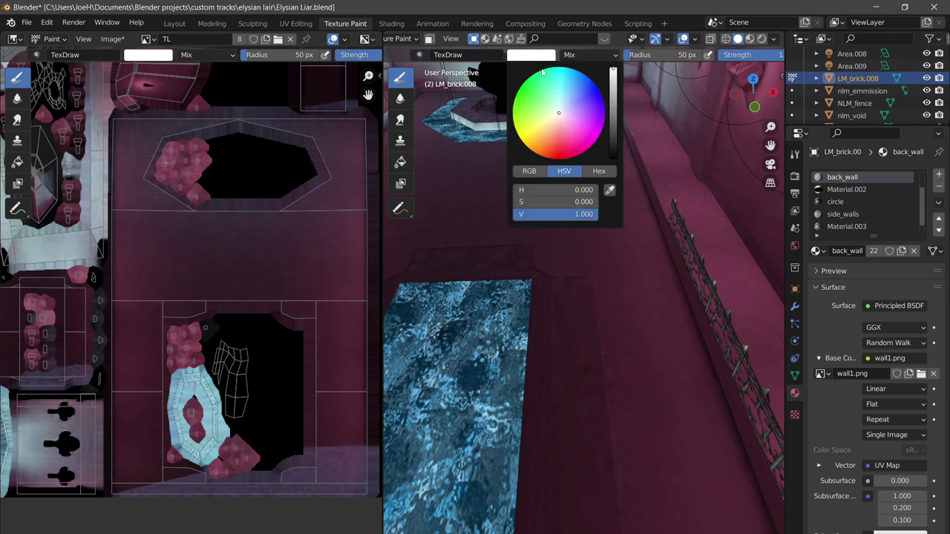
click(610, 192)
click(607, 319)
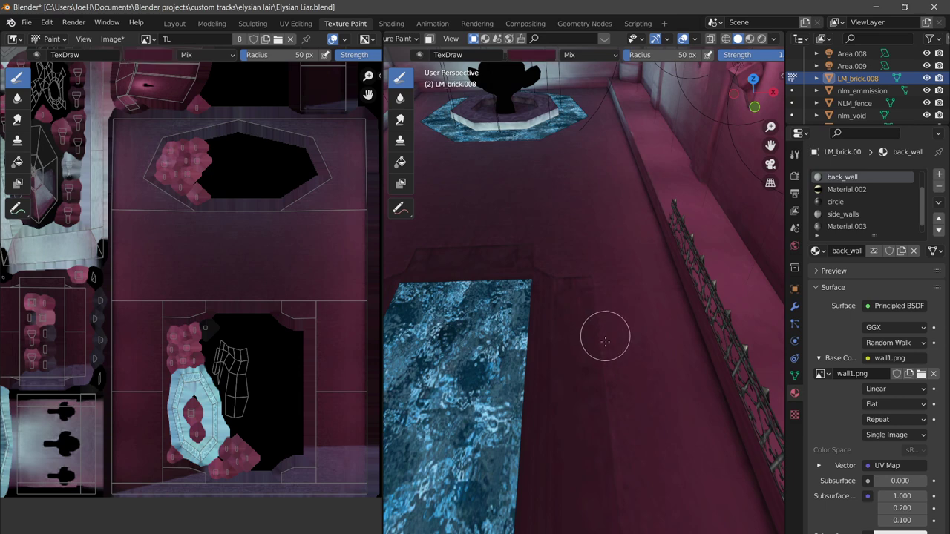
click(582, 56)
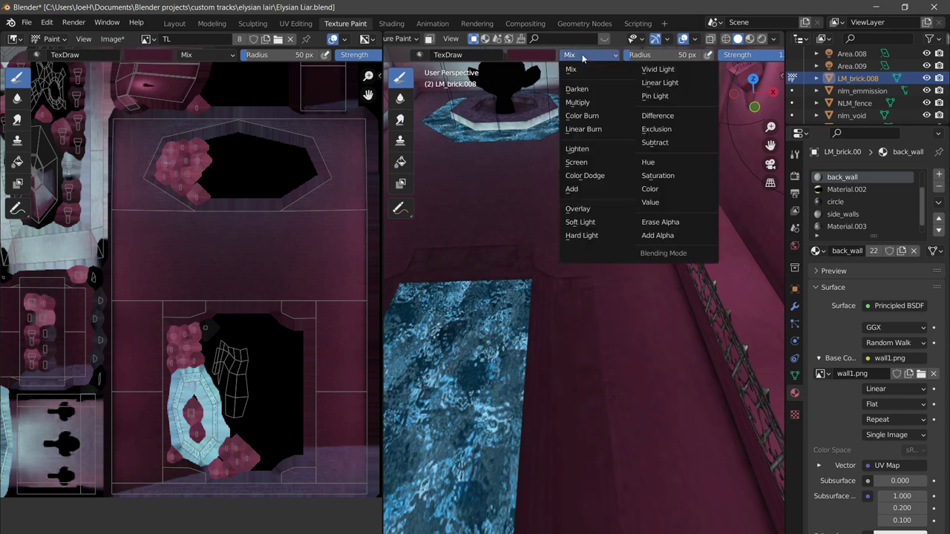
click(582, 62)
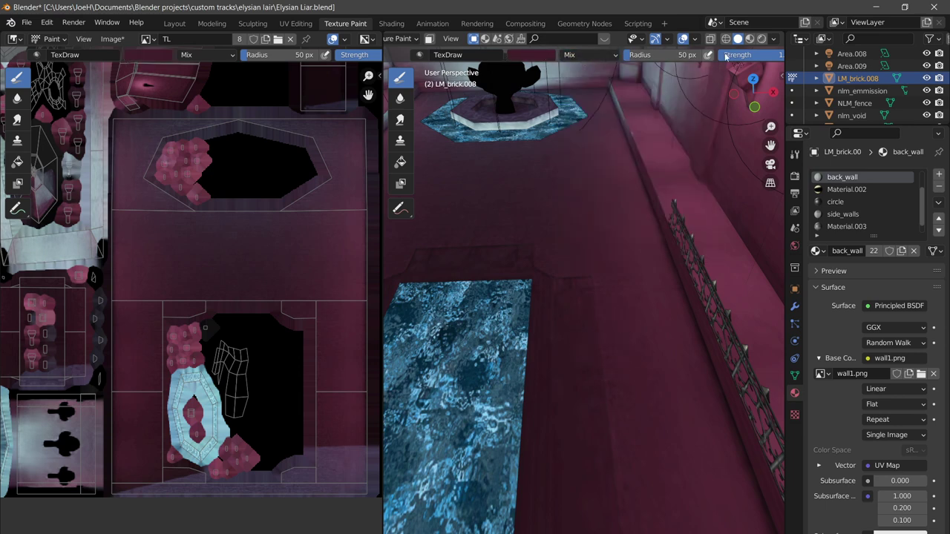
click(735, 55)
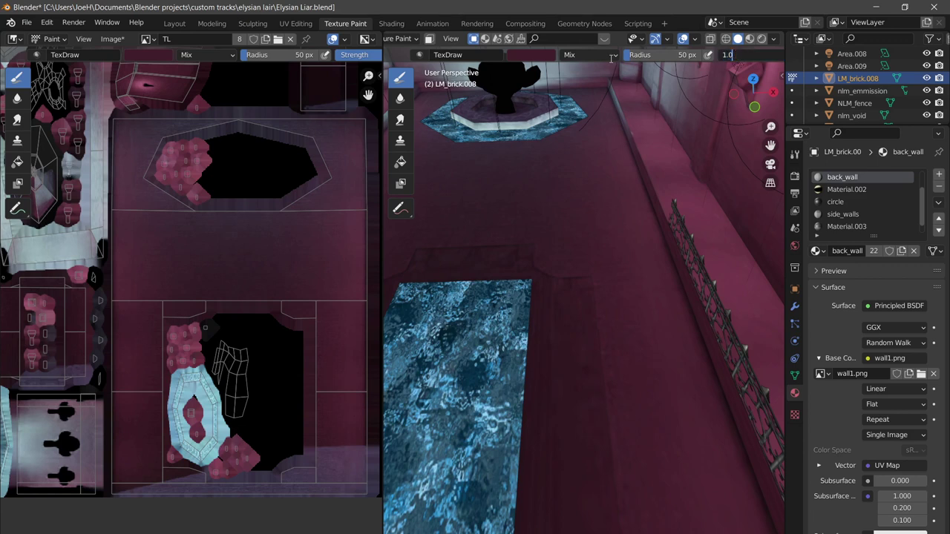
key(Return)
Paint test strokes over the floor beside the blue panel at 50 px and larger radii, and undo them
scroll(627, 53, down, 3)
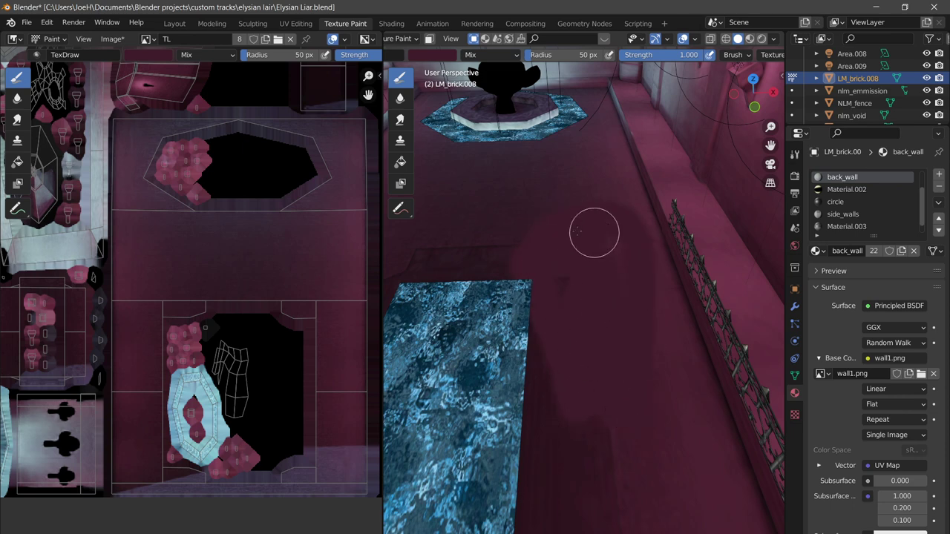
mouse_move(598, 233)
mouse_down()
mouse_move(496, 216)
mouse_move(595, 239)
mouse_up()
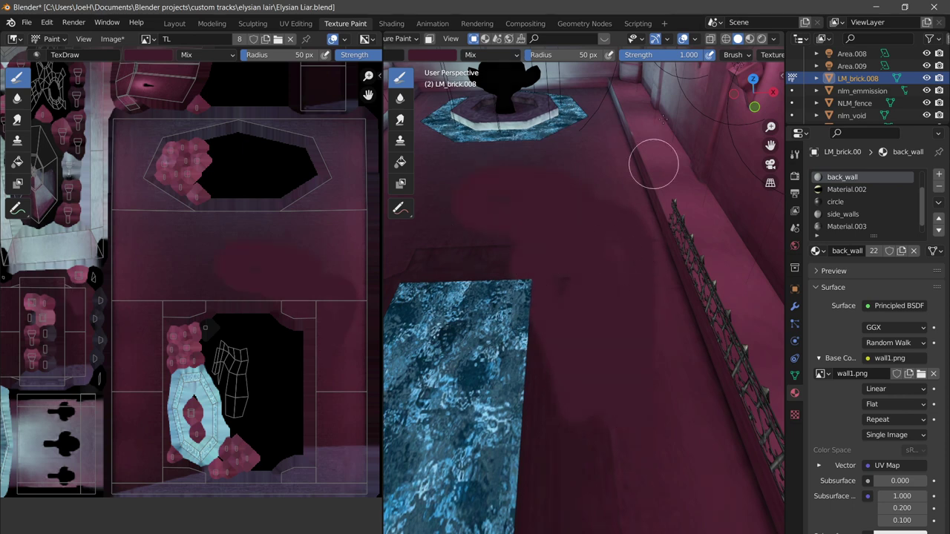
key(ctrl+z)
drag(553, 59, 623, 60)
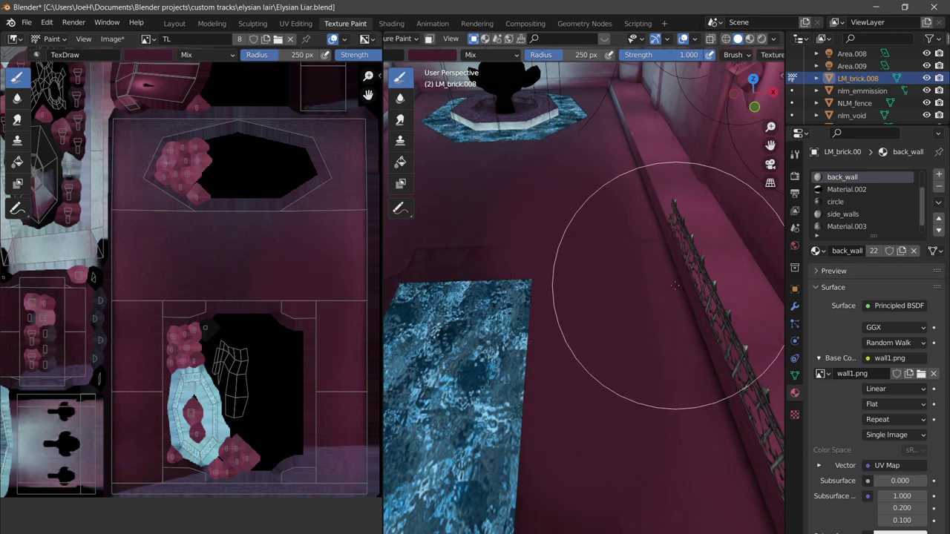
key(ctrl+z)
key(ctrl+z)
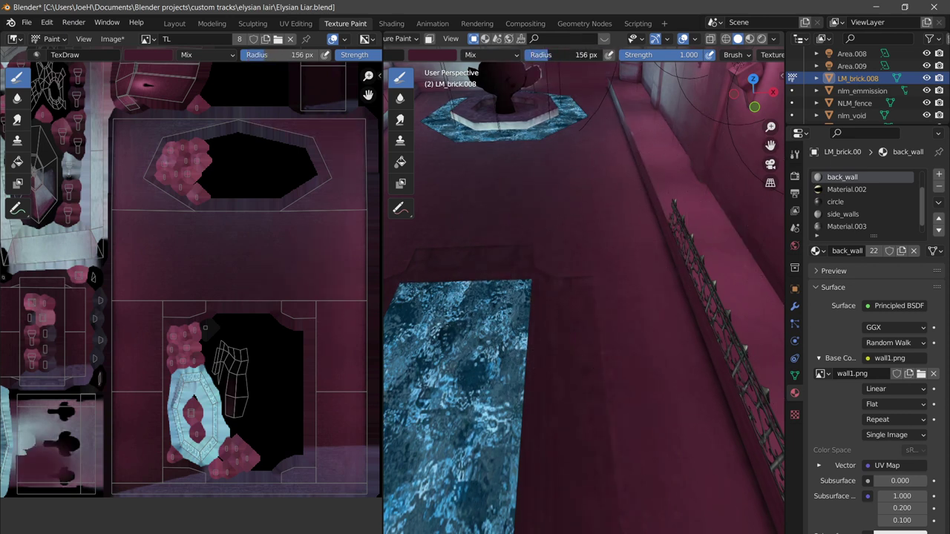
key(ctrl+z)
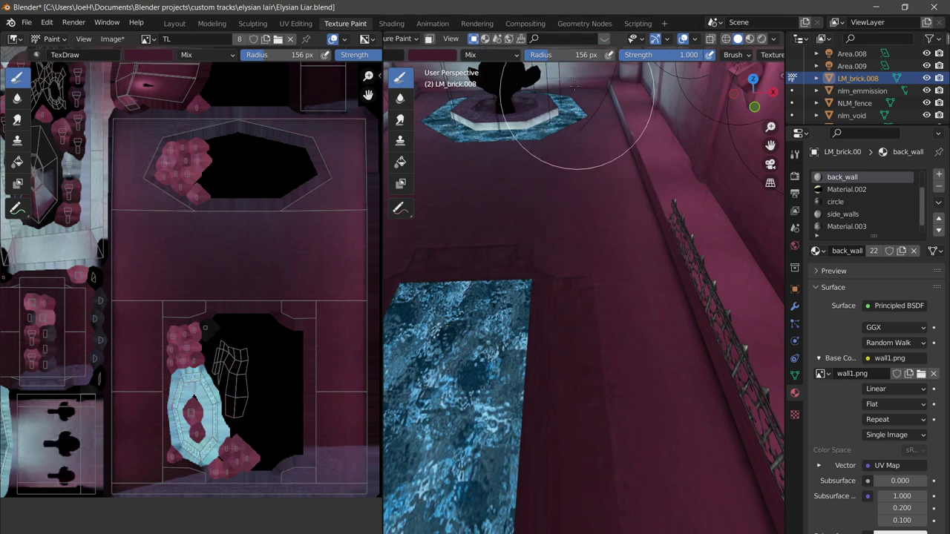
Set the brush radius to 84 px, and try strength 0.000 before restoring it to 1.000
drag(564, 55, 545, 55)
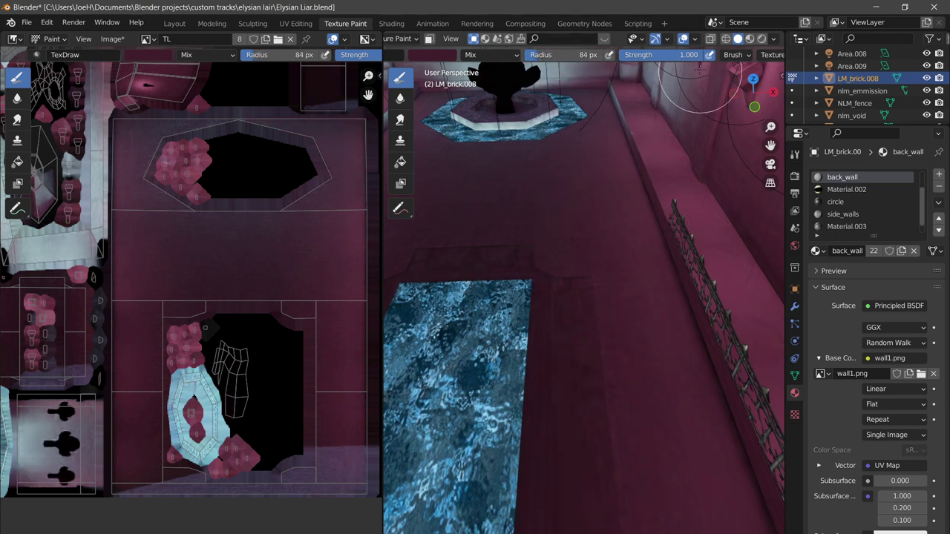
drag(697, 55, 620, 55)
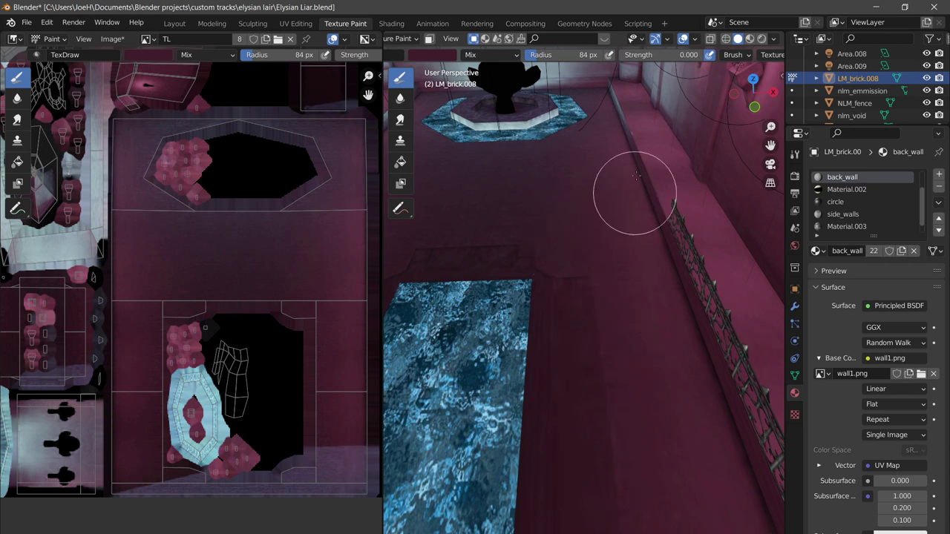
drag(694, 58, 771, 58)
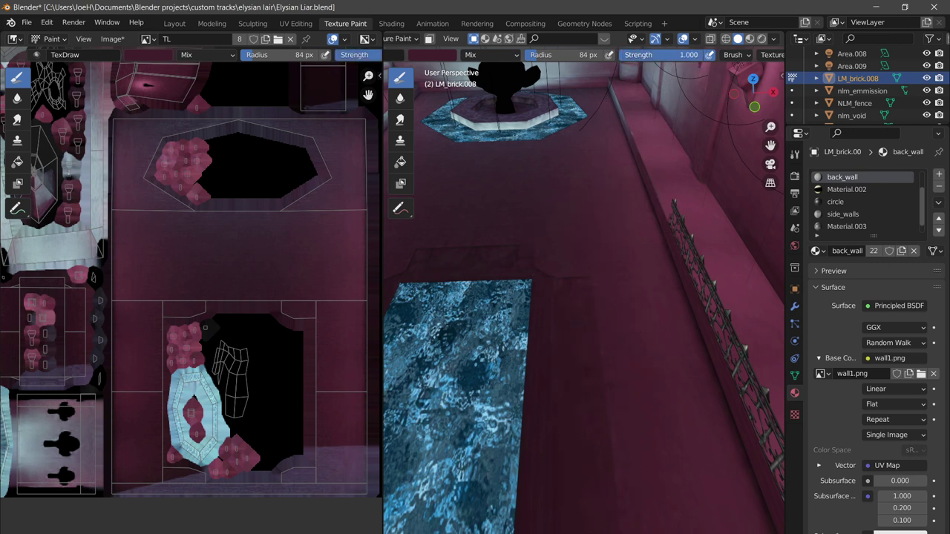
Review the brush's texture mask options and reshape its custom falloff curve by lowering the upper control point
scroll(663, 52, down, 5)
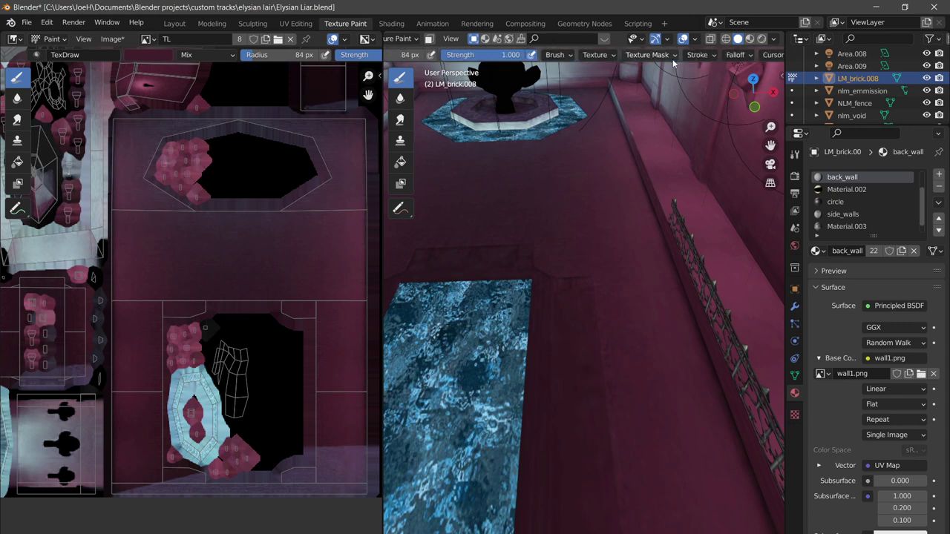
click(555, 55)
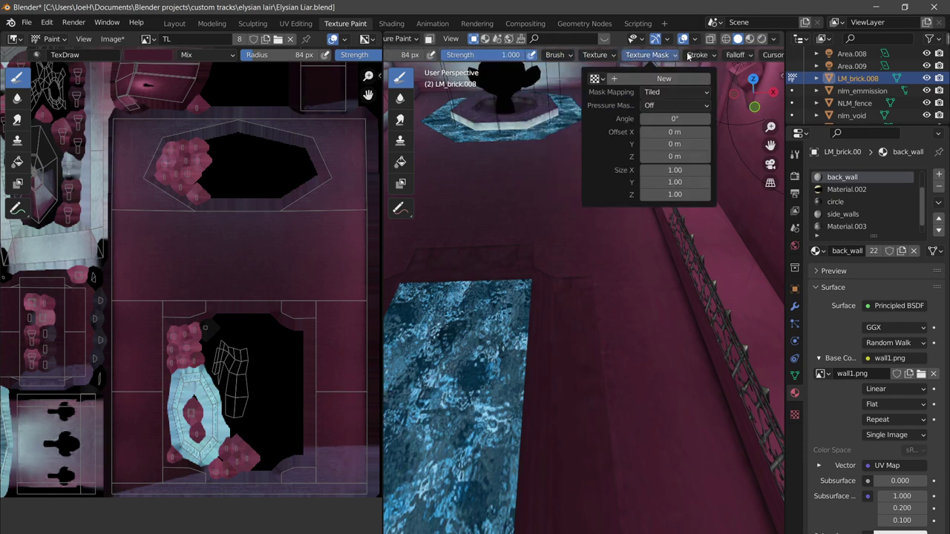
click(742, 58)
scroll(731, 56, down, 4)
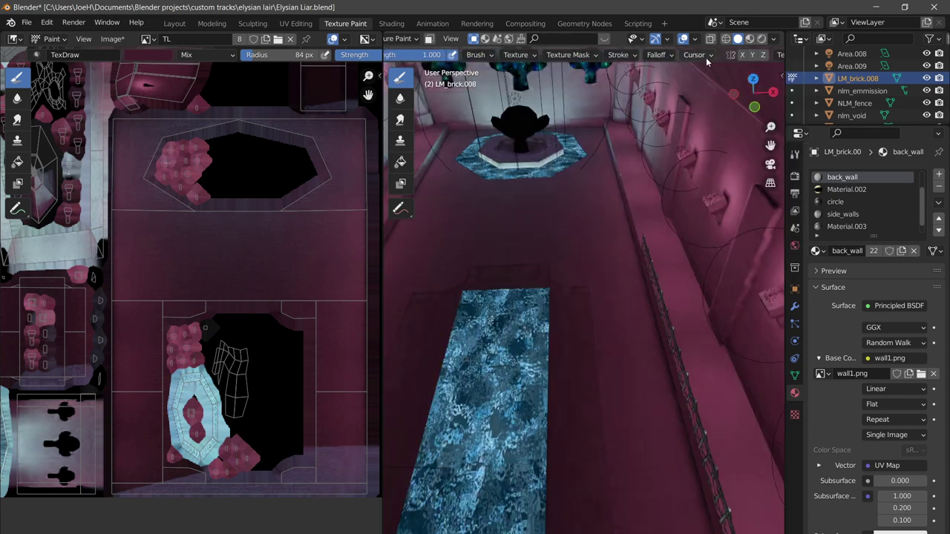
click(653, 56)
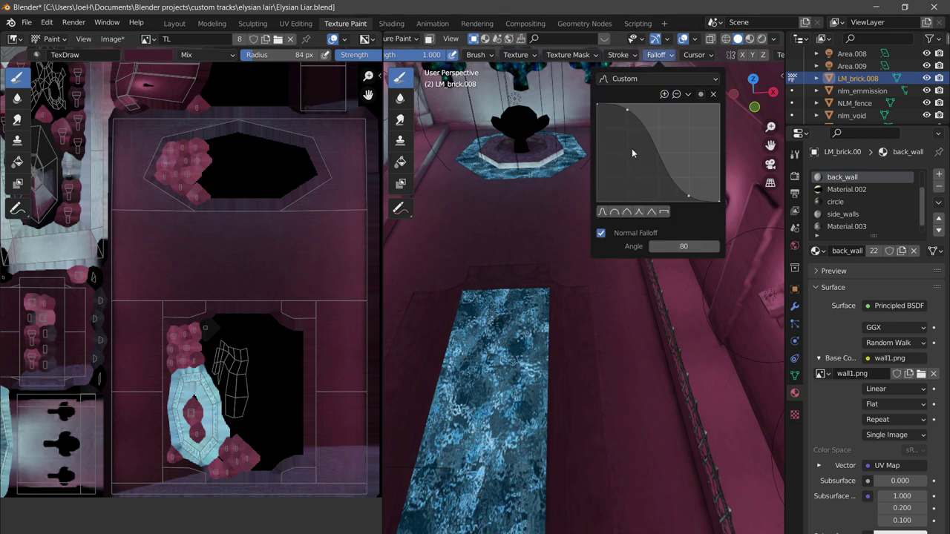
drag(628, 111, 613, 193)
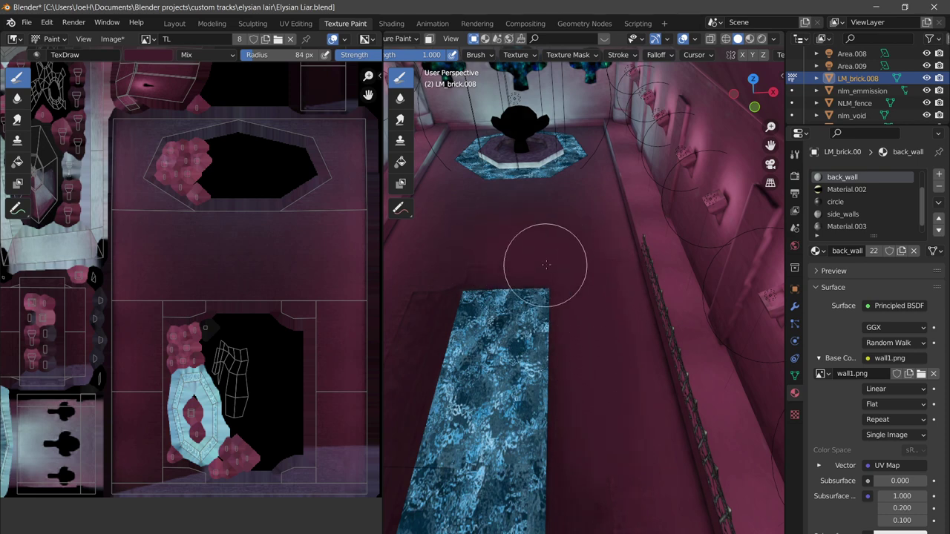
Examine the floor seams around the blue panel up close and review the available brush blending modes
scroll(590, 330, up, 4)
shift+middle_drag(558, 292, 620, 302)
shift+middle_drag(539, 266, 587, 296)
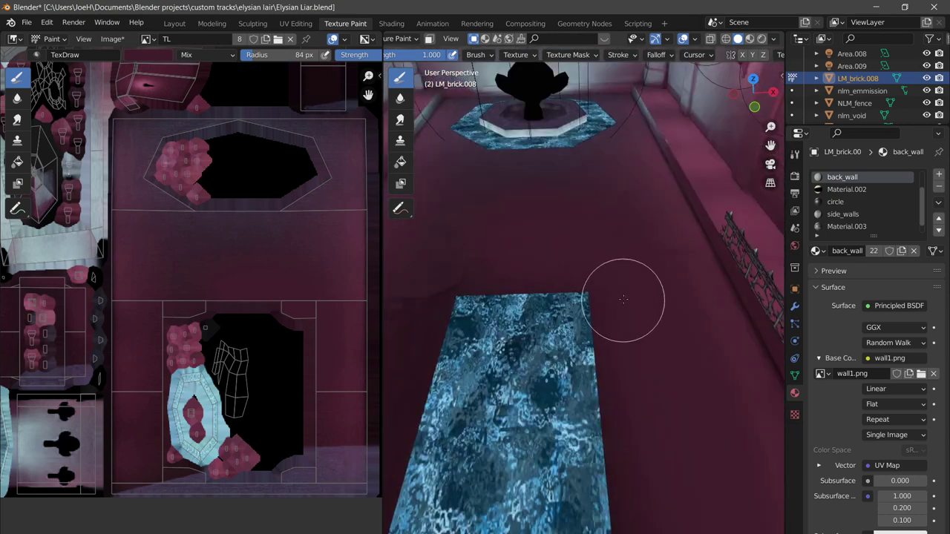
middle_drag(646, 333, 653, 359)
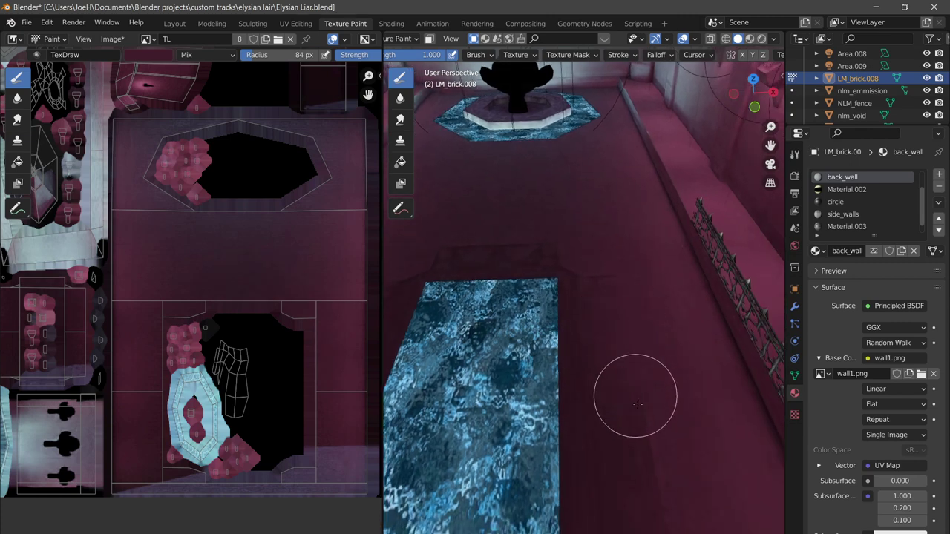
middle_drag(641, 361, 631, 441)
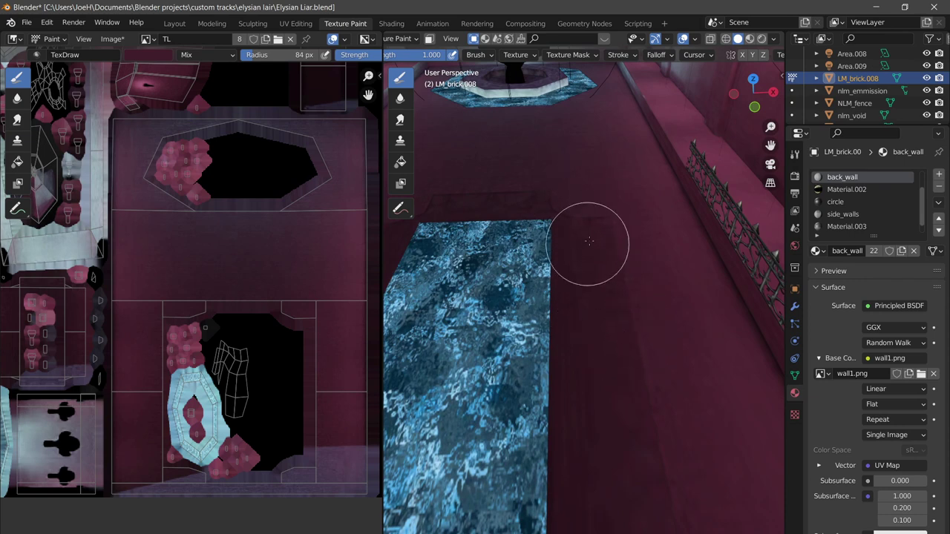
middle_drag(594, 237, 596, 258)
scroll(525, 54, left, 5)
click(545, 56)
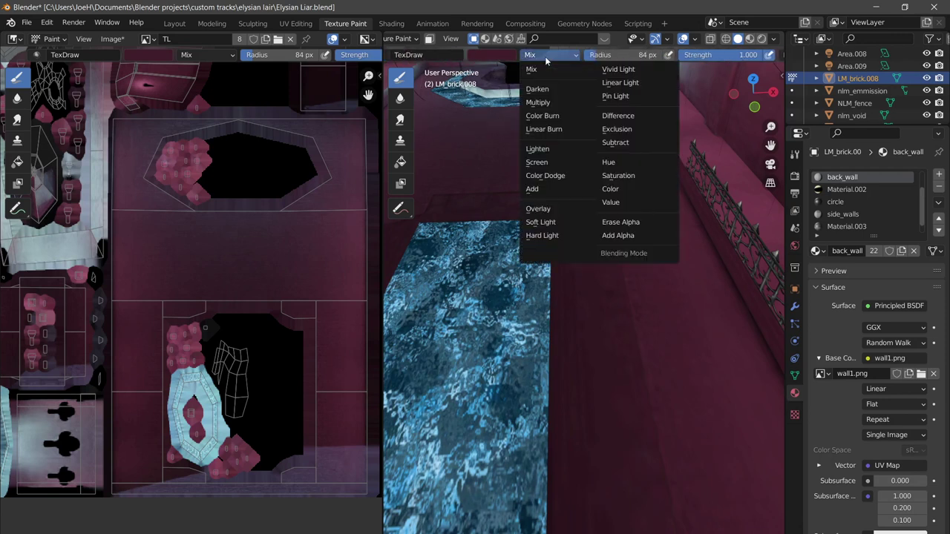
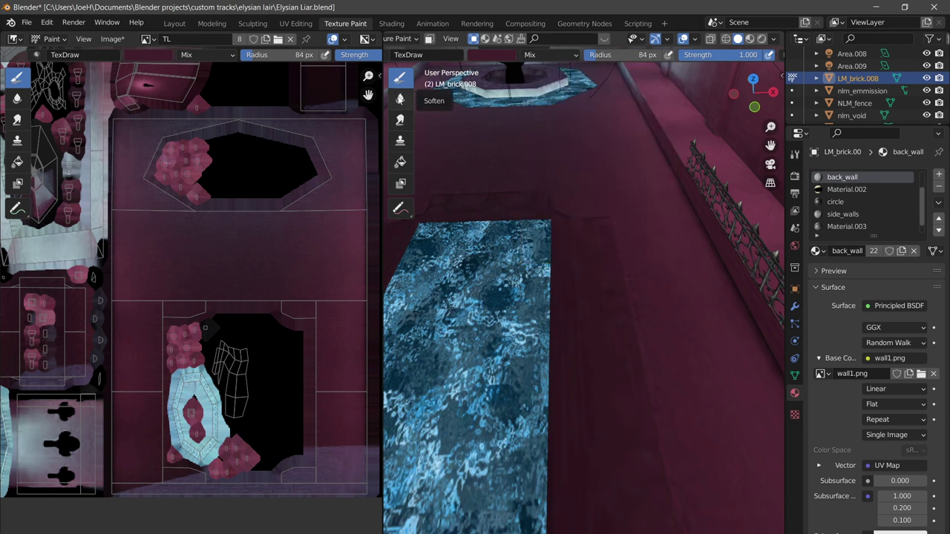
Switch to the Soften brush, try it at strength 10 along the floor beside the blue panel, and undo the stroke
click(399, 95)
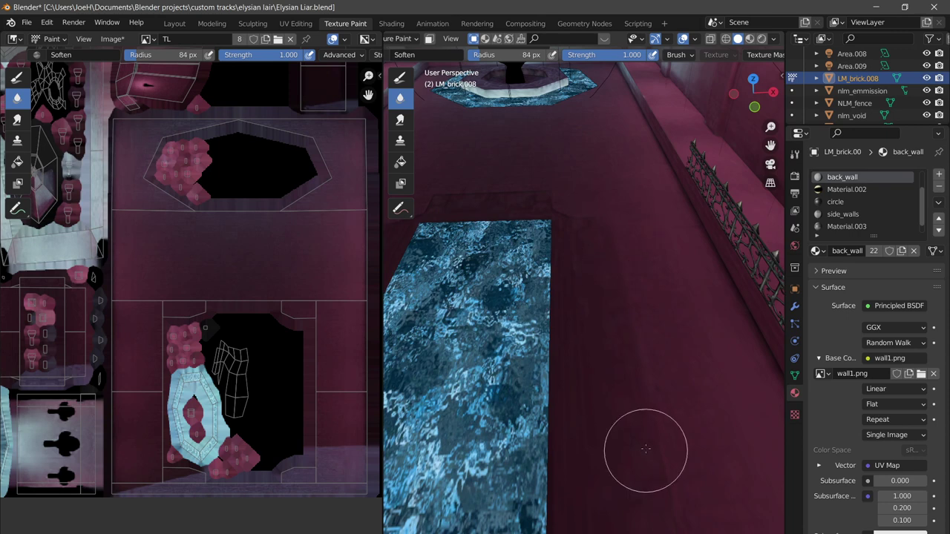
mouse_move(621, 449)
middle_down()
mouse_move(653, 343)
mouse_move(639, 321)
middle_up()
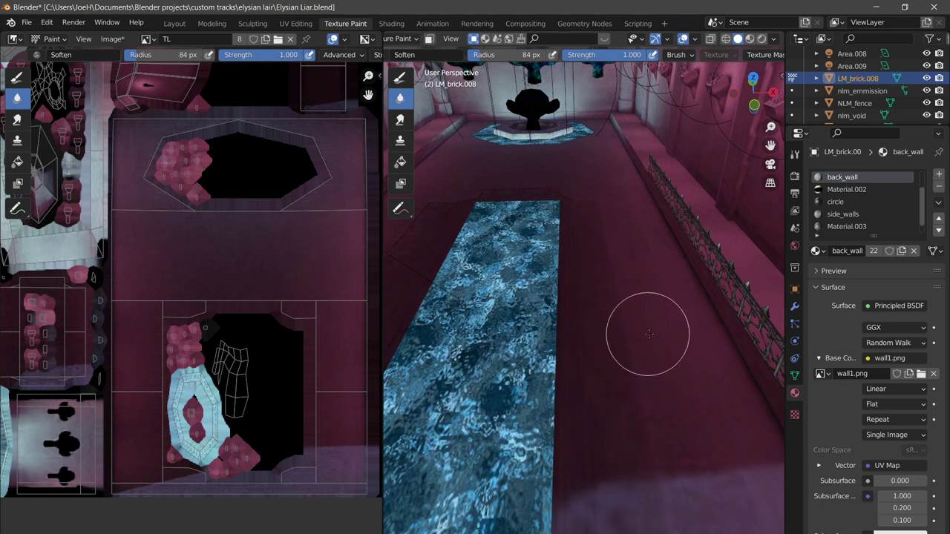
click(622, 56)
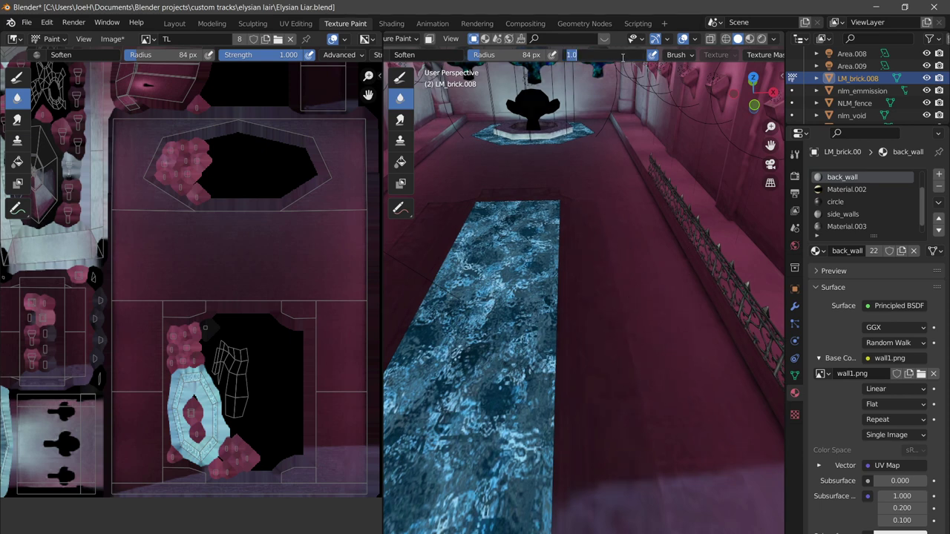
text(10)
key(Return)
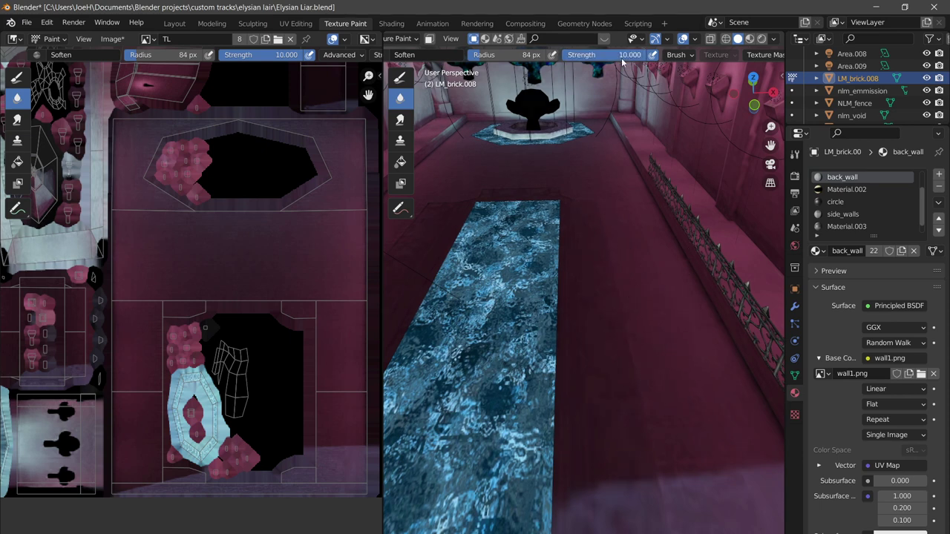
mouse_move(594, 186)
mouse_down()
mouse_move(630, 378)
mouse_move(615, 395)
mouse_move(611, 263)
mouse_move(646, 486)
mouse_up()
key(ctrl+z)
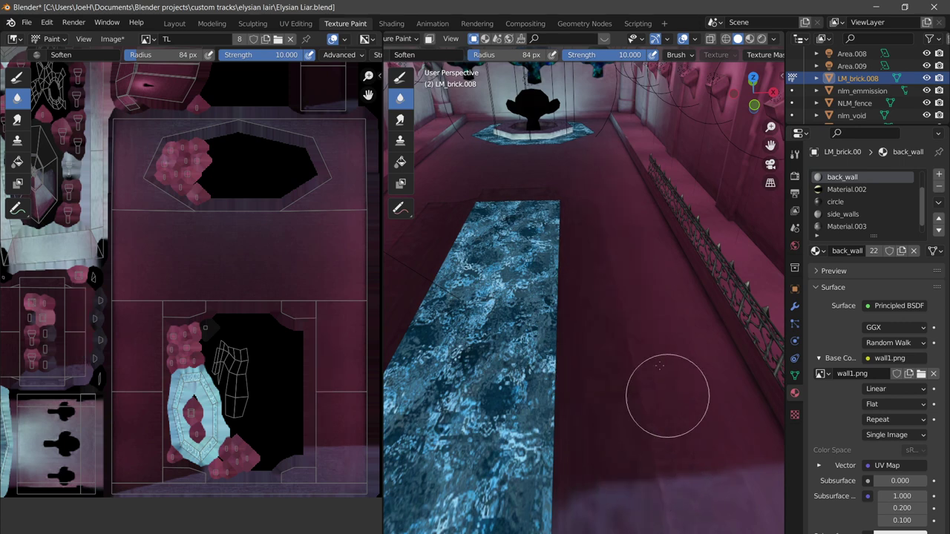
Set the Soften strength to 1.5, smooth the floor seams beside the blue panel, and inspect the floor
double_click(619, 55)
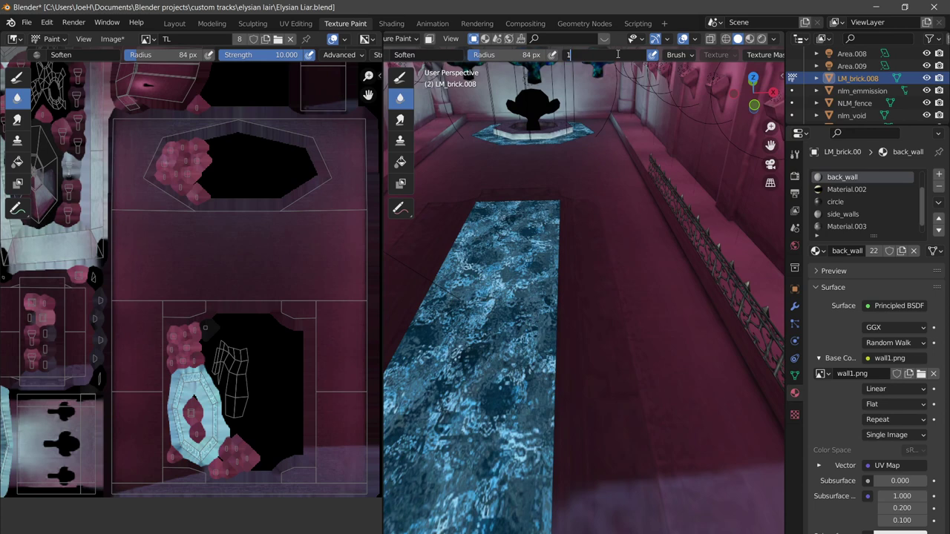
key(Return)
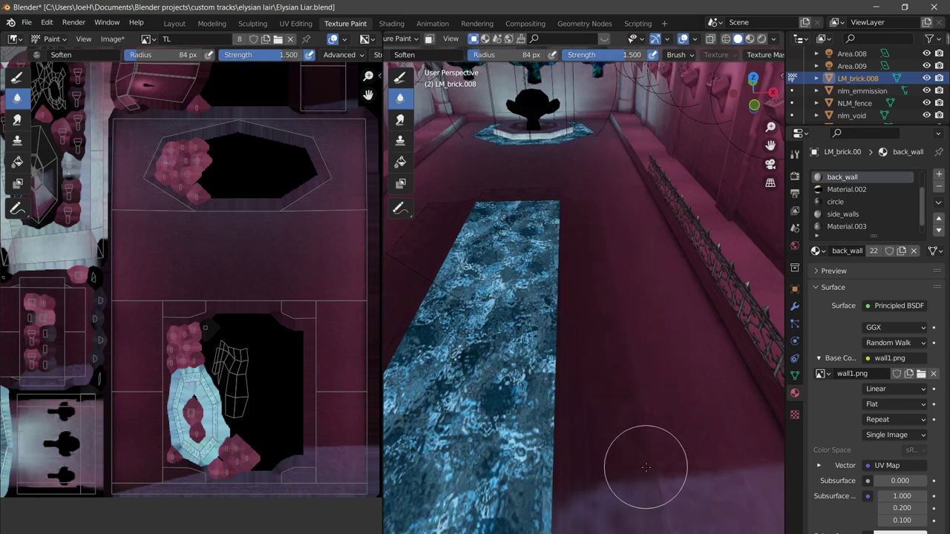
scroll(675, 319, down, 4)
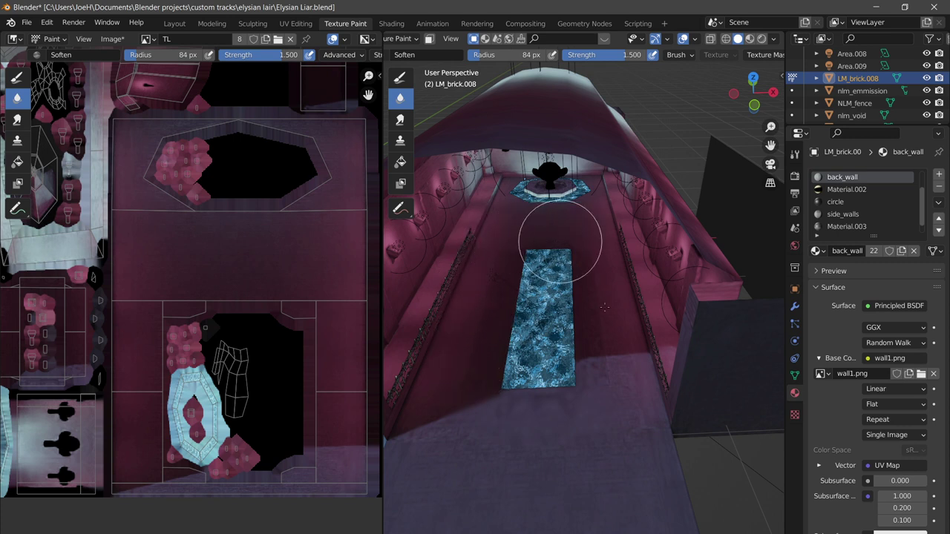
scroll(446, 42, up, 3)
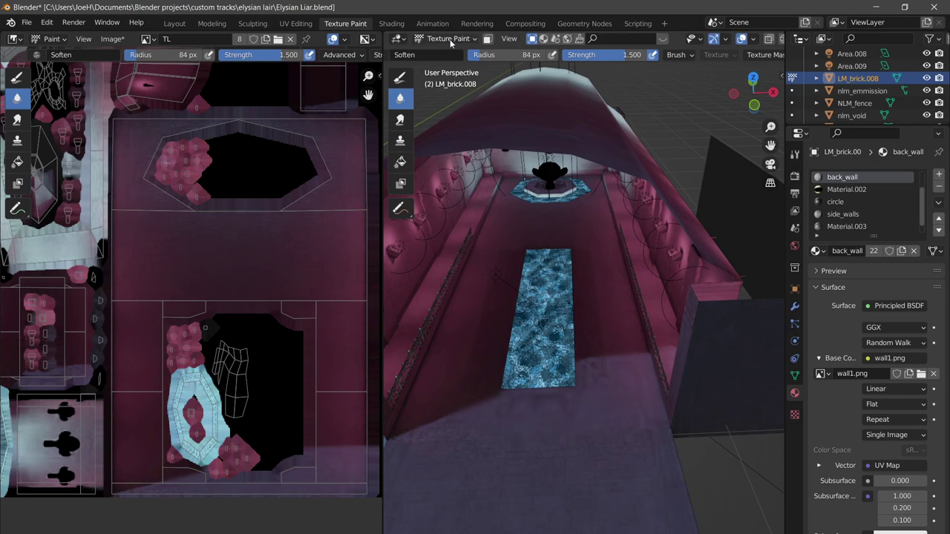
scroll(608, 299, up, 8)
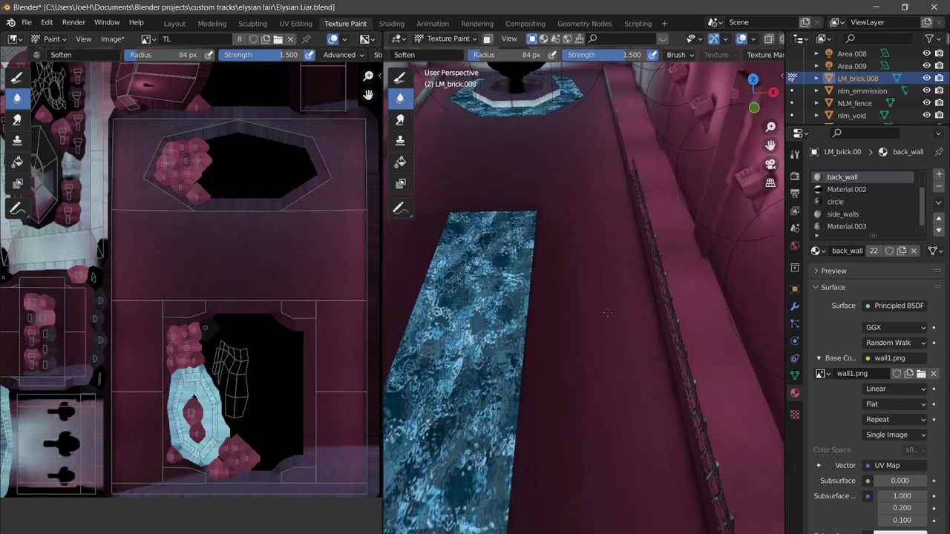
Compare the floor faces beside the blue panel in Edit Mode with their softened look in Texture Paint mode
key(Tab)
scroll(590, 235, up, 2)
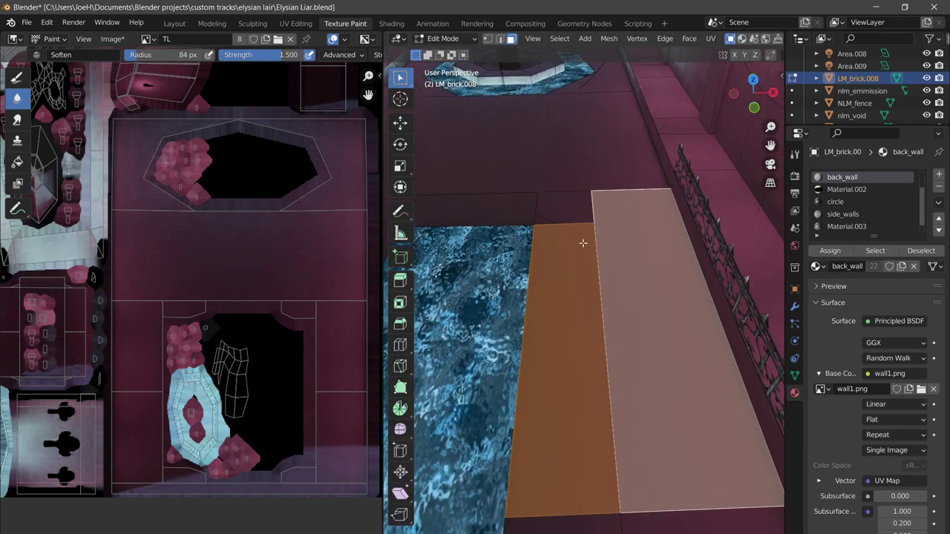
key(Tab)
scroll(612, 319, up, 2)
scroll(629, 329, down, 3)
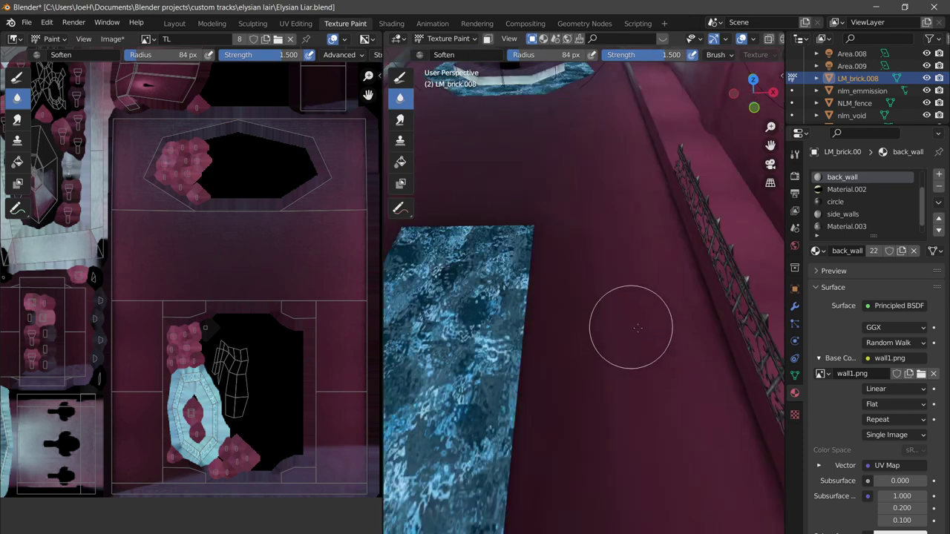
key(Tab)
key(Tab)
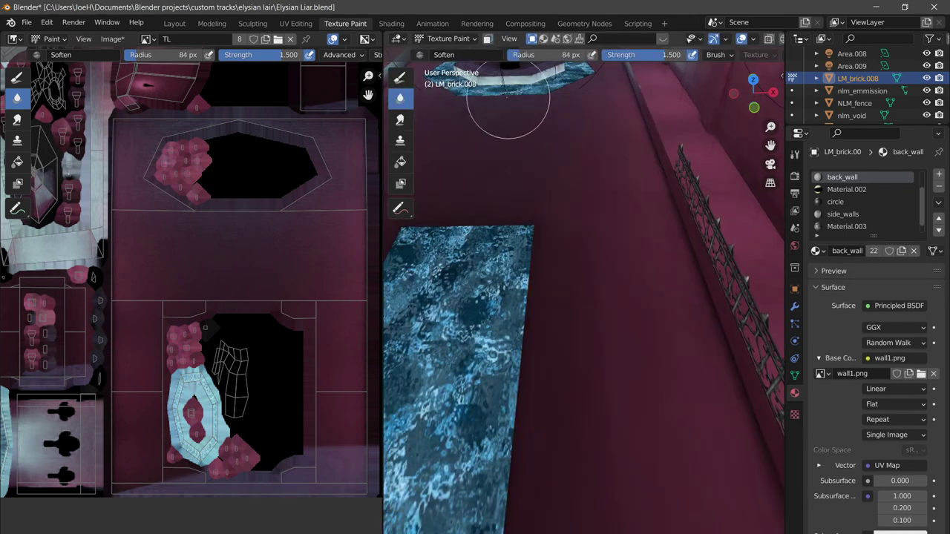
Turn on the face selection paint mask and add the two small faces at the blue panel's corner to the masked floor faces
click(489, 41)
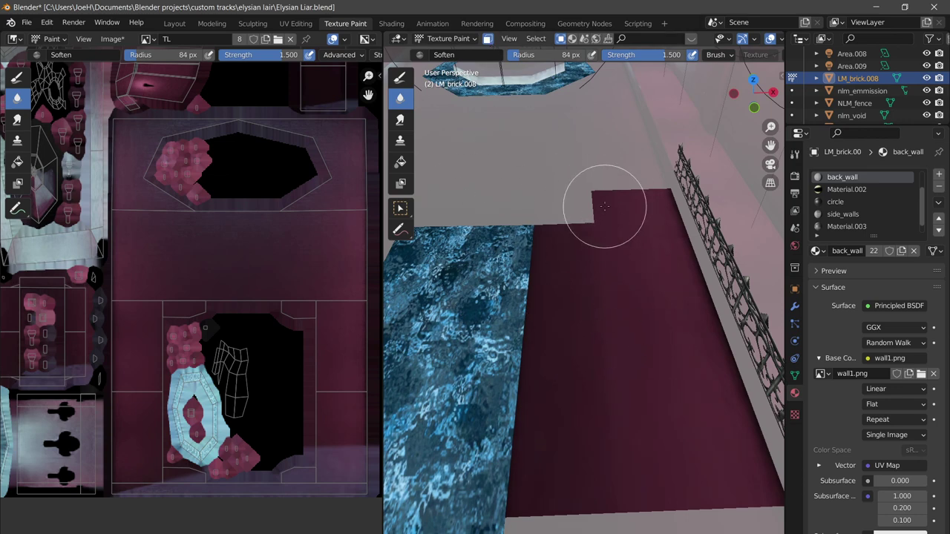
key(Tab)
shift+click(548, 217)
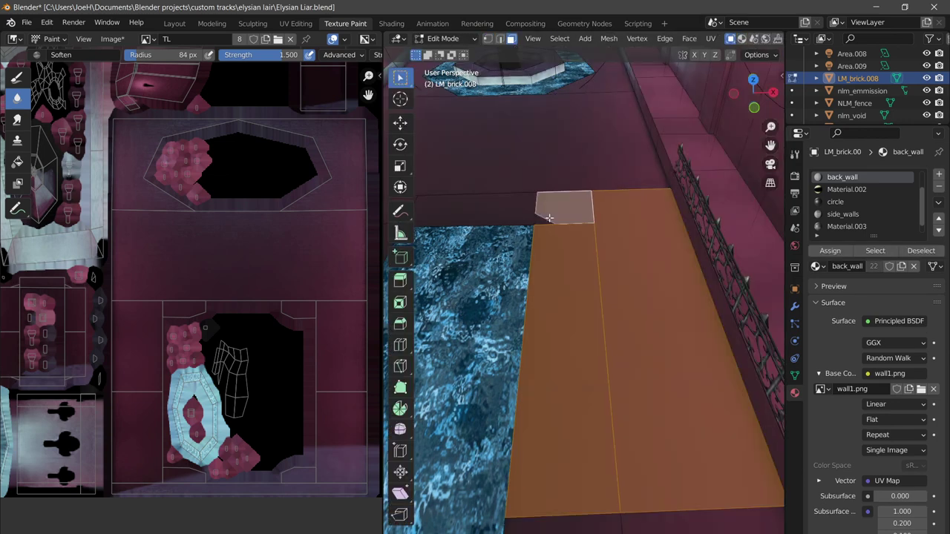
shift+click(542, 220)
key(Tab)
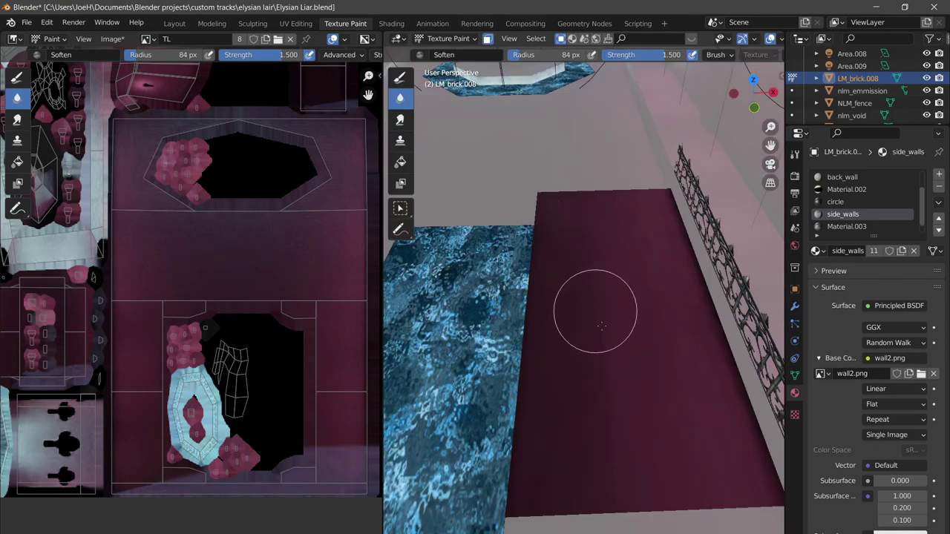
scroll(600, 339, down, 2)
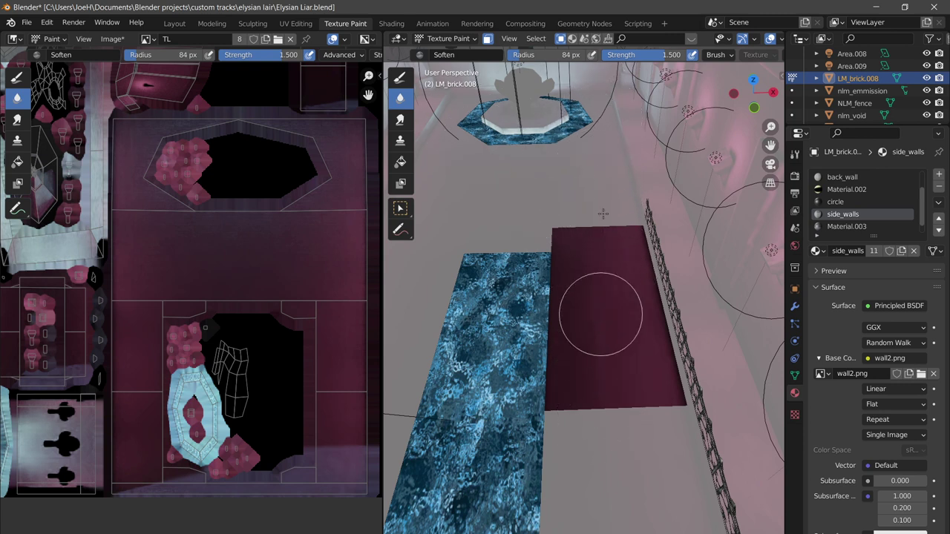
scroll(646, 252, up, 2)
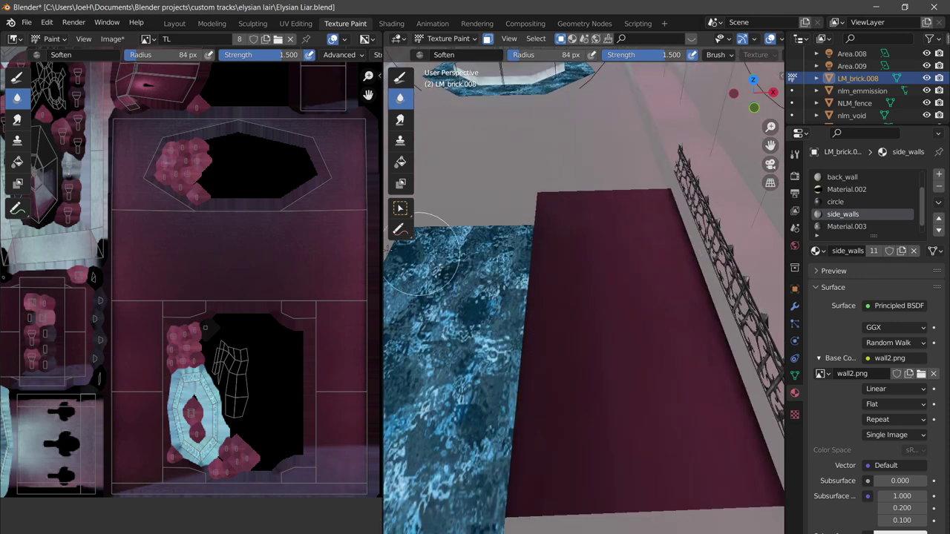
scroll(176, 273, down, 3)
scroll(176, 273, down, 1)
middle_drag(111, 206, 198, 236)
scroll(198, 215, up, 2)
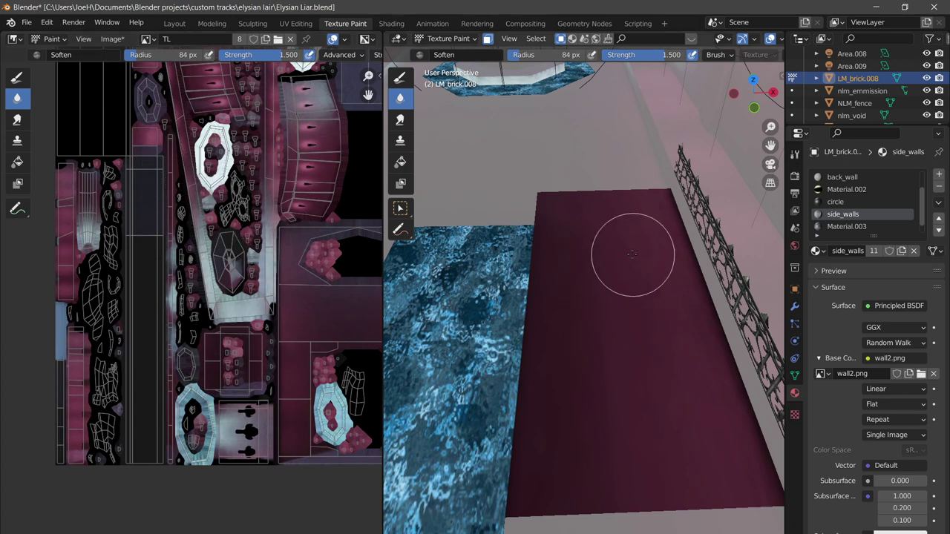
Clear the floor face selection and turn off the face selection paint mask to inspect the whole floor
key(Tab)
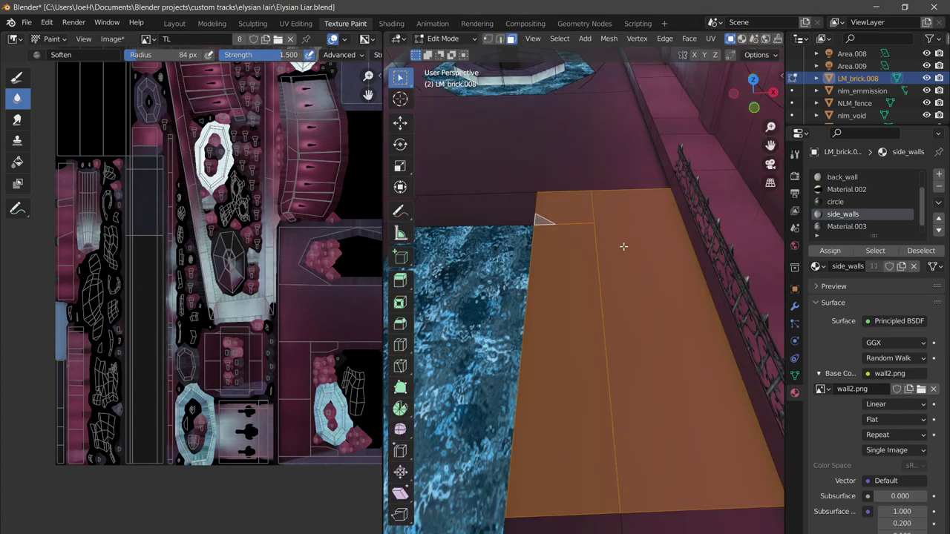
click(558, 210)
key(Home)
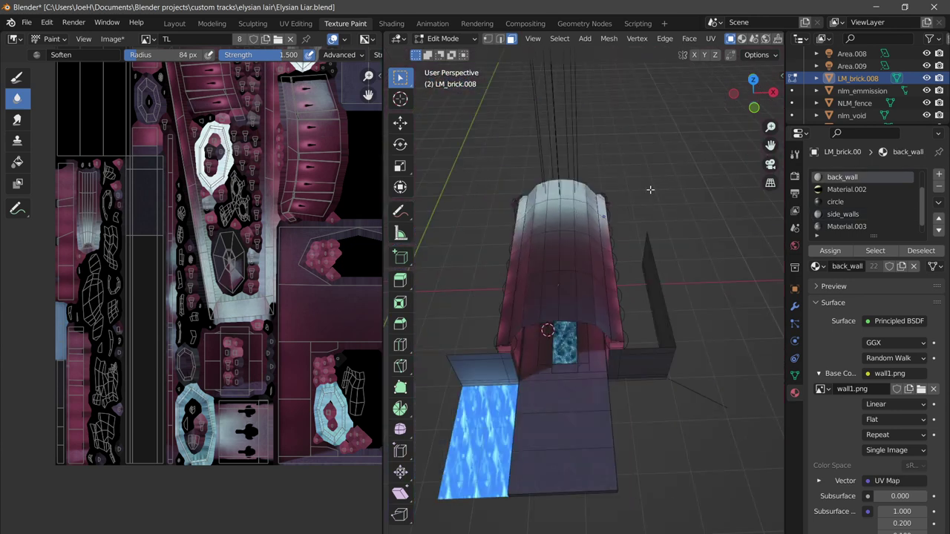
scroll(581, 275, up, 7)
mouse_move(580, 274)
middle_down()
mouse_move(583, 250)
mouse_move(615, 250)
middle_up()
scroll(583, 250, down, 2)
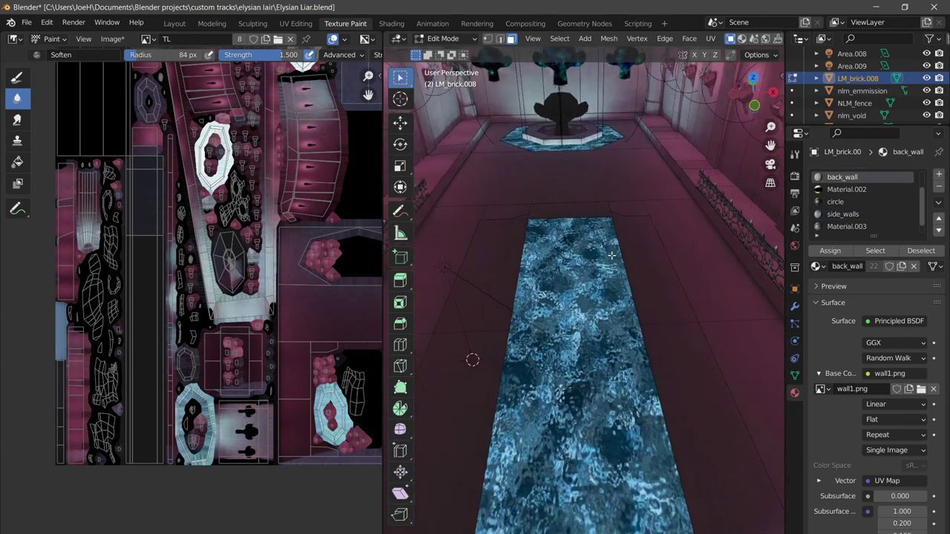
key(Tab)
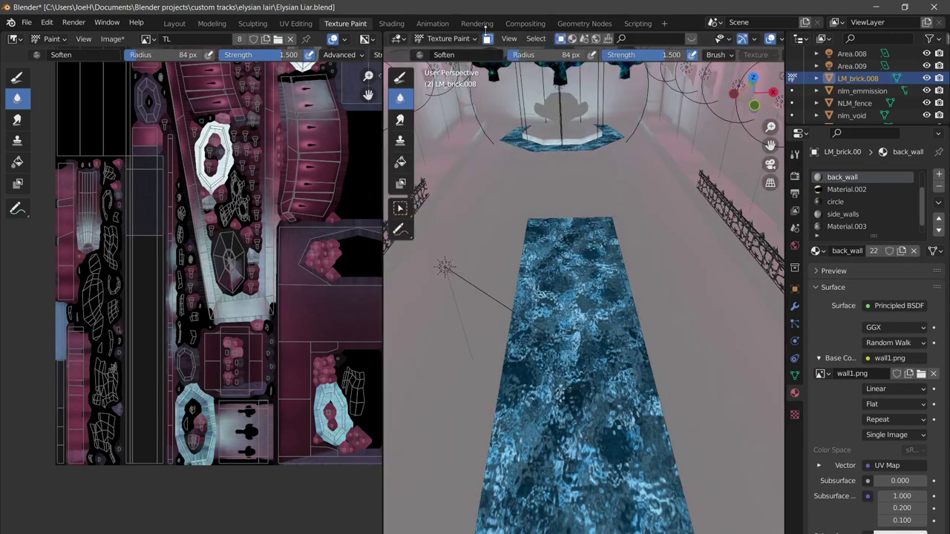
click(488, 39)
scroll(594, 362, down, 8)
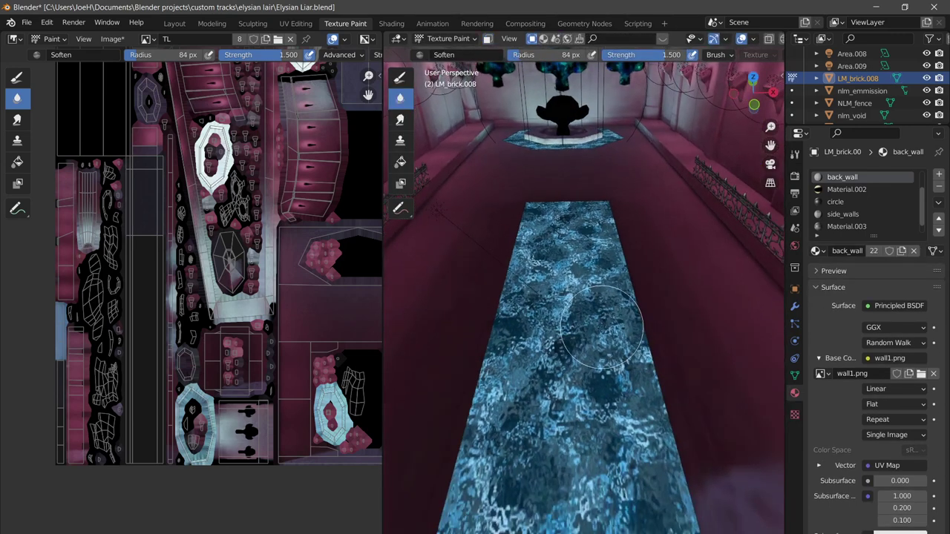
scroll(598, 227, up, 8)
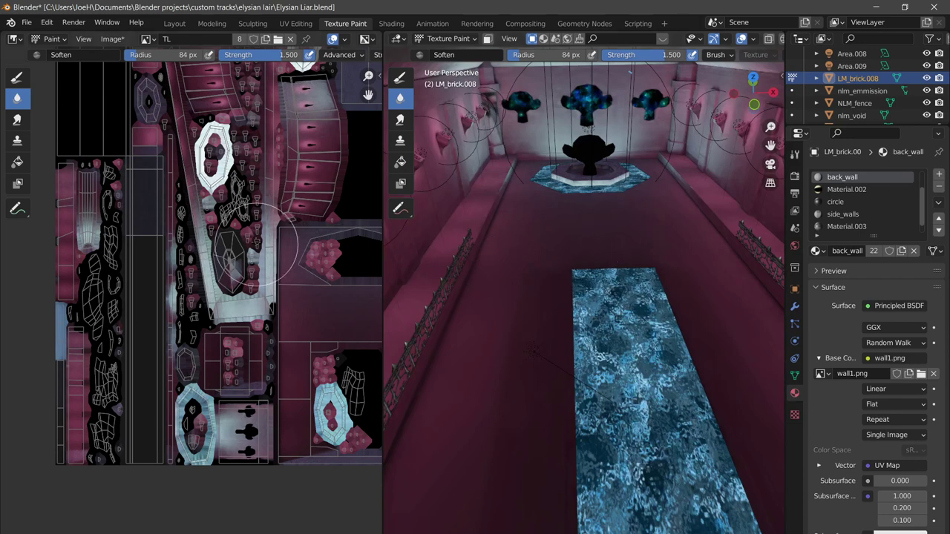
Reduce the Soften brush radius to 21 px at the upper white octagonal ring in the TL lightmap
scroll(193, 355, up, 2)
middle_drag(193, 355, 192, 388)
middle_drag(212, 272, 215, 322)
middle_drag(267, 303, 247, 356)
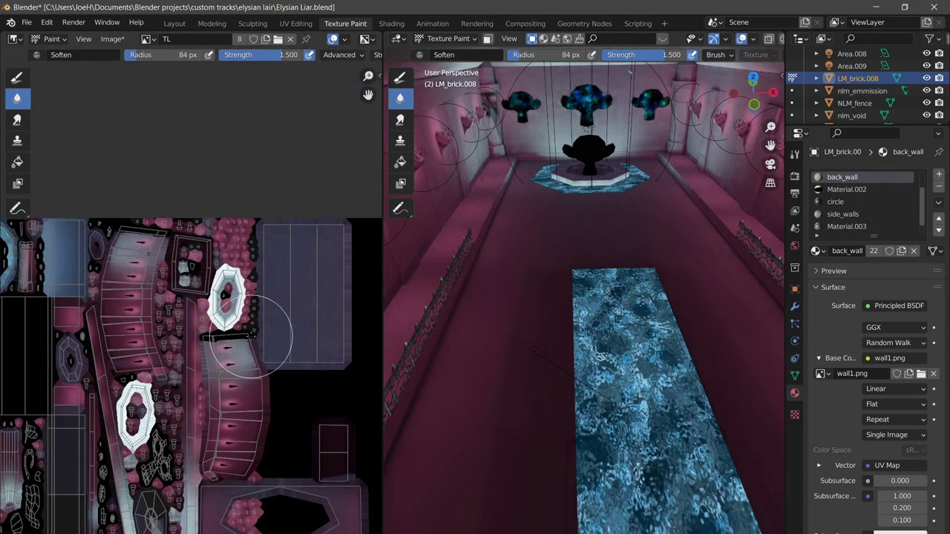
scroll(243, 290, up, 3)
scroll(244, 286, up, 4)
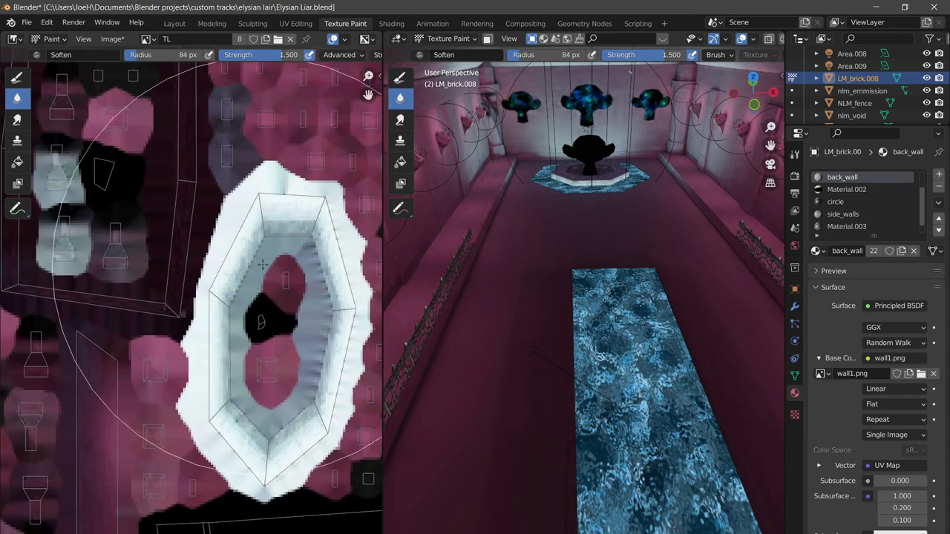
key(f)
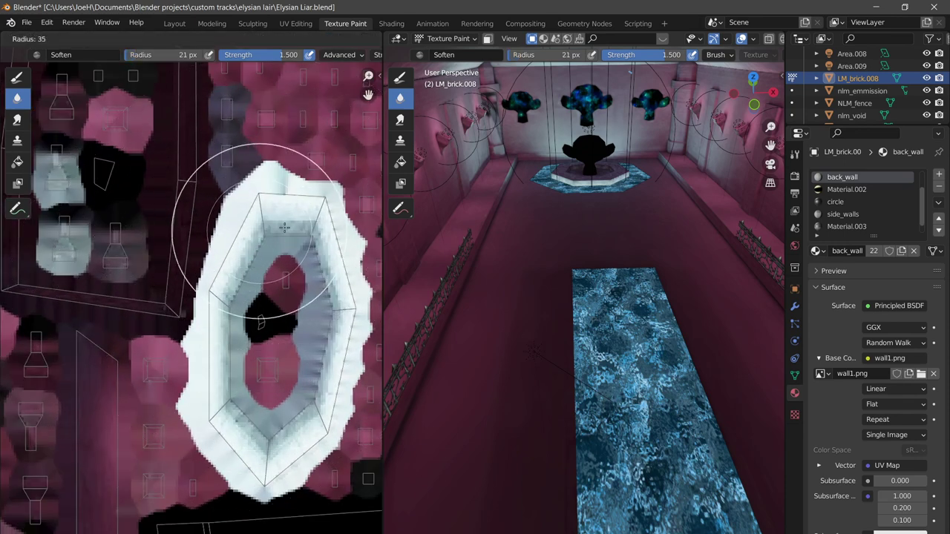
right_click(124, 277)
key(f)
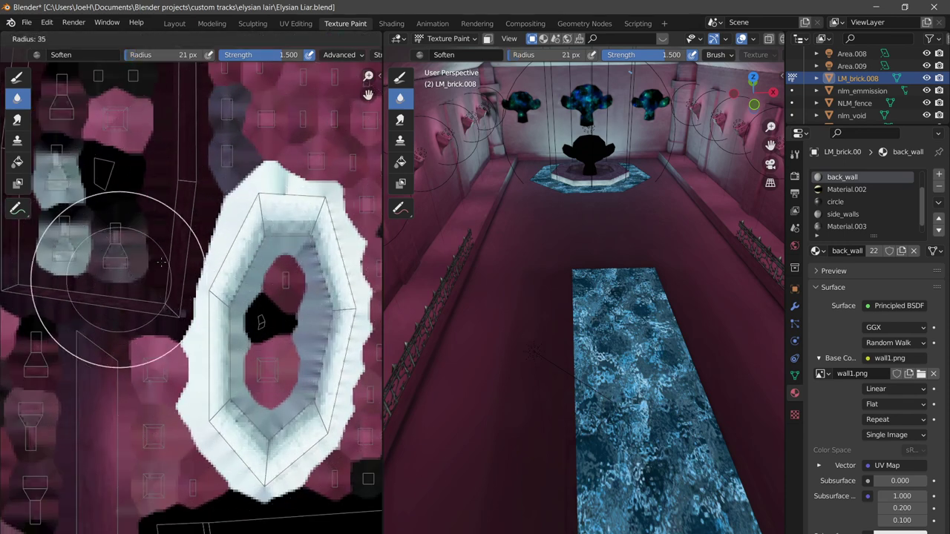
right_click(184, 254)
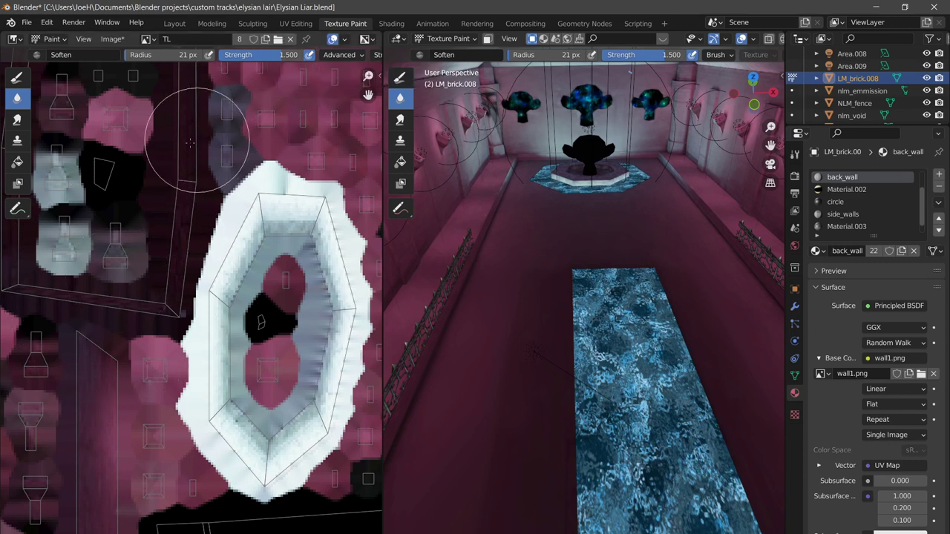
key(f)
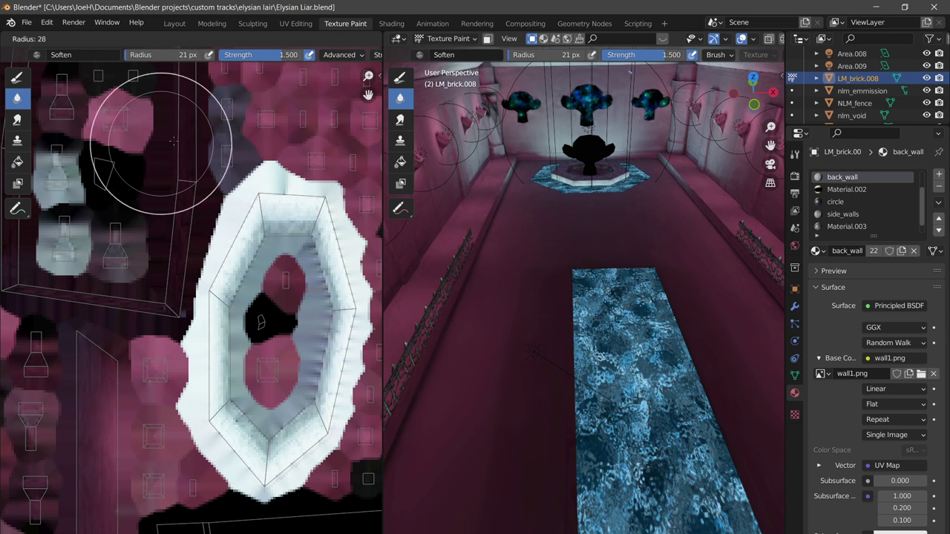
key(Escape)
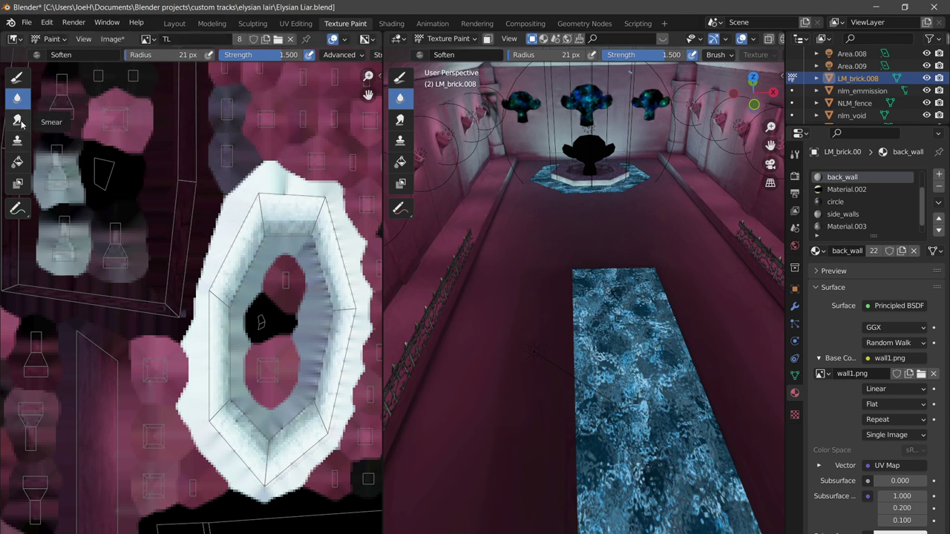
Switch to the Draw brush and sample a light blue-grey paint colour from the inner edge of the white octagonal ring
click(23, 79)
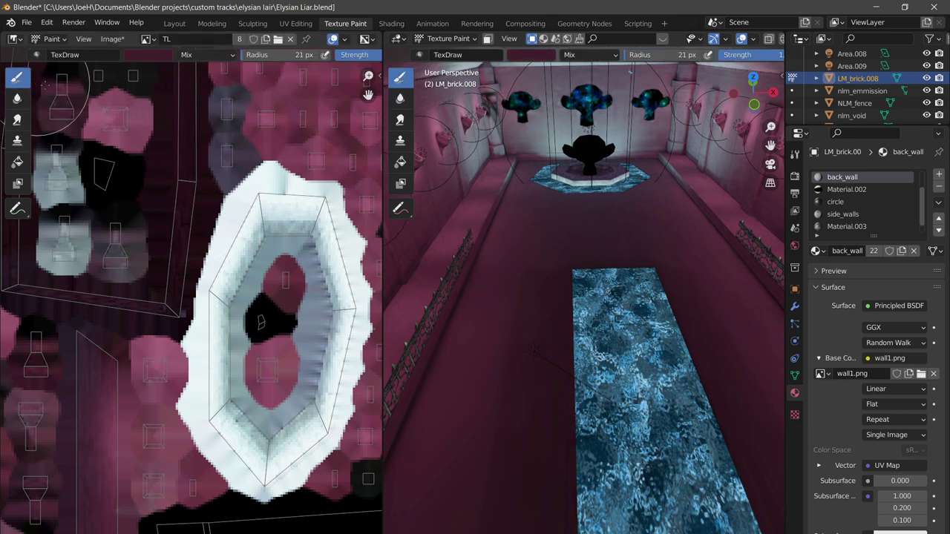
click(163, 58)
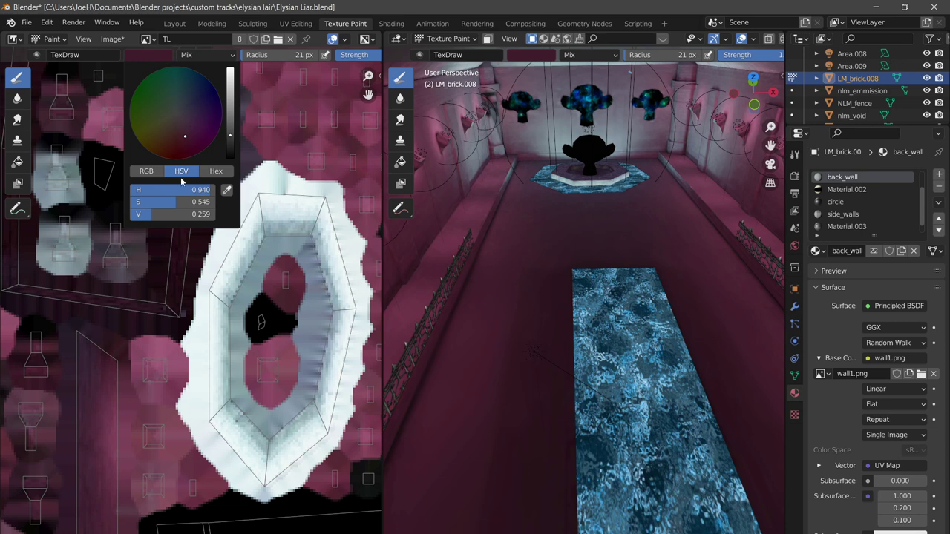
drag(175, 201, 148, 202)
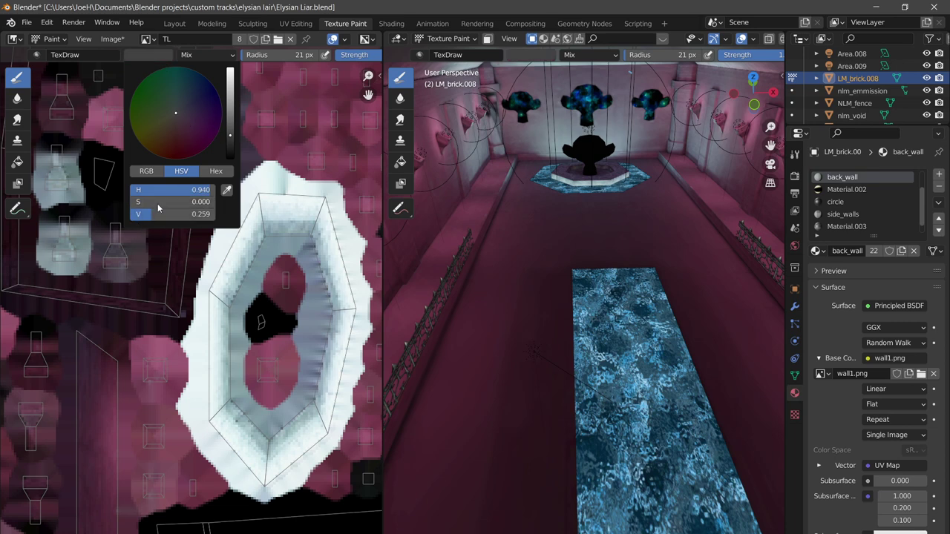
mouse_move(233, 117)
mouse_down()
mouse_move(230, 72)
mouse_move(230, 90)
mouse_up()
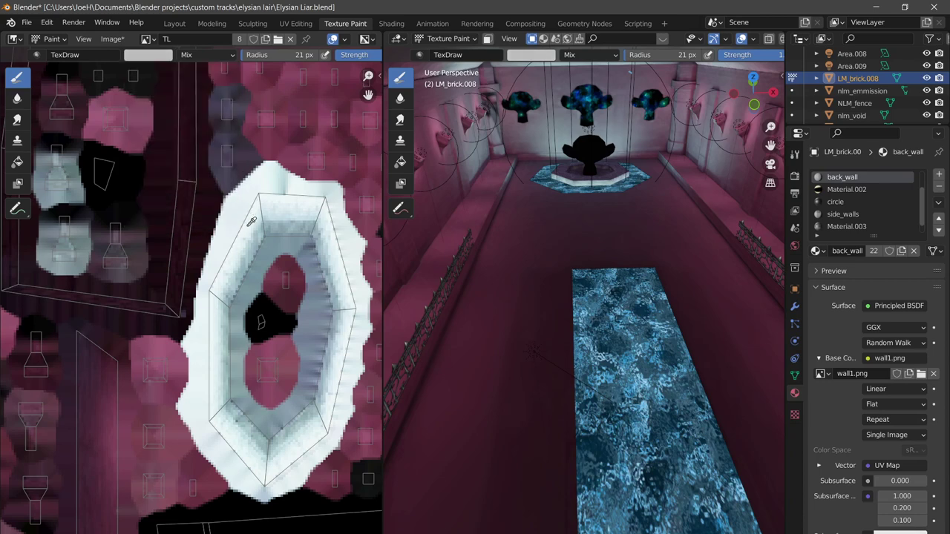
key(s)
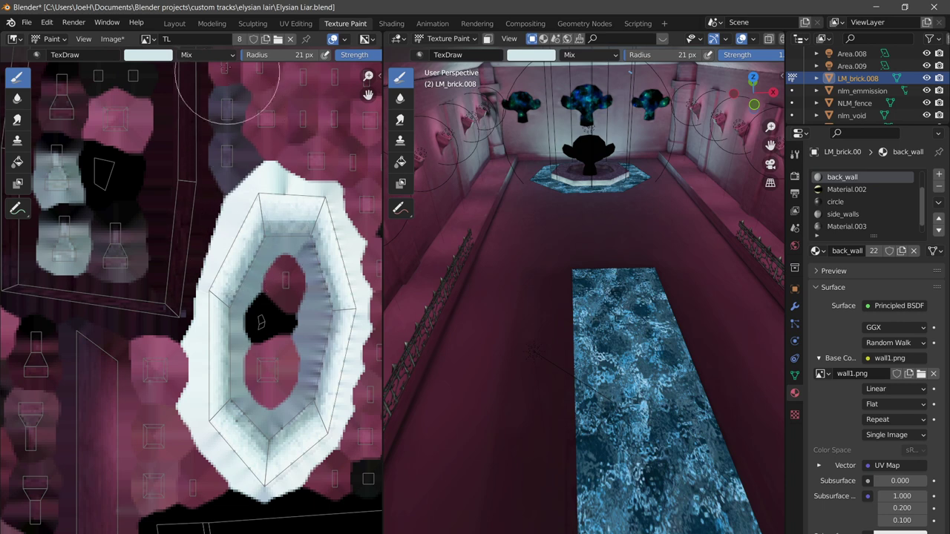
click(170, 57)
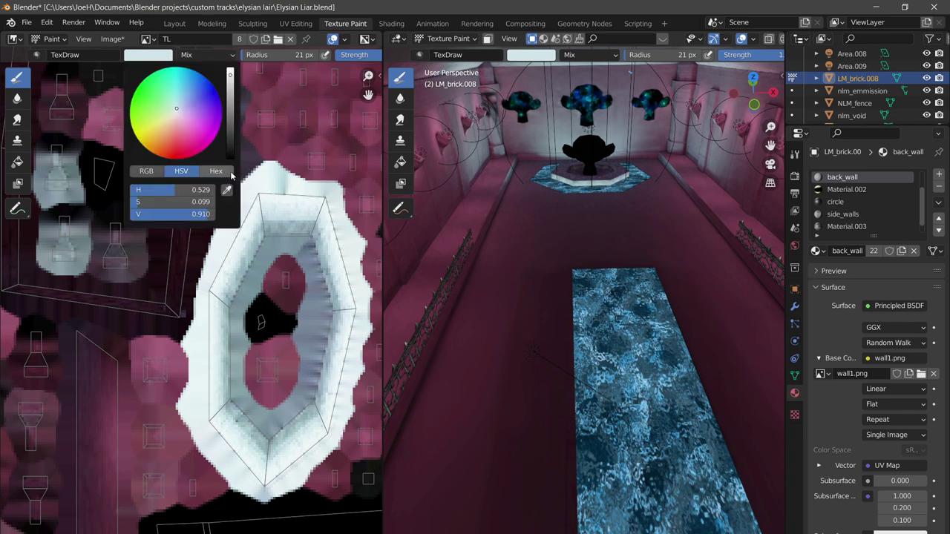
click(229, 193)
click(248, 272)
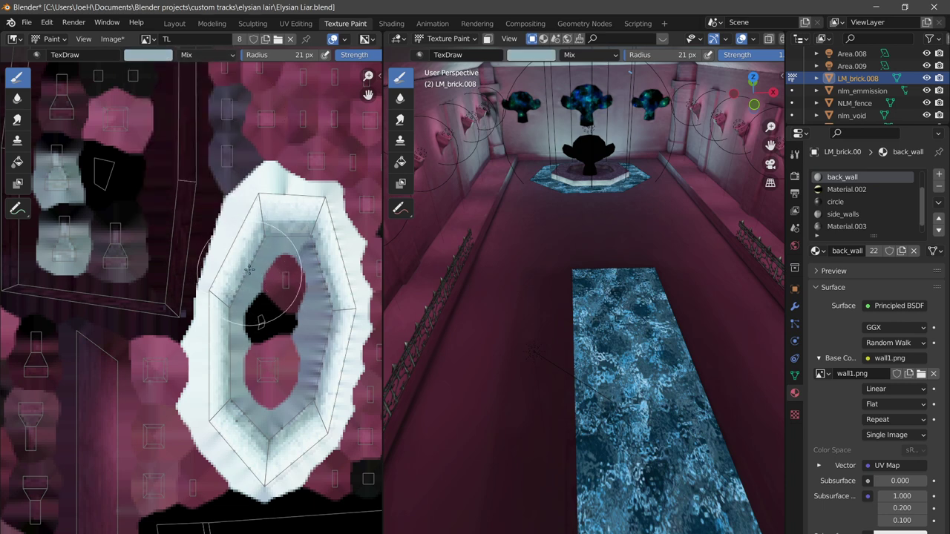
Set the Draw brush to radius 9 px and strength 0.355, try painting around the ring's outline, and undo the last stroke
key(f)
click(239, 227)
key(f)
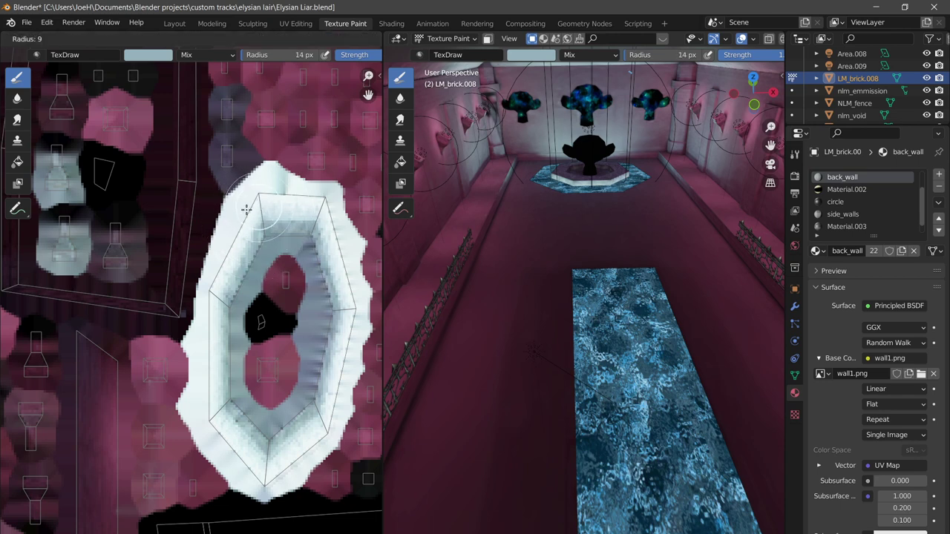
click(246, 210)
scroll(297, 55, right, 3)
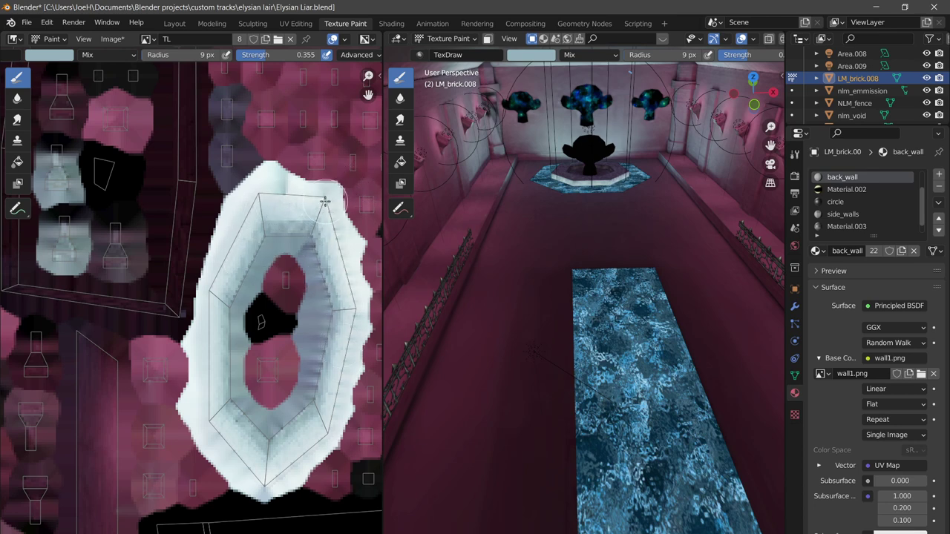
key(ctrl+z)
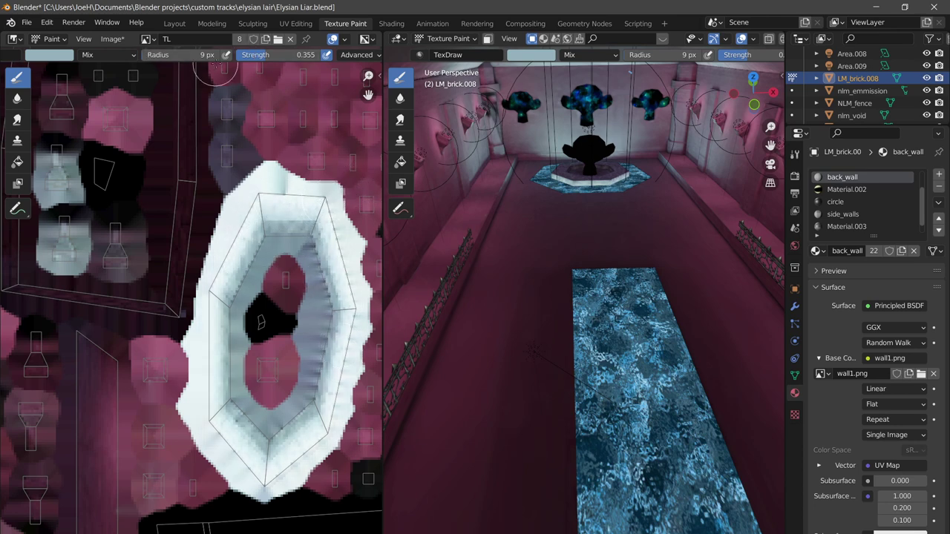
Set the Draw brush to Darken blending with a darker blue-grey colour and strength 1.000
click(112, 55)
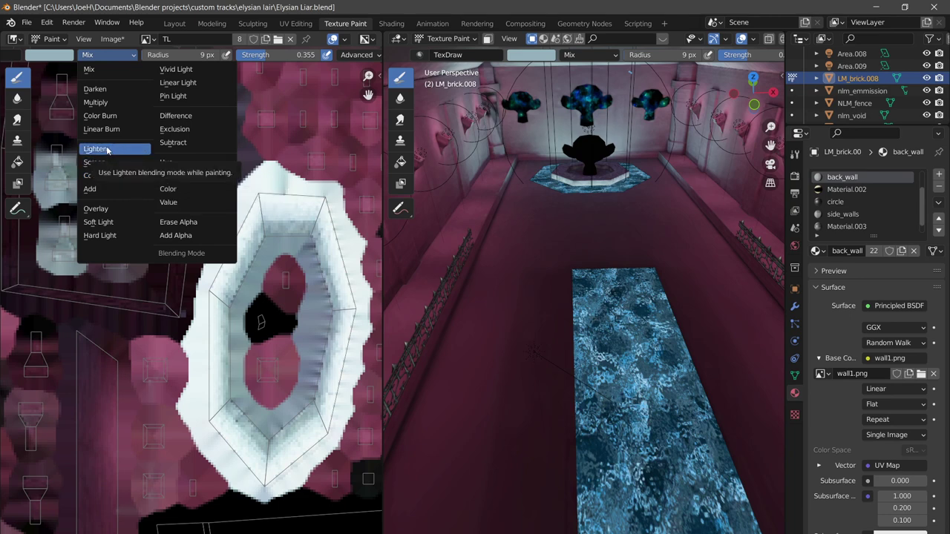
click(96, 89)
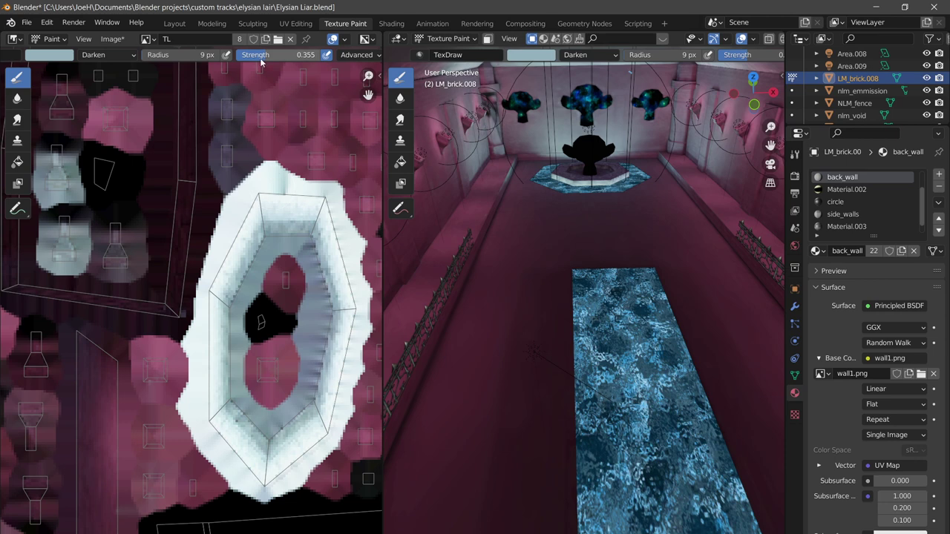
click(67, 58)
click(133, 120)
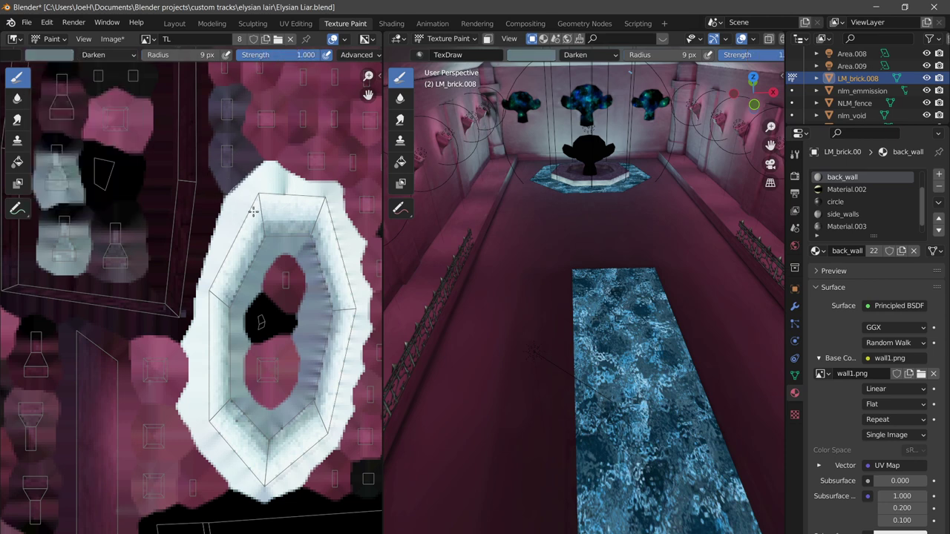
Try darkening the upper-left side of the white octagonal ring with the Draw brush, undoing the first strokes and painting a smaller one
mouse_move(253, 212)
mouse_down()
mouse_move(256, 275)
mouse_move(237, 187)
mouse_move(246, 180)
mouse_move(256, 226)
mouse_up()
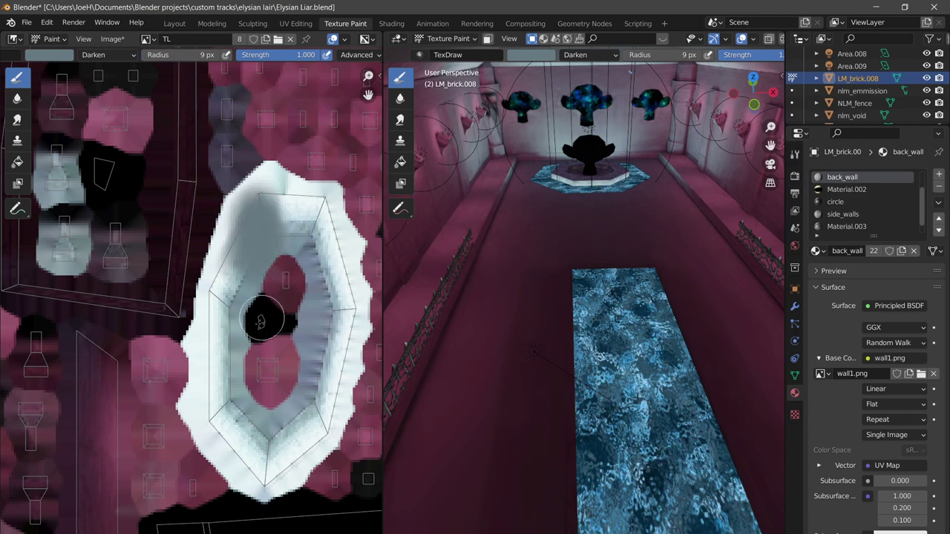
mouse_move(260, 321)
mouse_down()
mouse_move(226, 308)
mouse_move(239, 272)
mouse_up()
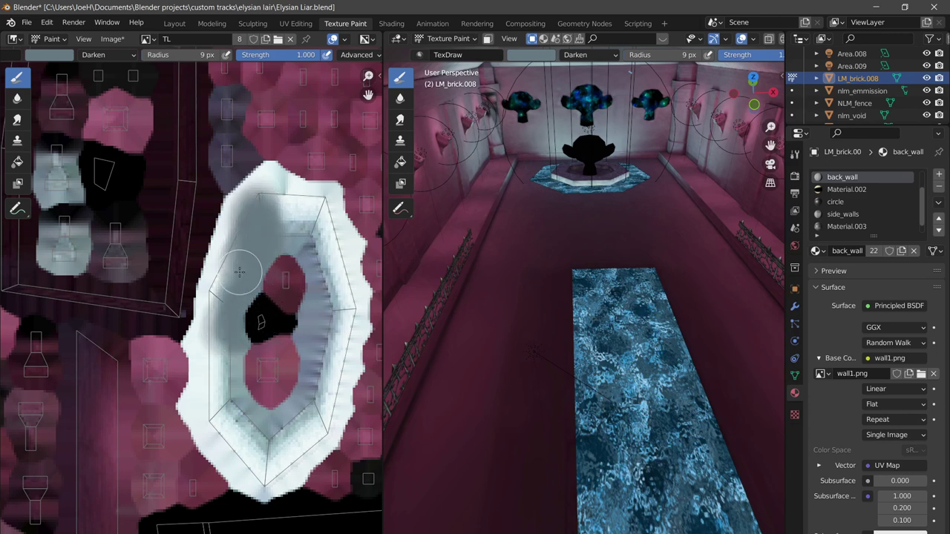
key(ctrl+z)
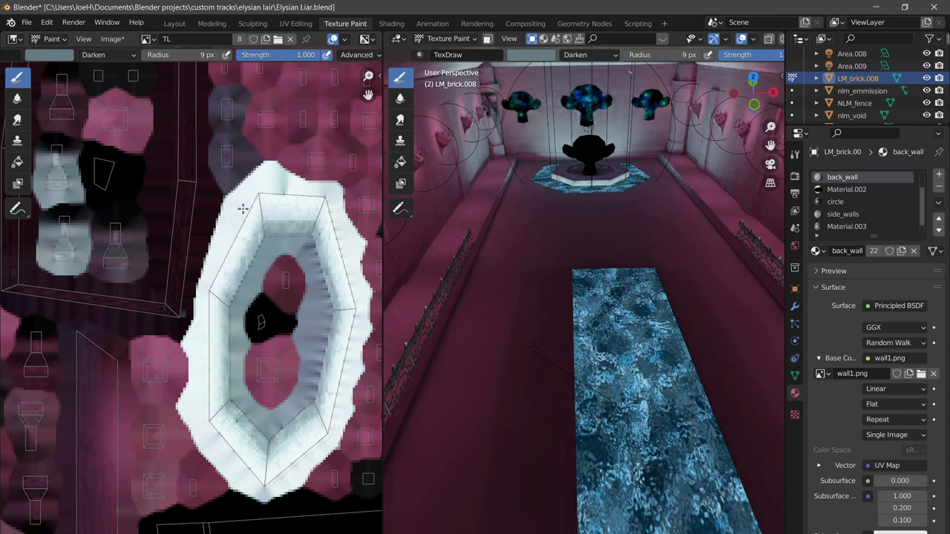
click(101, 59)
click(104, 58)
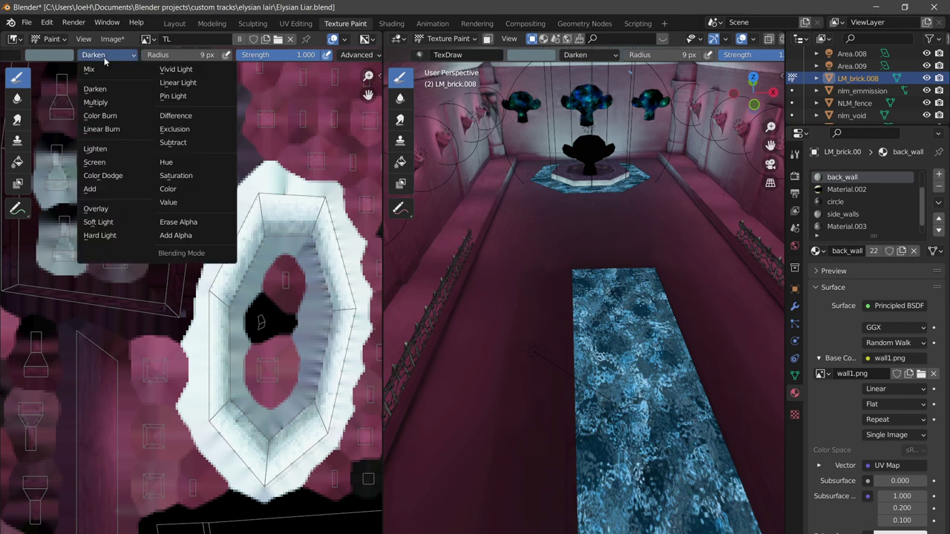
click(104, 58)
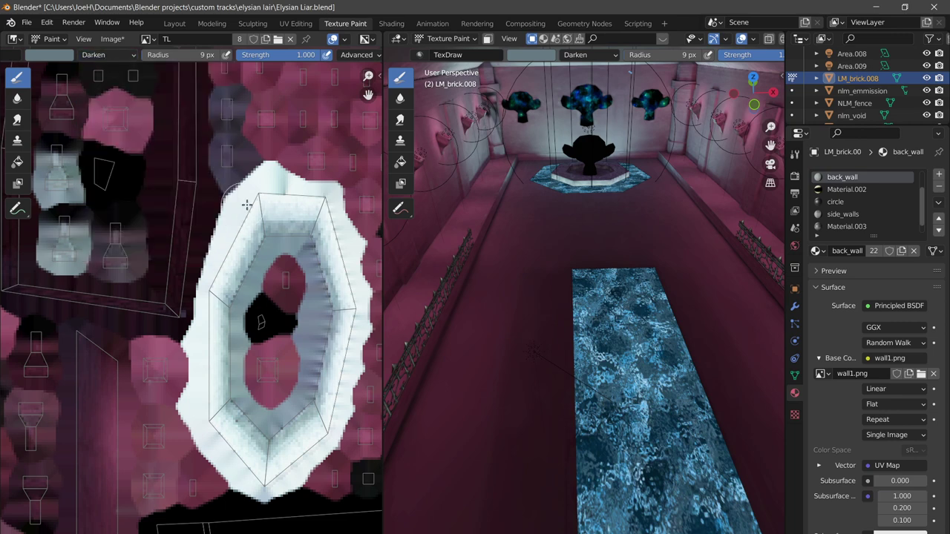
drag(260, 205, 254, 222)
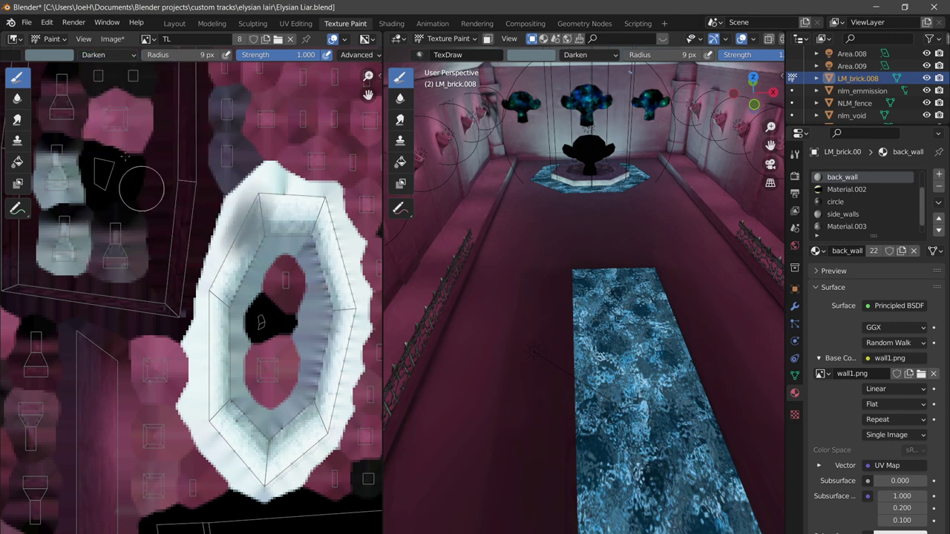
Set the Draw brush blending to Lighten, try a stroke across the ring's dark centre, and undo the last strokes on the ring
click(96, 59)
click(95, 149)
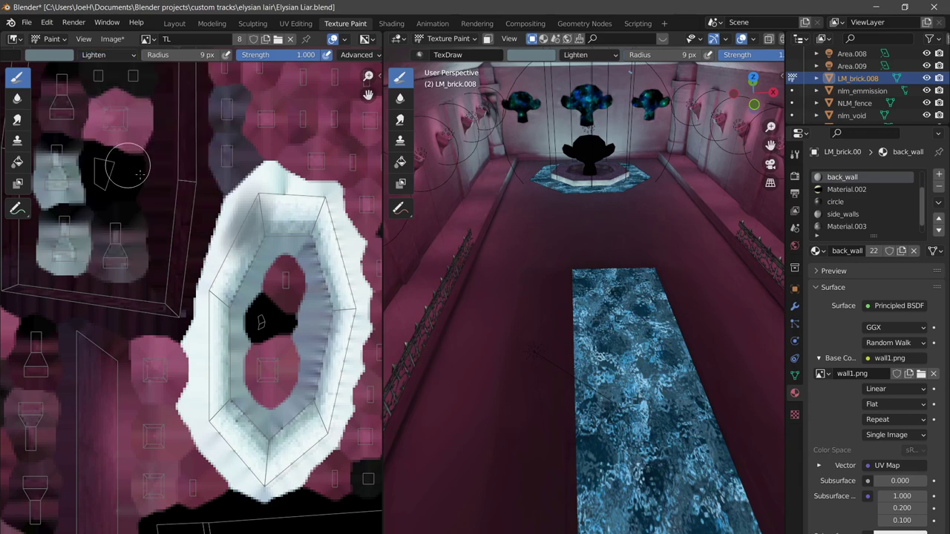
mouse_move(277, 254)
mouse_down()
mouse_move(269, 273)
mouse_move(283, 301)
mouse_move(251, 318)
mouse_move(271, 282)
mouse_up()
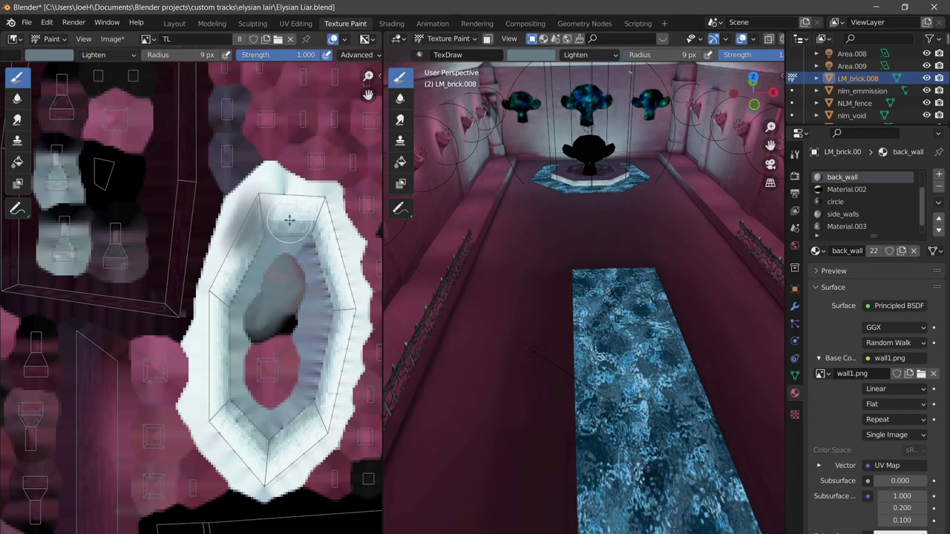
key(ctrl+z)
key(ctrl+z)
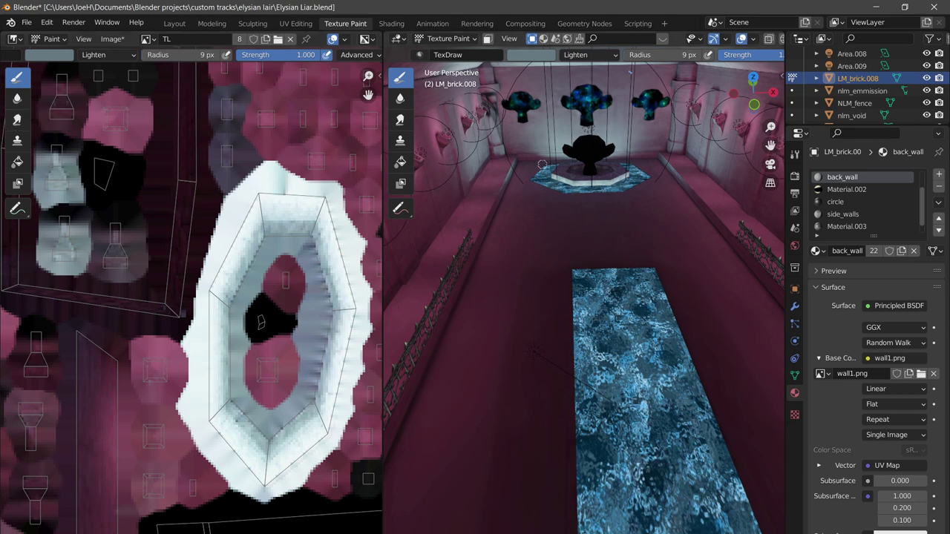
Save the TL lightmap image over TL.png in the textures folder
click(113, 39)
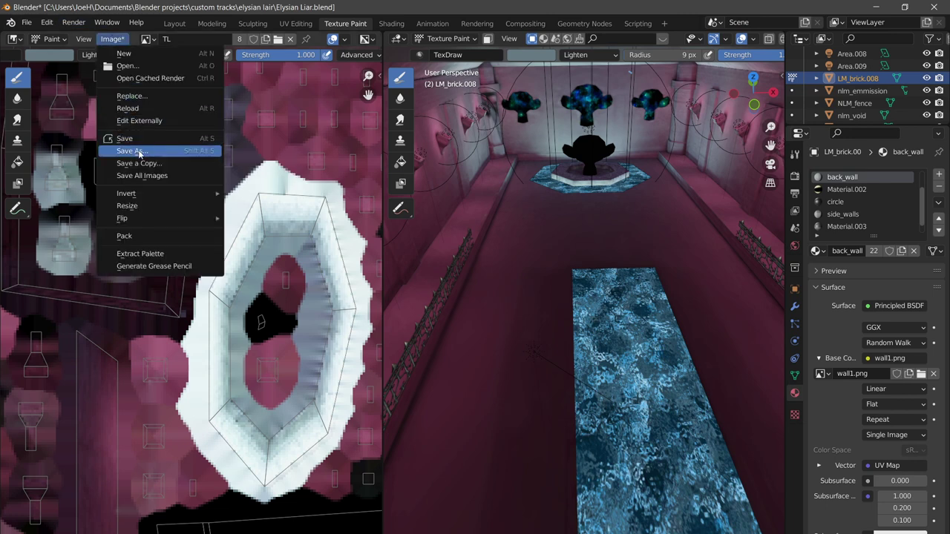
click(133, 151)
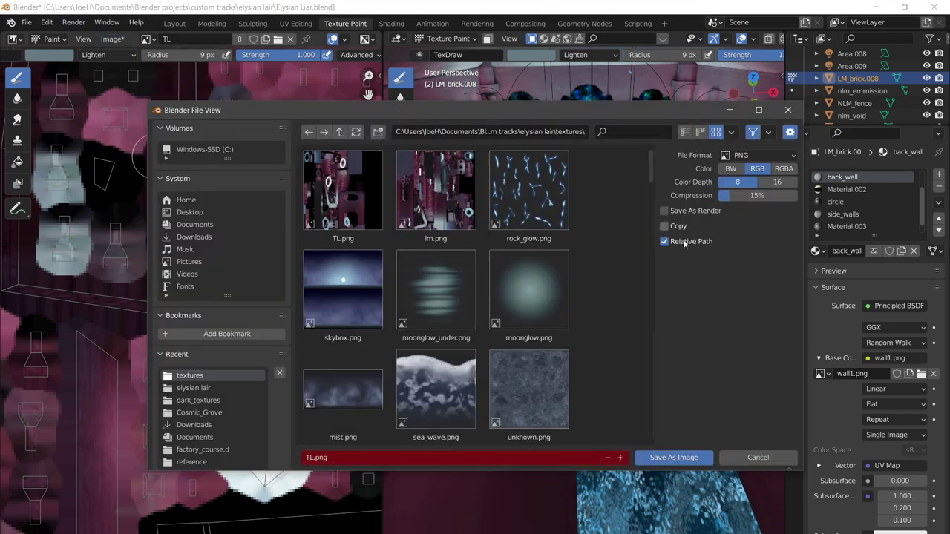
click(673, 457)
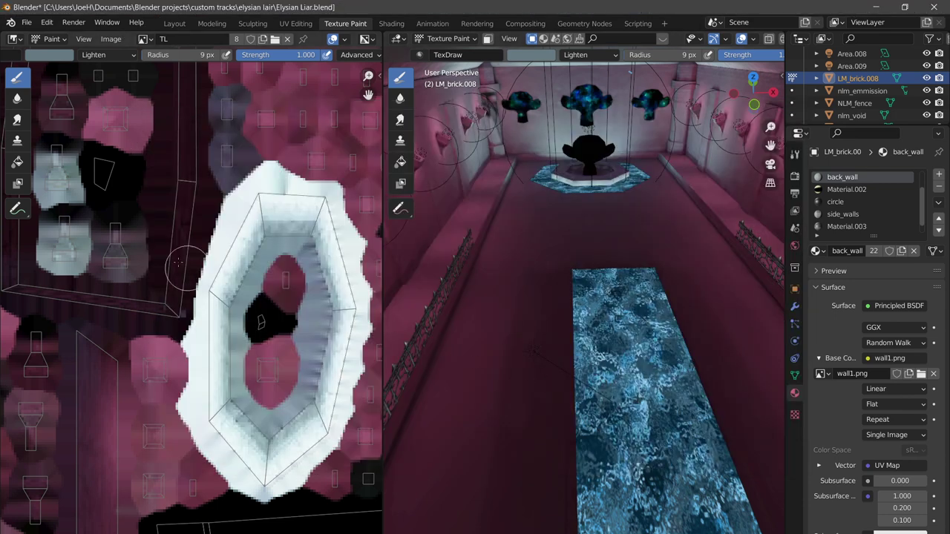
Enter Edit Mode on LM_brick.008 and select the entire black monkey head on the fountain, including both eyes
scroll(174, 260, down, 4)
scroll(223, 300, down, 2)
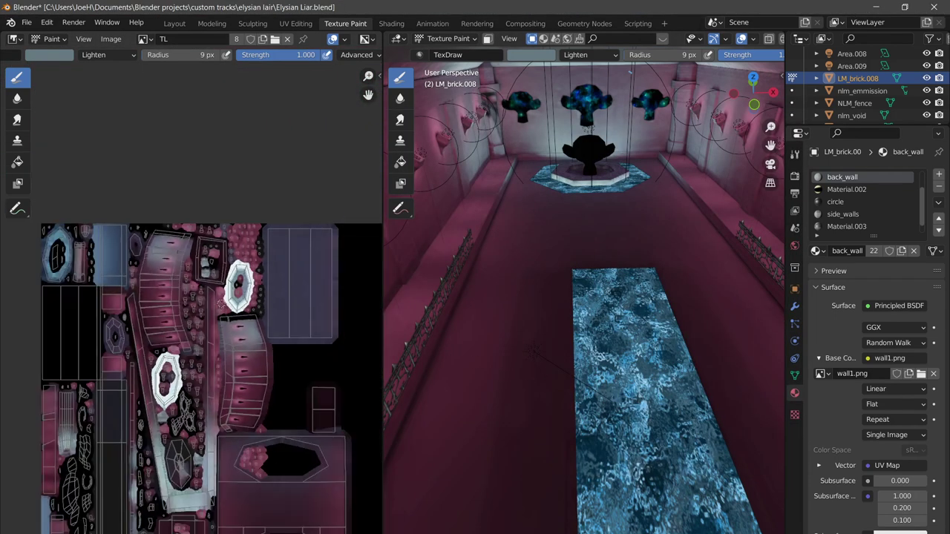
scroll(215, 314, down, 2)
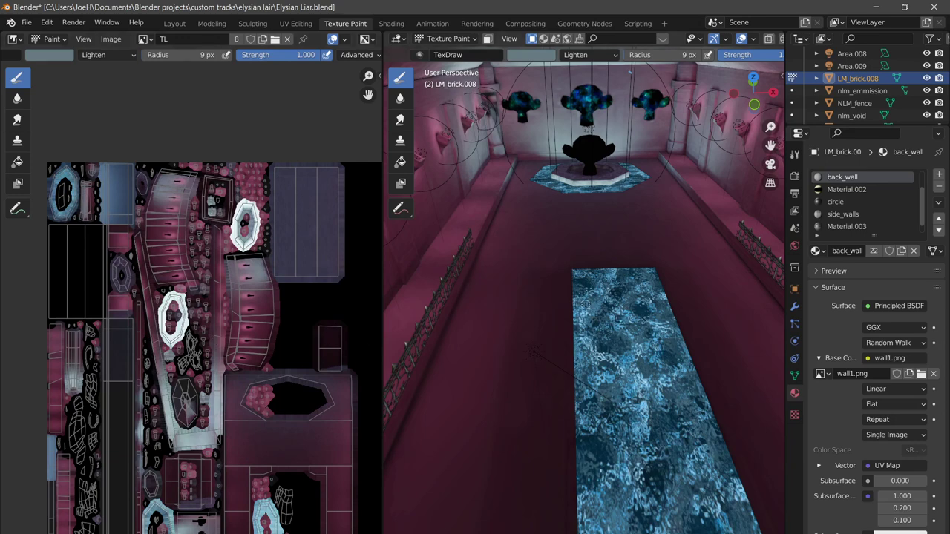
middle_drag(585, 304, 605, 285)
scroll(622, 244, up, 4)
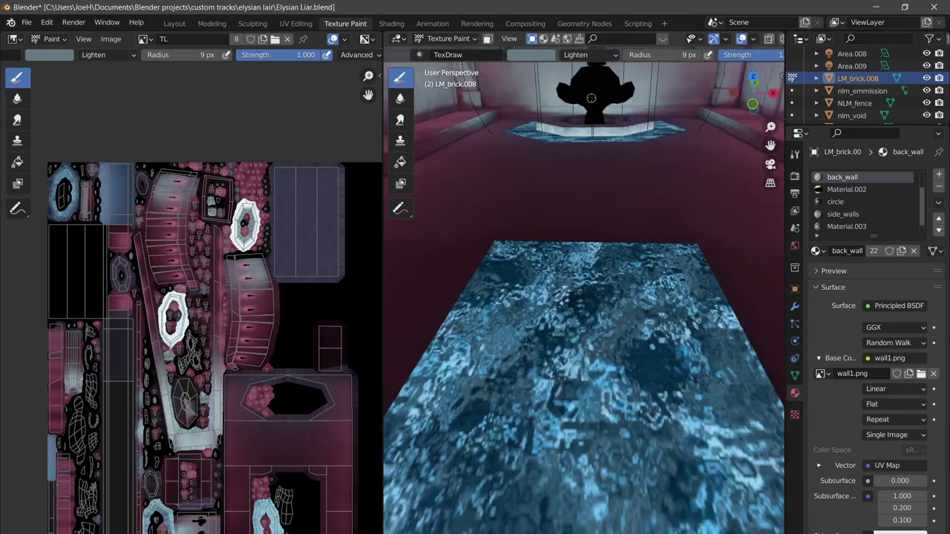
click(591, 98)
shift+middle_drag(602, 175, 586, 218)
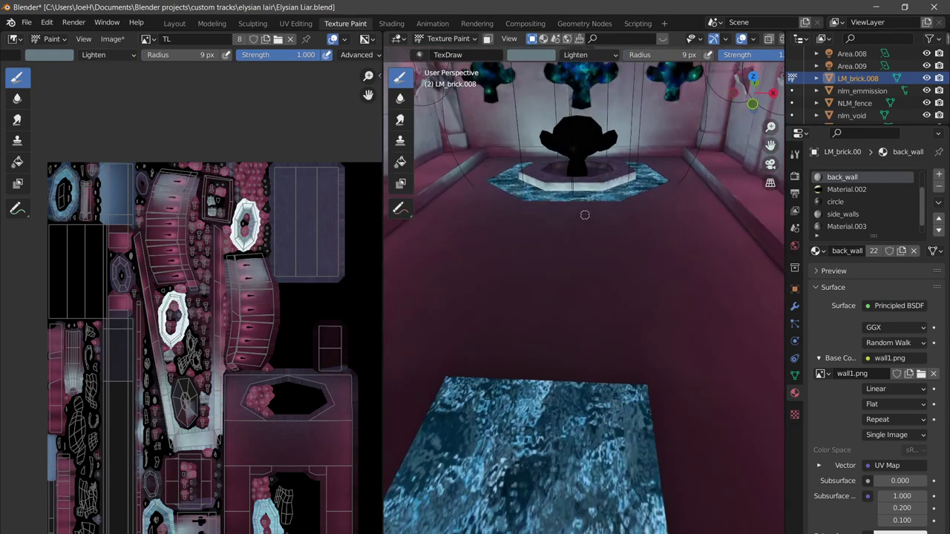
key(Tab)
click(578, 135)
key(KP_Decimal)
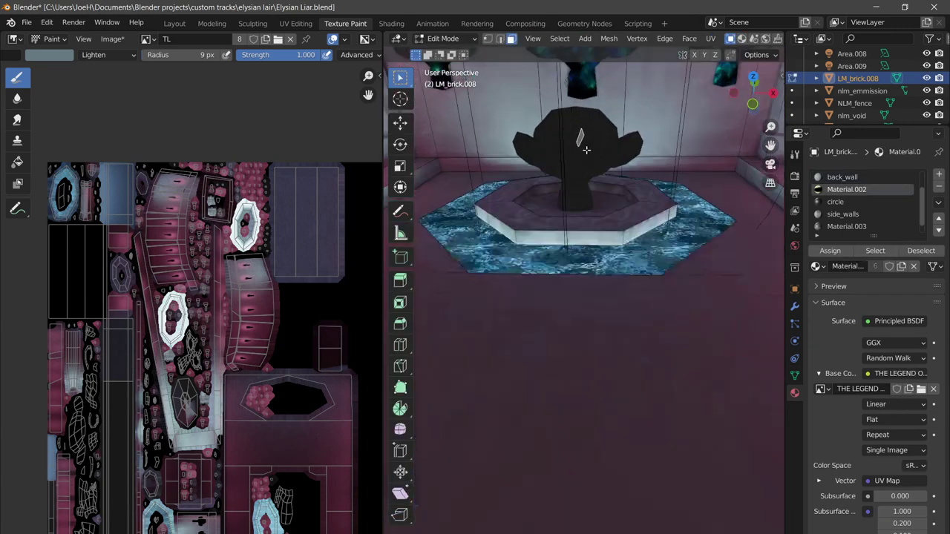
scroll(586, 222, down, 5)
key(l)
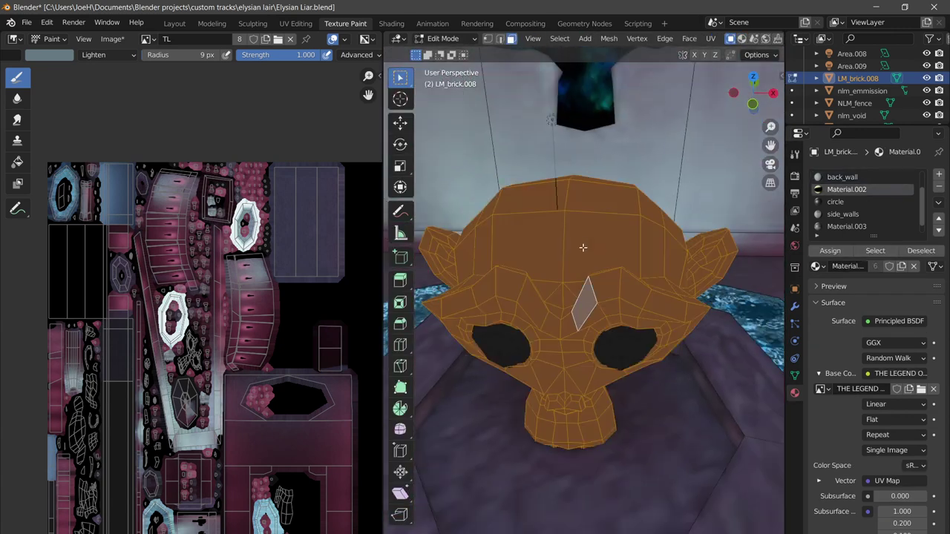
key(l)
key(l)
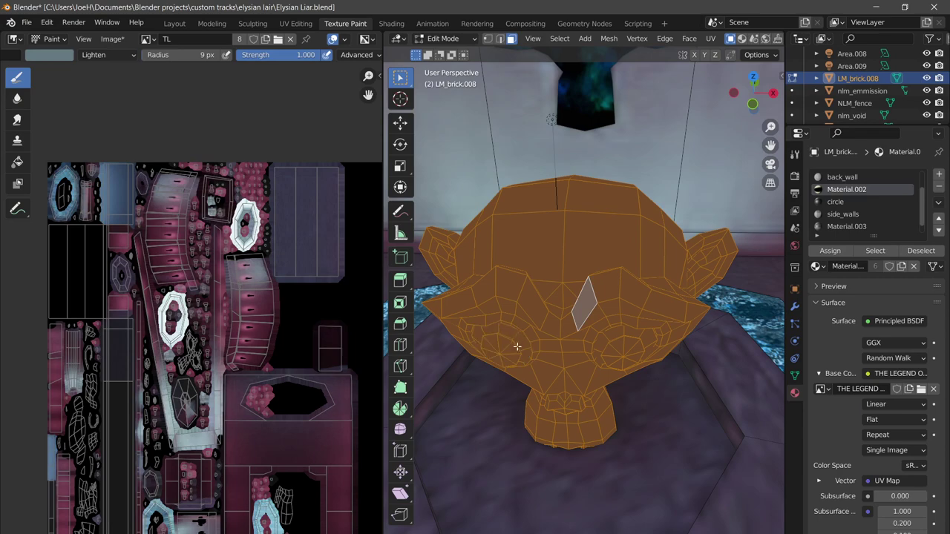
middle_drag(512, 341, 515, 321)
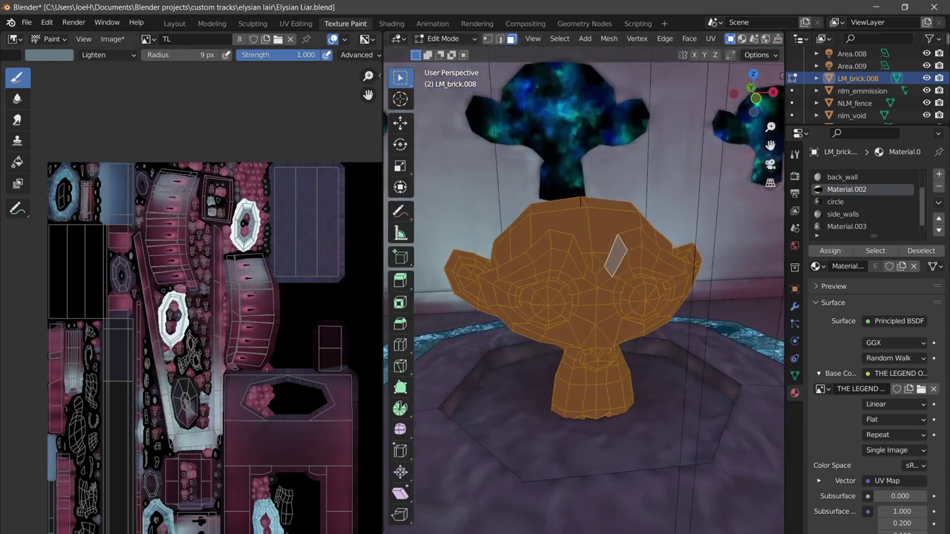
Show the mesh's UV maps, try Project from View (Bounds) on the selected monkey head, and undo the projection
scroll(194, 315, down, 7)
scroll(204, 317, up, 8)
scroll(230, 297, down, 4)
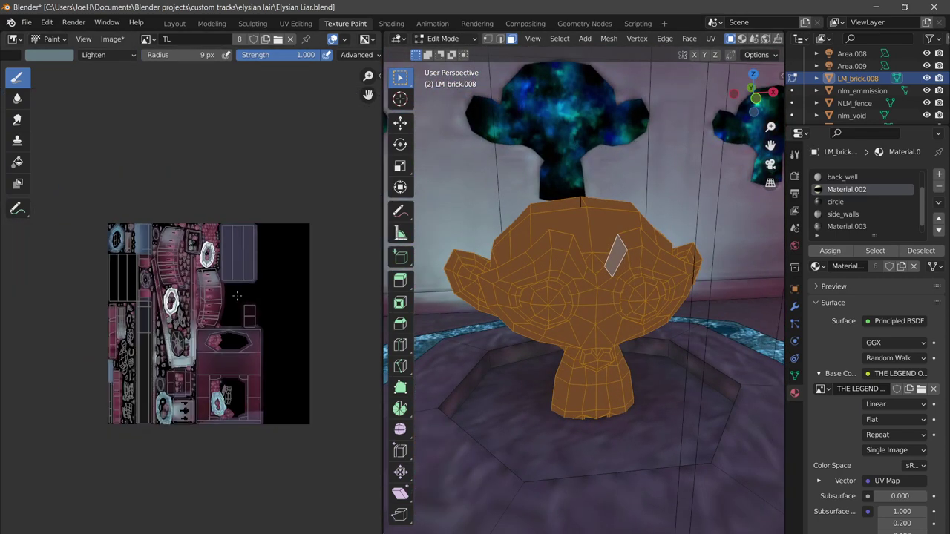
click(795, 375)
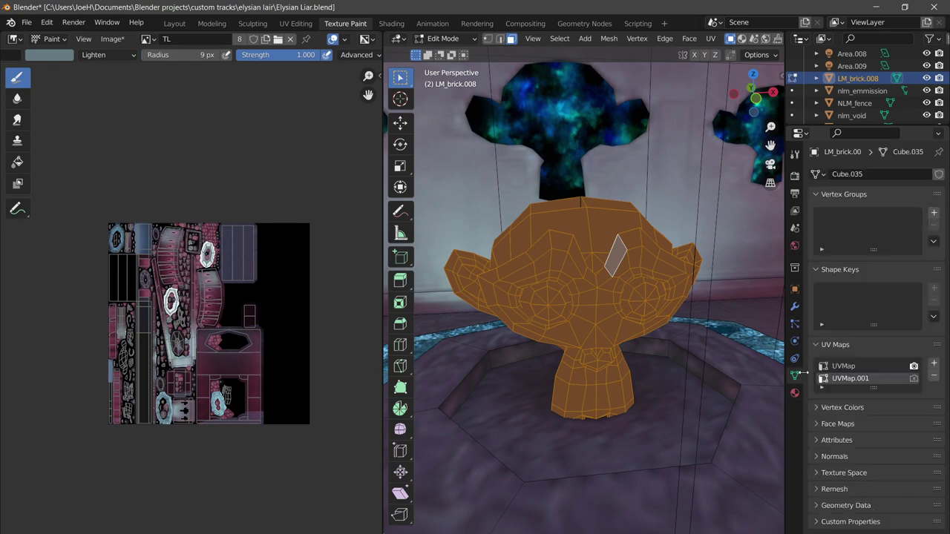
key(u)
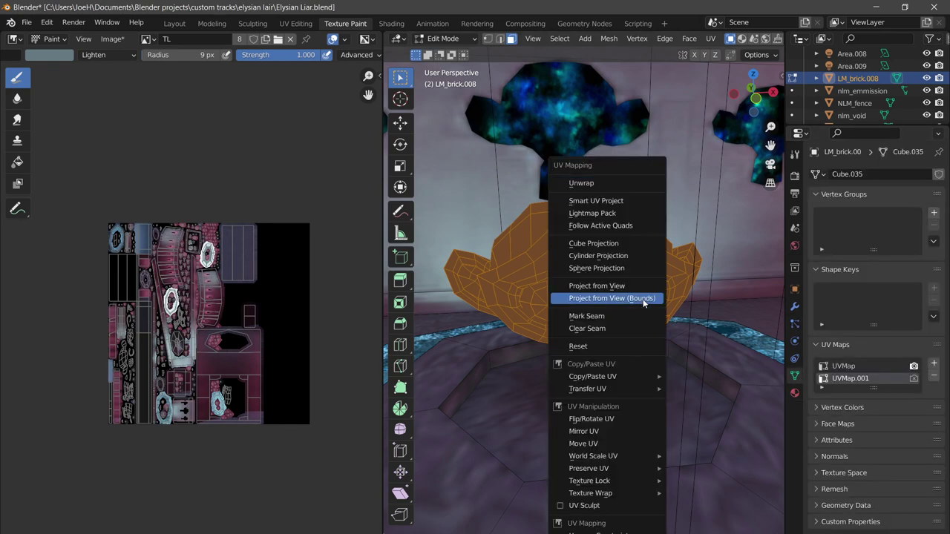
click(640, 300)
key(ctrl+z)
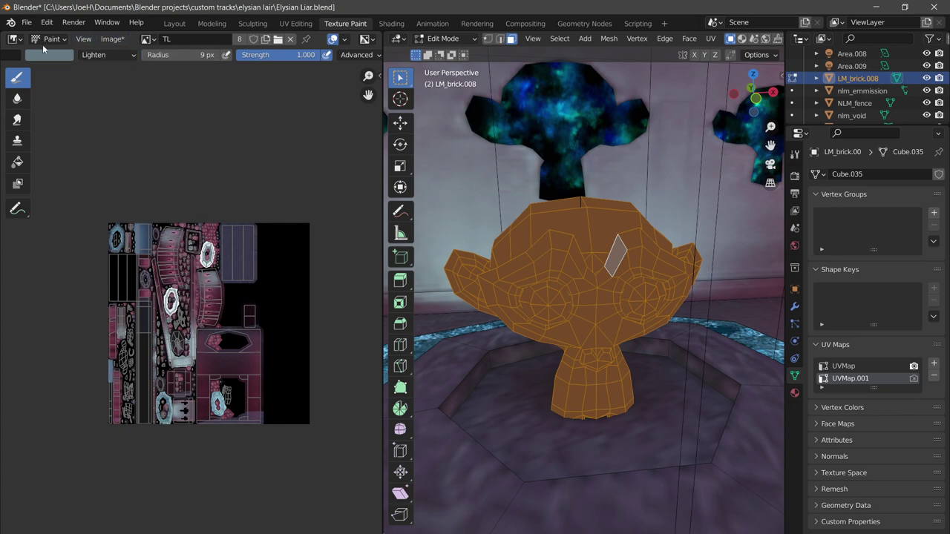
Display the selected monkey head in the UV Editor, examine its islands on the TL lightmap, and return to Texture Paint mode
click(19, 40)
click(40, 99)
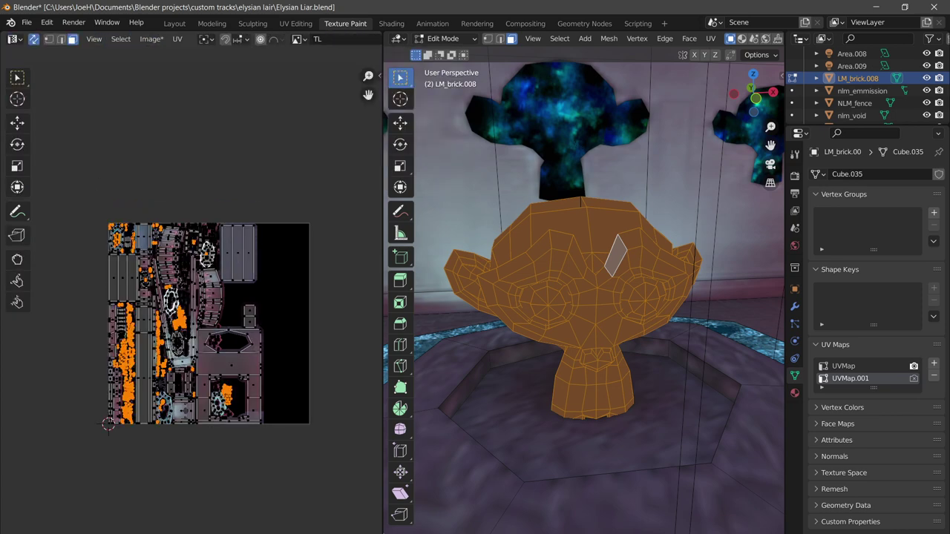
scroll(175, 321, up, 6)
scroll(174, 319, up, 5)
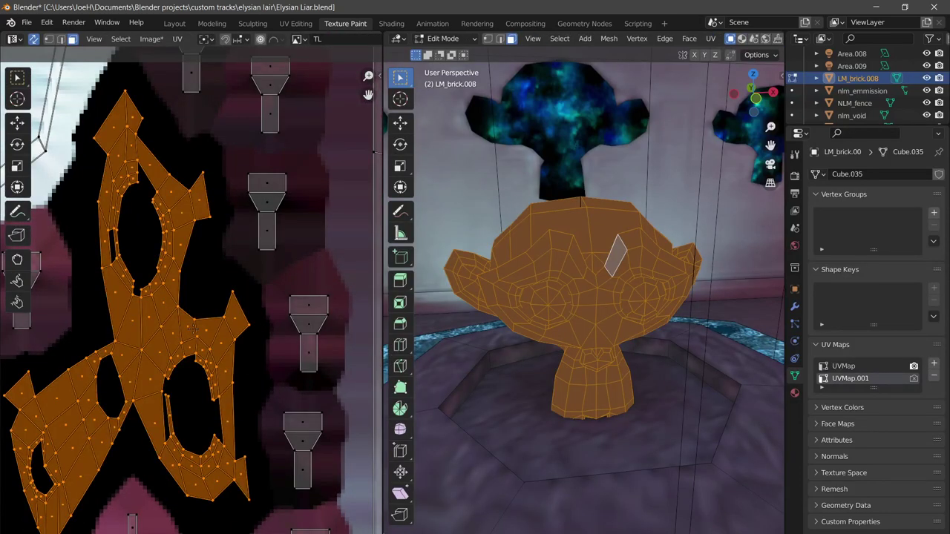
key(Tab)
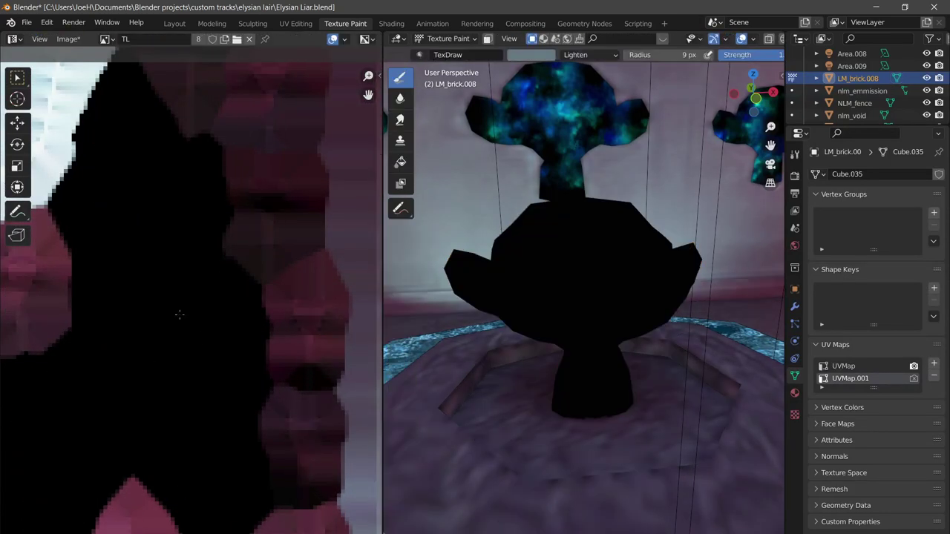
In the Shading workspace, set the Specular value of Material.002's Principled BSDF to 0.5
click(391, 23)
scroll(630, 465, up, 1)
key(Tab)
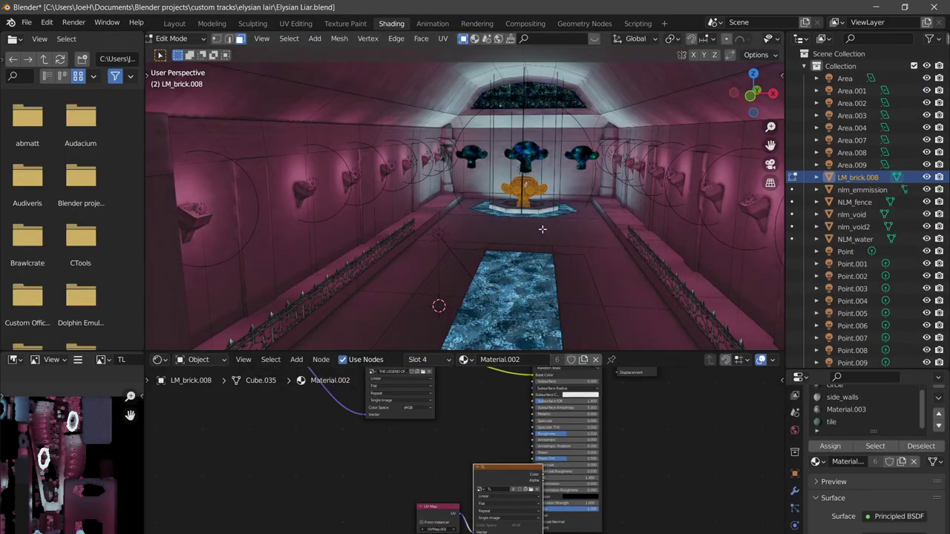
key(KP_Decimal)
key(Tab)
middle_drag(496, 430, 477, 472)
scroll(477, 470, up, 5)
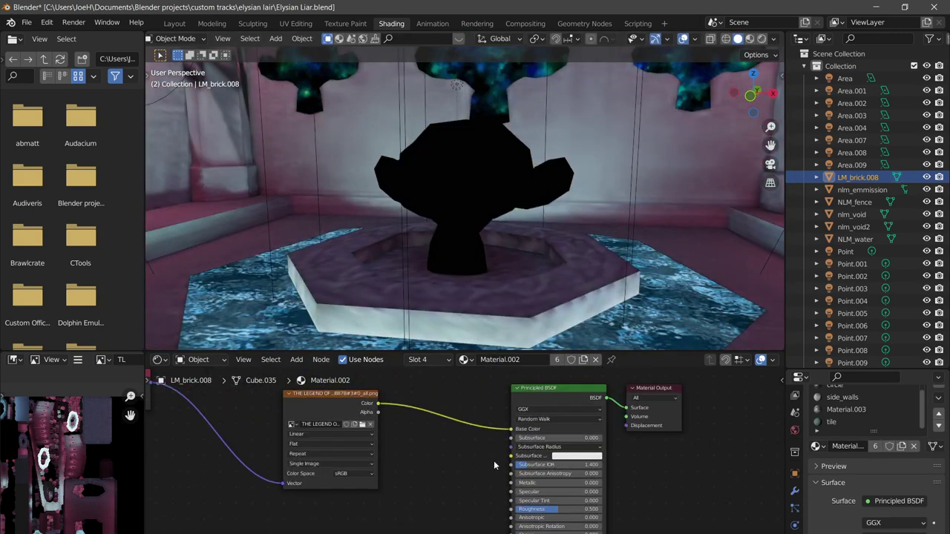
click(469, 460)
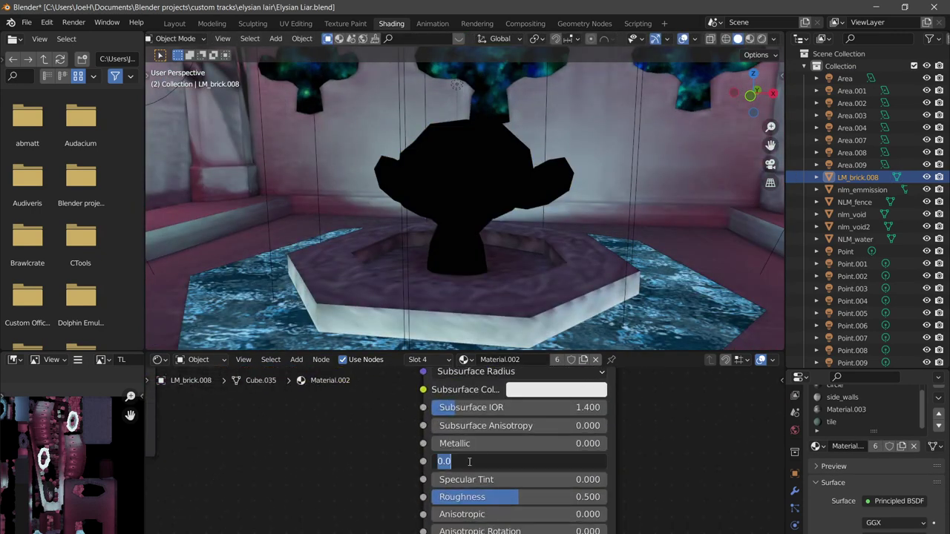
text(0.5)
key(Return)
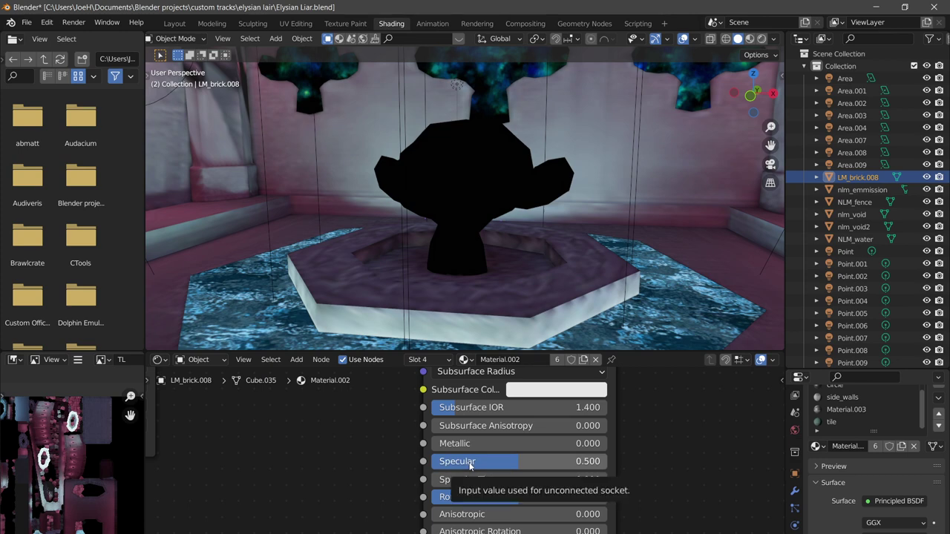
Preview the monkey head and fountain in Rendered shading, return to Solid shading, and inspect them from another angle
middle_drag(499, 213, 515, 225)
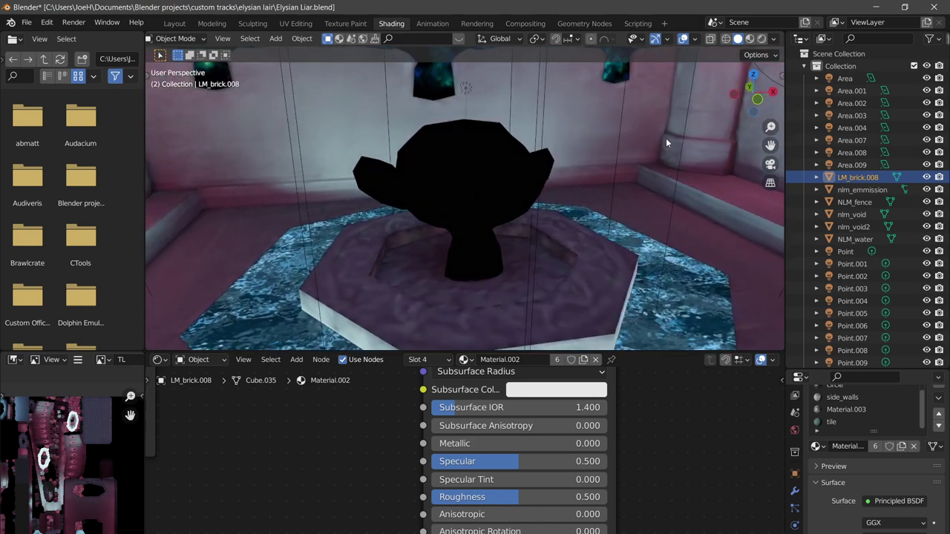
click(761, 39)
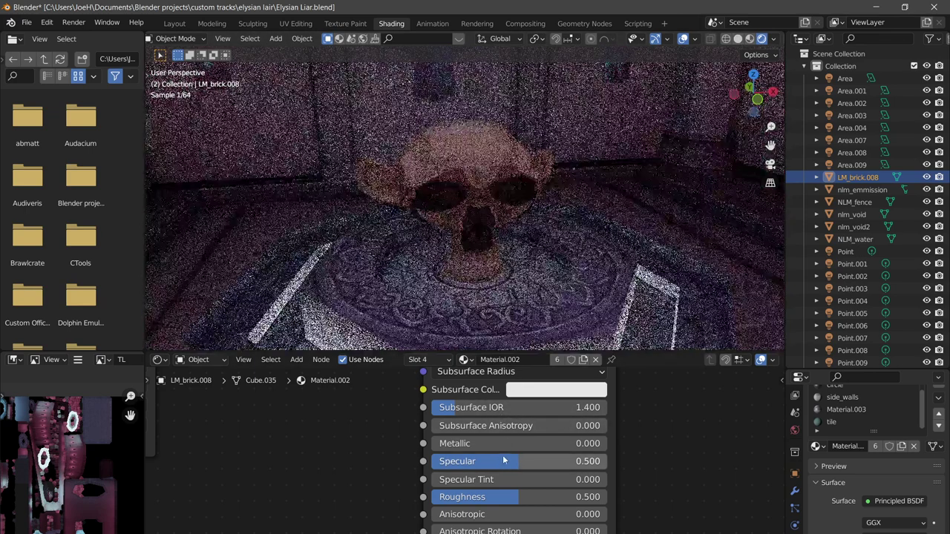
click(737, 40)
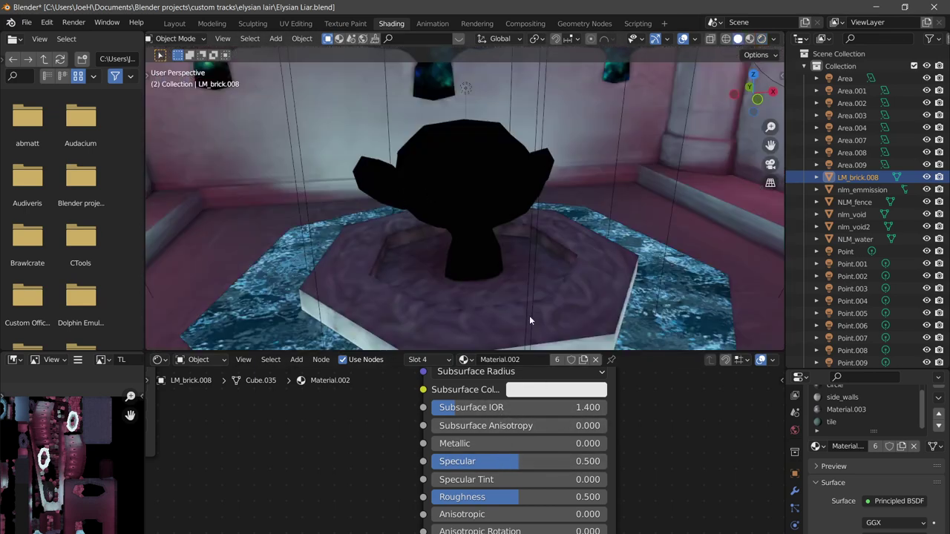
middle_drag(541, 237, 505, 249)
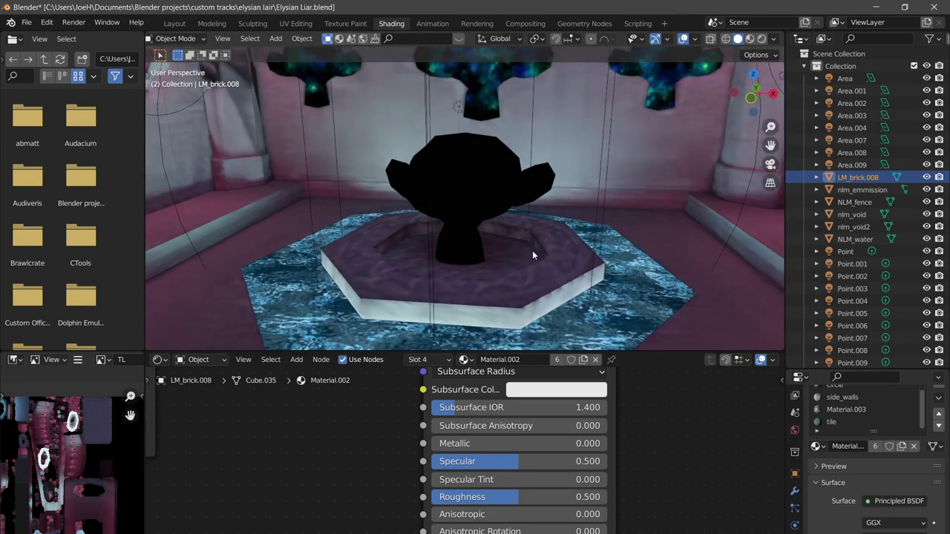
Inspect the black monkey head, the fountain and the surrounding room from near and far
scroll(532, 250, down, 4)
scroll(464, 202, up, 2)
scroll(442, 200, up, 1)
scroll(445, 200, down, 5)
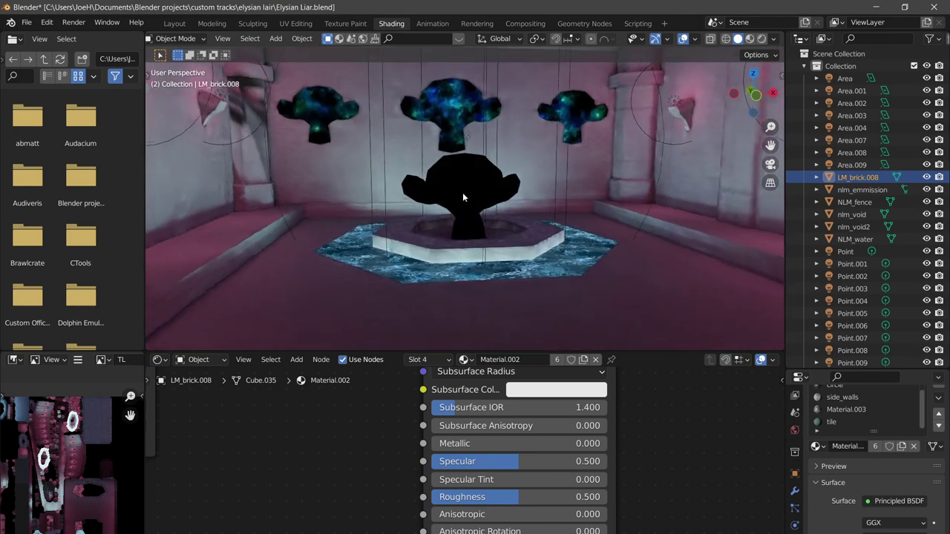
scroll(445, 196, down, 2)
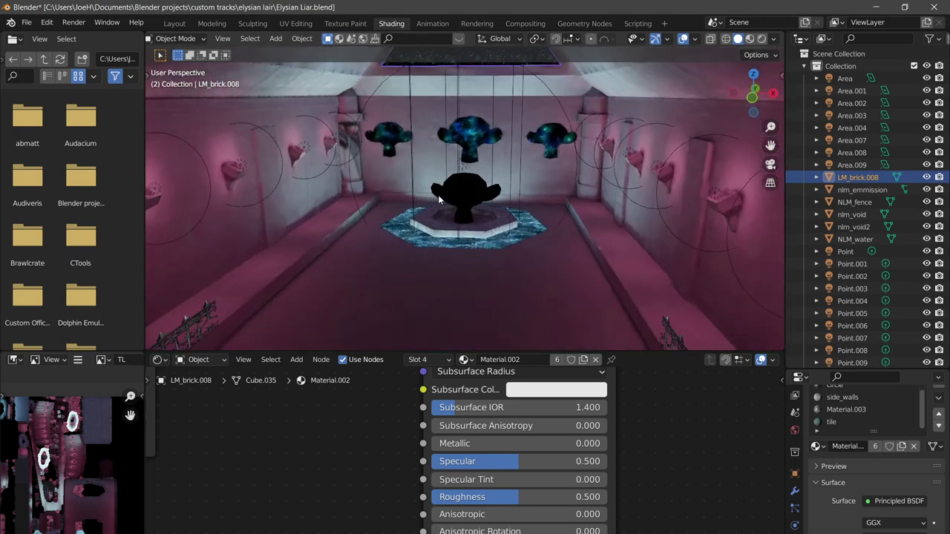
scroll(446, 198, up, 6)
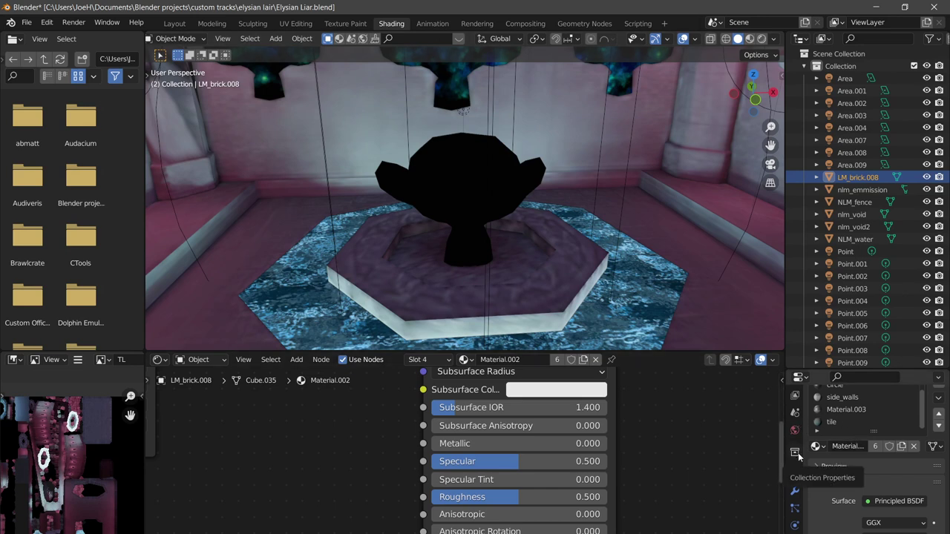
Examine the scene's light path settings in the render properties and the full node tree of Material.002
scroll(791, 428, up, 3)
click(791, 424)
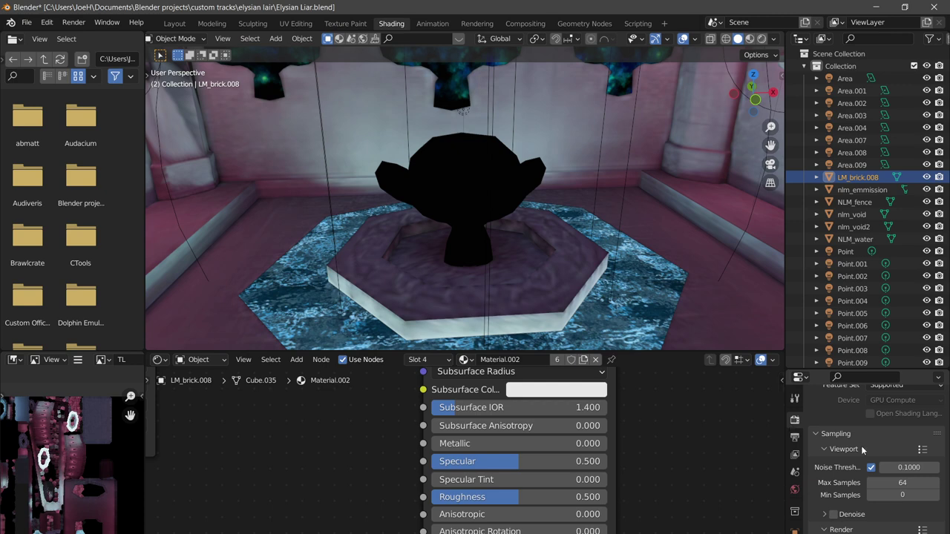
scroll(861, 455, down, 10)
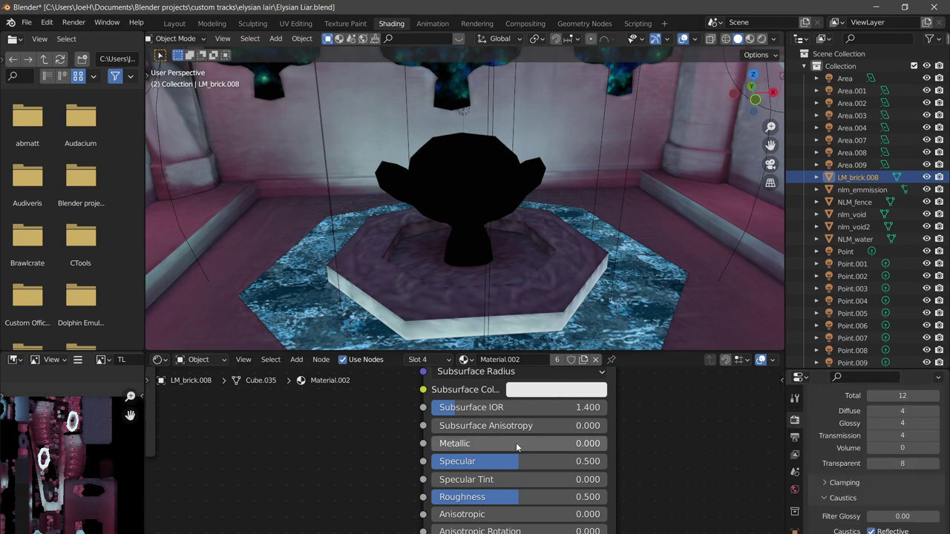
scroll(346, 451, down, 6)
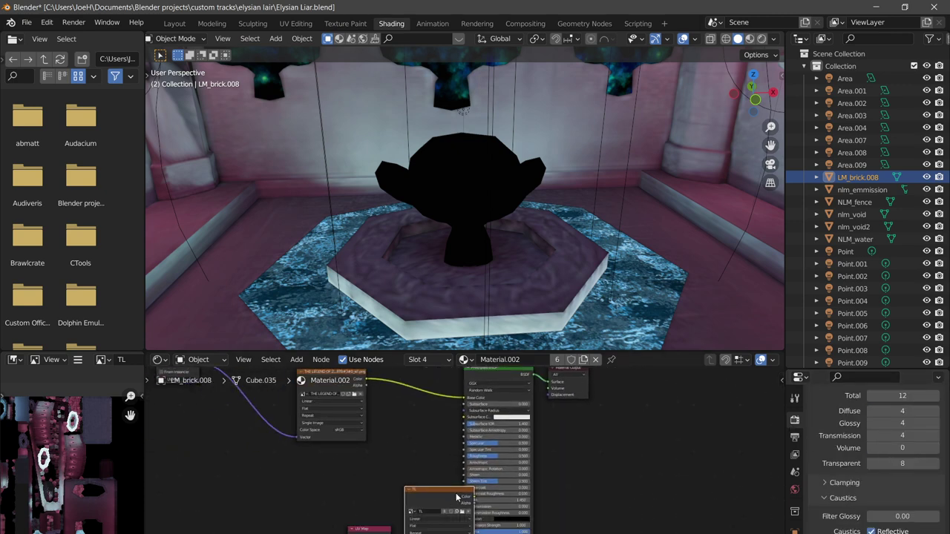
scroll(794, 451, down, 5)
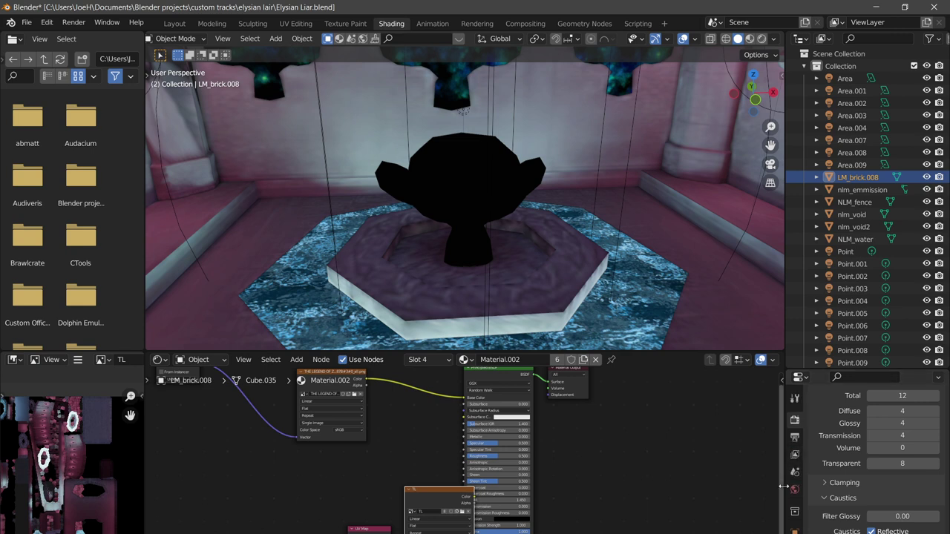
Review the node setups of LM_brick.008's material slots from back_wall through tile, ending on the tile material
click(794, 525)
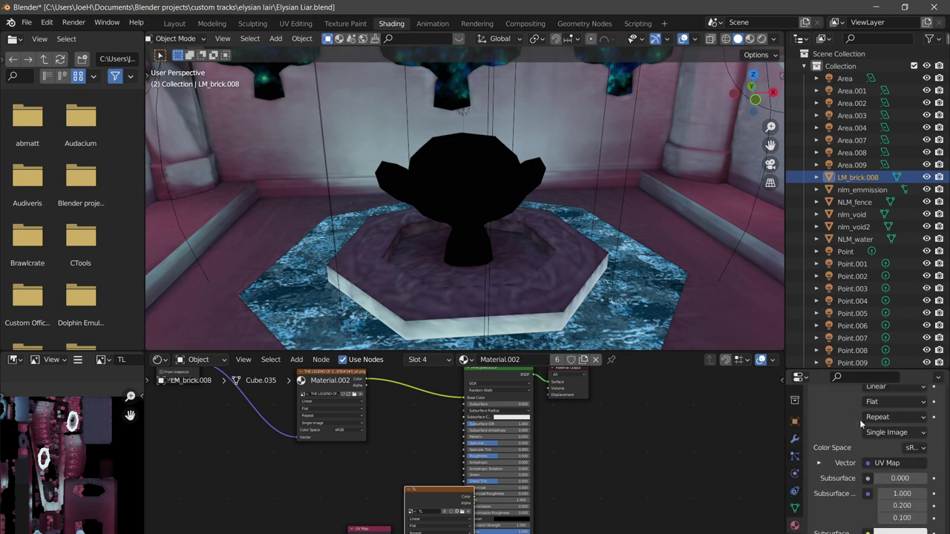
click(842, 390)
click(844, 397)
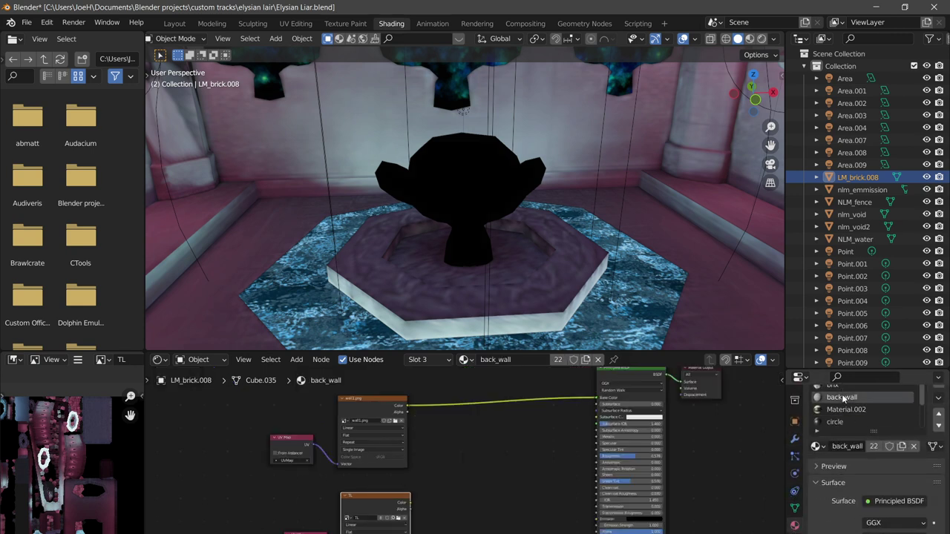
click(845, 409)
scroll(845, 410, down, 2)
click(845, 398)
click(847, 409)
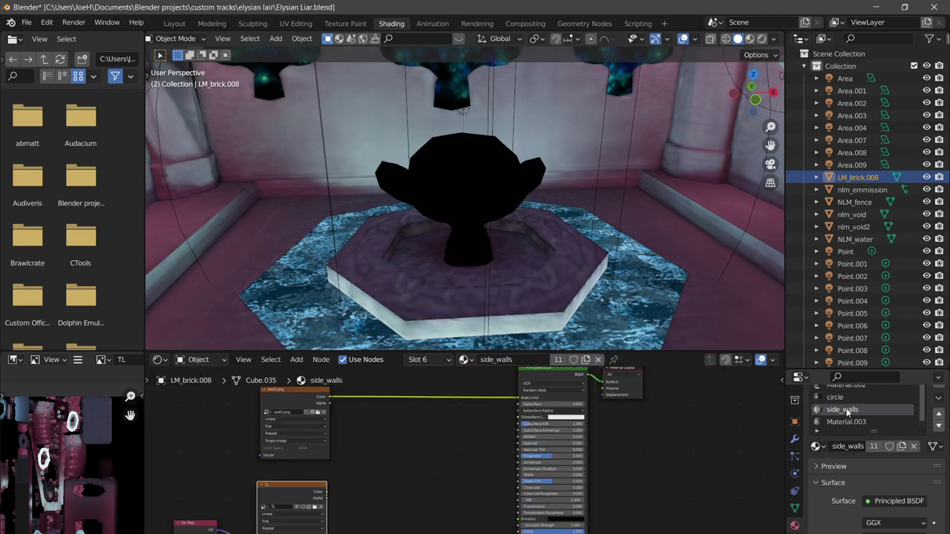
scroll(848, 412, down, 1)
click(849, 411)
click(849, 424)
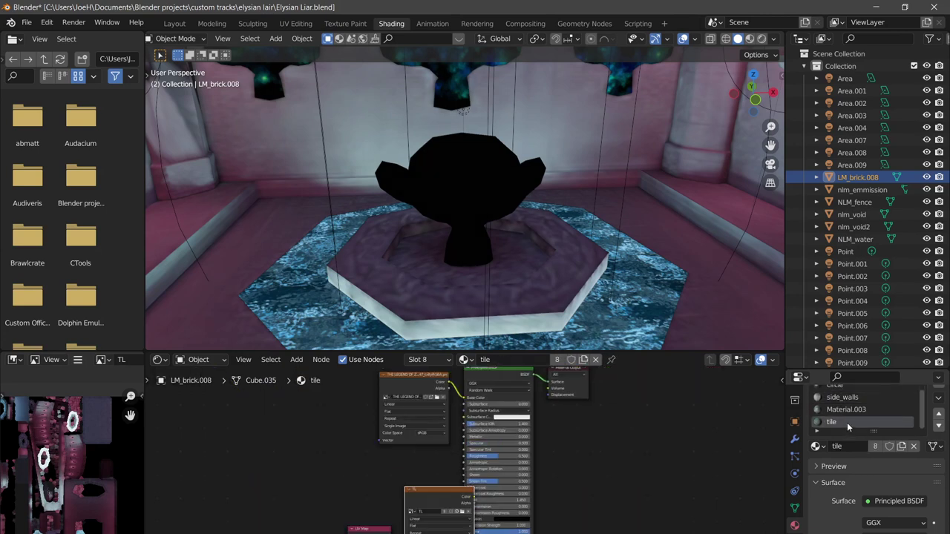
Try the Very High Contrast look in the scene's Color Management, and set Look to High Contrast
scroll(845, 420, up, 2)
scroll(795, 410, up, 3)
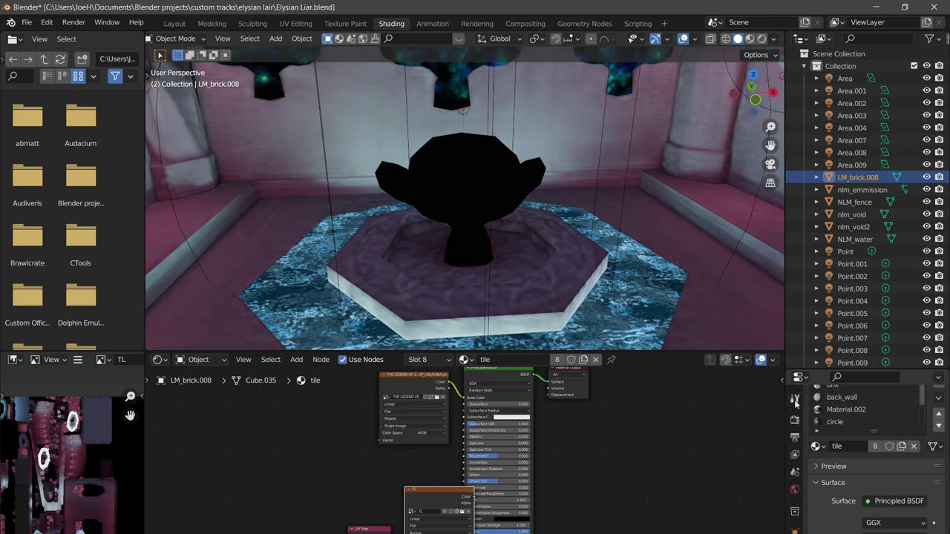
click(795, 420)
scroll(867, 489, down, 15)
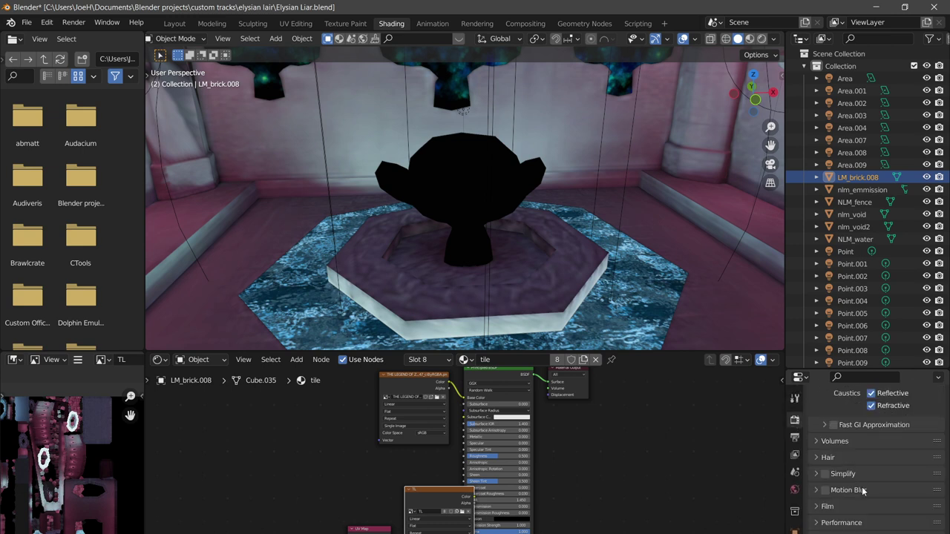
scroll(867, 502, down, 6)
click(888, 531)
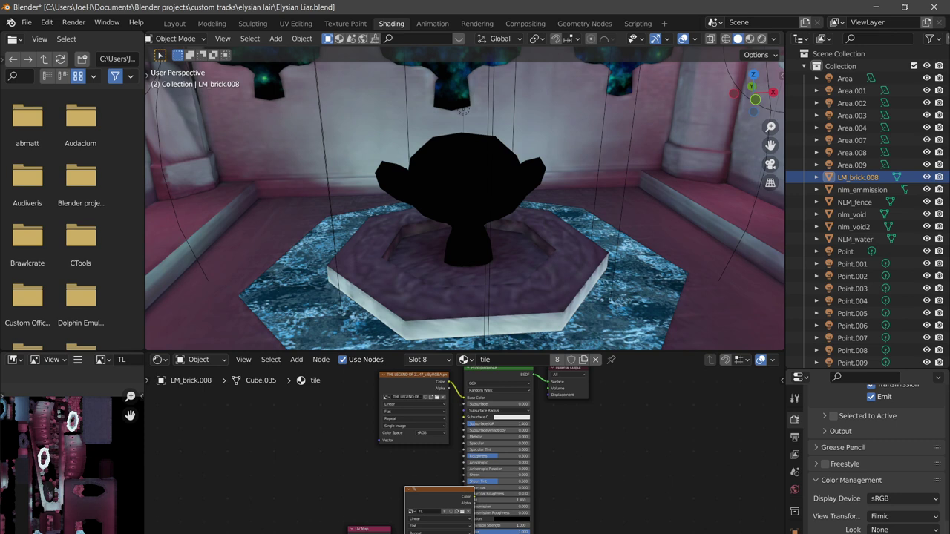
click(891, 530)
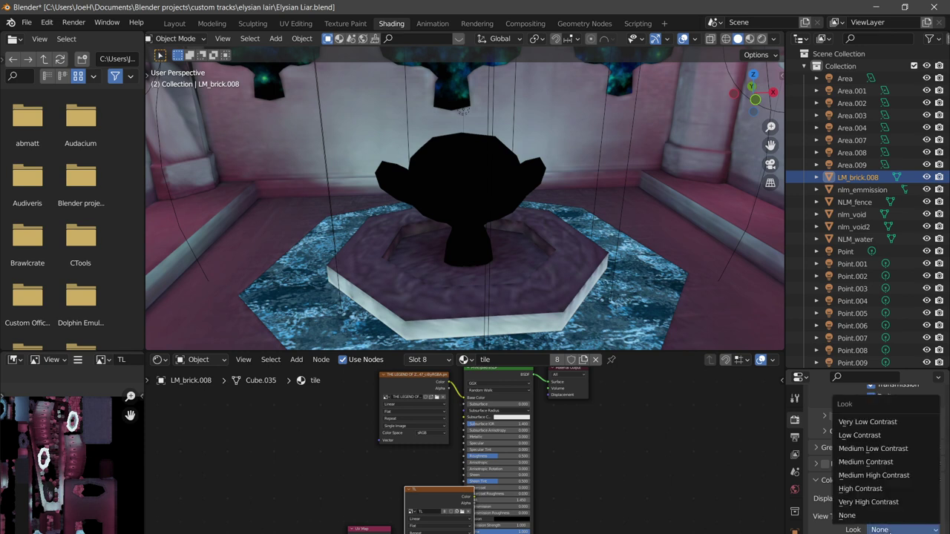
click(883, 502)
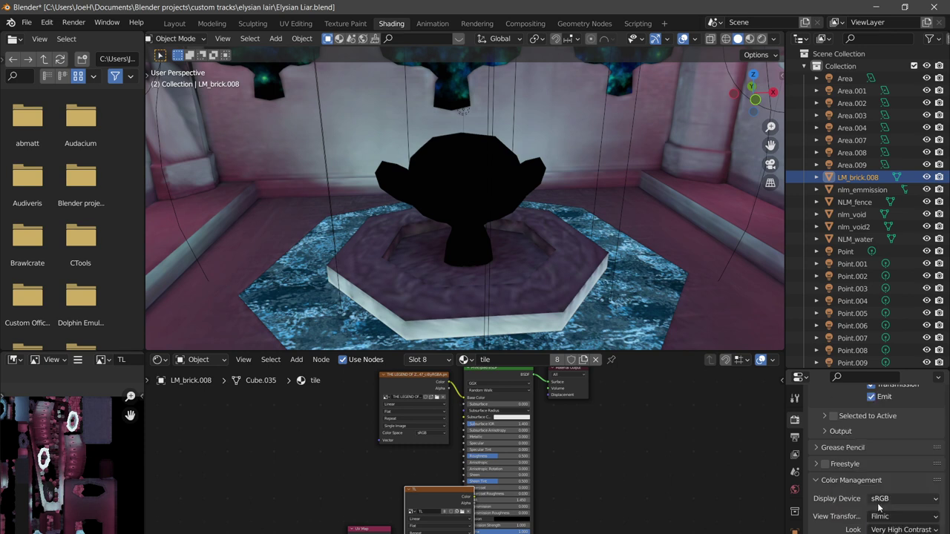
click(900, 529)
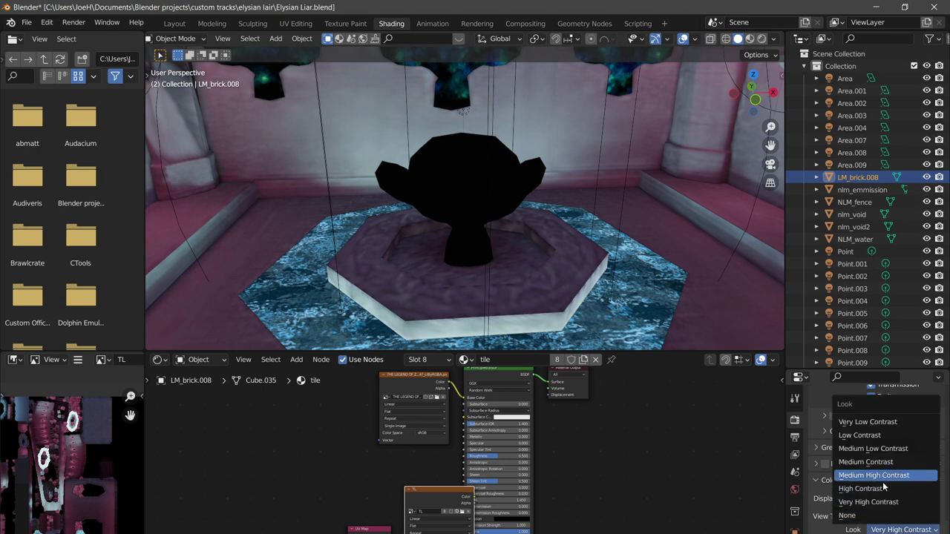
click(861, 488)
scroll(829, 528, down, 2)
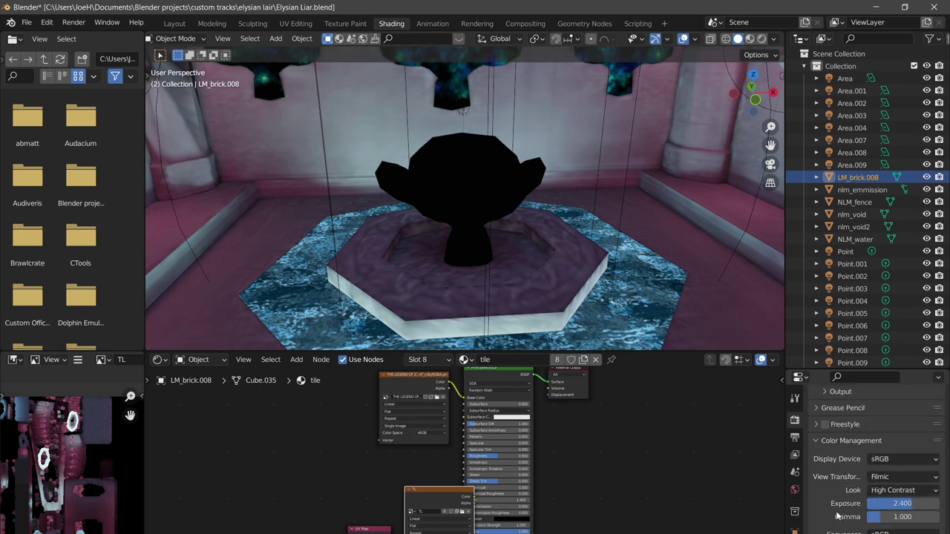
Bake LM_brick.008's Combined lighting without the Diffuse contribution into the TL image, and examine the texture
scroll(837, 512, up, 9)
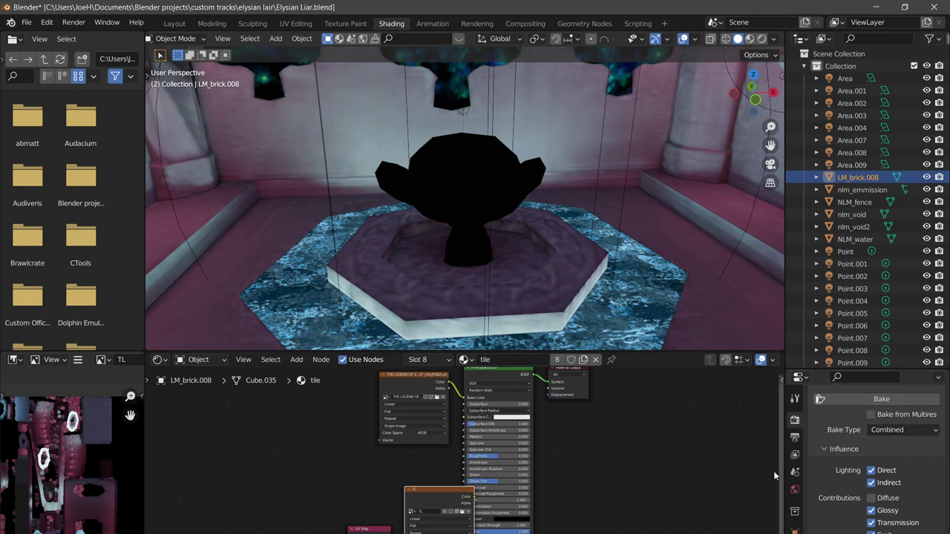
scroll(794, 497, down, 4)
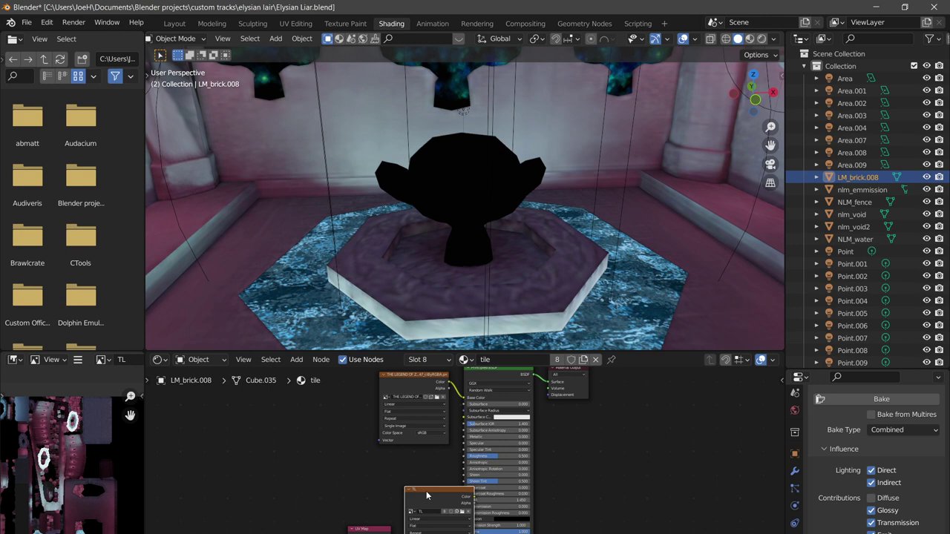
middle_drag(62, 483, 109, 482)
scroll(101, 477, up, 2)
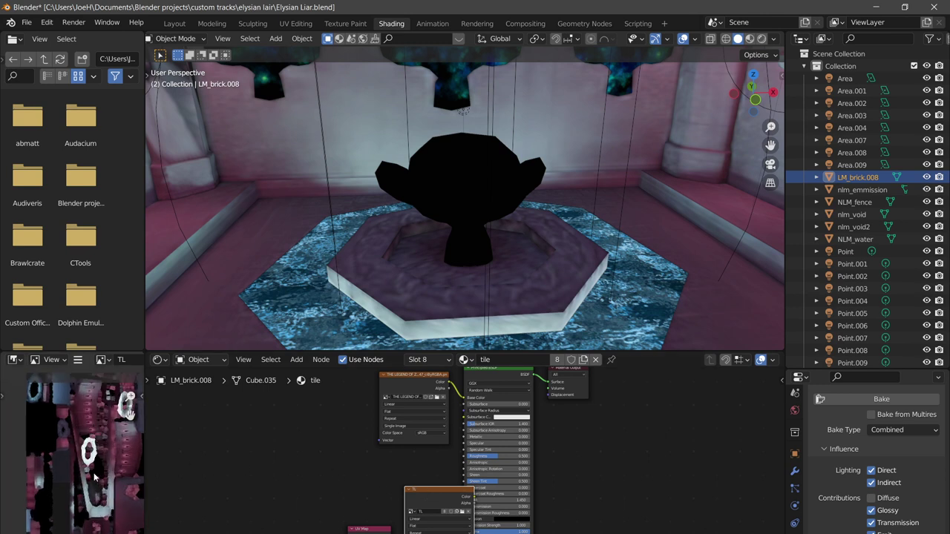
scroll(93, 466, up, 2)
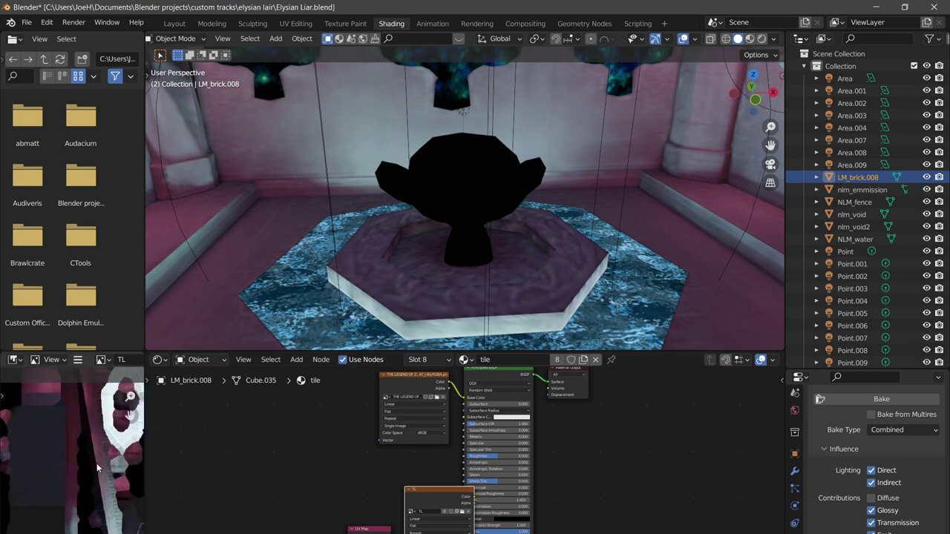
scroll(97, 463, down, 3)
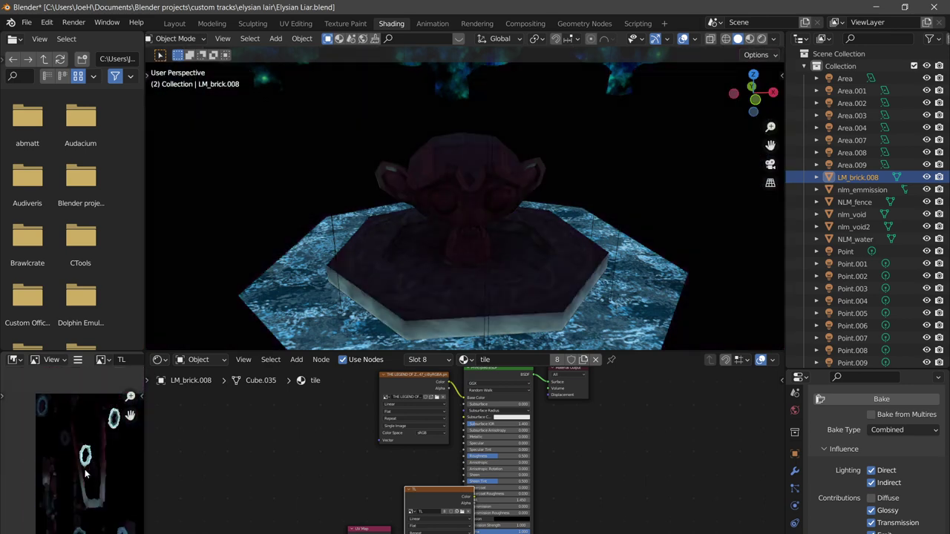
In the UV Editing workspace, leave Edit Mode and save the TL image as TL_2.png in the textures folder
click(291, 24)
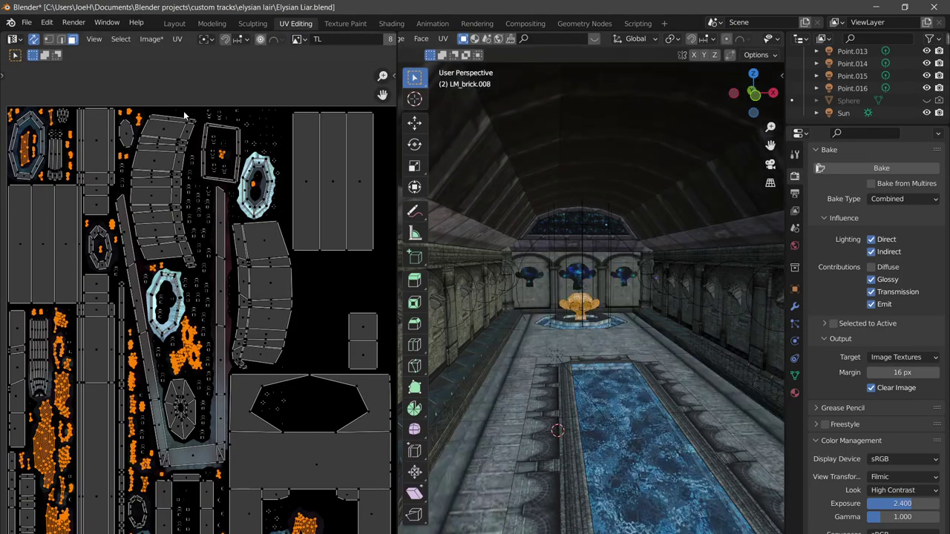
key(Tab)
click(67, 38)
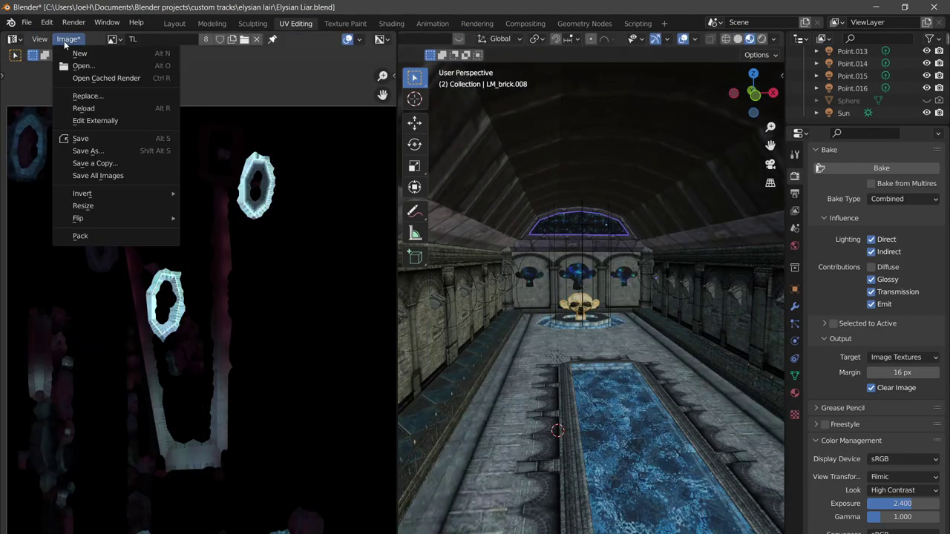
click(111, 151)
click(364, 452)
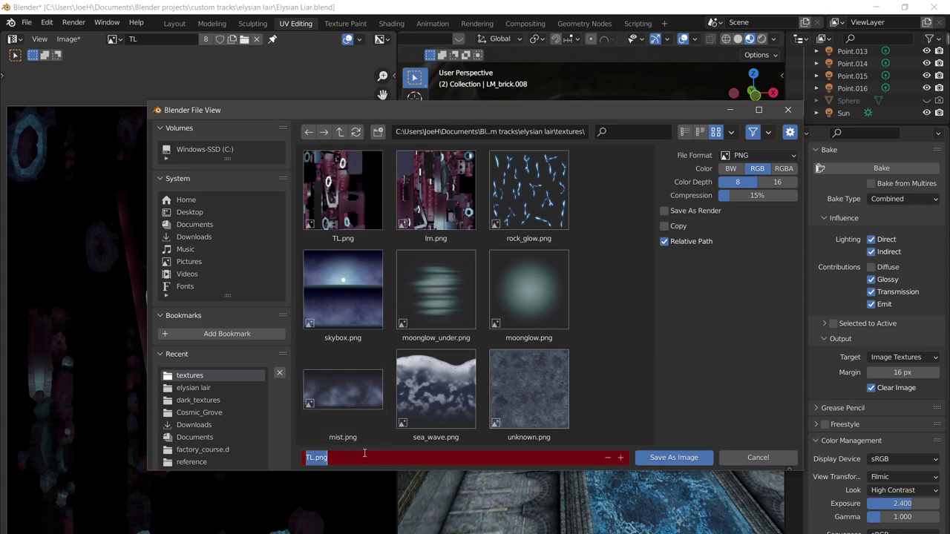
text(TL_2.png)
key(Return)
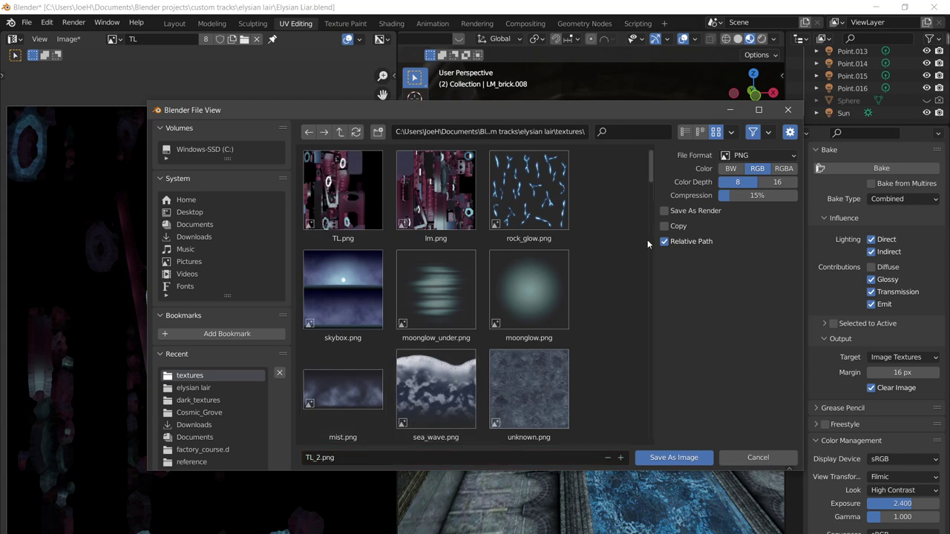
click(673, 457)
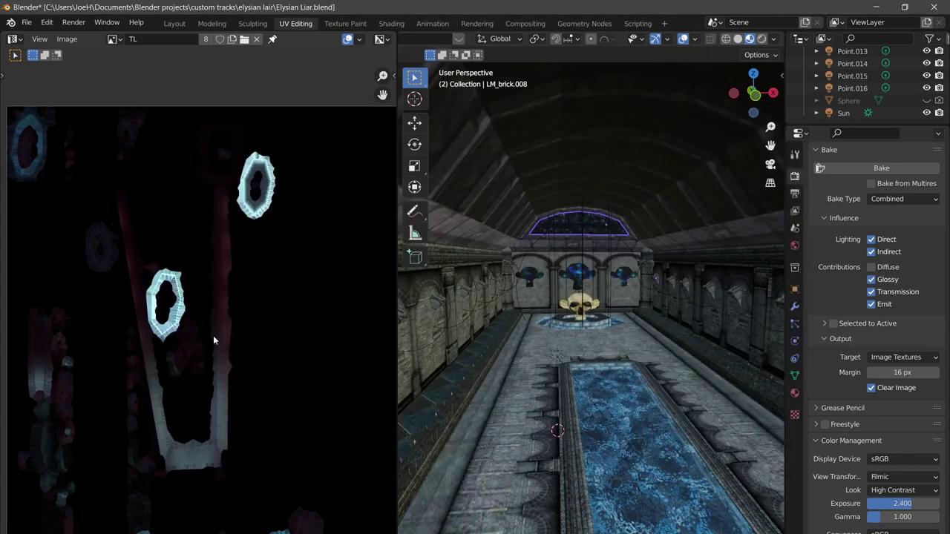
Look through the UV Editor's available images for the saved lightmap, and leave TL as the displayed image
click(113, 38)
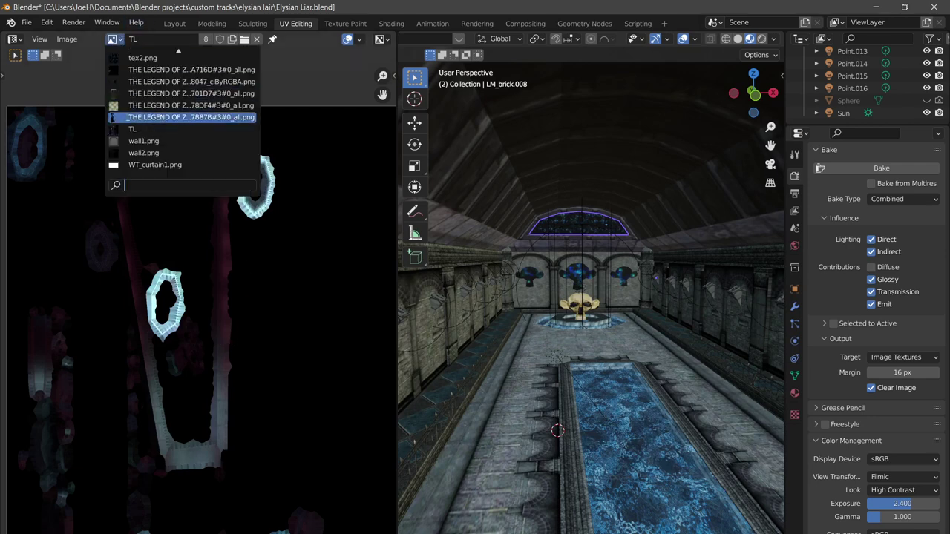
click(163, 116)
click(102, 39)
click(133, 129)
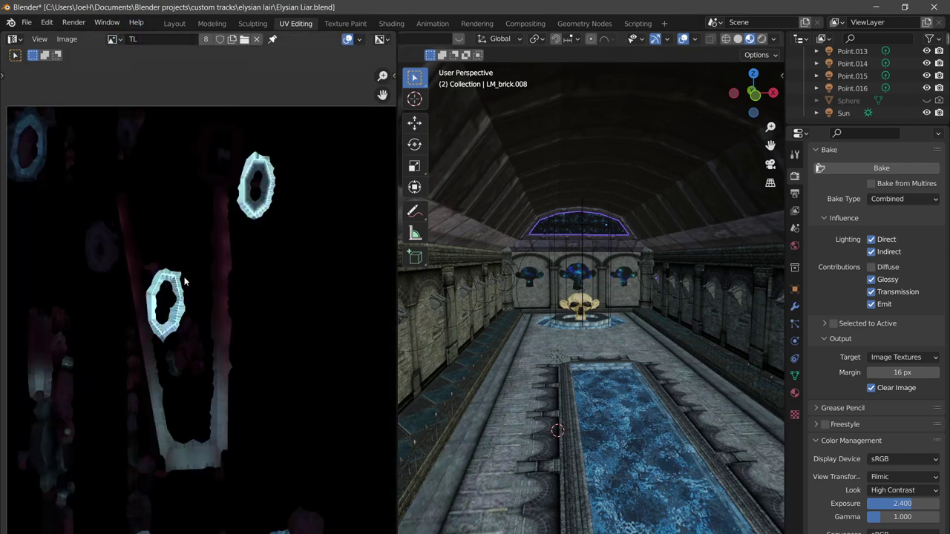
click(111, 42)
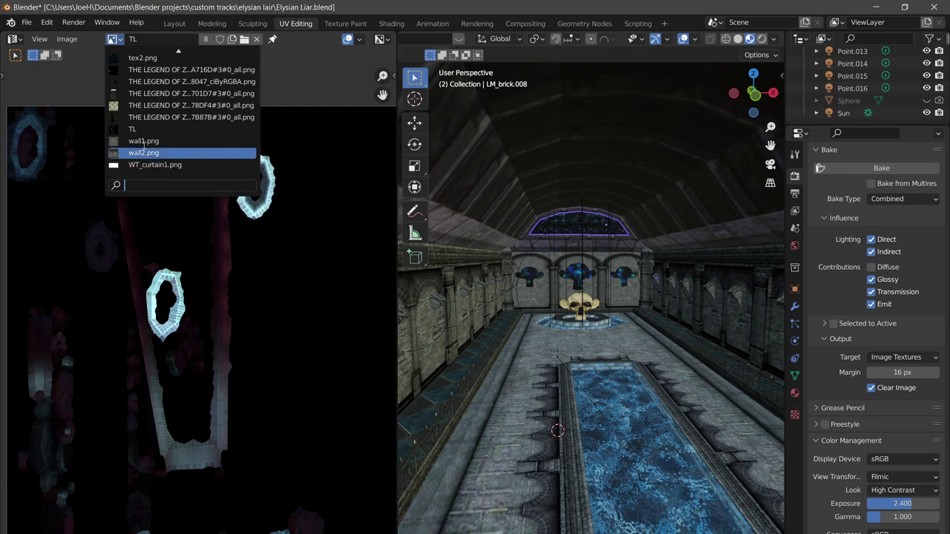
click(114, 37)
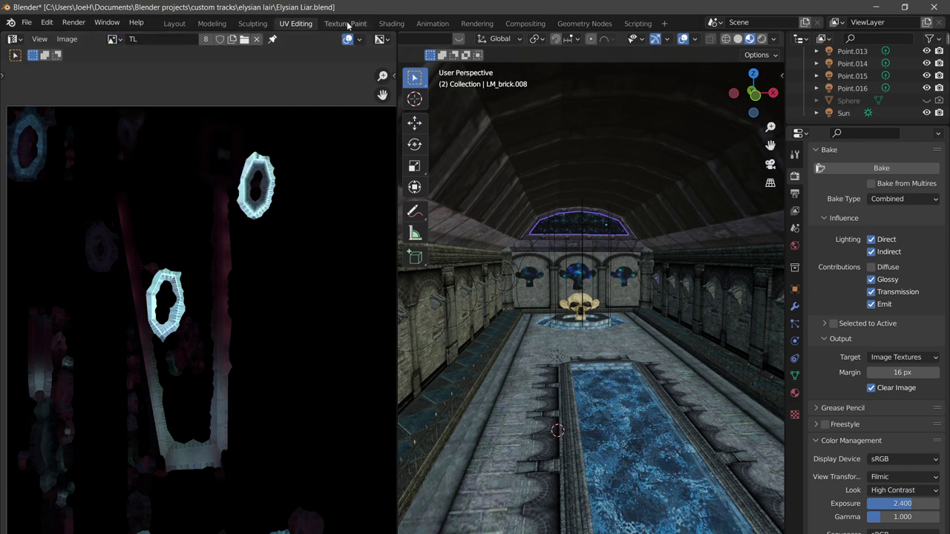
In the Shading workspace, load TL_2.png into the TL image texture node of the tile material
click(391, 23)
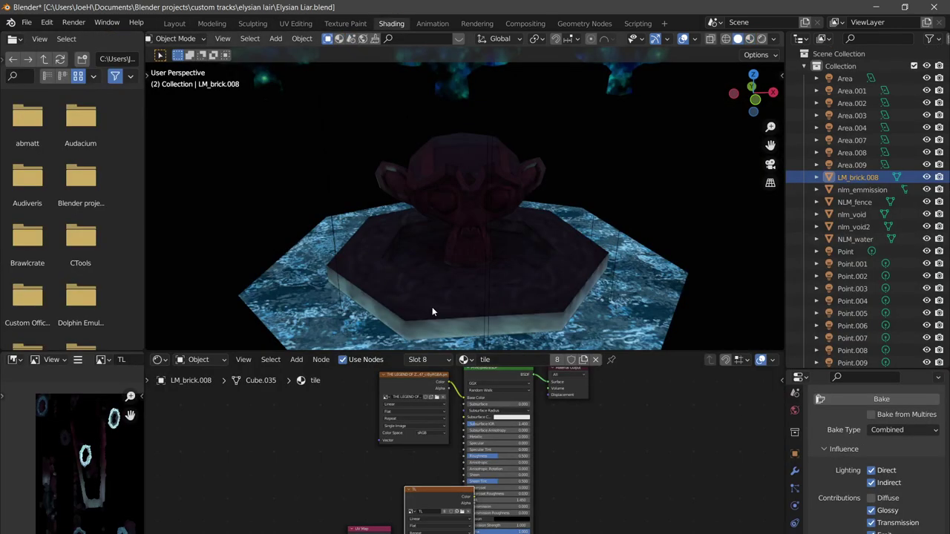
middle_drag(426, 459, 438, 369)
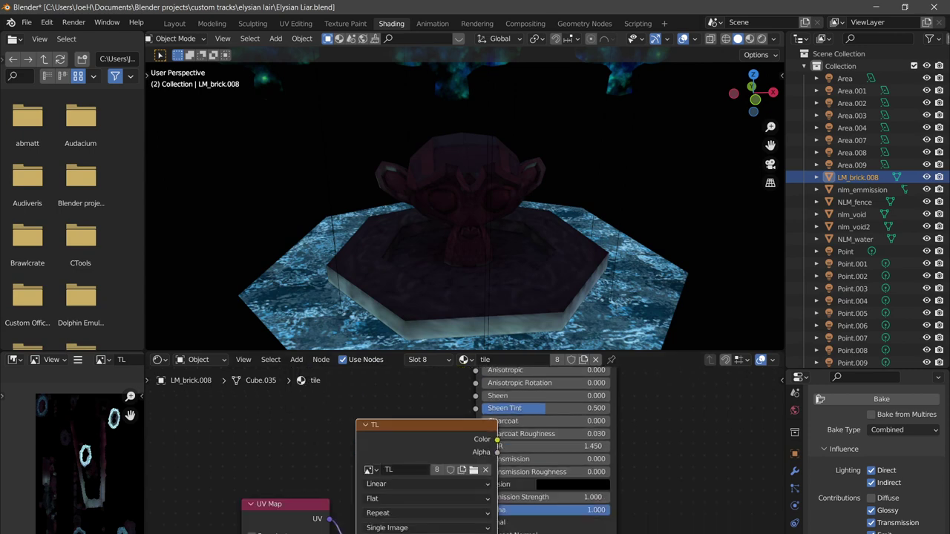
click(474, 472)
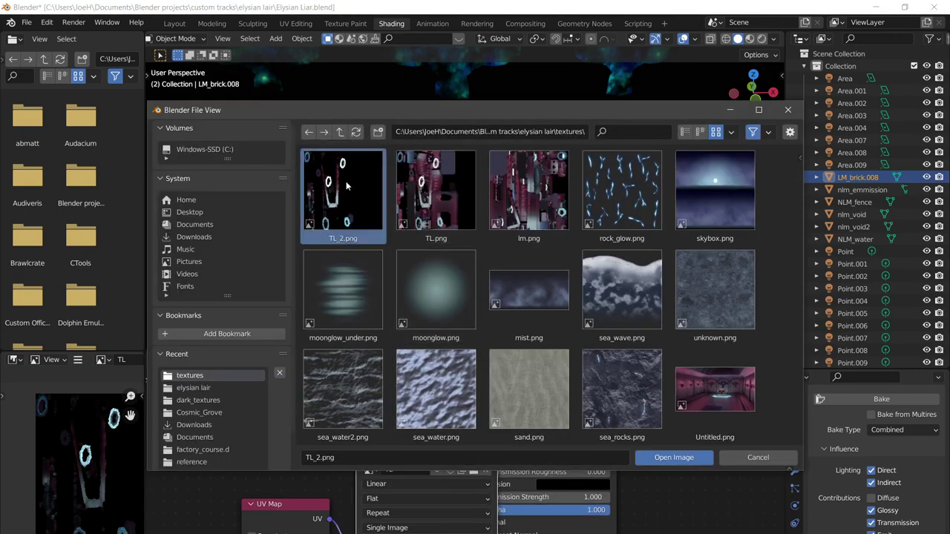
click(647, 457)
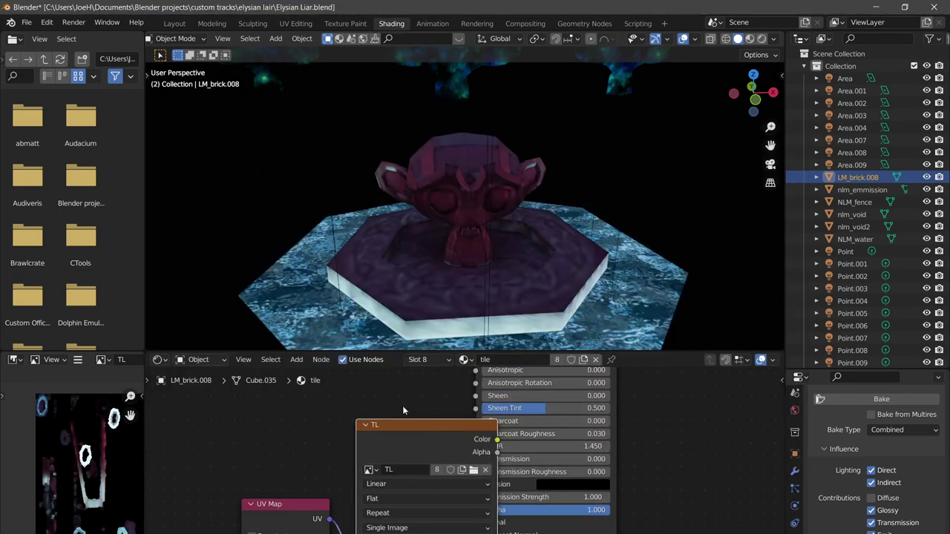
In the Layout workspace, set the Specular of LM_brick.008's tile material to 0.5
click(176, 23)
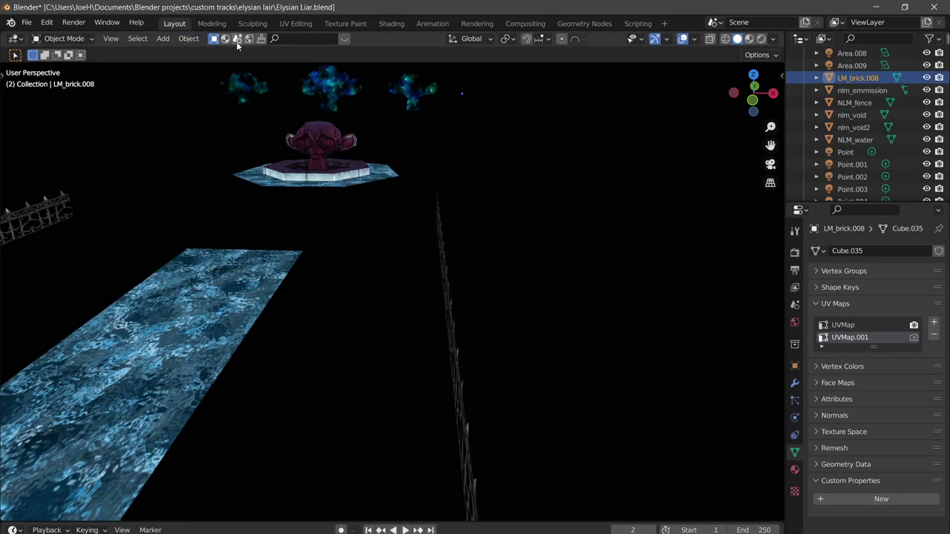
middle_drag(334, 193, 373, 222)
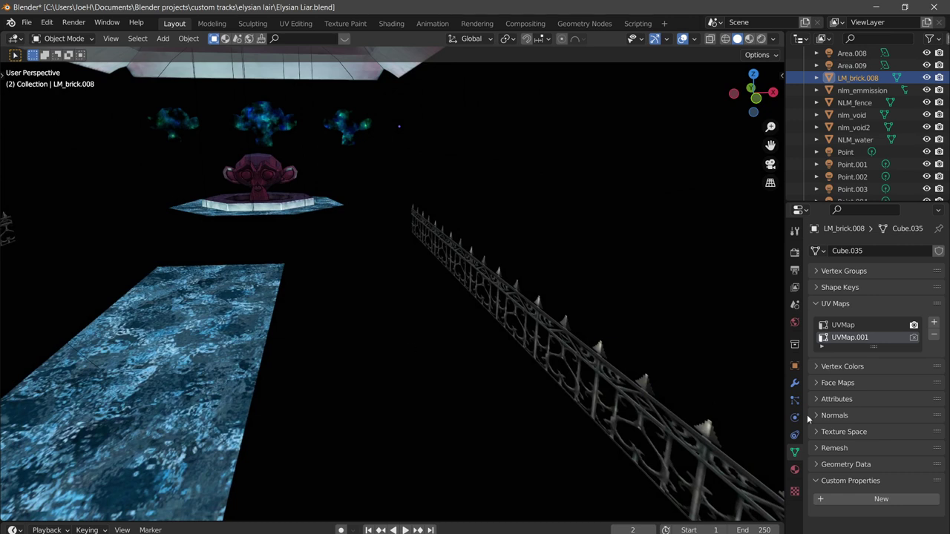
click(794, 469)
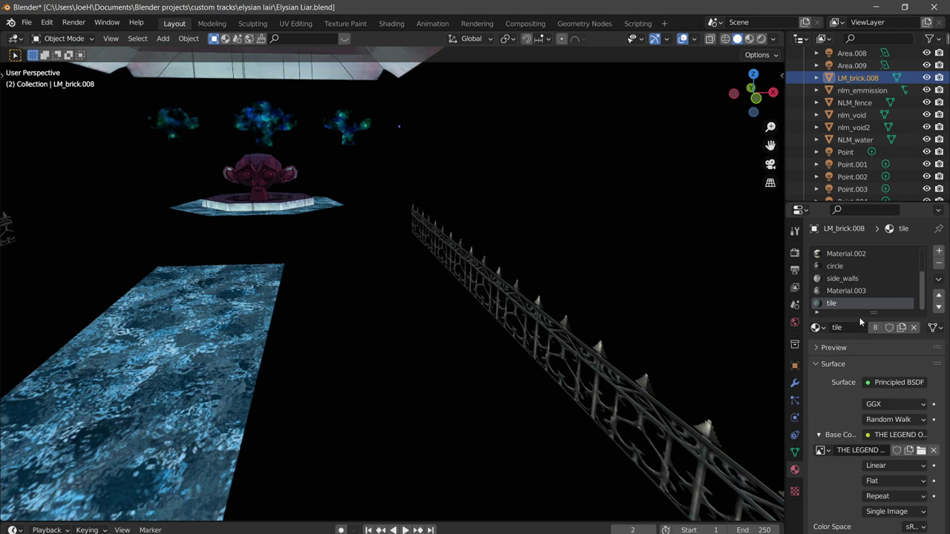
scroll(848, 449, down, 5)
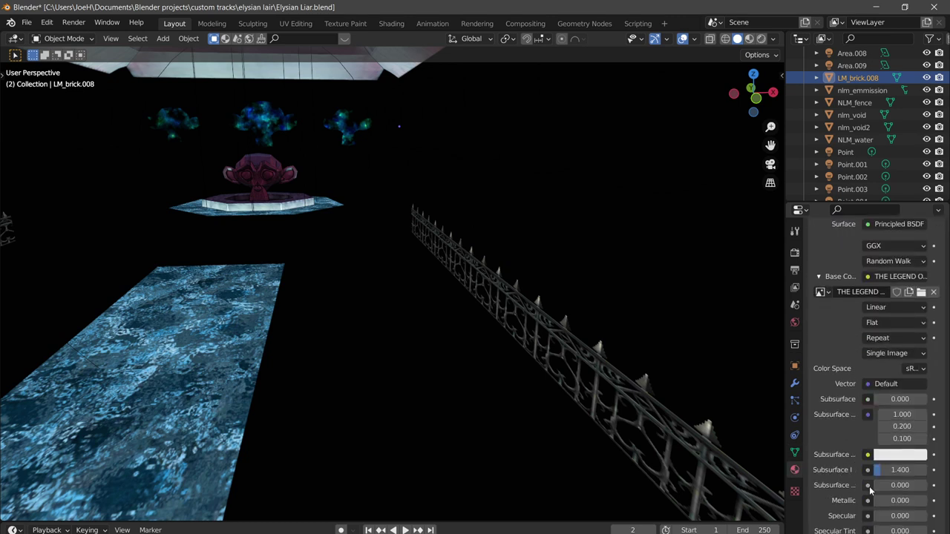
scroll(892, 503, down, 1)
double_click(897, 495)
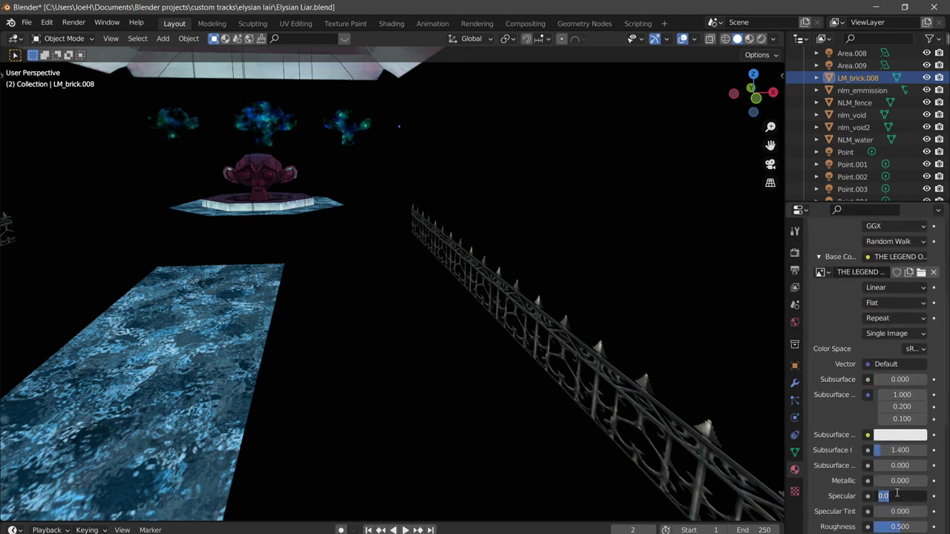
text(.5)
key(Return)
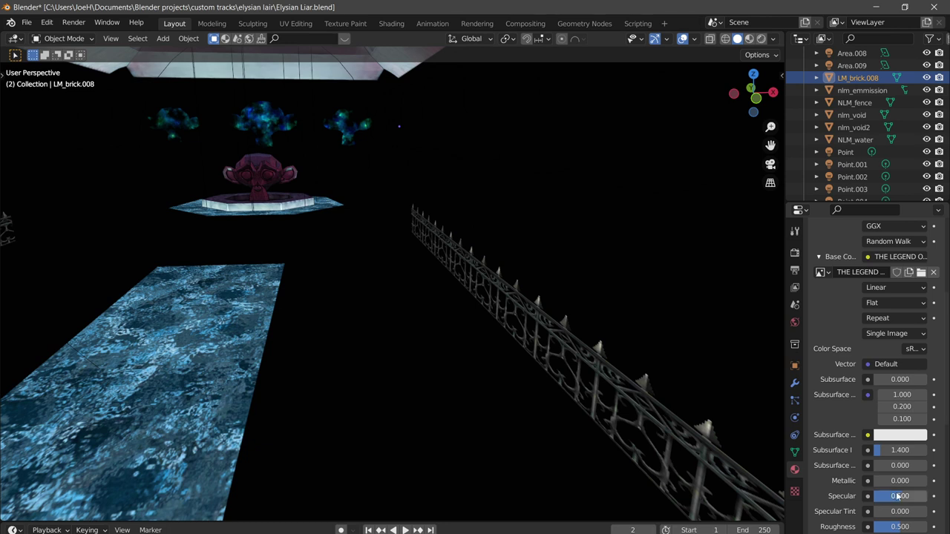
Check the Specular of Material.003, and set the side_walls material's Specular to 0.5
scroll(892, 416, up, 9)
scroll(854, 301, up, 1)
scroll(849, 296, down, 2)
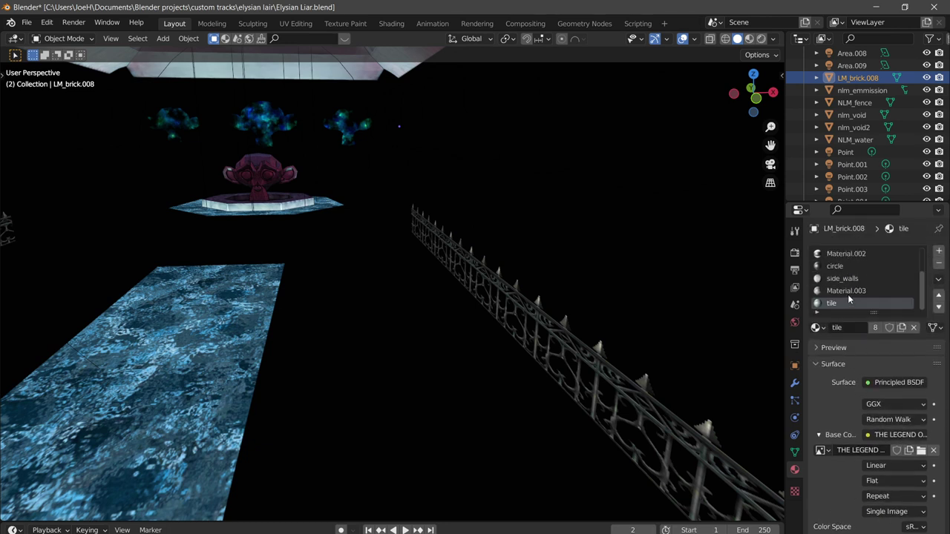
scroll(849, 352, down, 7)
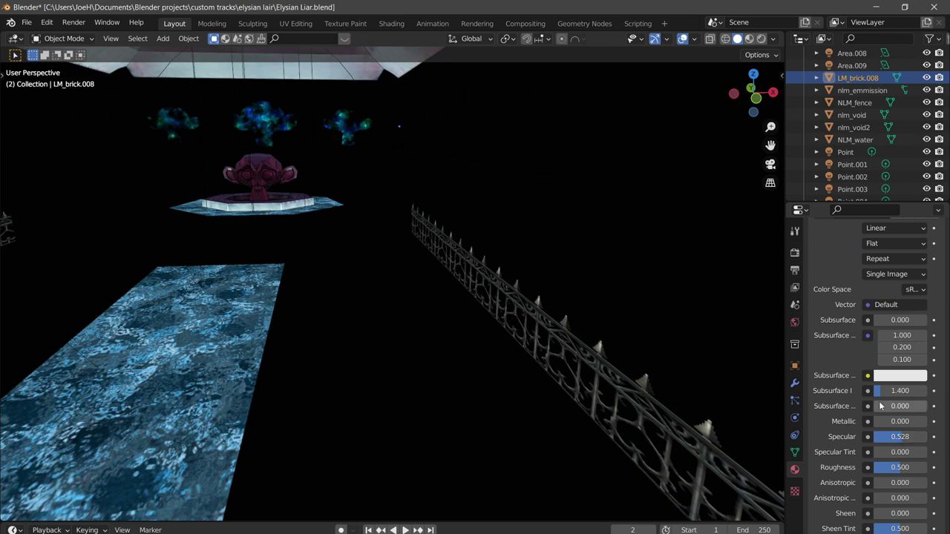
scroll(876, 386, up, 7)
click(846, 278)
scroll(890, 446, down, 6)
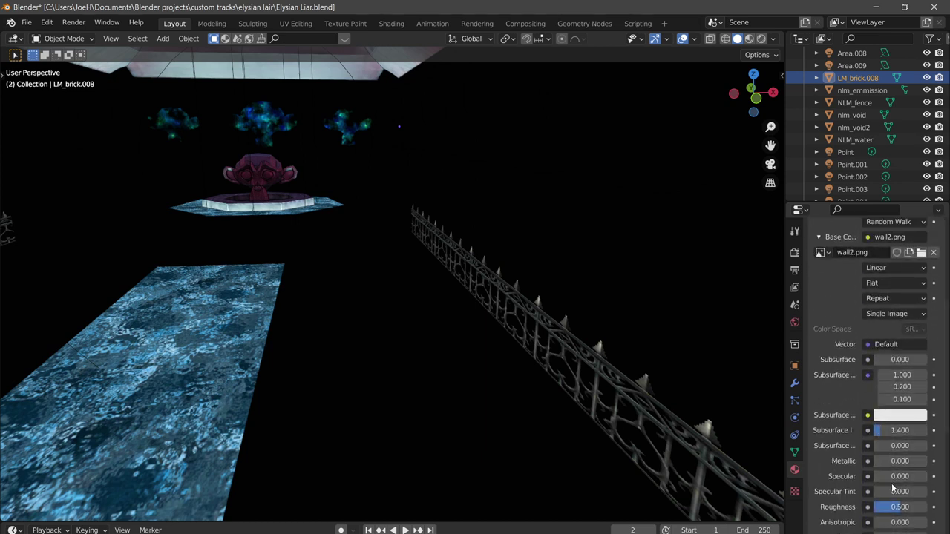
click(897, 476)
text(.5)
key(Return)
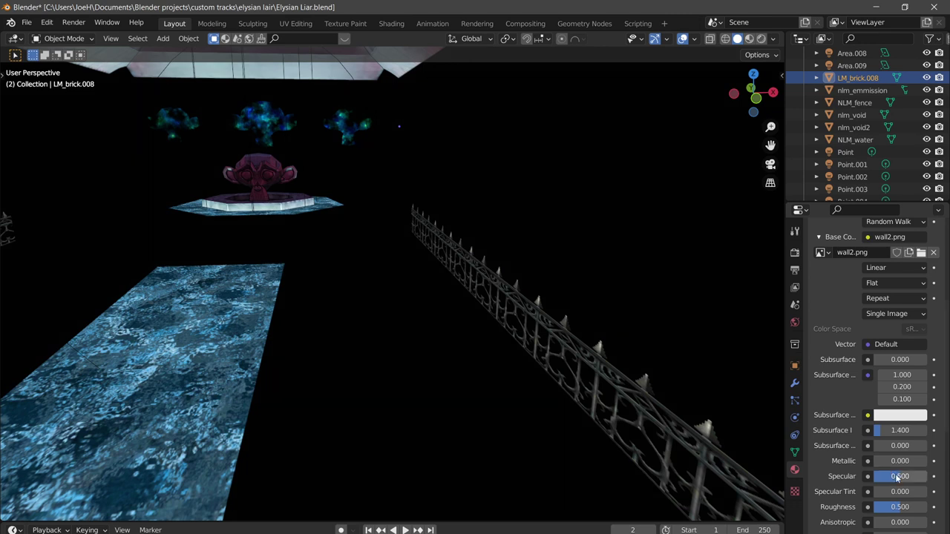
Check the Specular values of the circle material and Material.002
scroll(840, 409, up, 7)
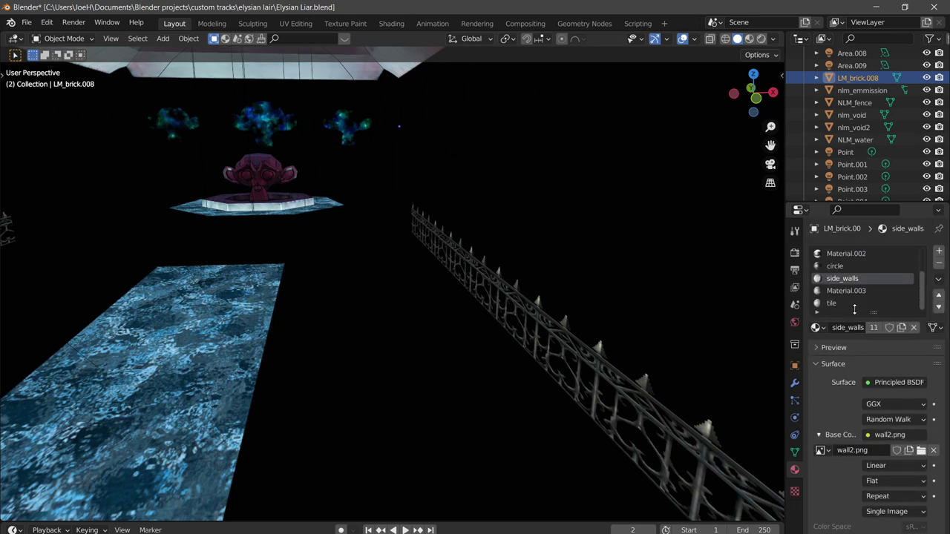
click(852, 265)
scroll(861, 371, down, 8)
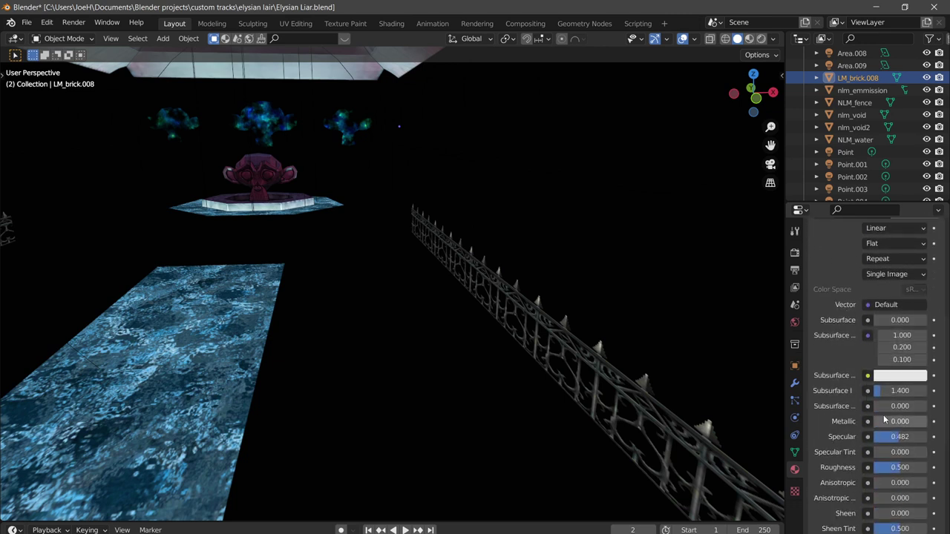
scroll(851, 391, up, 8)
click(846, 290)
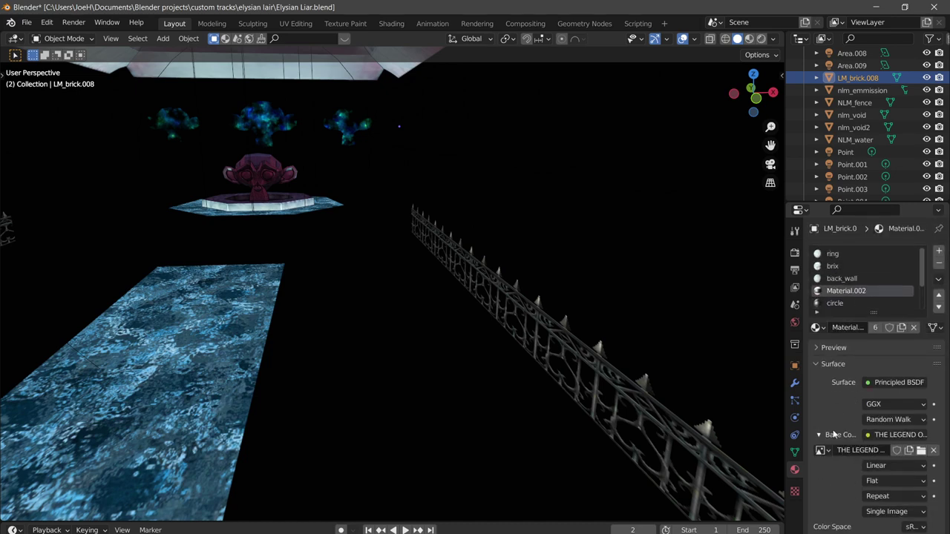
scroll(830, 445, down, 8)
scroll(826, 444, up, 8)
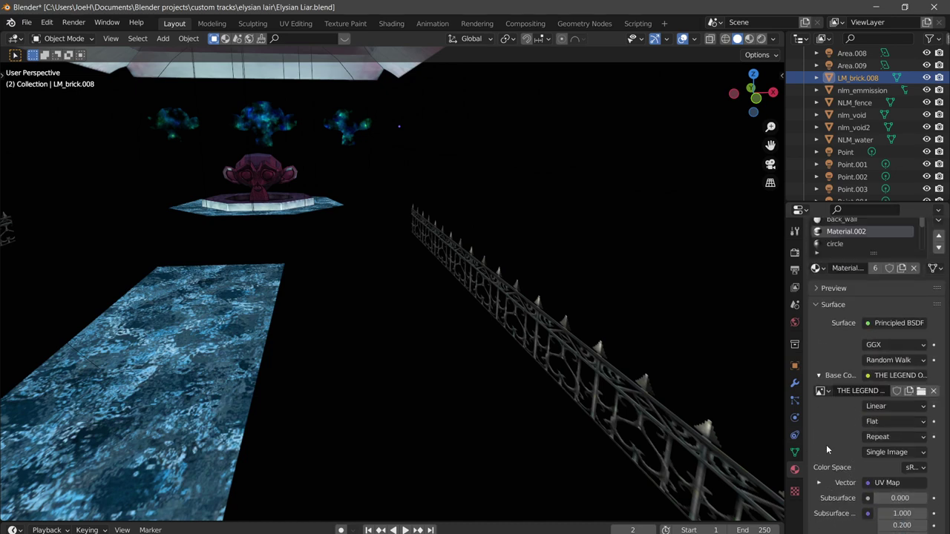
Enter a new Specular value for LM_brick.008's back_wall material
click(833, 279)
scroll(838, 413, down, 8)
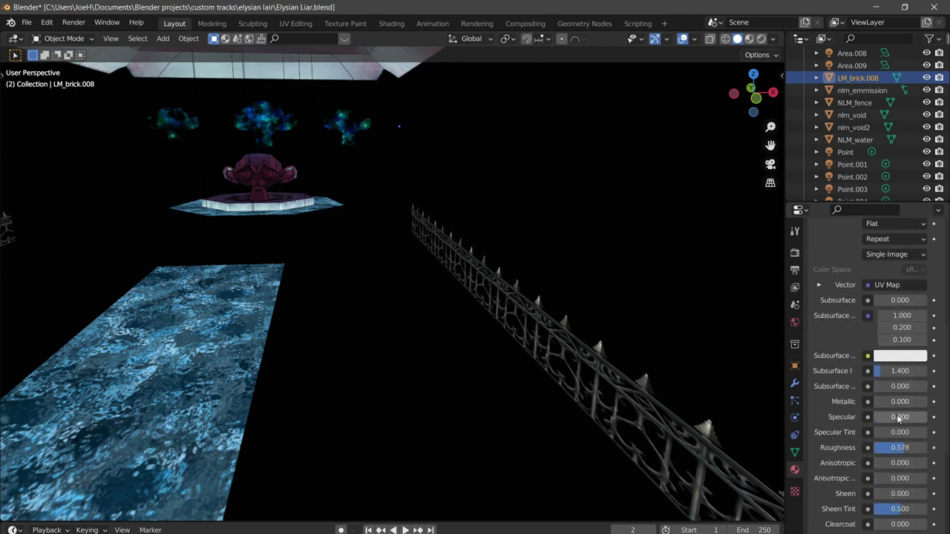
click(898, 420)
text(ff)
key(BackSpace)
text(ff)
key(BackSpace)
key(BackSpace)
key(BackSpace)
text(f)
key(Escape)
scroll(821, 340, up, 10)
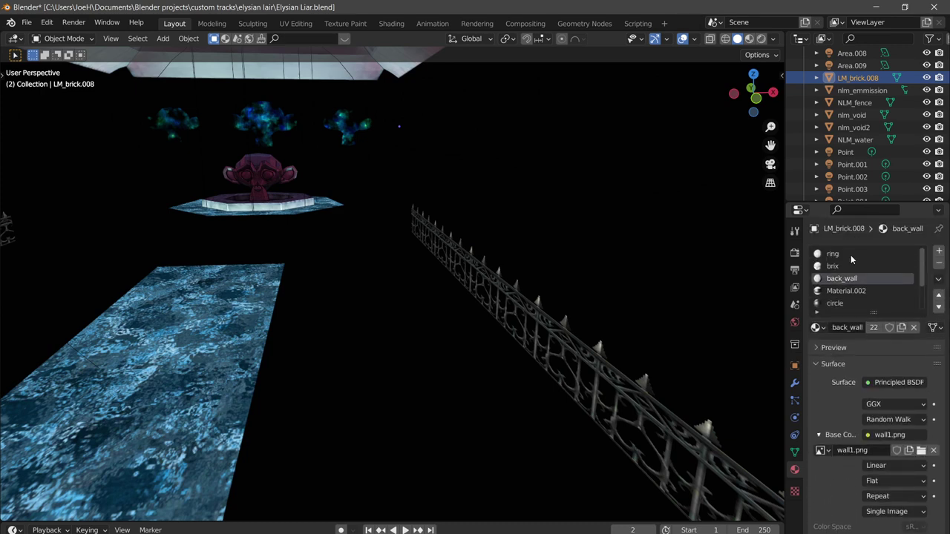
Check the Specular values of the brix and ring materials
click(851, 265)
scroll(857, 417, down, 8)
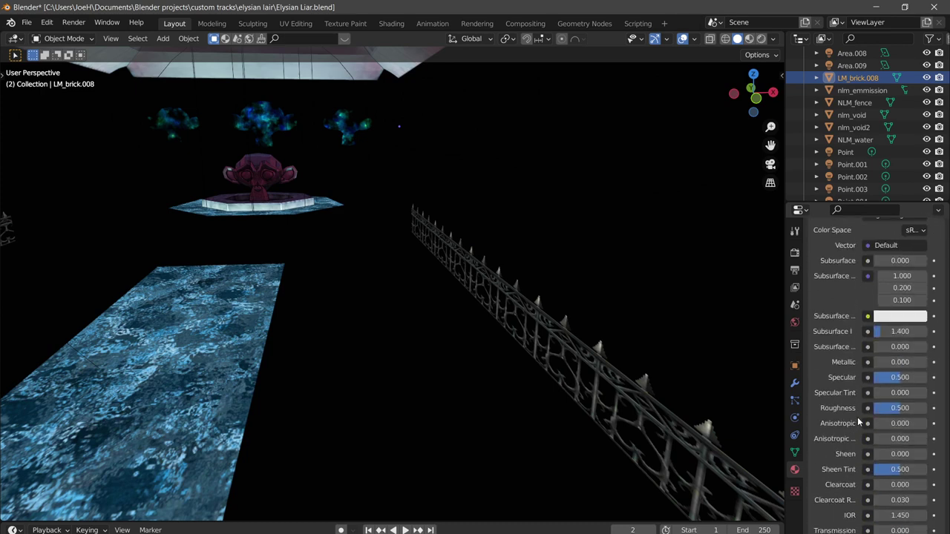
scroll(847, 398, up, 5)
scroll(846, 398, up, 4)
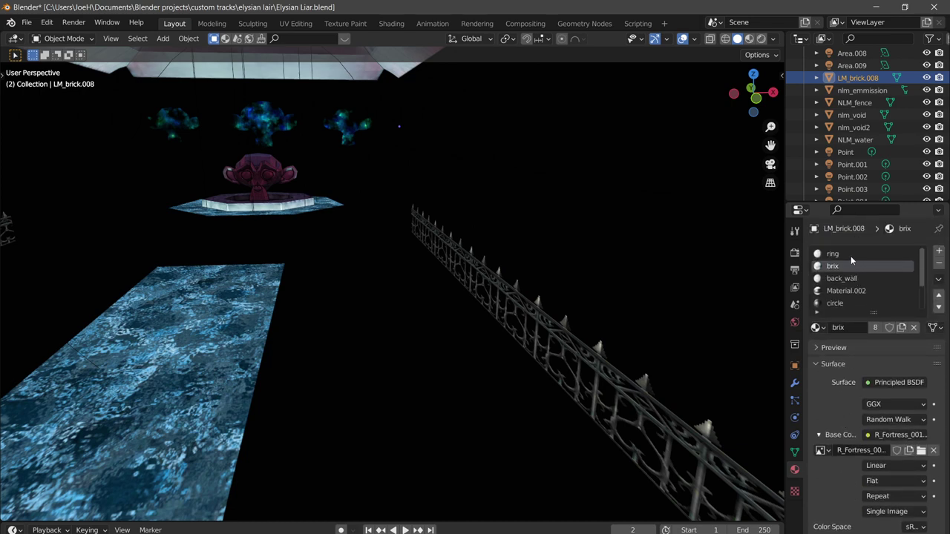
click(852, 259)
scroll(854, 433, down, 8)
scroll(832, 442, up, 6)
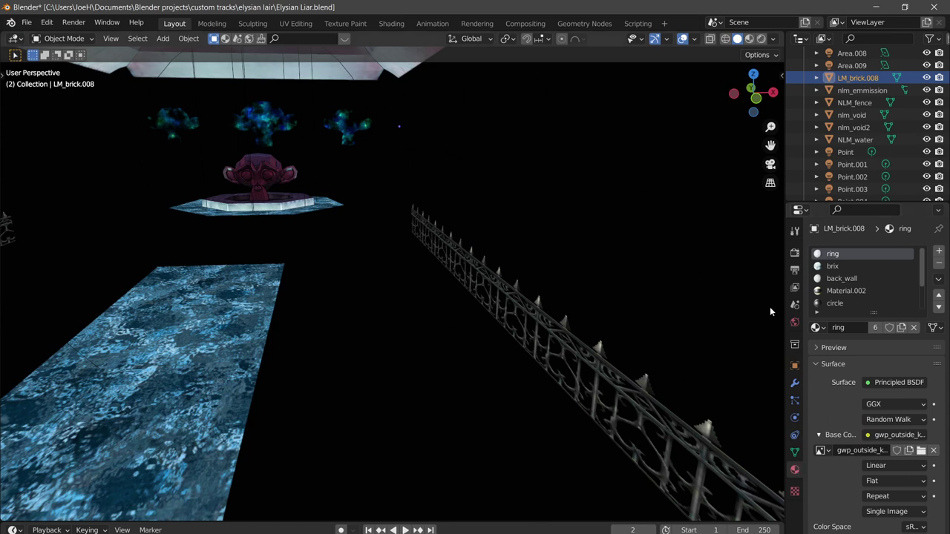
Rebake LM_brick.008's Combined lighting without the Diffuse contribution, and view the result across the hall
click(794, 252)
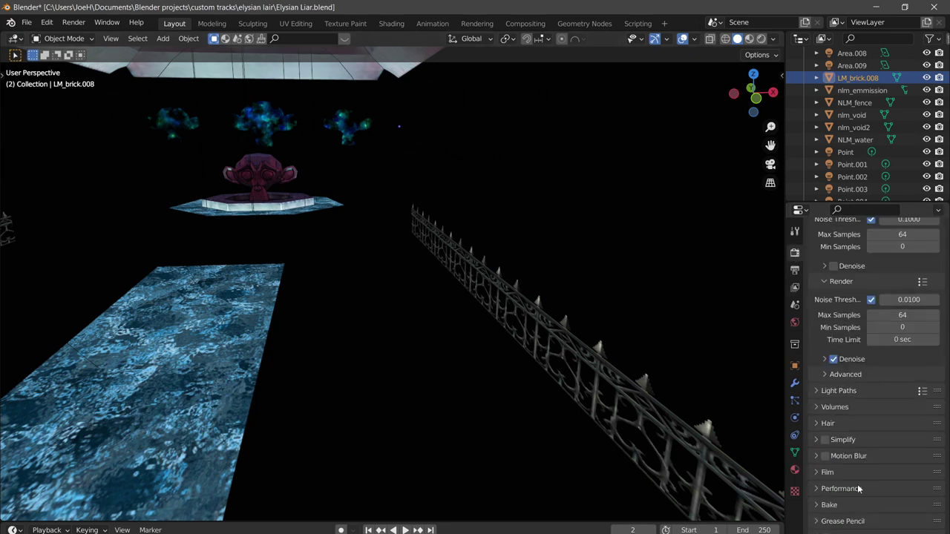
click(853, 506)
scroll(860, 490, down, 5)
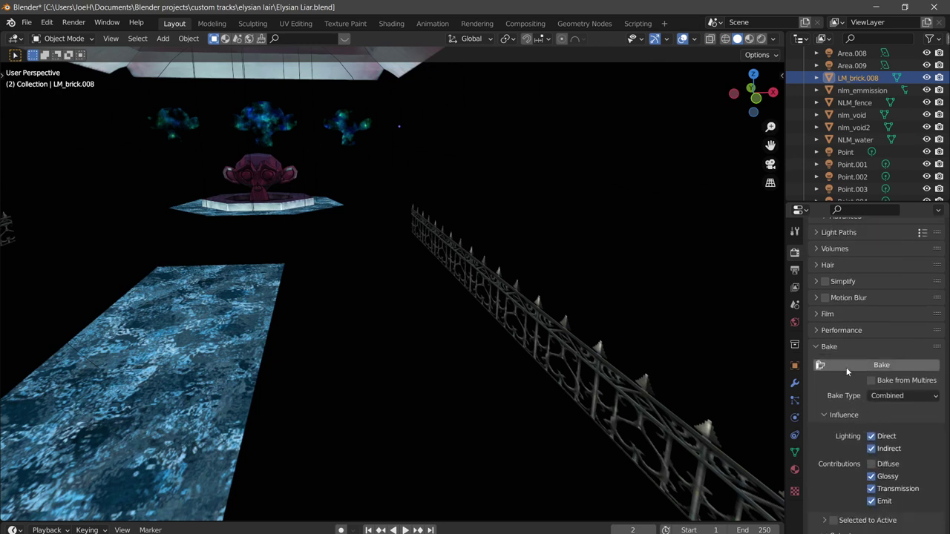
click(846, 368)
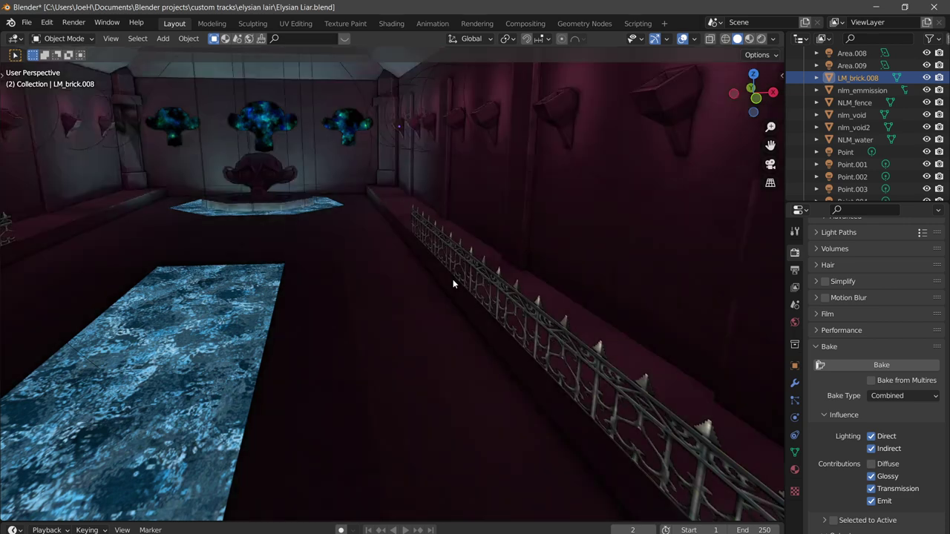
scroll(442, 272, down, 5)
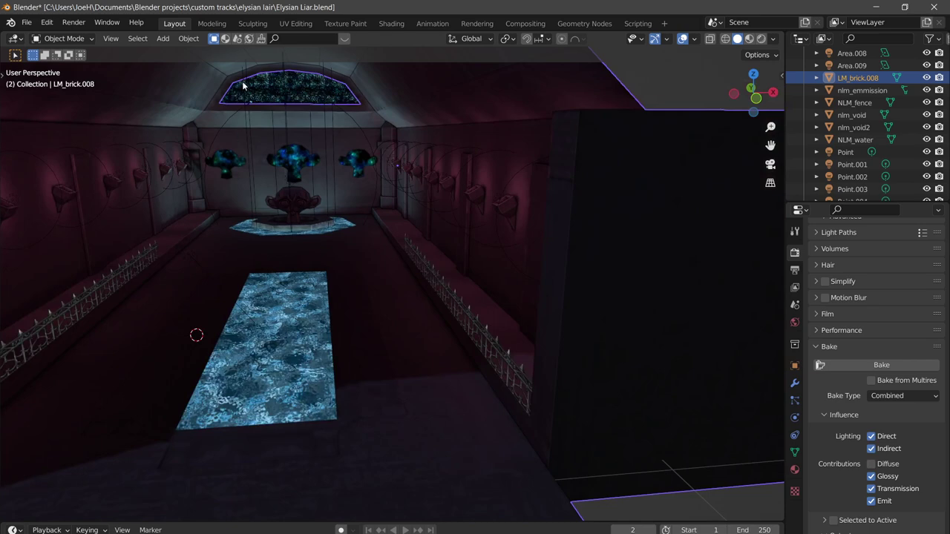
In the UV Editing workspace, save the TL image over TL_2.png with Save As Render enabled
click(295, 23)
click(175, 40)
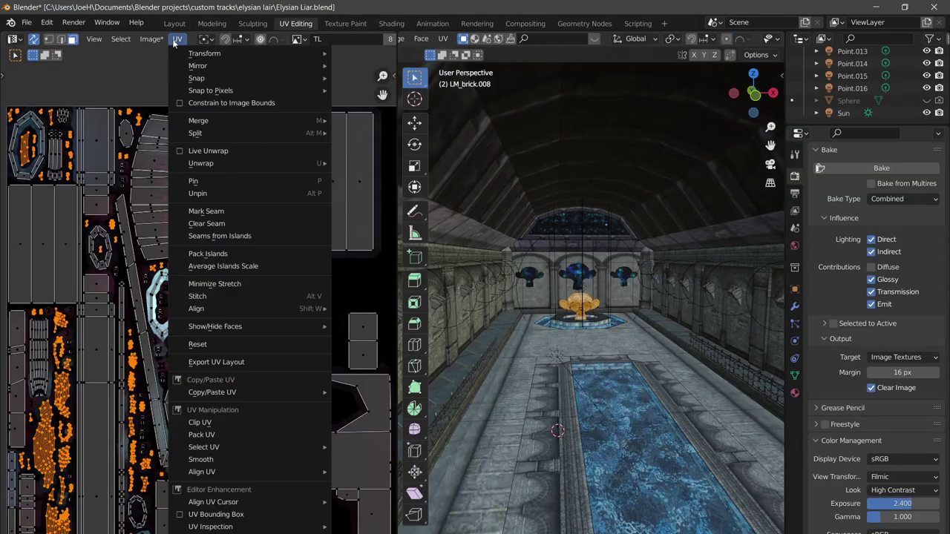
mouse_move(151, 38)
click(186, 150)
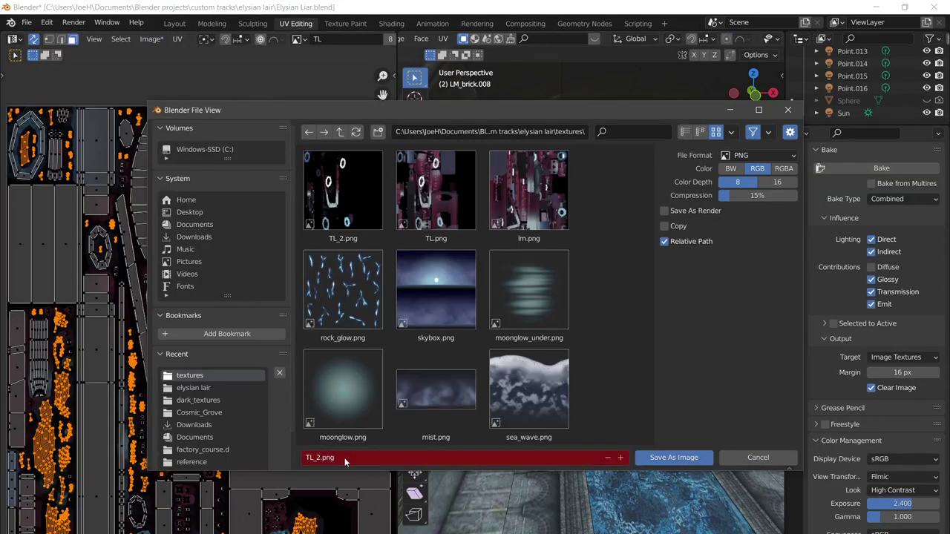
click(665, 211)
click(673, 457)
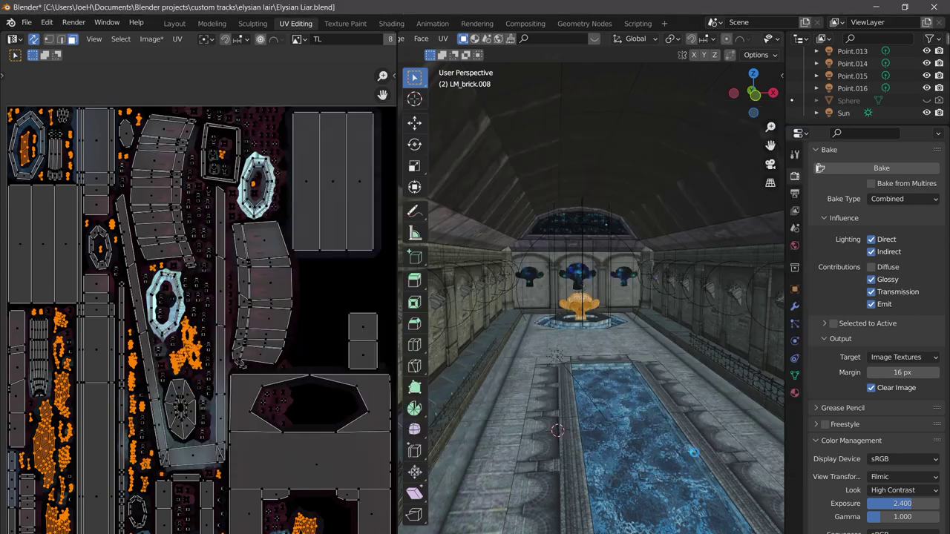
In the Shading workspace, load TL_2.png into the ring material's TL image texture node, and inspect the lighting in the hall
click(175, 24)
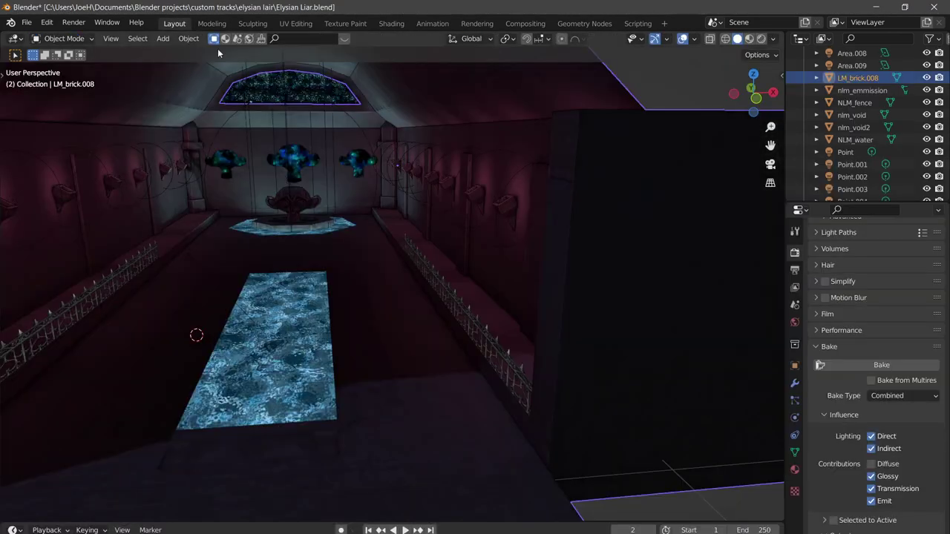
click(391, 23)
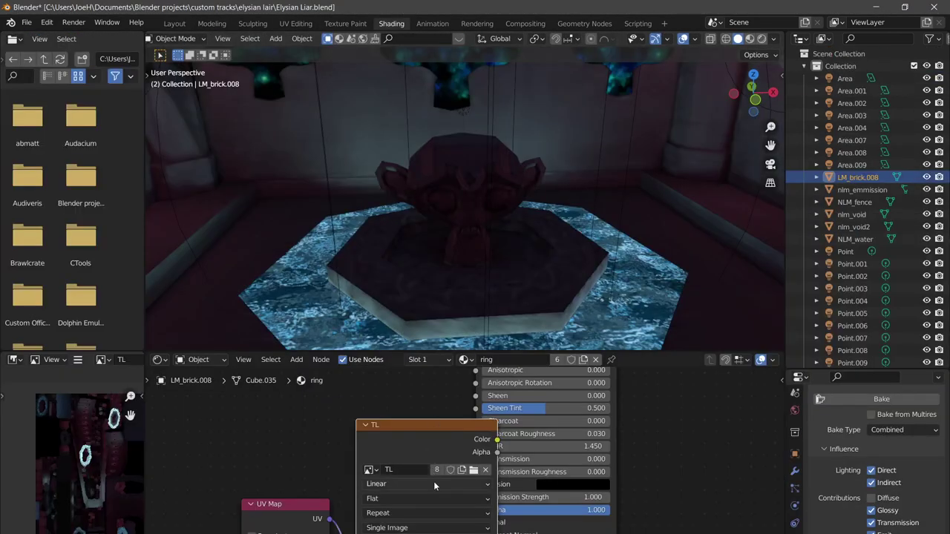
click(473, 471)
click(356, 226)
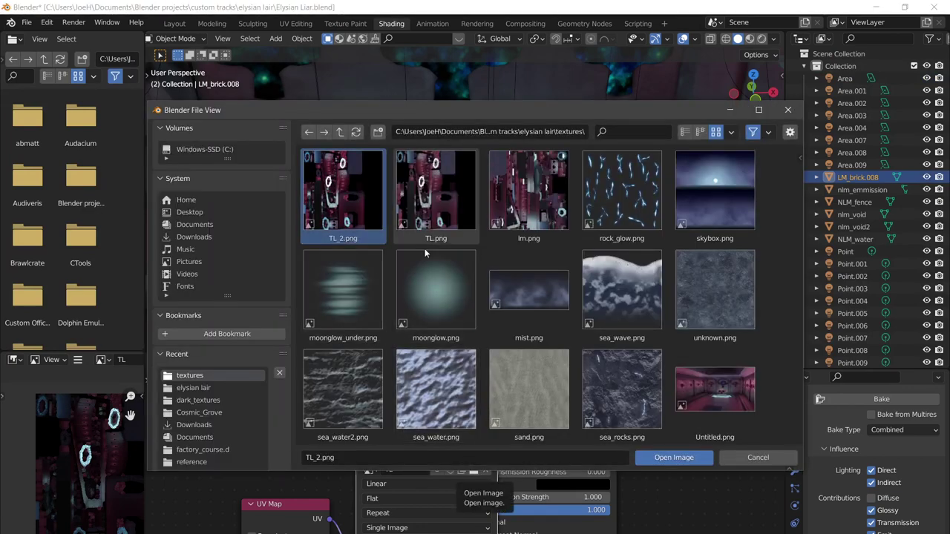
click(657, 463)
middle_drag(404, 272, 453, 200)
scroll(454, 215, down, 6)
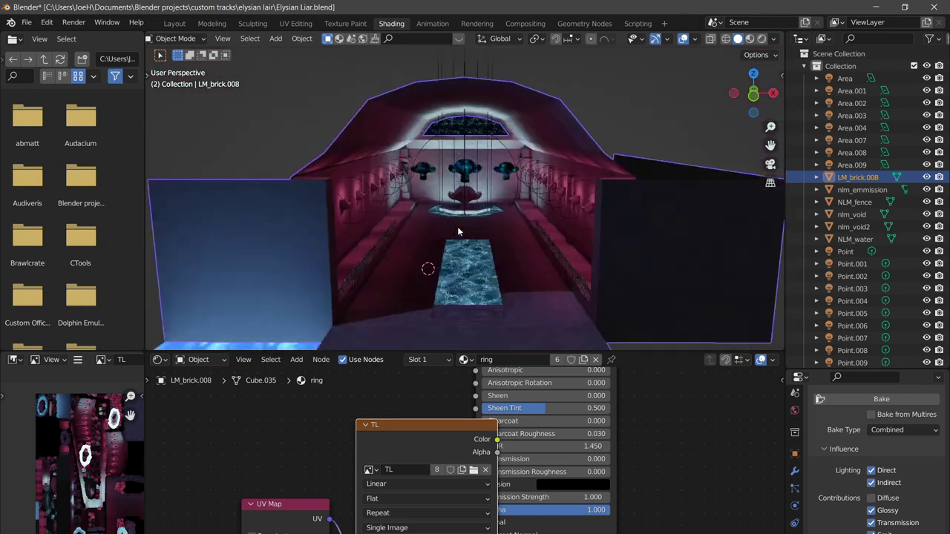
scroll(462, 221, up, 2)
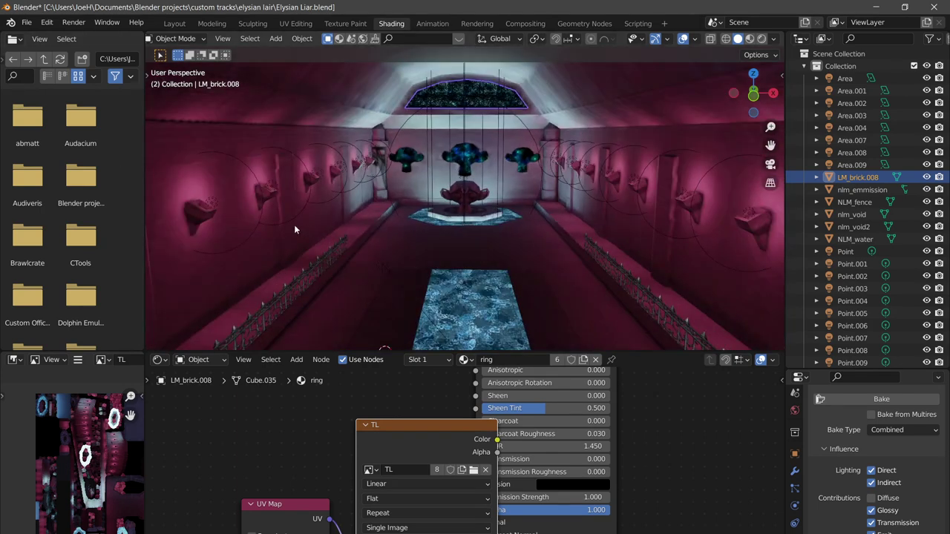
Save the project as a new Blender file named EL_2 in the elysian lair folder
scroll(208, 122, down, 1)
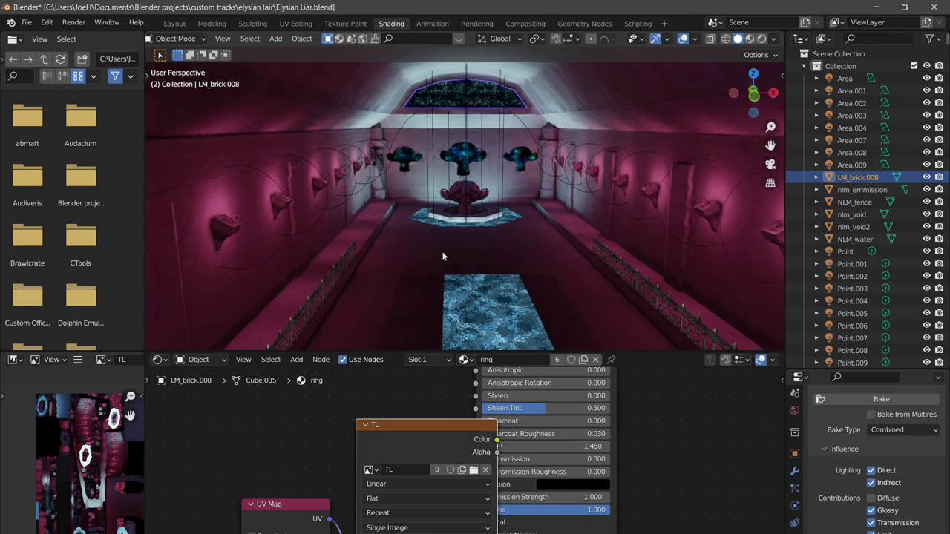
middle_drag(443, 256, 460, 239)
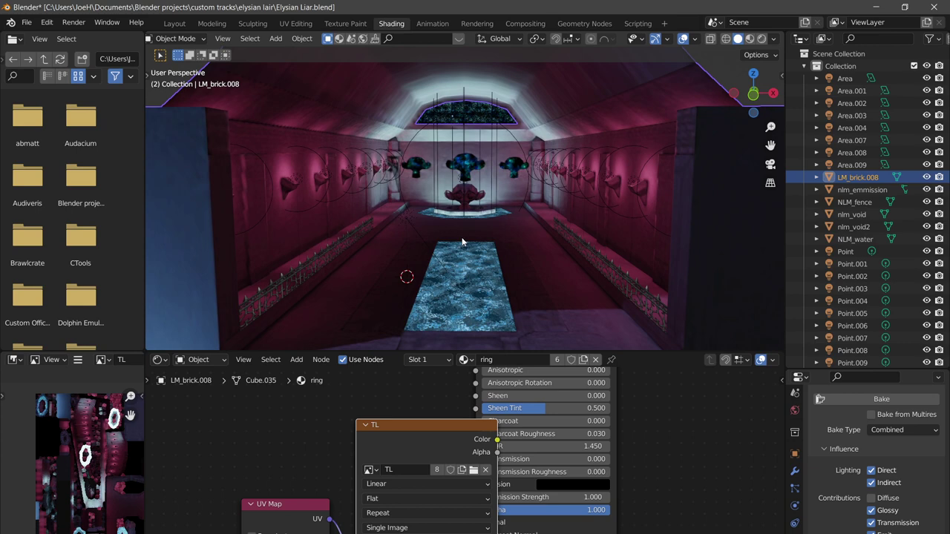
scroll(462, 227, down, 1)
scroll(462, 227, up, 1)
scroll(460, 232, up, 1)
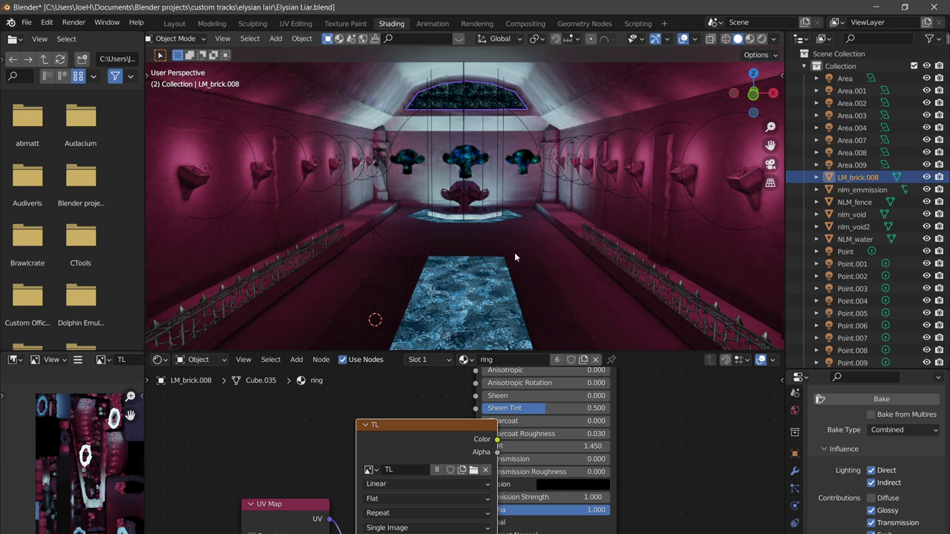
key(ctrl+shift+s)
click(435, 457)
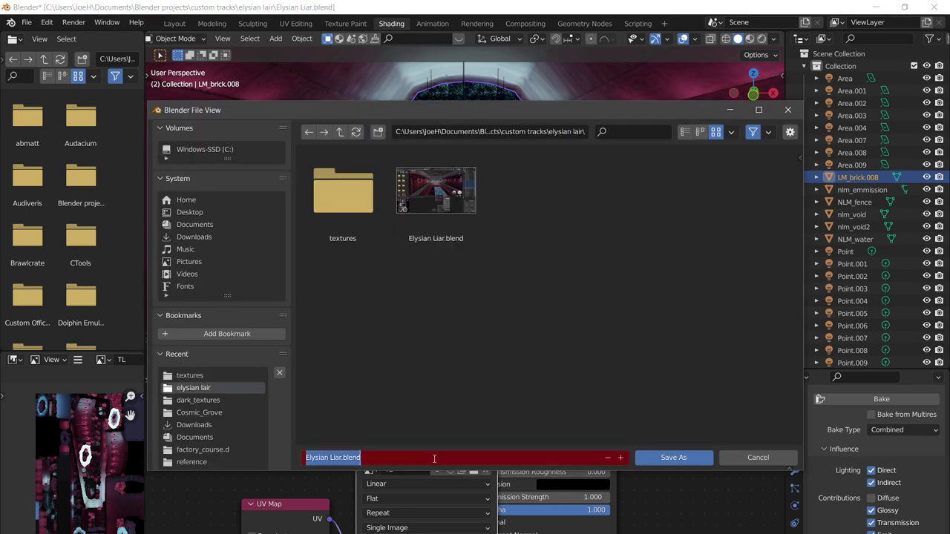
text(EL_2)
key(Return)
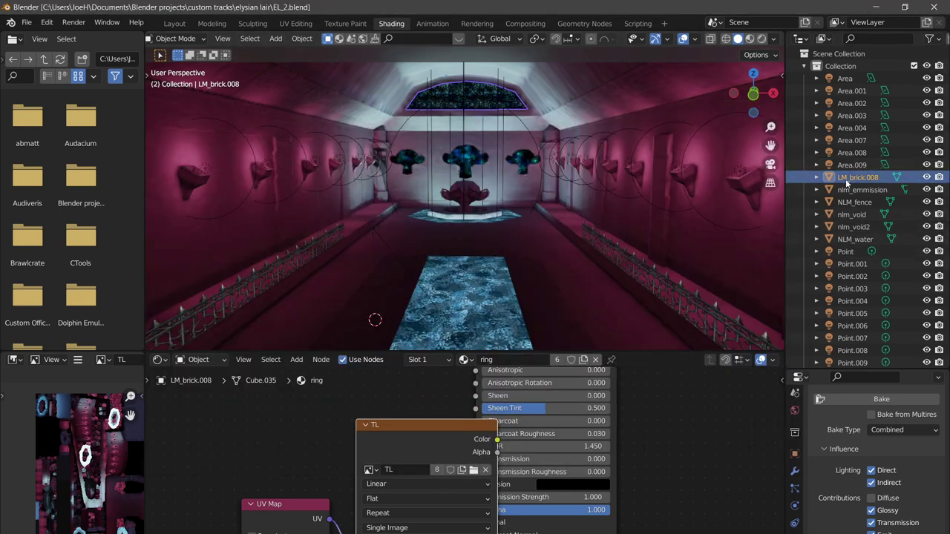
Separate the whole LM_brick.008 mesh into individual objects by material
click(848, 179)
key(Tab)
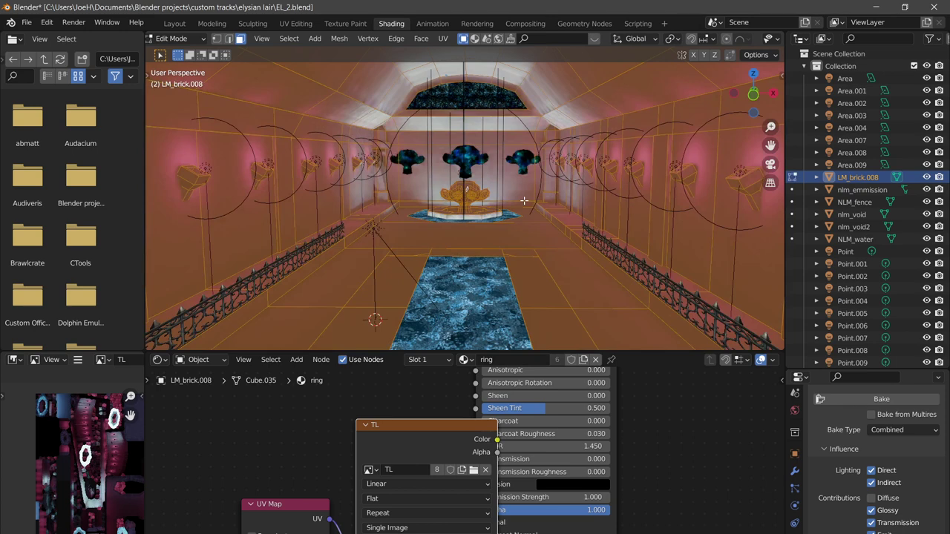
key(p)
click(524, 202)
key(Tab)
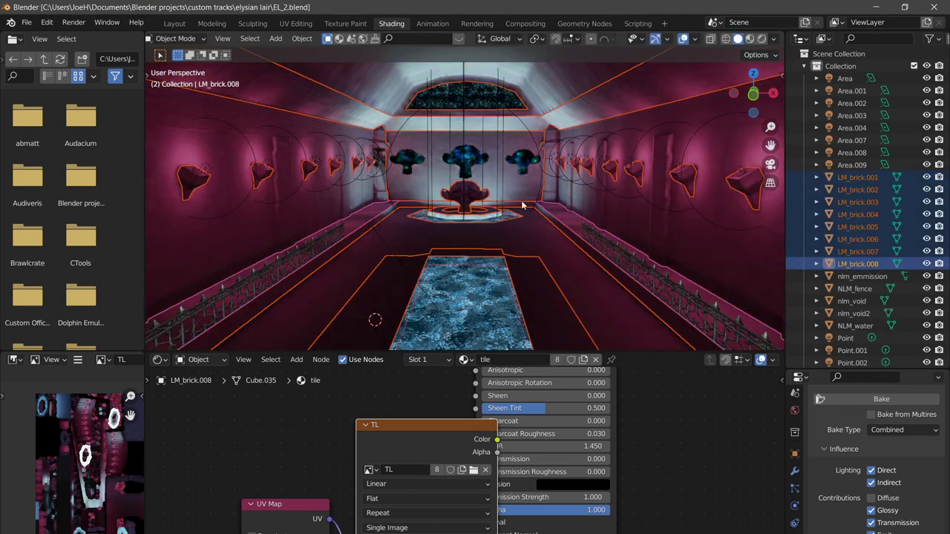
Select the separated LM_brick objects one at a time to check which part of the hall and material each holds
click(860, 264)
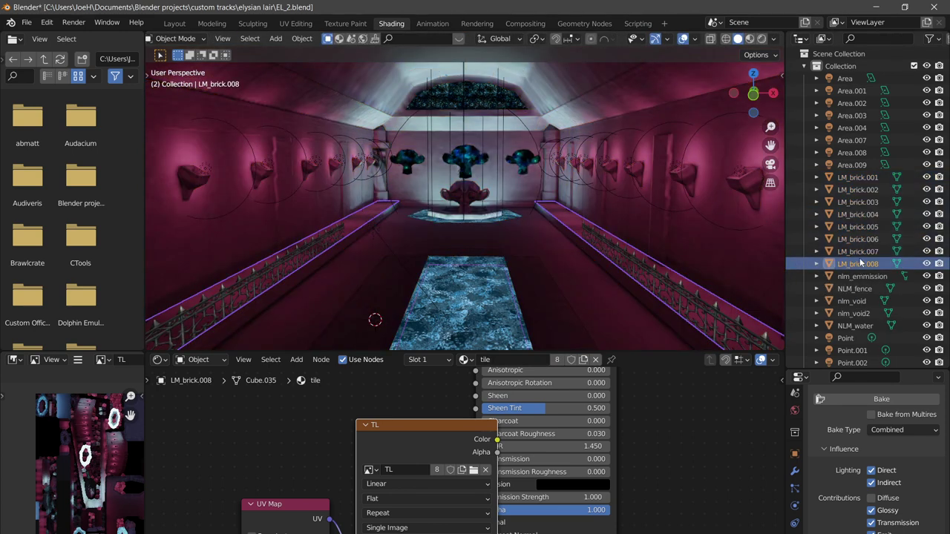
click(860, 251)
click(860, 239)
click(859, 227)
click(861, 215)
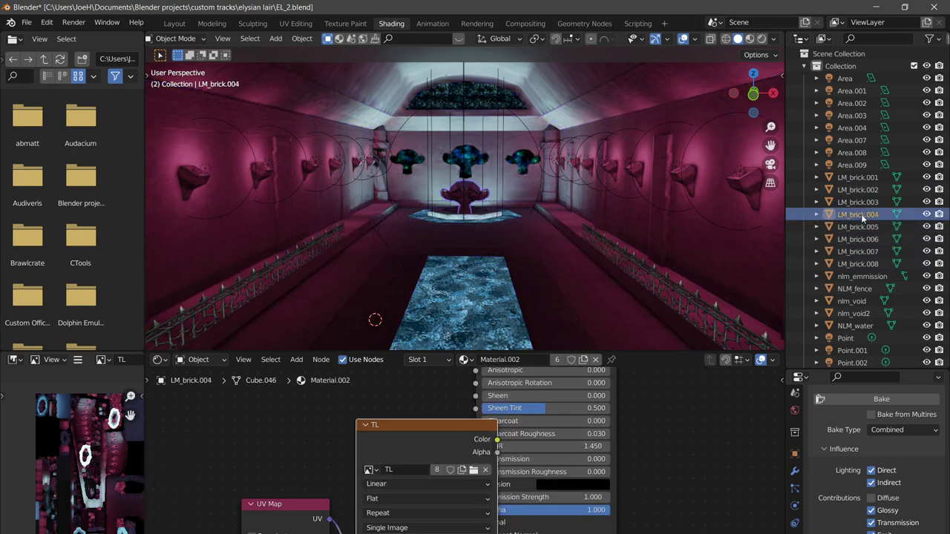
click(859, 178)
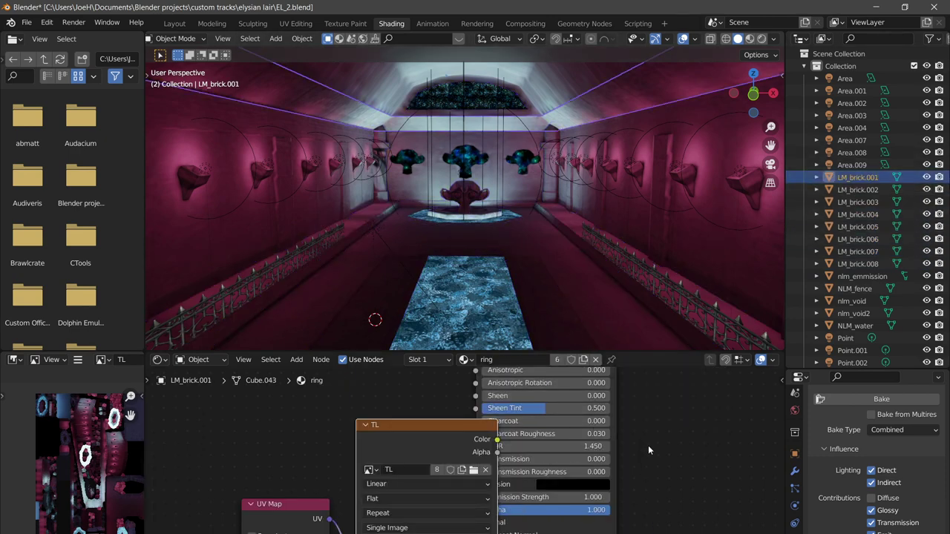
click(26, 23)
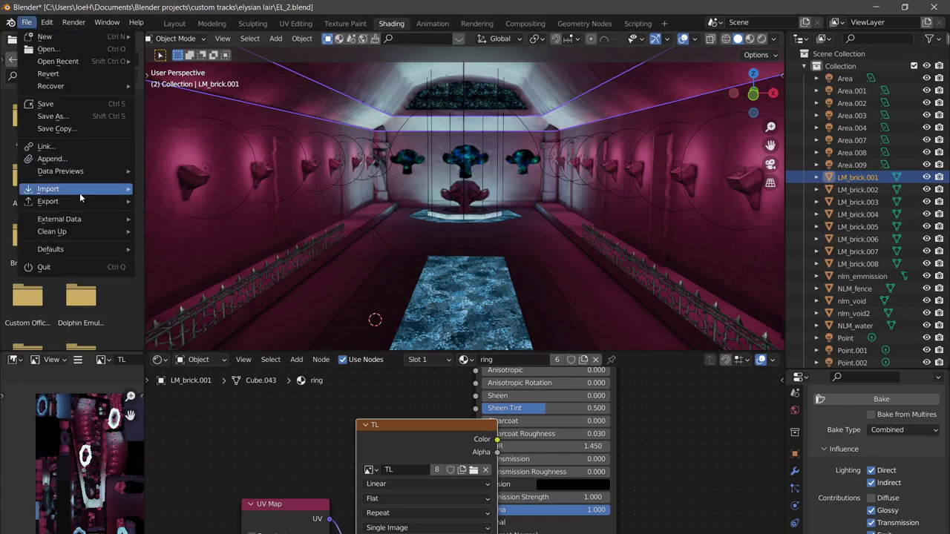
mouse_move(78, 202)
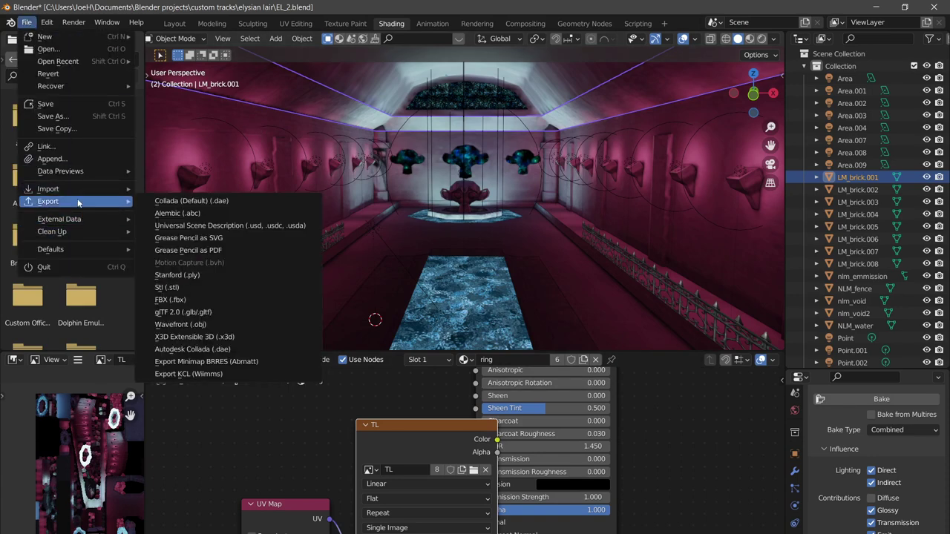
click(160, 214)
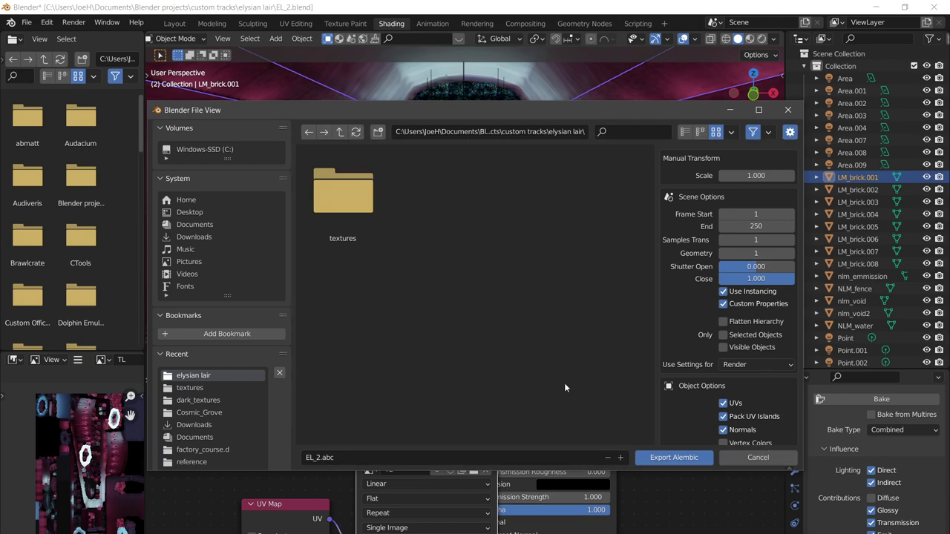
click(758, 457)
click(47, 22)
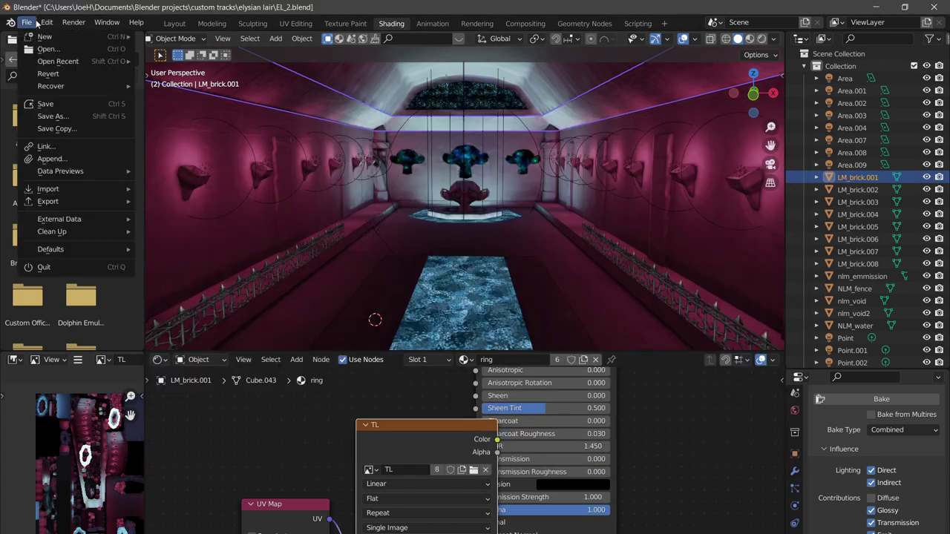
click(26, 22)
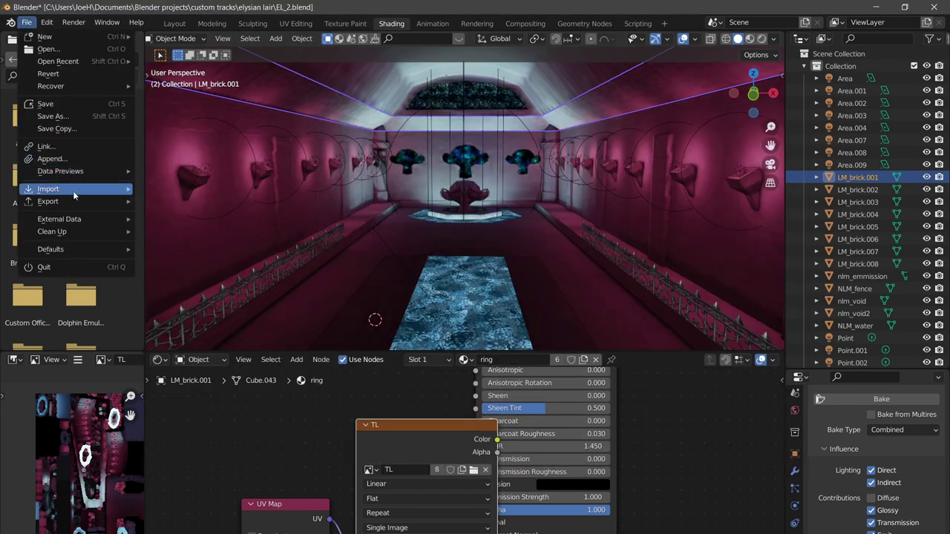
mouse_move(90, 203)
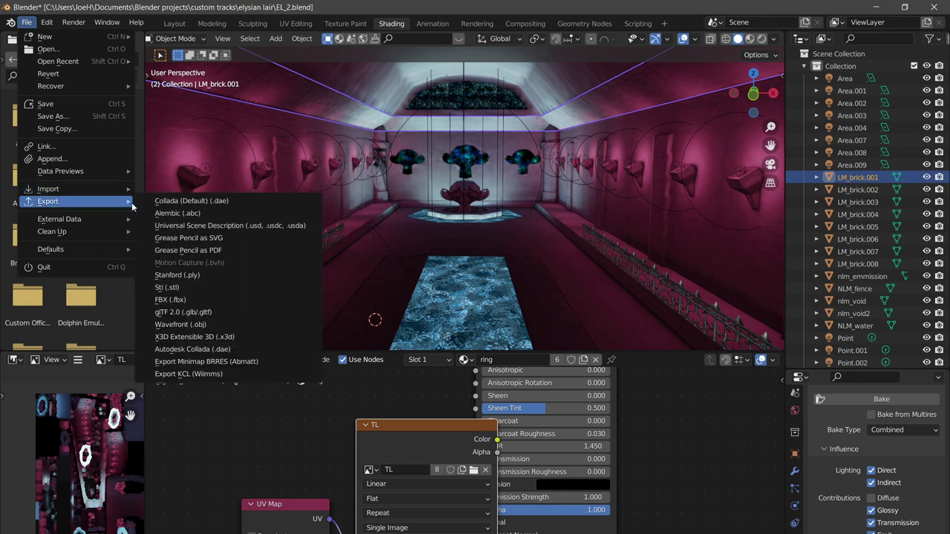
click(178, 202)
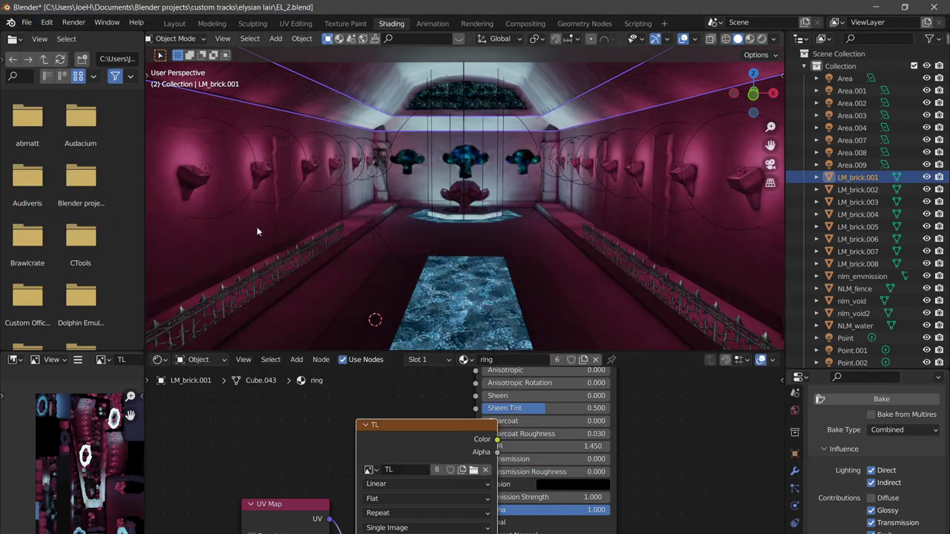
click(758, 460)
Export the scene as Autodesk Collada to EL_2.dae with a scale of 100
click(28, 23)
mouse_move(129, 207)
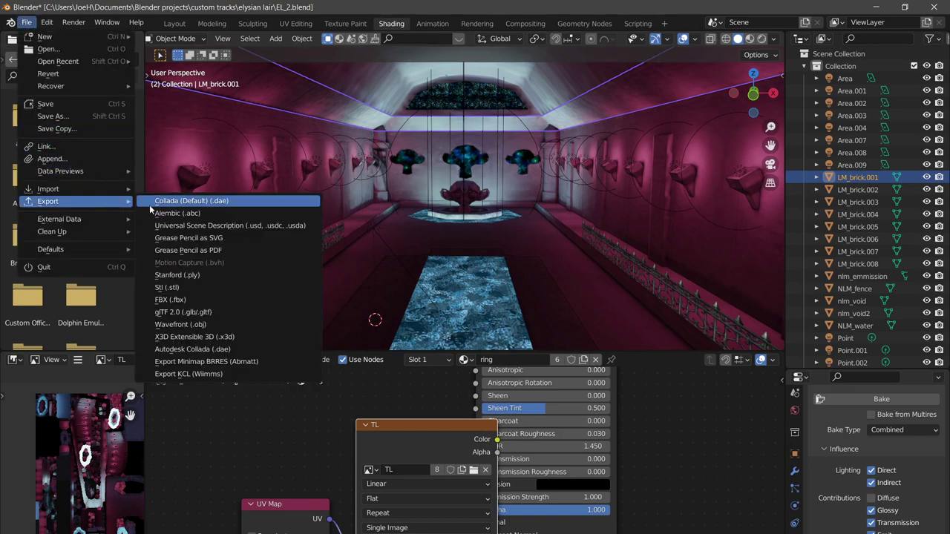
click(200, 350)
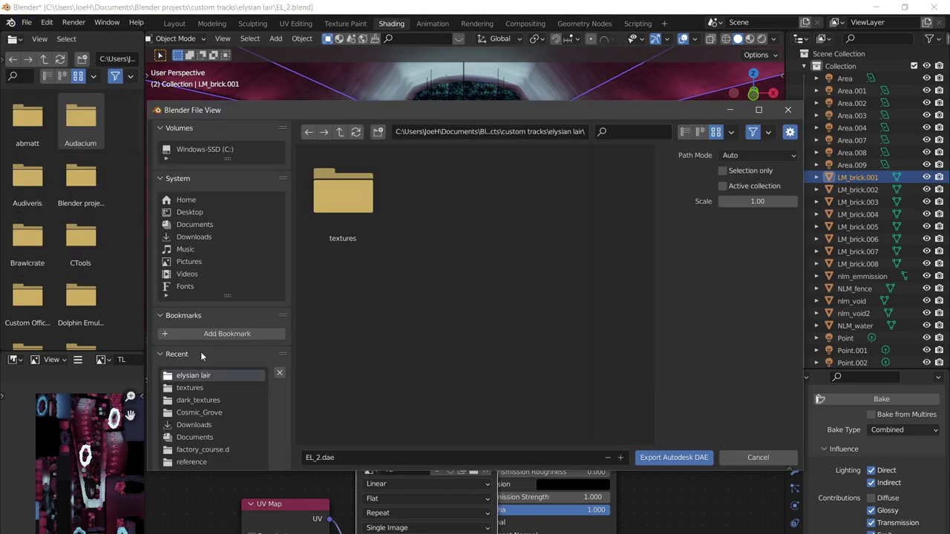
click(743, 201)
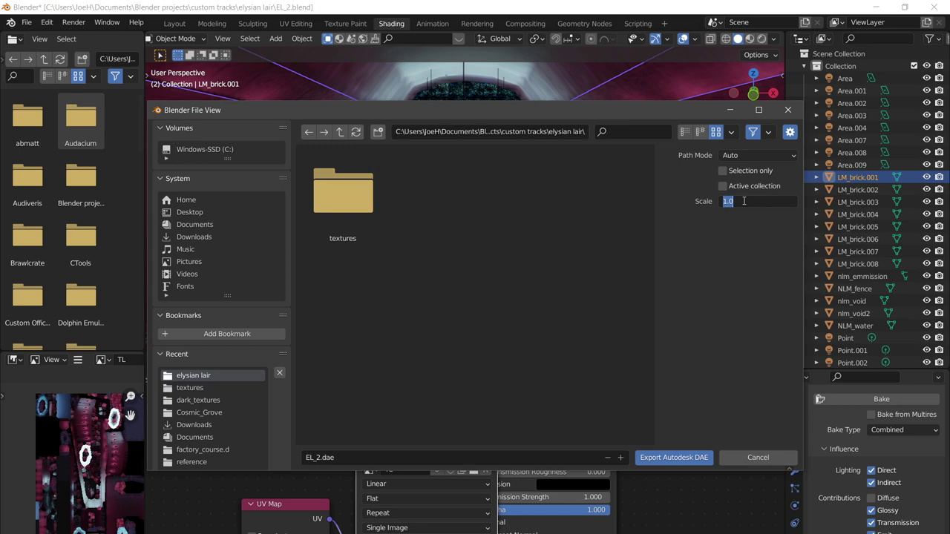
text(100)
key(Return)
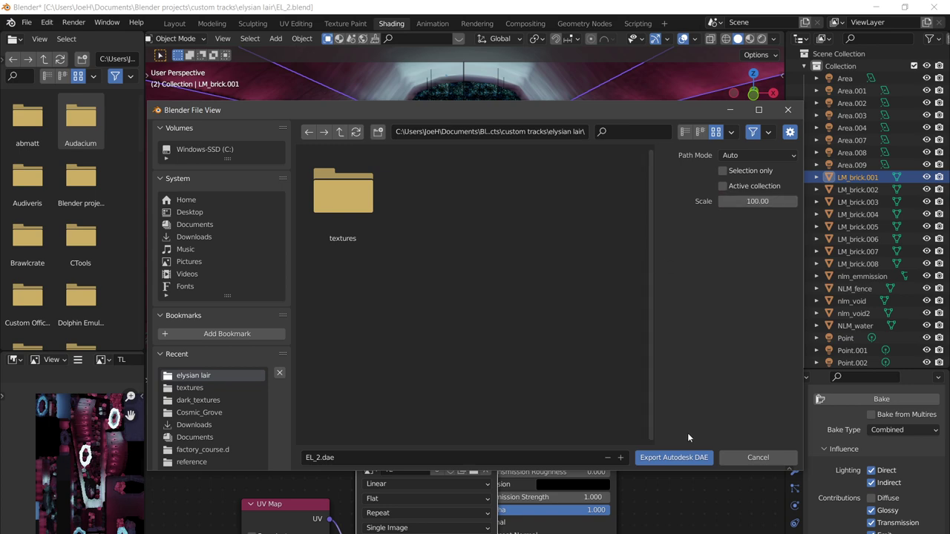
click(657, 457)
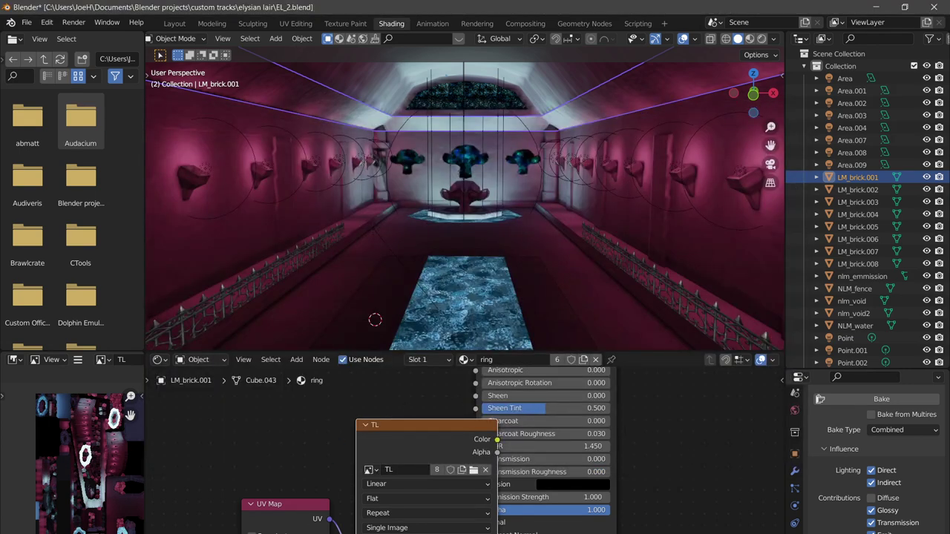
Switch to File Explorer, open the elysian lair folder and select the exported EL_2.dae
click(253, 533)
click(291, 523)
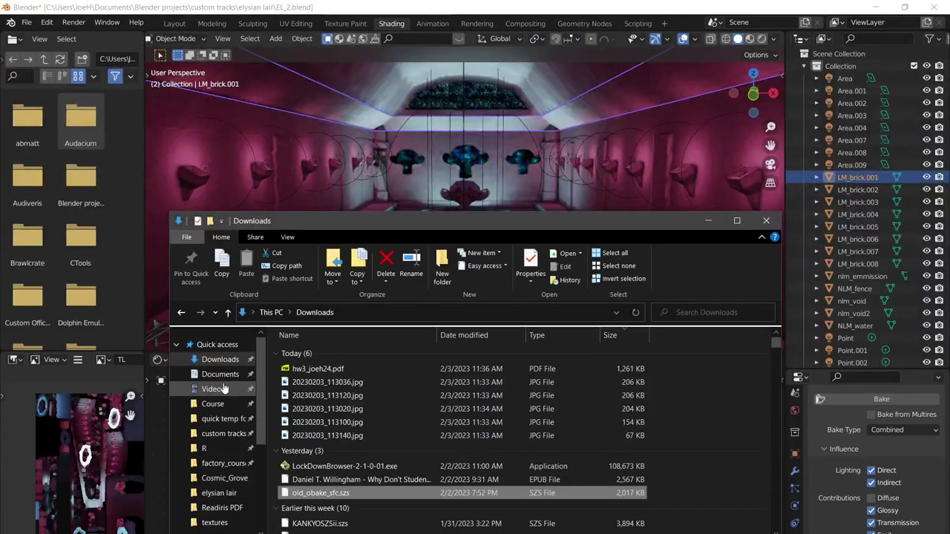
click(223, 493)
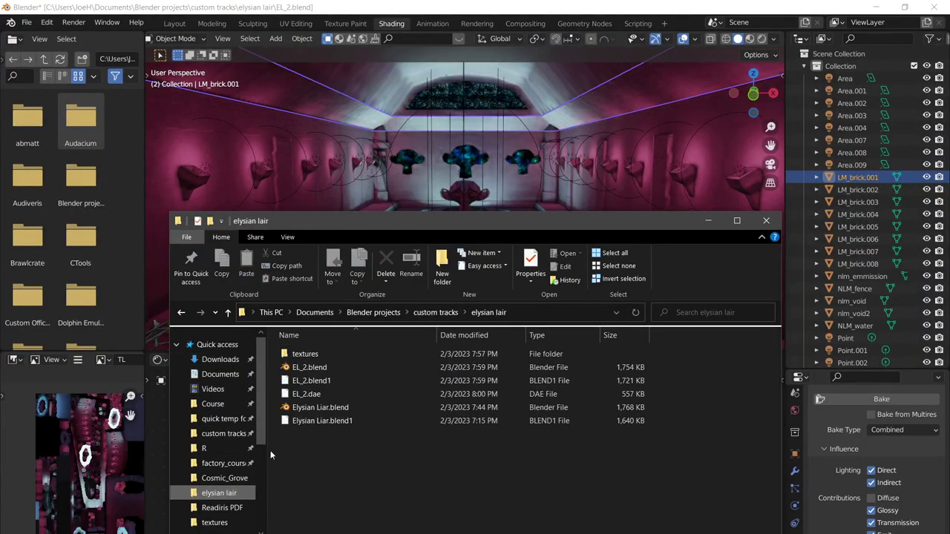
click(334, 394)
Launch RiiStudio, maximize its window and decline the offered update
click(351, 528)
click(356, 532)
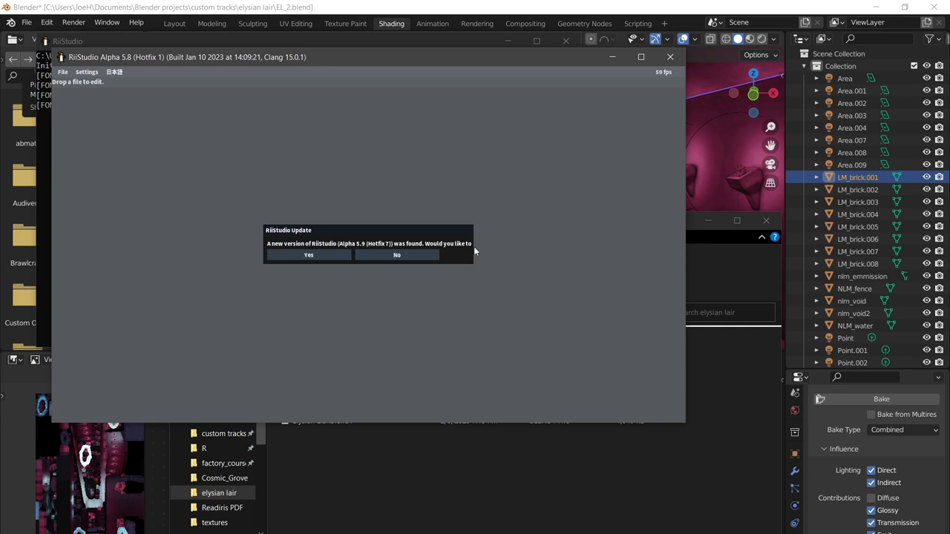
click(640, 57)
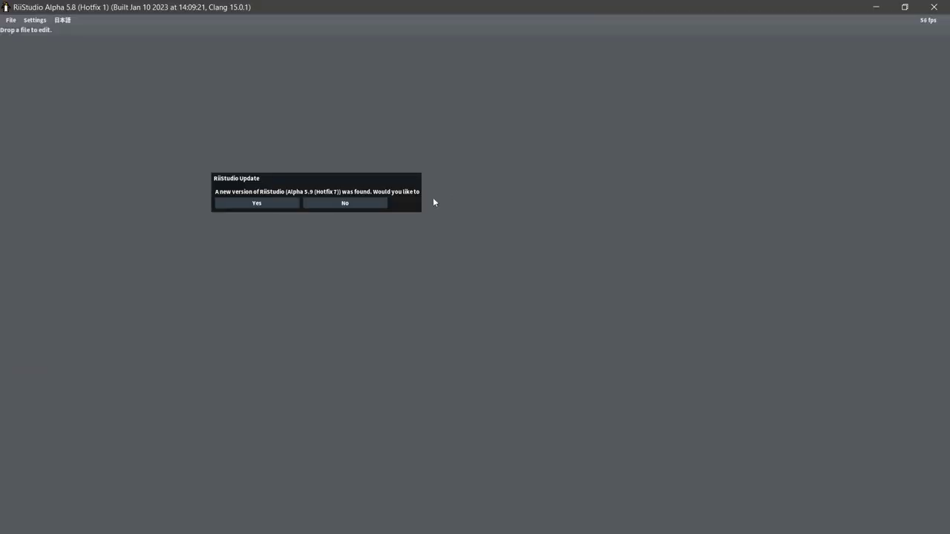
click(371, 204)
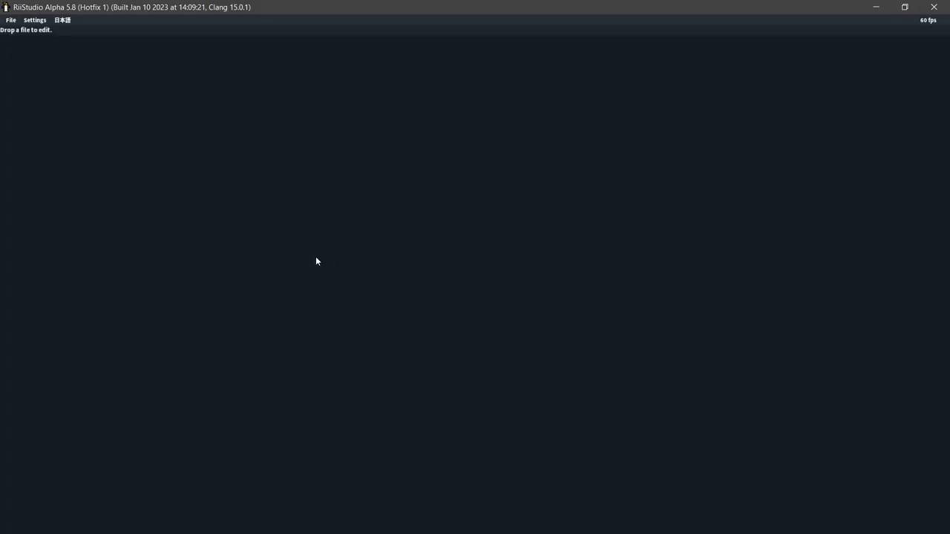
Open EL_2.dae from the elysian lair folder and import it as a BRRES model with the default import settings
click(10, 20)
click(16, 33)
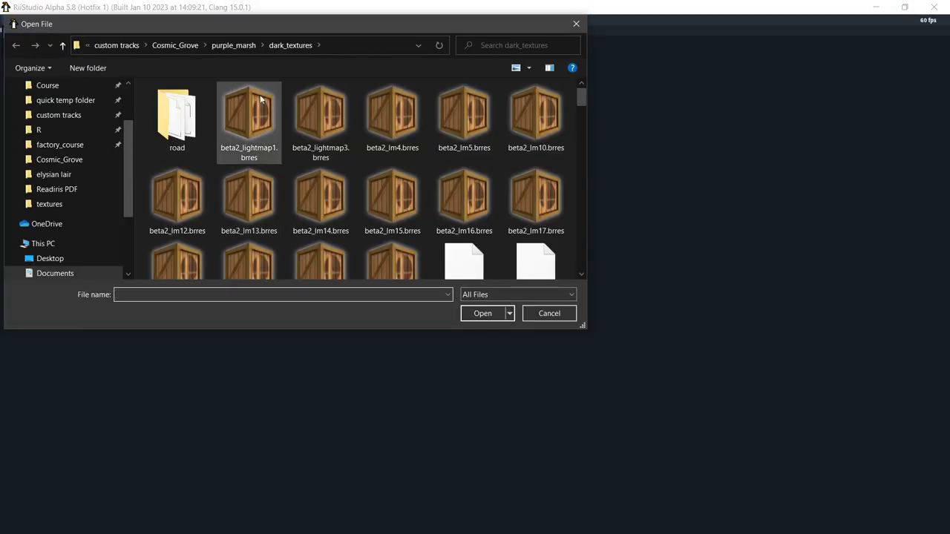
click(59, 175)
click(201, 131)
click(201, 144)
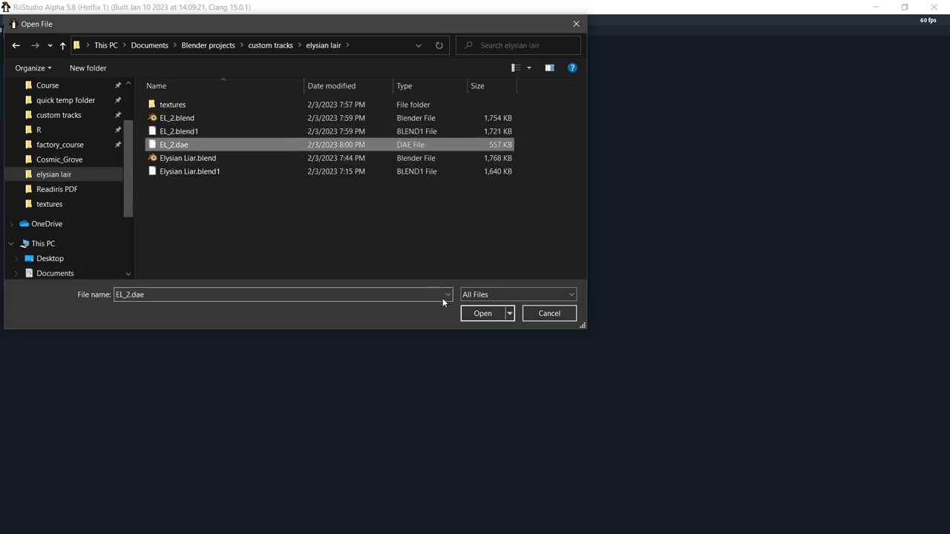
click(480, 313)
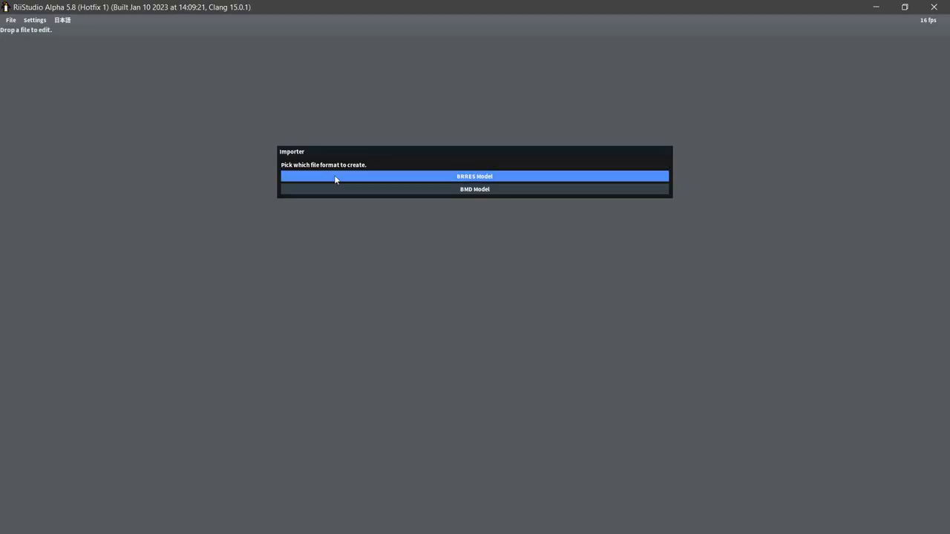
click(335, 176)
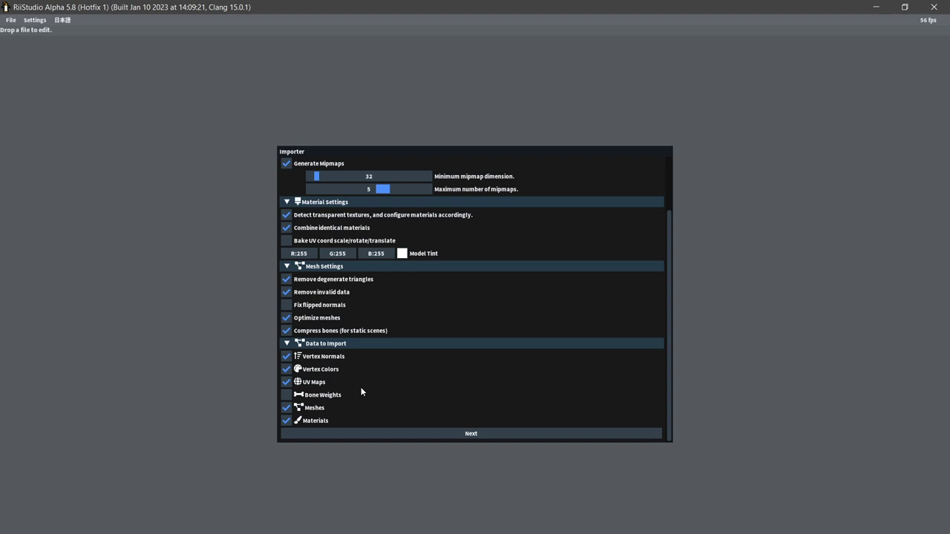
click(389, 434)
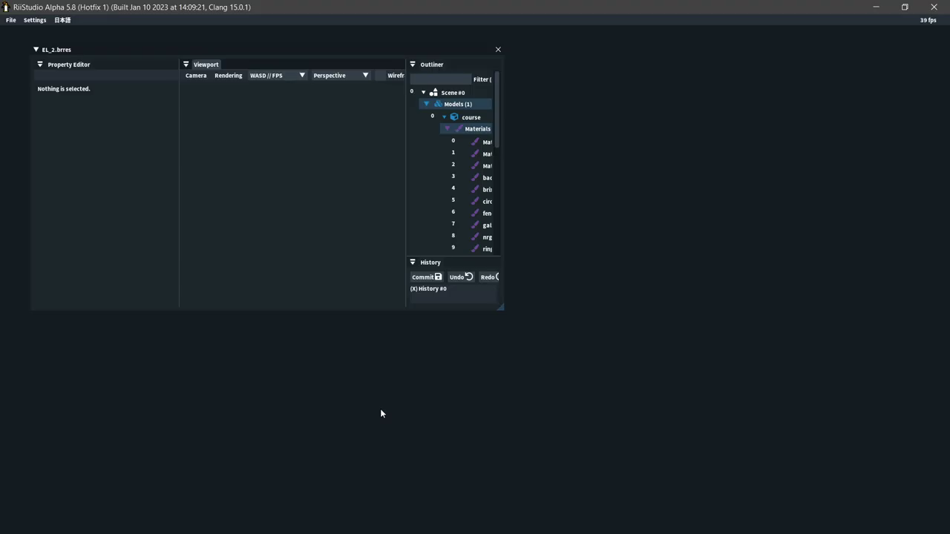
Enlarge the EL_2.brres editor window, and inspect Material.002, Material.003 and the model in the viewport
drag(502, 305, 827, 484)
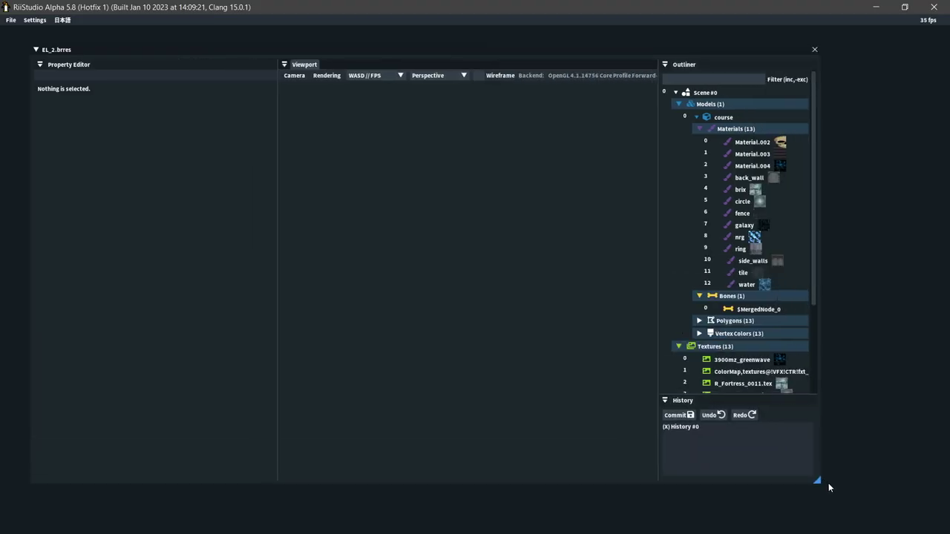
click(804, 142)
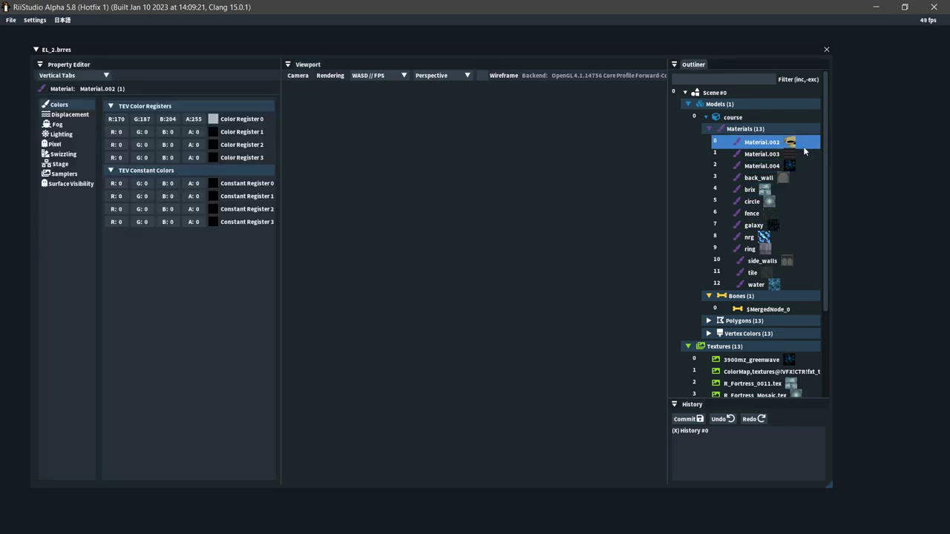
click(805, 153)
click(539, 238)
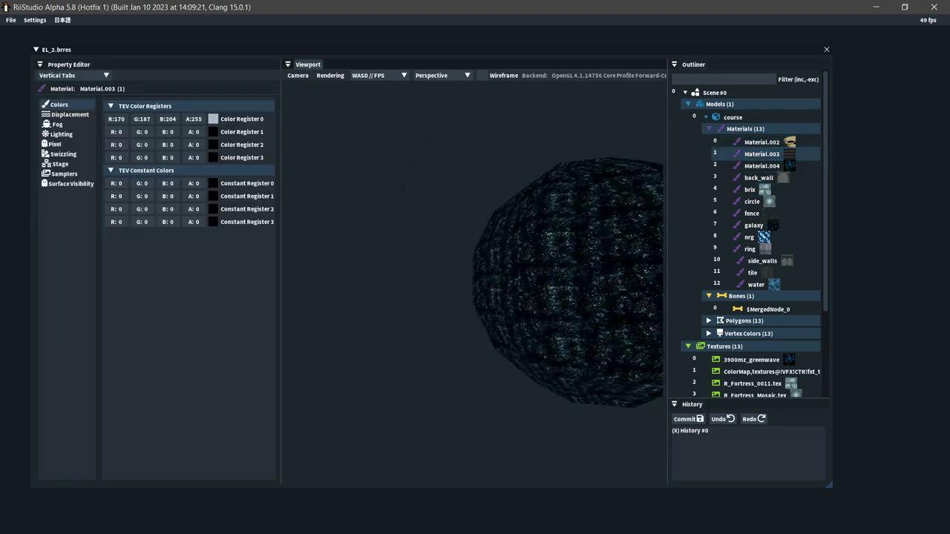
Fly the viewport camera into the hall to examine its walls, vaulted ceiling and water pool, and select Material.004
drag(471, 192, 545, 255)
key(w)
key(w)
key(s)
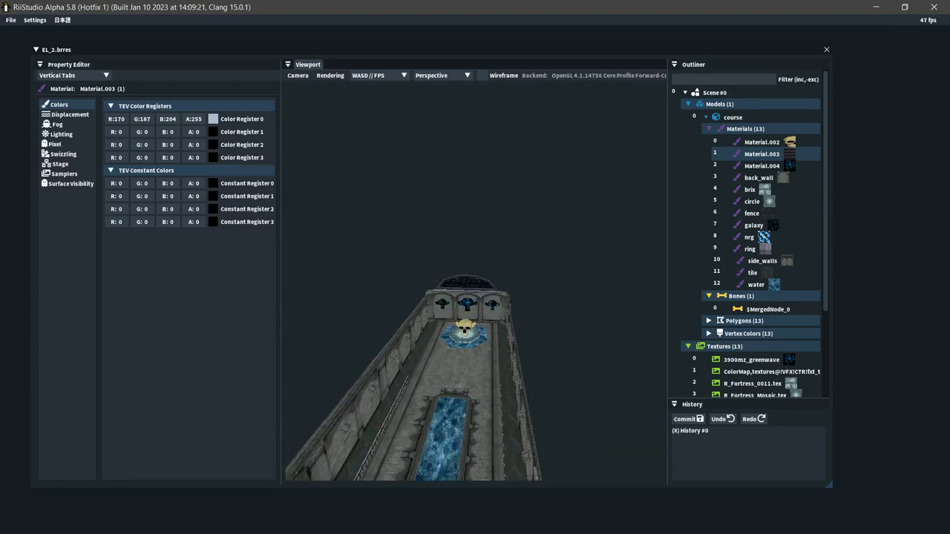
key(w)
key(s)
key(w)
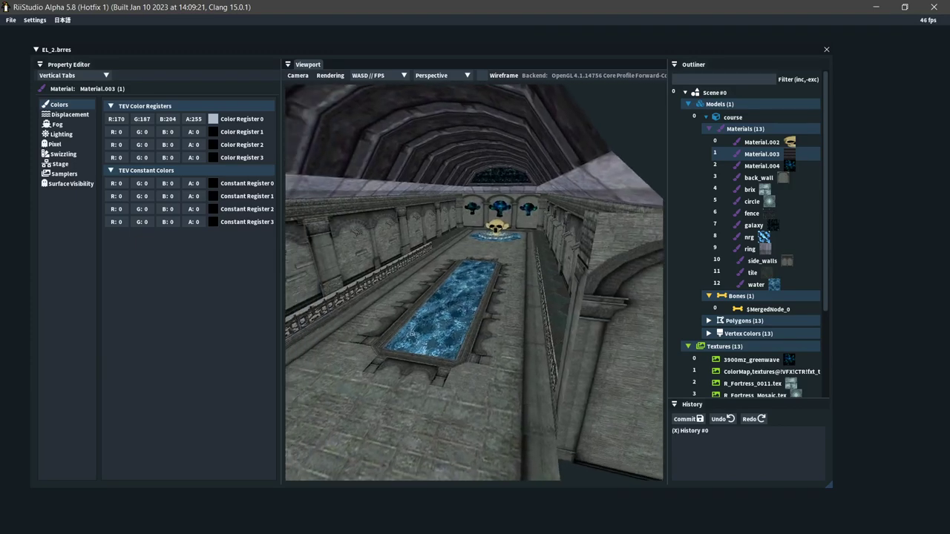
key(a)
key(d)
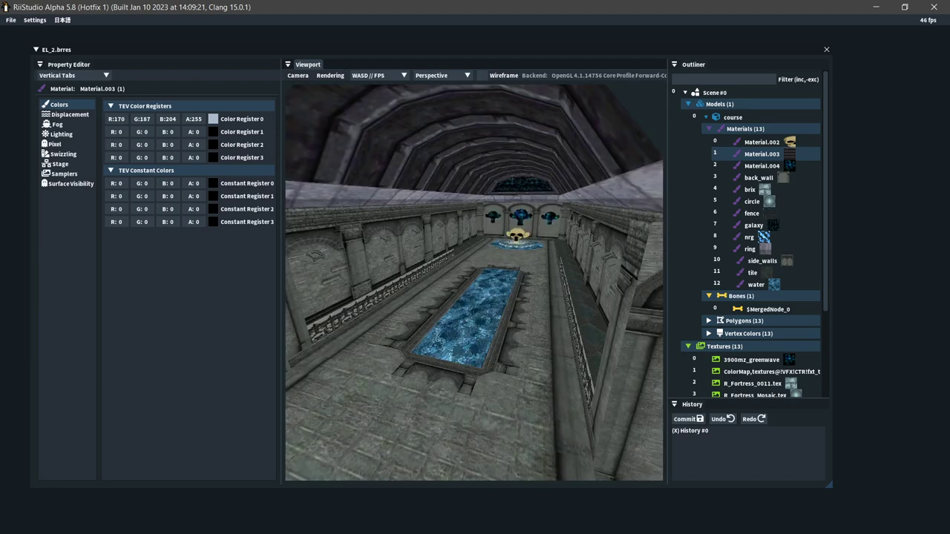
drag(485, 246, 505, 244)
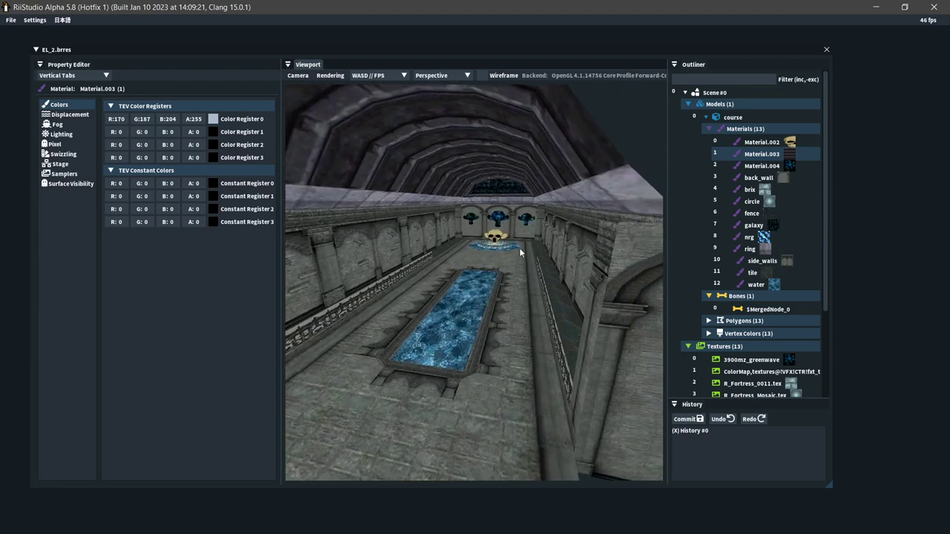
click(762, 165)
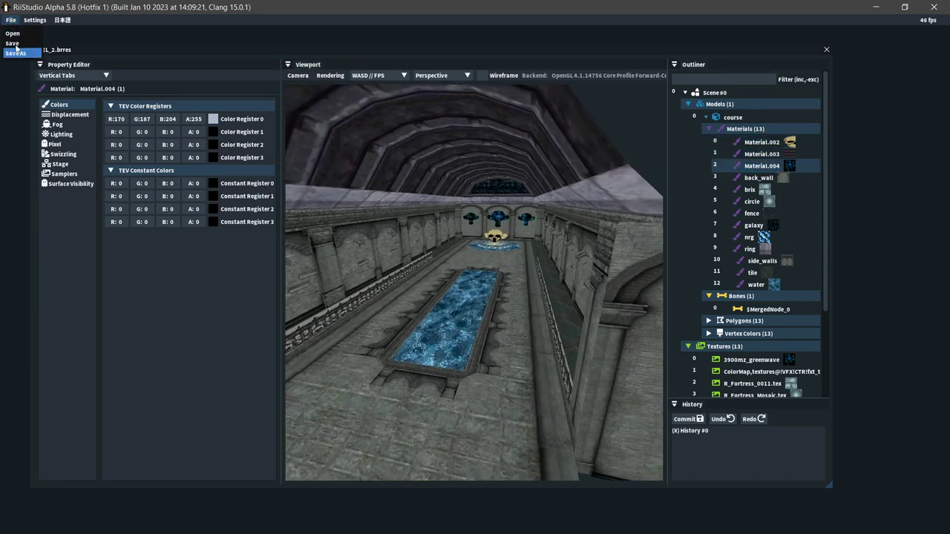
Save the model as EL_2.brres, and open the saved file from the elysian lair folder in BrawlCrate
click(16, 44)
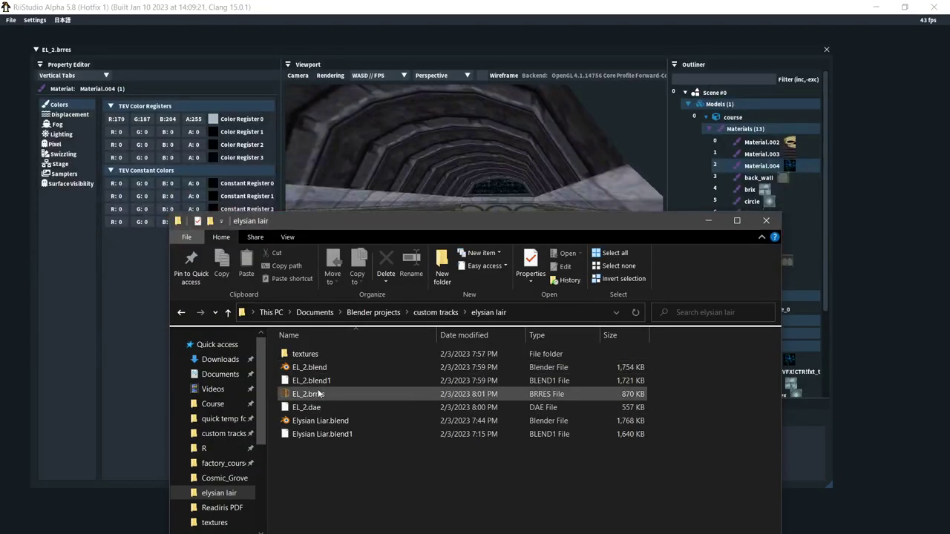
click(319, 394)
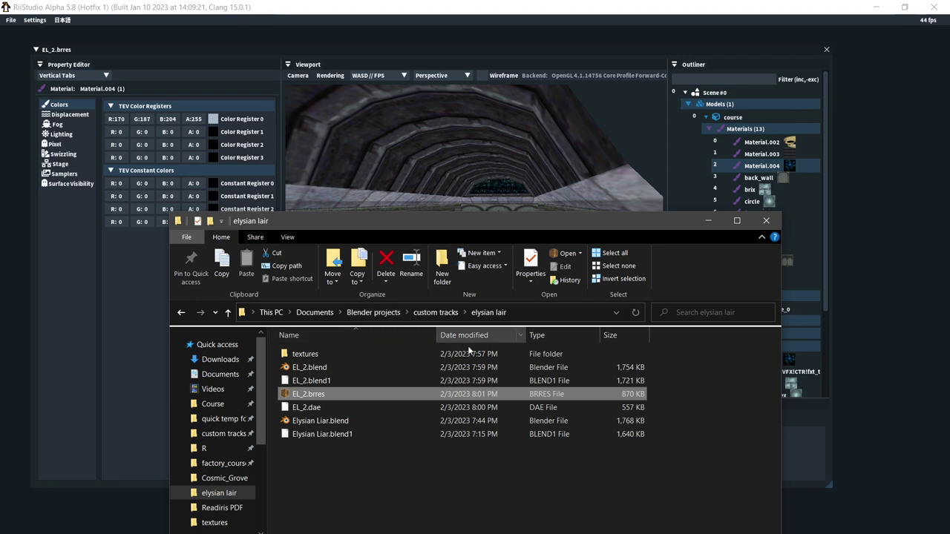
double_click(477, 397)
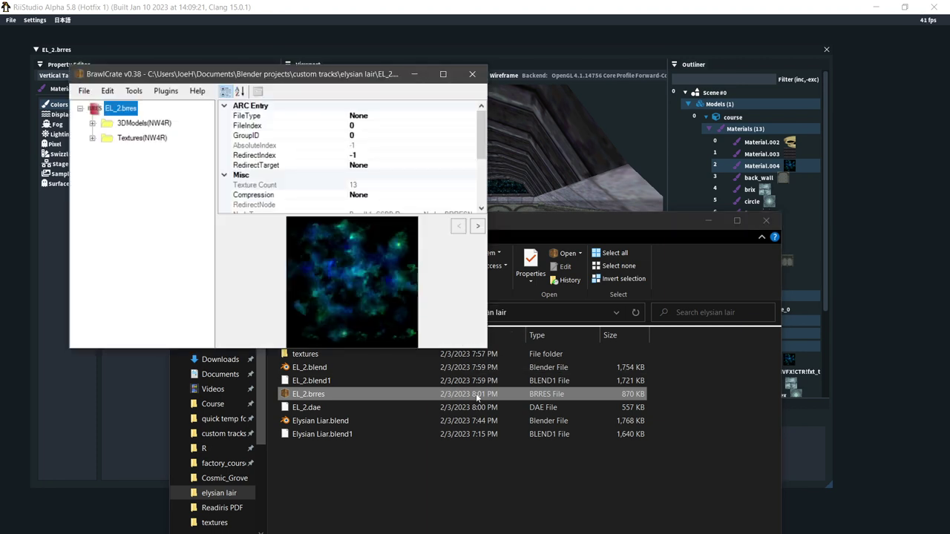
Maximize the BrawlCrate window and expand the Textures(NW4R) and 3DModels(NW4R) folders of EL_2.brres
click(452, 75)
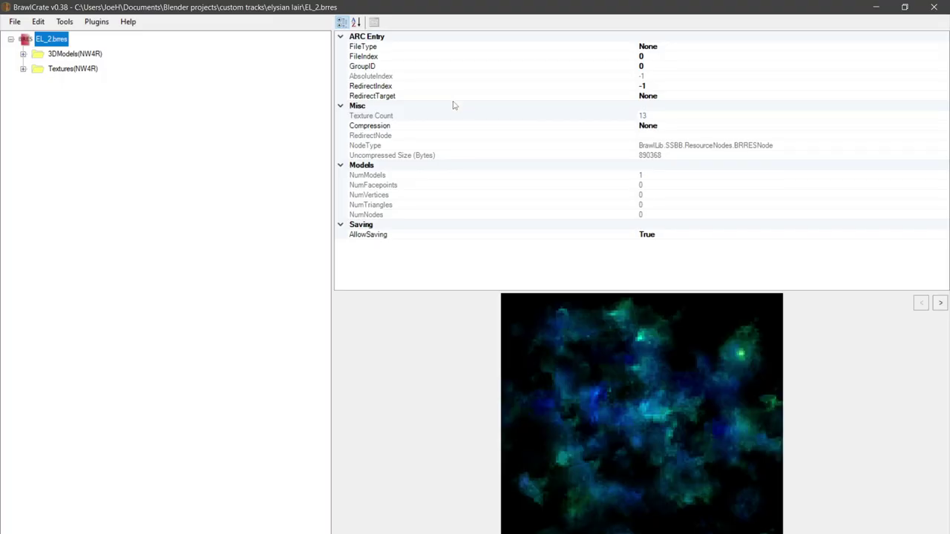
click(23, 69)
click(23, 54)
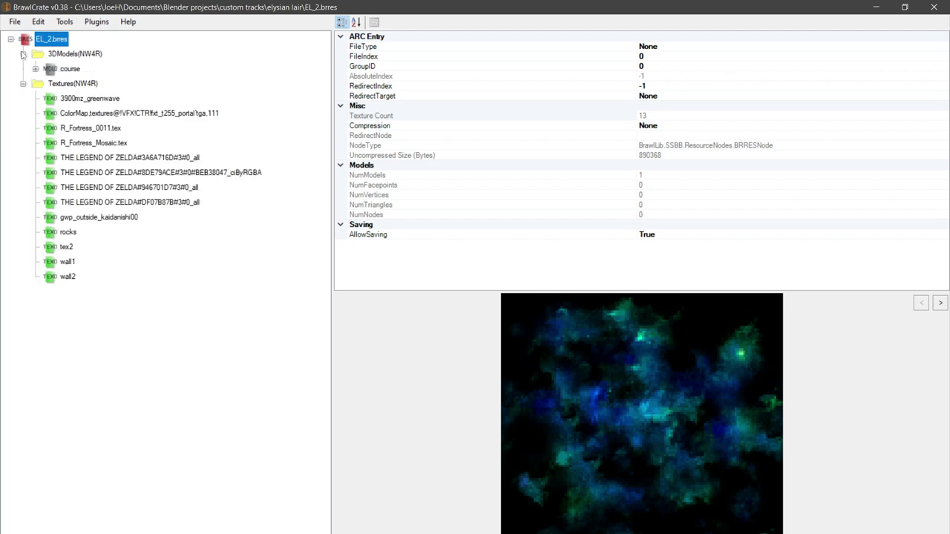